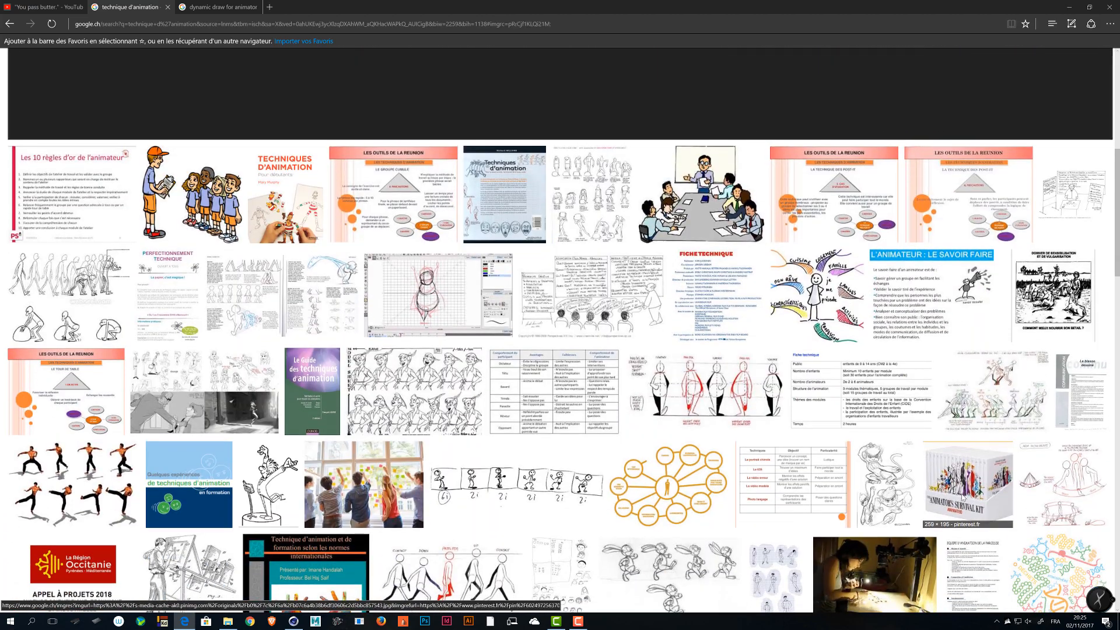
- Preview the Animator's Survival Kit box, the animation styles sheet and the walk-cycle chart in the "technique d'animation" image results
click(963, 498)
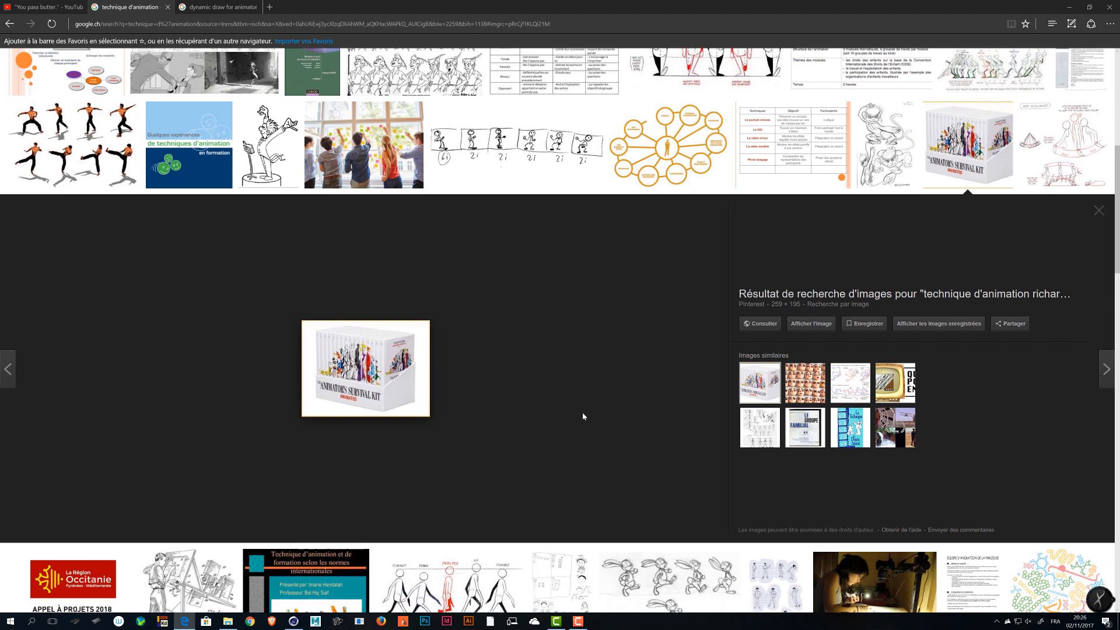
scroll(582, 412, up, 7)
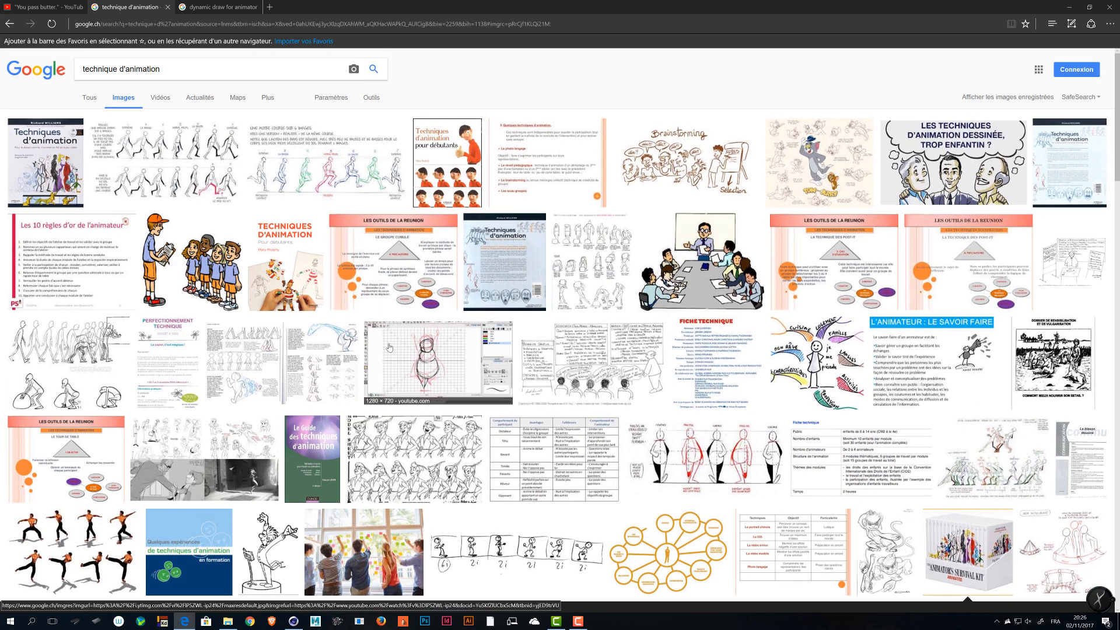
click(112, 387)
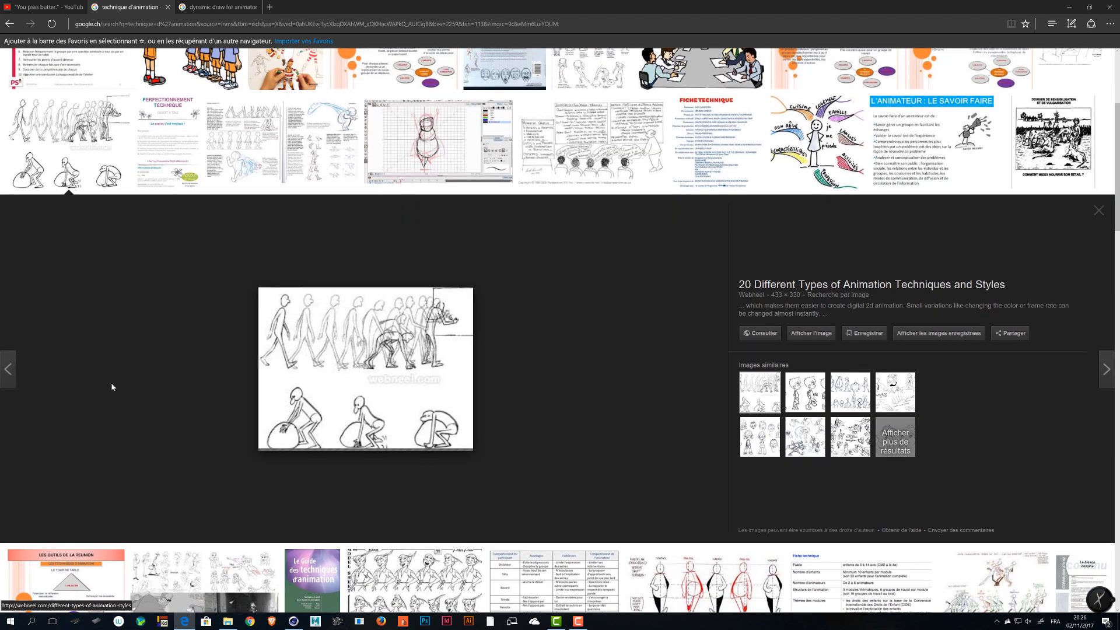
scroll(110, 385, up, 4)
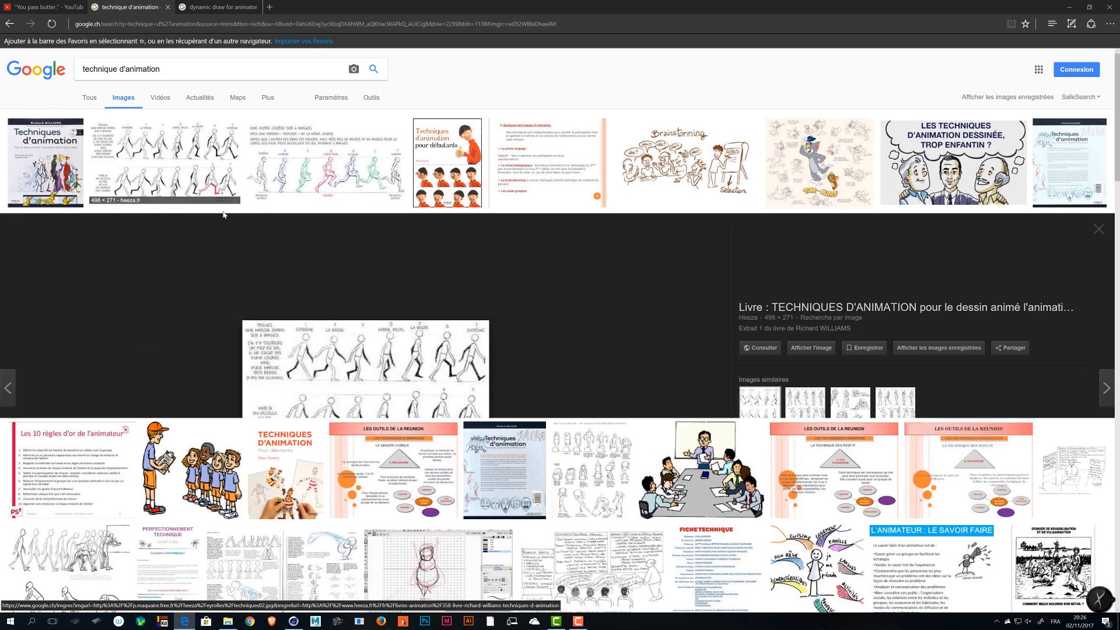
click(175, 187)
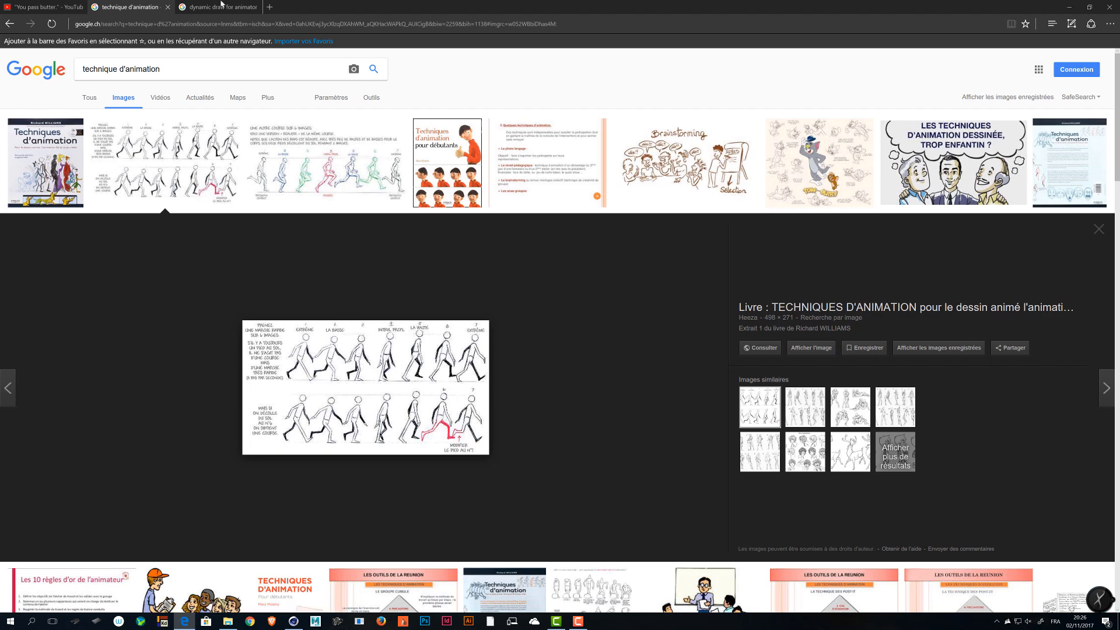
- Examine several figure-drawing pages and the cover of Force: Dynamic Life Drawing for Animators in the "dynamic draw for animator" image results
click(201, 7)
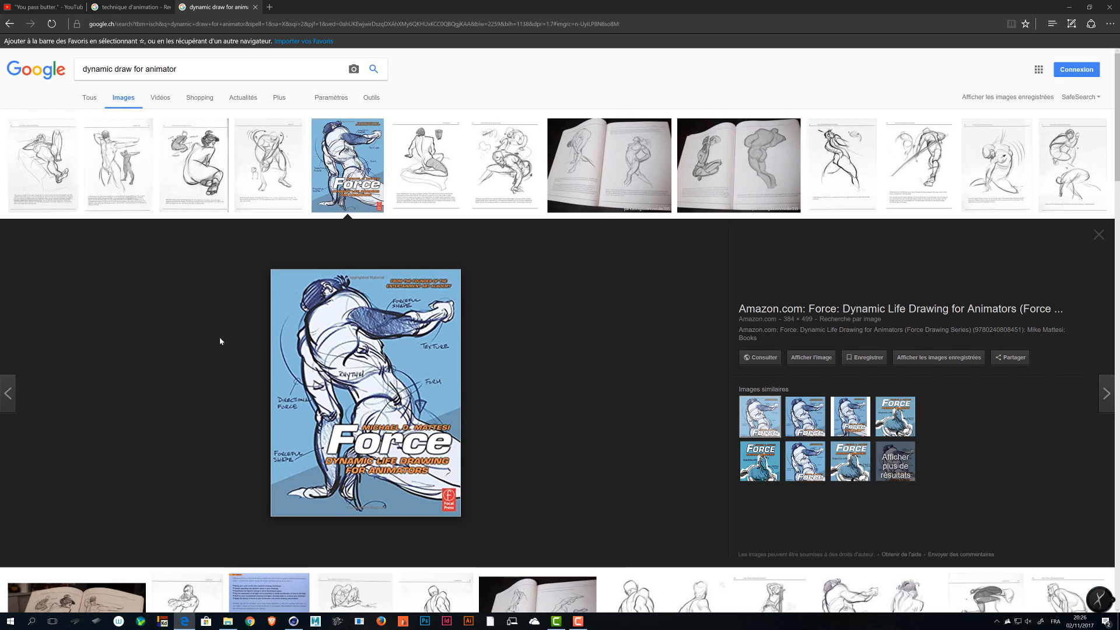
click(39, 149)
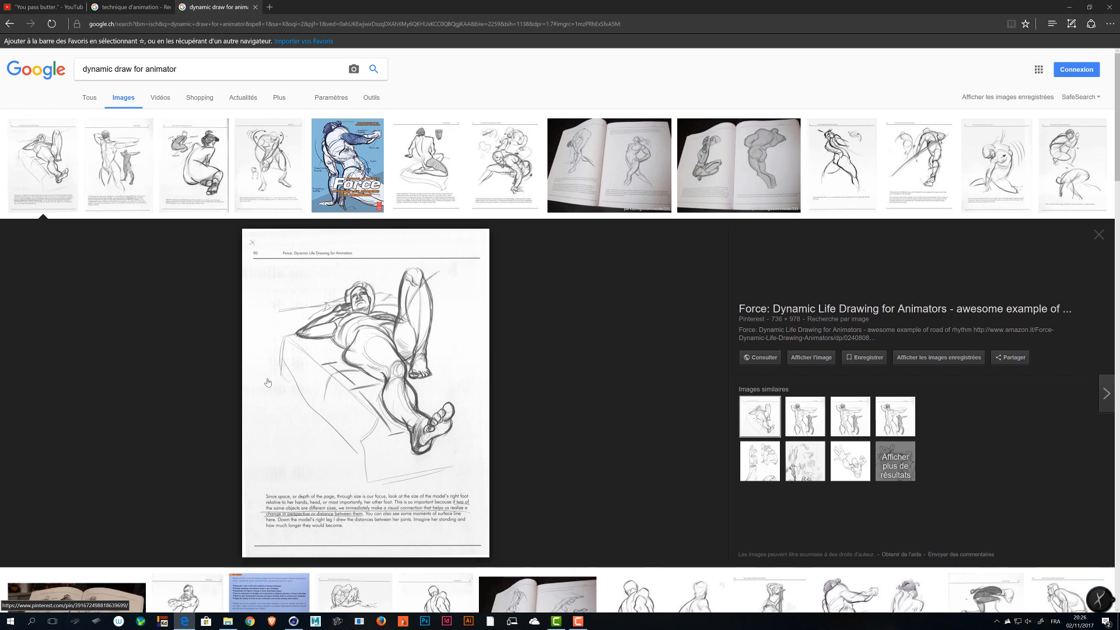
click(124, 189)
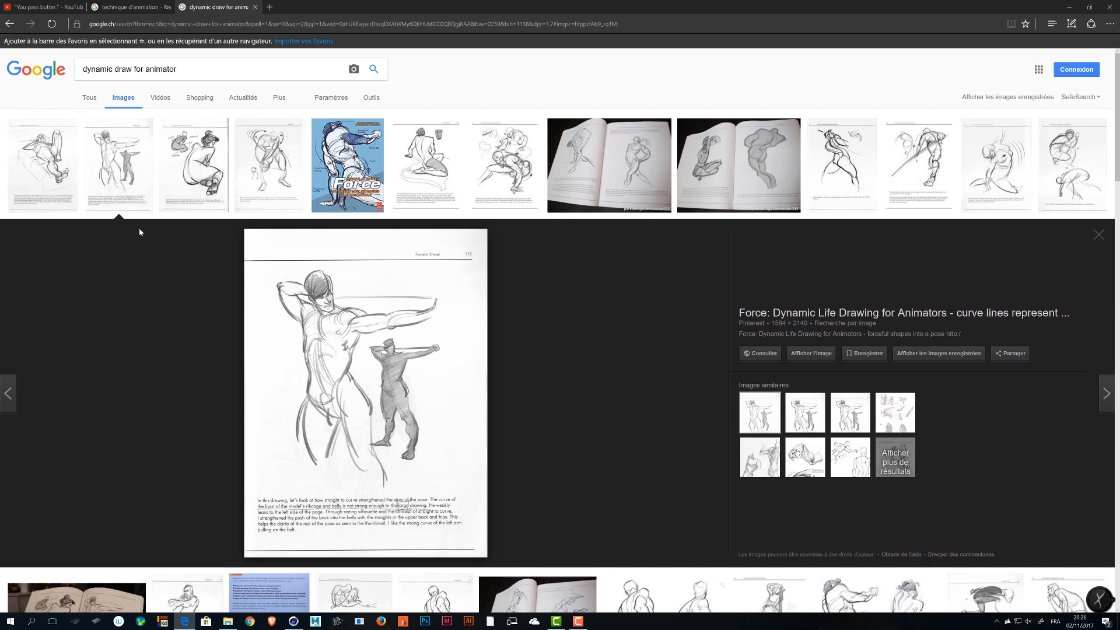
click(259, 177)
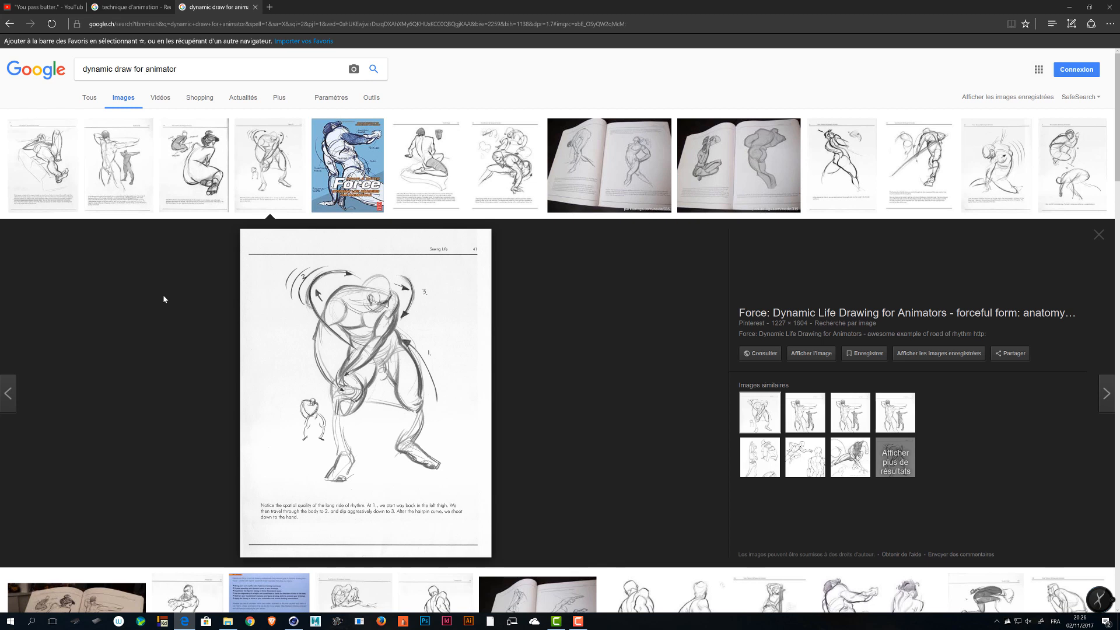
click(411, 192)
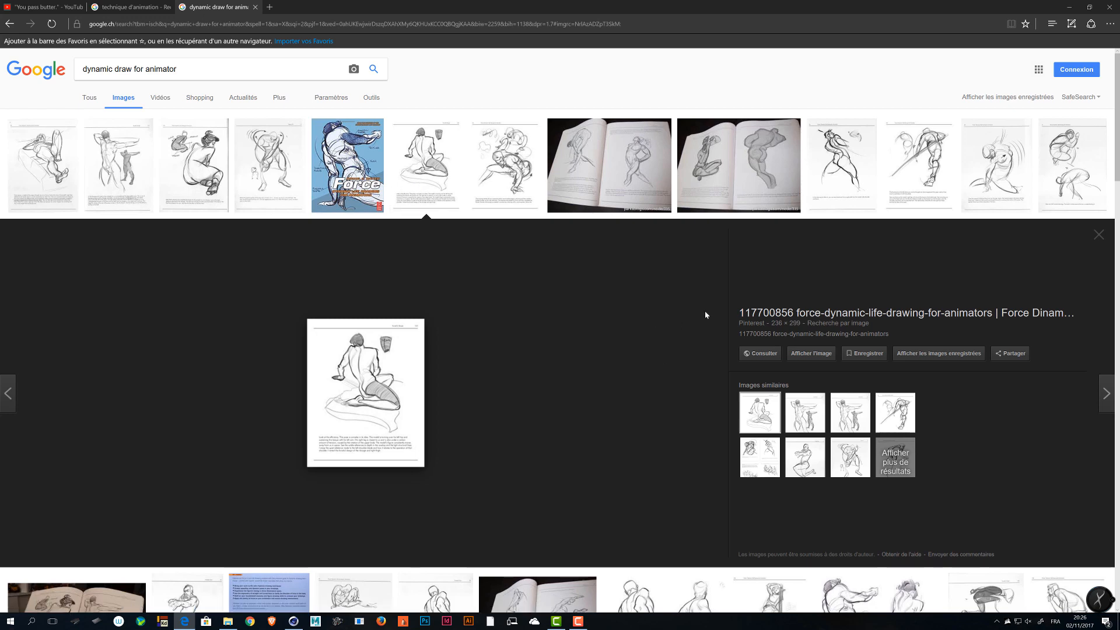
click(829, 175)
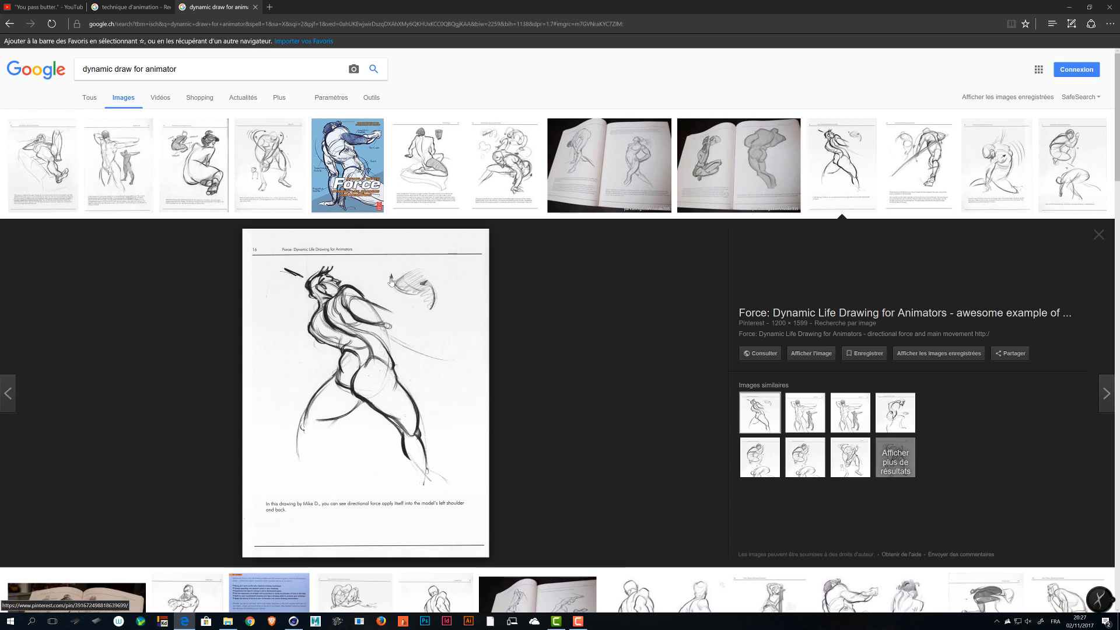
click(1016, 151)
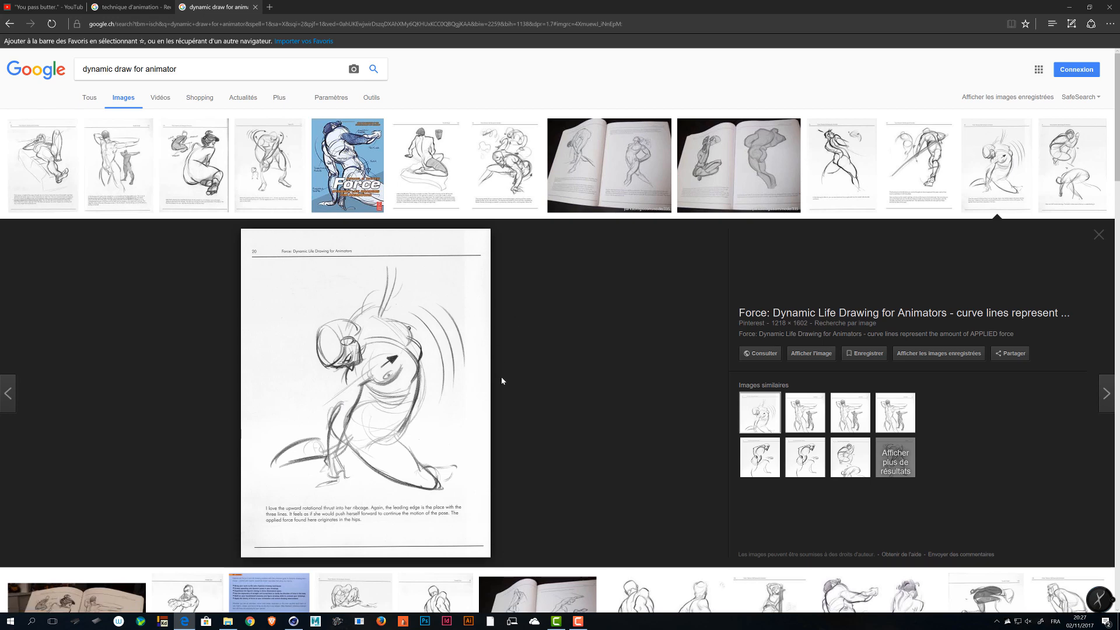
click(348, 170)
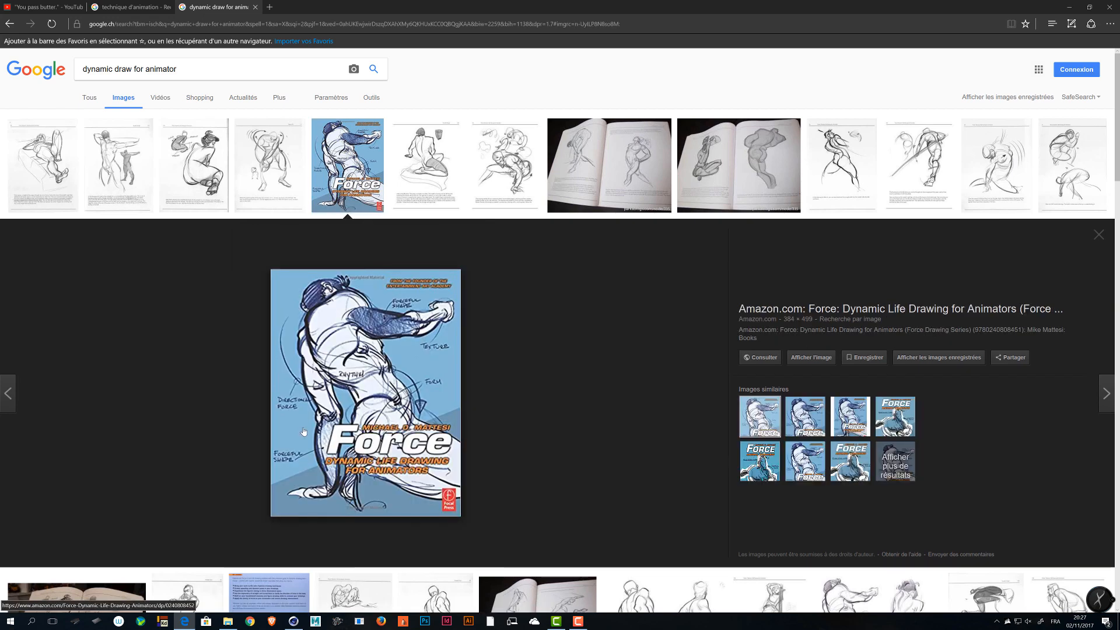
- Preview the Techniques d'animation book cover in the "technique d'animation" image results and return to Cinema 4D
click(132, 7)
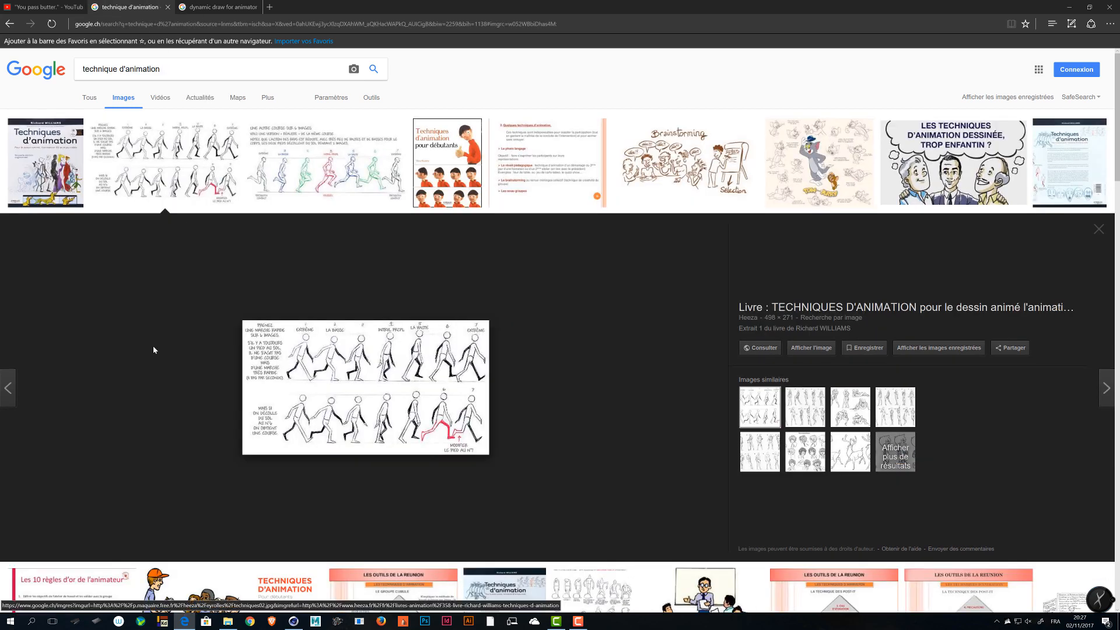
click(53, 178)
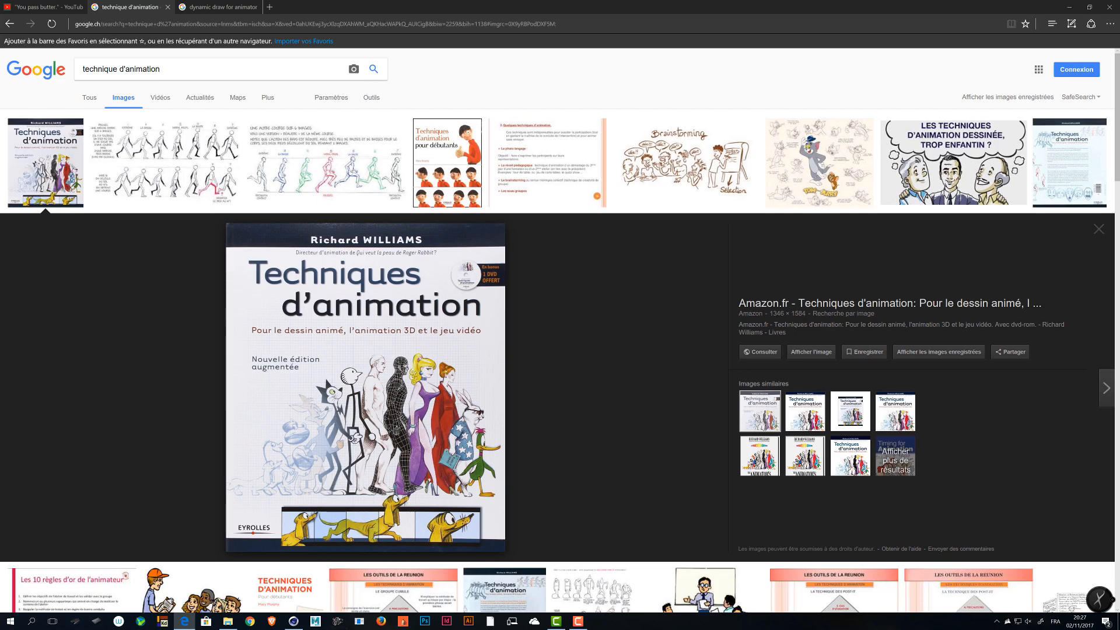
click(1070, 7)
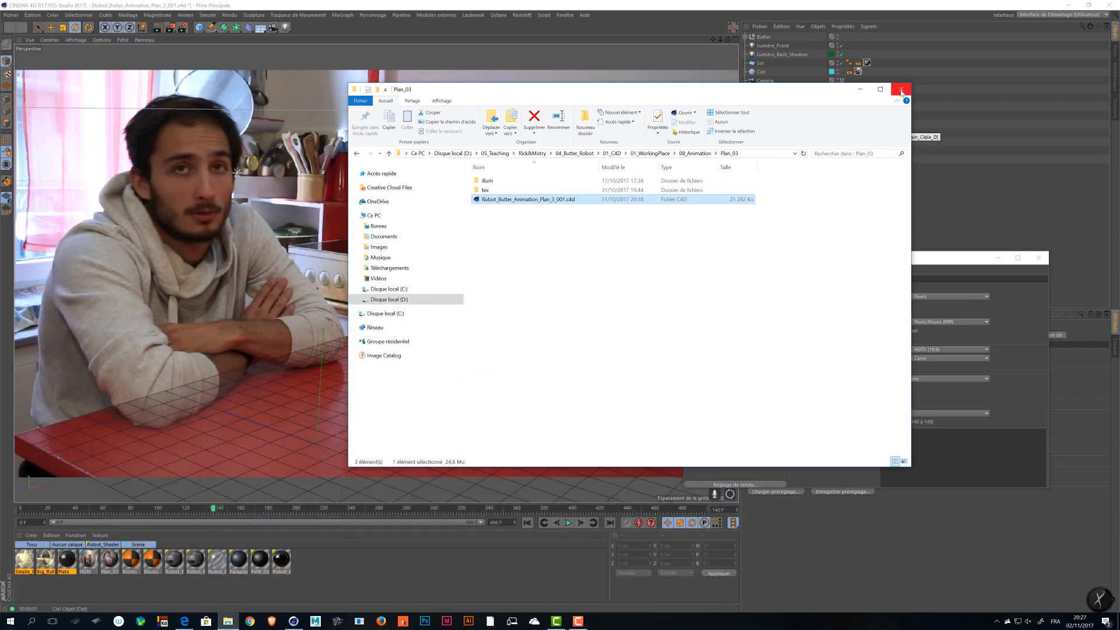
- Close the Plan_03 folder window and the render settings window to clear the view of the robot scene
click(902, 90)
drag(846, 258, 790, 258)
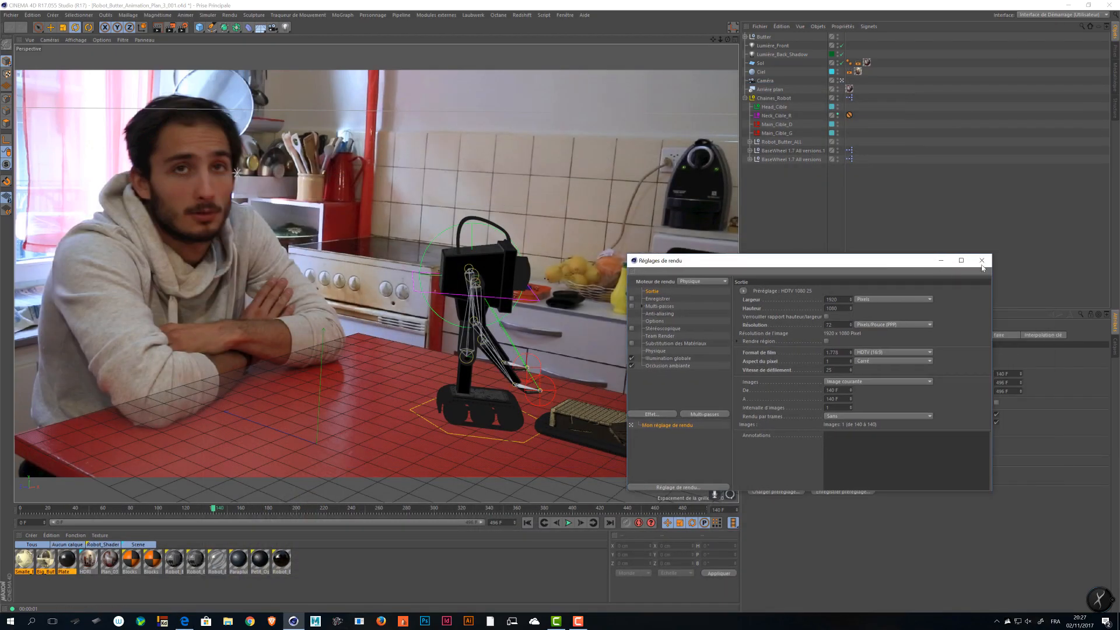
click(654, 177)
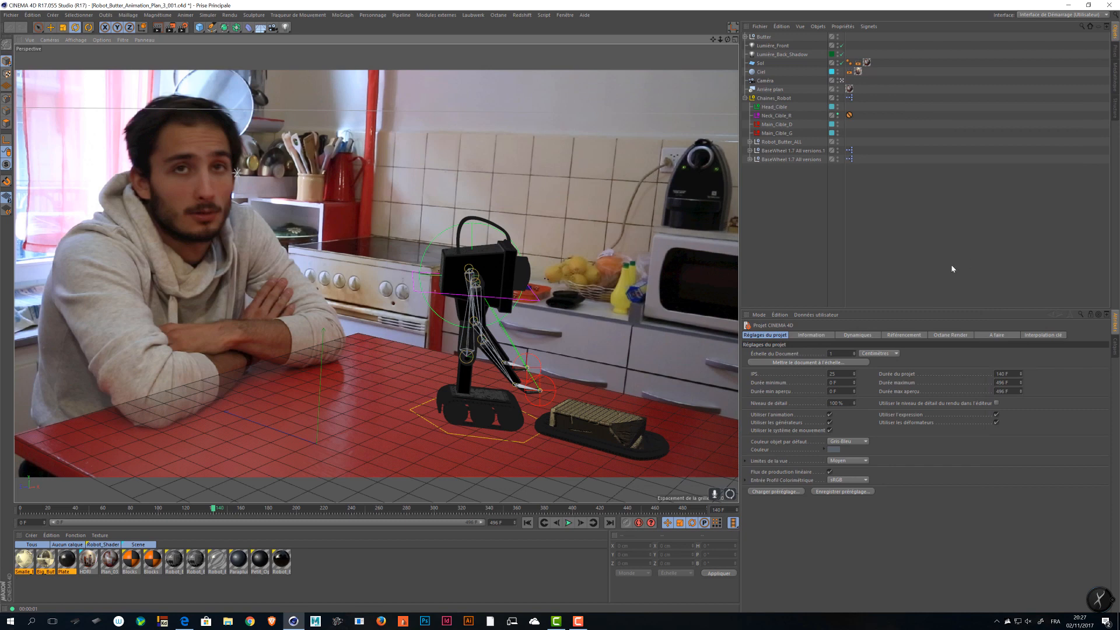
- Collapse the robot's parent null in the object hierarchy and clear the selection
click(746, 99)
click(764, 98)
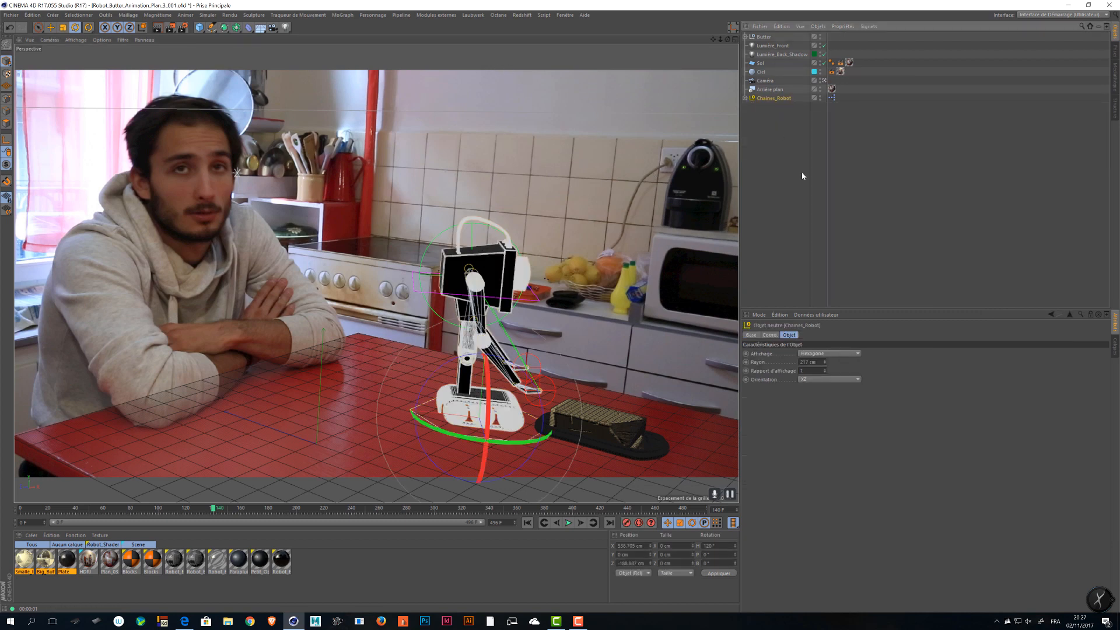
click(795, 191)
- Switch to the browser's "You pass butter." YouTube video, mute it and play it from about 0:34
key(alt+Tab)
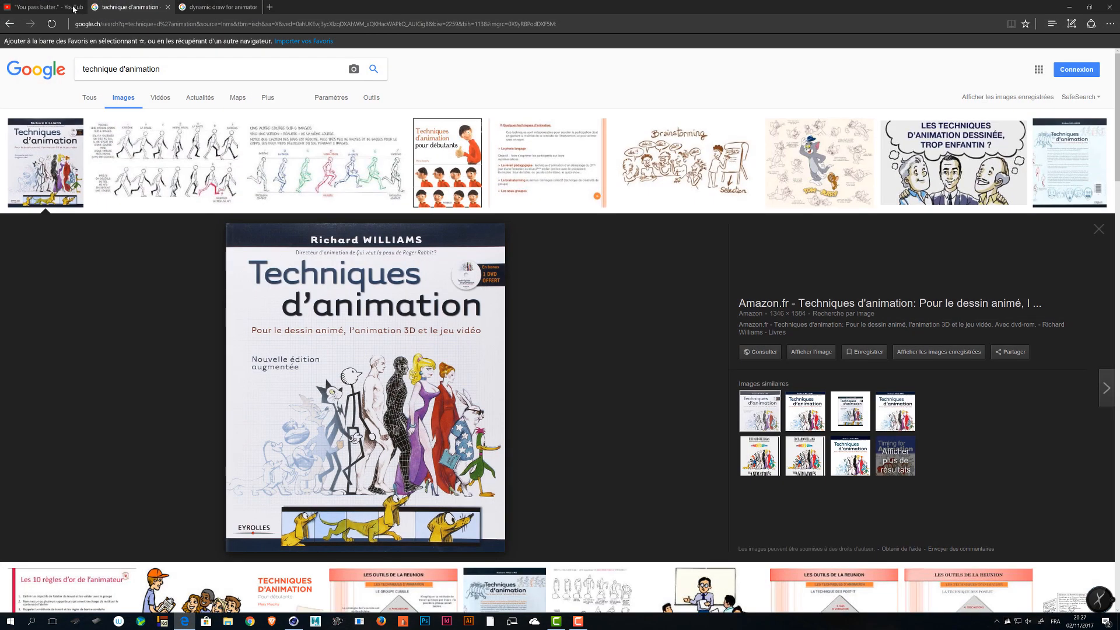
click(74, 8)
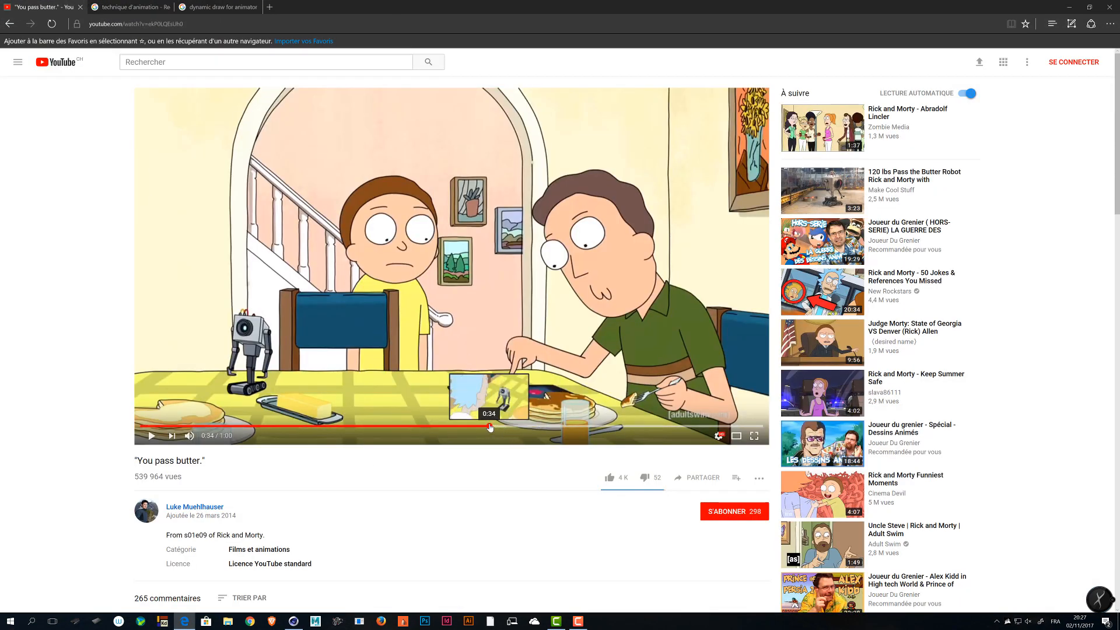
click(489, 426)
click(190, 436)
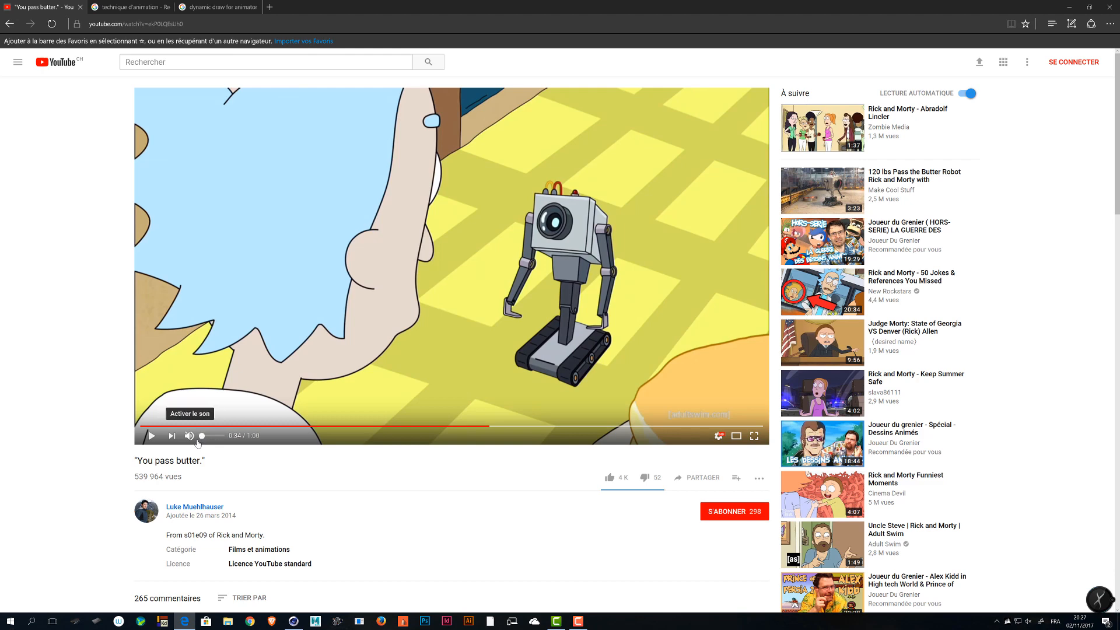
click(315, 362)
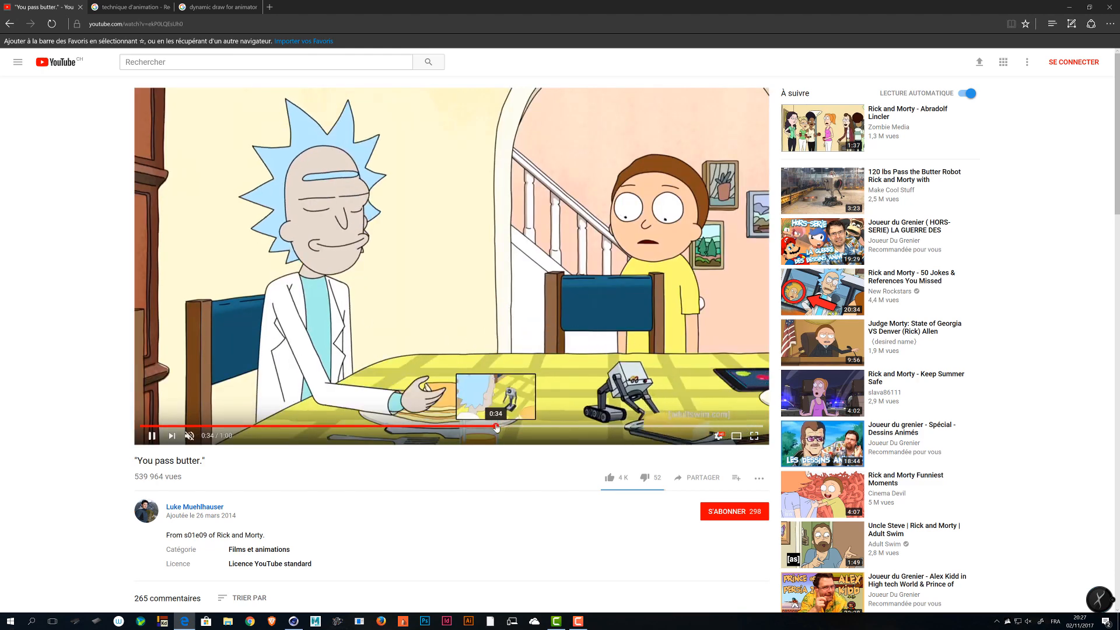
- Replay the video from about 0:34, pausing and resuming to study how the robot moves between the two shots
click(499, 426)
click(404, 341)
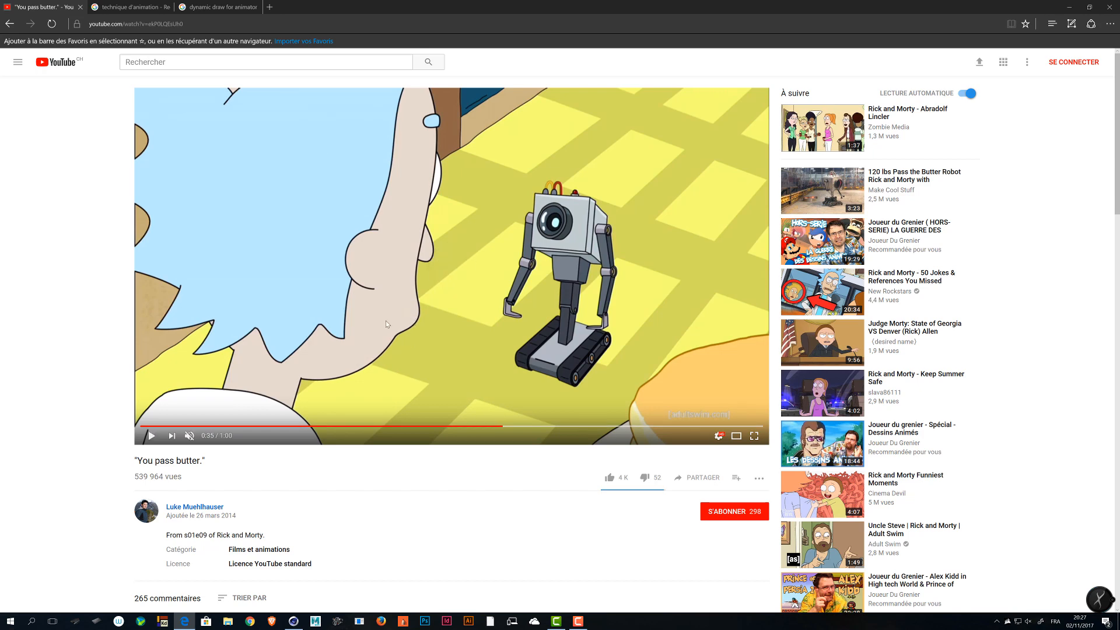
click(505, 427)
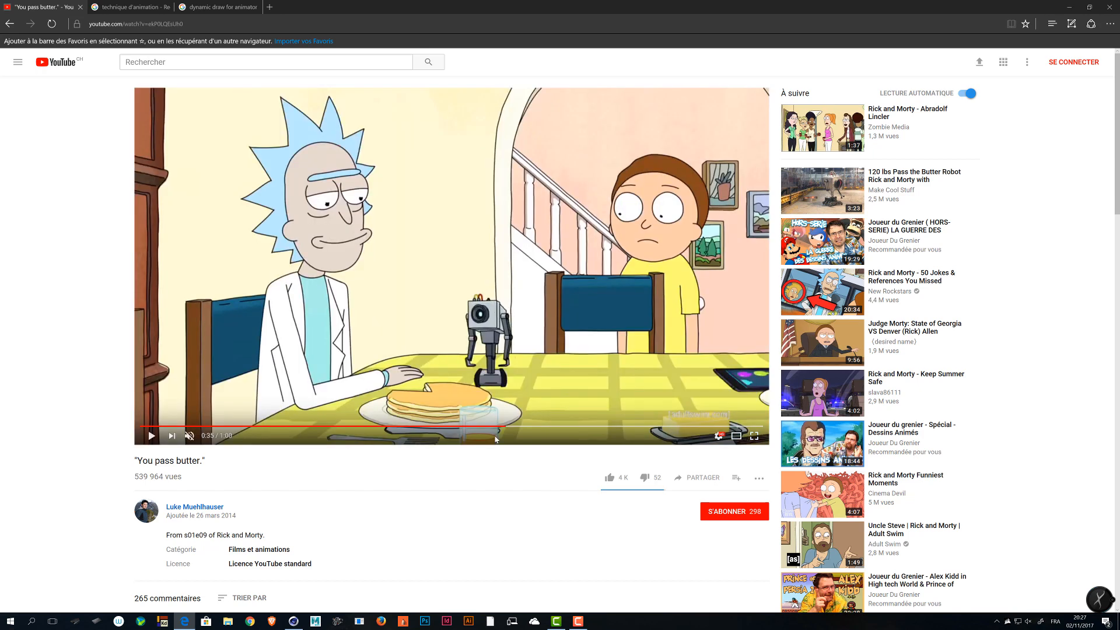
click(497, 427)
key(space)
key(space)
key(space)
key(space)
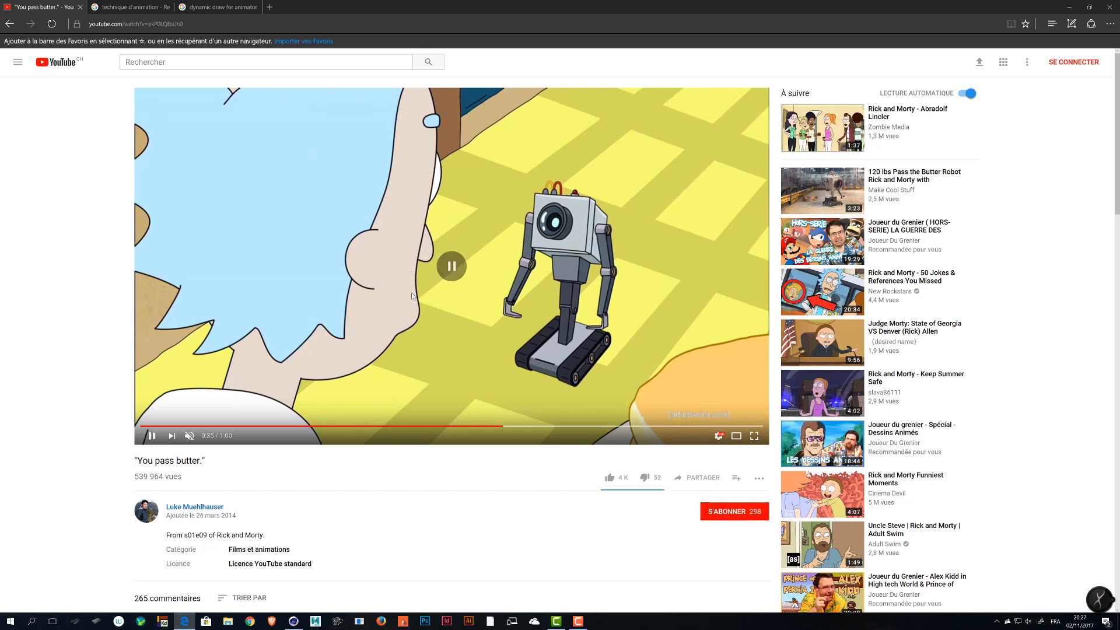
key(space)
key(space)
key(space)
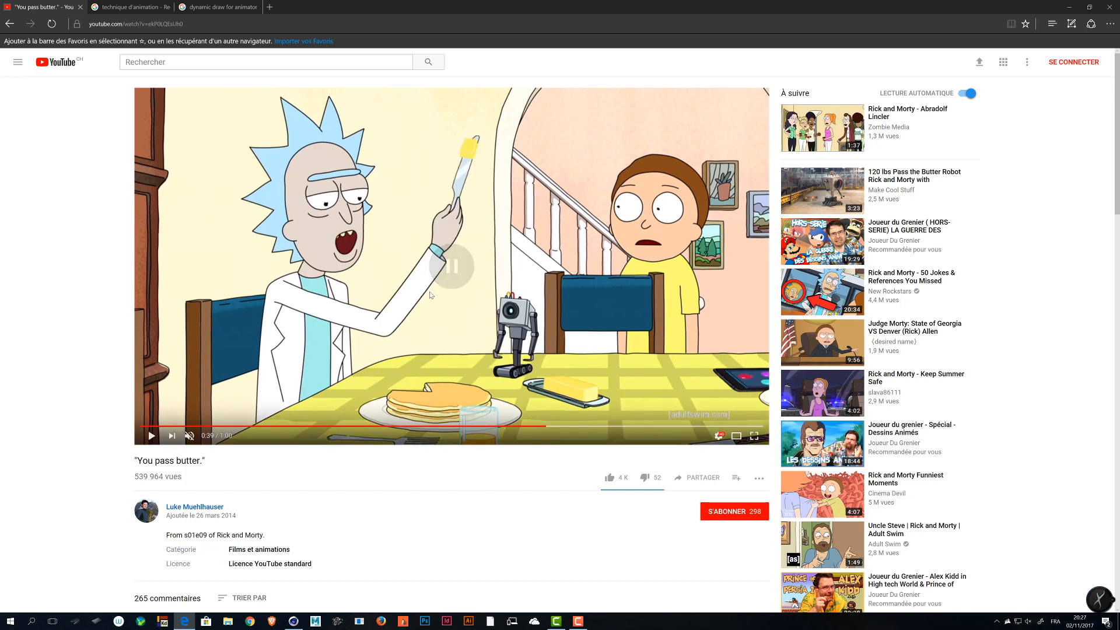
- Replay the moment around 0:38 to 0:39, pausing to study the robot beside the butter dish
key(space)
click(536, 426)
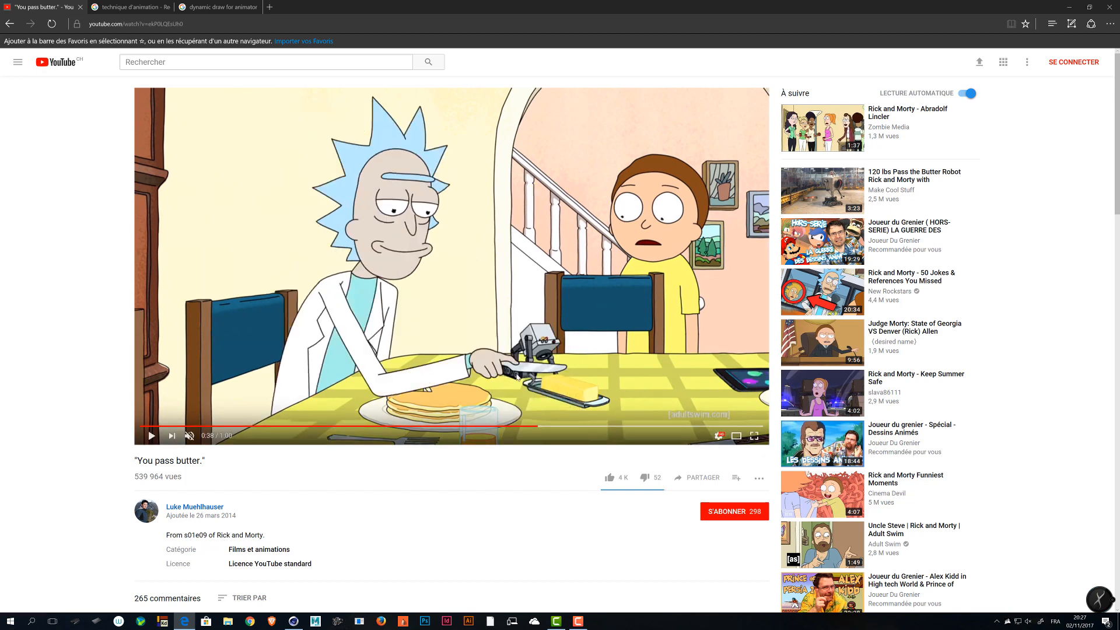
key(space)
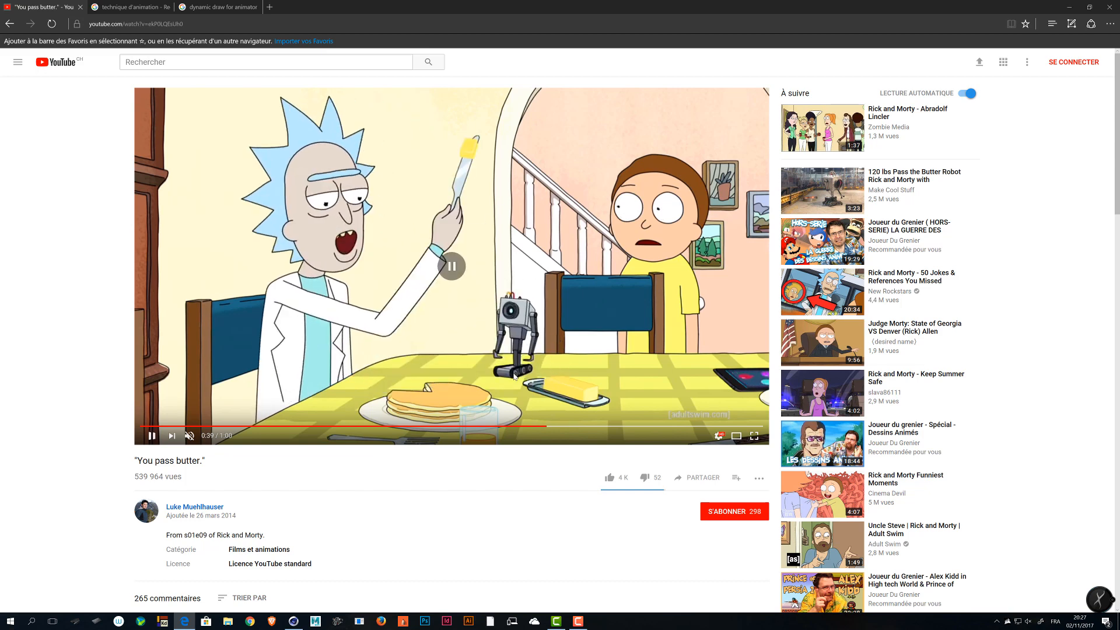
key(space)
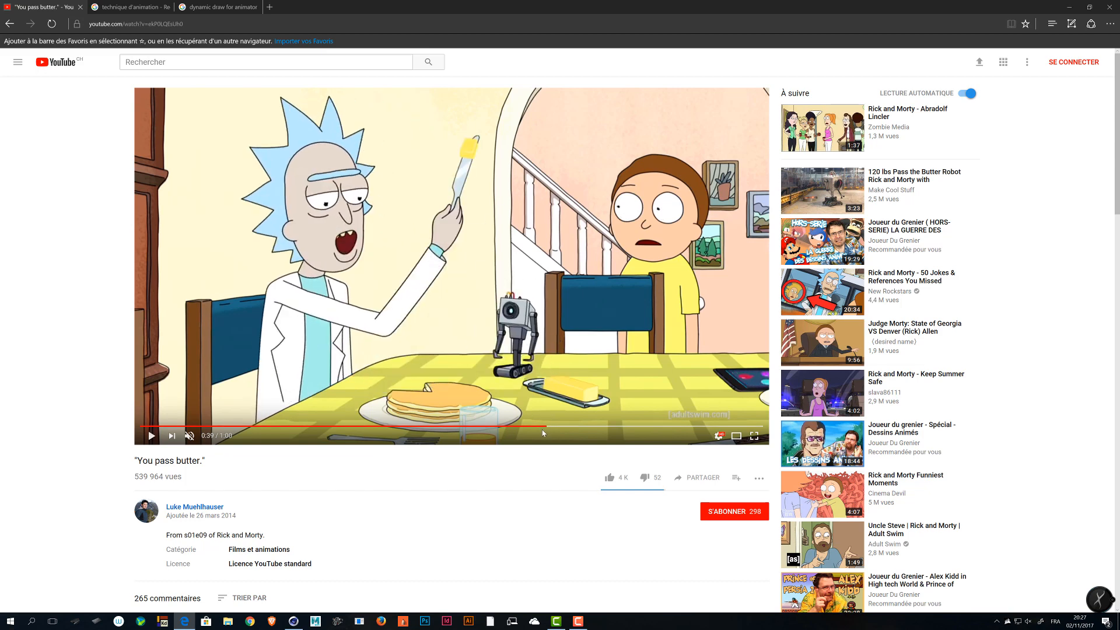
key(space)
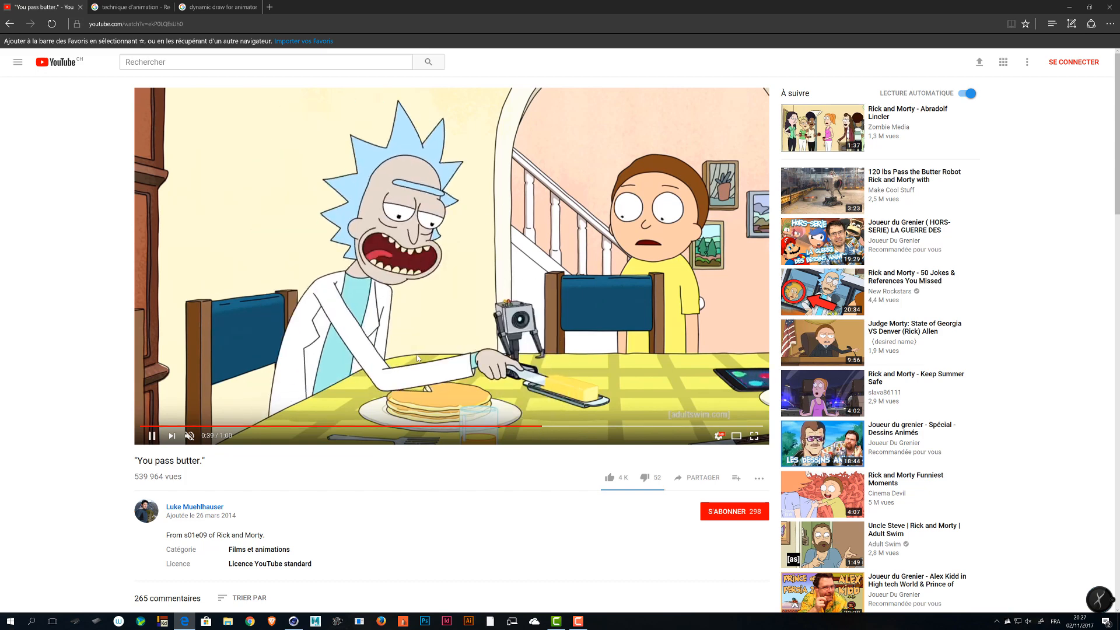
key(space)
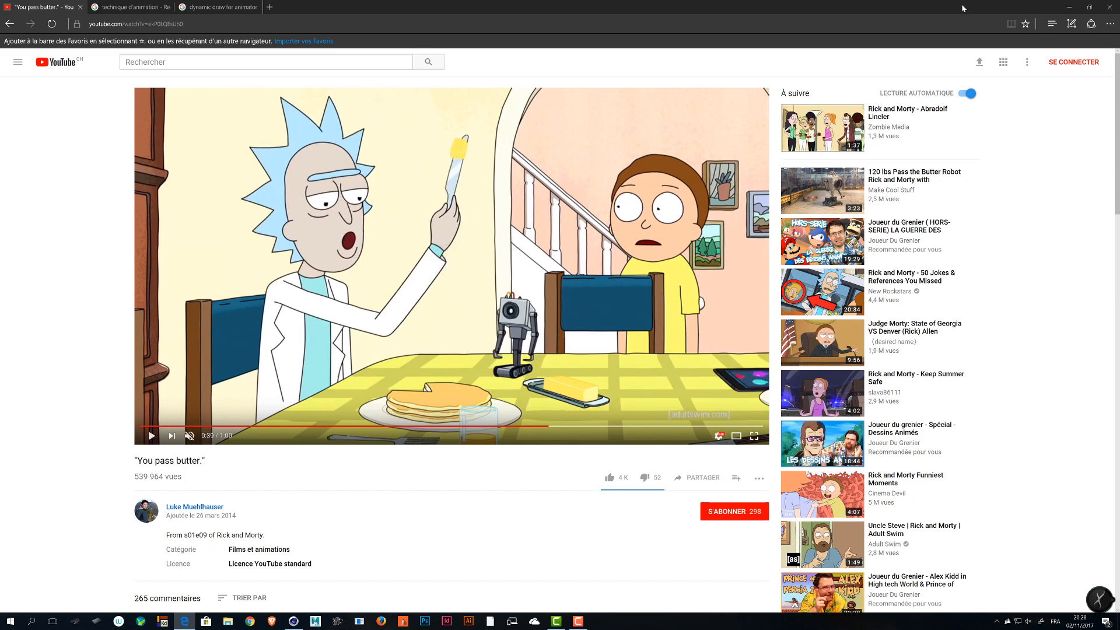
- Return to Cinema 4D and select the Butter object, followed by the robot's parent null
click(1069, 7)
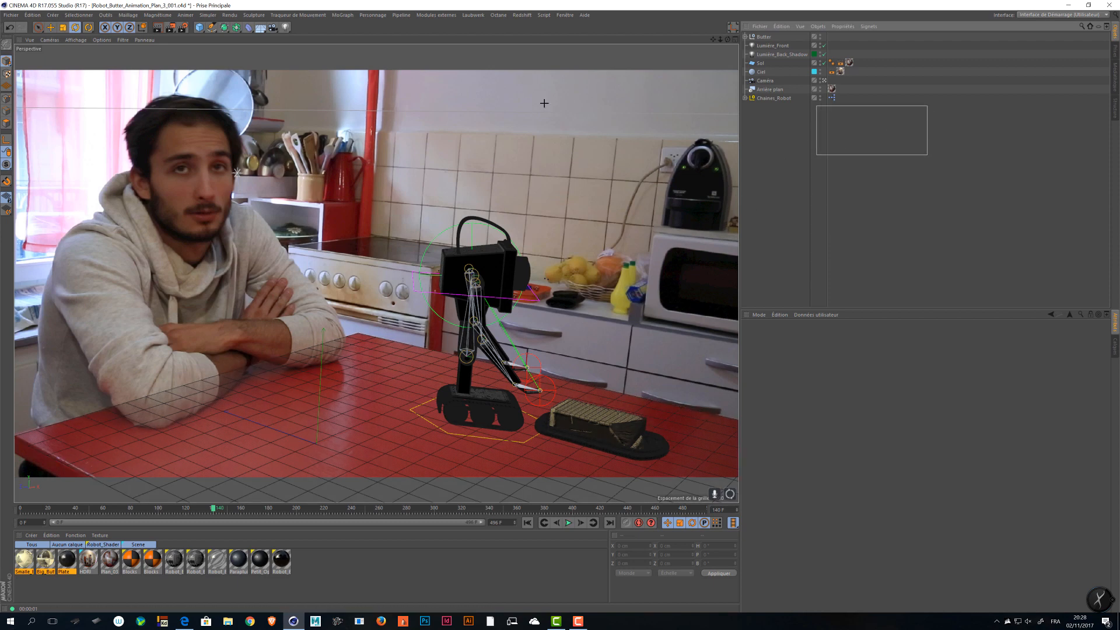
click(589, 420)
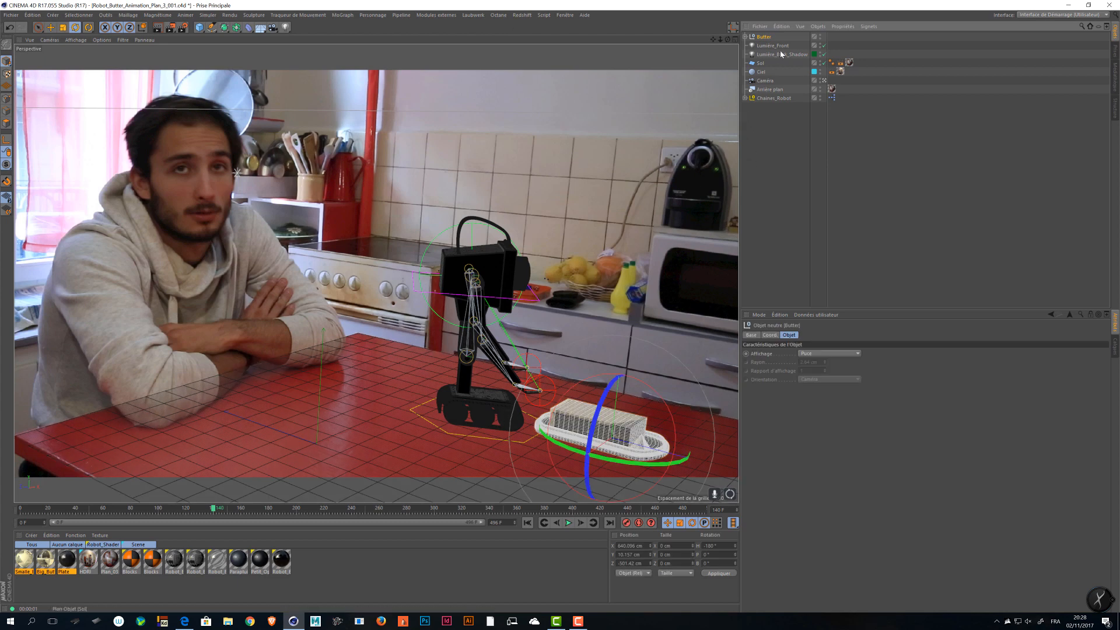
click(777, 98)
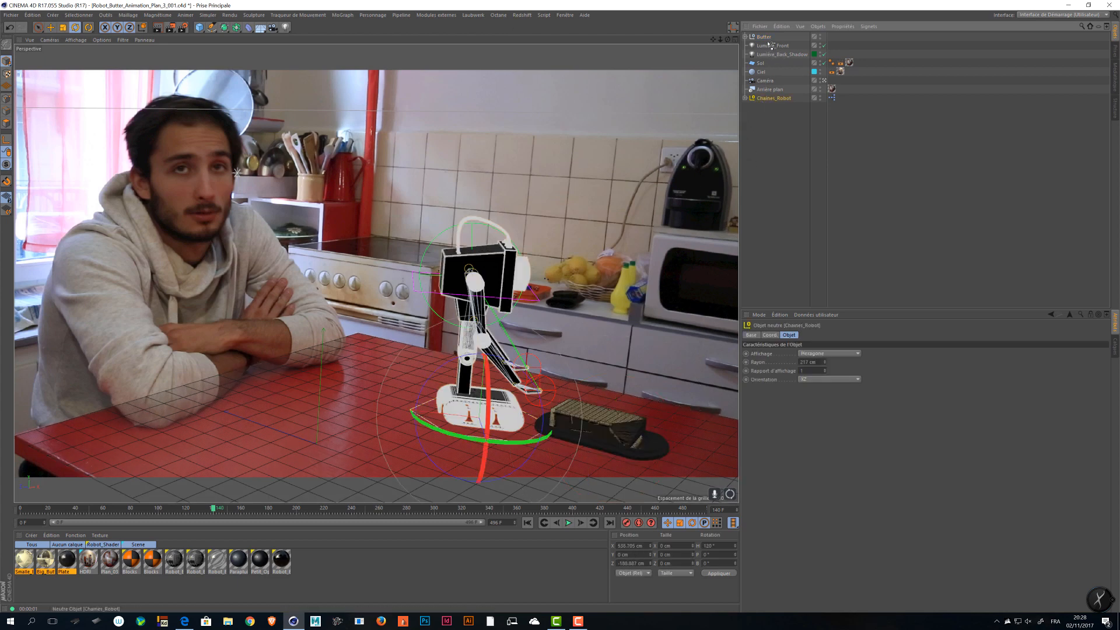
- Move Chaines_Robot directly below Butter in the object hierarchy and clear the selection
drag(768, 41, 768, 40)
click(844, 125)
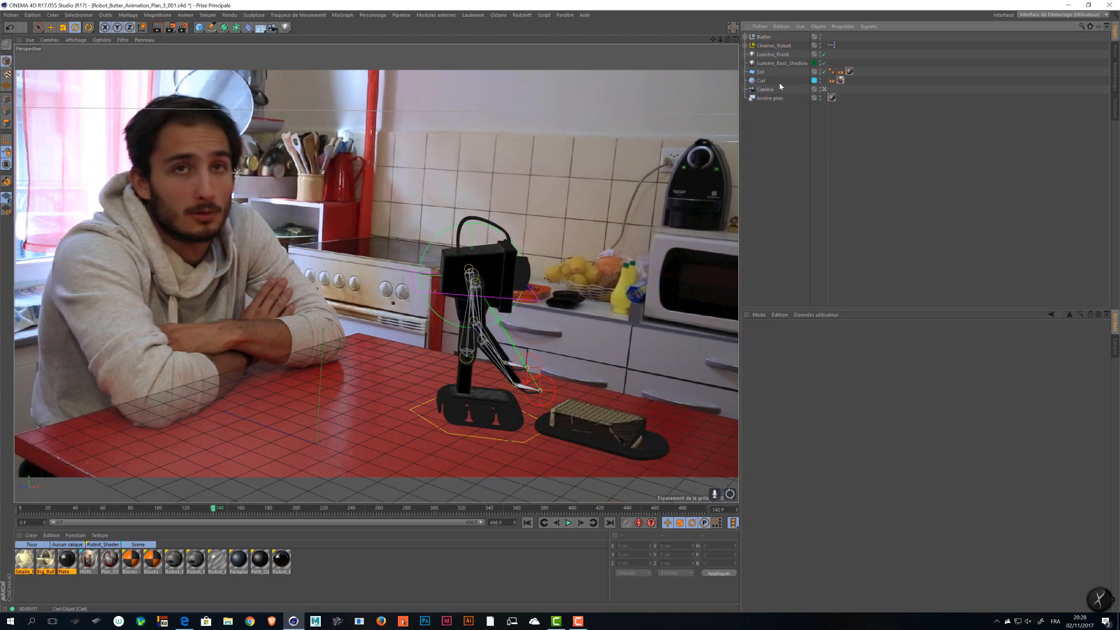
- Assign the Ciel, Arrière-plan and Sol objects to the Scene layer
click(814, 81)
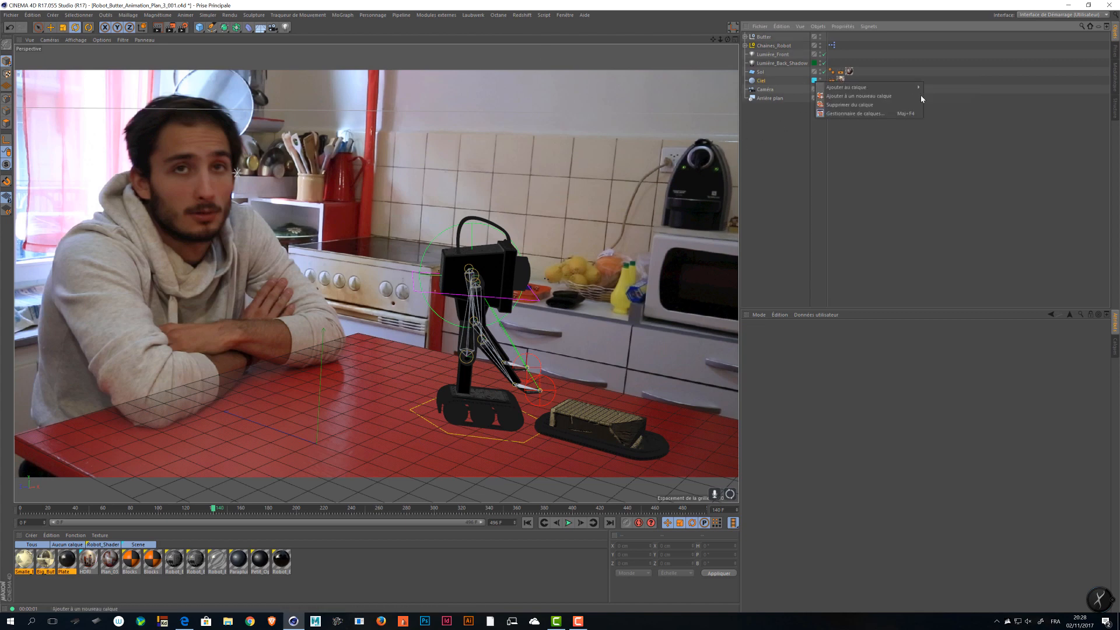
mouse_move(890, 89)
click(944, 113)
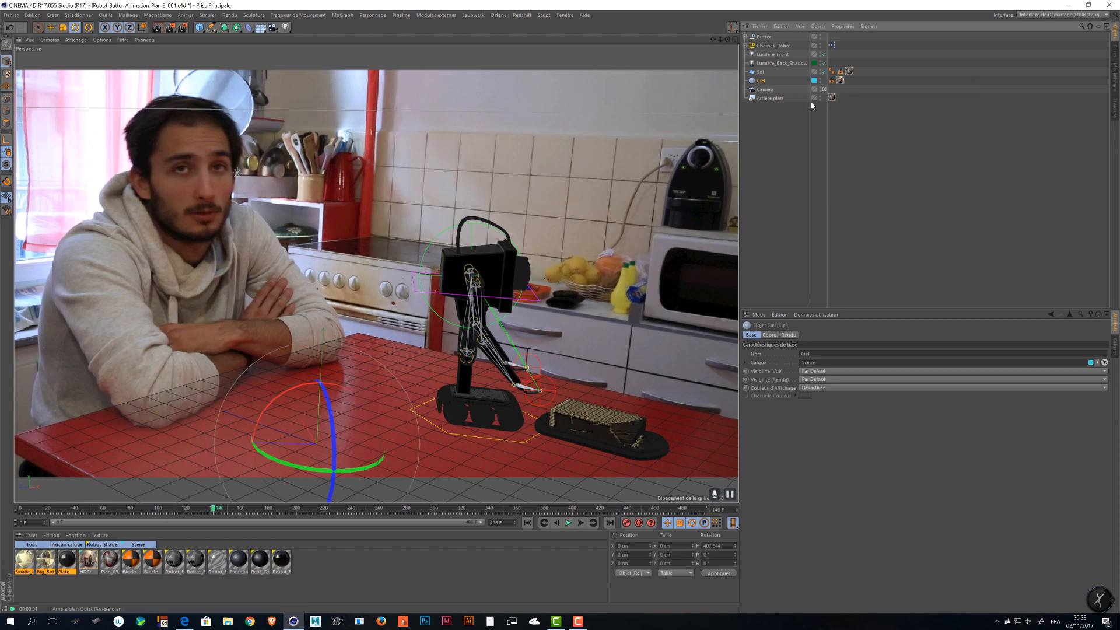
click(815, 98)
mouse_move(890, 107)
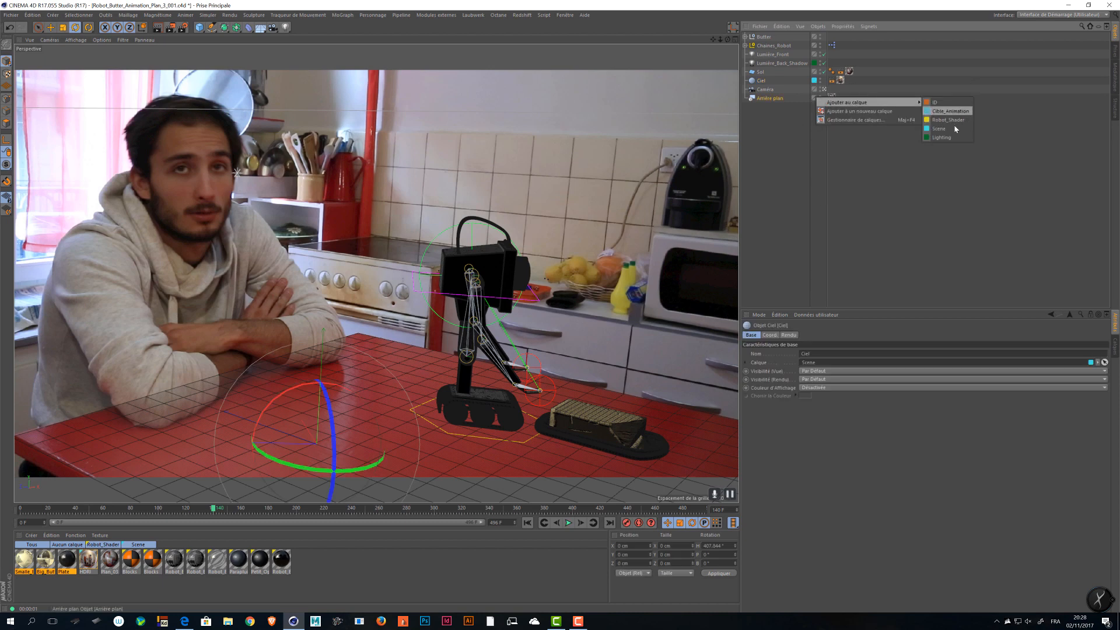
click(945, 127)
click(815, 71)
mouse_move(891, 81)
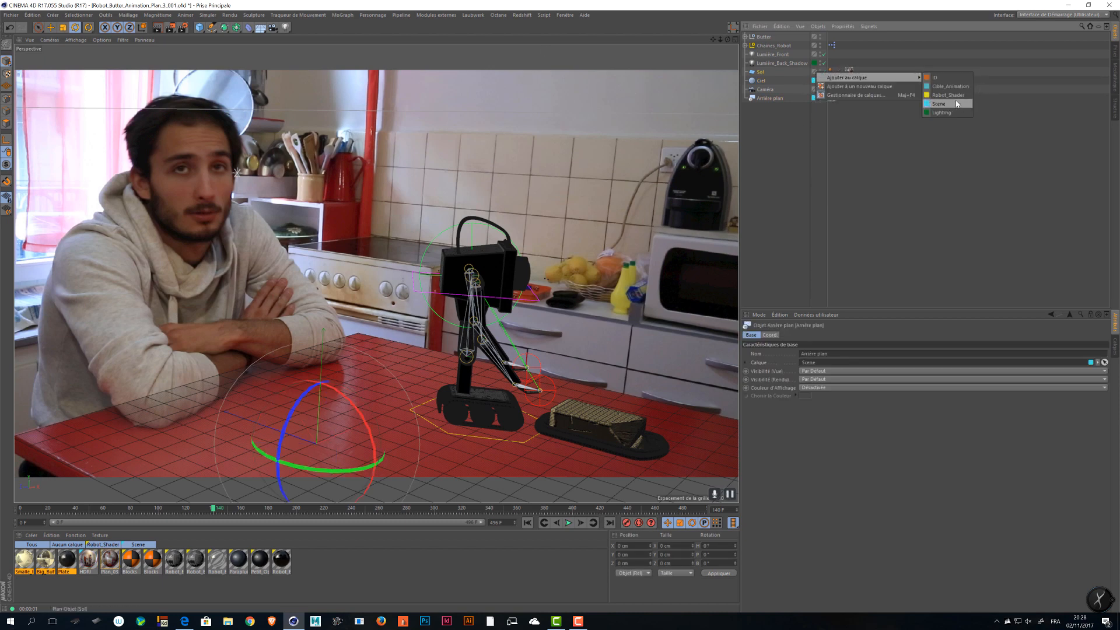
click(944, 102)
- Assign the Lumière_Back_Shadow and Lumière_Front lights to the Scene layer
click(782, 63)
shift+click(782, 55)
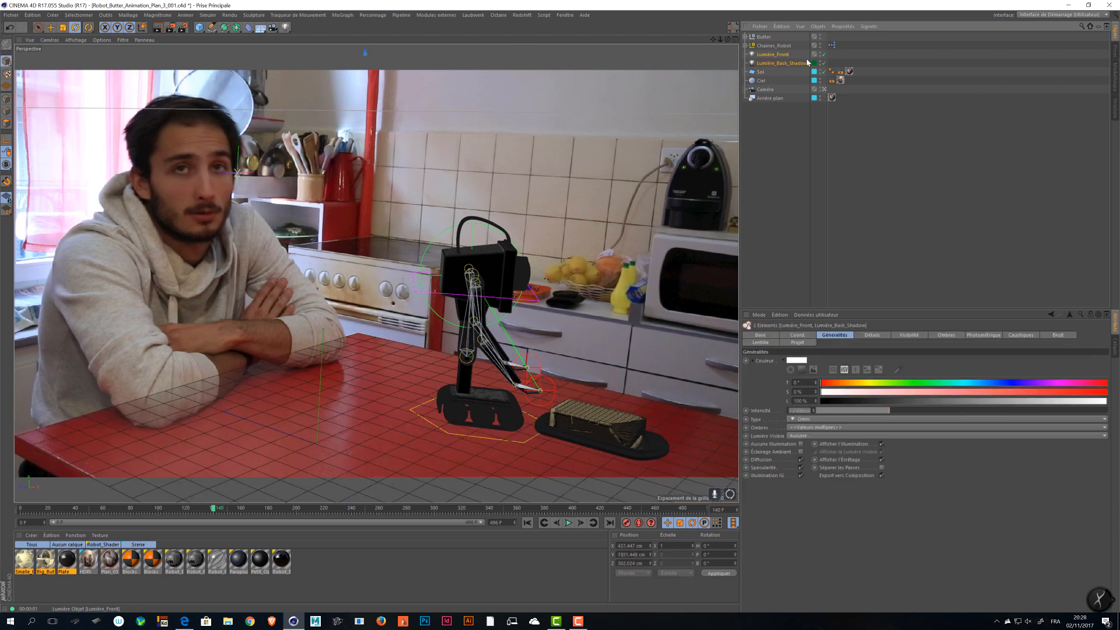
click(814, 63)
mouse_move(890, 71)
click(937, 97)
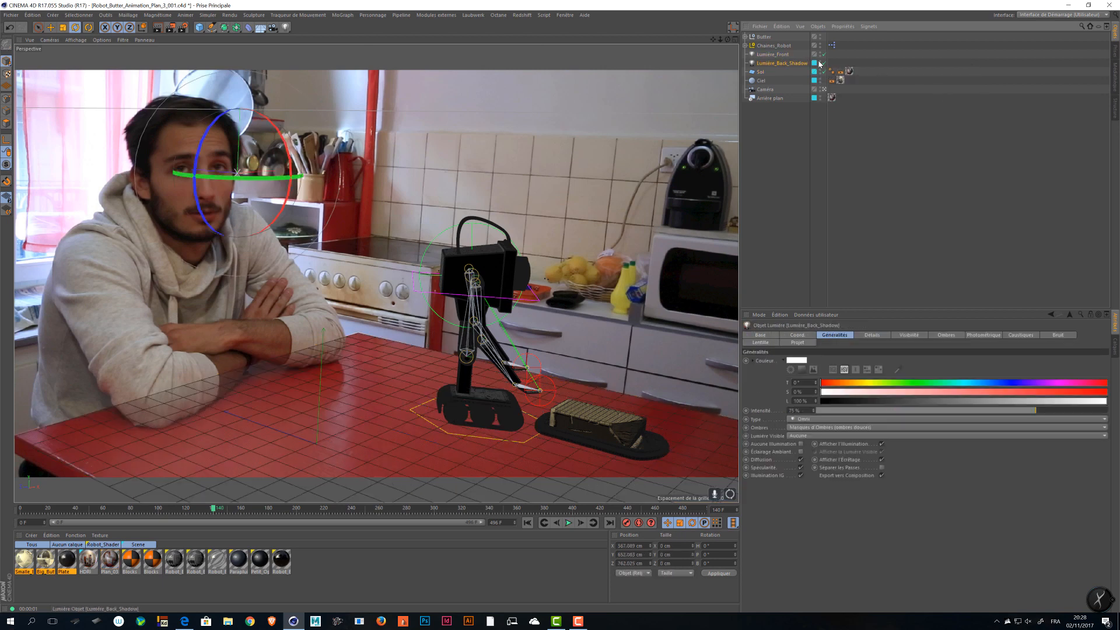
click(815, 54)
click(937, 86)
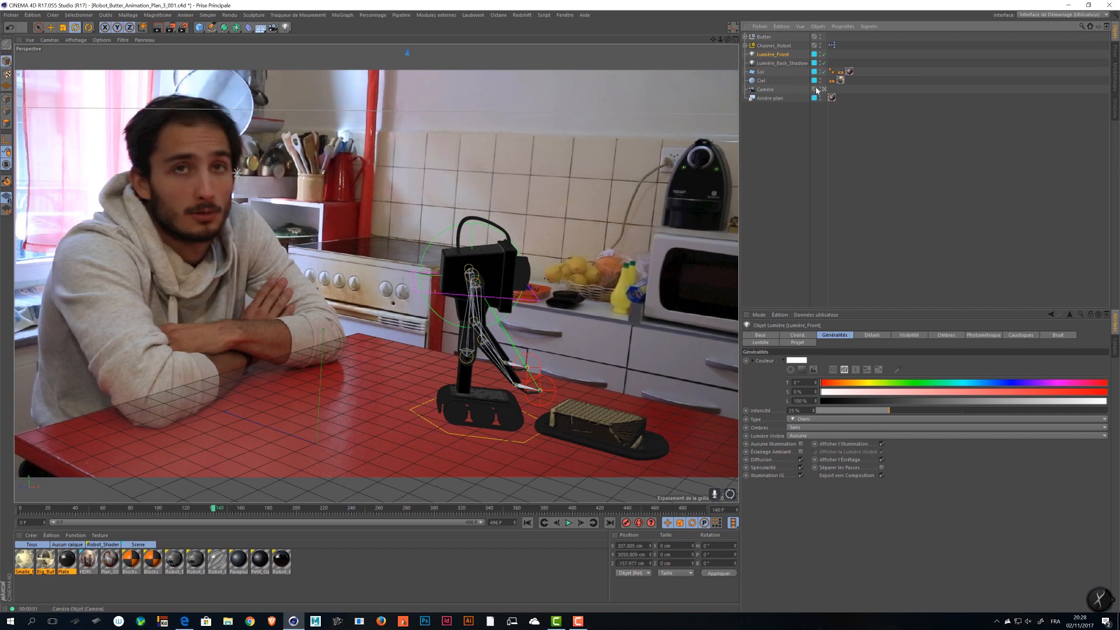
- Add a Protection tag to the camera, and lock the Scene layer in the layer manager
right_click(771, 90)
mouse_move(776, 95)
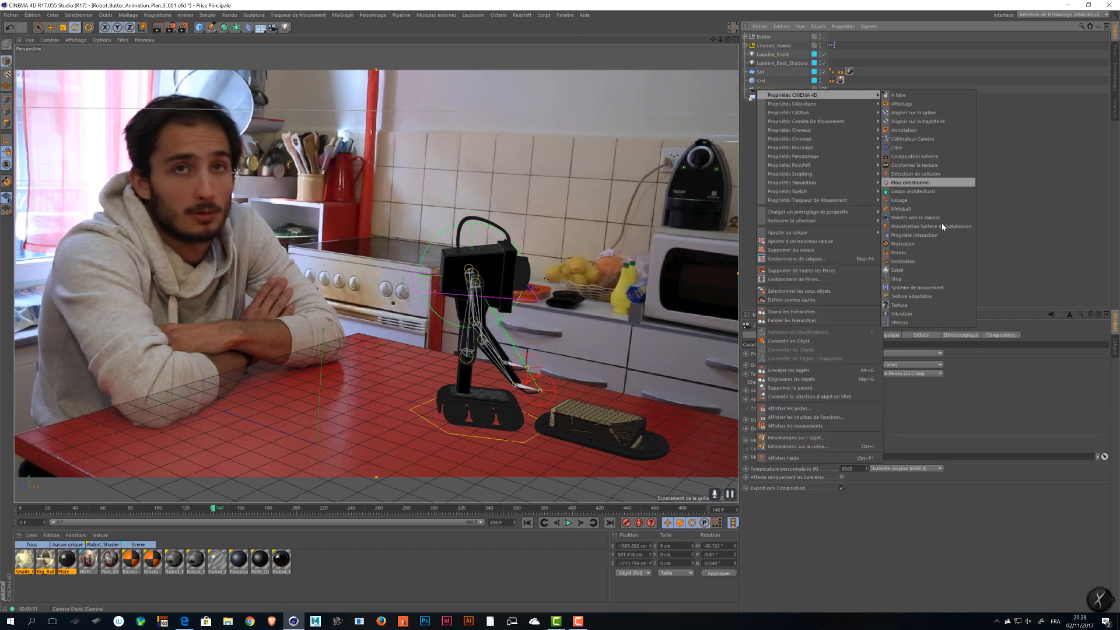
click(909, 244)
click(795, 238)
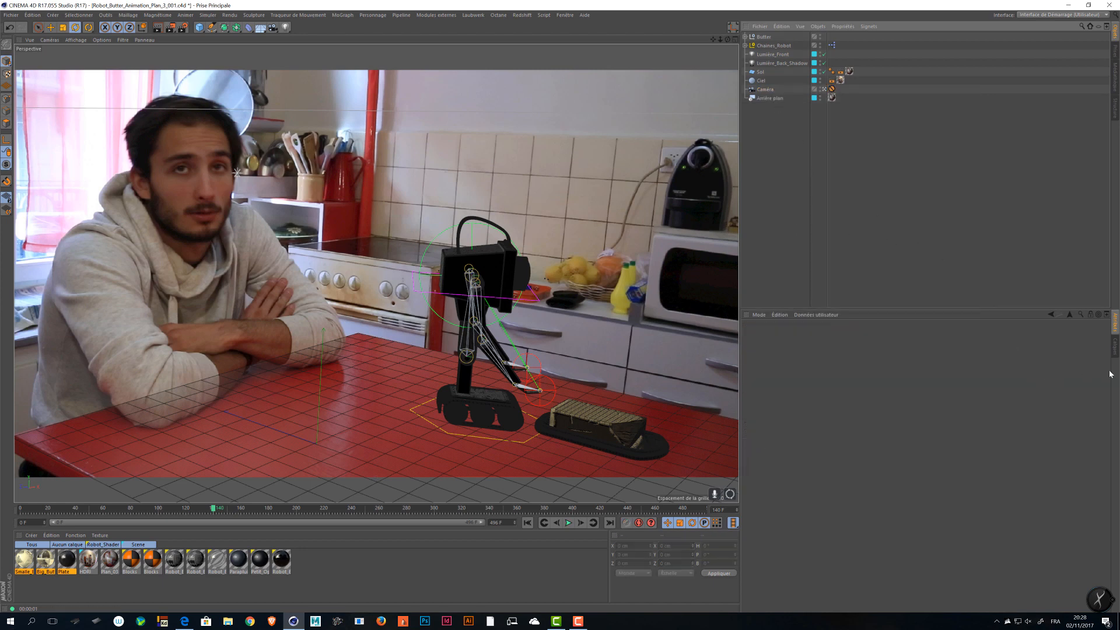
click(1115, 347)
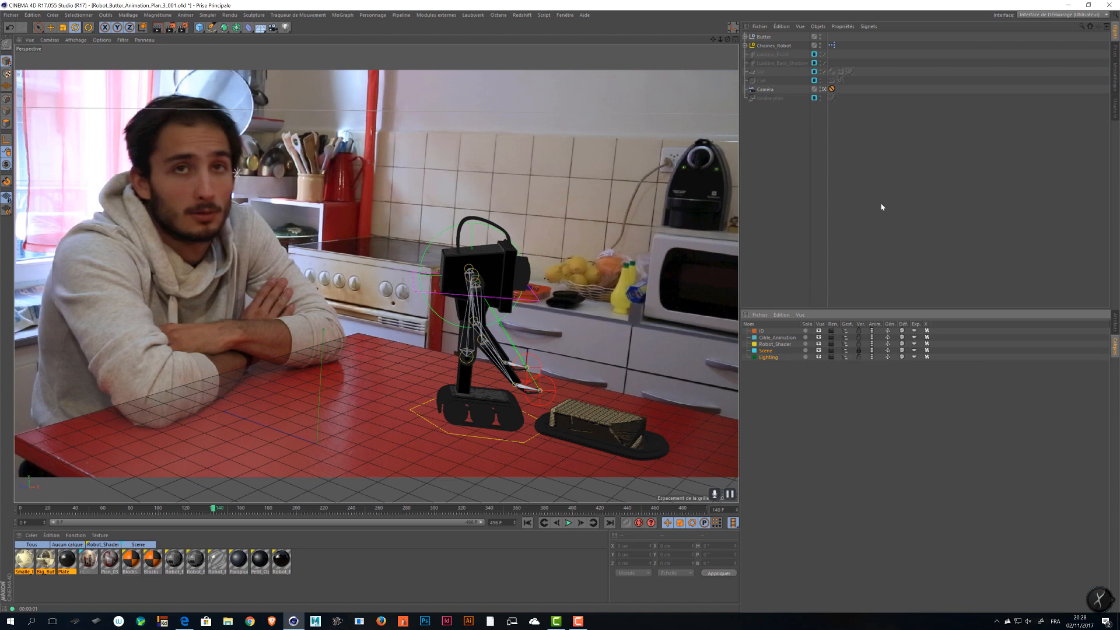
- At frame 0, rotate Chaines_Robot to a heading of about 277° and move it across the table towards the seated man
click(762, 37)
click(763, 45)
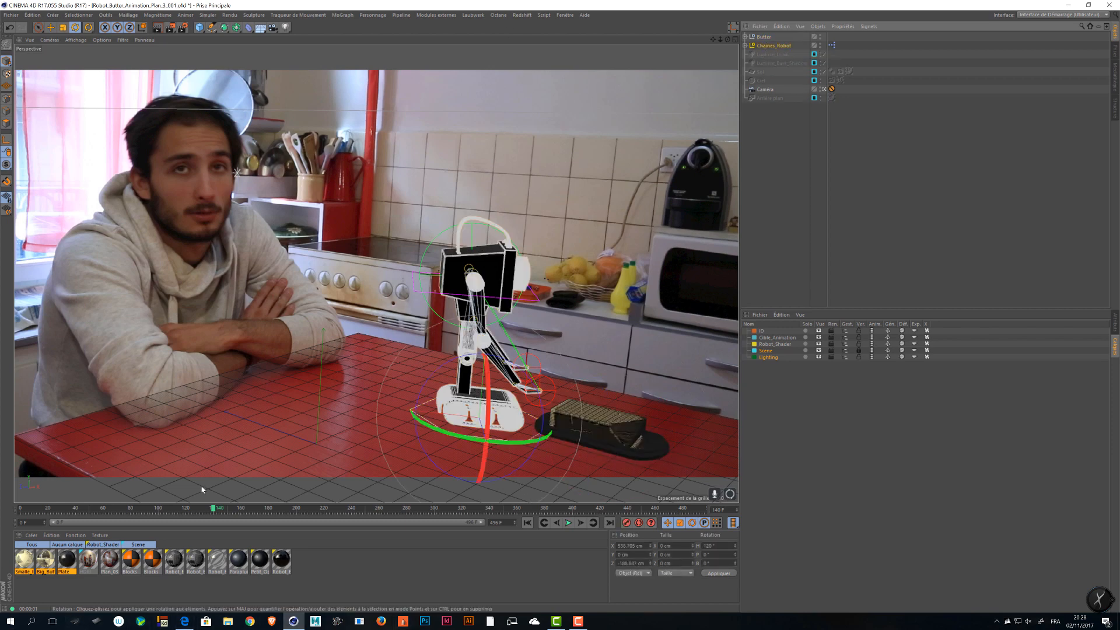
drag(215, 509, 19, 508)
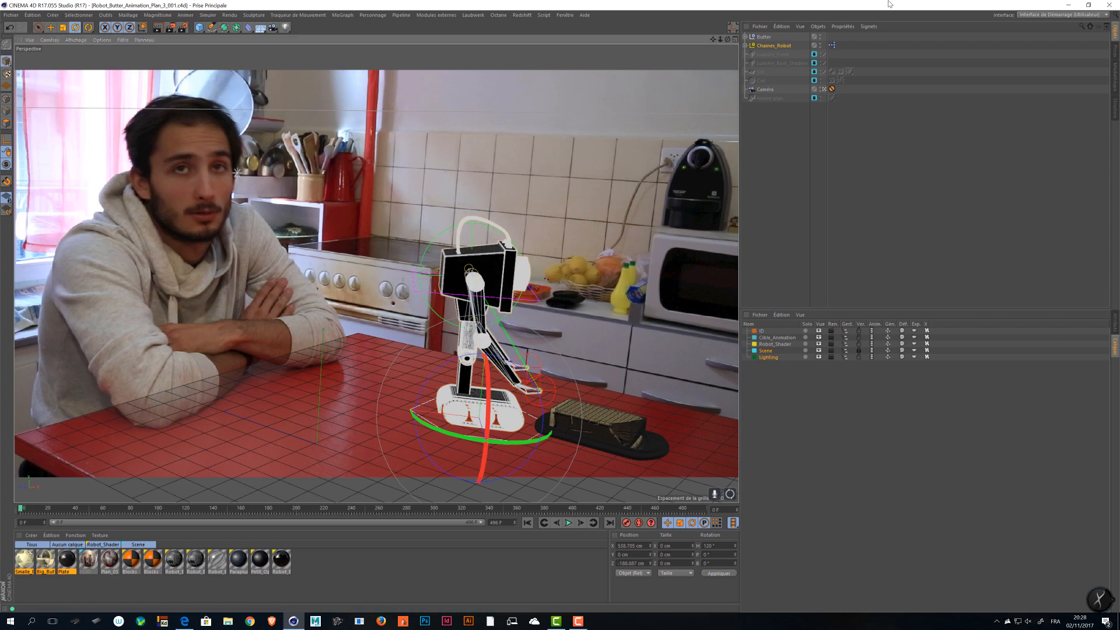
drag(438, 408, 466, 350)
key(e)
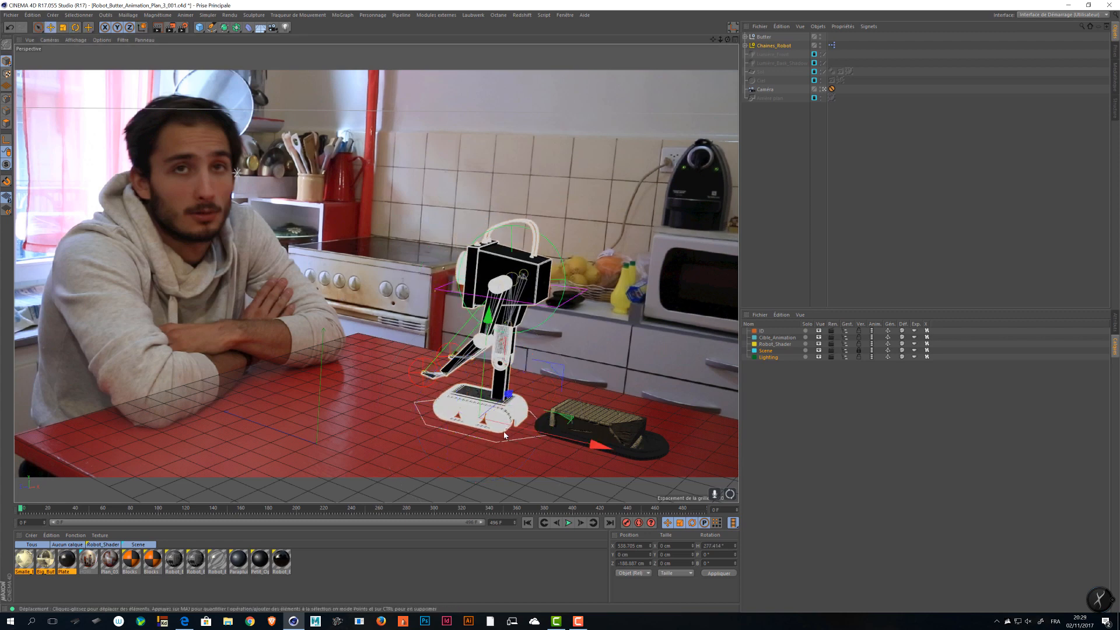
drag(560, 417, 438, 397)
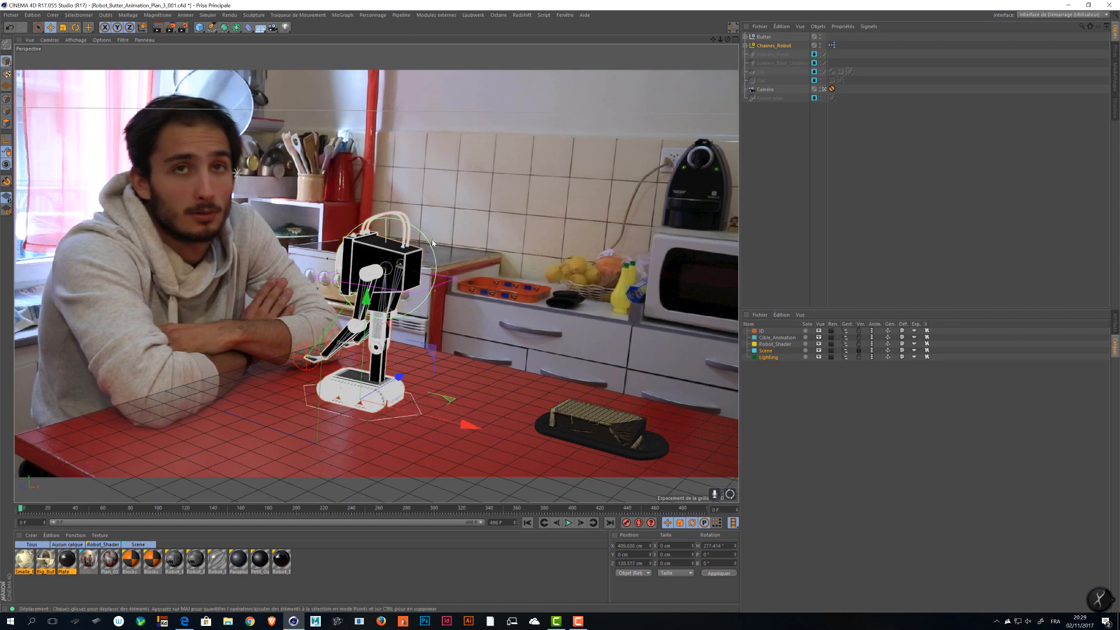
- Pose the robot by shifting its upper-body target and pulling its hand targets in near the base
click(432, 244)
drag(330, 198, 348, 211)
click(313, 355)
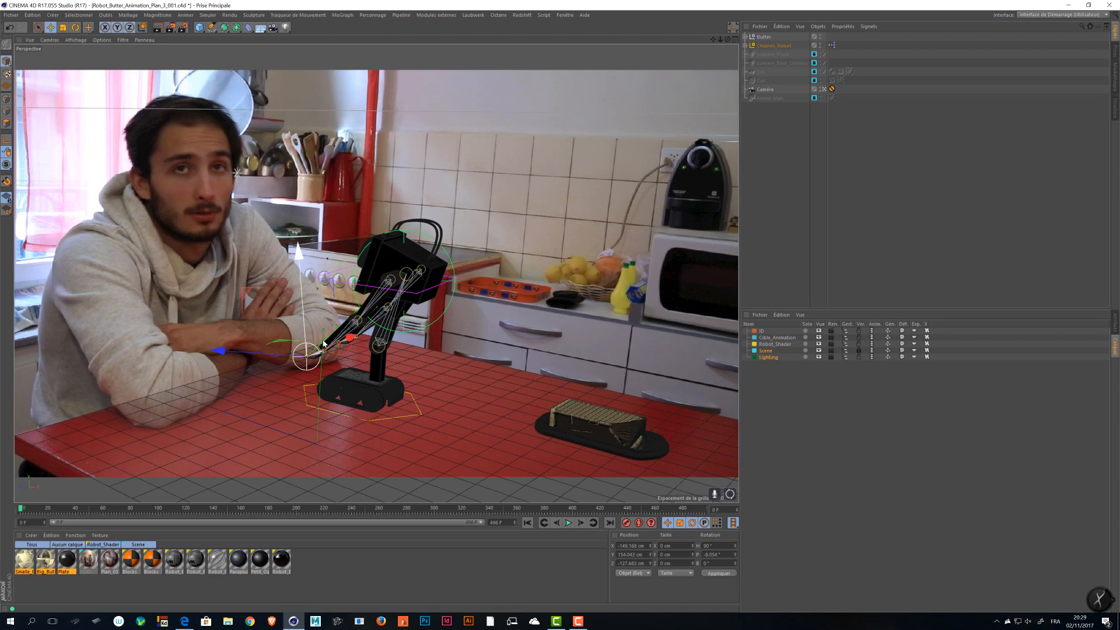
click(345, 364)
drag(286, 284, 310, 288)
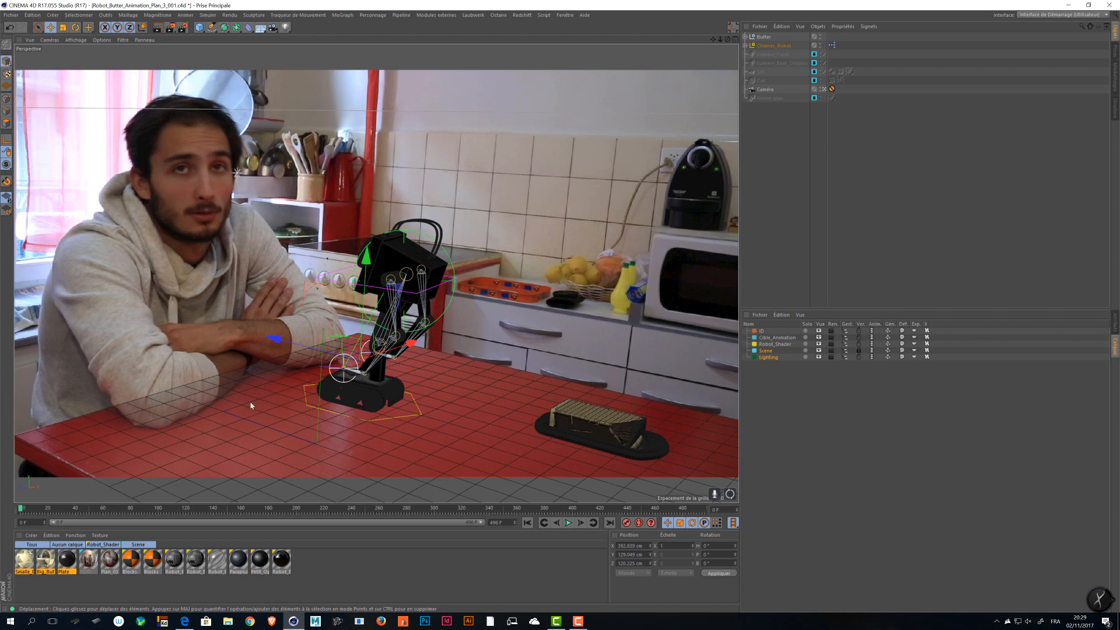
- Open the recent scene Robot_Butter_Animation_Plan_2_001.c4d and move the playhead to its last frame, 160
click(208, 509)
drag(158, 508, 21, 508)
key(alt+Tab)
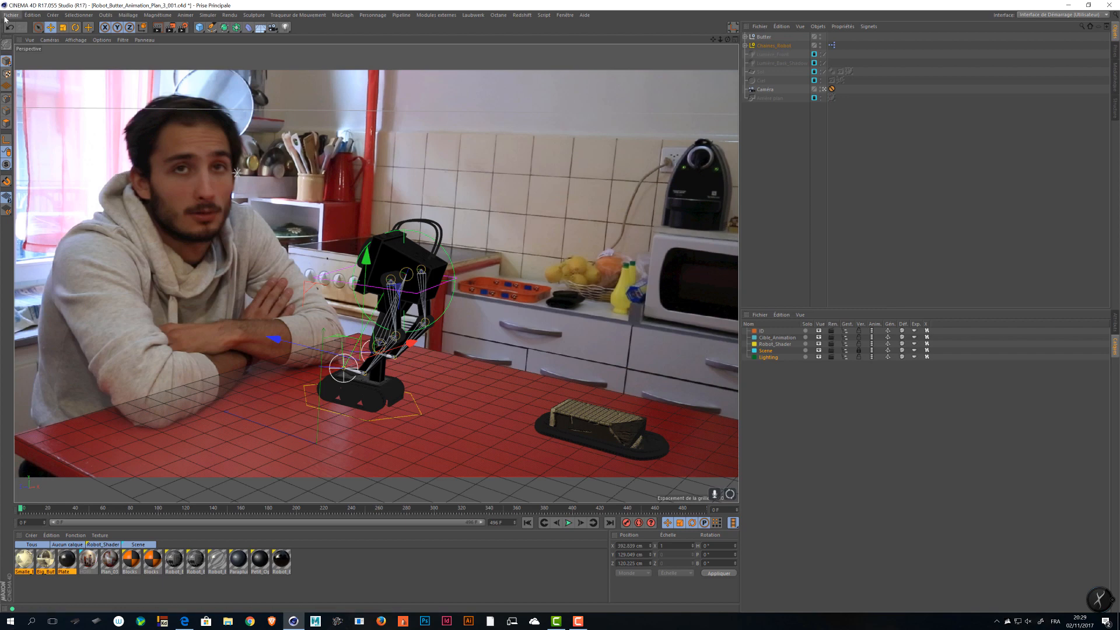
click(10, 15)
mouse_move(76, 183)
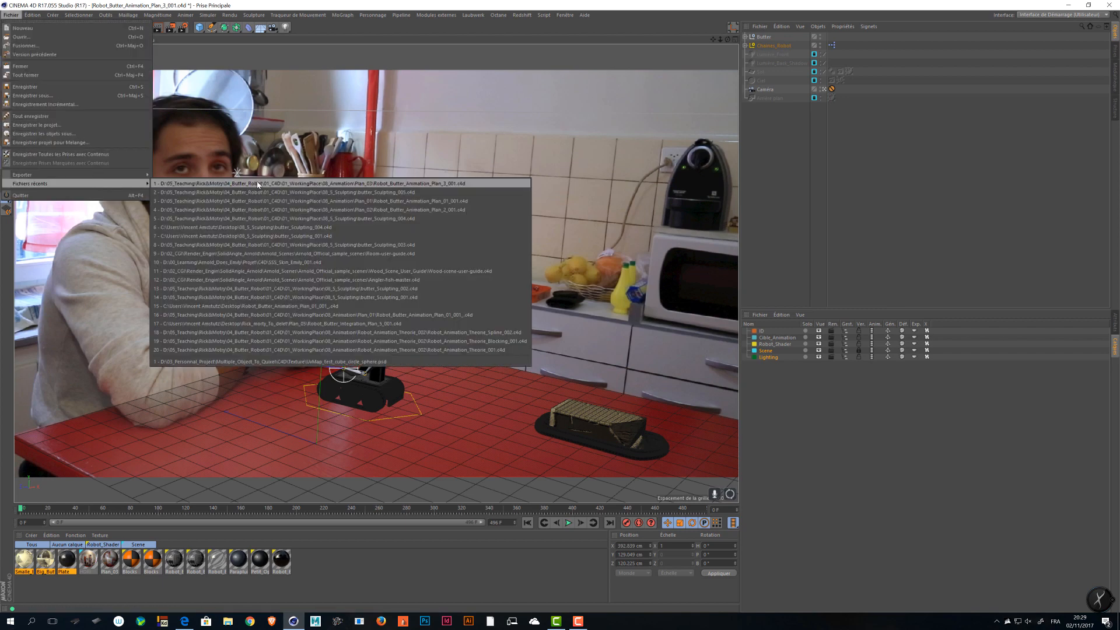
click(261, 209)
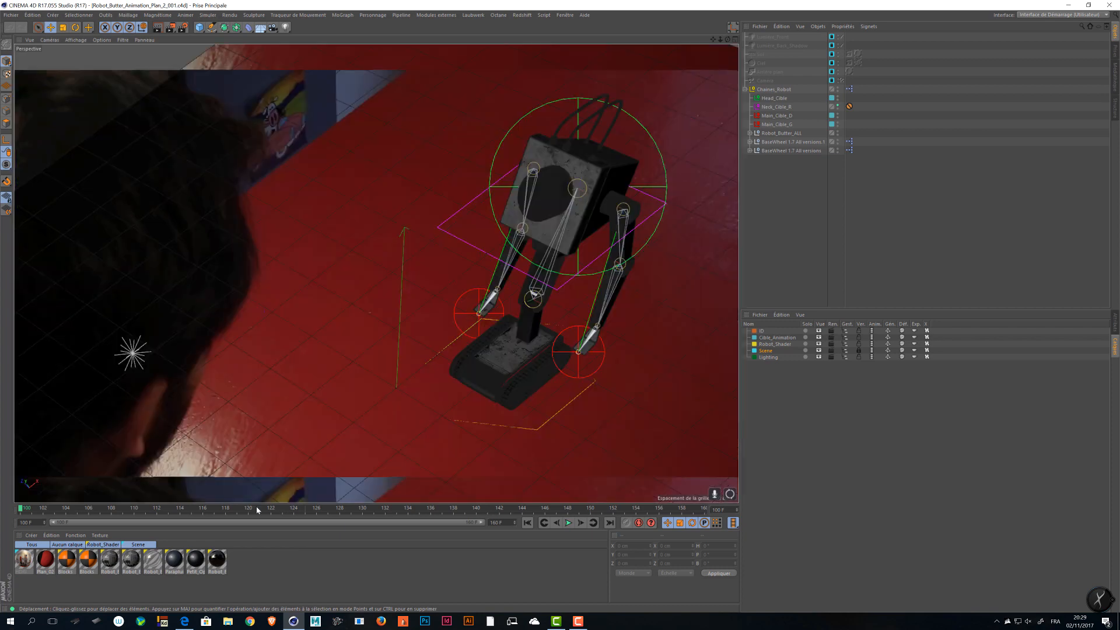
drag(644, 506, 705, 507)
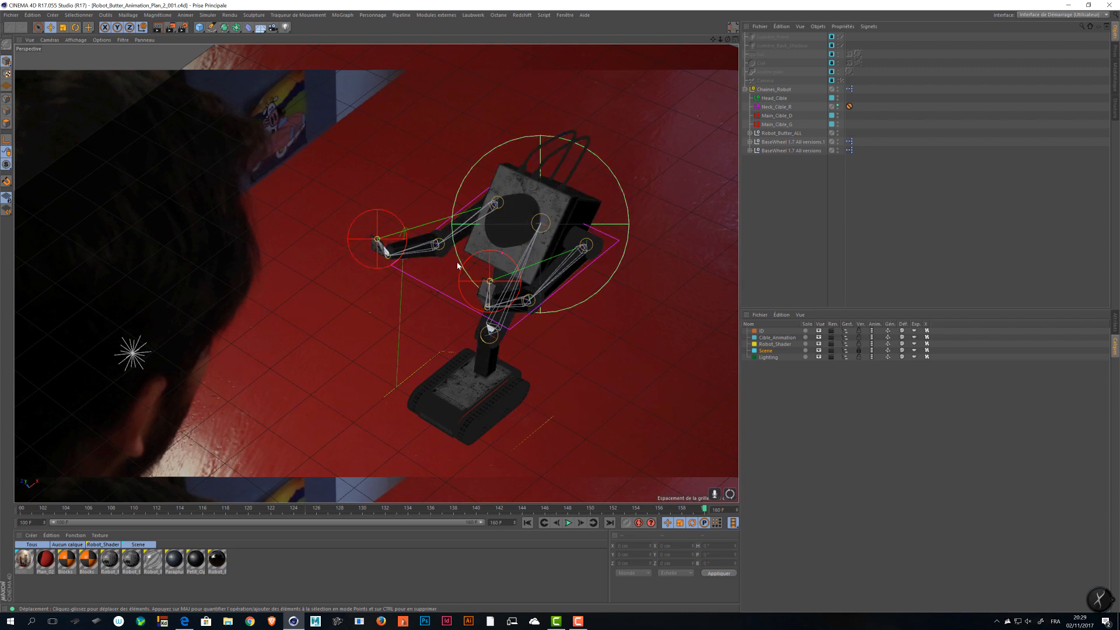
- Copy the Chaines_Robot rig from the Plan_2 scene into the Plan_3 scene, hiding the original robot there
click(781, 90)
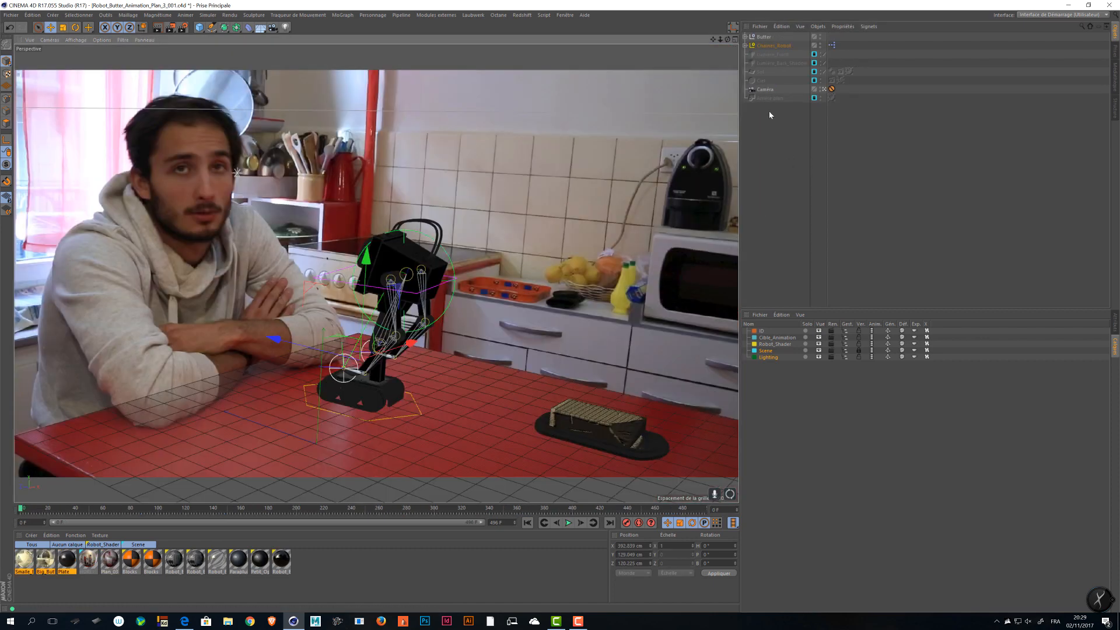
click(778, 48)
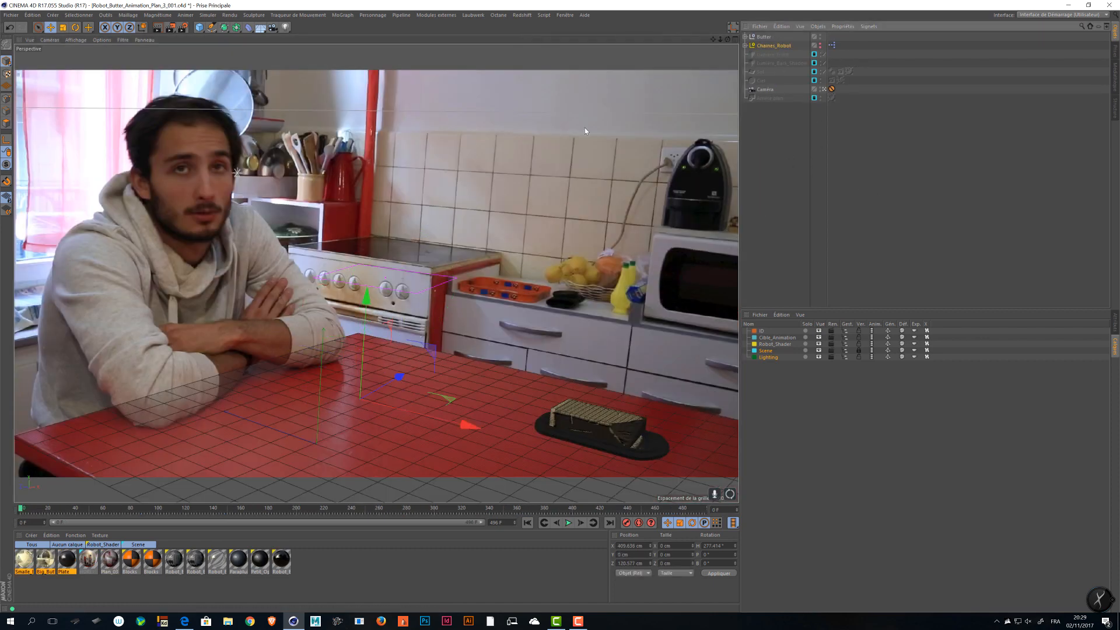
click(815, 256)
key(ctrl+v)
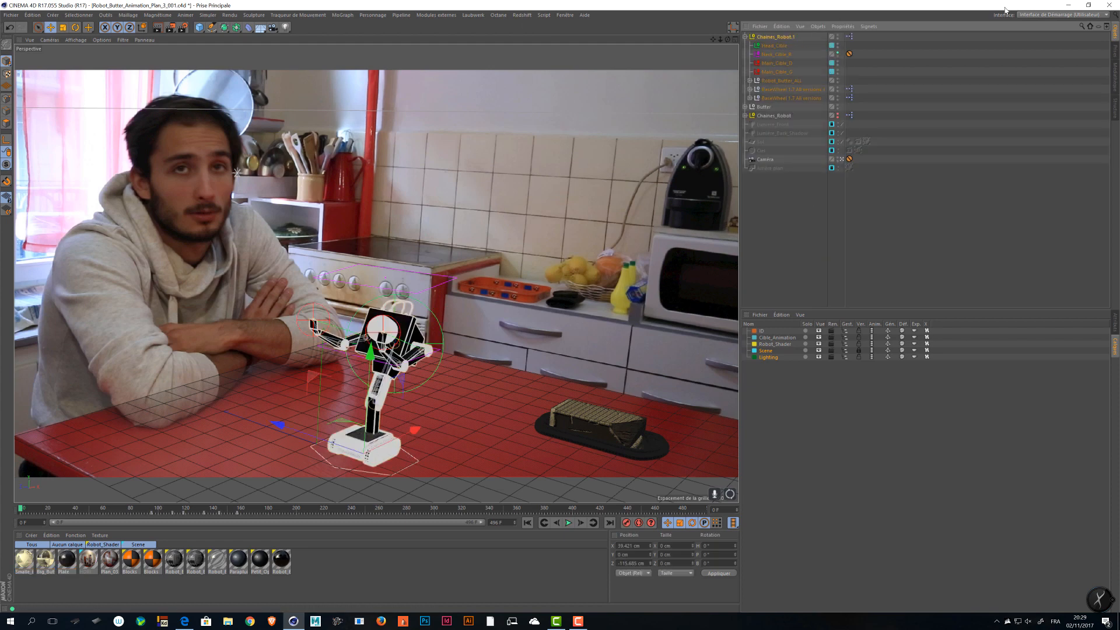
- Switch to the Animation interface layout and frame the pasted robot's keyframes in the timeline
click(1027, 13)
click(1034, 23)
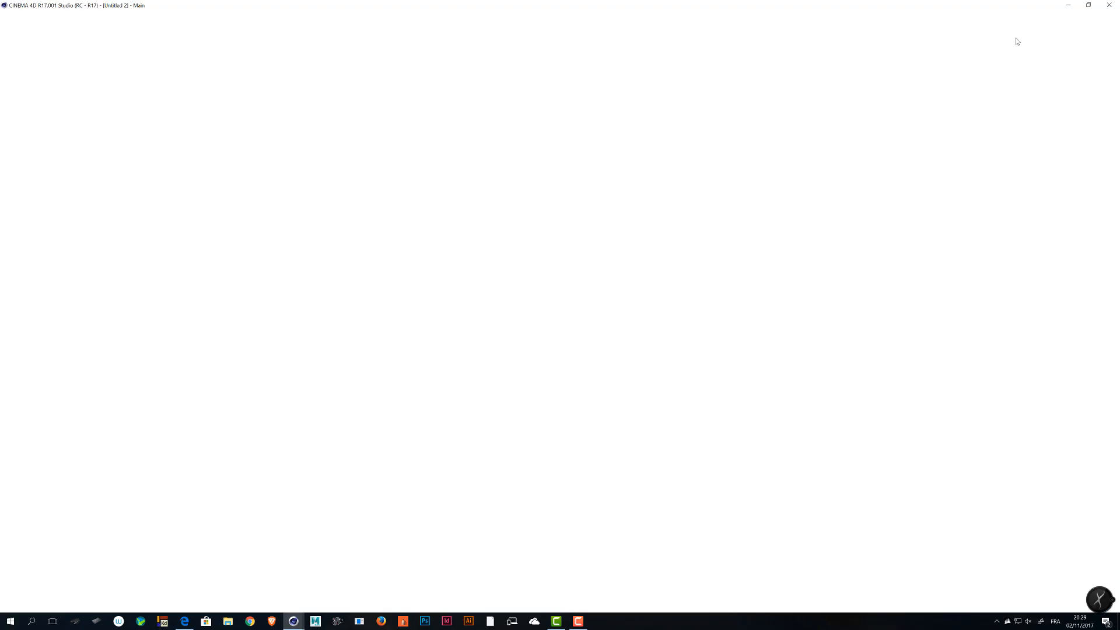
click(26, 401)
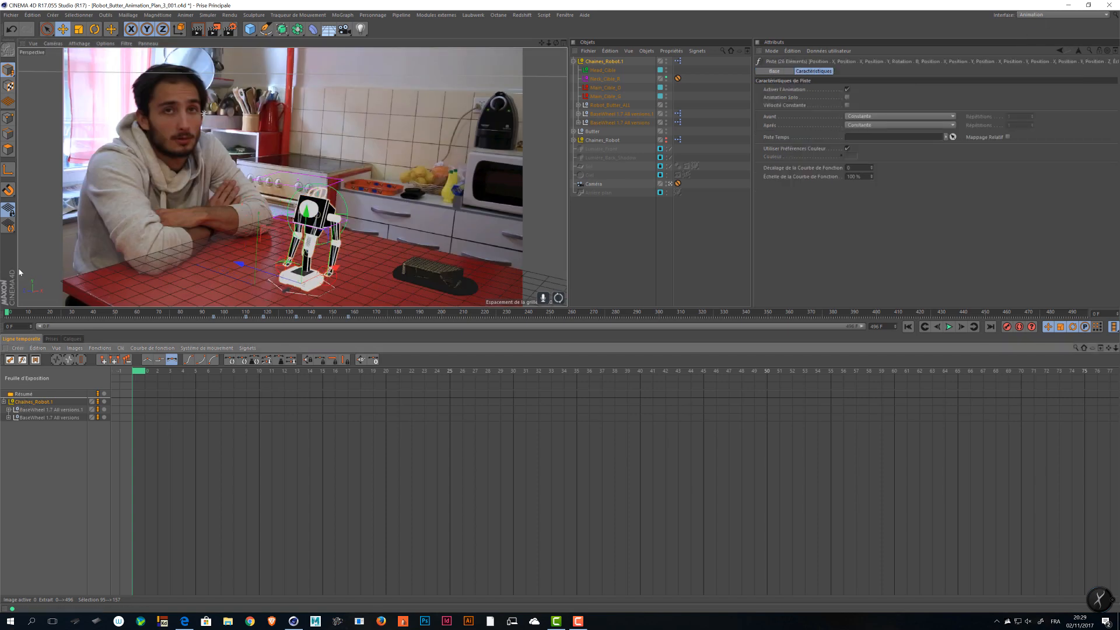
click(606, 61)
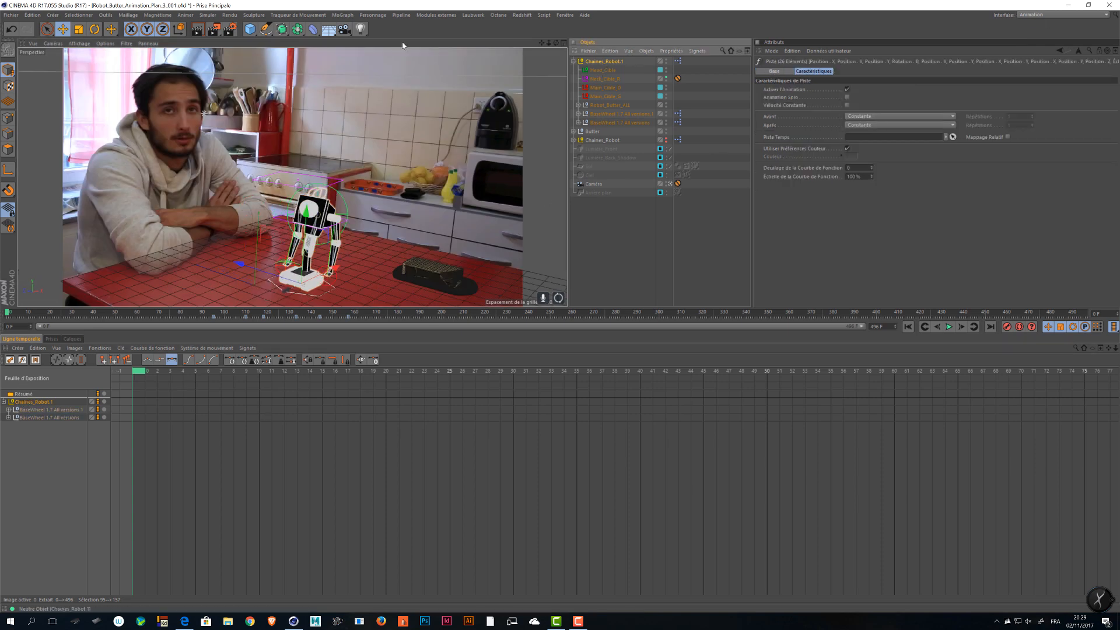
click(487, 471)
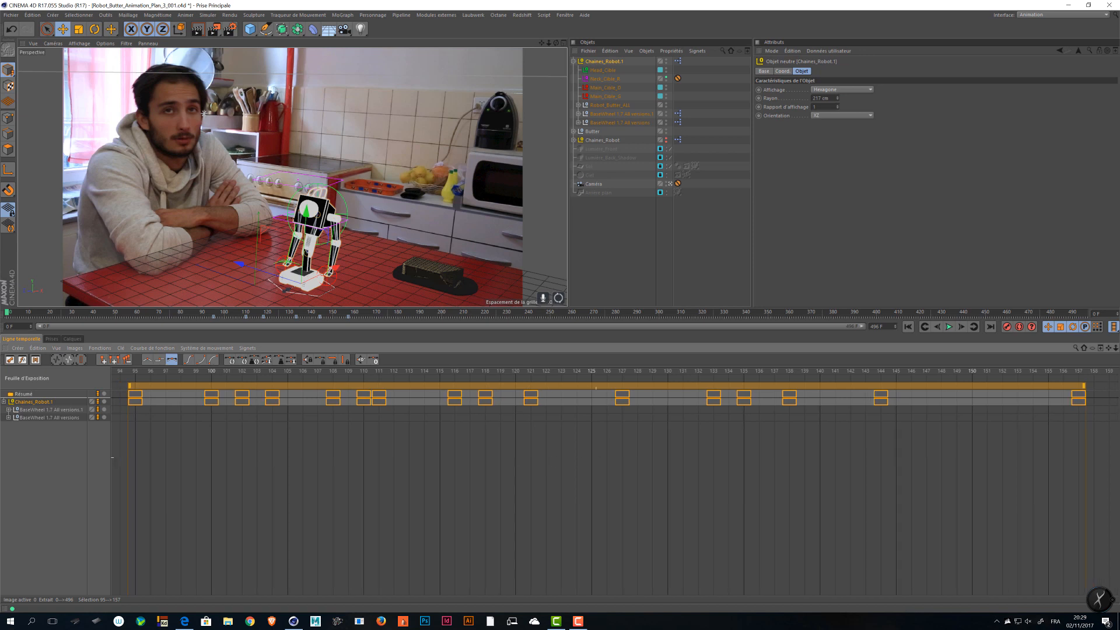
key(h)
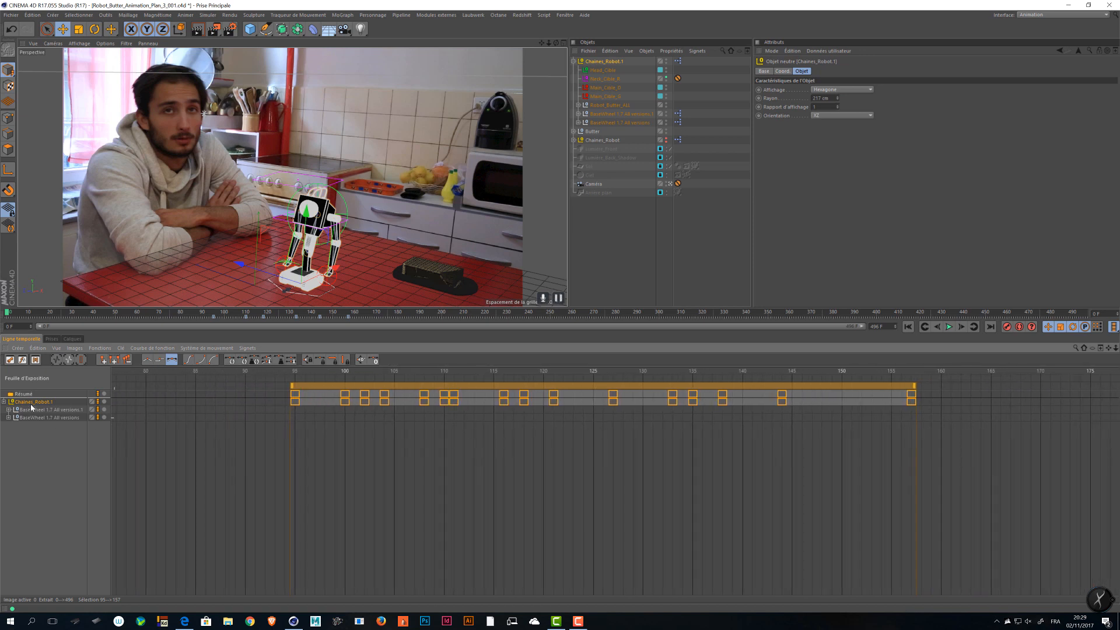
- Try to delete the pasted robot's whole entry from the timeline, and undo the deletion
click(33, 405)
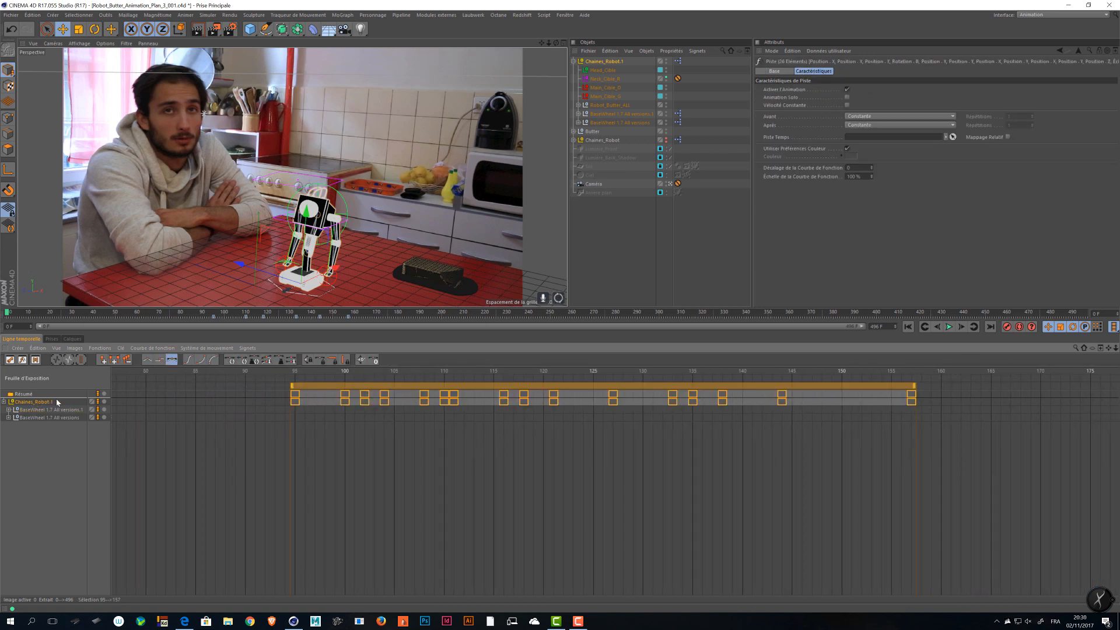
key(Delete)
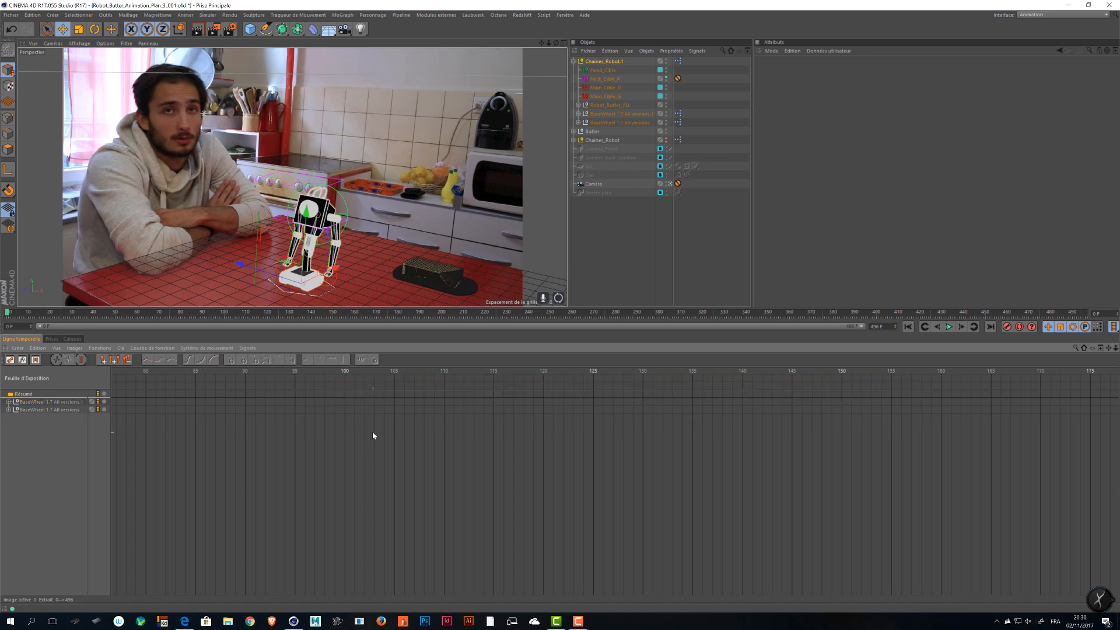
key(ctrl+z)
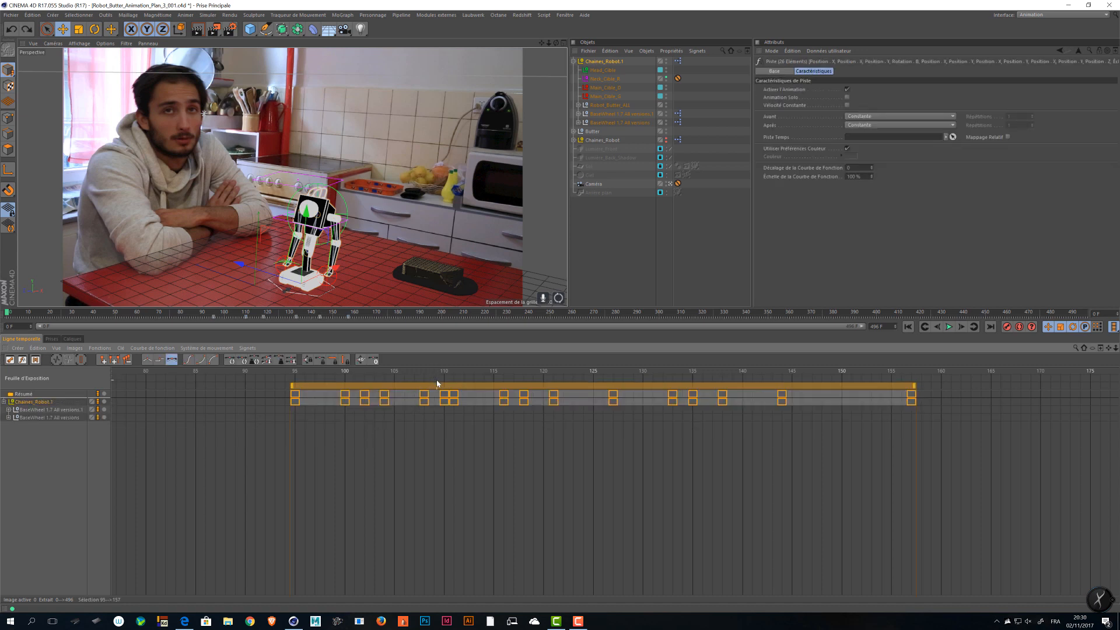
- At frame 158, delete all of the pasted robot's main keyframes from the timeline and reselect its parent null
drag(552, 372, 922, 371)
click(887, 419)
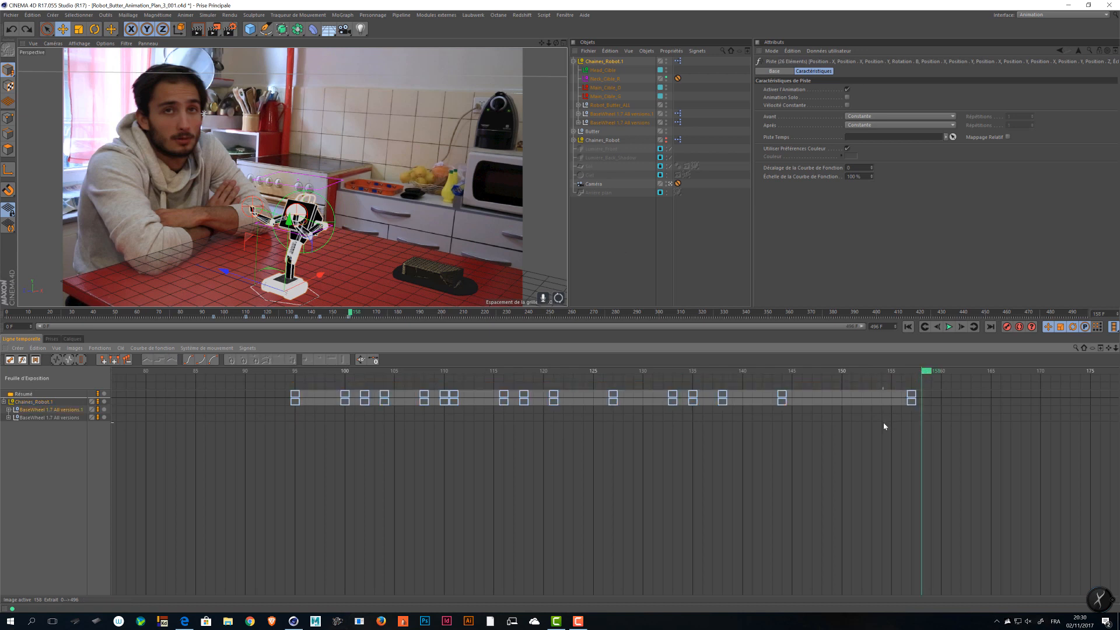
drag(982, 447, 264, 368)
key(Delete)
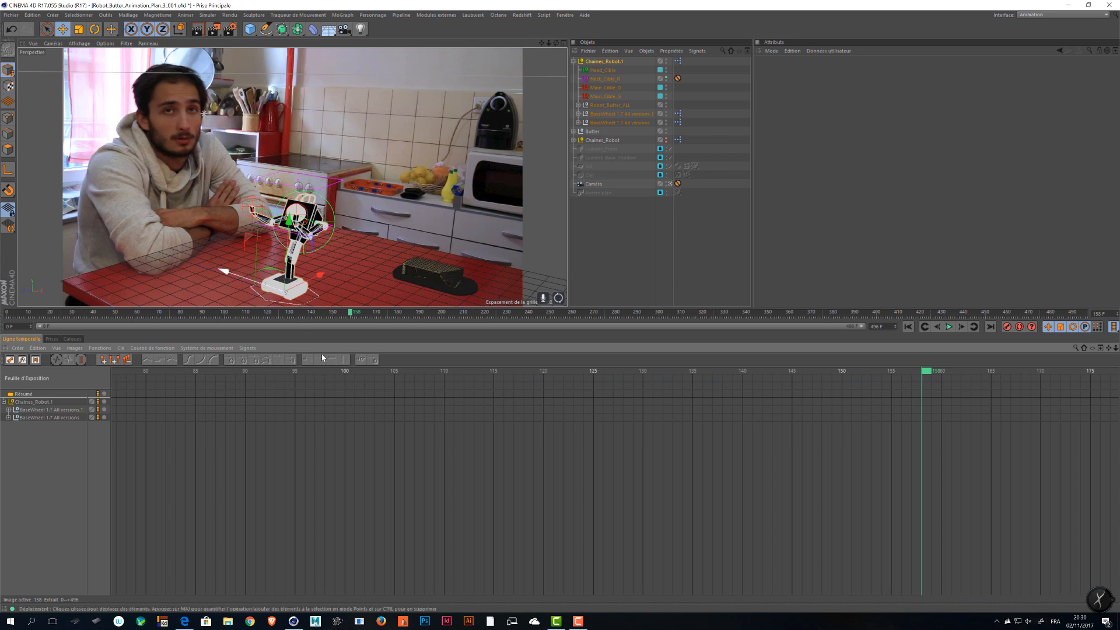
click(609, 61)
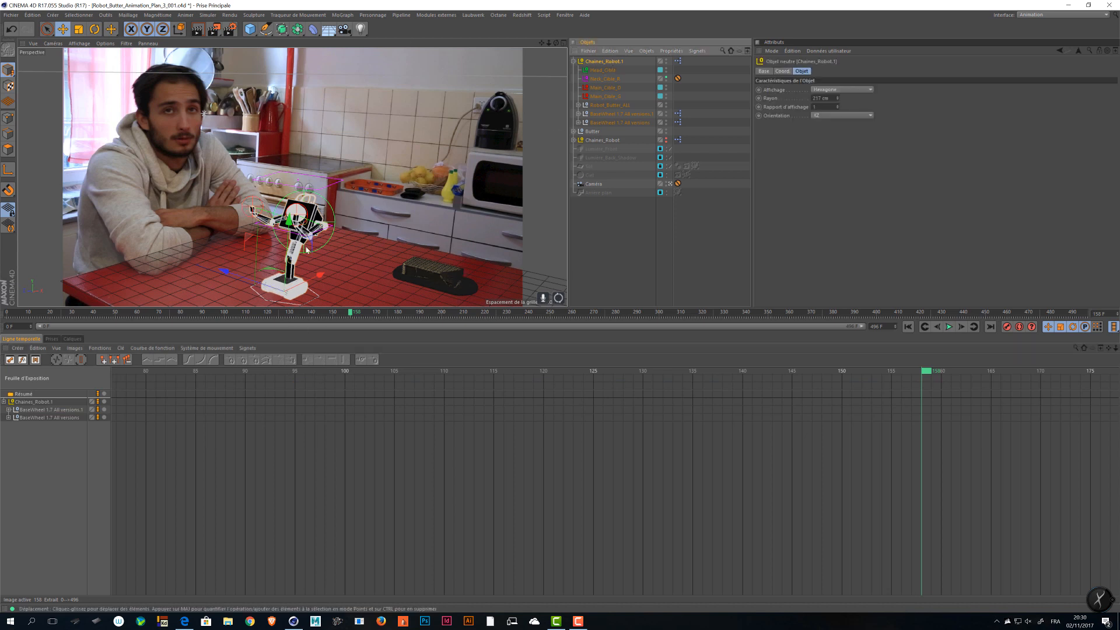
- Delete the original Chaines_Robot hierarchy from the scene and rename the pasted robot's parent null as Chaines_Robot
click(622, 140)
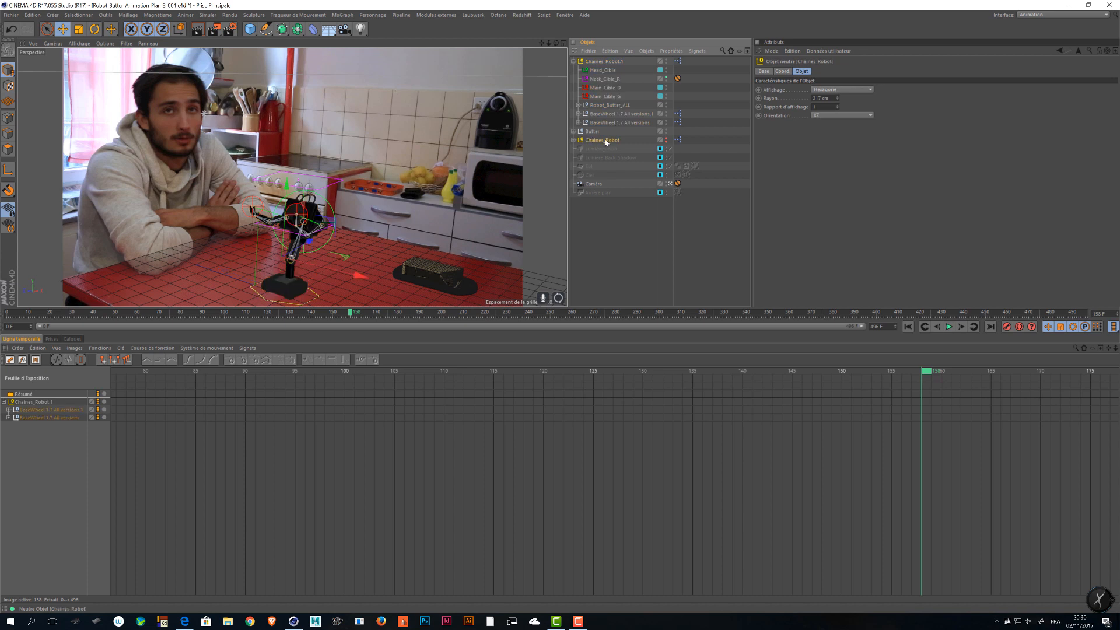
key(Delete)
click(603, 61)
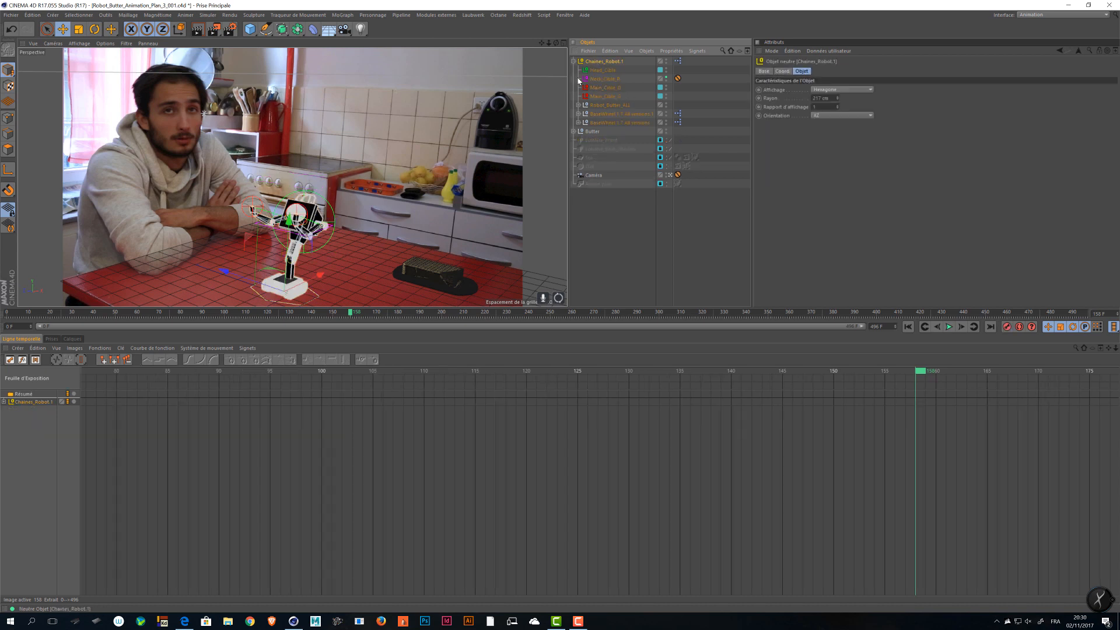
double_click(616, 62)
key(BackSpace)
key(BackSpace)
key(Return)
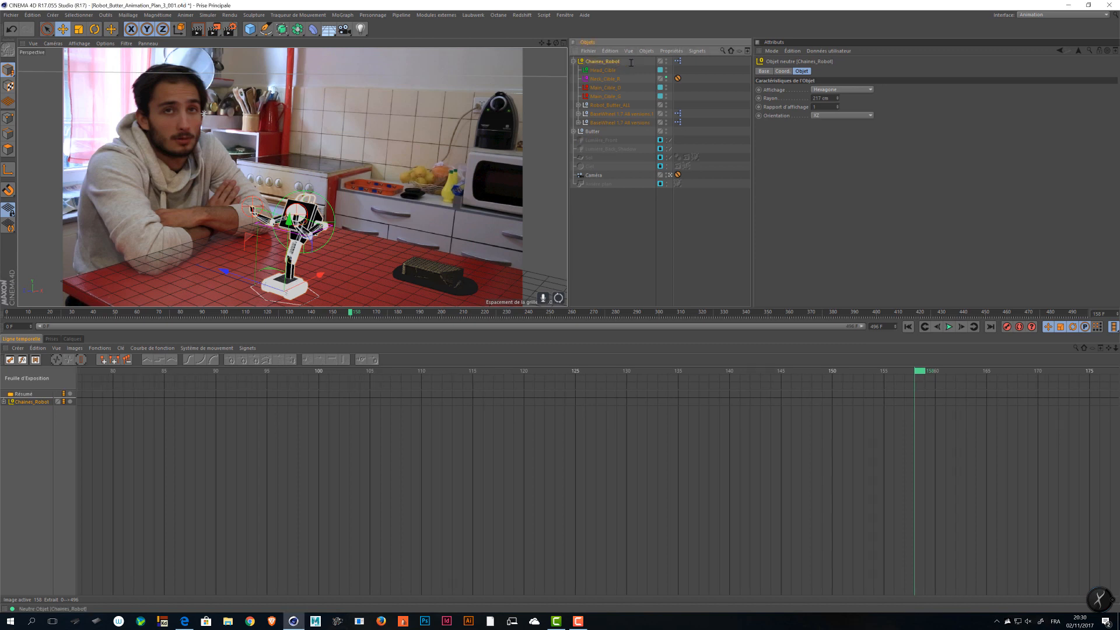
- Reposition the robot on the table, rotate it about its vertical axis towards the man, and check its orientation from the top view
drag(272, 268, 181, 166)
key(r)
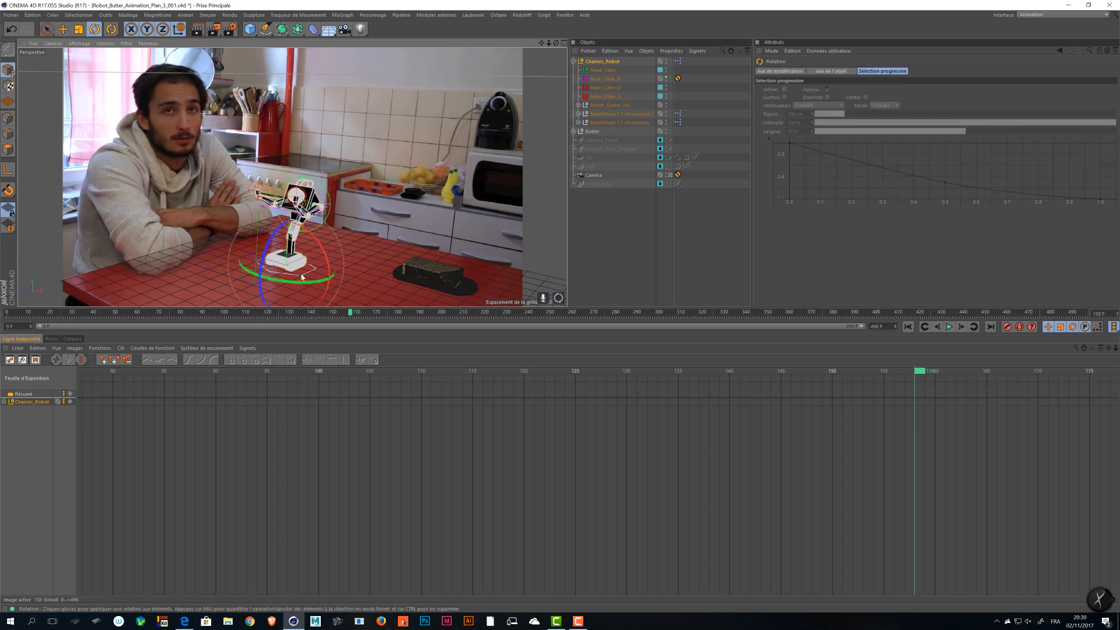
mouse_move(234, 269)
mouse_down()
mouse_move(214, 244)
mouse_move(250, 269)
mouse_move(221, 265)
mouse_move(233, 262)
mouse_up()
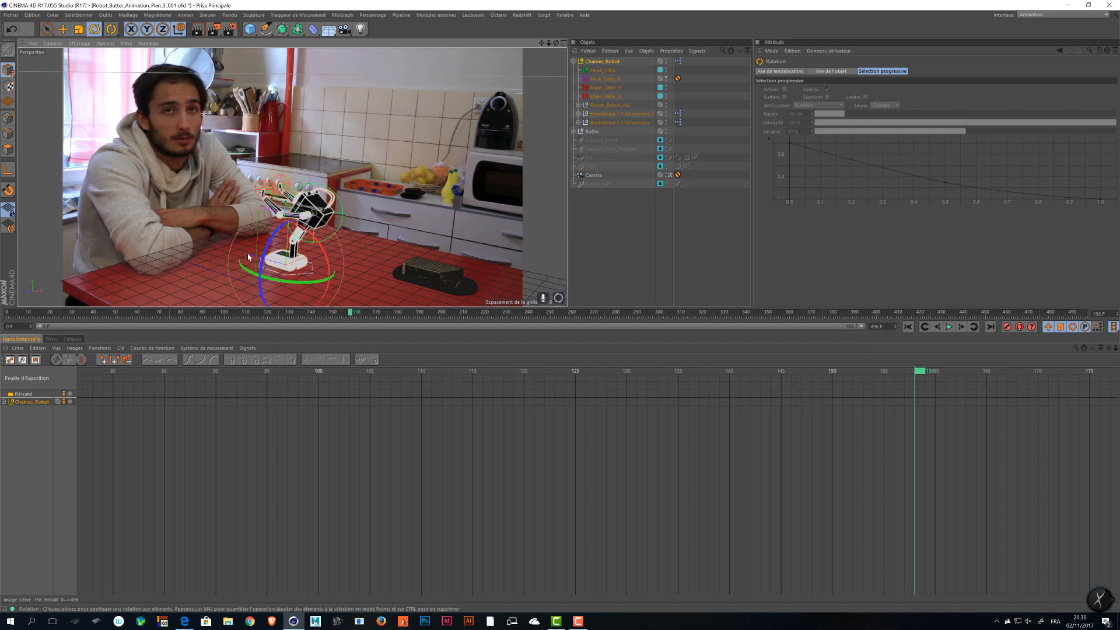
middle_click(558, 55)
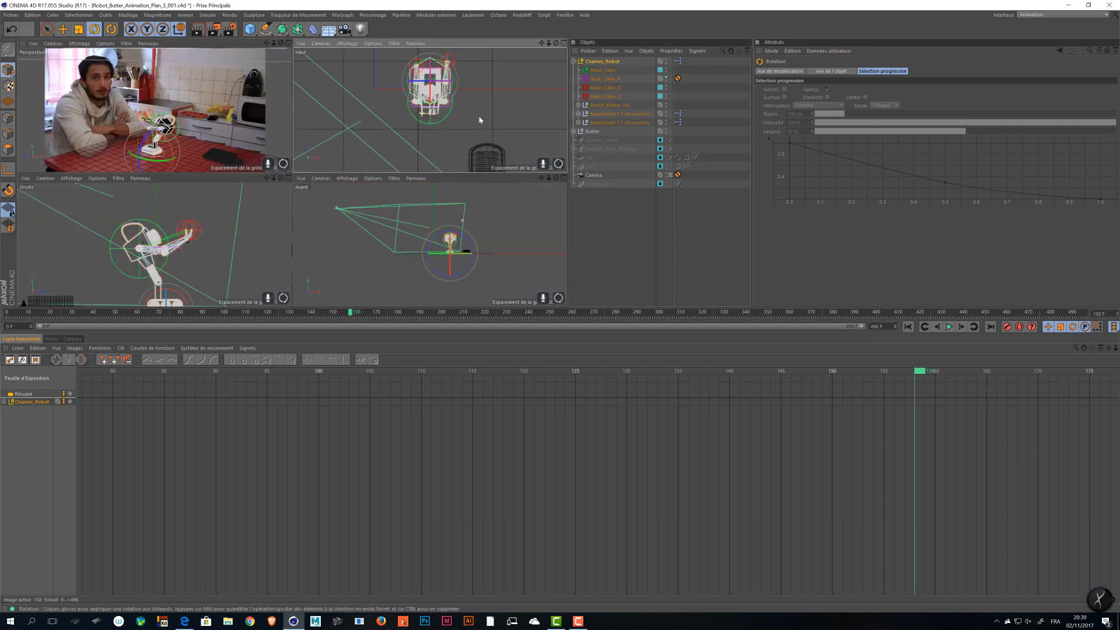
alt+middle_drag(311, 74, 296, 119)
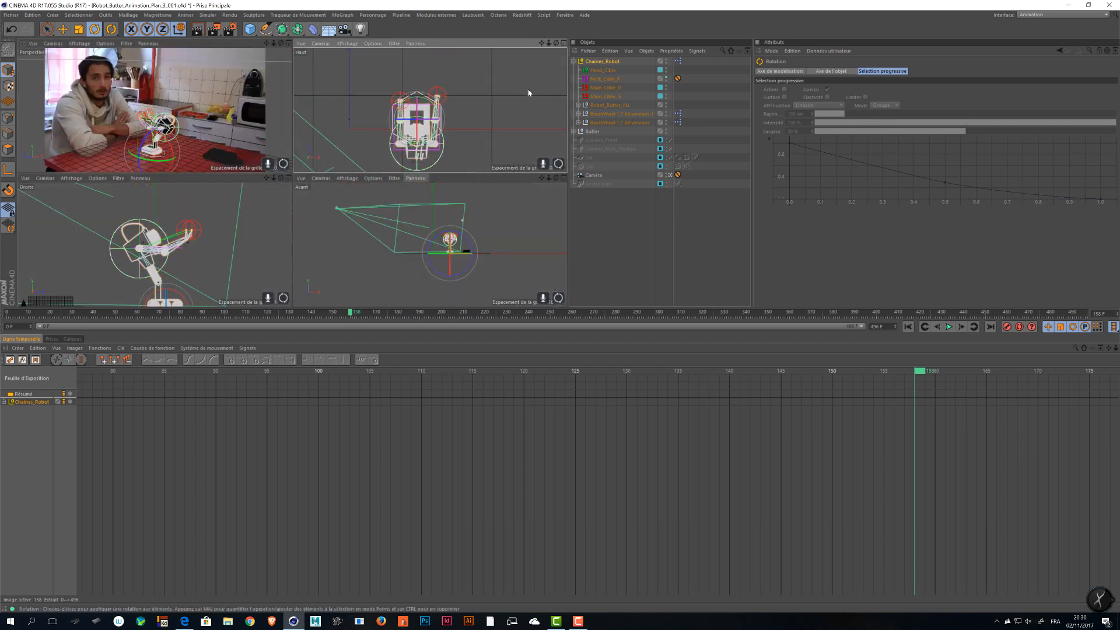
click(563, 43)
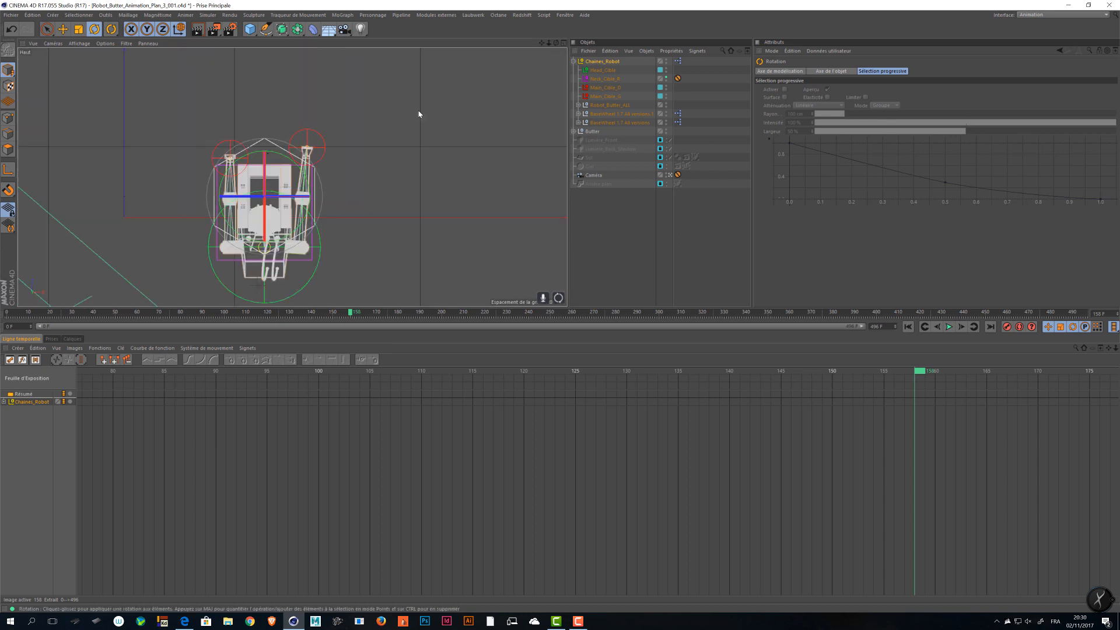
click(563, 43)
click(287, 44)
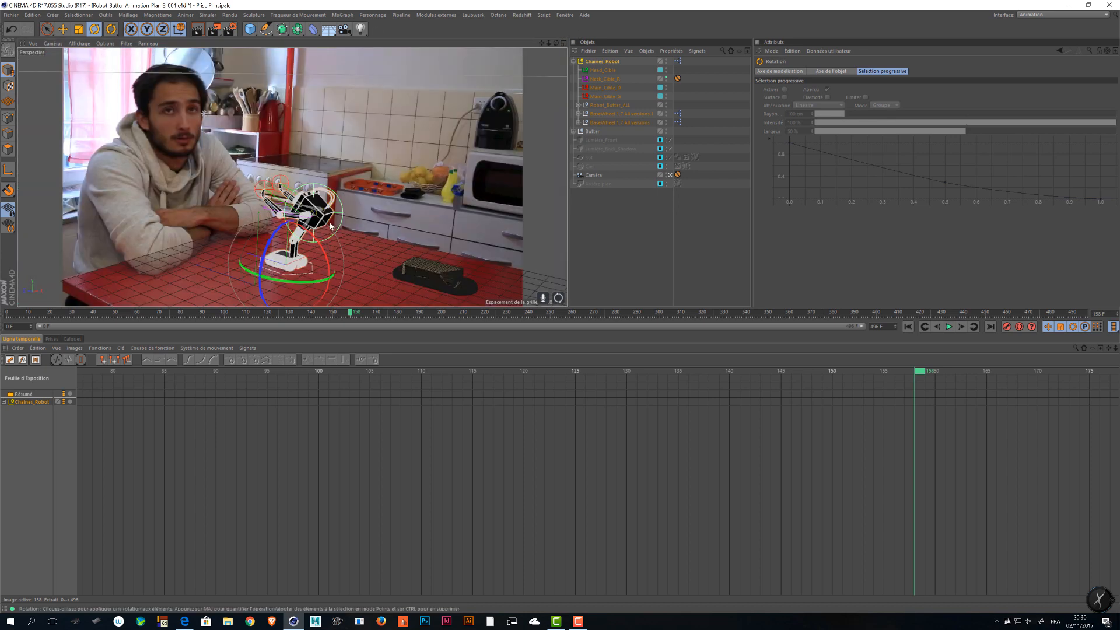
- Move the robot slightly further back on the table, scale it up uniformly, and deselect it
key(e)
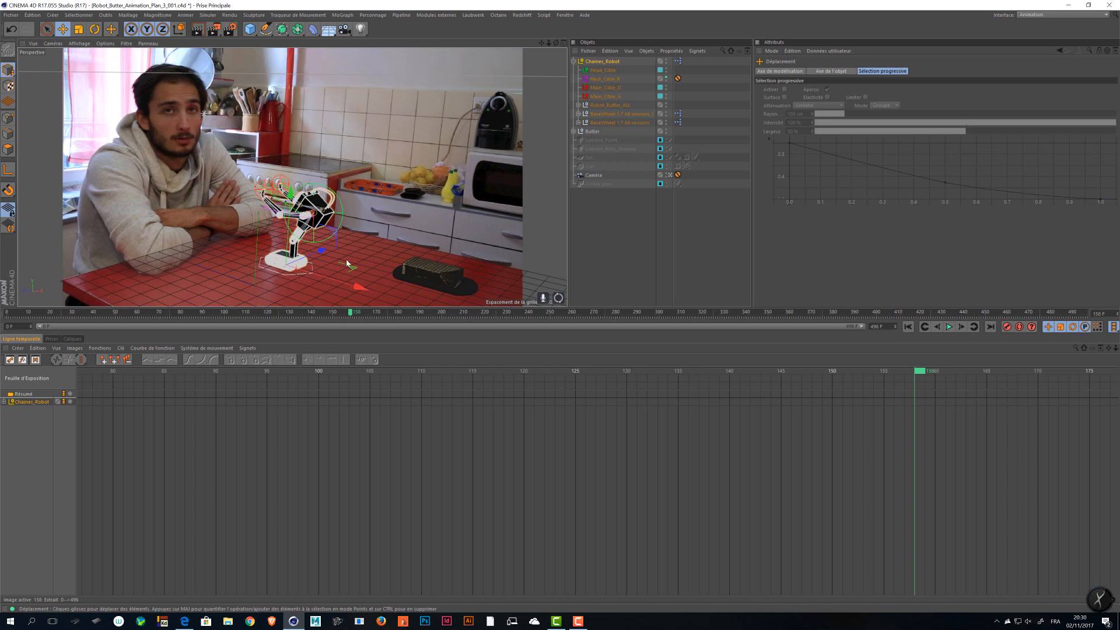
drag(347, 264, 229, 177)
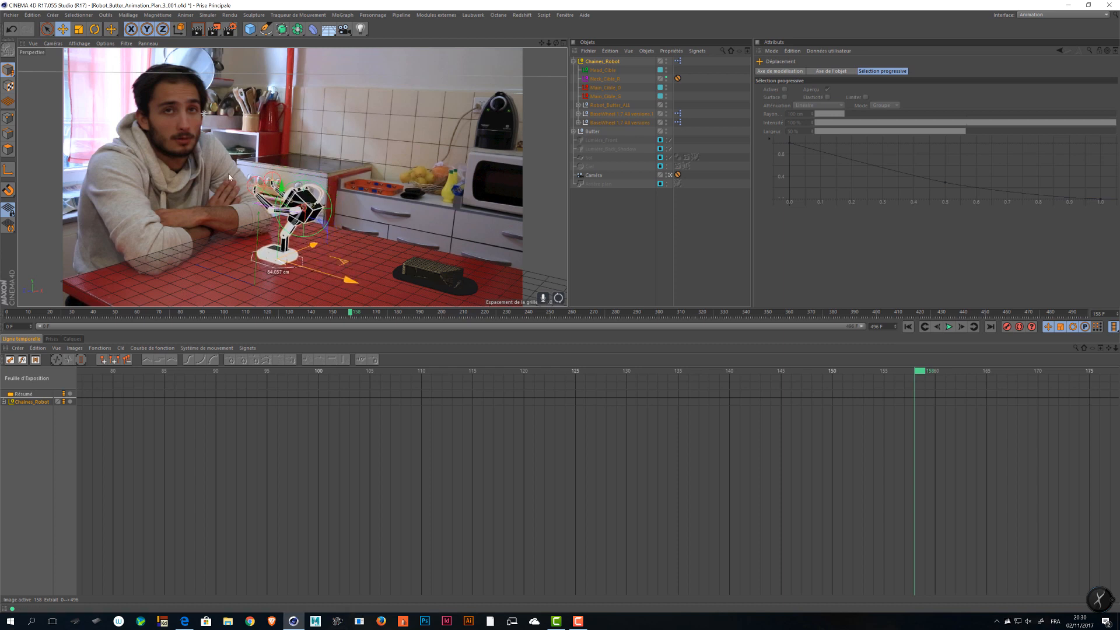
drag(8, 69, 37, 102)
key(t)
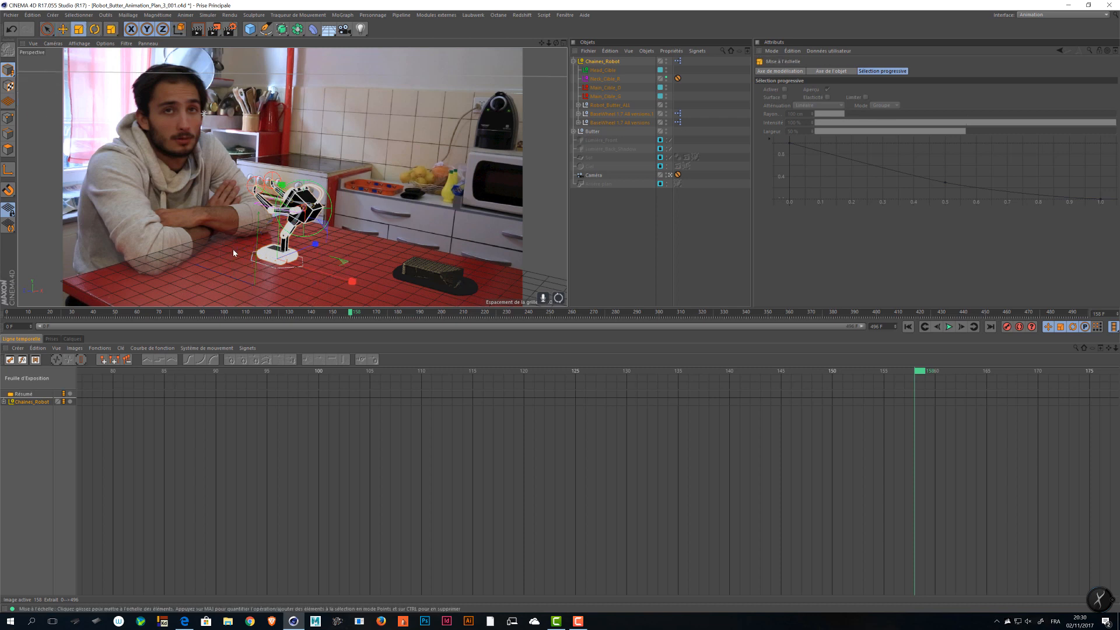
drag(219, 264, 318, 252)
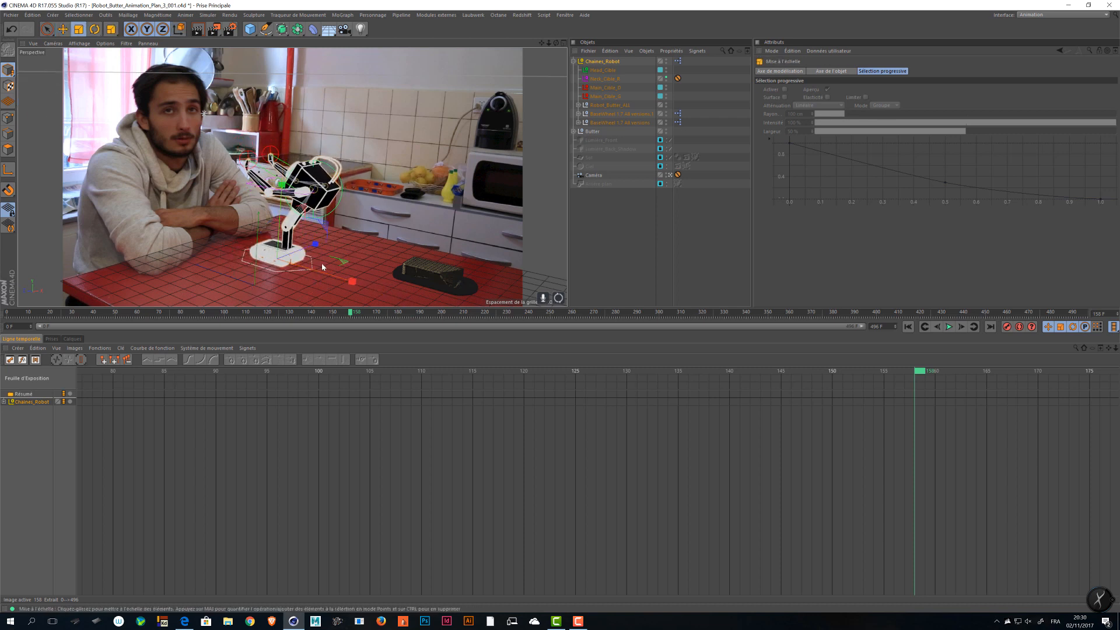
key(e)
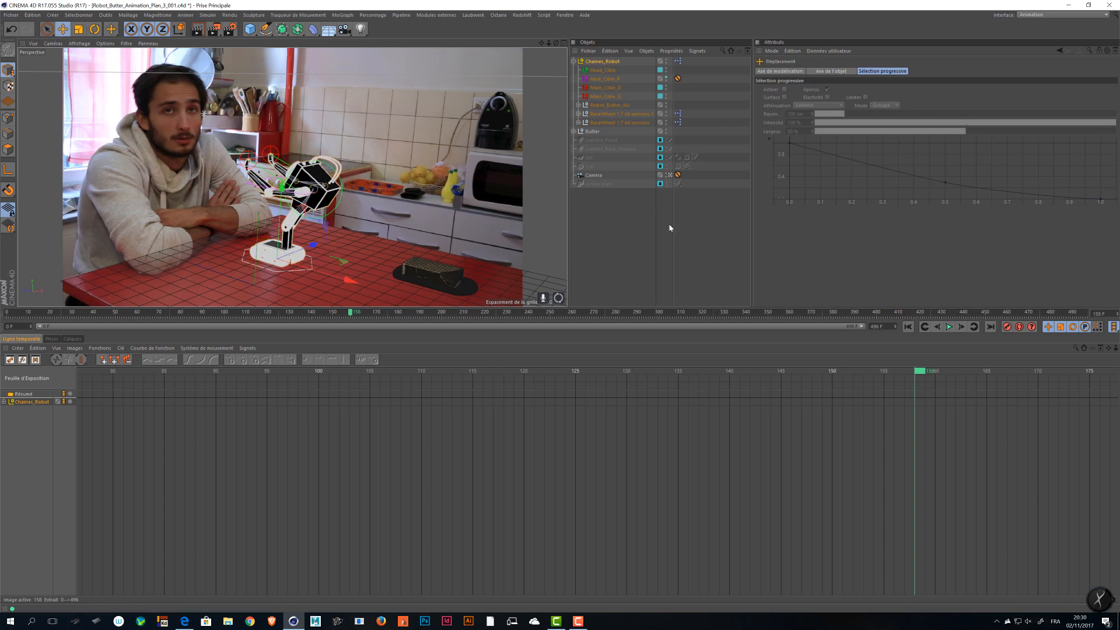
click(635, 251)
- Switch to the "You pass butter." YouTube video in the browser, lower the speaker volume to 2 and unmute the player
key(alt+Tab)
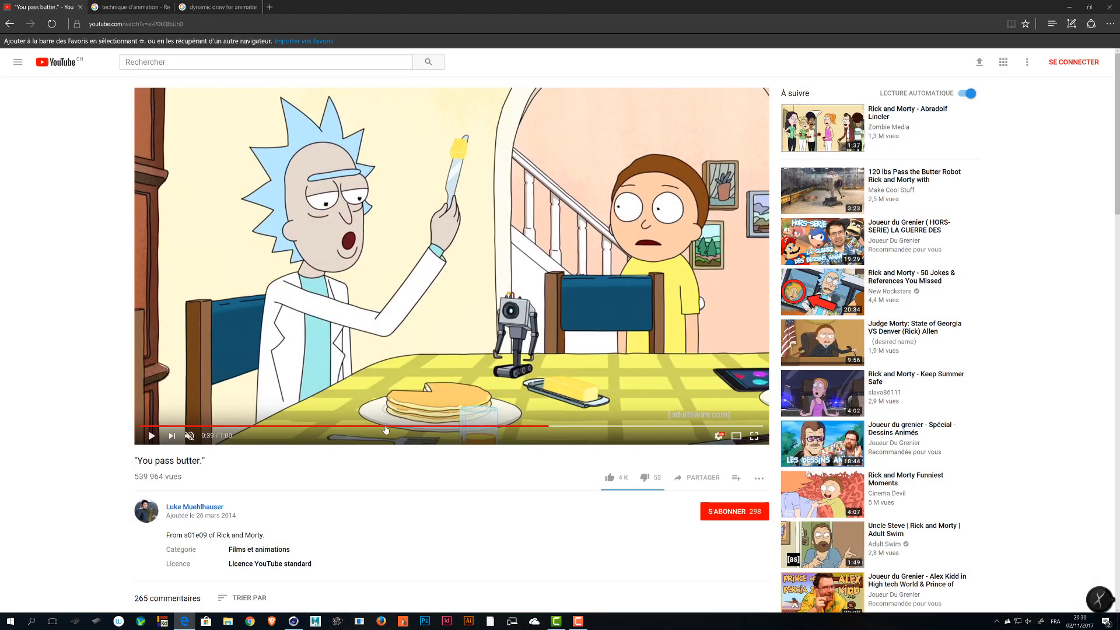
click(528, 427)
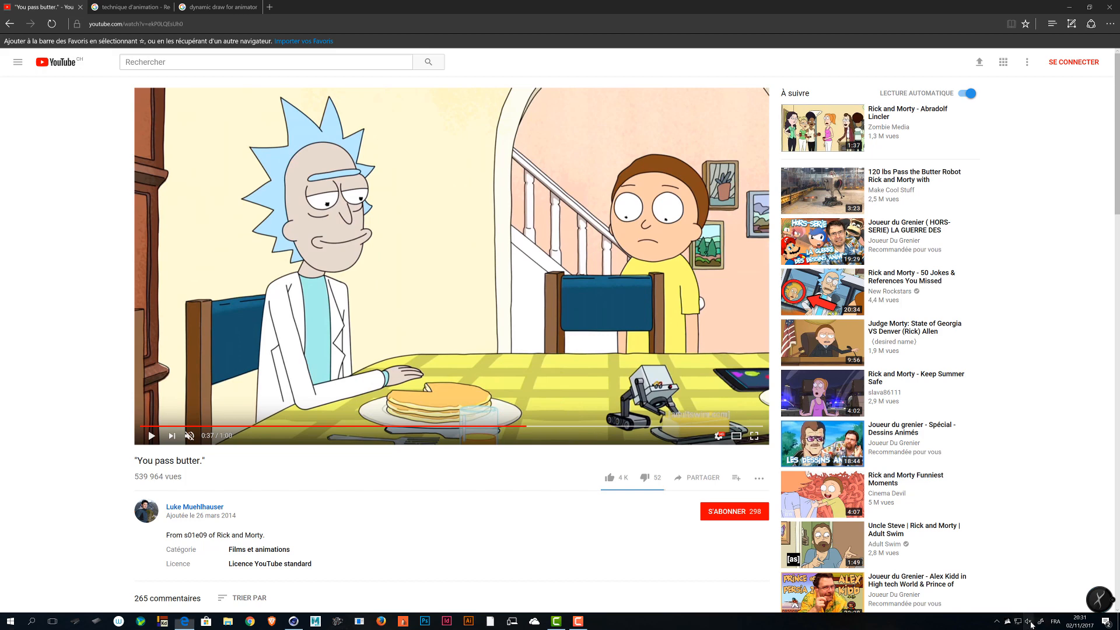
click(1029, 622)
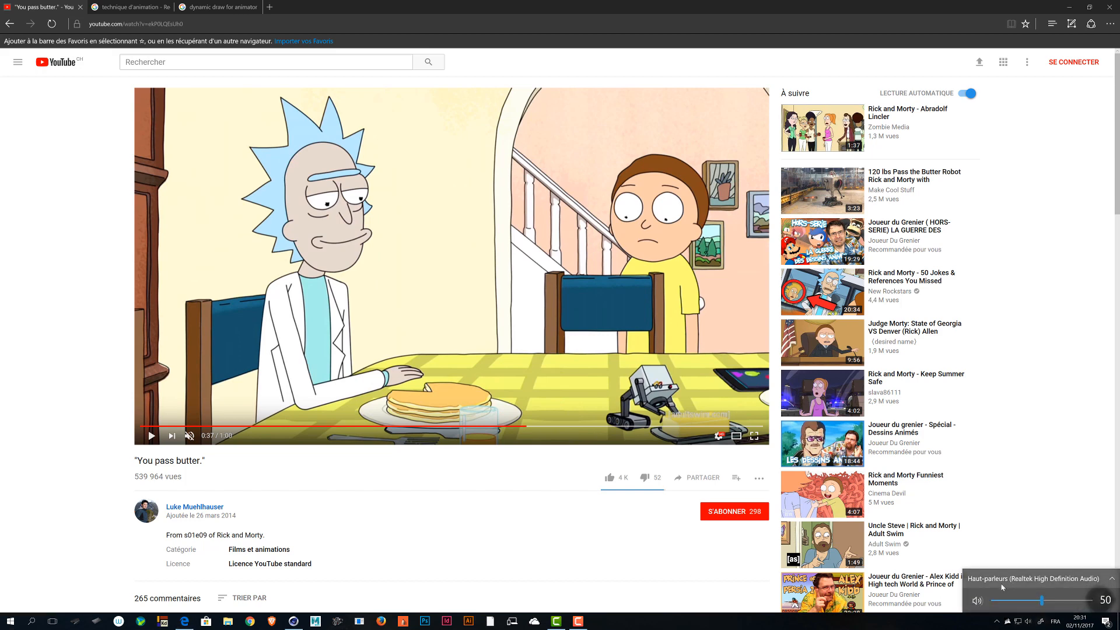
click(995, 601)
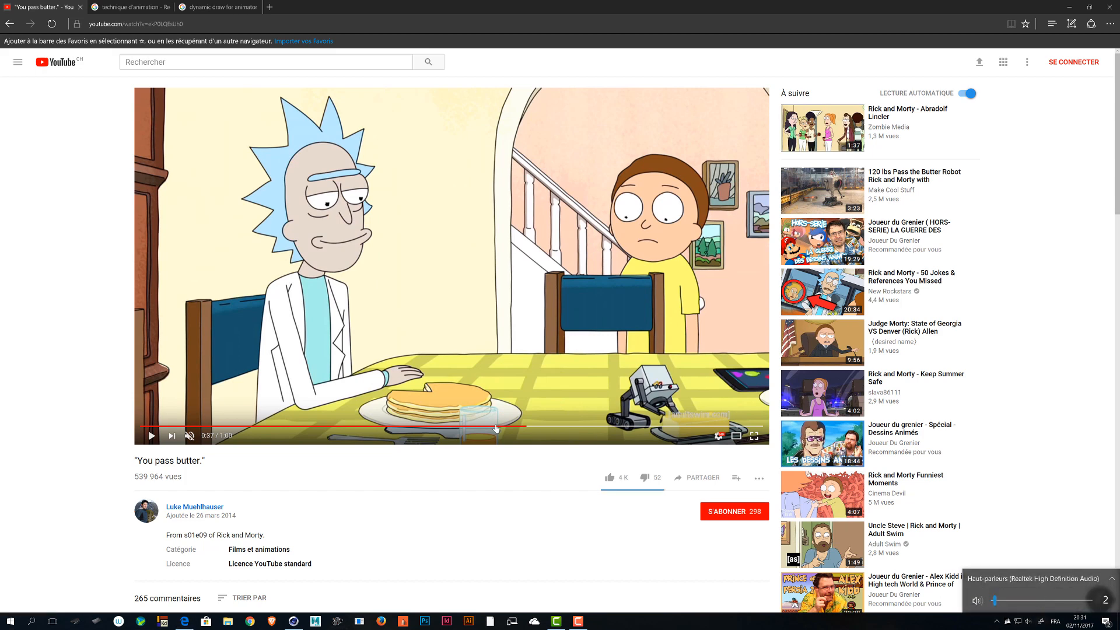
click(457, 426)
click(190, 436)
key(space)
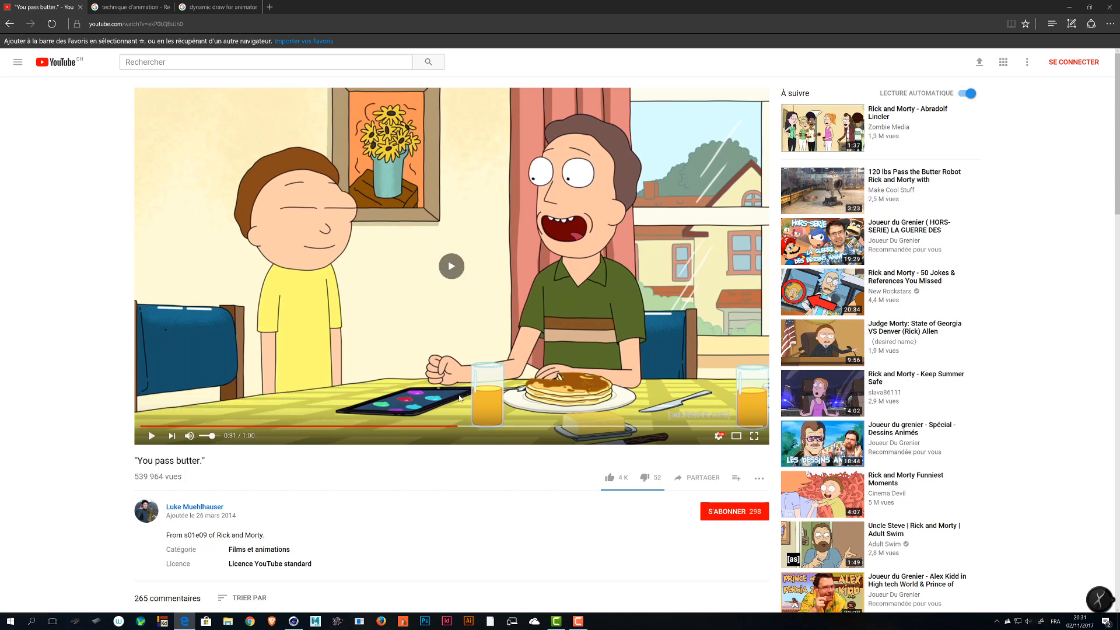
- Watch the butter robot's passage around 0:34 to 0:36 as animation reference, and minimize the browser to return to Cinema 4D
click(515, 426)
click(484, 426)
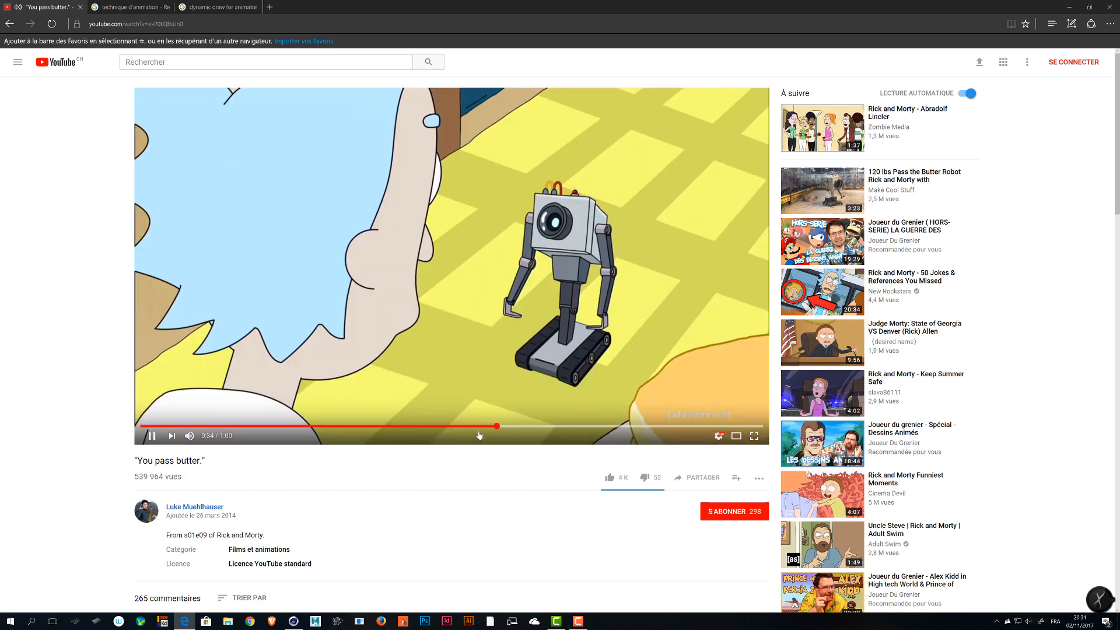
click(461, 365)
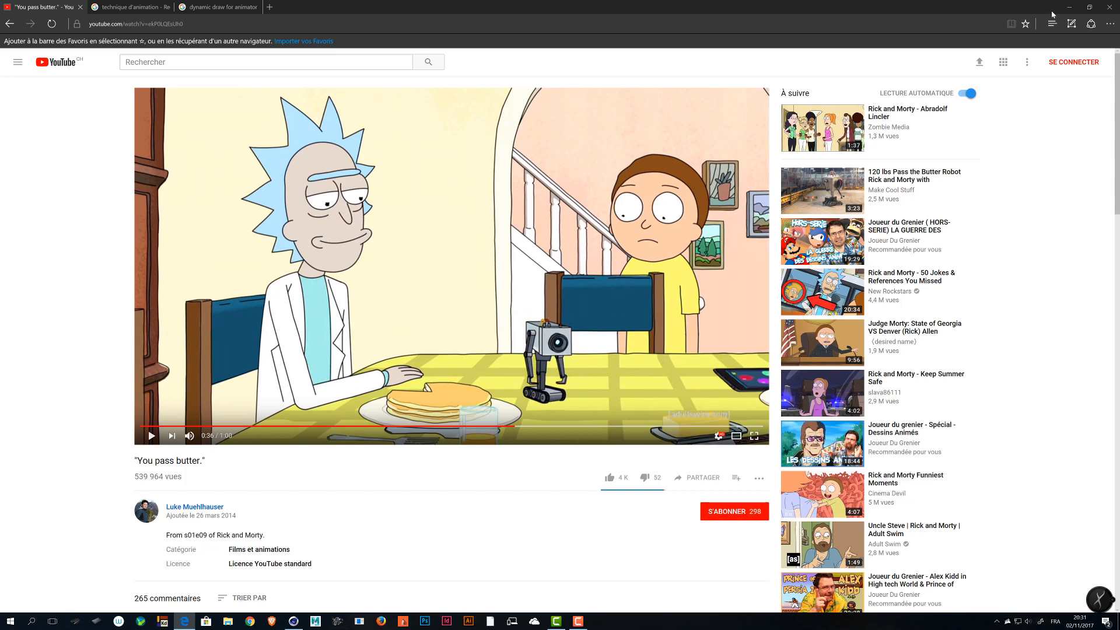
click(1084, 7)
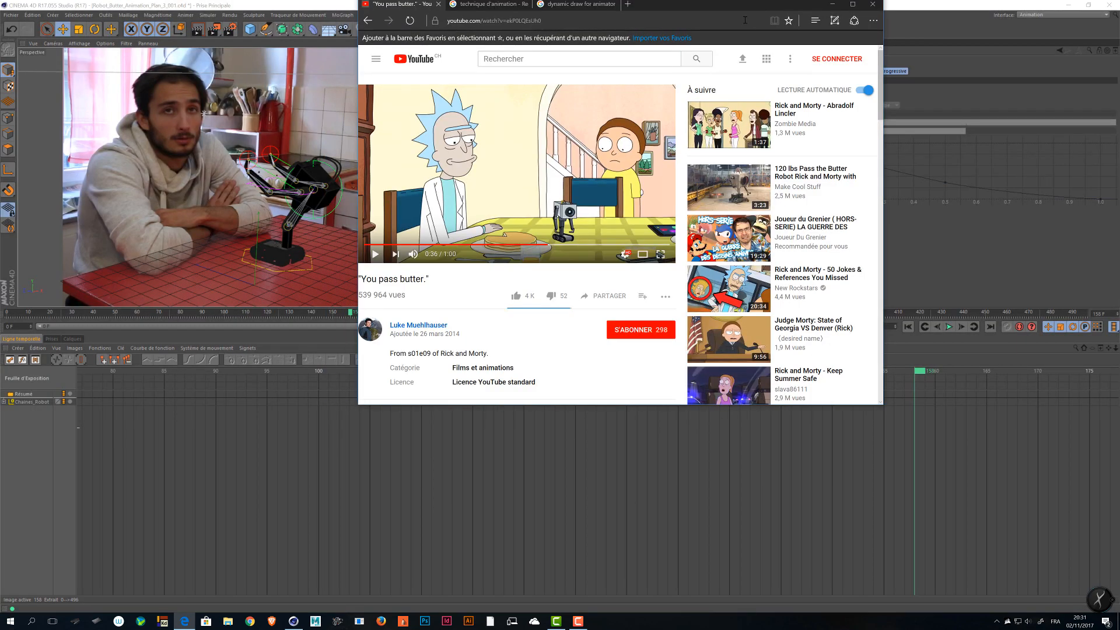
click(852, 5)
click(1070, 4)
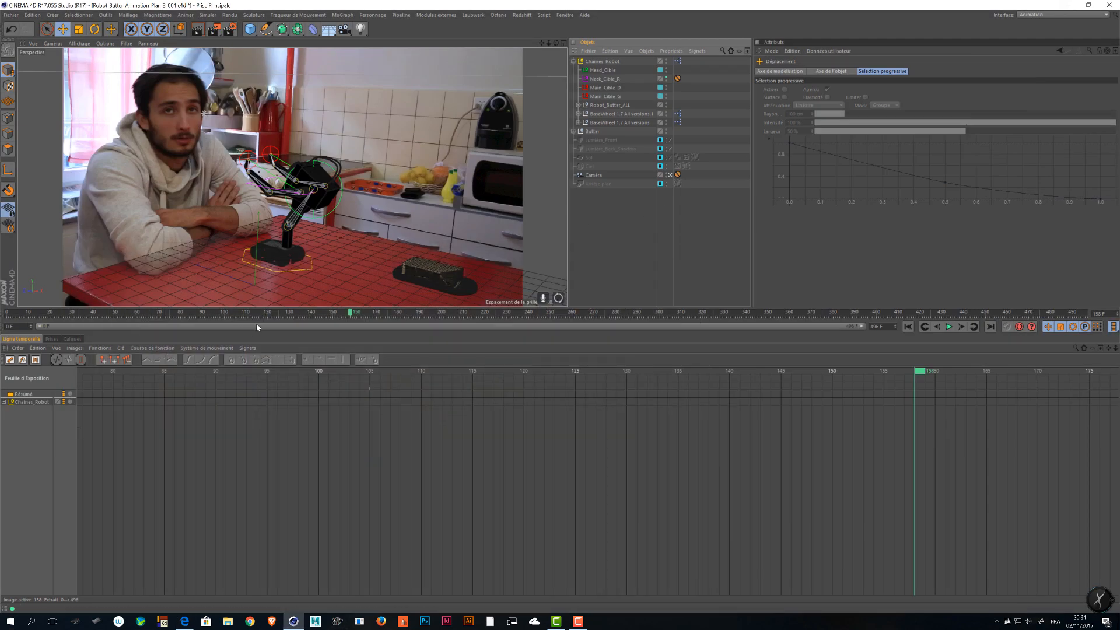
- Return to frame 0, open an additional view and dock it beside the timeline, narrowed to about a third of the width
drag(252, 313, 6, 313)
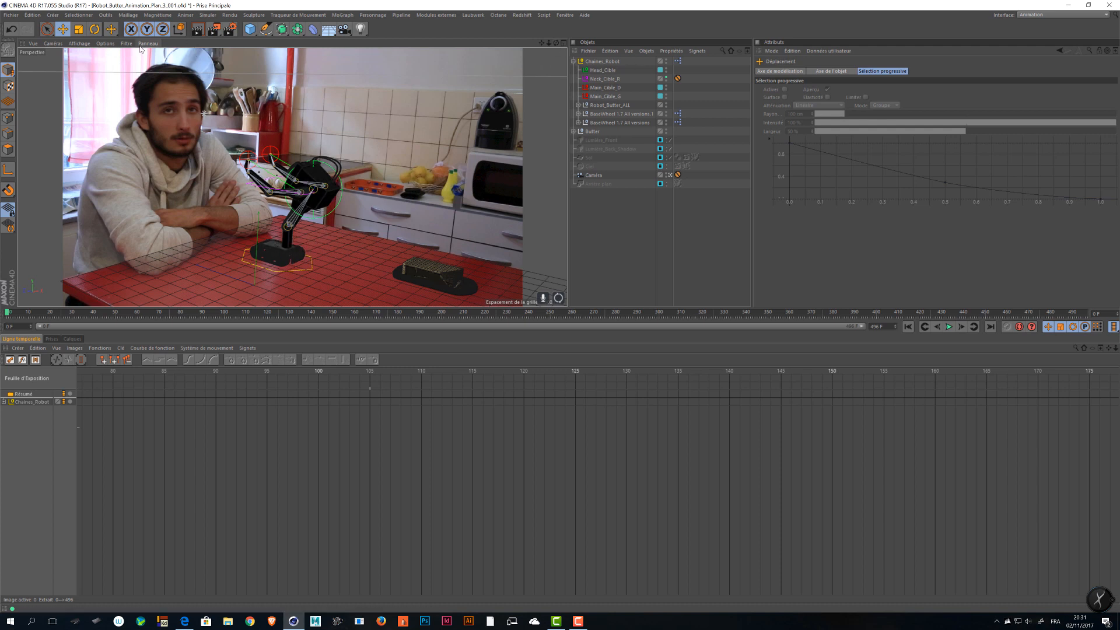
click(141, 45)
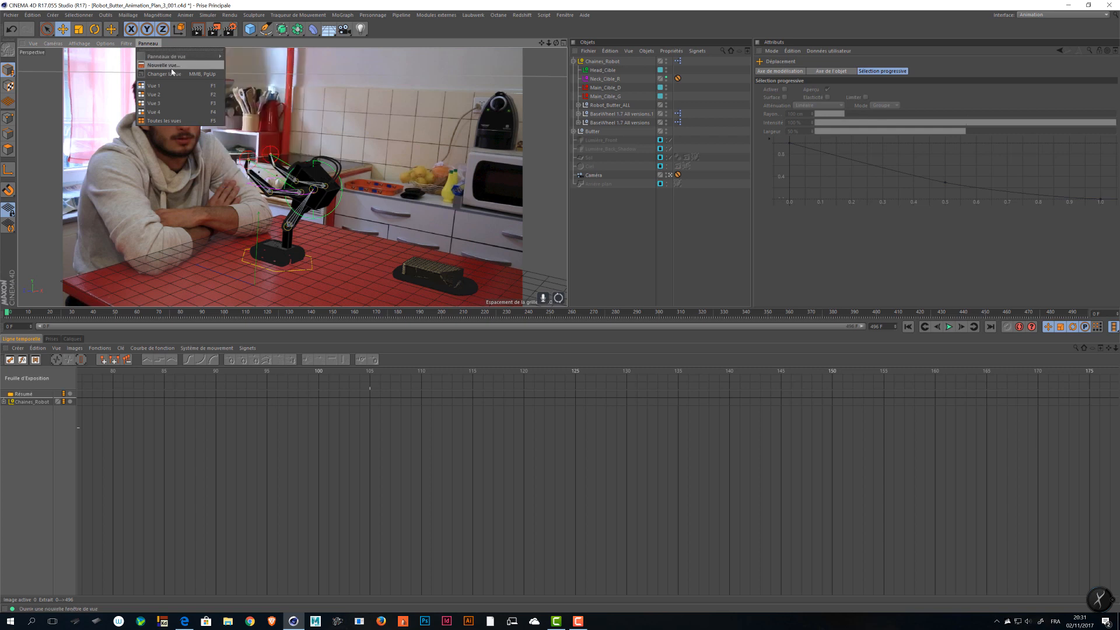
click(165, 66)
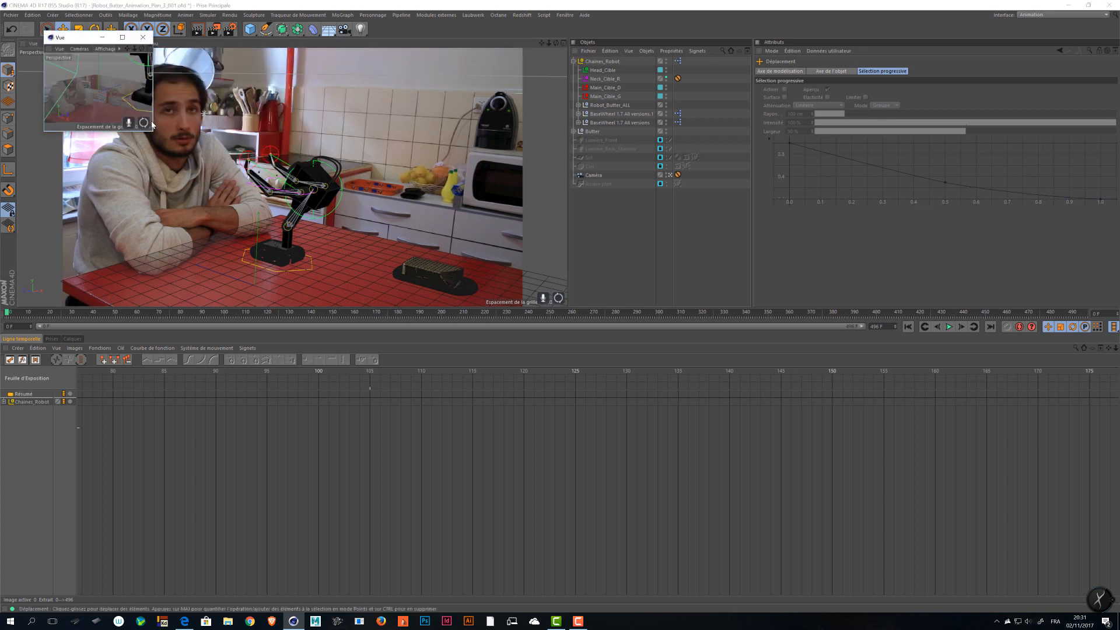
drag(152, 124, 620, 361)
drag(116, 37, 286, 157)
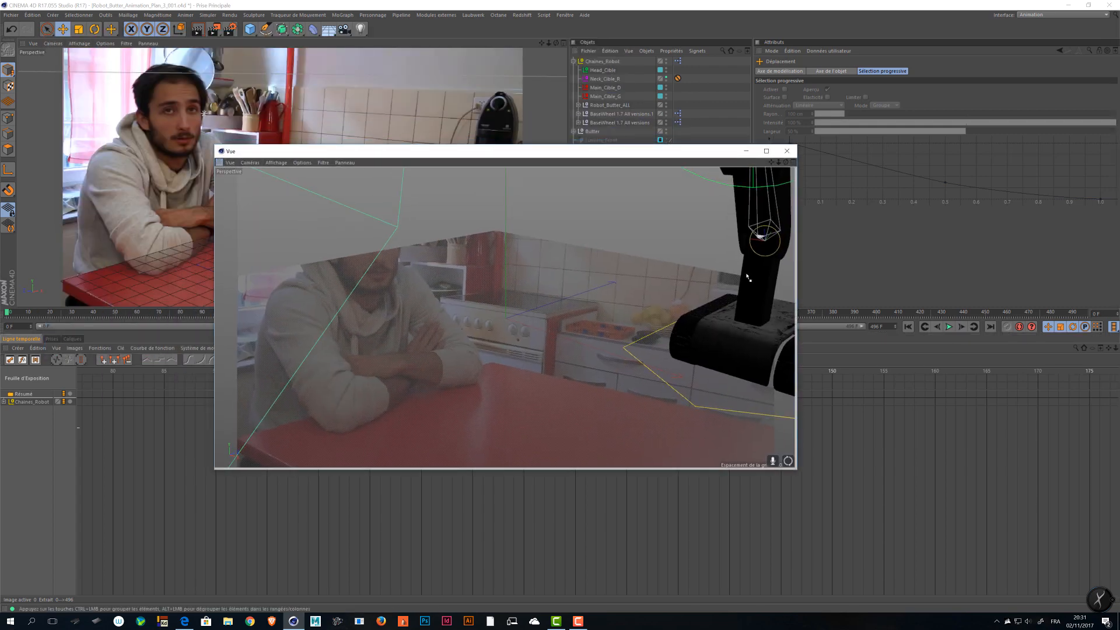
drag(748, 278, 1117, 414)
drag(566, 23, 552, 429)
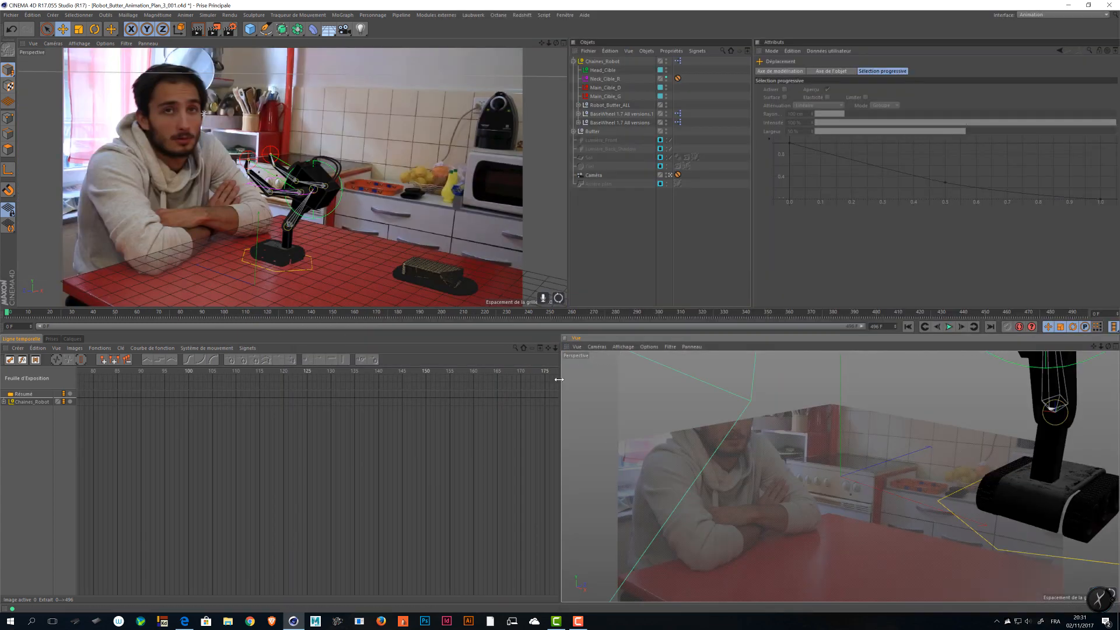
drag(561, 383, 774, 386)
- Set the newly docked view to look through the scene camera Caméra
click(838, 348)
mouse_move(867, 349)
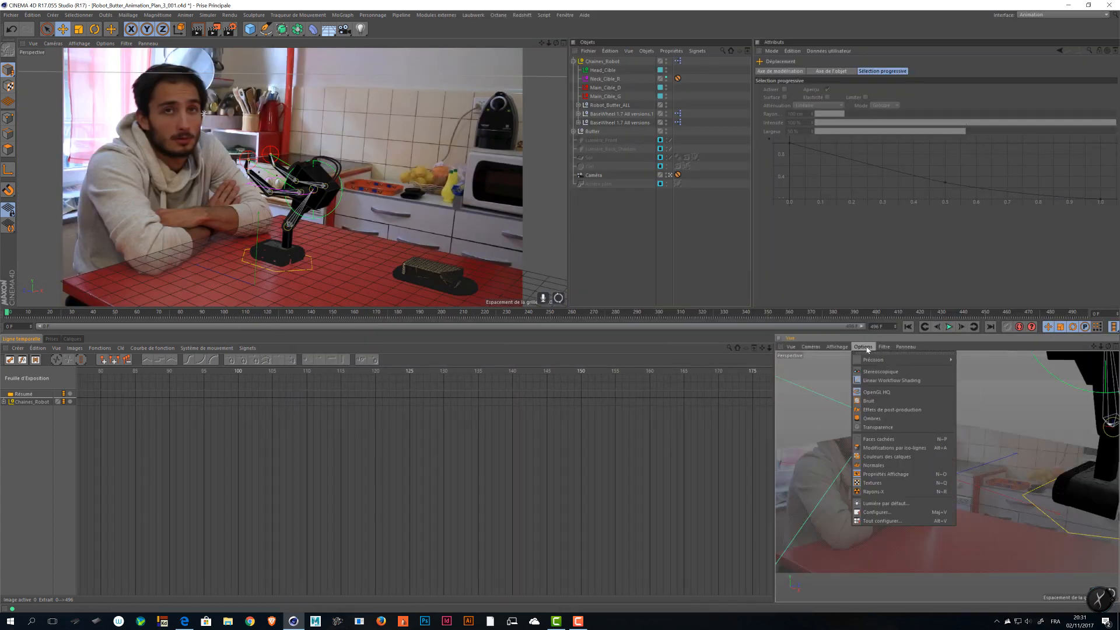
mouse_move(812, 347)
mouse_move(828, 368)
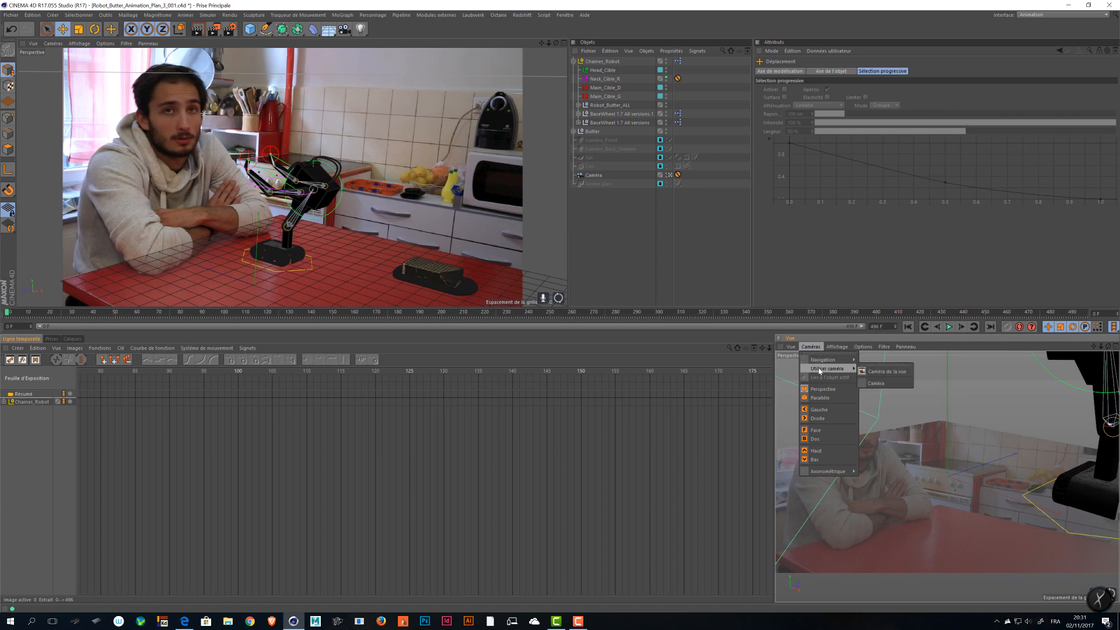
click(884, 383)
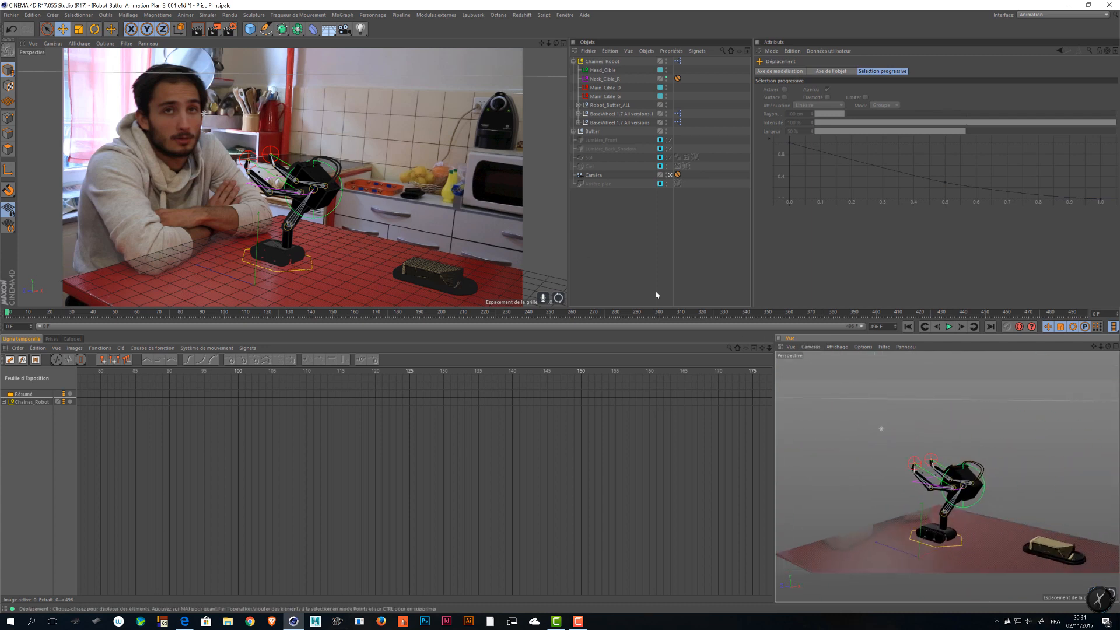
- Switch the main view from the scene camera to the view's own free camera and frame the robot and butter dish
click(80, 43)
mouse_move(53, 43)
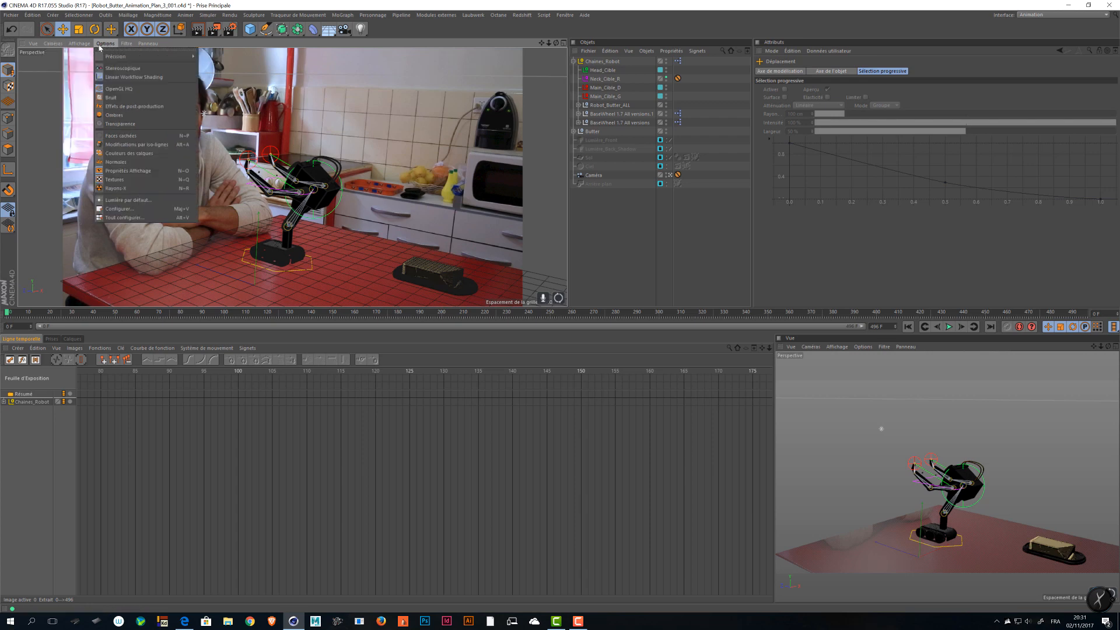
click(126, 81)
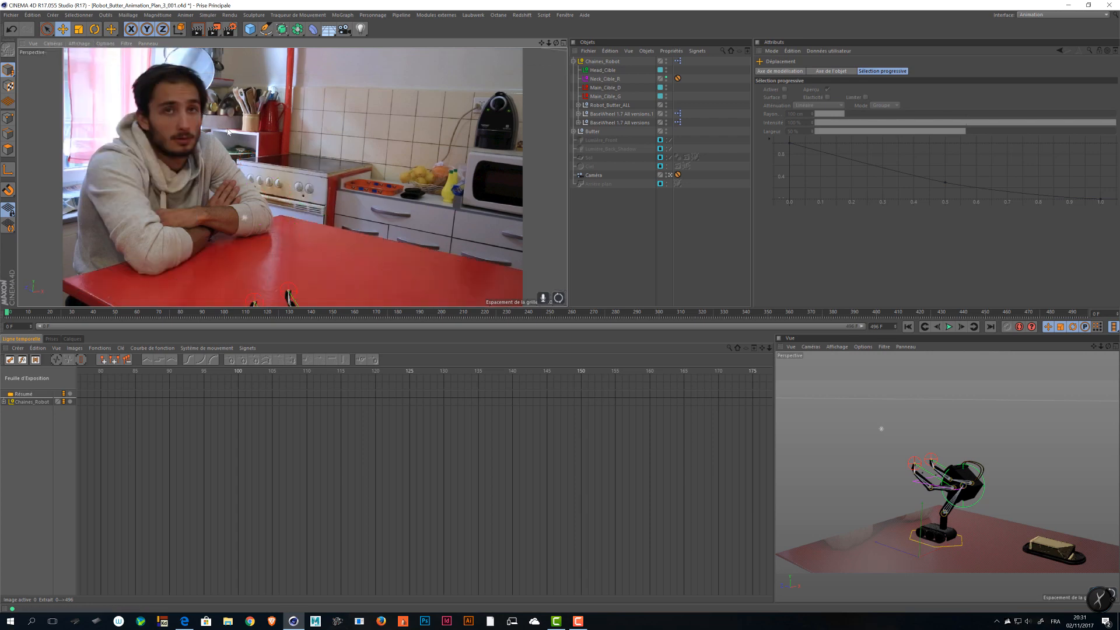
alt+right_drag(350, 215, 465, 227)
alt+drag(465, 227, 388, 128)
alt+middle_drag(387, 128, 391, 227)
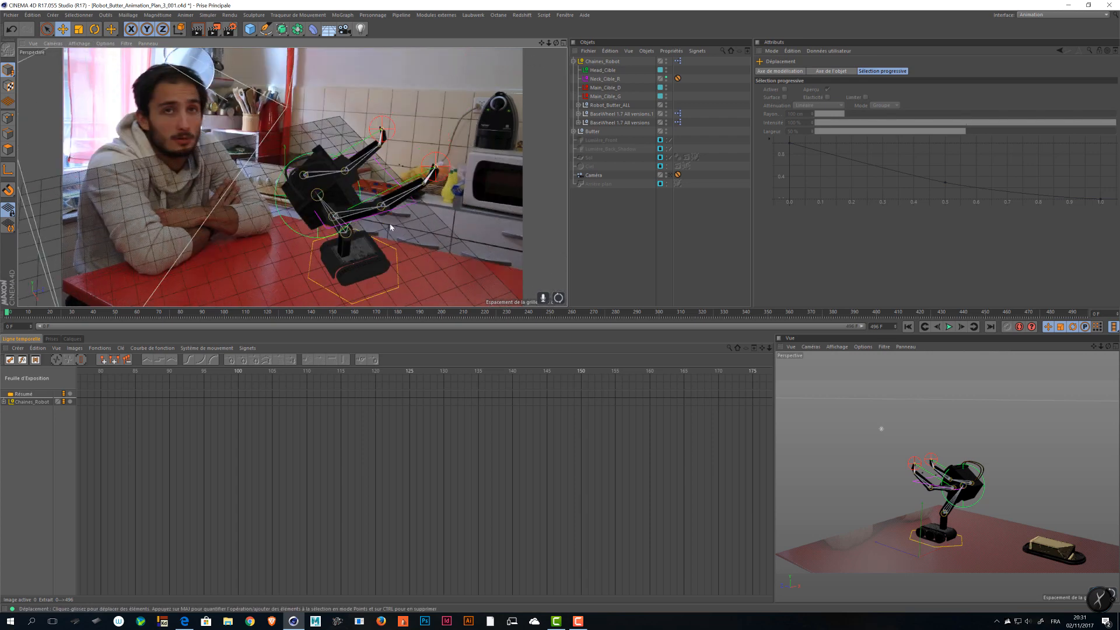
alt+drag(390, 227, 342, 155)
alt+middle_drag(341, 154, 336, 213)
alt+right_drag(336, 213, 286, 201)
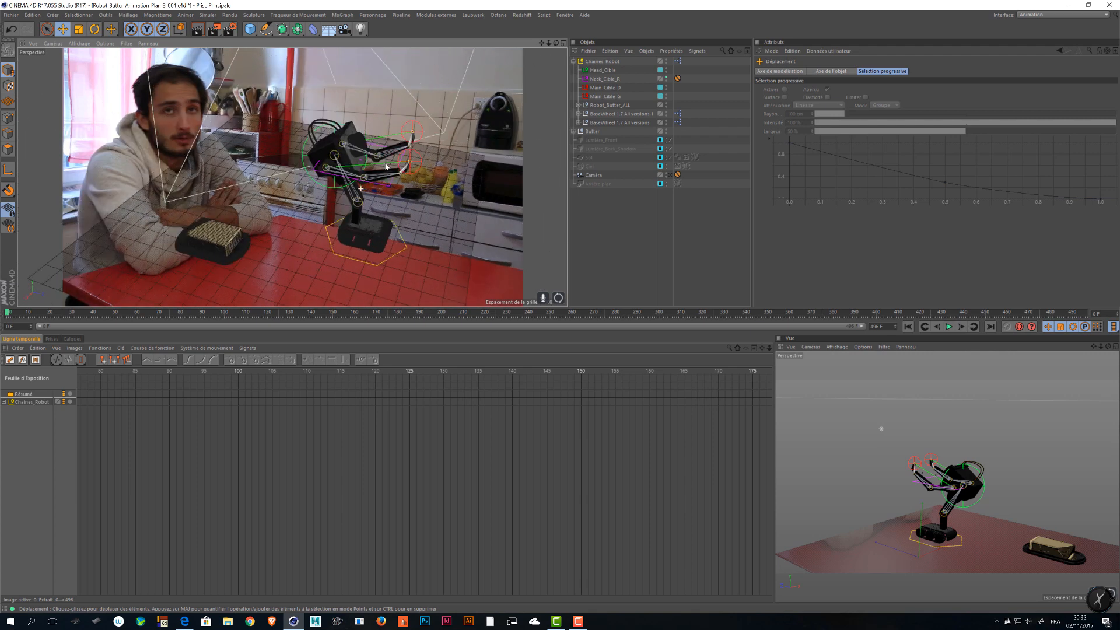
- Render a preview of the docked camera view to check the robot in the kitchen shot
alt+drag(286, 201, 240, 193)
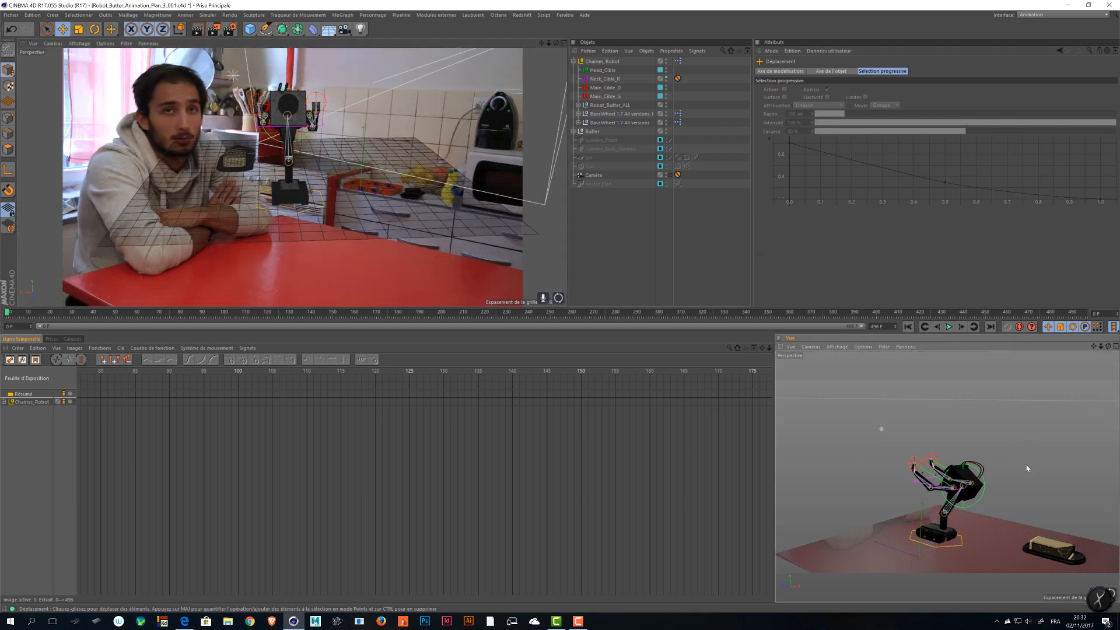
key(shift+r)
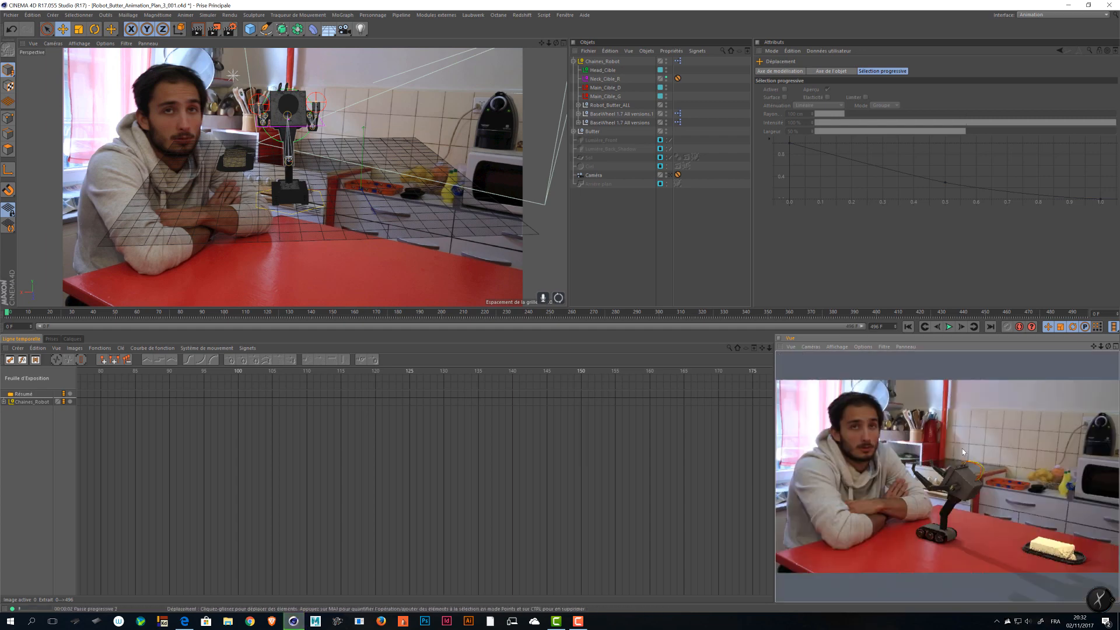
mouse_move(380, 194)
alt+mouse_down()
mouse_move(371, 200)
mouse_move(385, 186)
alt+mouse_up()
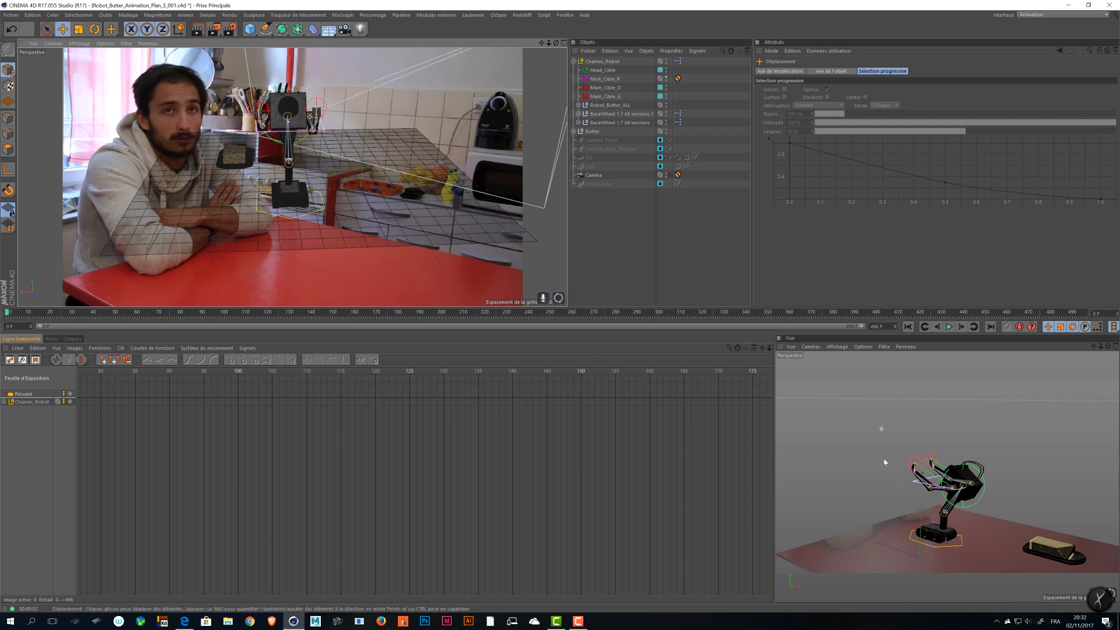
- Swap the main and docked views, resize the one beside the timeline to about a third of the width, and set it to the Caméra camera
drag(780, 347, 19, 79)
drag(906, 478, 1086, 489)
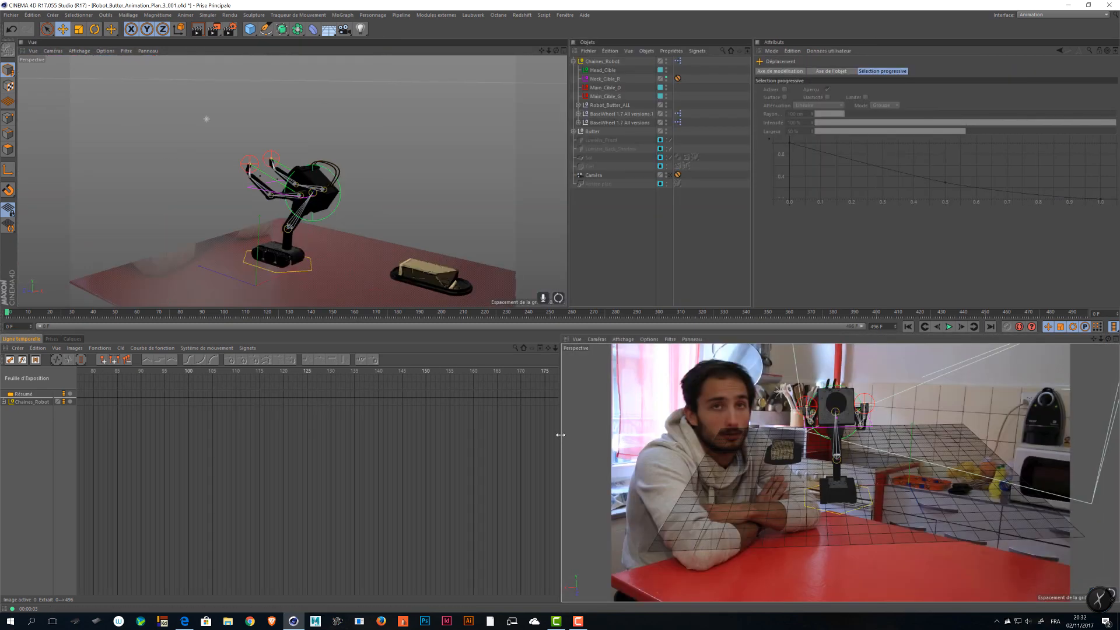
drag(557, 440, 769, 450)
click(809, 340)
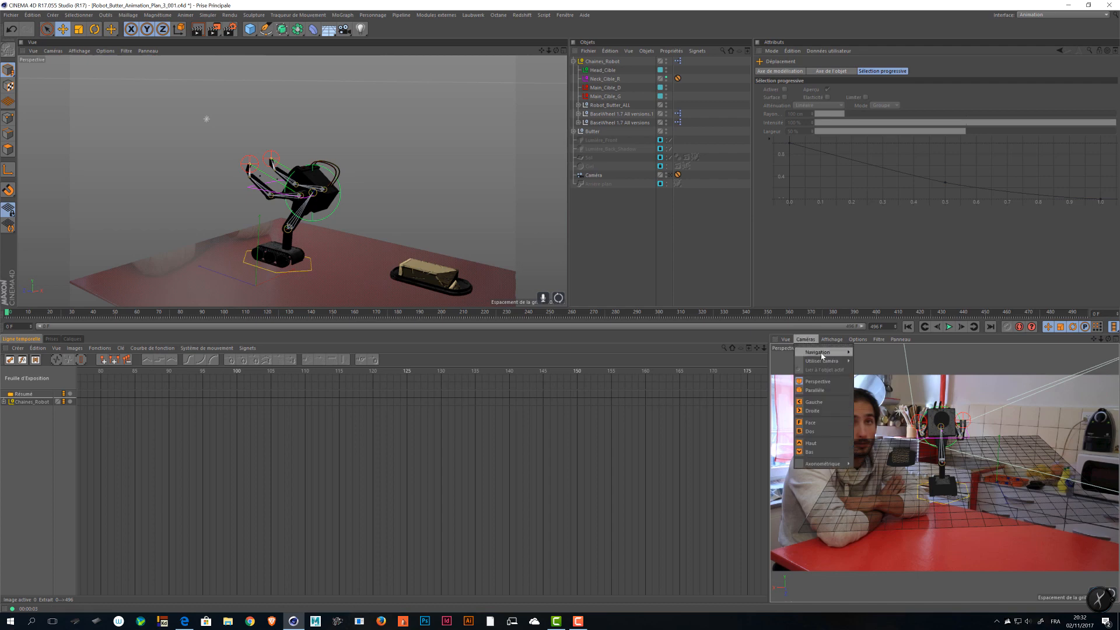
click(879, 376)
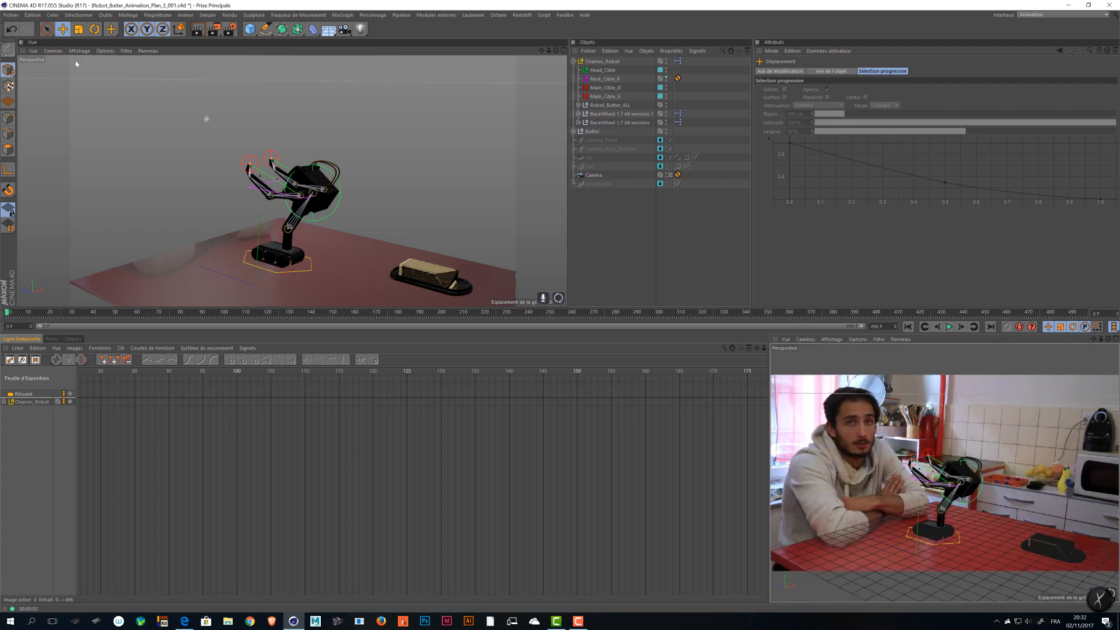
- Switch the main view to its own free camera and frame the robot from closer
click(53, 51)
mouse_move(73, 64)
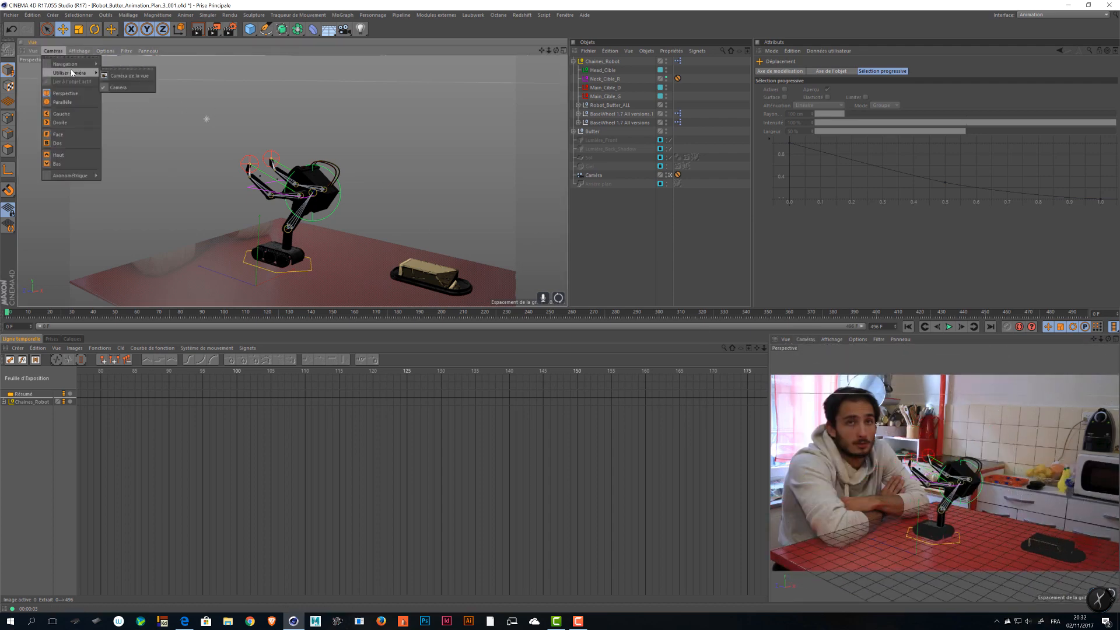
click(129, 75)
alt+drag(397, 266, 394, 239)
scroll(388, 221, up, 2)
- Select the Chaines_Robot base controller and record its starting keys at frame 0
click(395, 239)
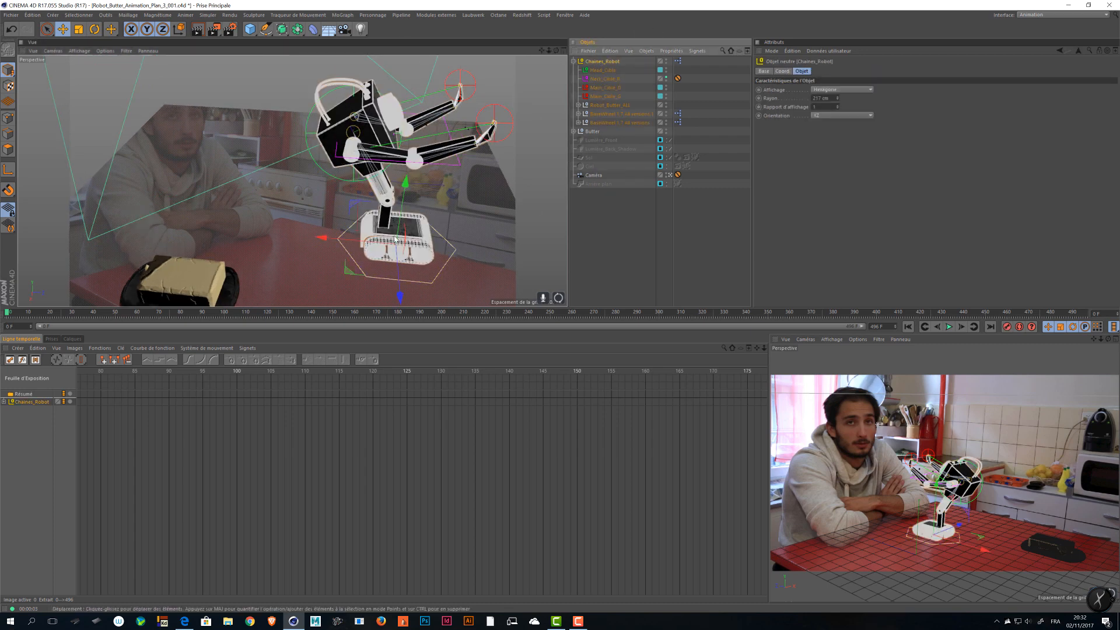
alt+middle_drag(432, 221, 447, 206)
scroll(447, 206, up, 1)
click(21, 401)
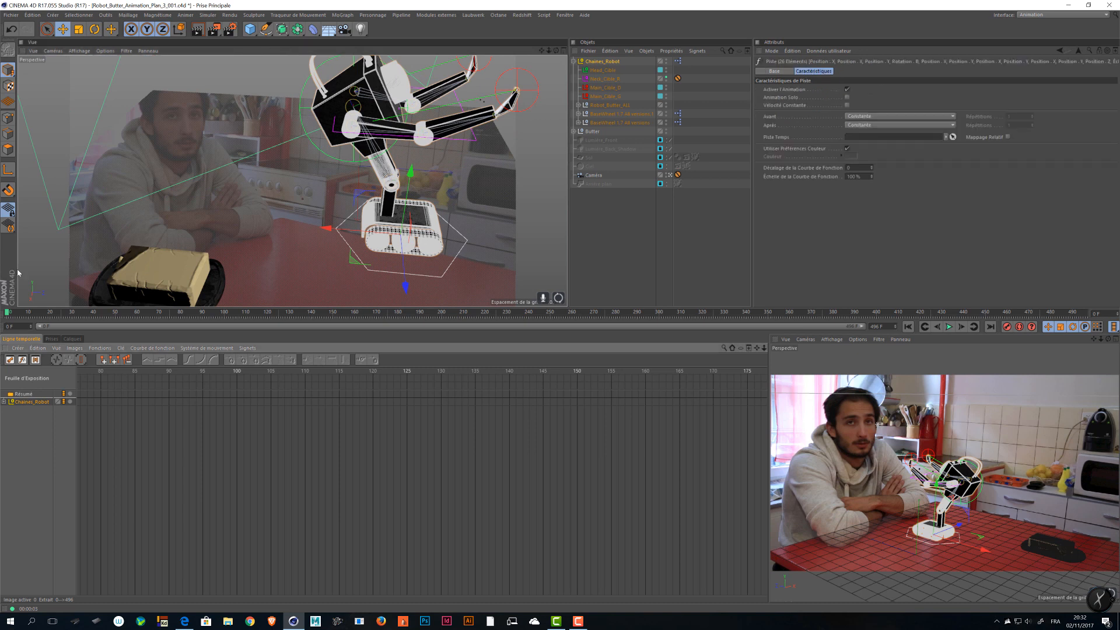
click(25, 394)
click(26, 402)
click(595, 62)
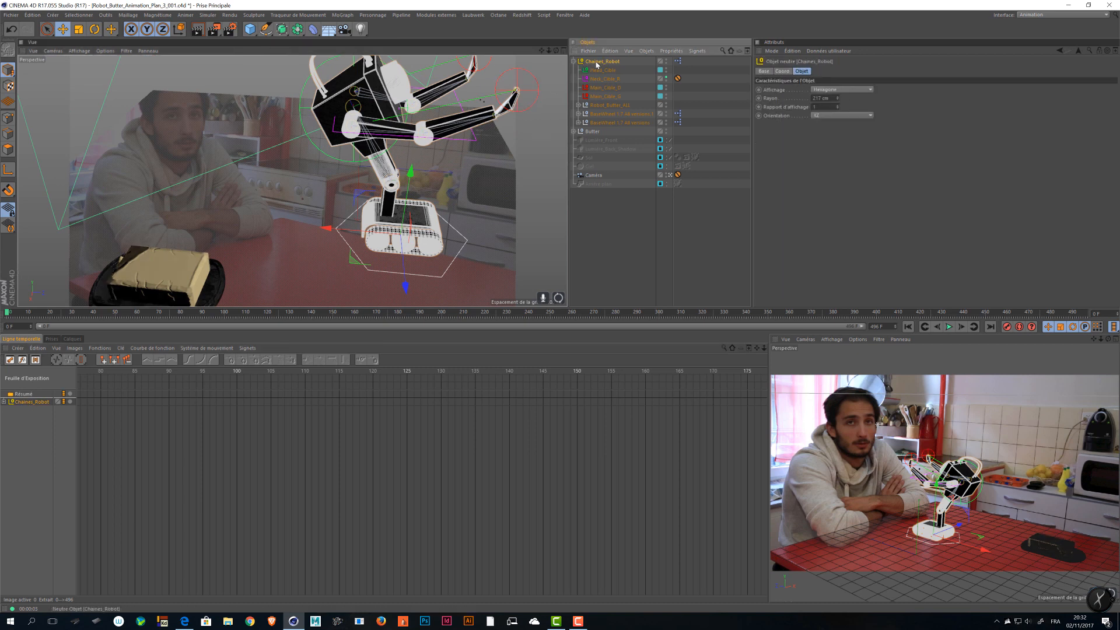
key(ctrl+a)
click(599, 62)
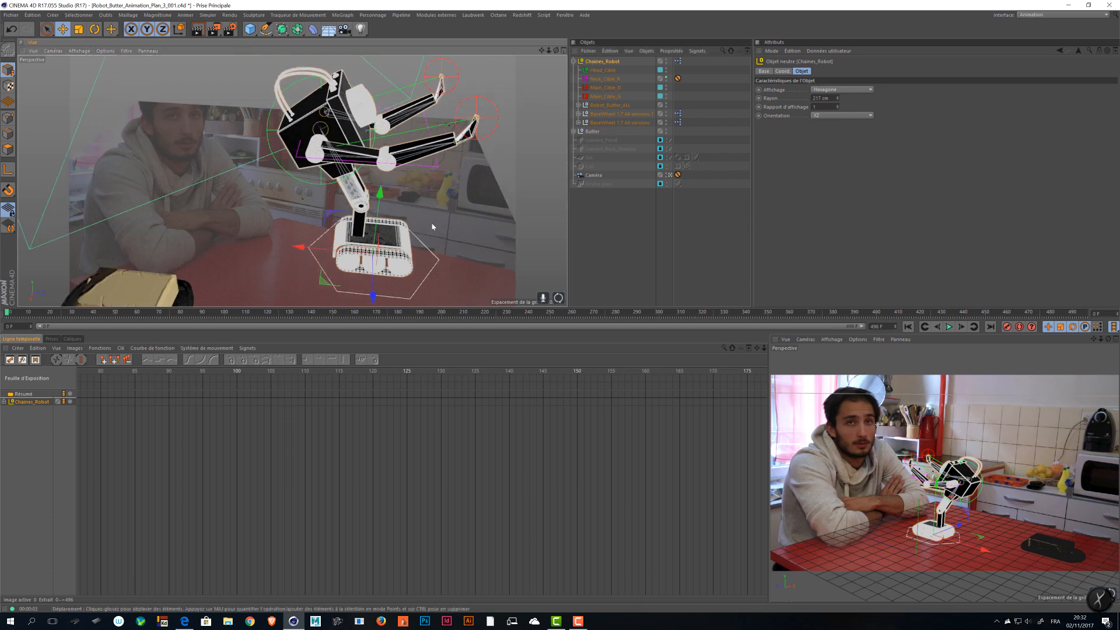
drag(136, 431, 474, 573)
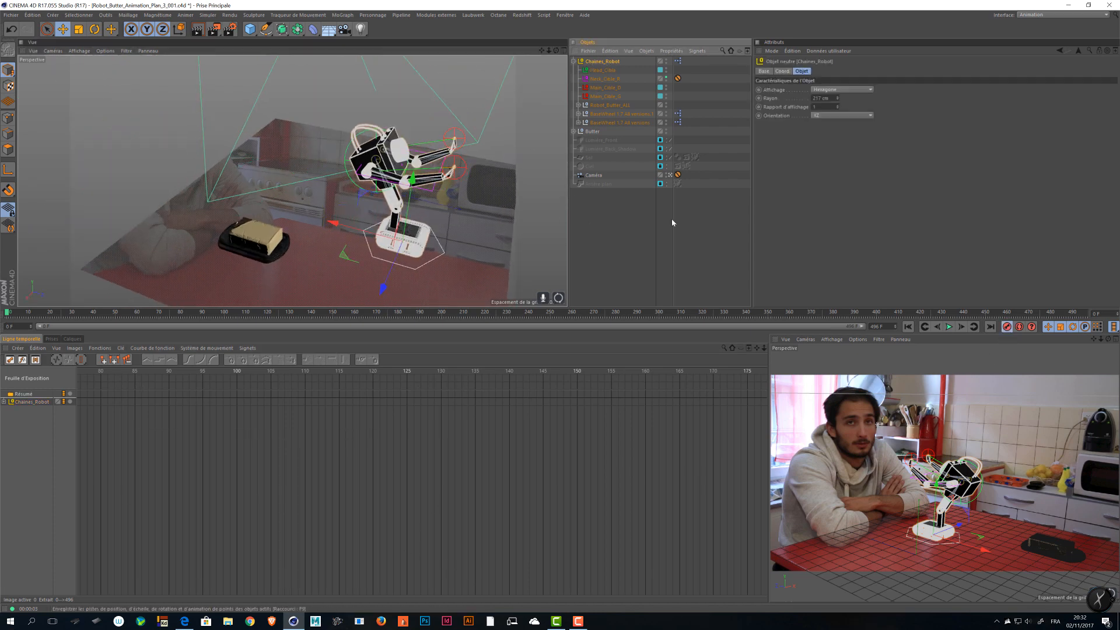
mouse_move(456, 276)
alt+mouse_down()
mouse_move(447, 282)
mouse_move(460, 281)
alt+mouse_up()
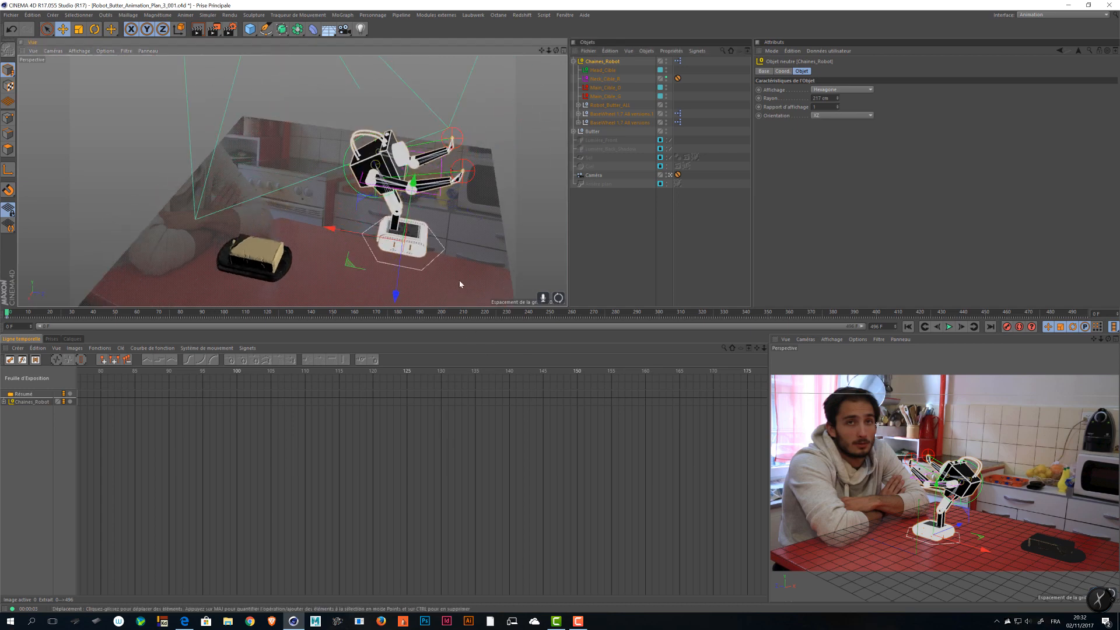
- Record starting keys at frame 0 for the hand targets Main_Cible_D and Main_Cible_G, and select the Head_Cible head target
click(462, 171)
shift+click(453, 139)
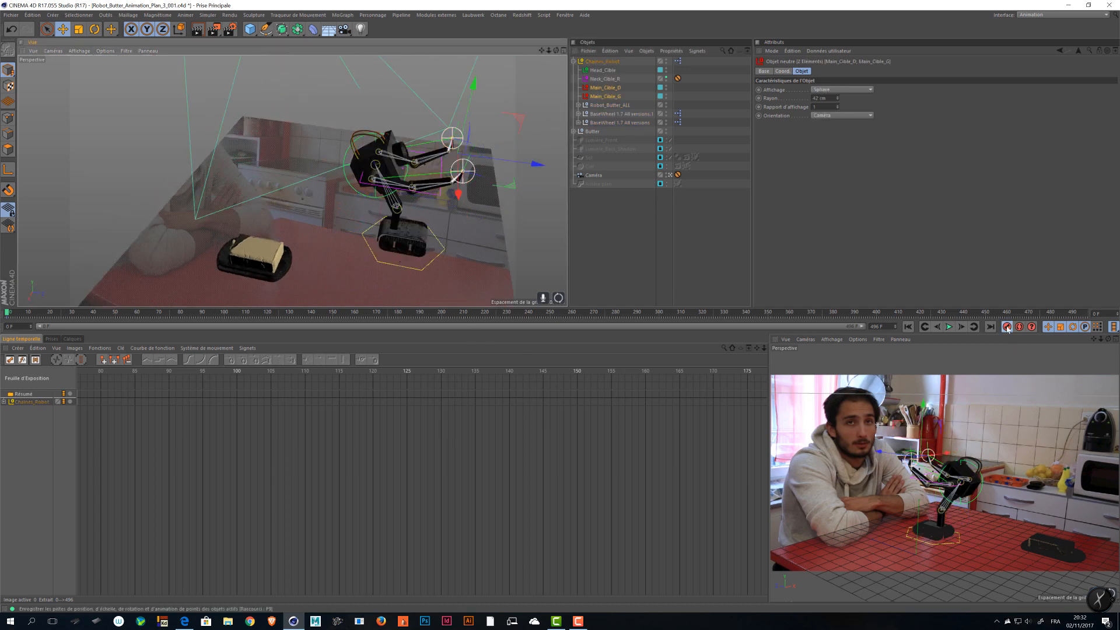
alt+drag(458, 218, 513, 224)
alt+right_drag(514, 222, 533, 205)
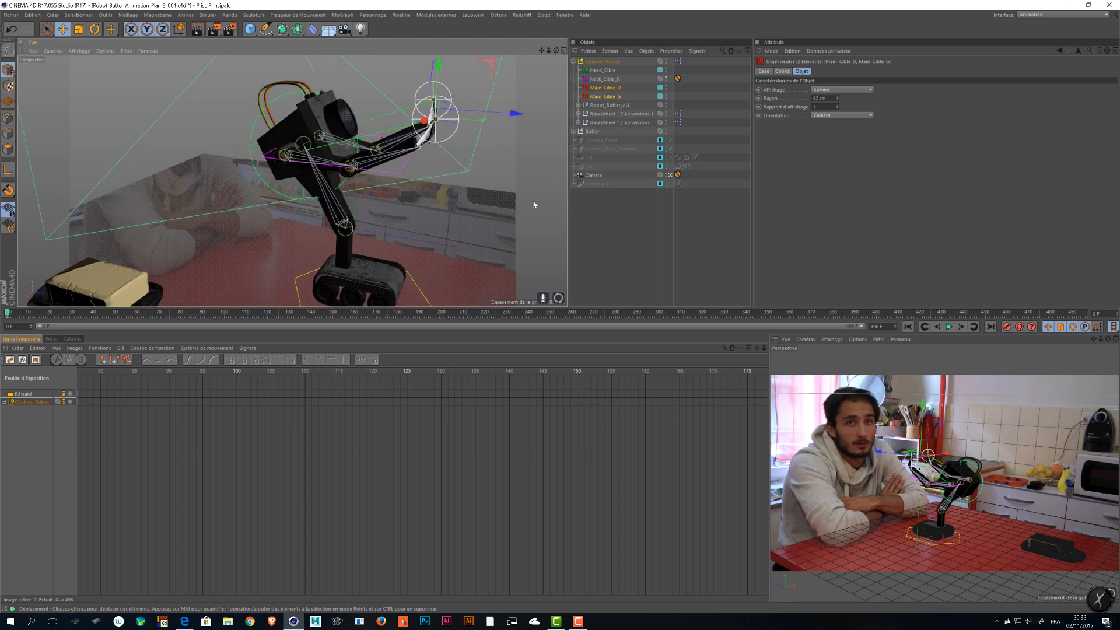
alt+drag(533, 204, 507, 177)
click(255, 106)
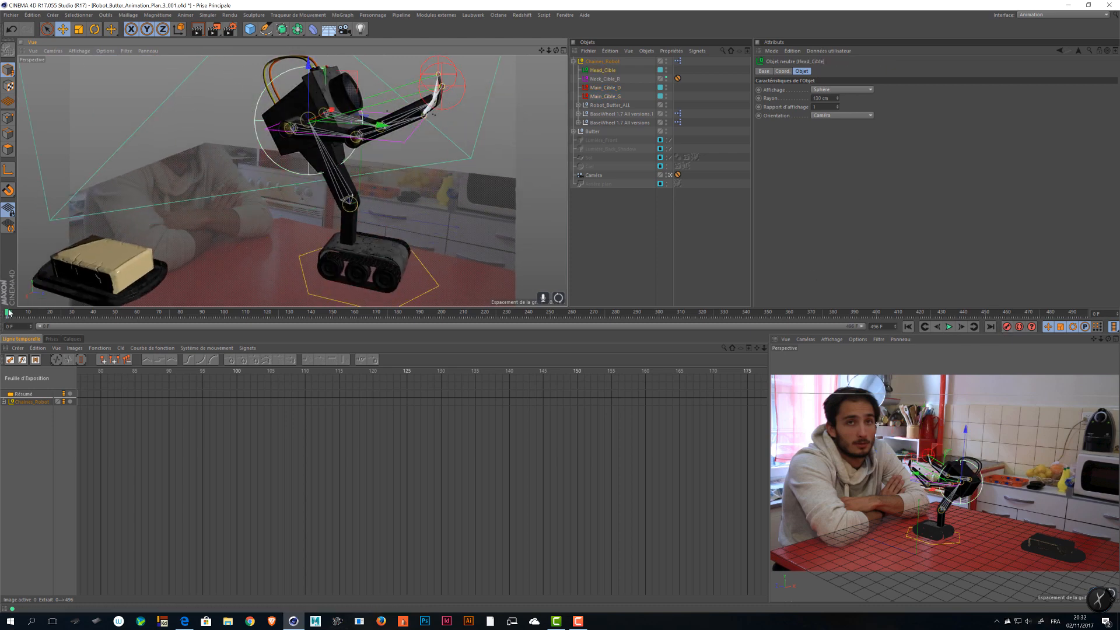
- At frame 10, shift the Head_Cible target so the head sits above the base, and record its key
drag(9, 312, 29, 311)
alt+drag(302, 197, 415, 208)
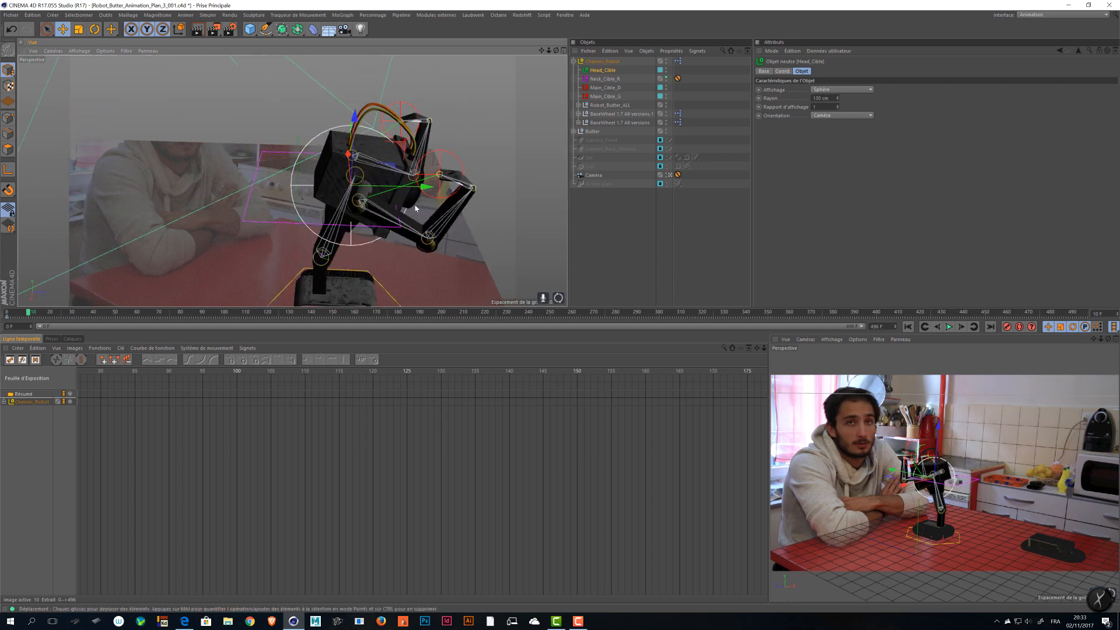
click(1006, 328)
- At frame 10, lower both hand targets beside the tracked base and shift Chaines_Robot slightly toward the butter dish
click(423, 158)
shift+click(404, 137)
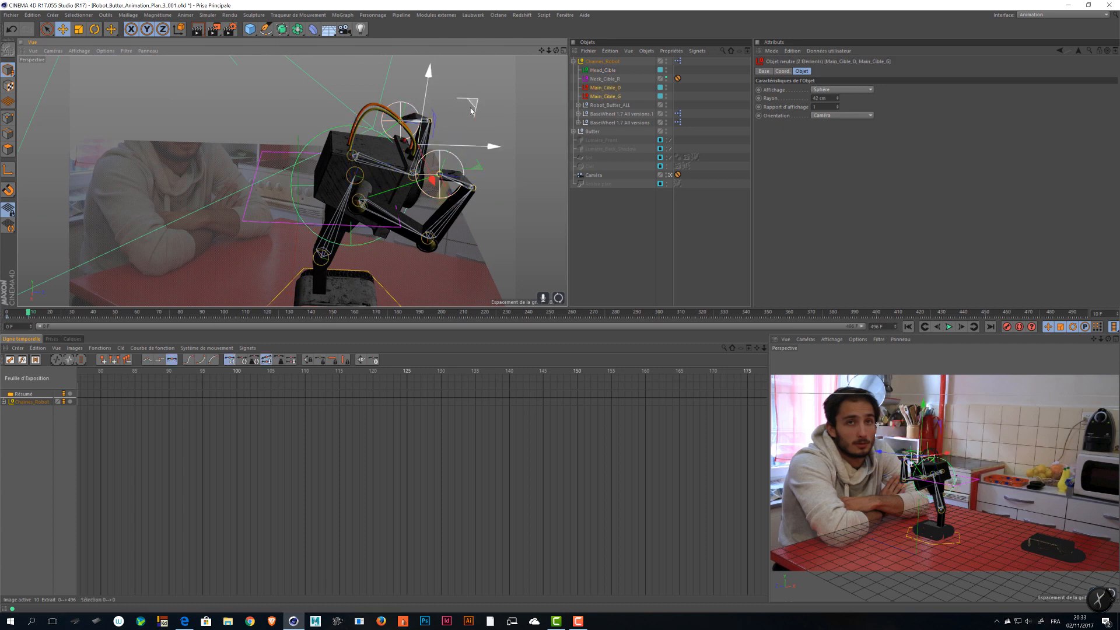
drag(471, 111, 424, 267)
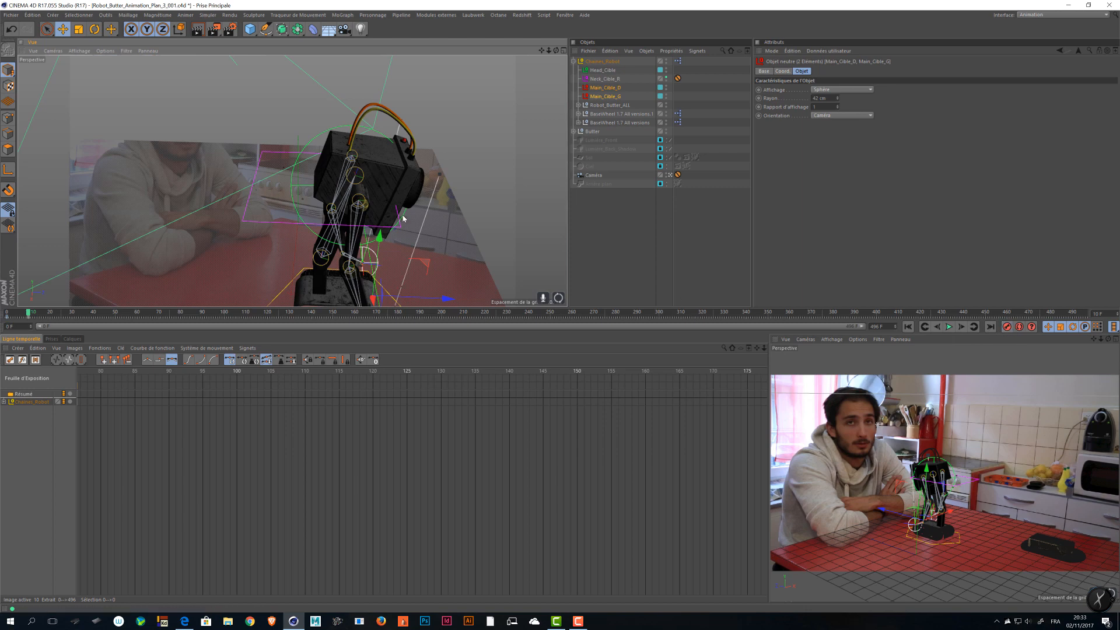
alt+middle_drag(270, 174, 258, 84)
click(310, 271)
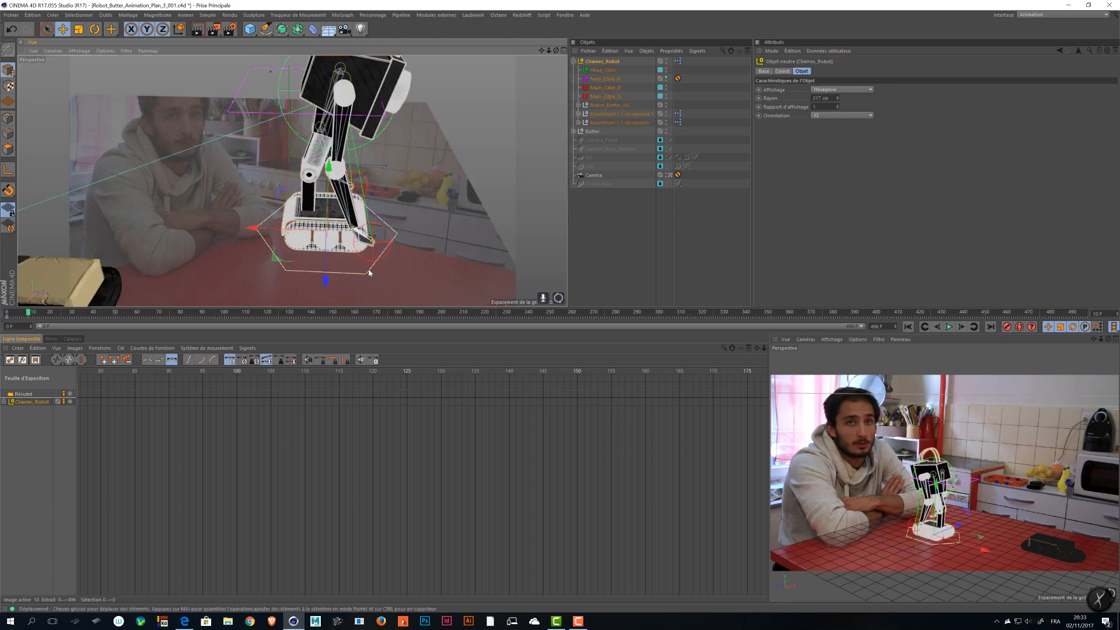
drag(276, 232, 264, 233)
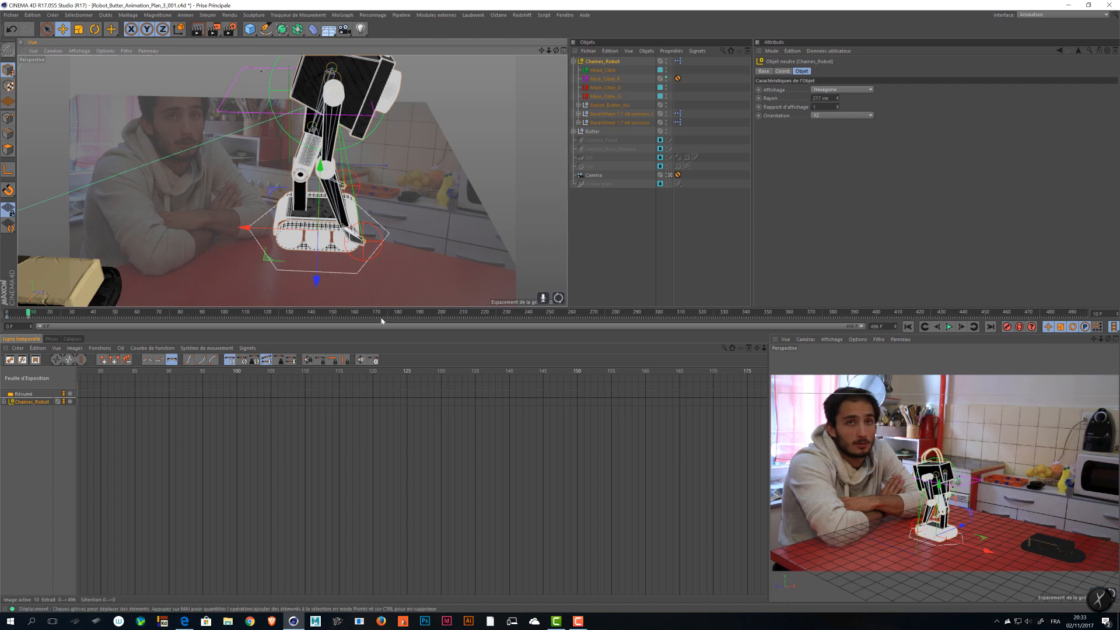
- Select all Chaines_Robot keys from frame 0 to 10 in the timeline and set their interpolation to Par étapes
mouse_move(31, 314)
mouse_down()
mouse_move(8, 314)
mouse_move(53, 314)
mouse_move(6, 318)
mouse_up()
click(23, 403)
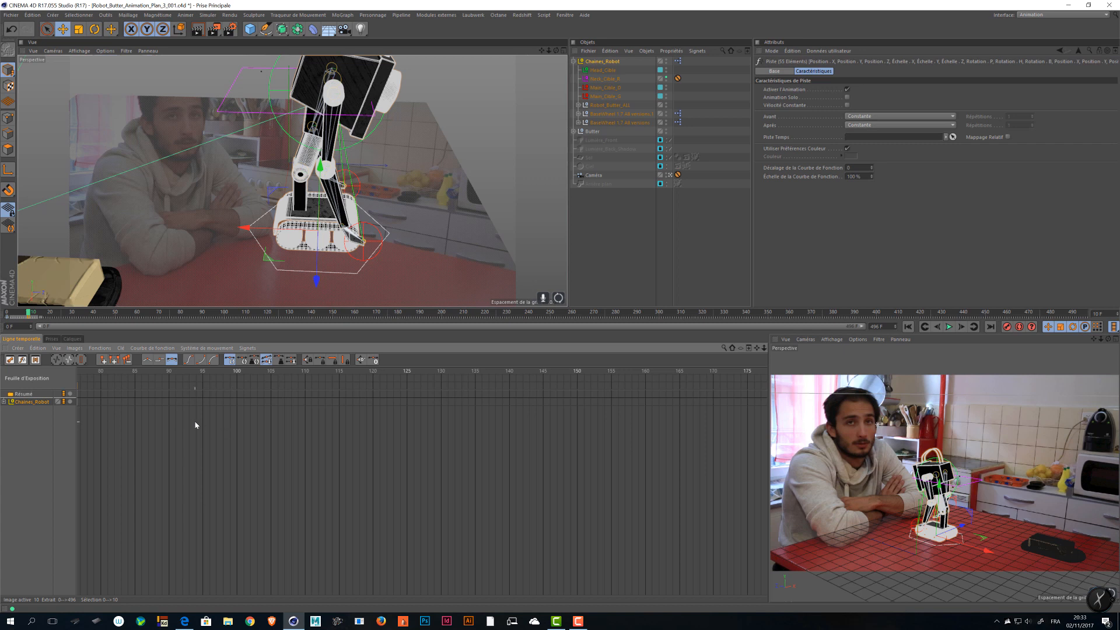
key(h)
alt+right_drag(455, 417, 379, 417)
drag(644, 427, 312, 356)
click(876, 103)
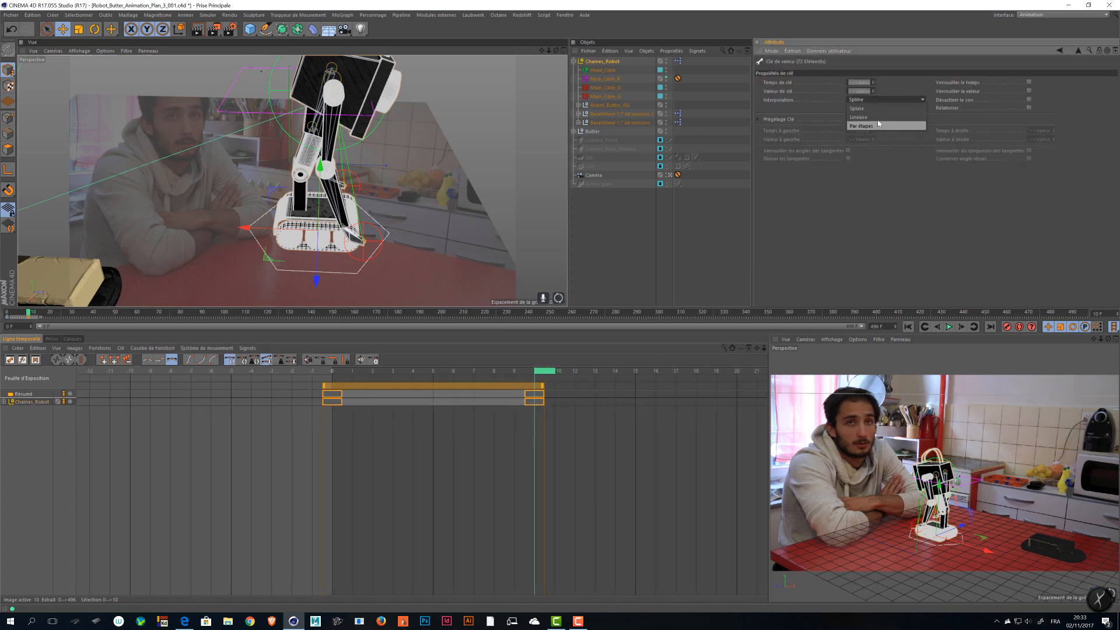
click(877, 126)
click(875, 100)
click(875, 127)
- Go to frame 16 and select the Chaines_Robot base controller for the next pose
mouse_move(29, 314)
mouse_down()
mouse_move(7, 313)
mouse_move(69, 311)
mouse_move(11, 313)
mouse_move(41, 311)
mouse_up()
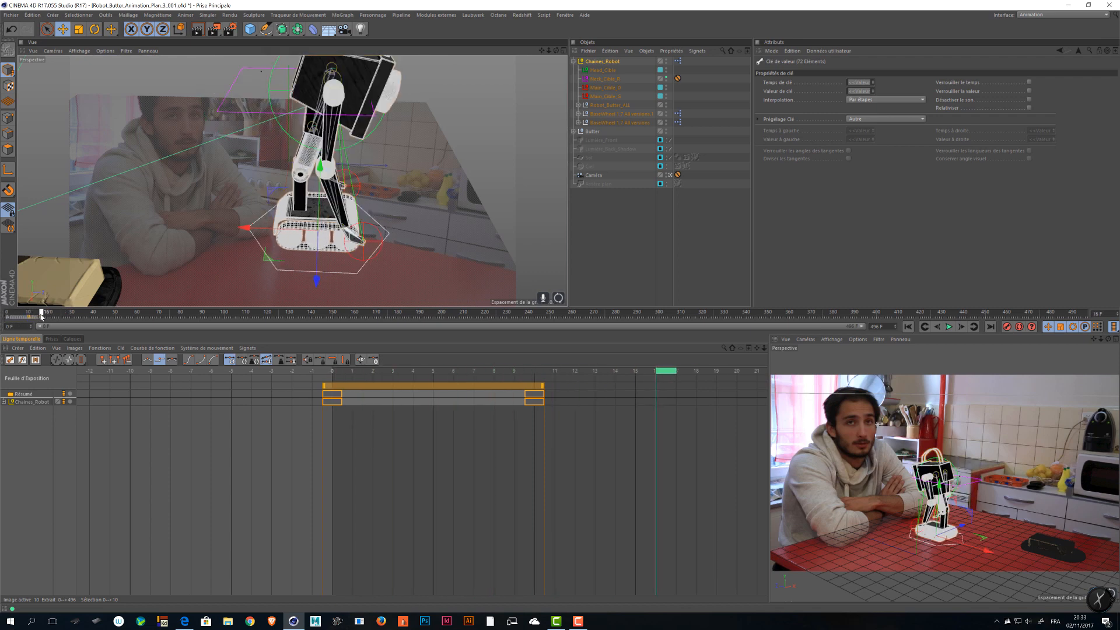
alt+drag(314, 209, 162, 140)
scroll(251, 218, up, 7)
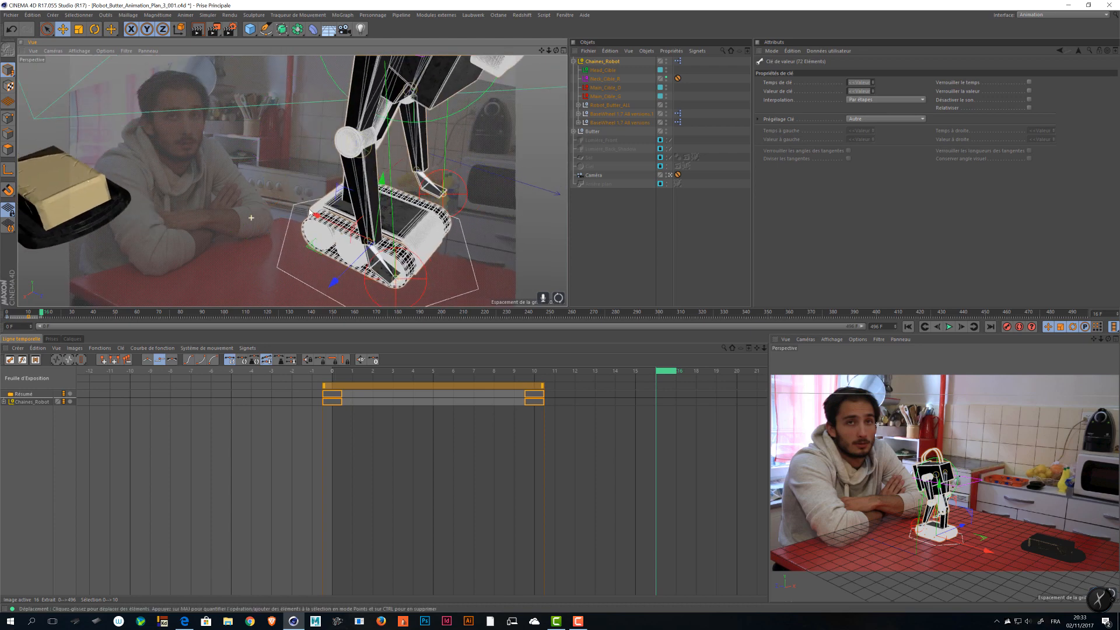
scroll(251, 219, down, 4)
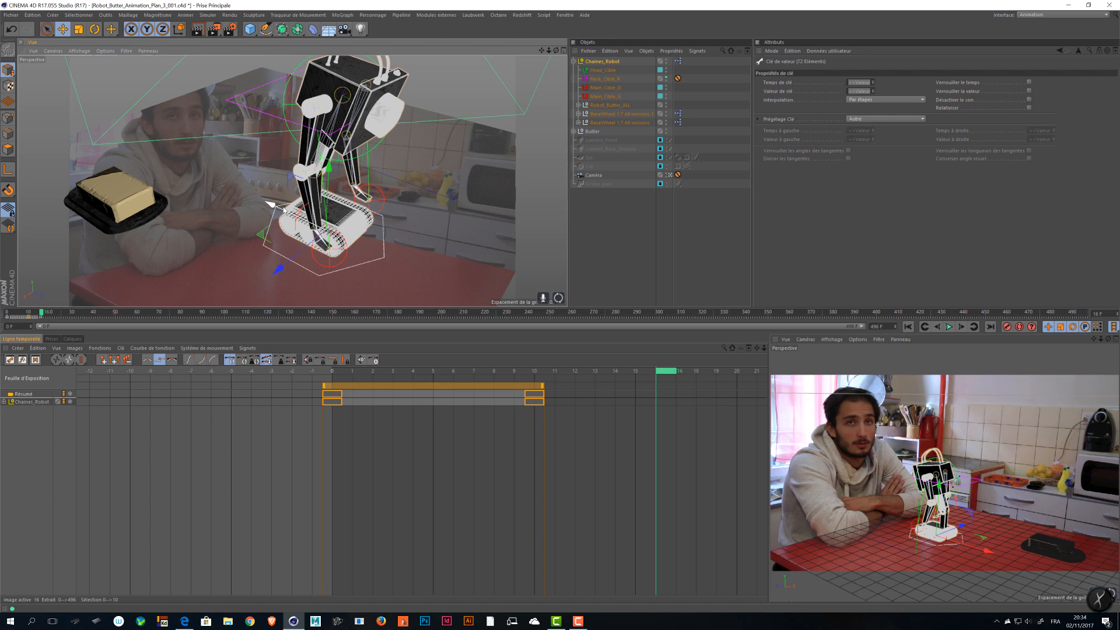
click(383, 258)
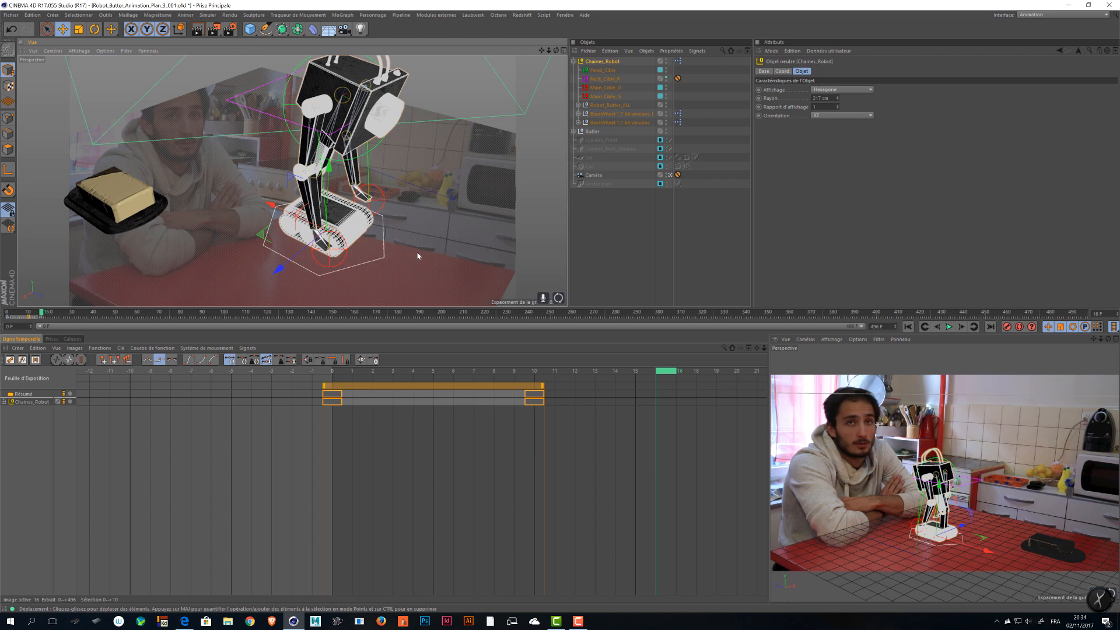
scroll(415, 254, down, 3)
scroll(403, 245, up, 6)
scroll(422, 269, down, 5)
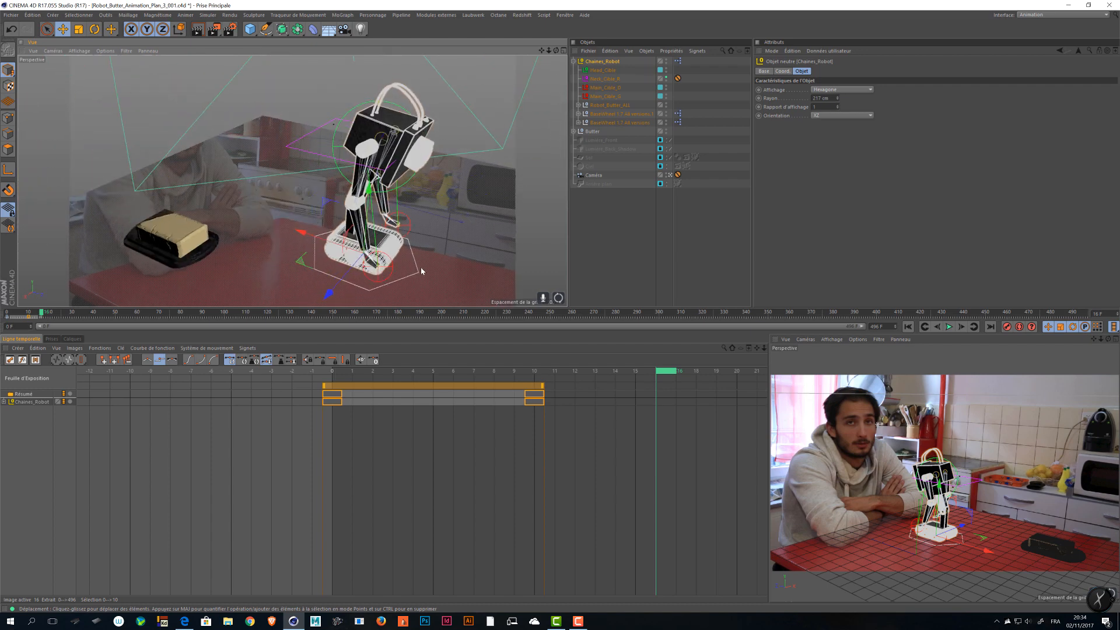
- Try to rotate the robot's neck target, and undo the rotation
click(321, 168)
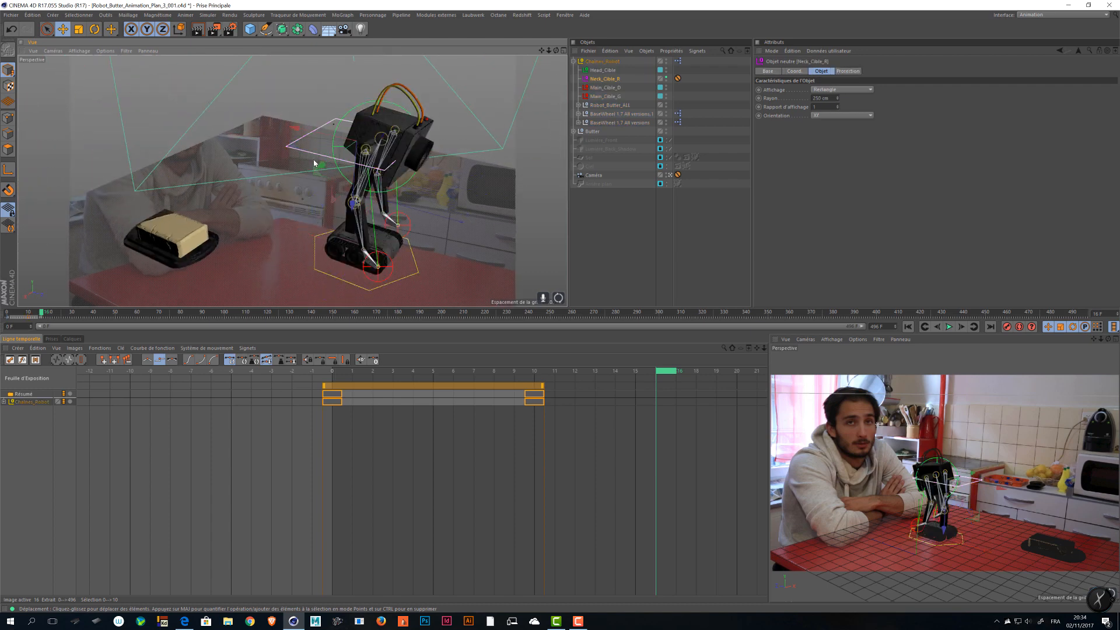
key(r)
mouse_move(360, 164)
mouse_down()
mouse_move(380, 170)
mouse_move(359, 164)
mouse_up()
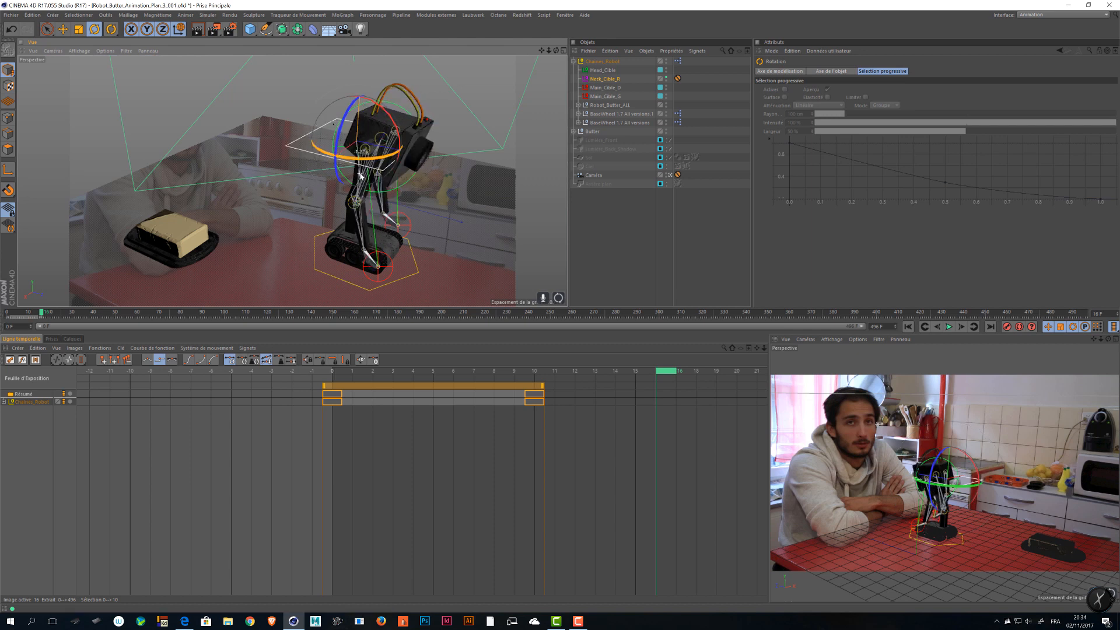
key(ctrl+z)
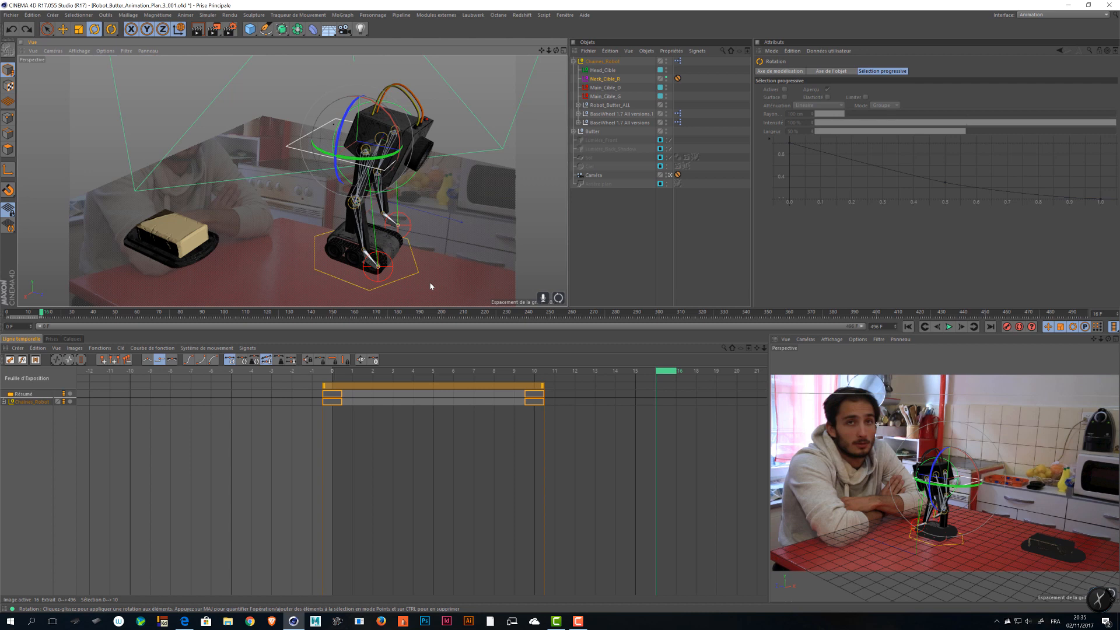
- Select the Chaines_Robot base controller and move to frame 17 for the next pose
alt+drag(448, 275, 398, 285)
alt+right_drag(398, 286, 423, 268)
alt+middle_drag(423, 268, 428, 260)
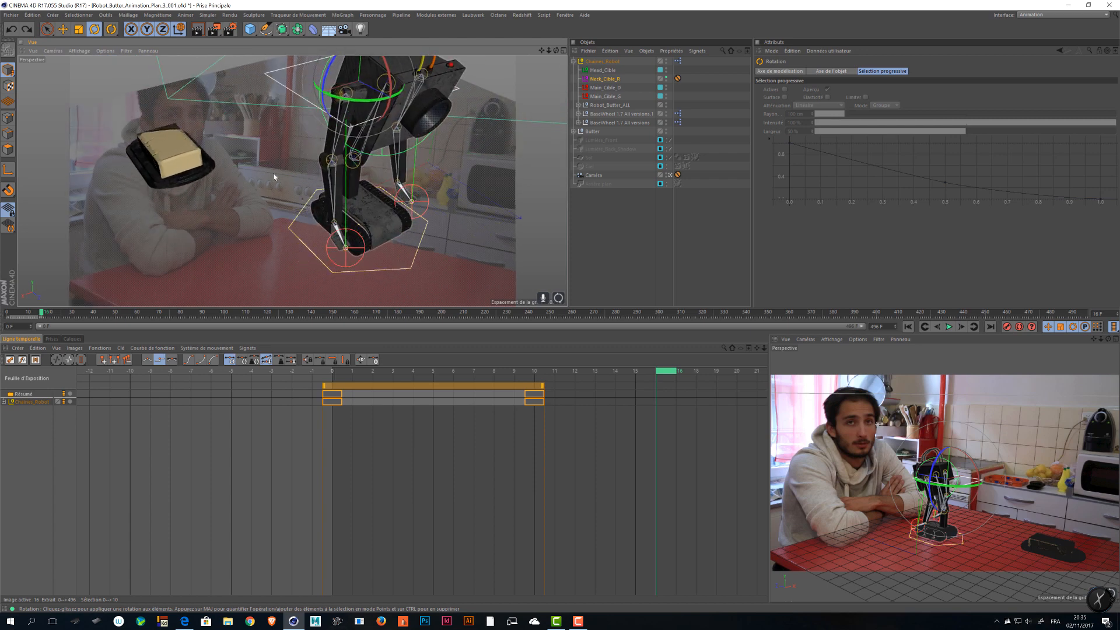
click(412, 266)
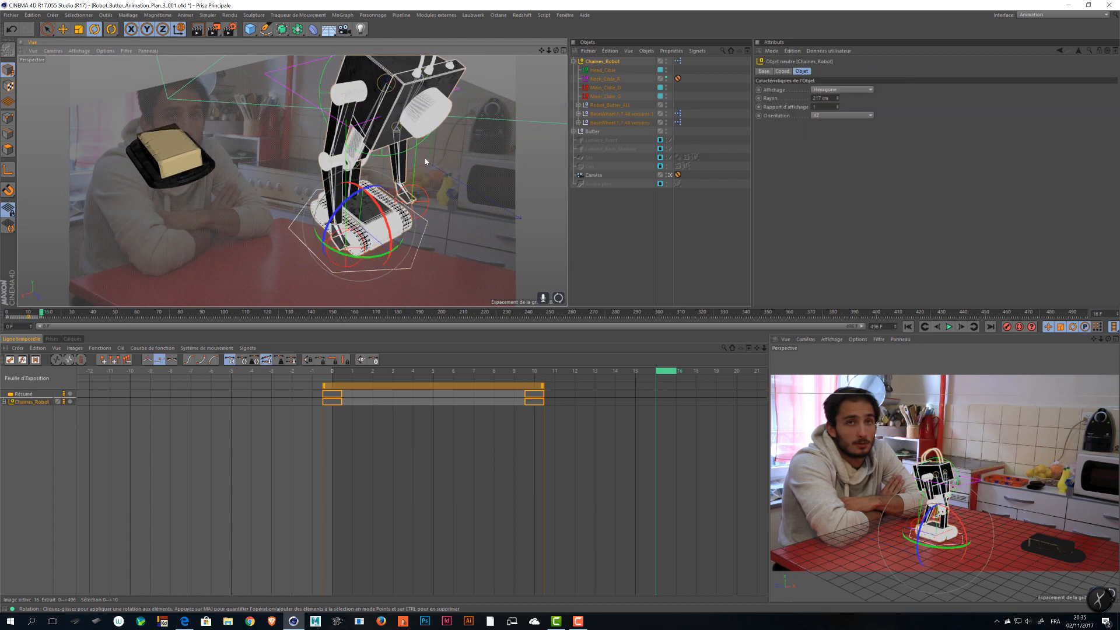
alt+drag(382, 248, 451, 236)
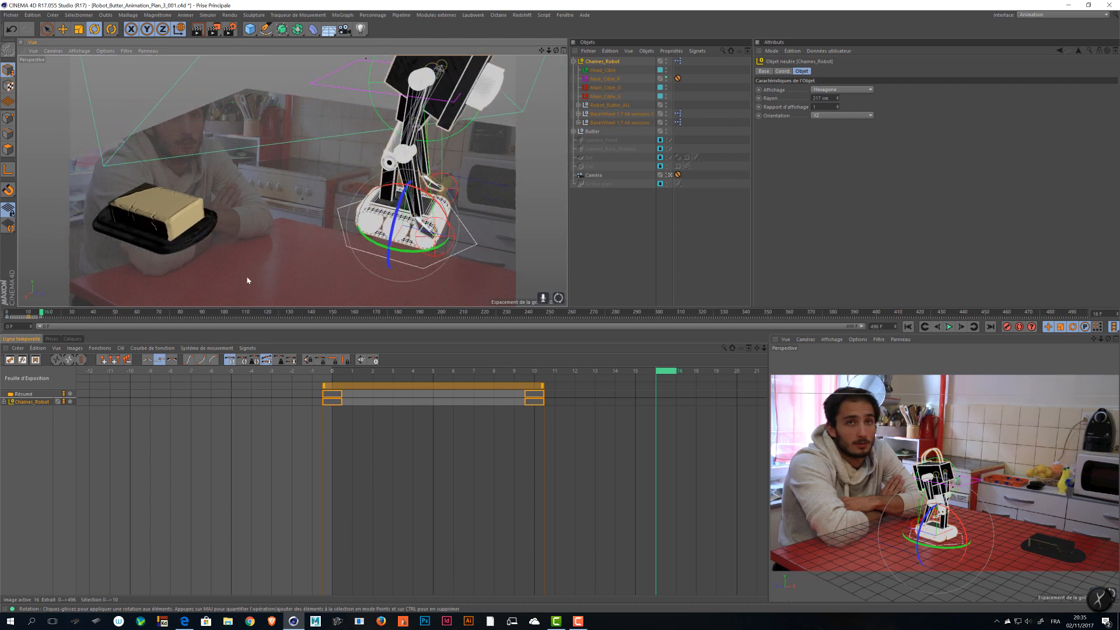
drag(31, 316, 43, 318)
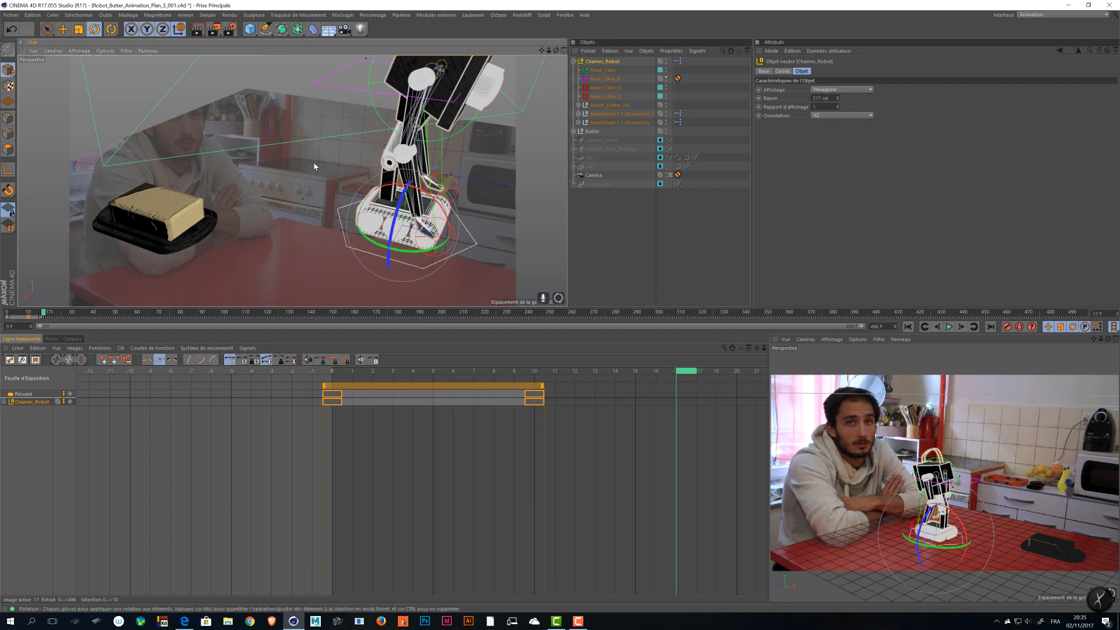
- Record a Chaines_Robot key at frame 14 to hold the current pose before the turn
alt+drag(383, 192, 418, 191)
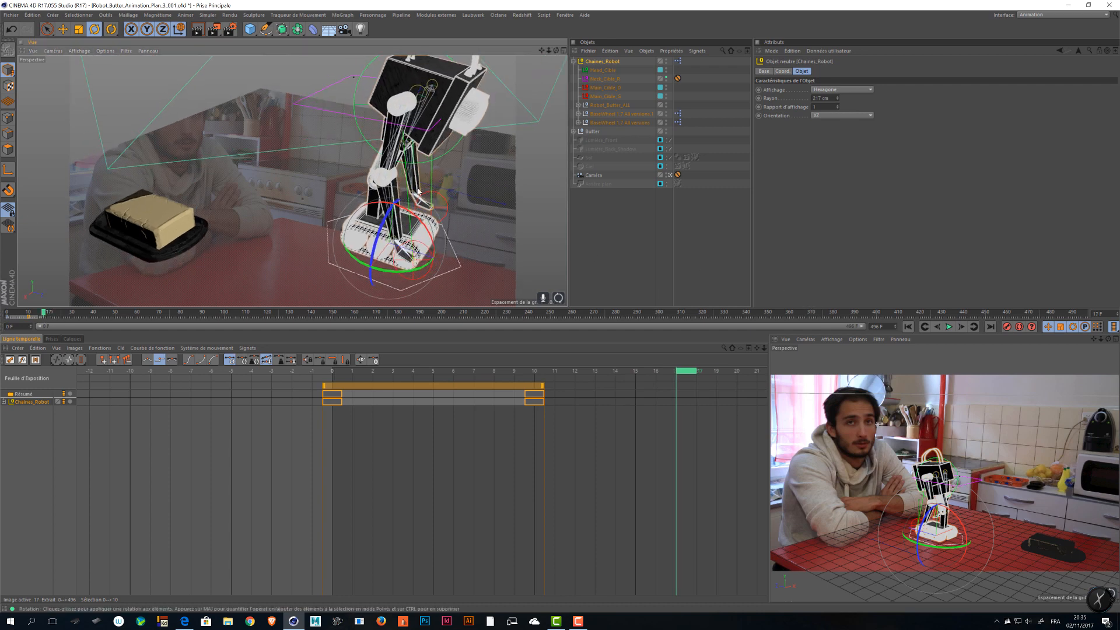
click(319, 91)
mouse_move(44, 313)
mouse_down()
mouse_move(27, 313)
mouse_move(38, 313)
mouse_up()
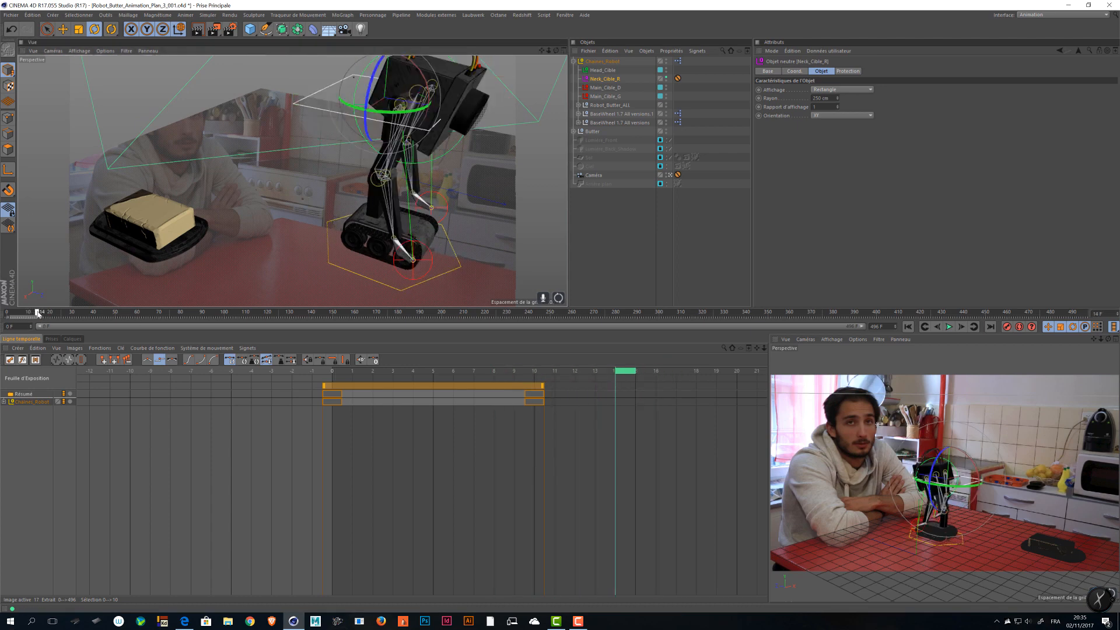
key(F9)
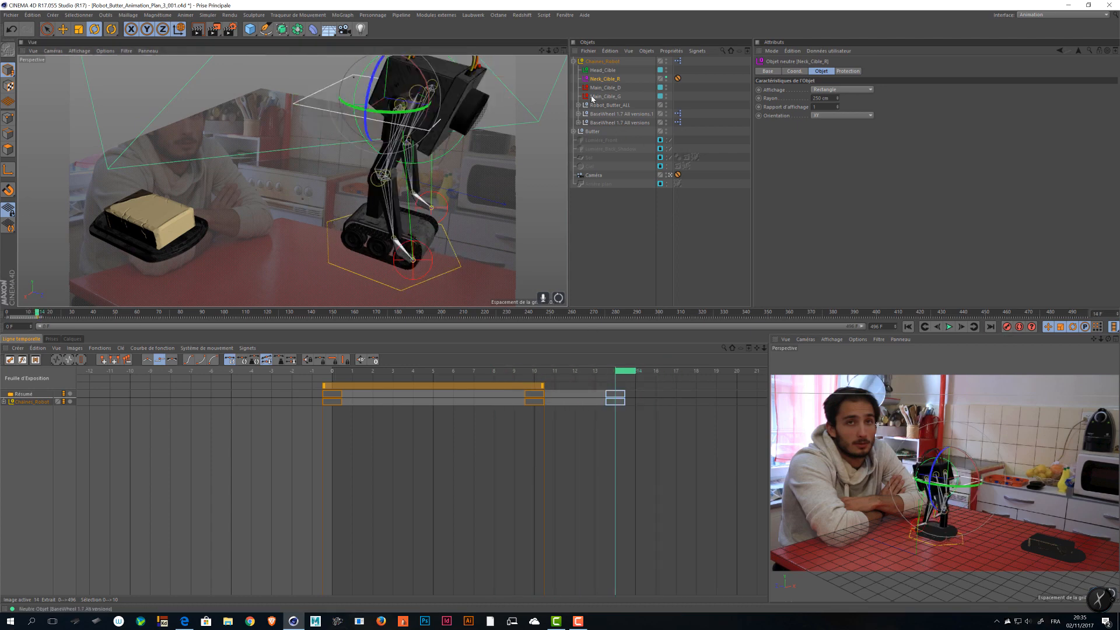
- Rotate Chaines_Robot towards the butter dish at frame 17 and record a key for that pose
click(117, 397)
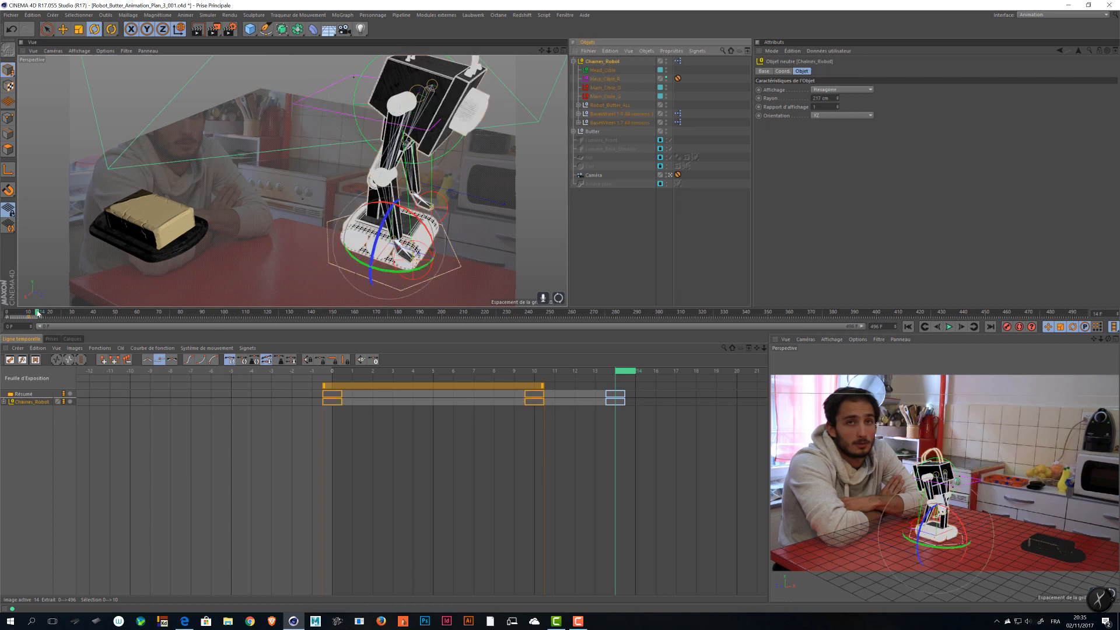
drag(38, 314, 43, 312)
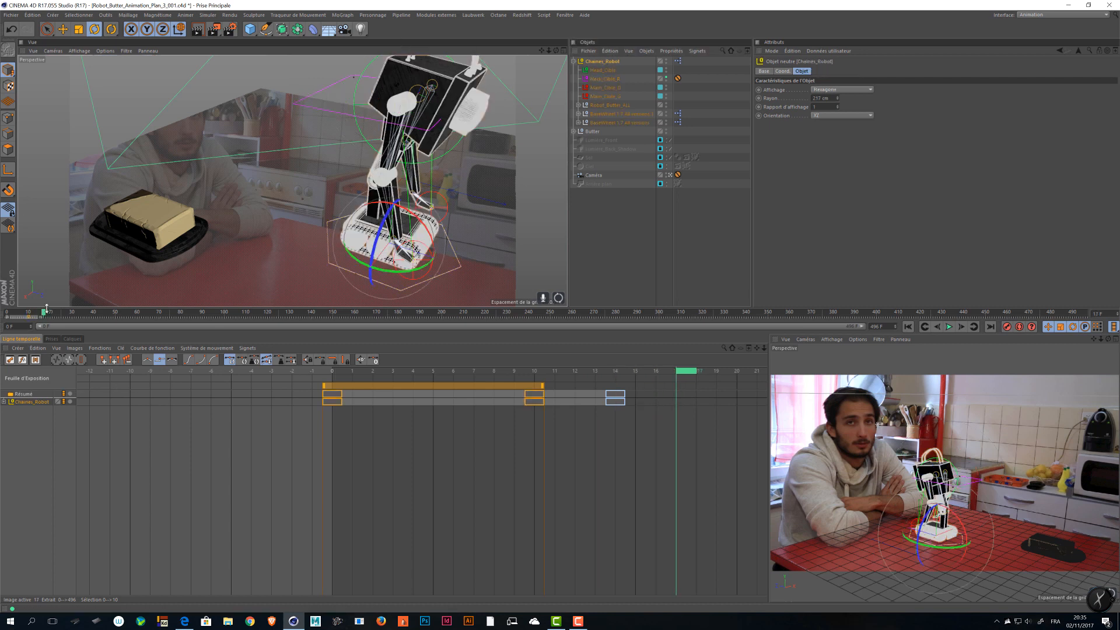
drag(385, 271, 205, 232)
alt+middle_drag(321, 215, 217, 232)
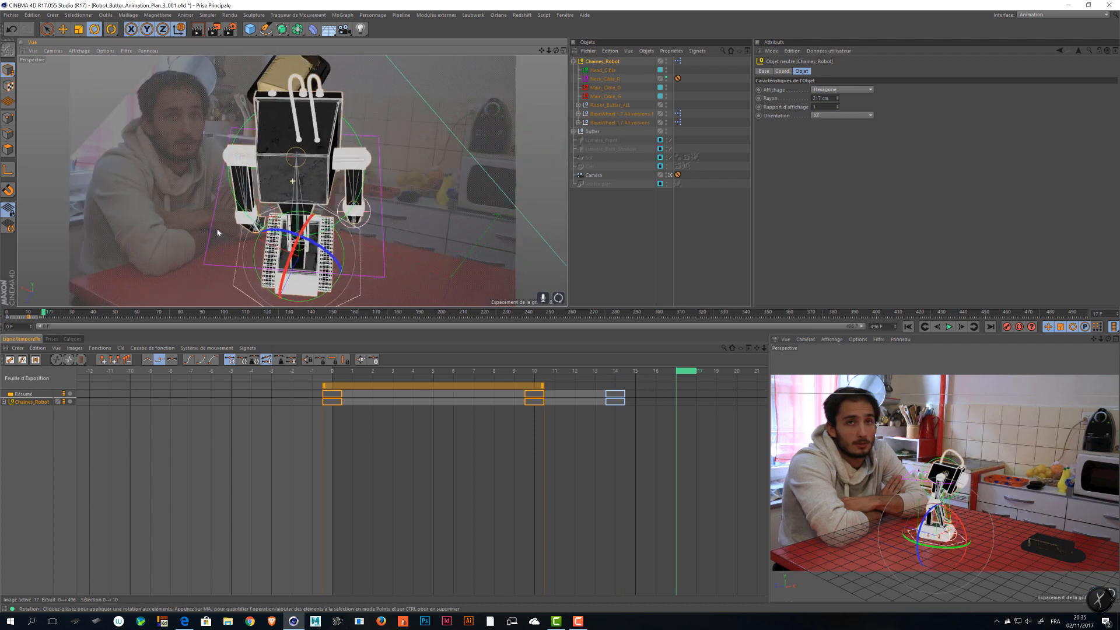
alt+drag(211, 190, 215, 233)
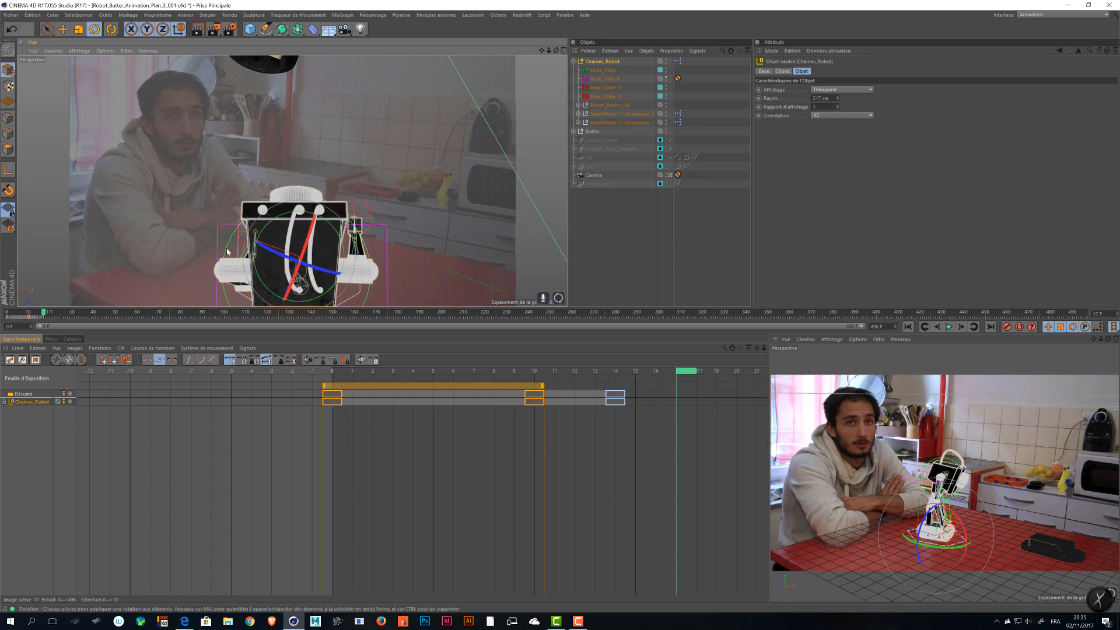
drag(227, 241, 157, 275)
drag(147, 227, 102, 130)
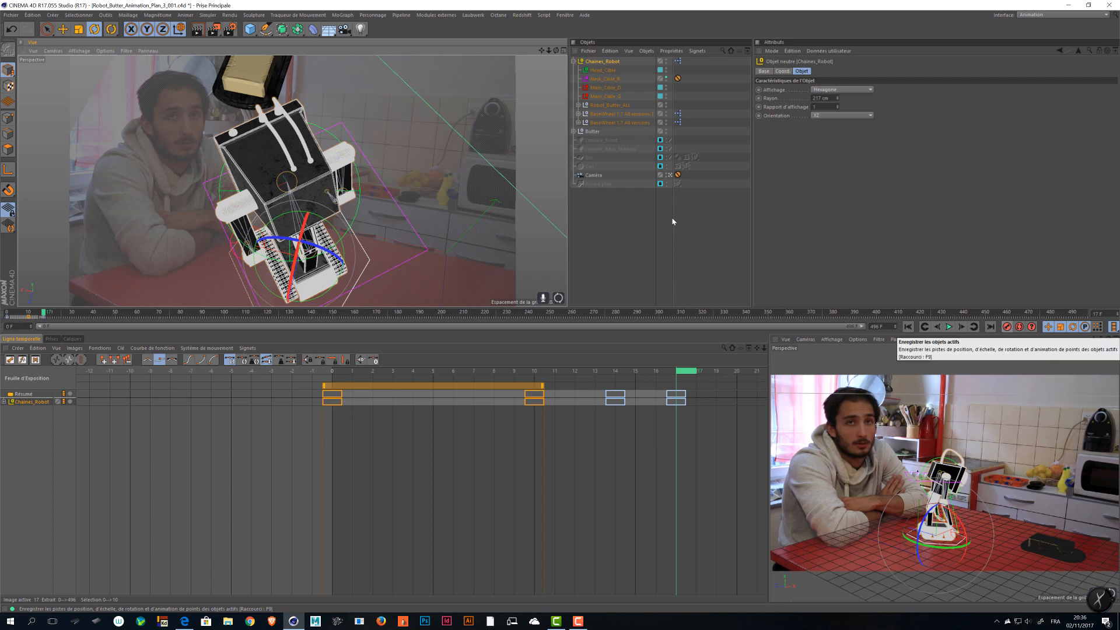
- Go to frame 28 and move Chaines_Robot across the table close to the butter dish
alt+drag(412, 172, 346, 238)
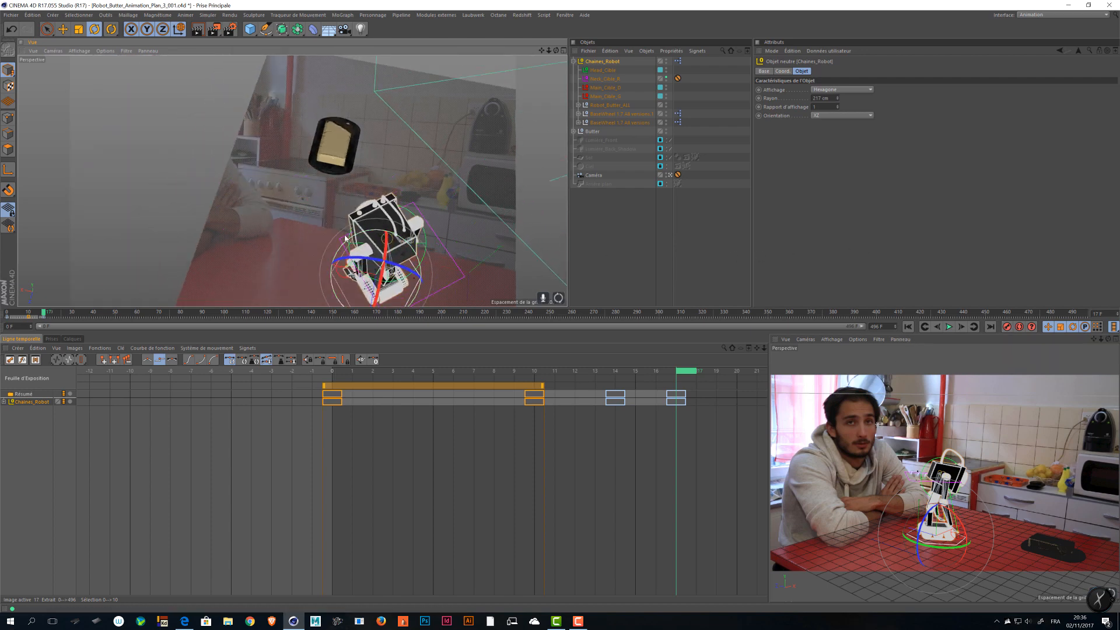
drag(683, 371, 799, 377)
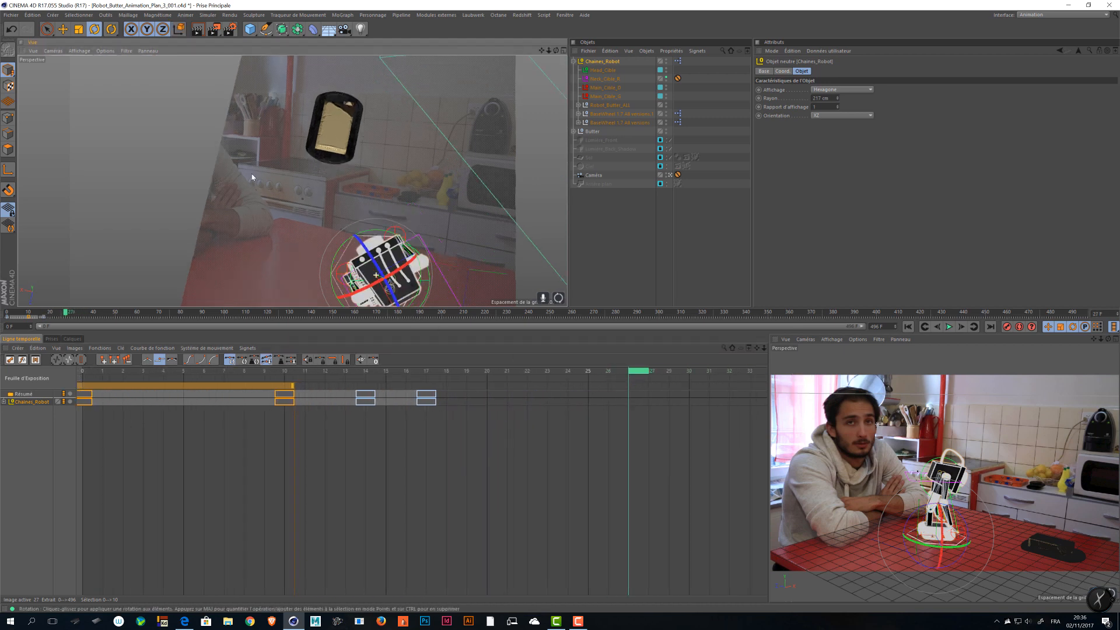
key(e)
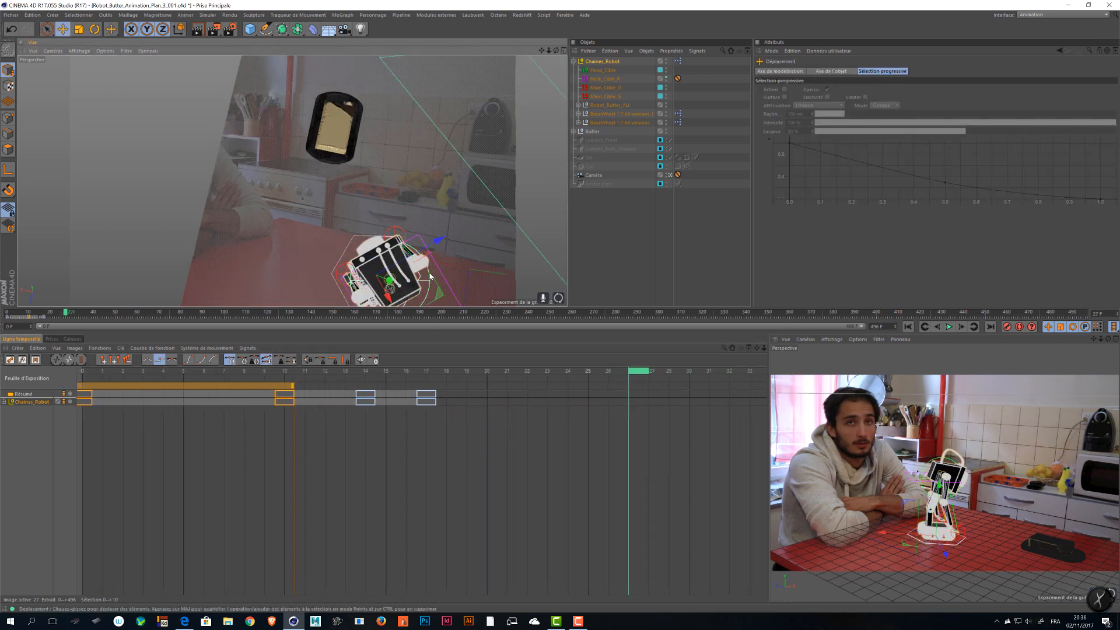
alt+drag(430, 277, 268, 191)
alt+middle_drag(267, 190, 240, 151)
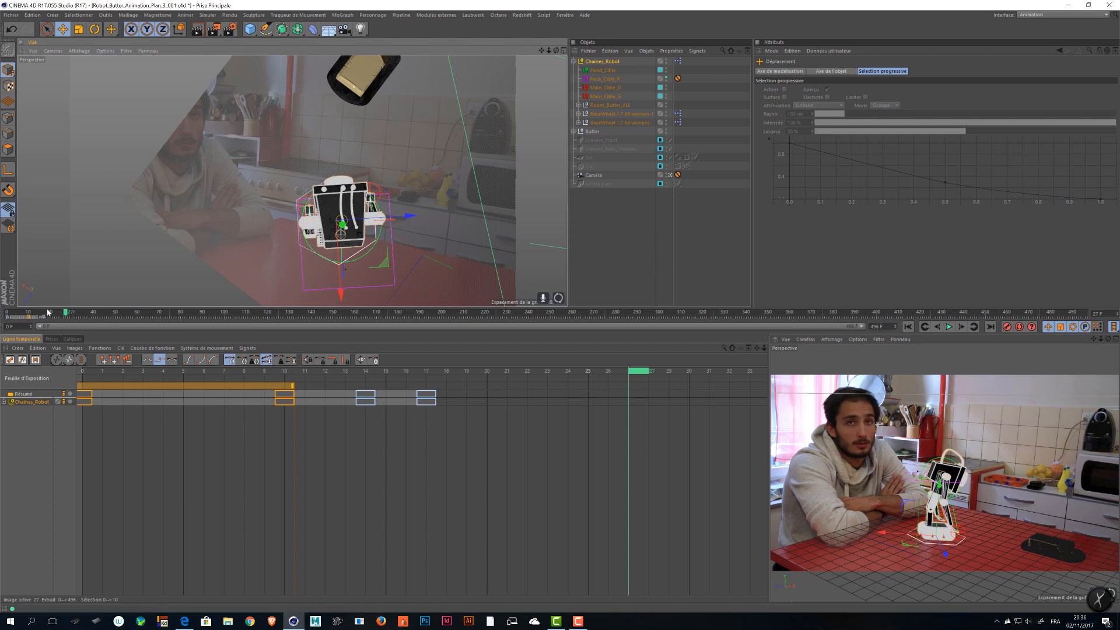
click(48, 313)
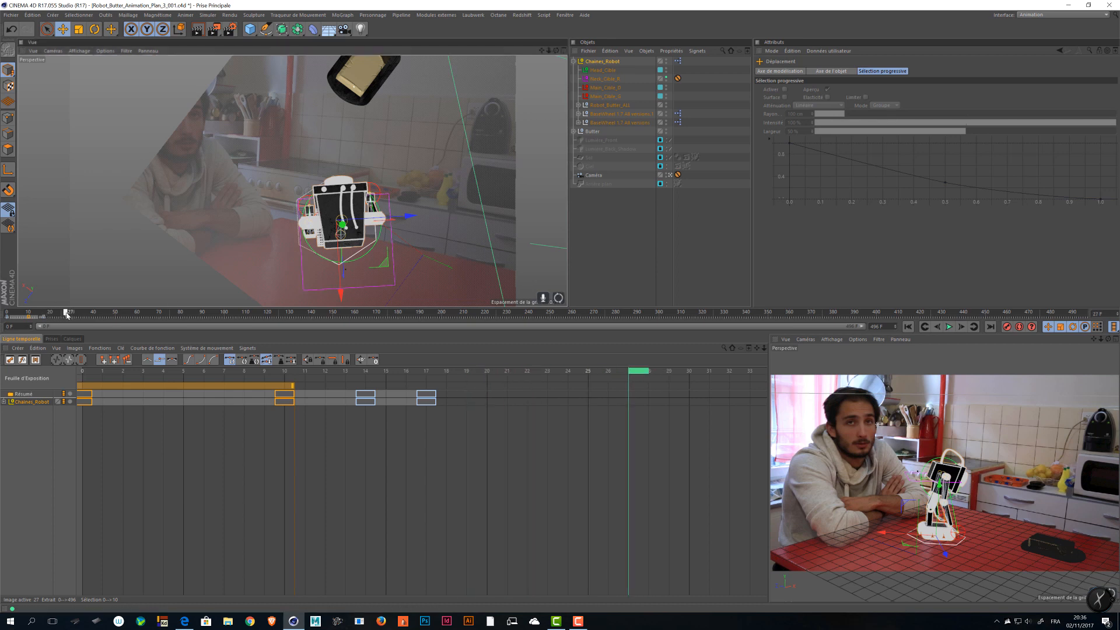
click(68, 313)
drag(384, 266, 392, 187)
alt+middle_drag(396, 139, 402, 190)
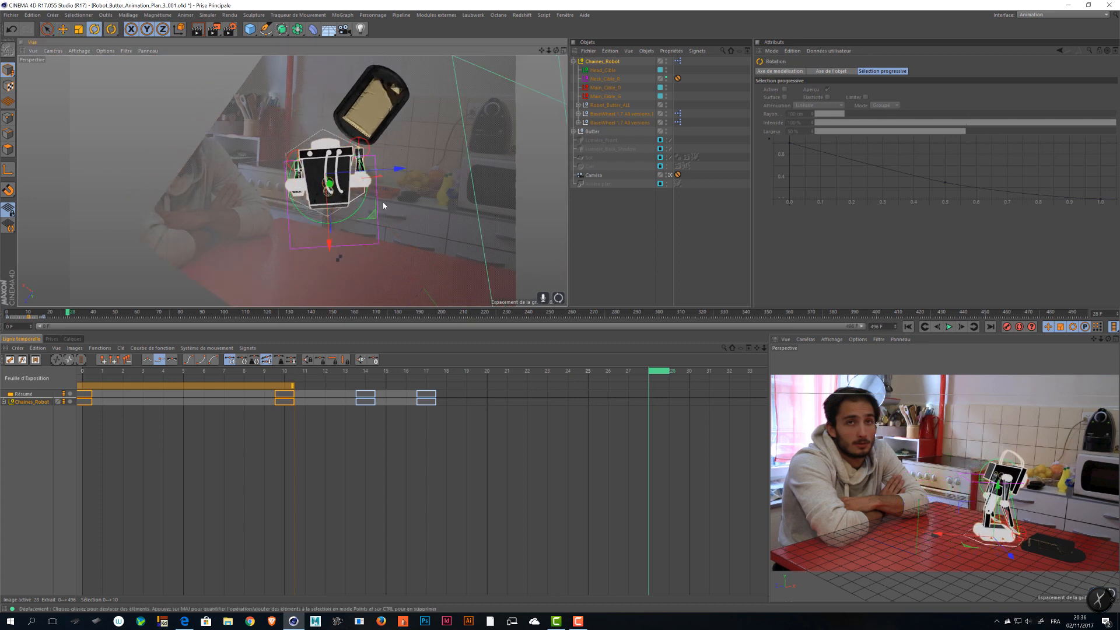
- Try to rotate Chaines_Robot beside the butter dish, and undo the attempt
key(r)
drag(241, 138, 343, 221)
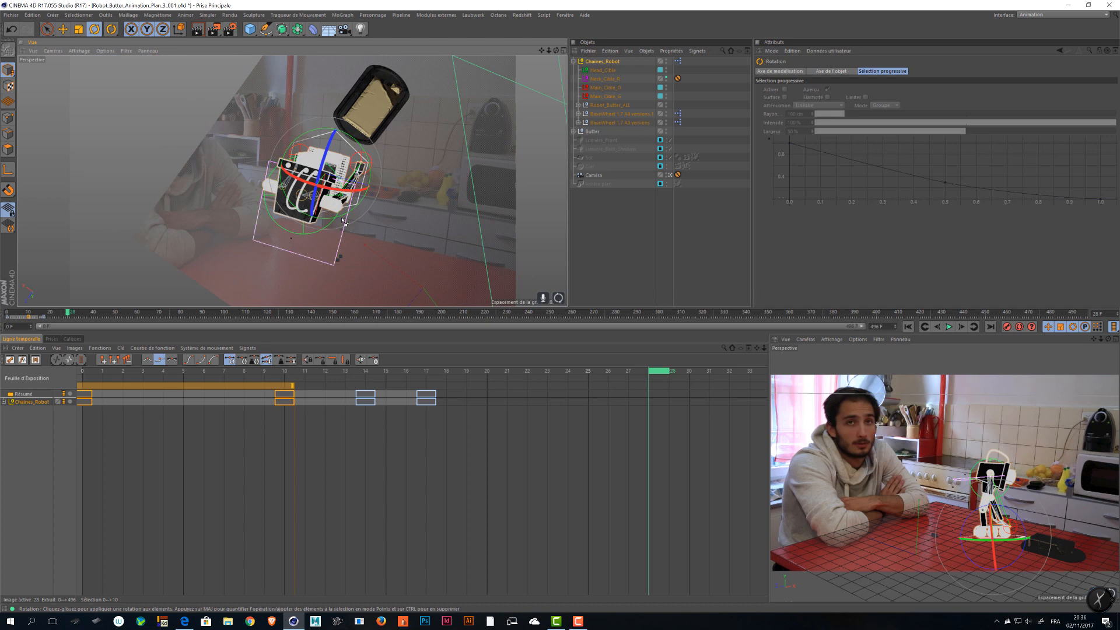
key(ctrl+z)
key(ctrl+z)
- Rotate Chaines_Robot in the top view so that it squarely faces the butter dish
alt+drag(402, 239, 340, 218)
key(e)
key(r)
alt+drag(340, 218, 365, 249)
click(563, 51)
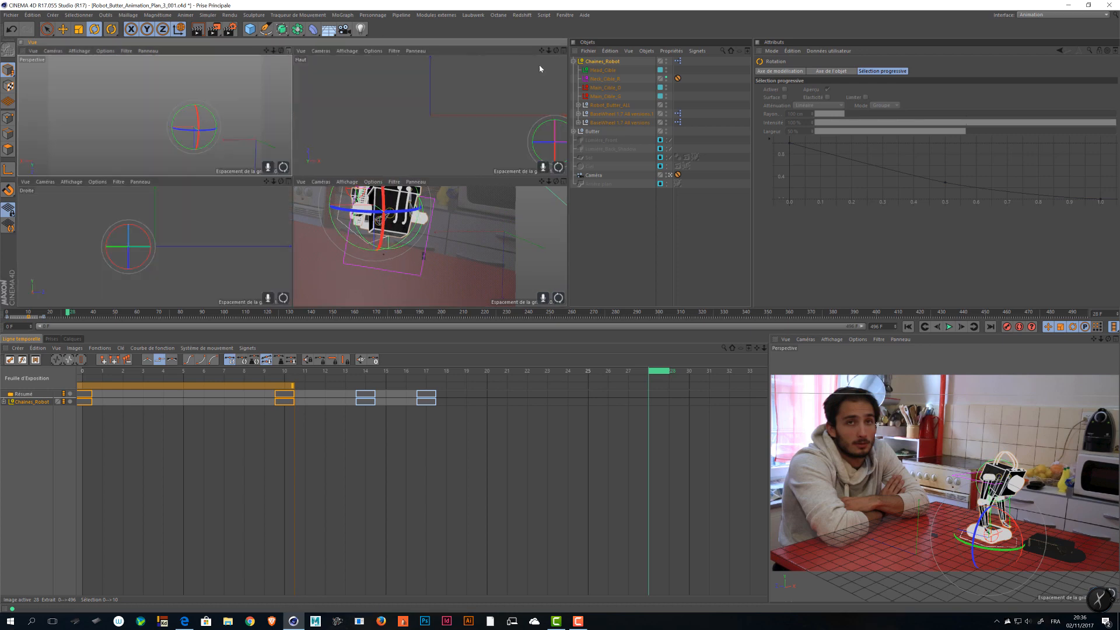
click(562, 51)
scroll(388, 149, down, 5)
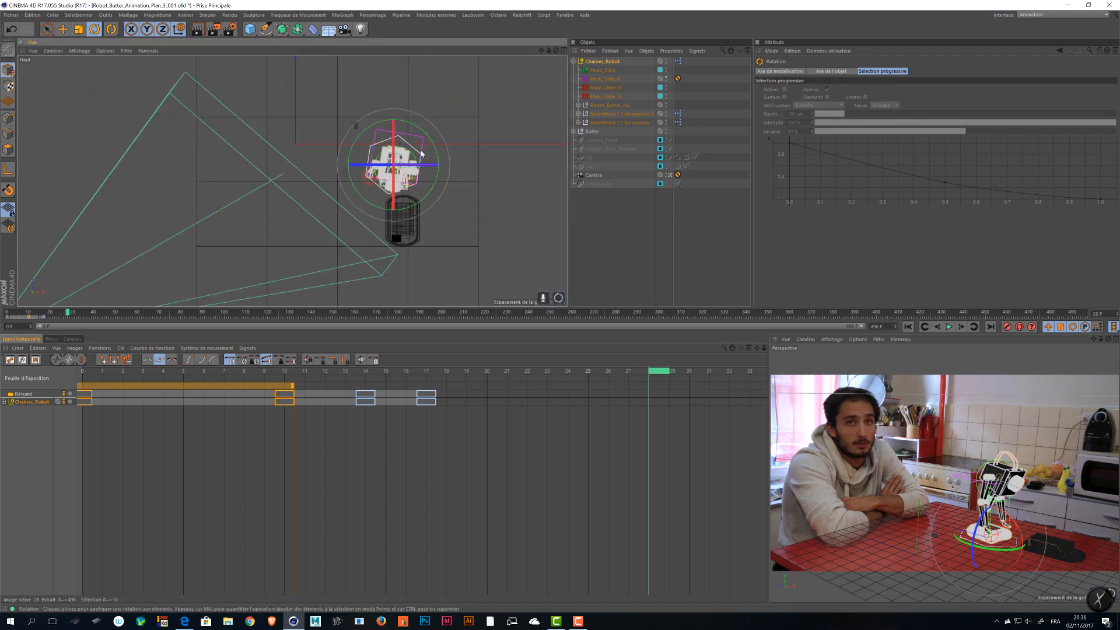
scroll(430, 154, up, 8)
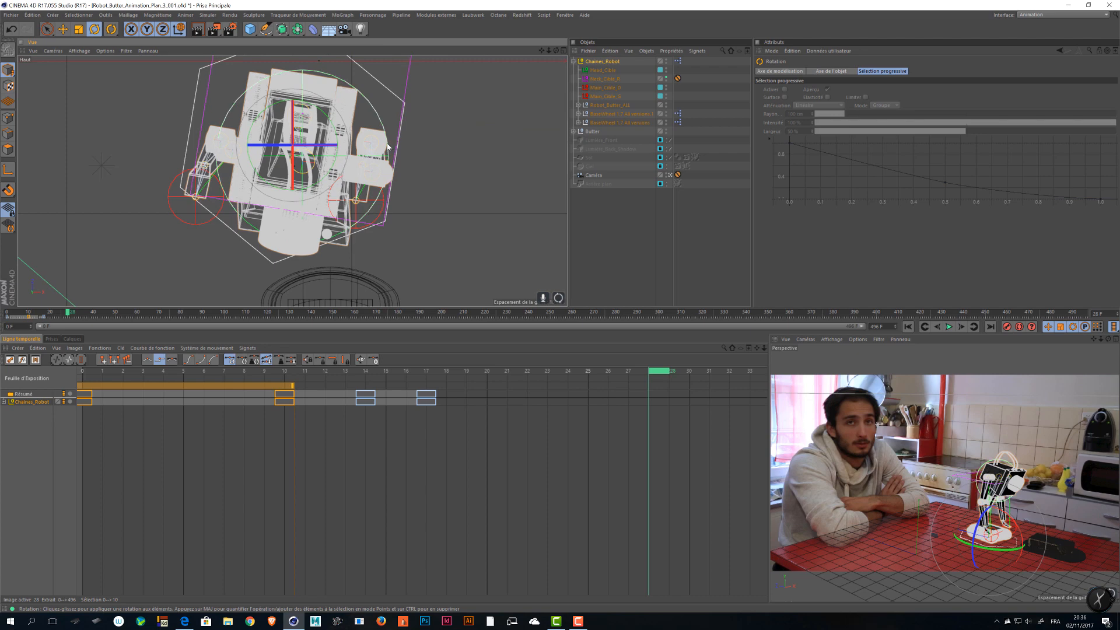
drag(390, 148, 384, 125)
scroll(271, 105, down, 6)
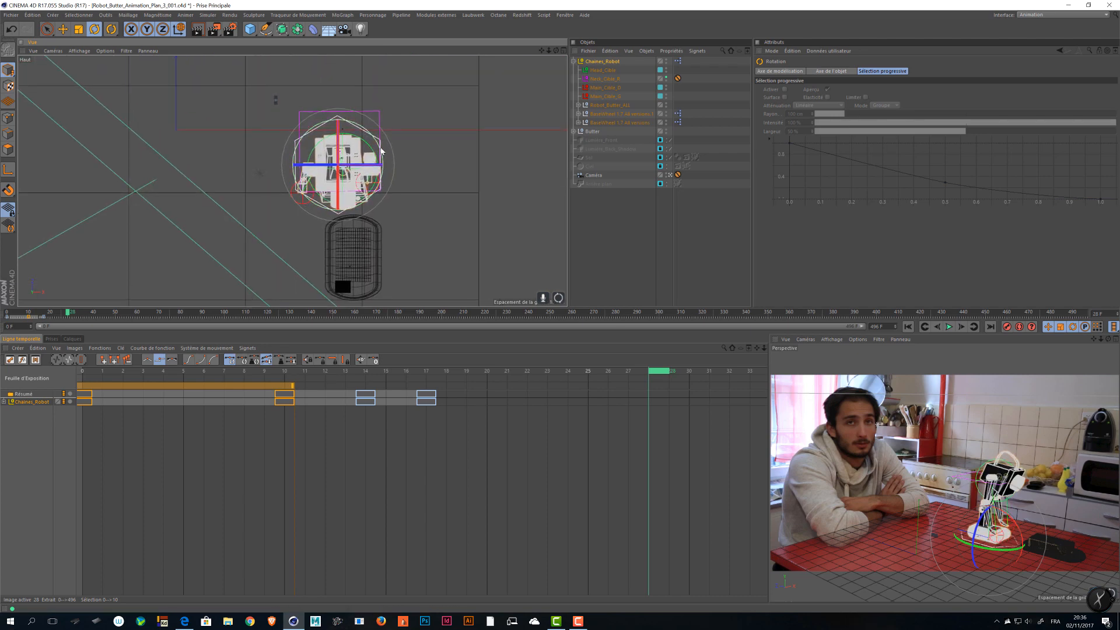
drag(381, 151, 382, 155)
- Move Chaines_Robot in the top view to line it up just in front of the butter dish
key(e)
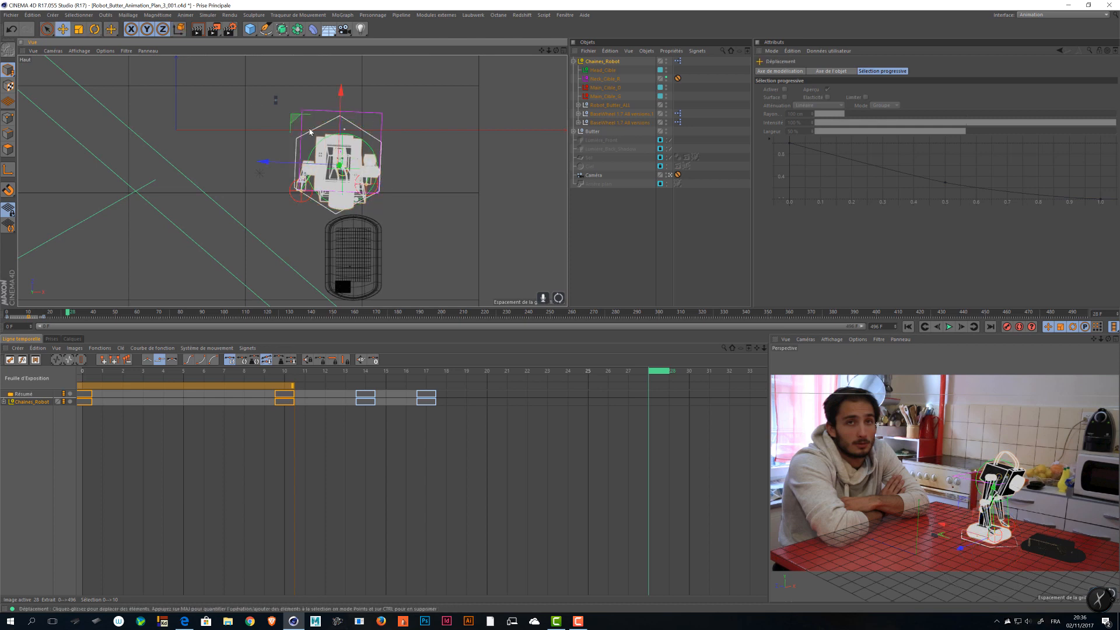
mouse_move(310, 131)
mouse_down()
mouse_move(328, 140)
mouse_move(327, 122)
mouse_up()
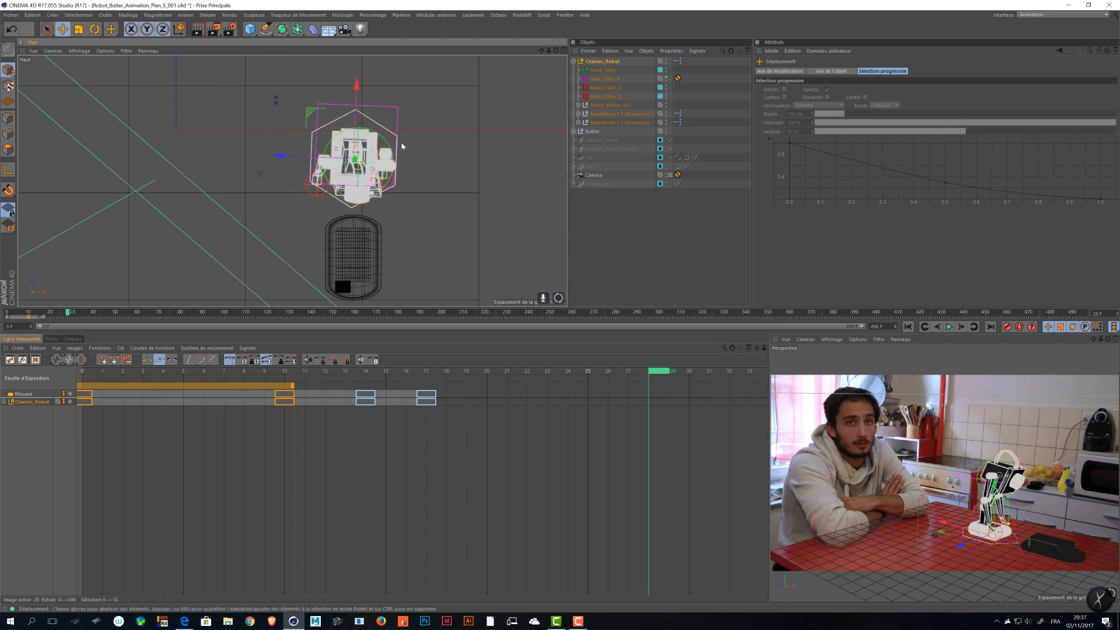
drag(389, 150, 387, 145)
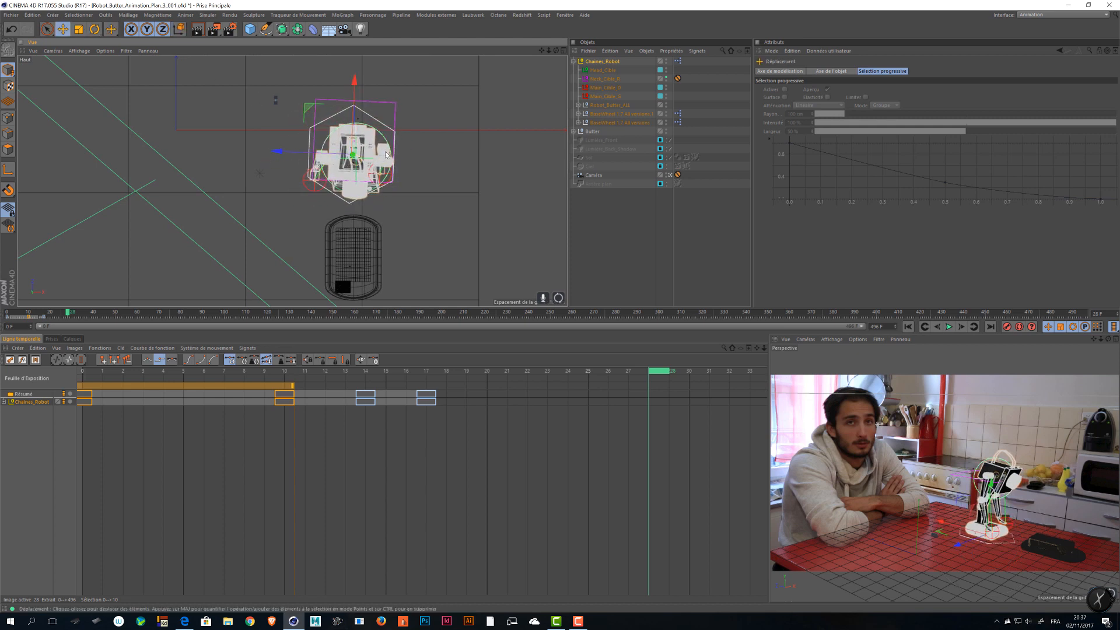
drag(255, 91, 258, 92)
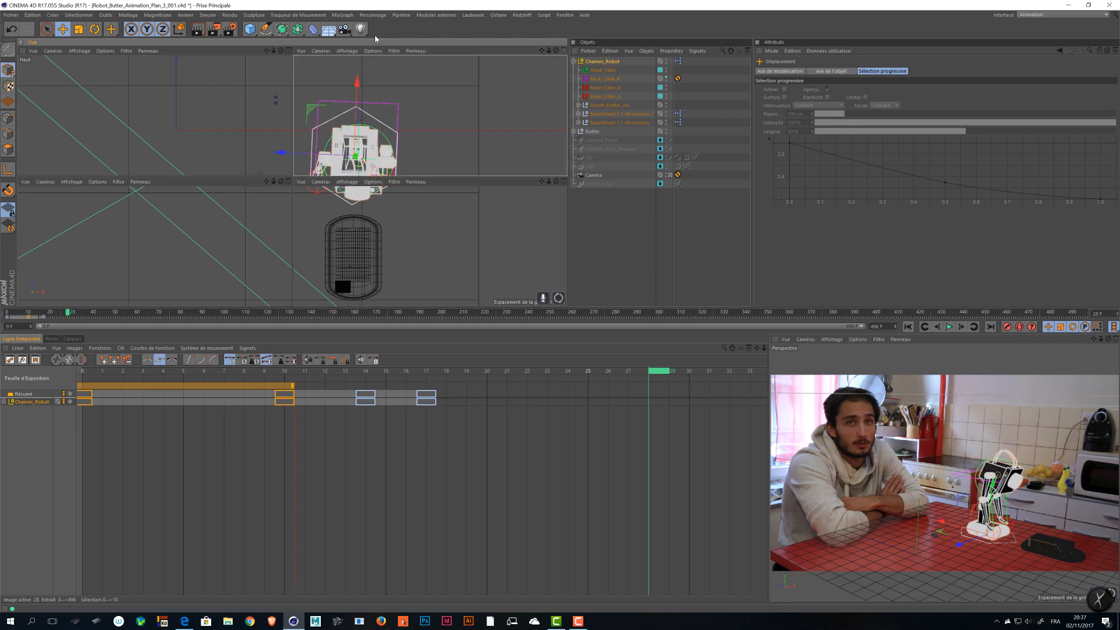
- Return to the perspective view and record a Chaines_Robot key at frame 28
click(563, 50)
click(288, 51)
alt+drag(306, 193, 267, 127)
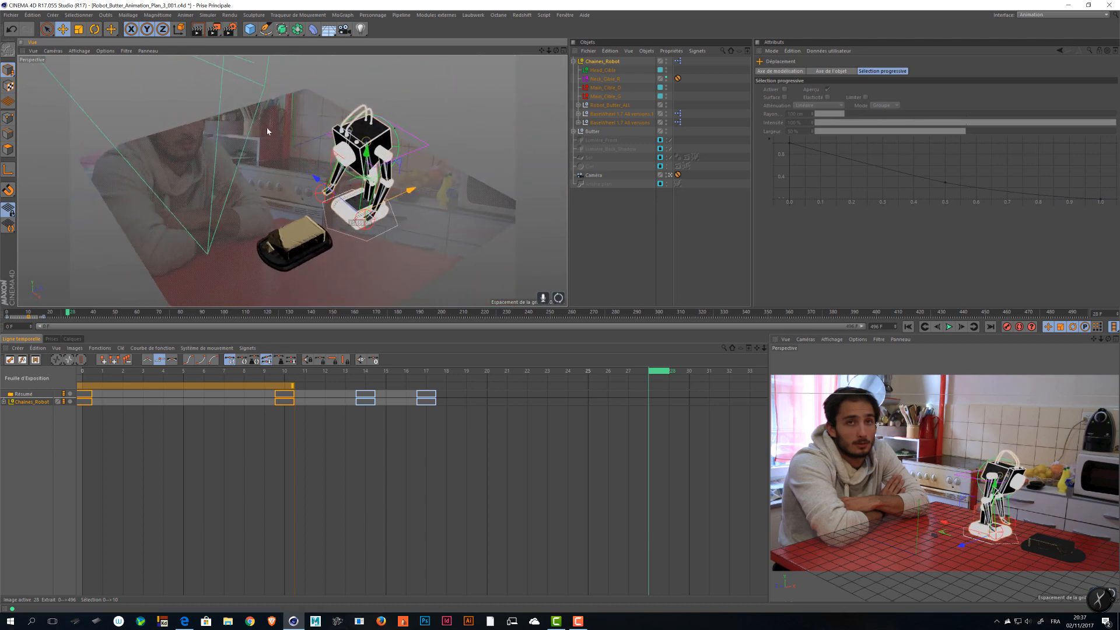
click(1007, 326)
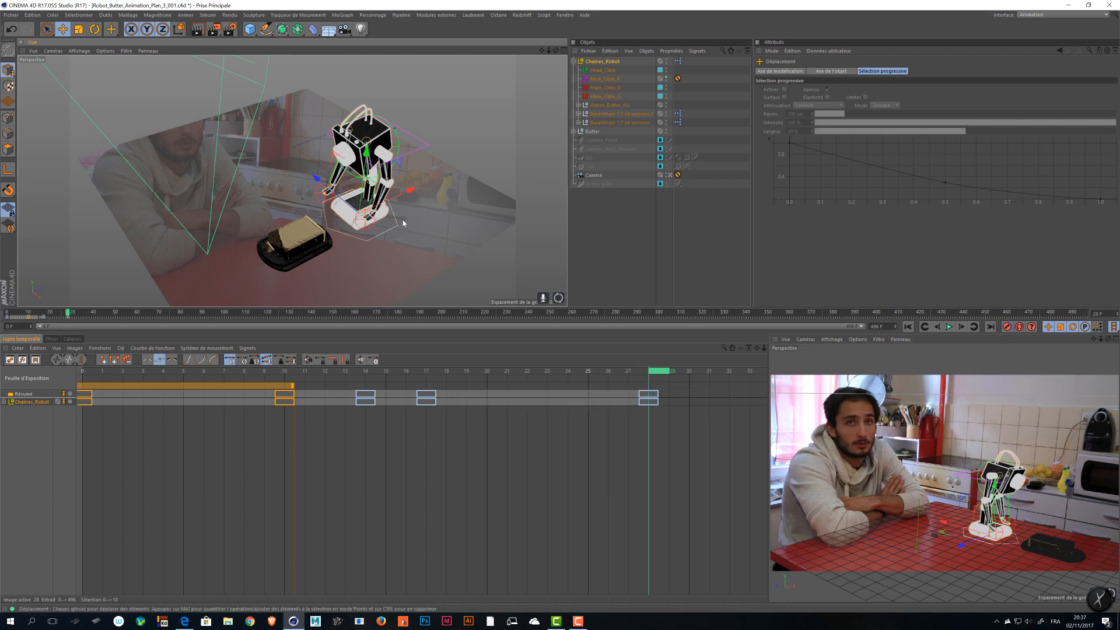
- Inspect the robot beside the butter dish and review its movement across the keyed poses up to frame 28
alt+drag(400, 220, 290, 117)
scroll(319, 168, up, 10)
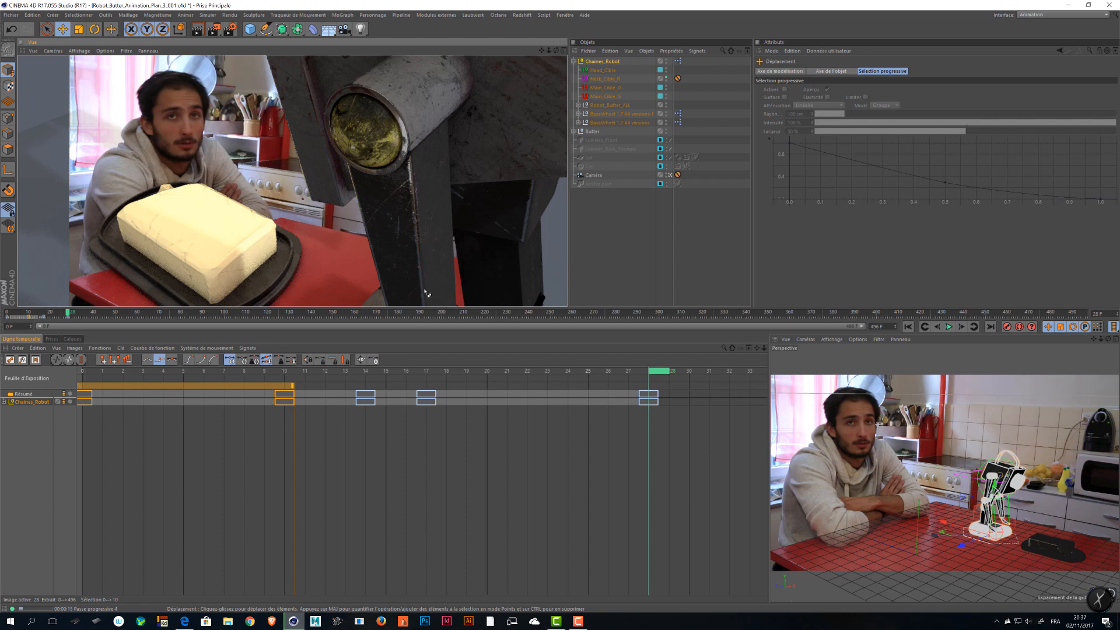
alt+right_drag(410, 261, 343, 271)
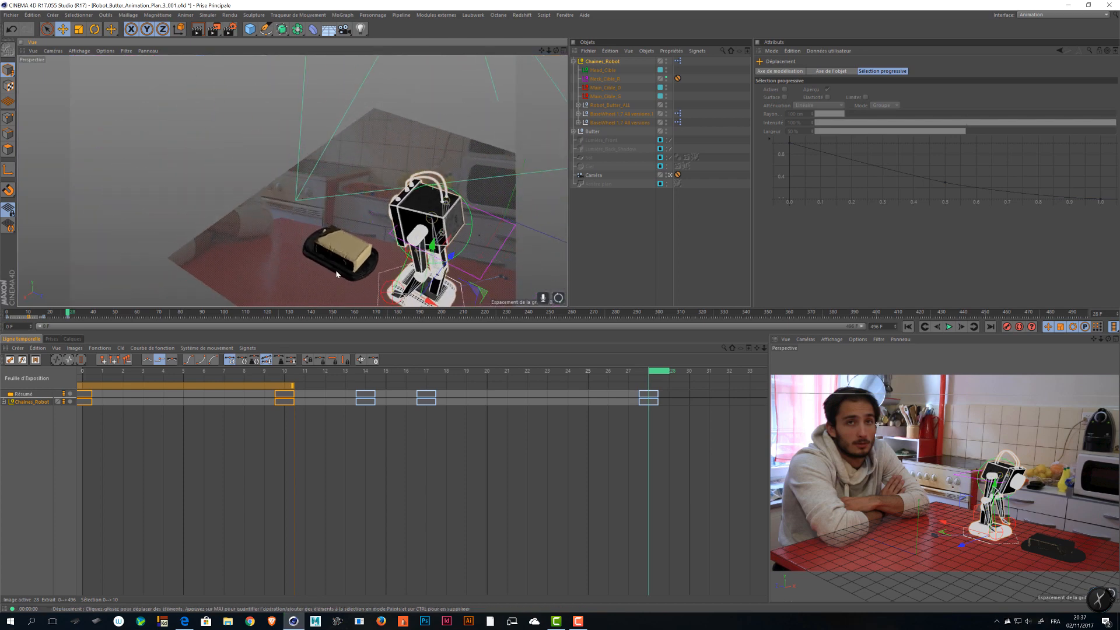
alt+middle_drag(343, 257, 325, 214)
alt+drag(321, 214, 374, 207)
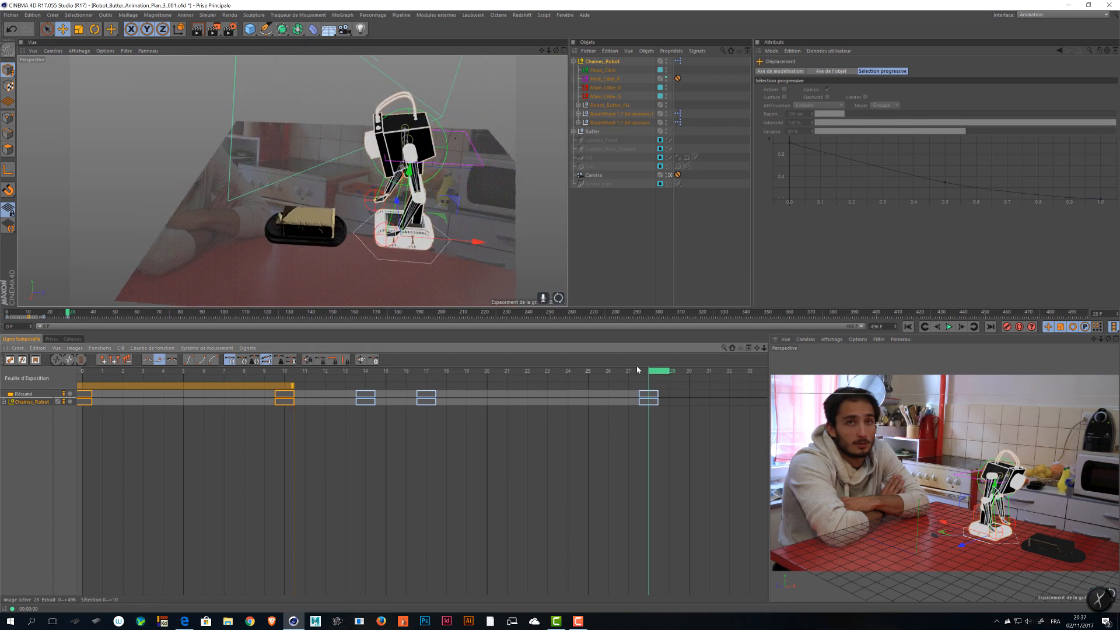
drag(660, 372, 429, 372)
drag(290, 385, 333, 369)
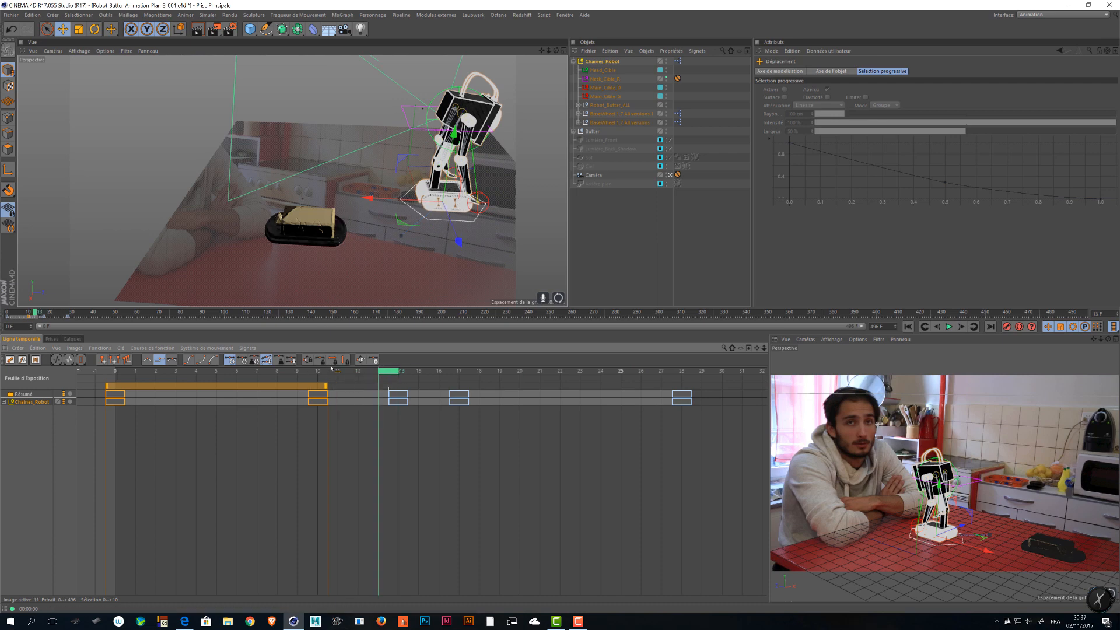
click(435, 369)
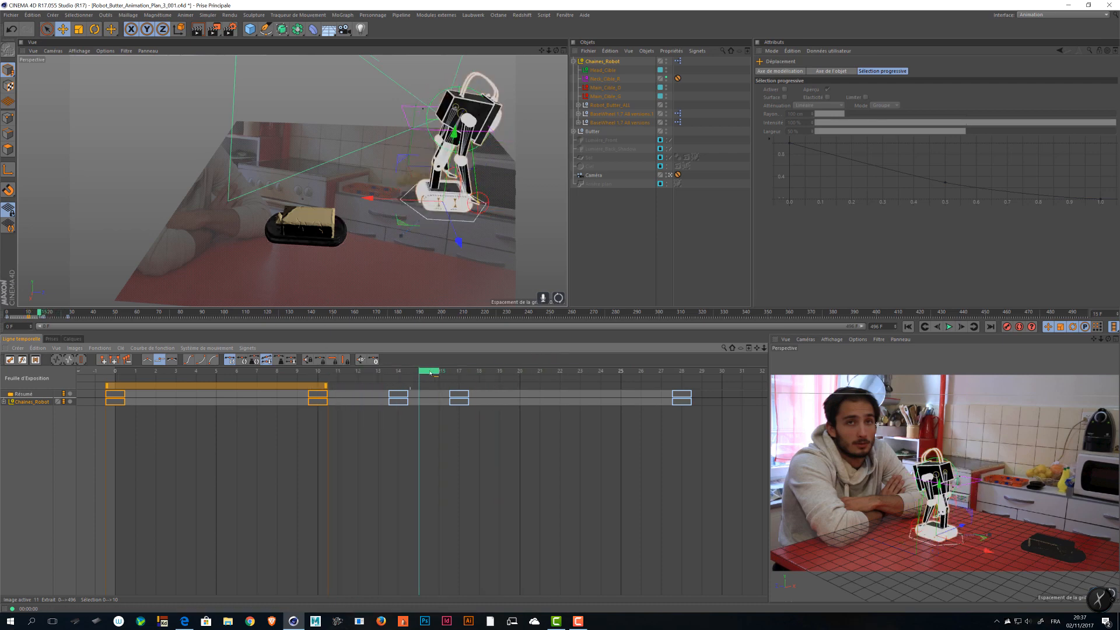
key(g)
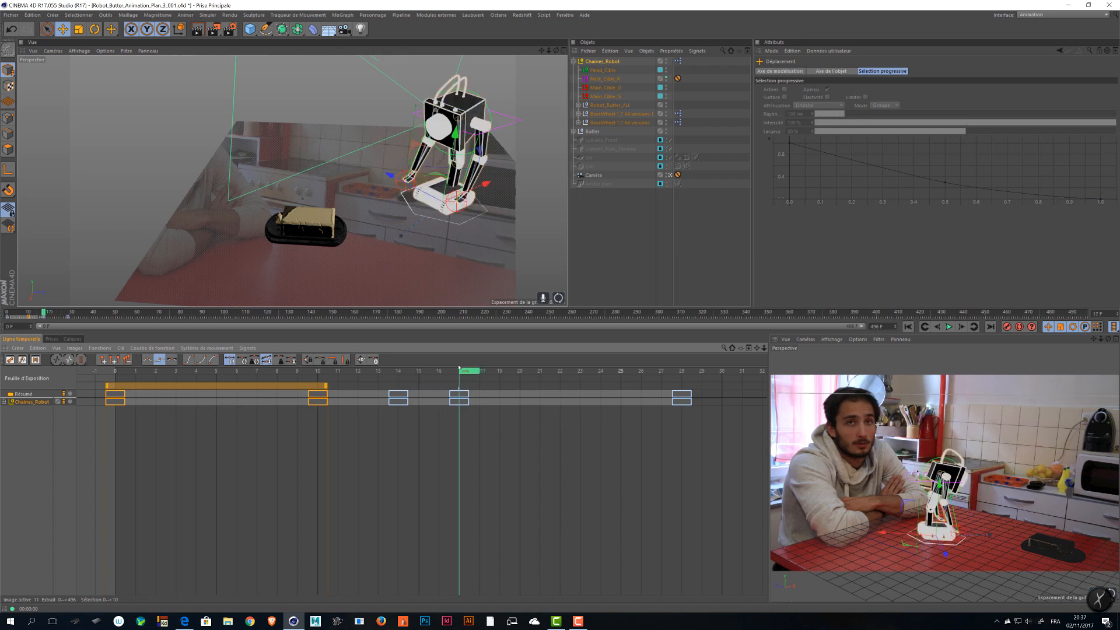
key(f)
key(g)
key(f)
key(g)
key(g)
key(g)
key(g)
key(g)
key(g)
key(g)
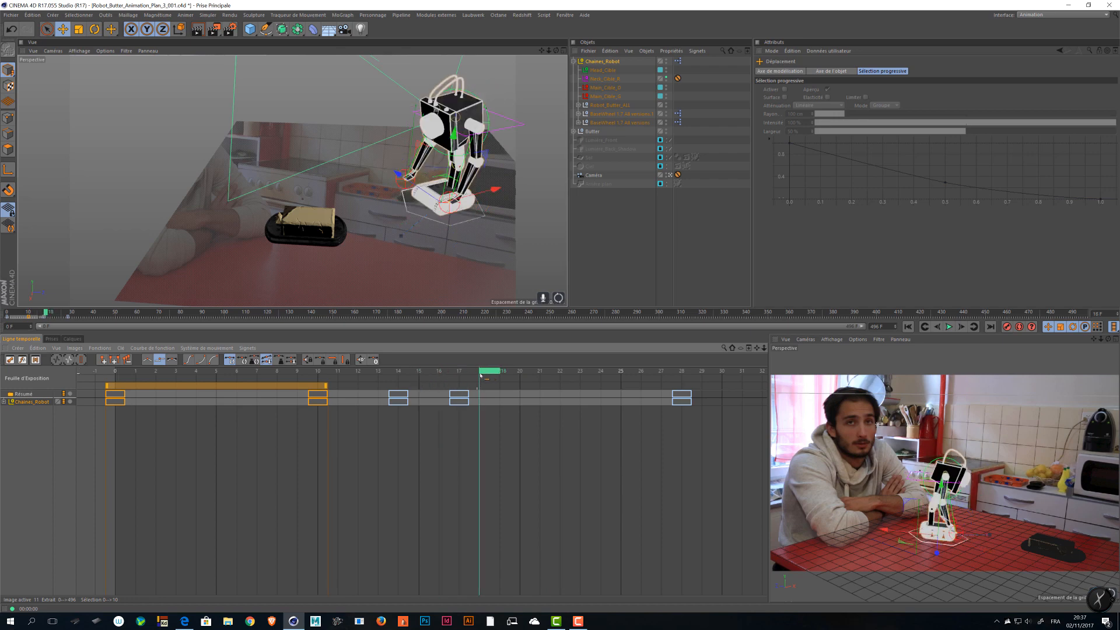
drag(566, 376, 458, 385)
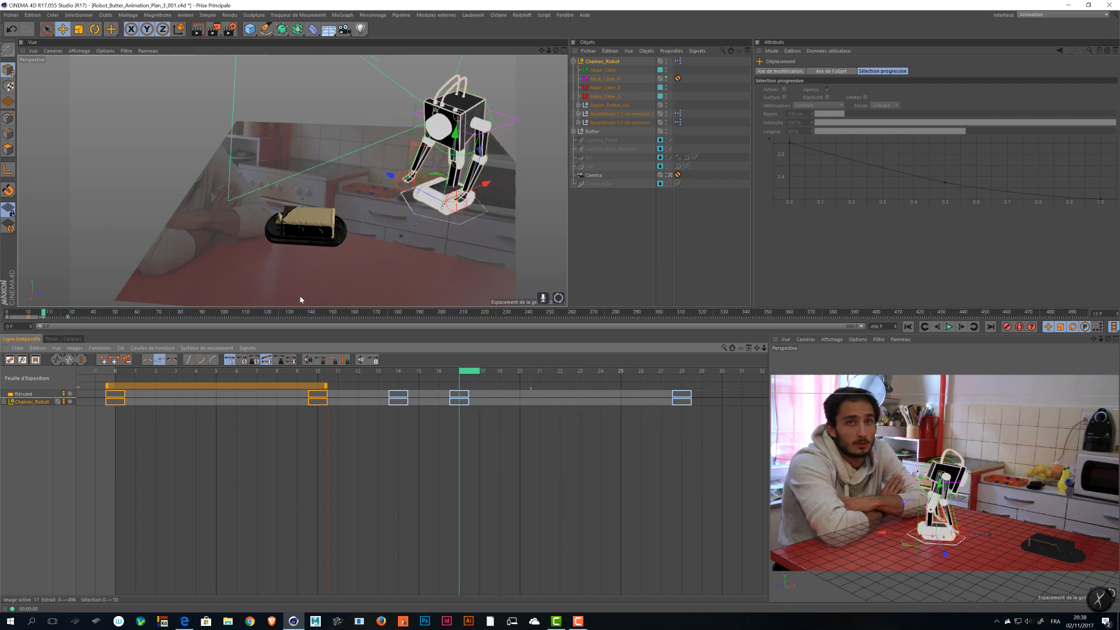
- Play back and review the robot's turn and travel to the butter dish across the keyed poses
drag(473, 374, 630, 400)
alt+right_drag(665, 403, 630, 404)
alt+middle_drag(466, 409, 374, 413)
alt+right_drag(705, 413, 683, 436)
alt+middle_drag(687, 458, 438, 459)
alt+middle_drag(574, 471, 625, 470)
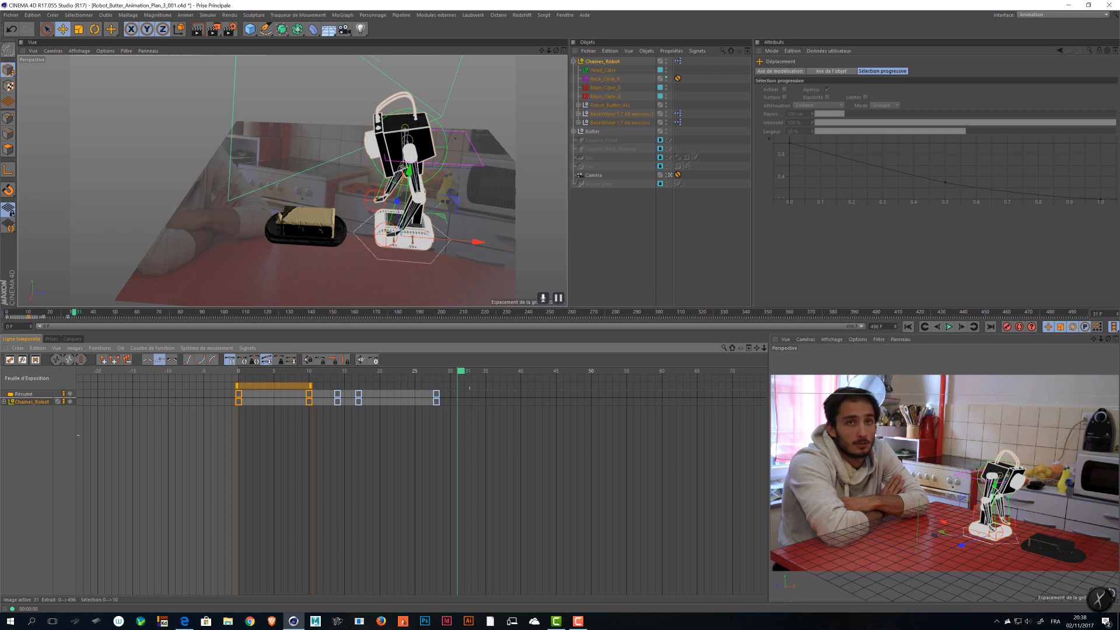
alt+right_drag(469, 435, 502, 435)
alt+middle_drag(445, 436, 539, 444)
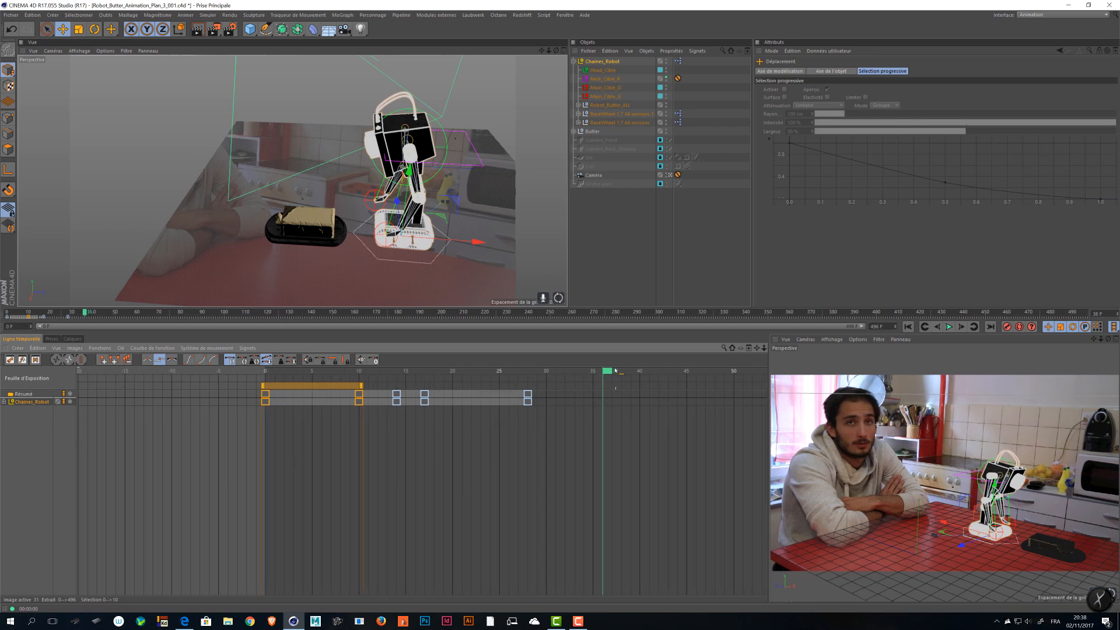
drag(615, 370, 306, 371)
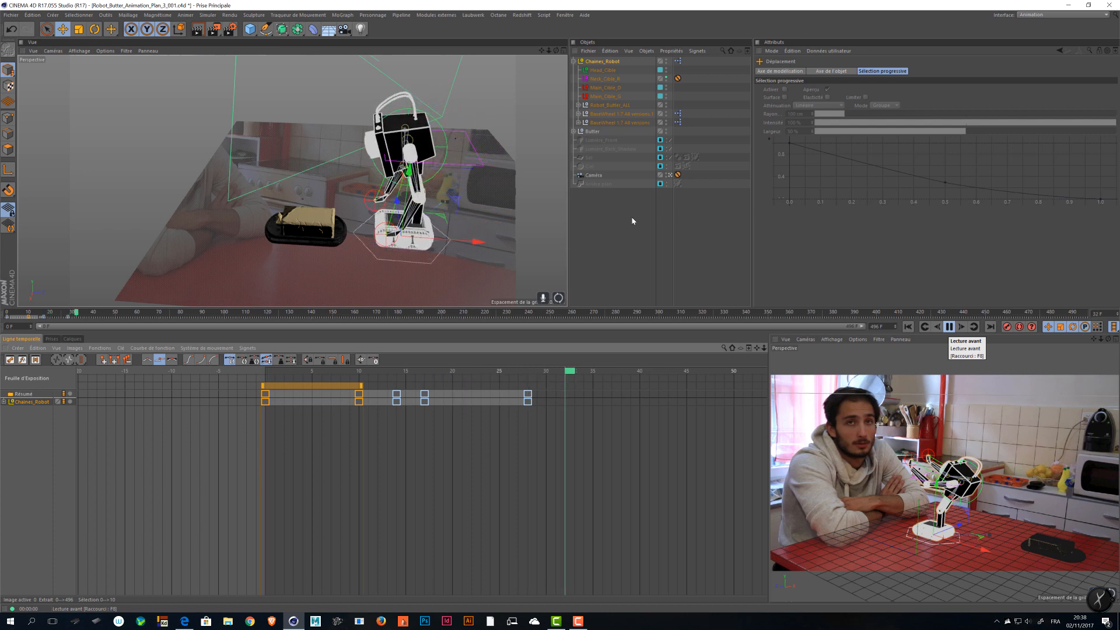
key(F8)
- Set the interpolation of all Chaines_Robot keys from frame 0 to 28 to Par étapes and check the stepped motion
drag(607, 390, 190, 426)
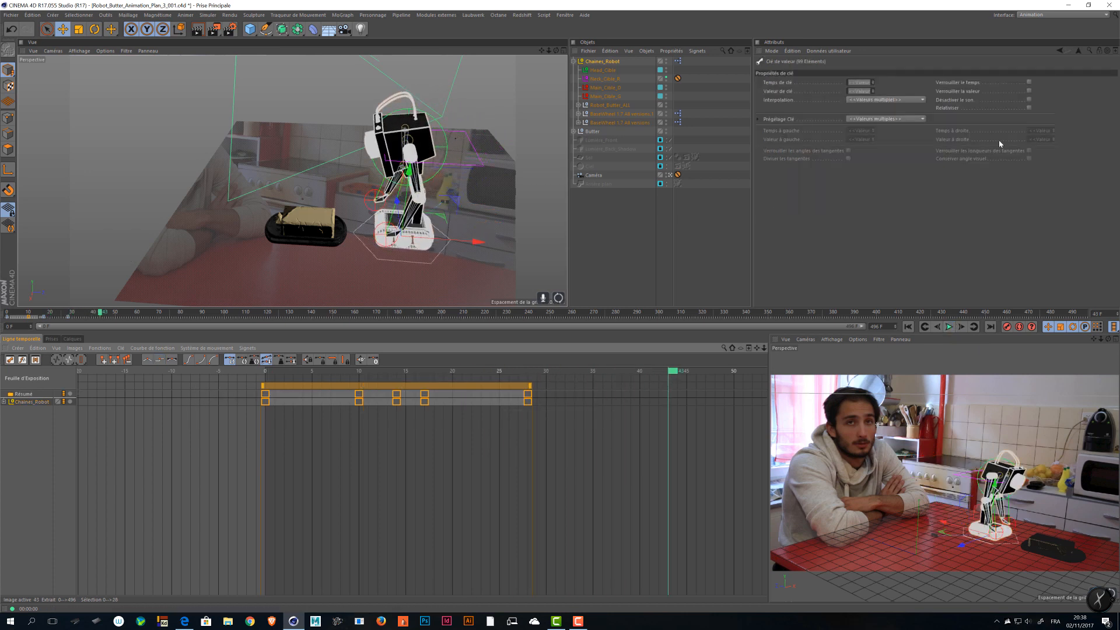
click(879, 119)
click(885, 100)
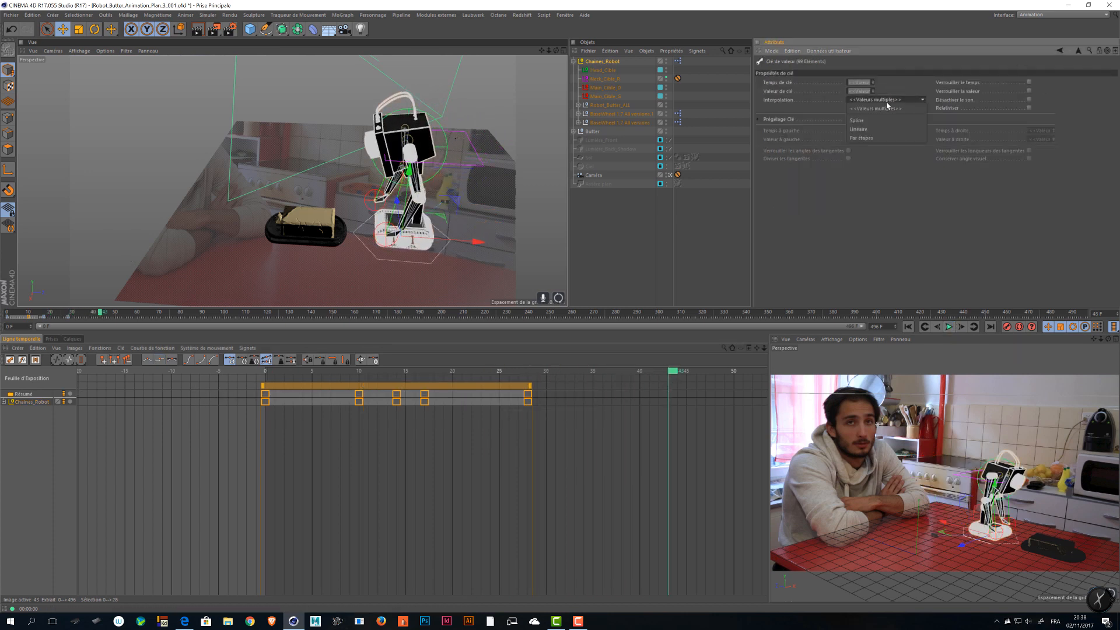
click(882, 130)
drag(653, 372, 223, 385)
drag(360, 379, 564, 361)
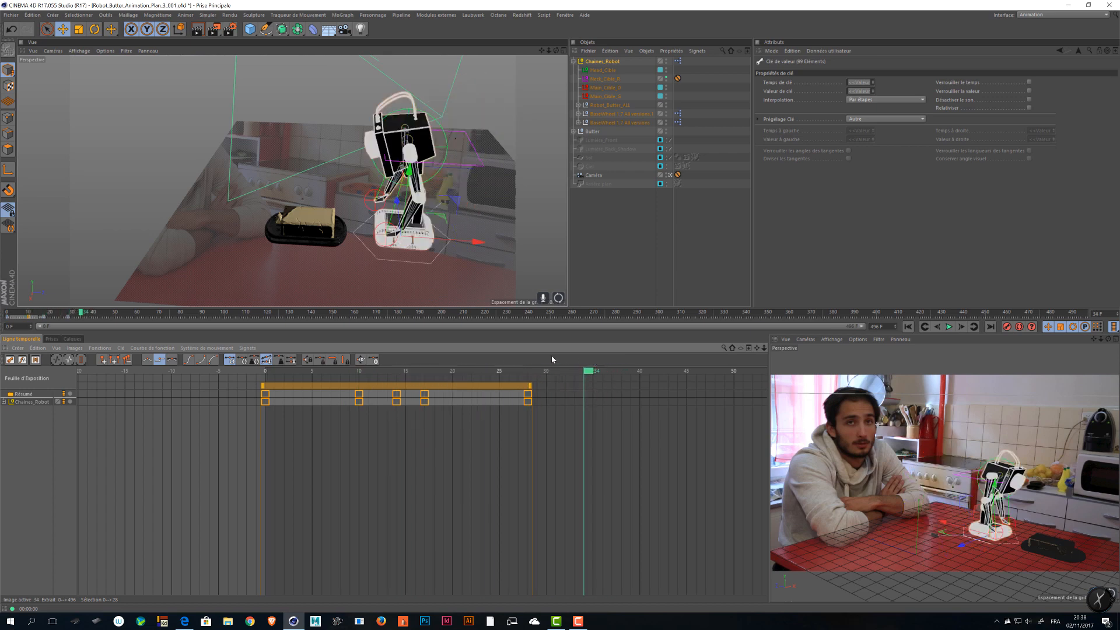
- Fine-tune Chaines_Robot's alignment with the butter dish in its frame 28 key, and save the scene
alt+drag(376, 182, 457, 198)
alt+right_drag(457, 198, 479, 214)
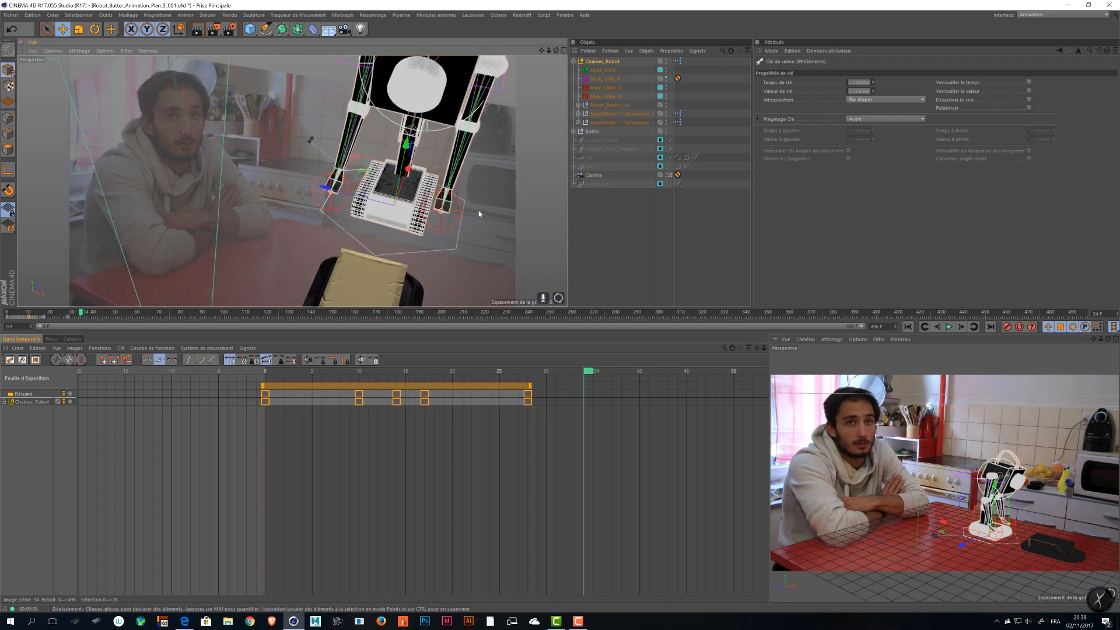
alt+drag(479, 214, 530, 233)
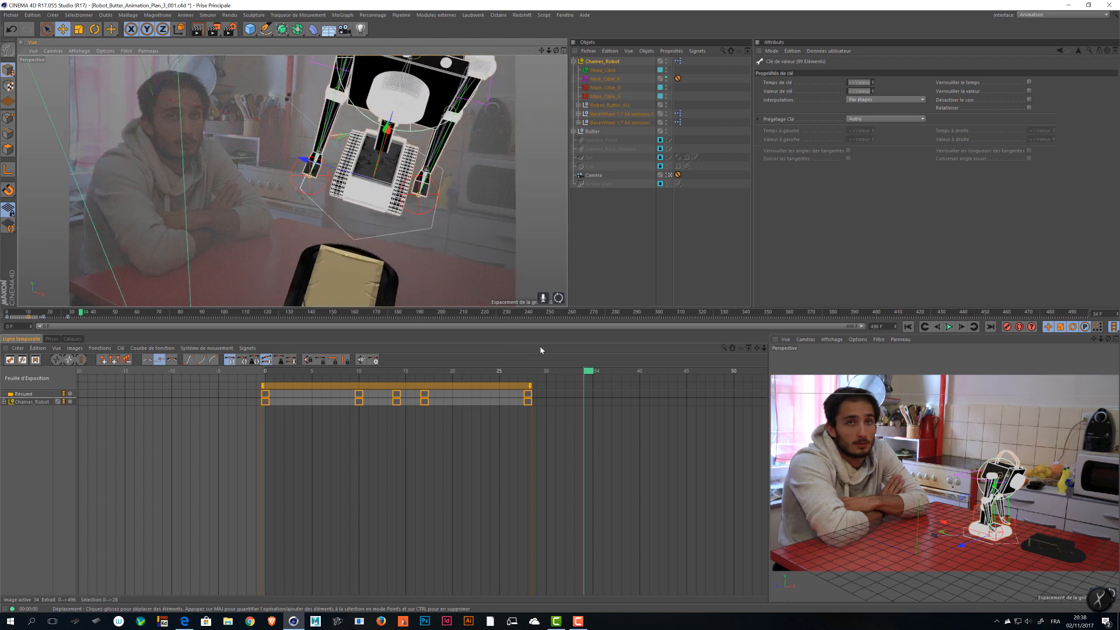
click(525, 371)
alt+drag(339, 244, 352, 168)
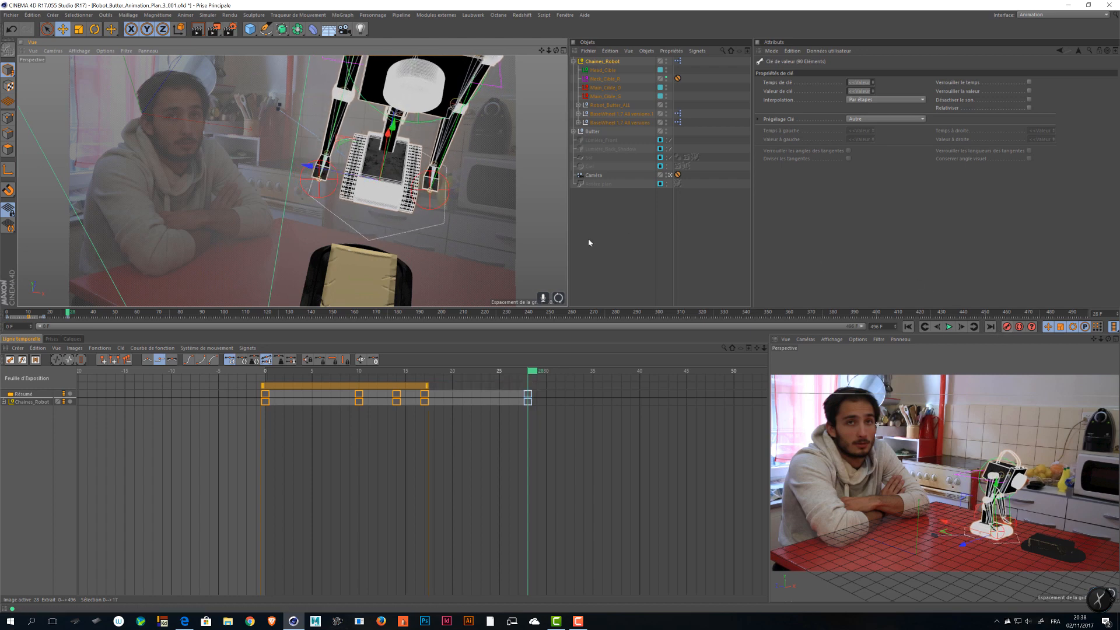
alt+drag(294, 133, 459, 108)
click(584, 477)
key(ctrl+s)
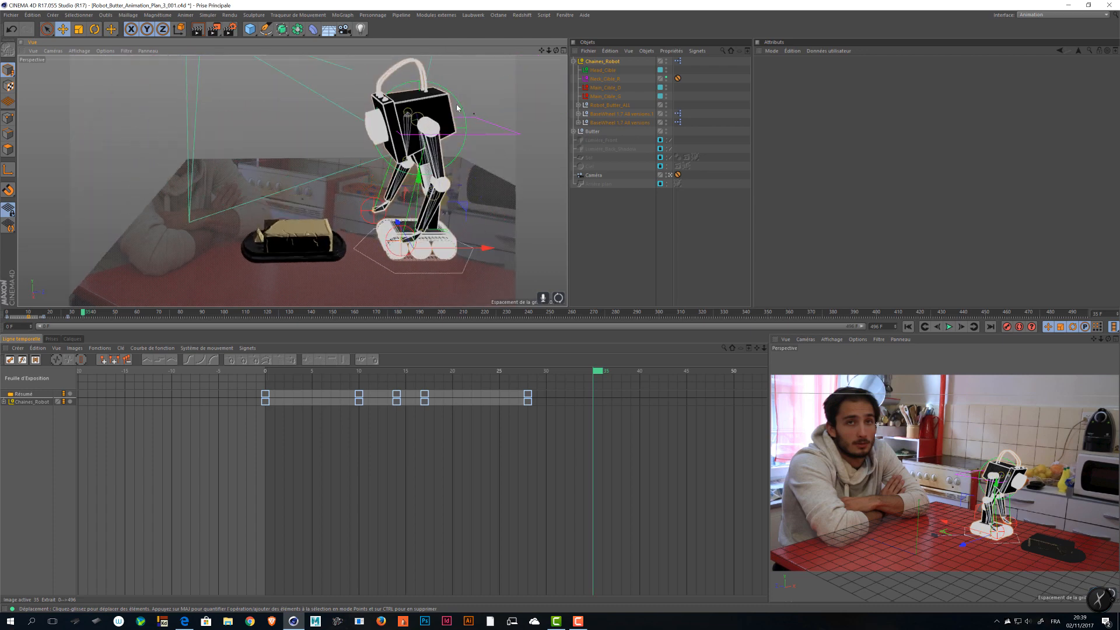
- Record a holding key for Head_Cible at frame 32
click(440, 113)
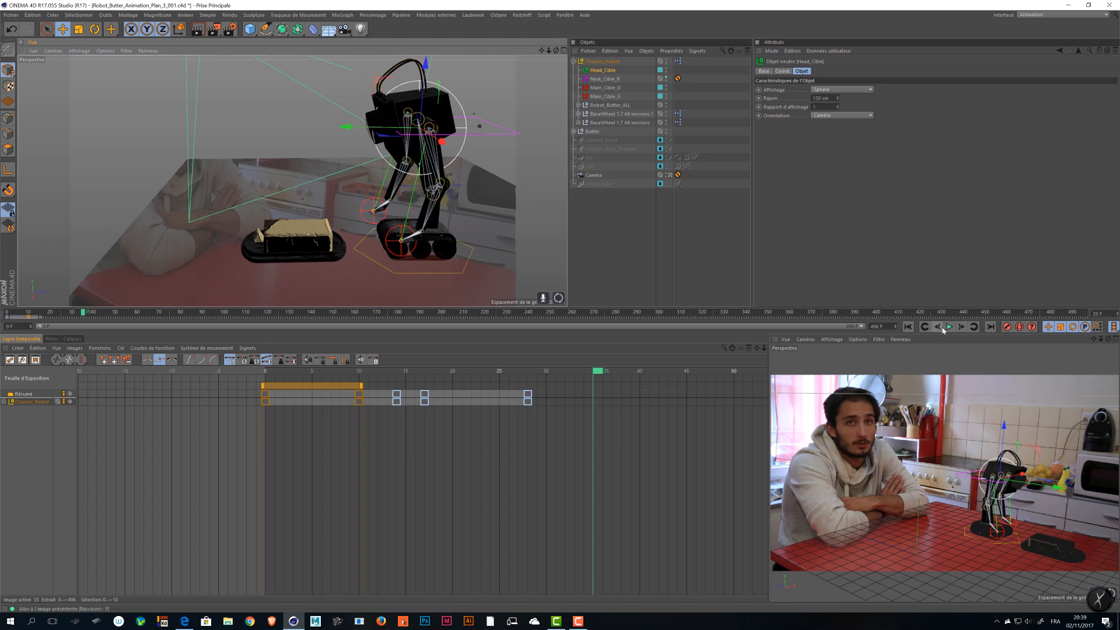
drag(595, 372, 462, 376)
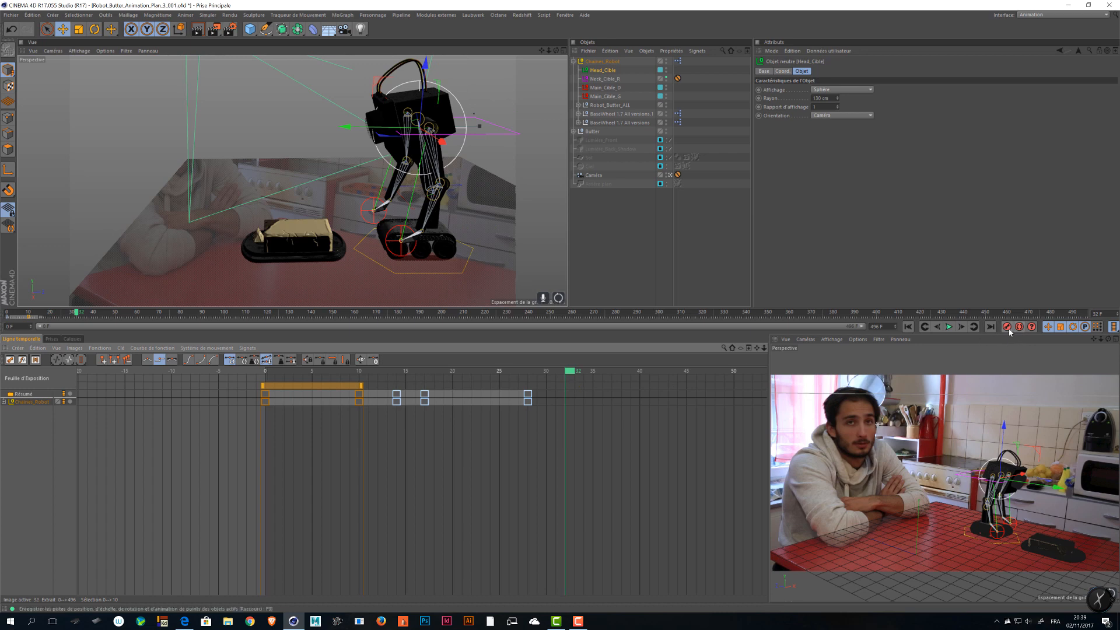
mouse_move(569, 378)
mouse_down()
mouse_move(523, 370)
mouse_move(589, 368)
mouse_up()
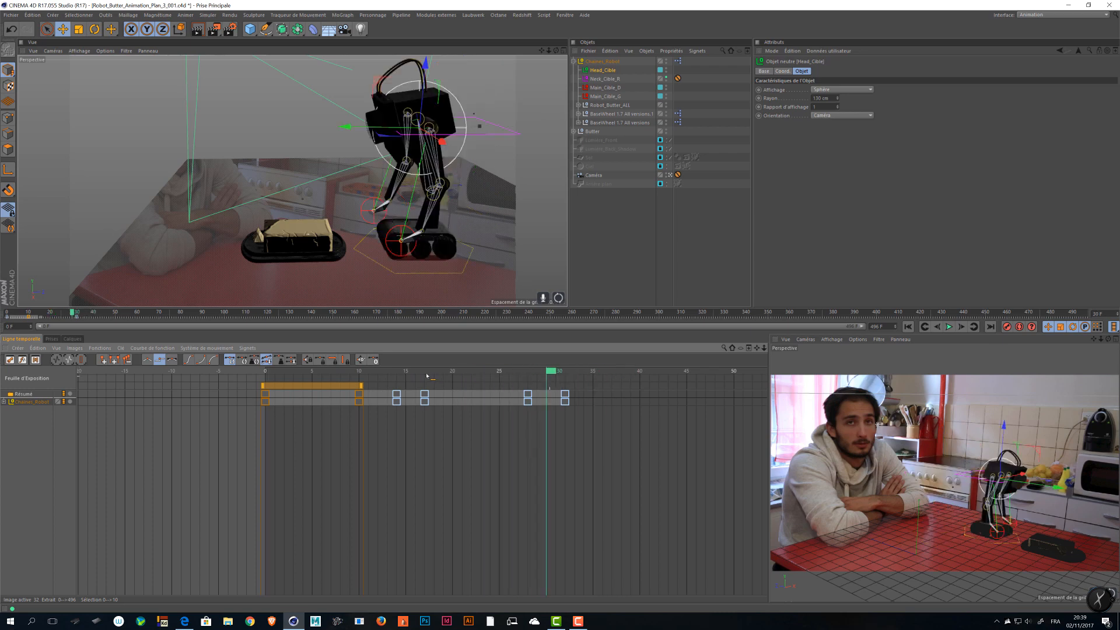
drag(427, 377, 573, 385)
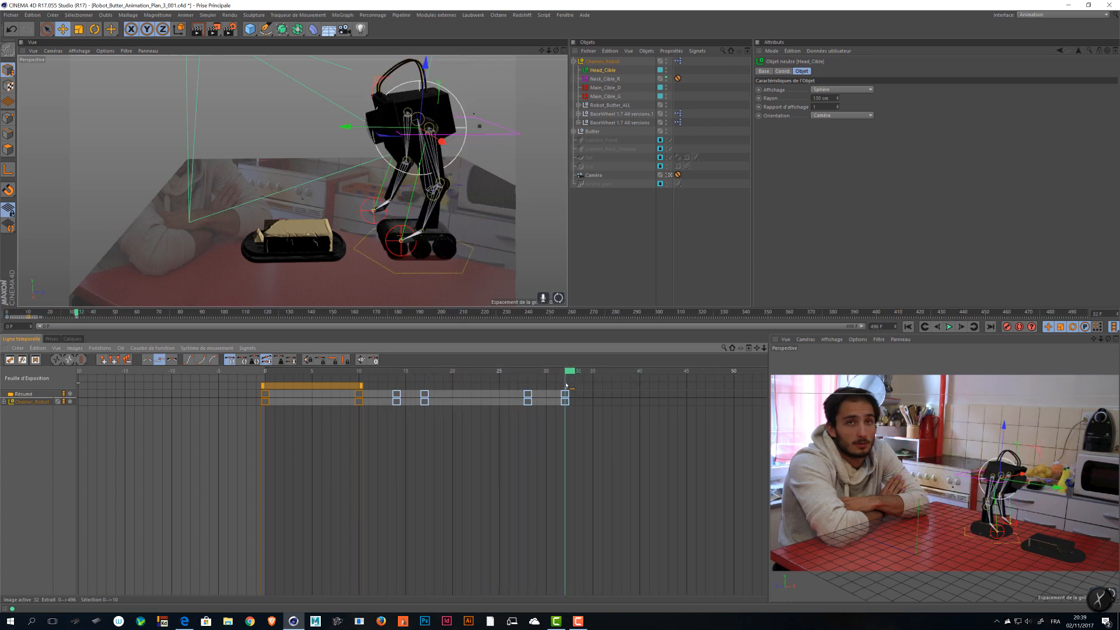
- Lean the robot's head down toward the butter with Head_Cible at frame 36 and record the key
mouse_move(376, 87)
mouse_down()
mouse_move(388, 87)
mouse_move(375, 91)
mouse_up()
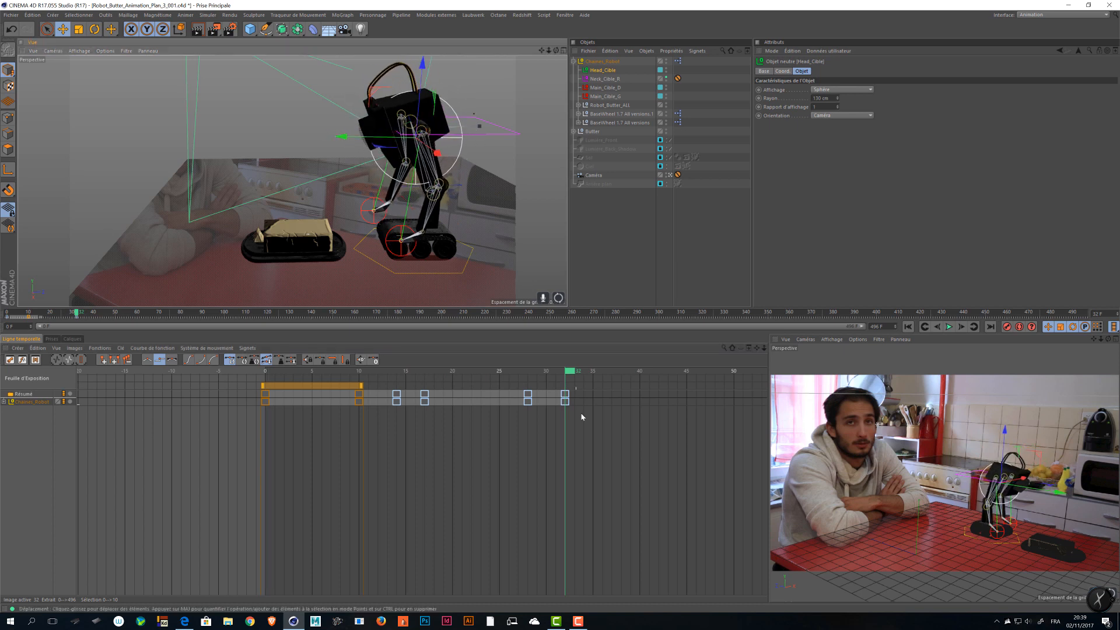
drag(570, 375, 610, 375)
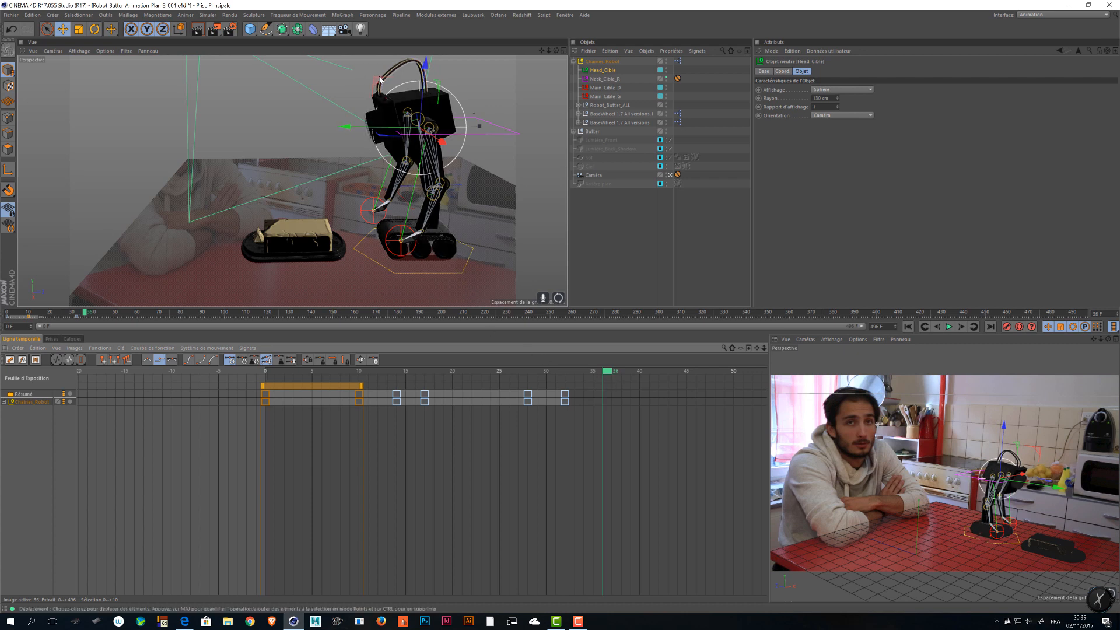
drag(379, 80, 401, 125)
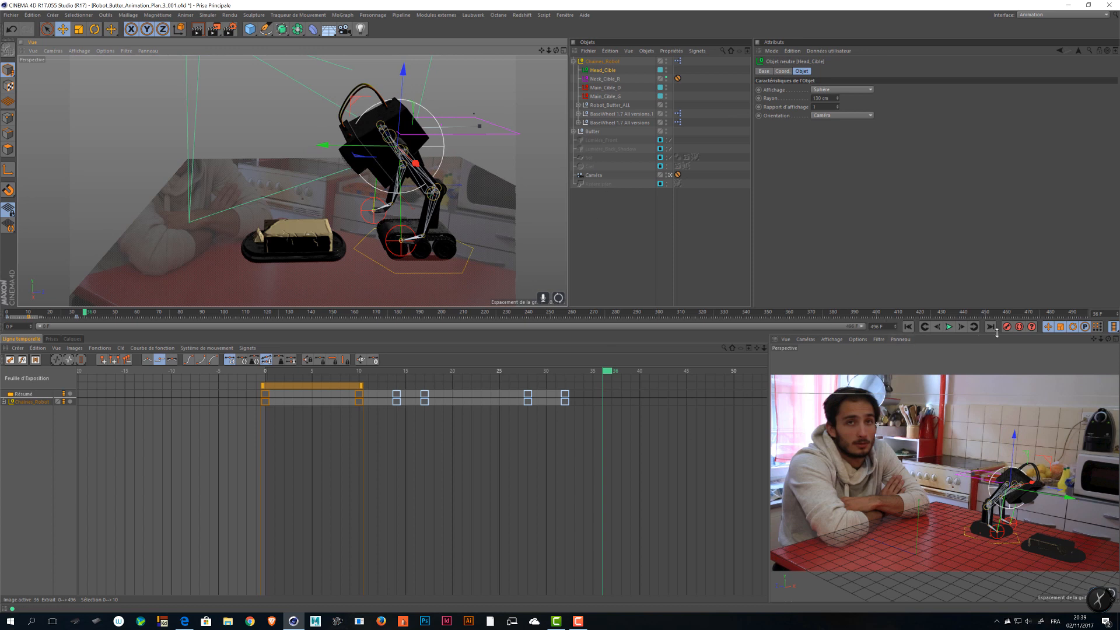
click(600, 88)
shift+click(609, 105)
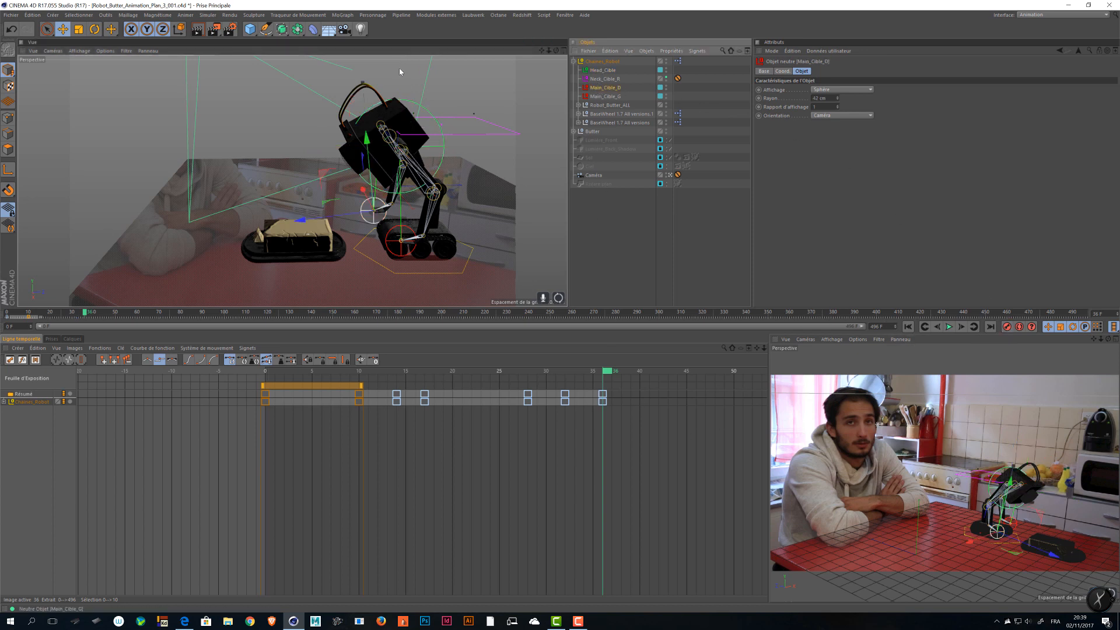
click(564, 372)
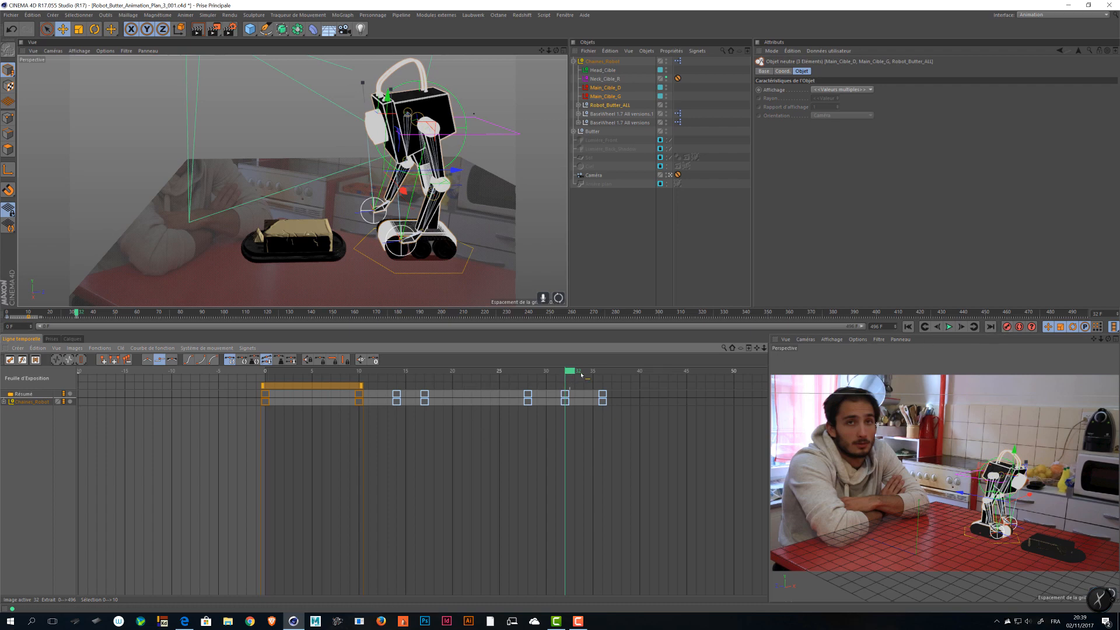
click(604, 371)
drag(415, 166, 379, 139)
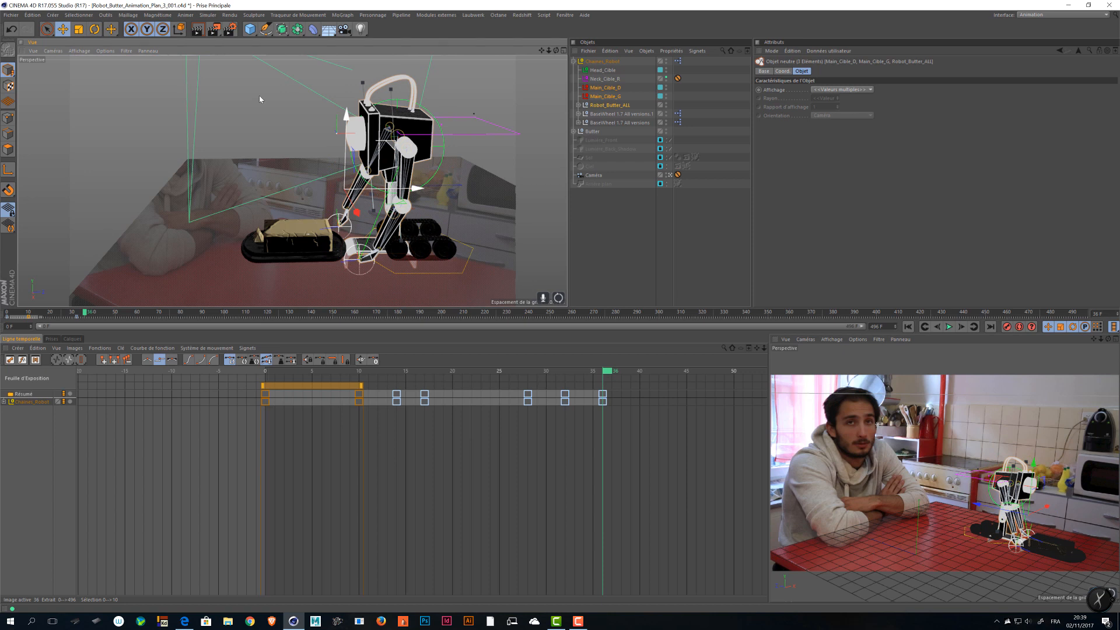
key(ctrl+z)
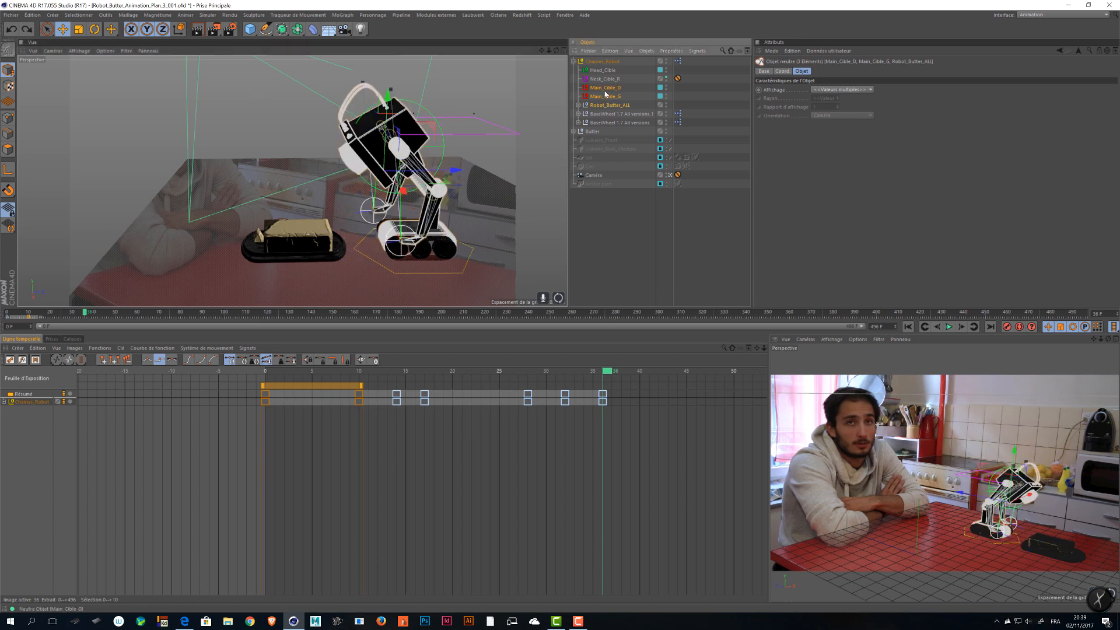
- Record keys for both hand targets, Main_Cible_D and Main_Cible_G, at frame 32
click(605, 91)
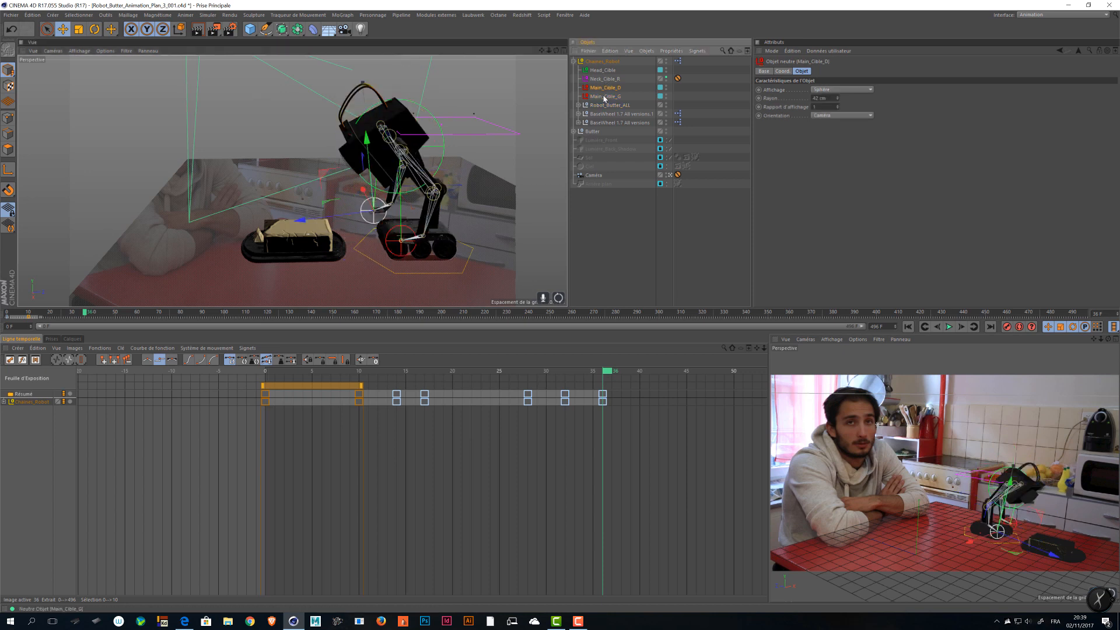
ctrl+click(605, 96)
drag(605, 372, 565, 374)
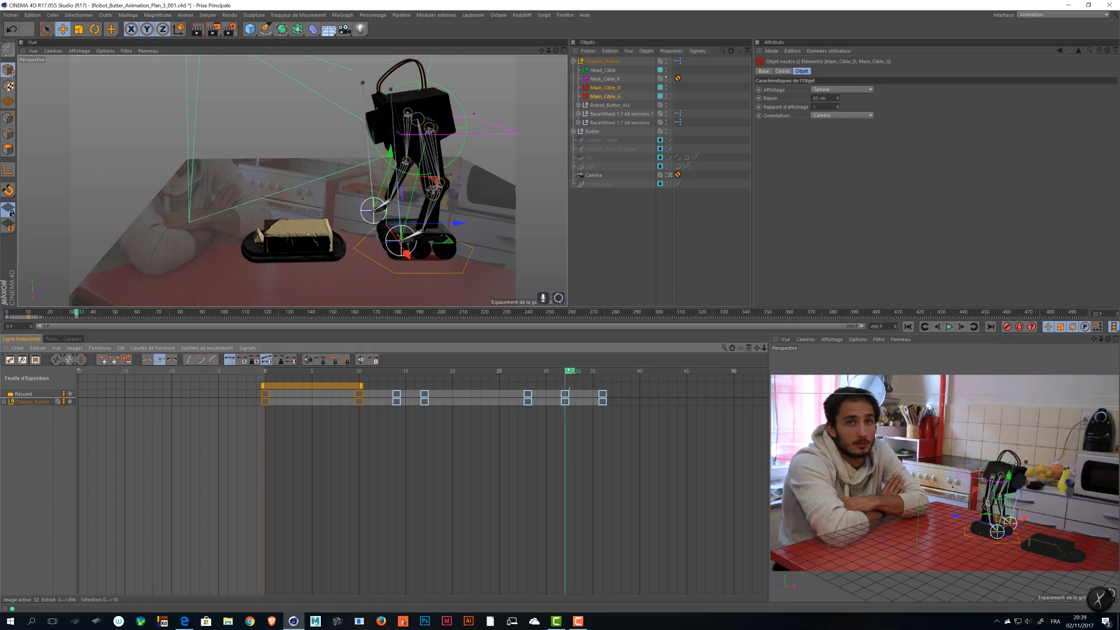
mouse_move(598, 371)
mouse_down()
mouse_move(583, 372)
mouse_move(603, 372)
mouse_up()
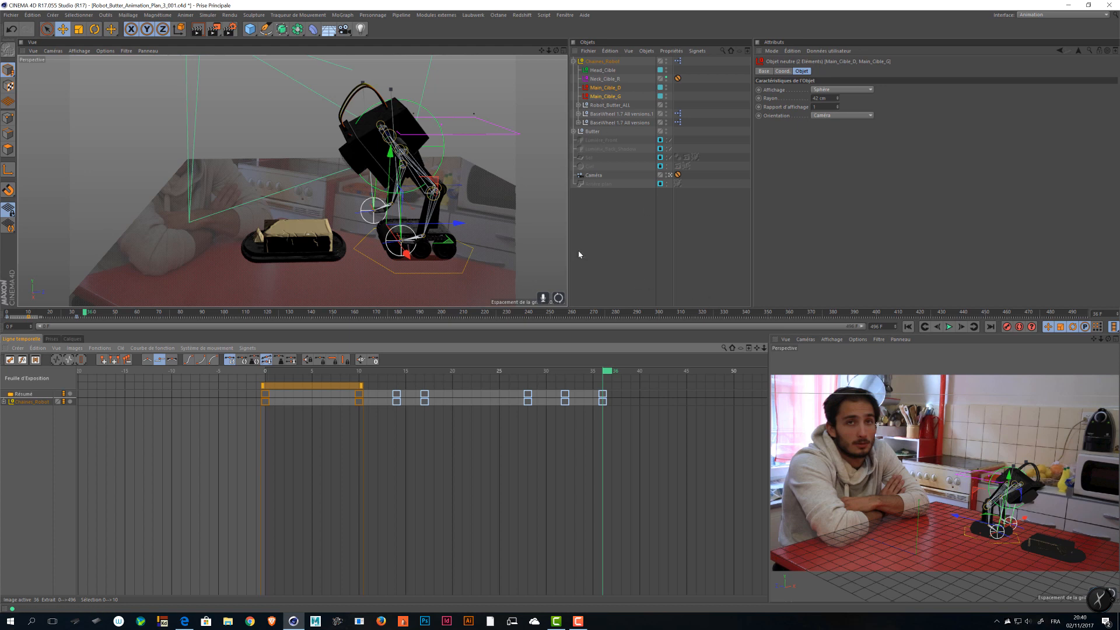
- Try to move both hand targets forward to the butter dish at frame 36, checking their placement from behind the robot
drag(435, 186, 382, 196)
alt+drag(338, 234, 360, 297)
alt+right_drag(364, 240, 407, 236)
alt+drag(406, 236, 354, 201)
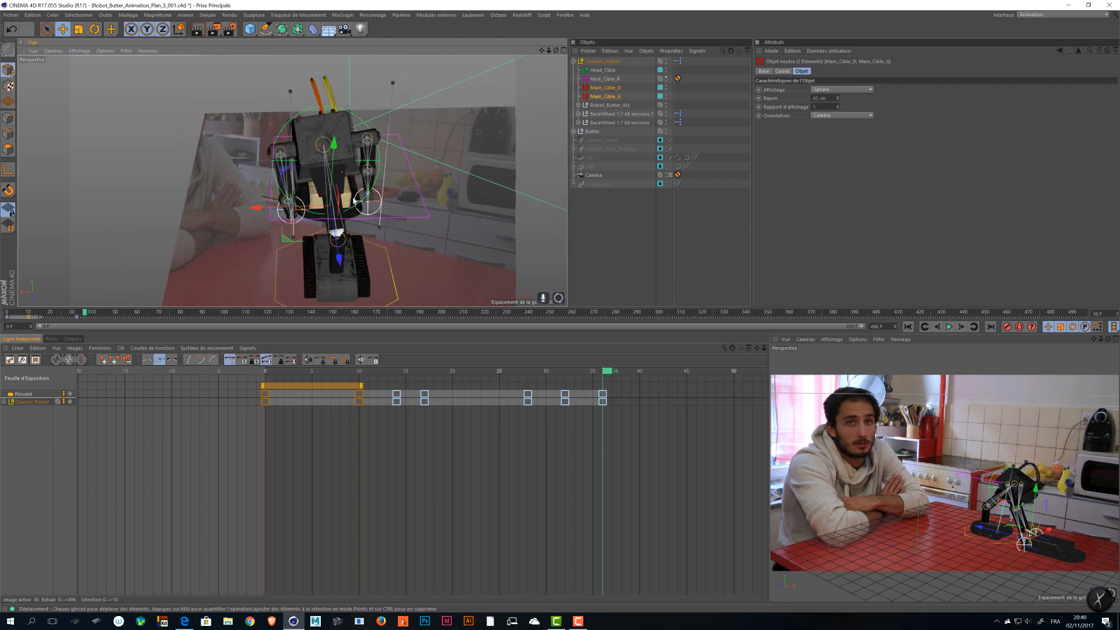
click(379, 170)
alt+drag(252, 117, 242, 135)
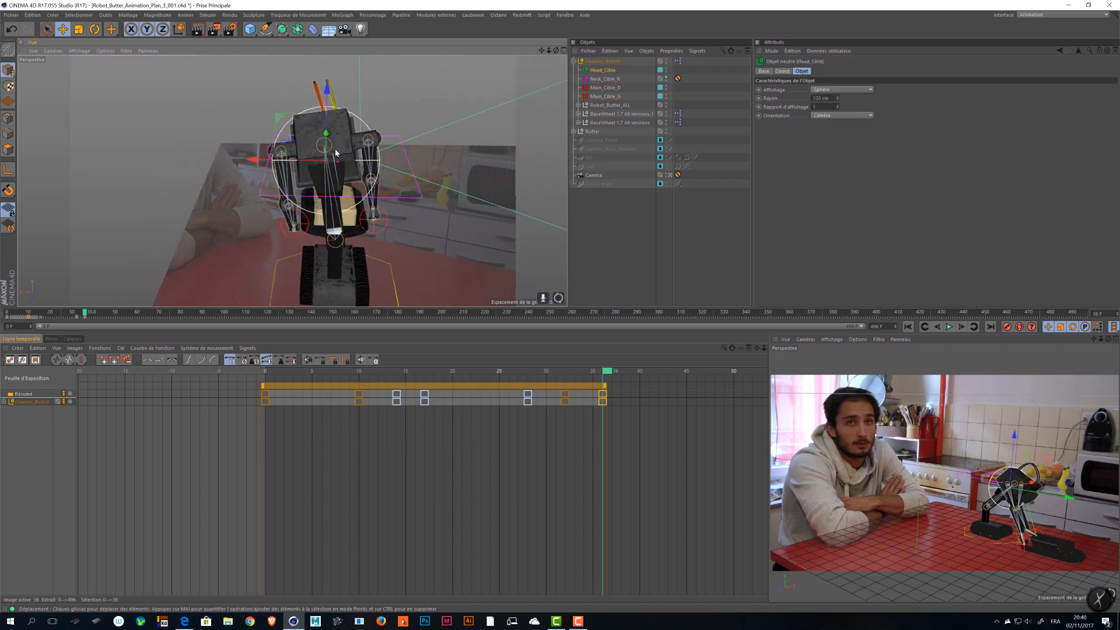
- Expand the Chaines_Robot hierarchy and Head_Cible's position tracks in the timeline, and display them as F-curves
click(4, 402)
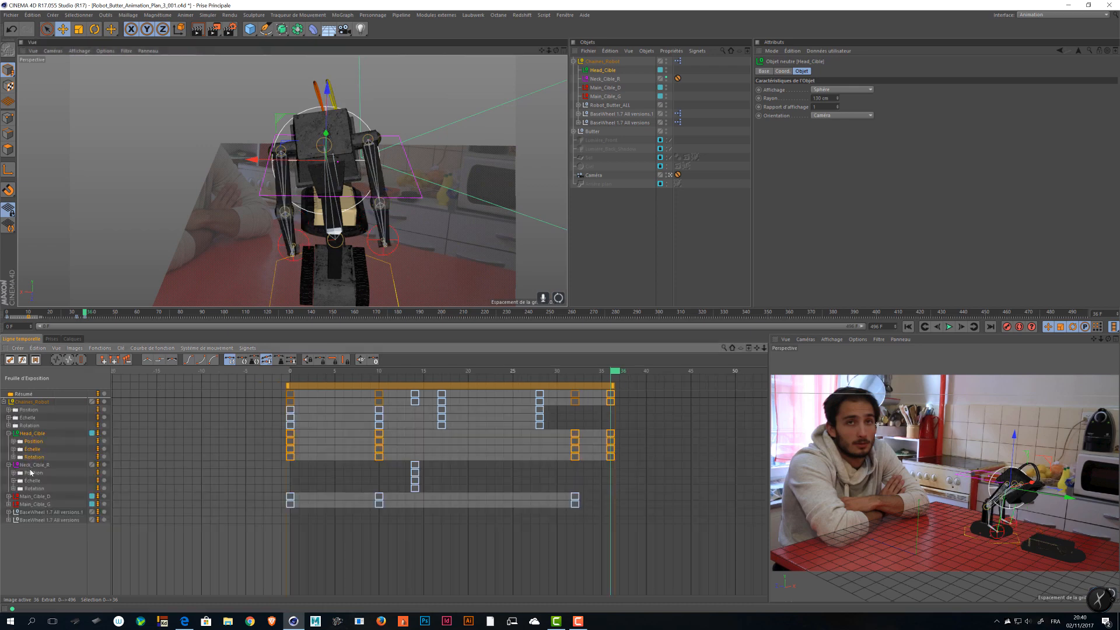
click(33, 443)
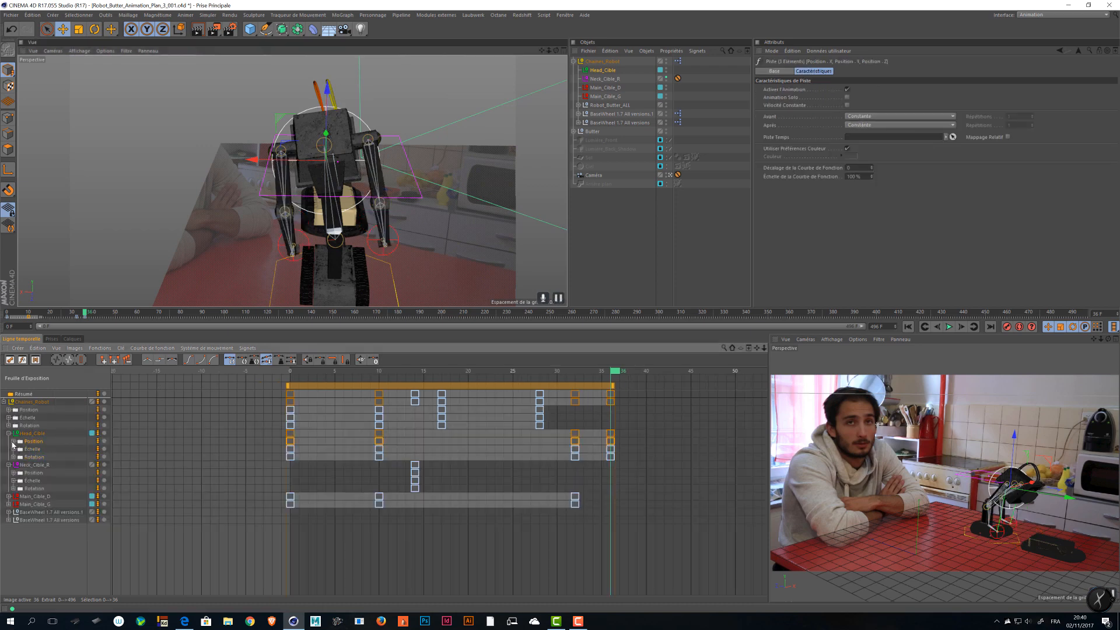
click(13, 441)
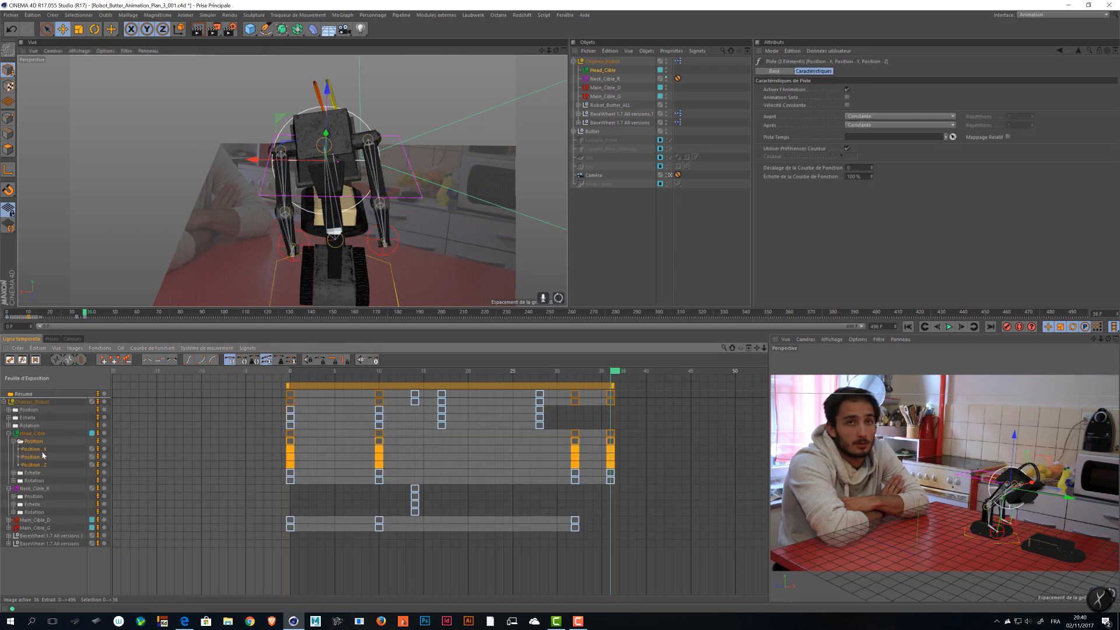
click(35, 361)
click(23, 361)
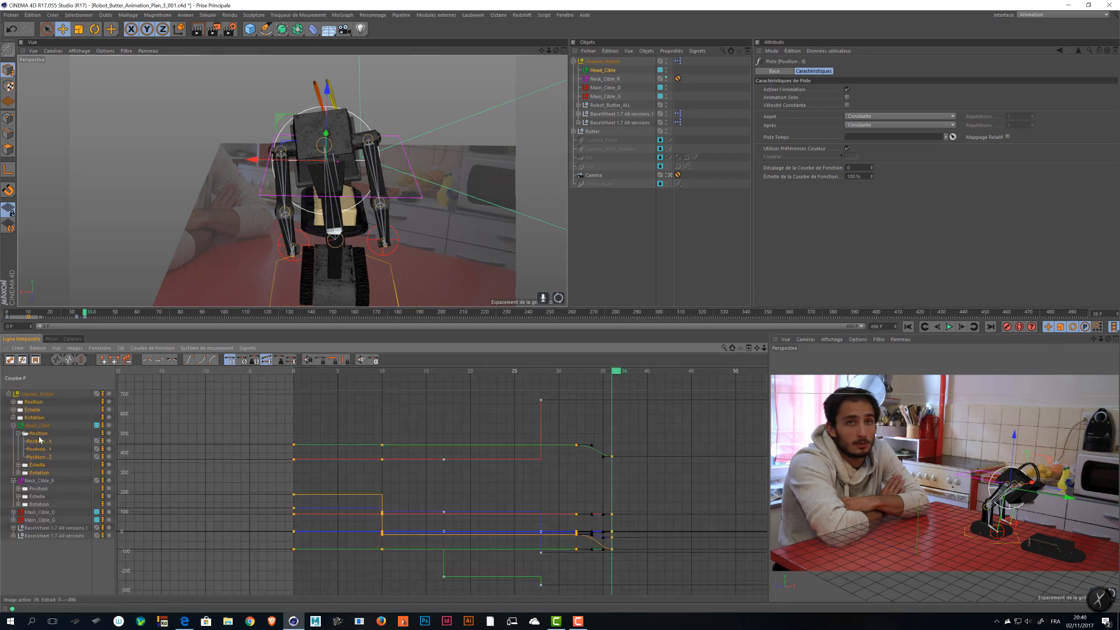
- Examine the Neck_Cible_B and Head_Cible curves, checking the keys of Head_Cible's Position Z track
click(39, 481)
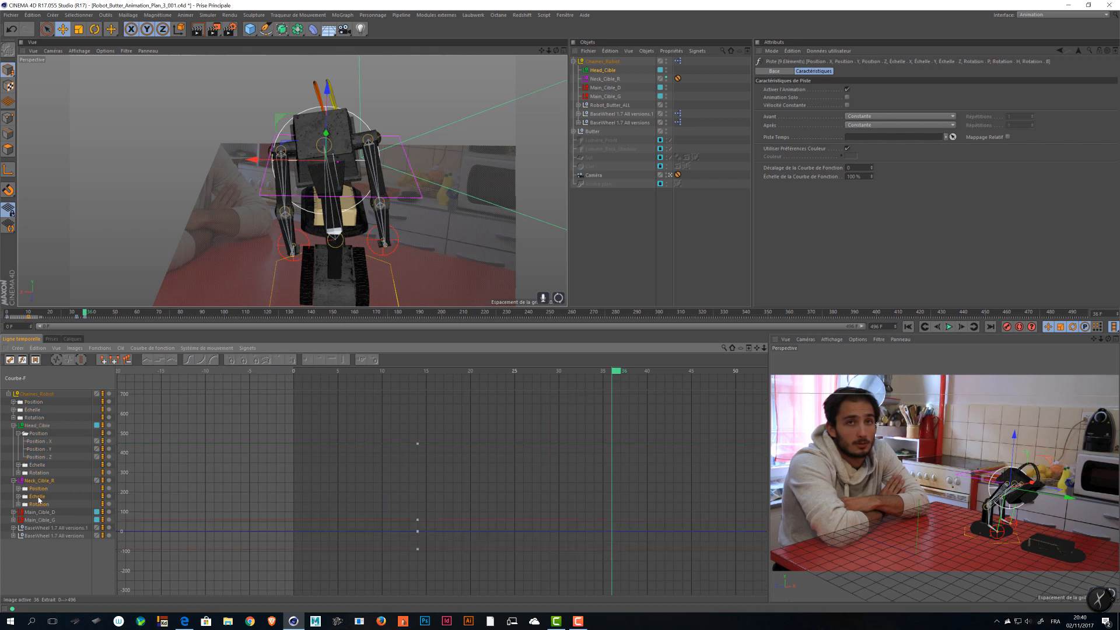
click(39, 438)
click(40, 450)
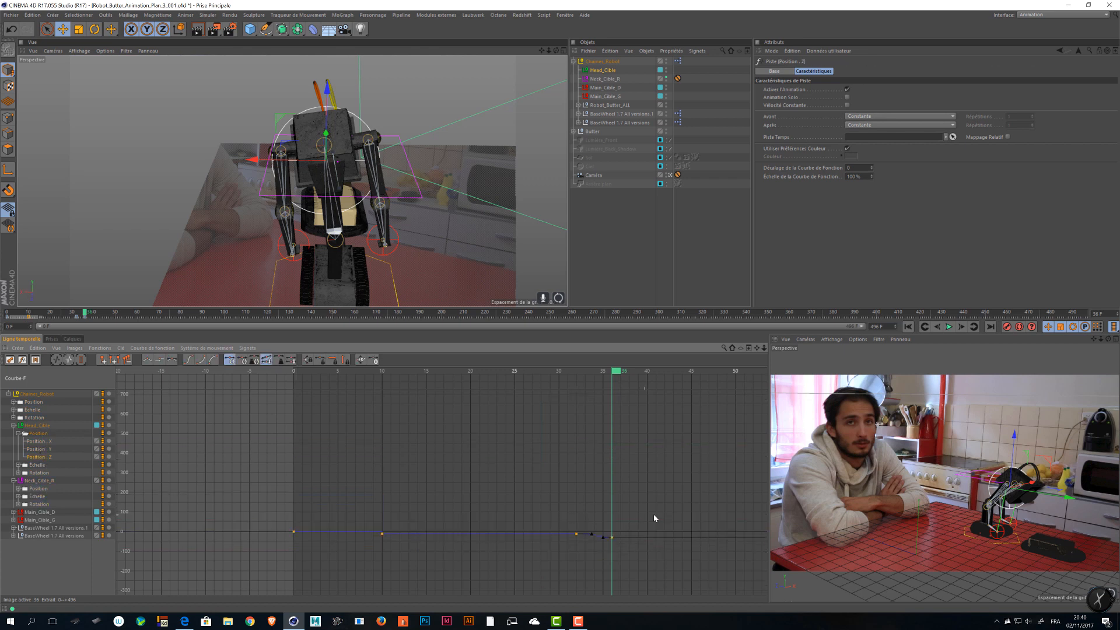
drag(309, 538, 264, 543)
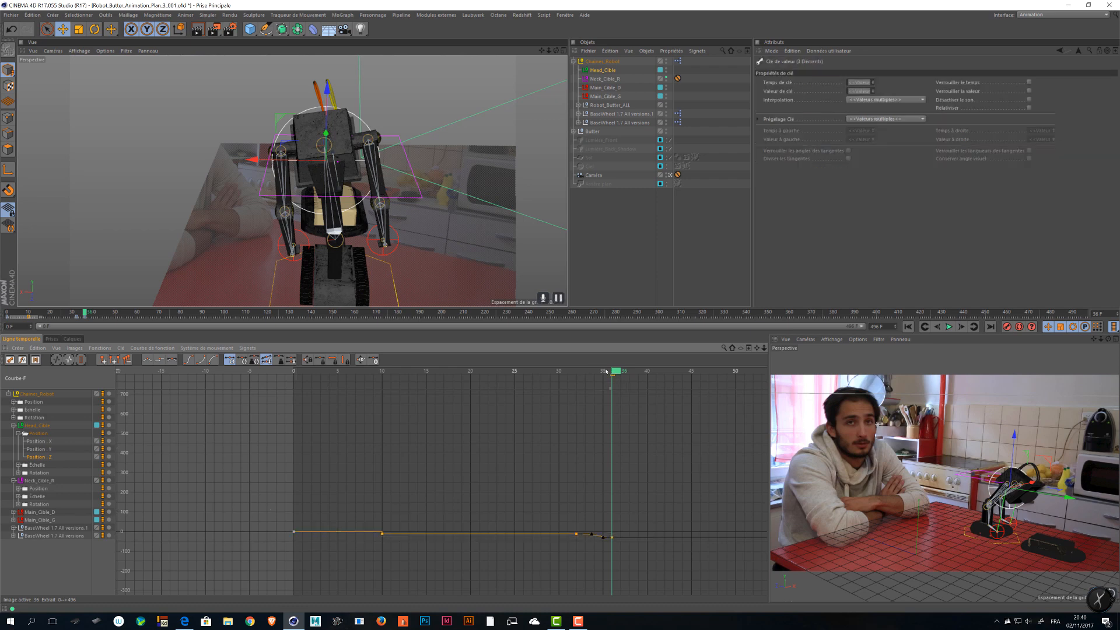
drag(606, 371, 533, 371)
drag(709, 468, 206, 546)
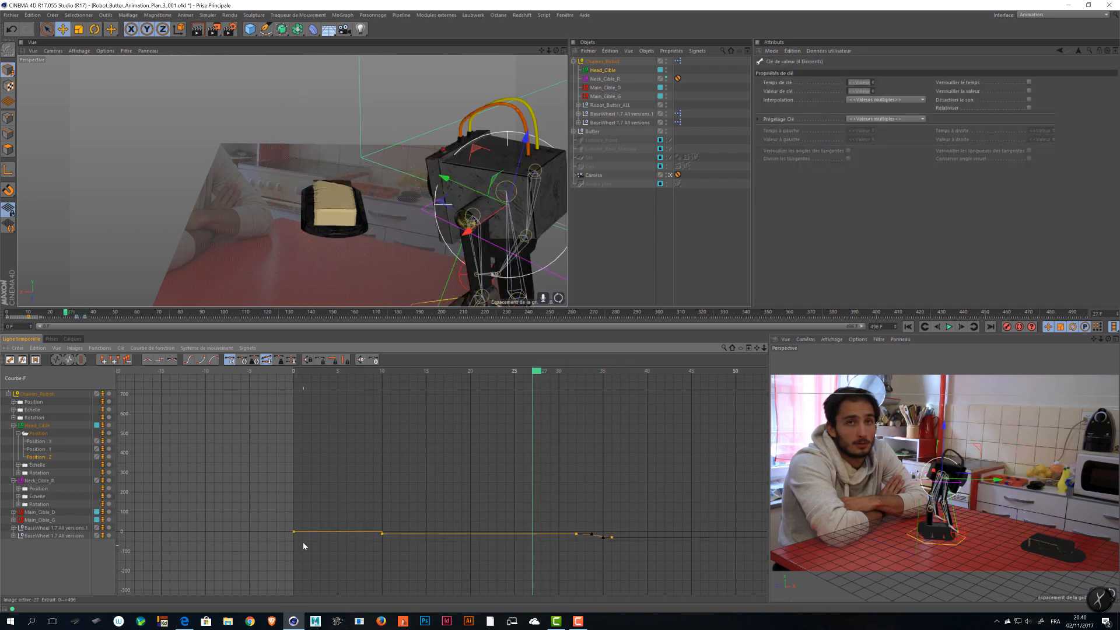
click(176, 445)
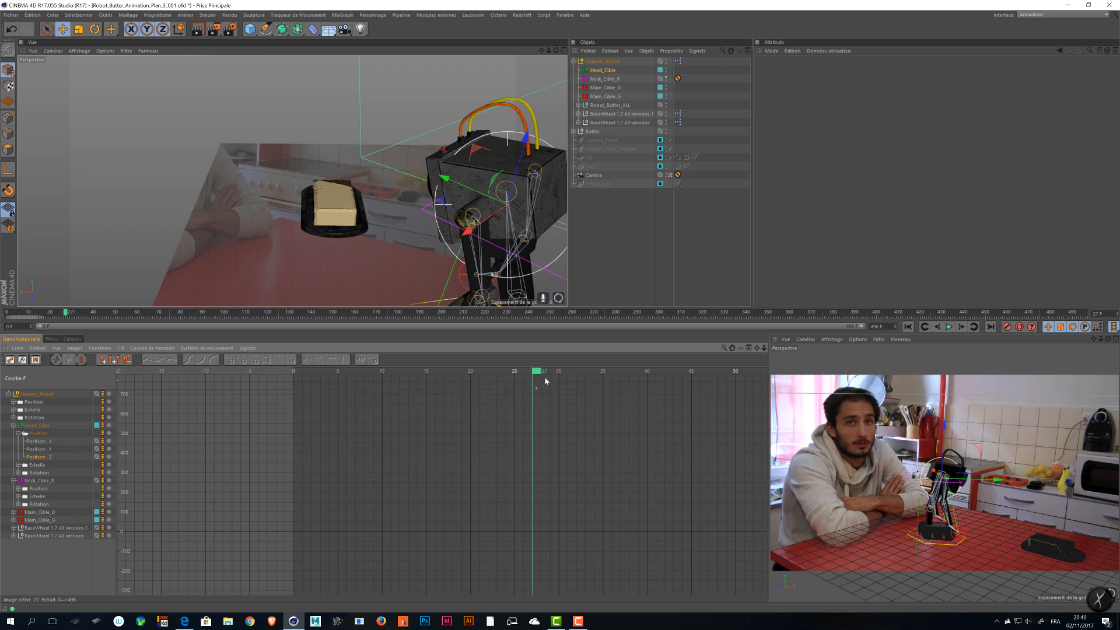
- Inspect the robot's lean between frames 27 and 35 from the top view
drag(537, 373, 591, 385)
alt+drag(458, 135, 458, 201)
click(563, 50)
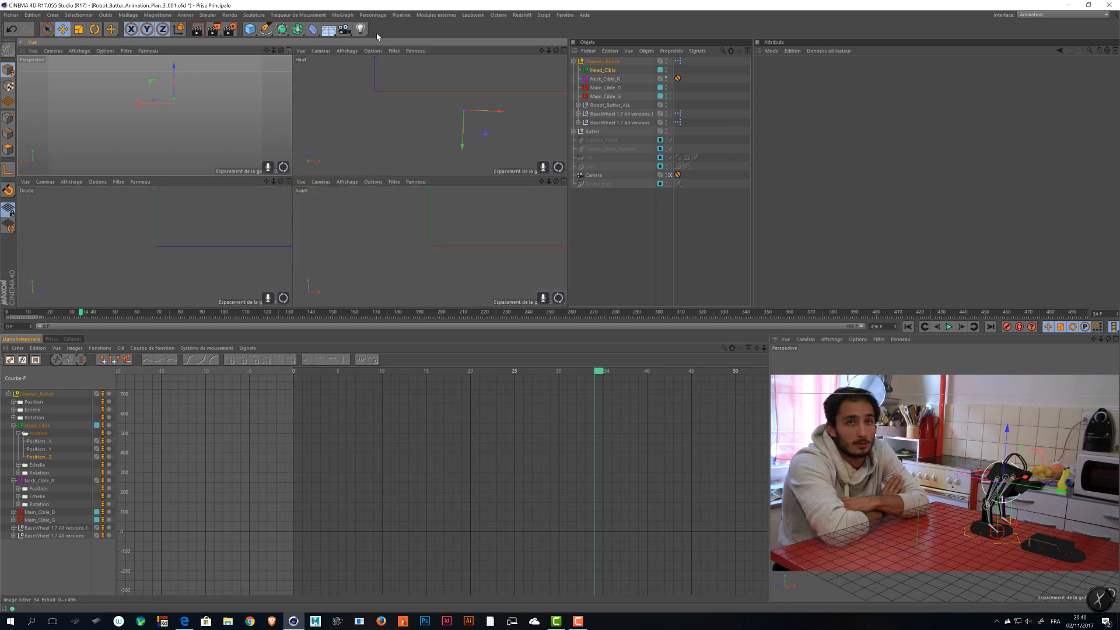
click(564, 50)
scroll(418, 220, up, 5)
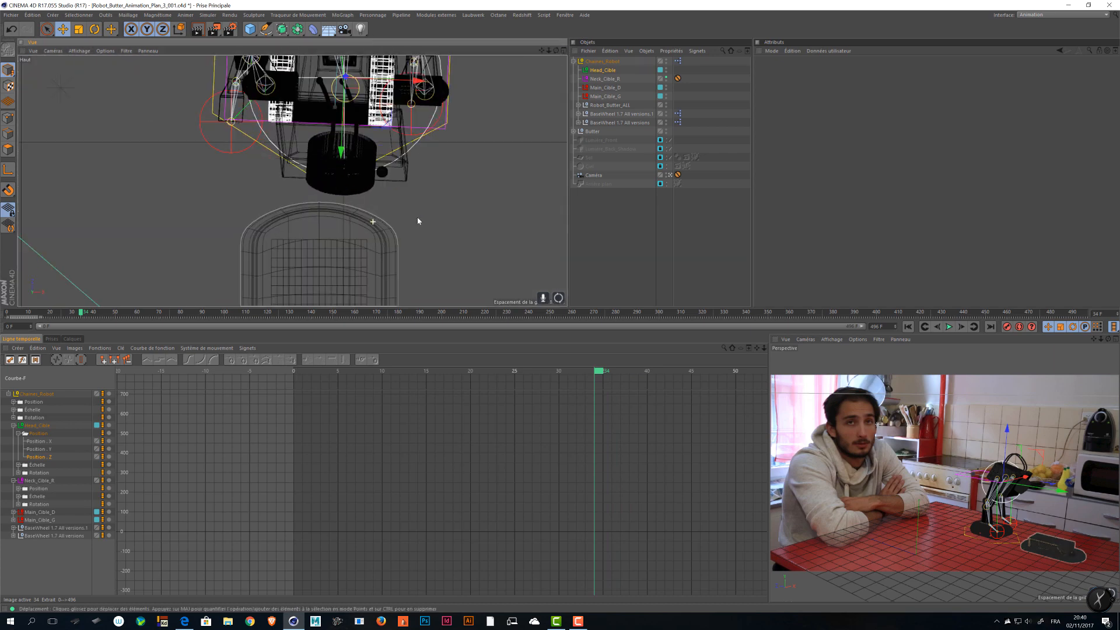
alt+middle_drag(418, 220, 413, 278)
scroll(413, 278, down, 3)
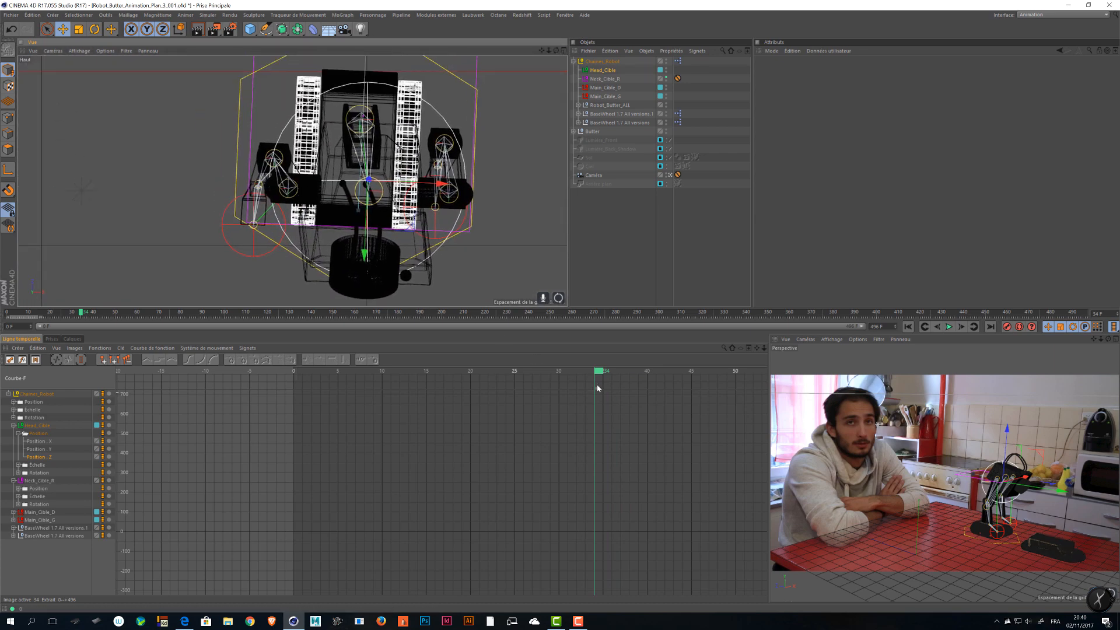
mouse_move(598, 371)
mouse_down()
mouse_move(407, 372)
mouse_move(635, 373)
mouse_move(605, 375)
mouse_up()
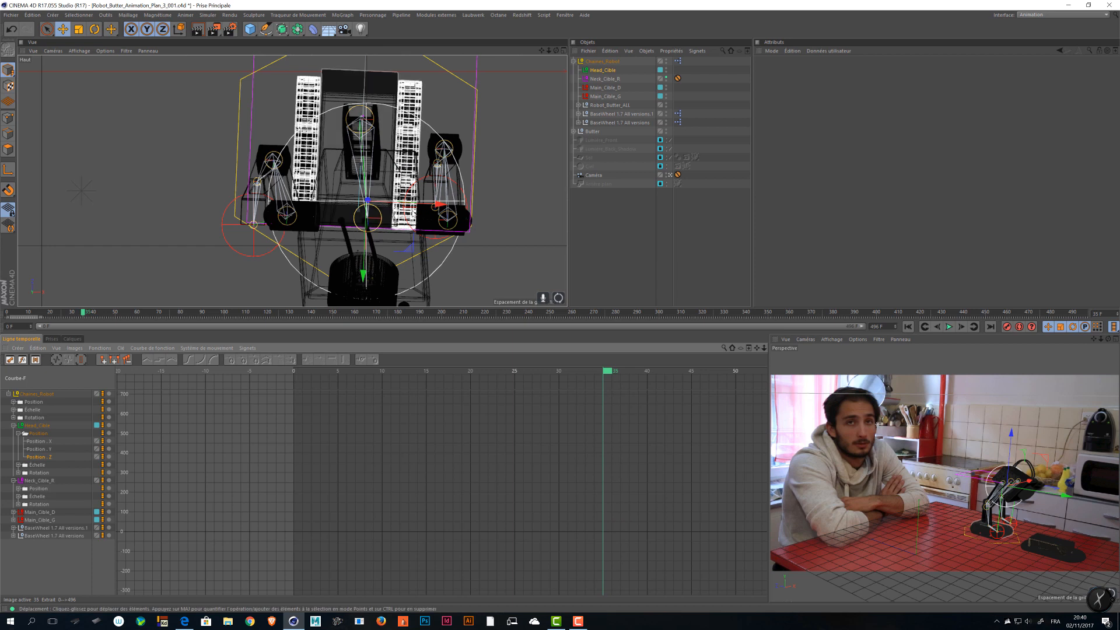
- Try to raise the frame 36 key on Head_Cible's Position X curve
click(49, 442)
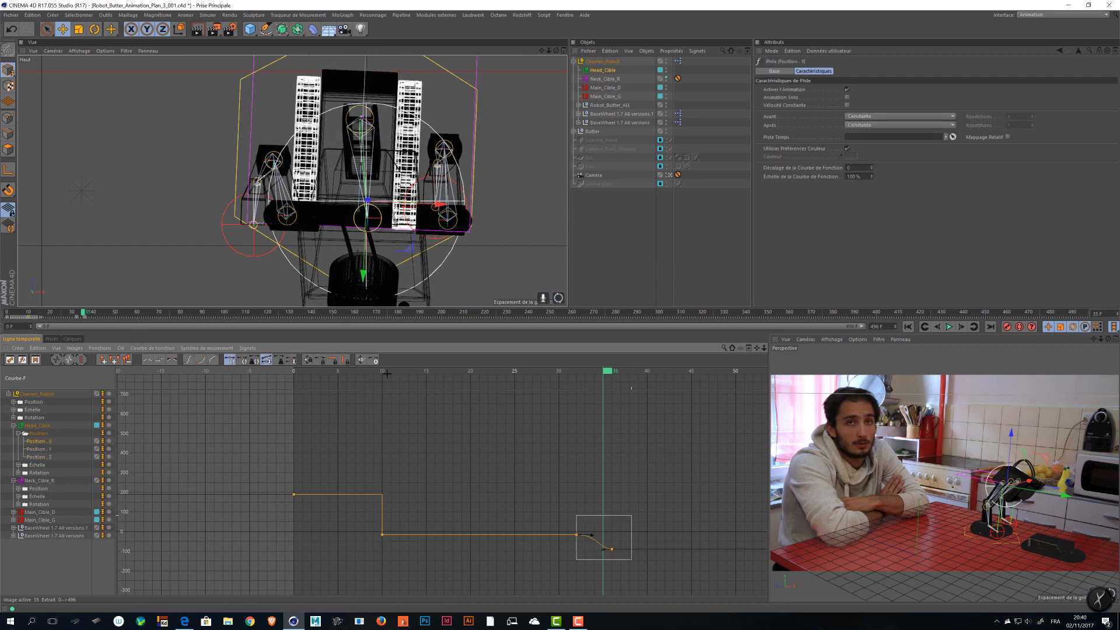
mouse_move(632, 515)
mouse_down()
mouse_move(611, 543)
mouse_move(610, 517)
mouse_up()
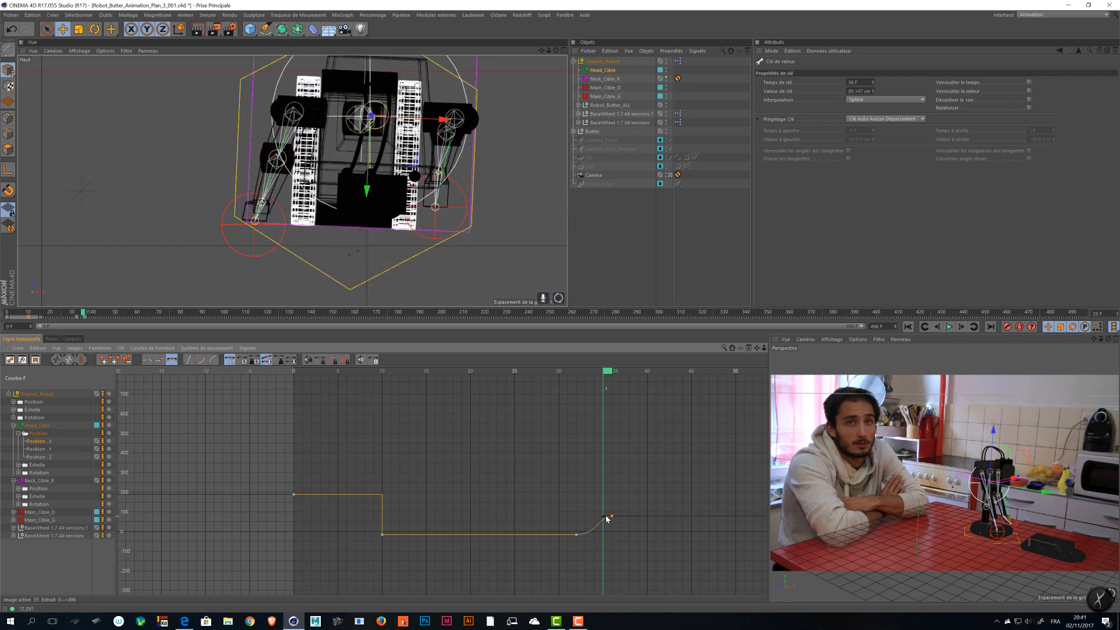
key(ctrl+z)
key(ctrl+z)
key(ctrl+z)
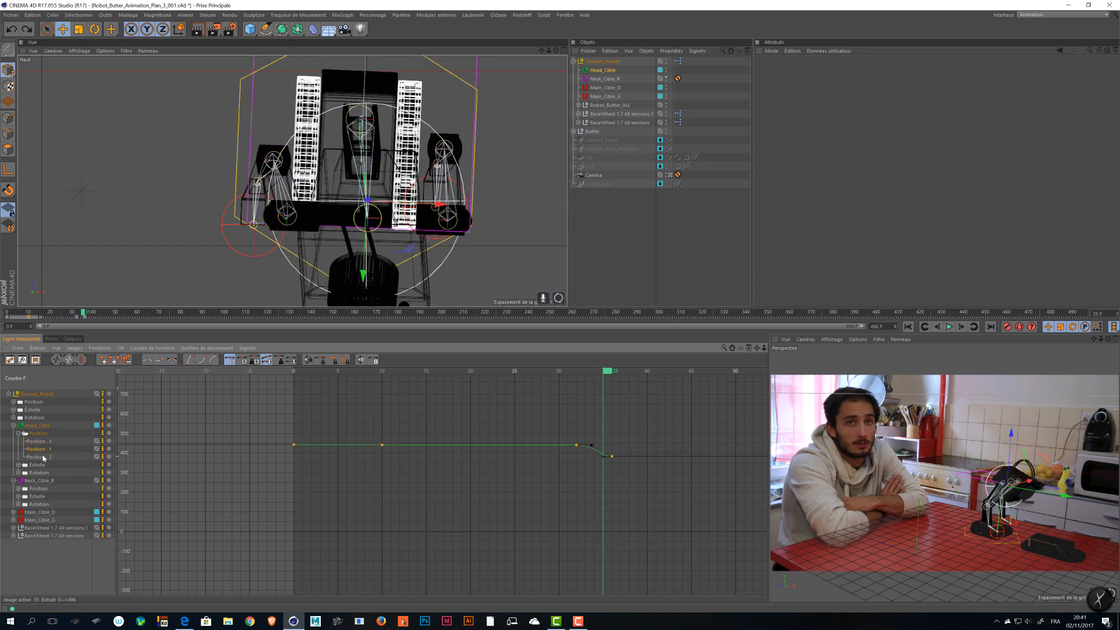
- Delete all keys on Head_Cible's Position Z track and scrub the time to check the pose at frame 33
click(42, 457)
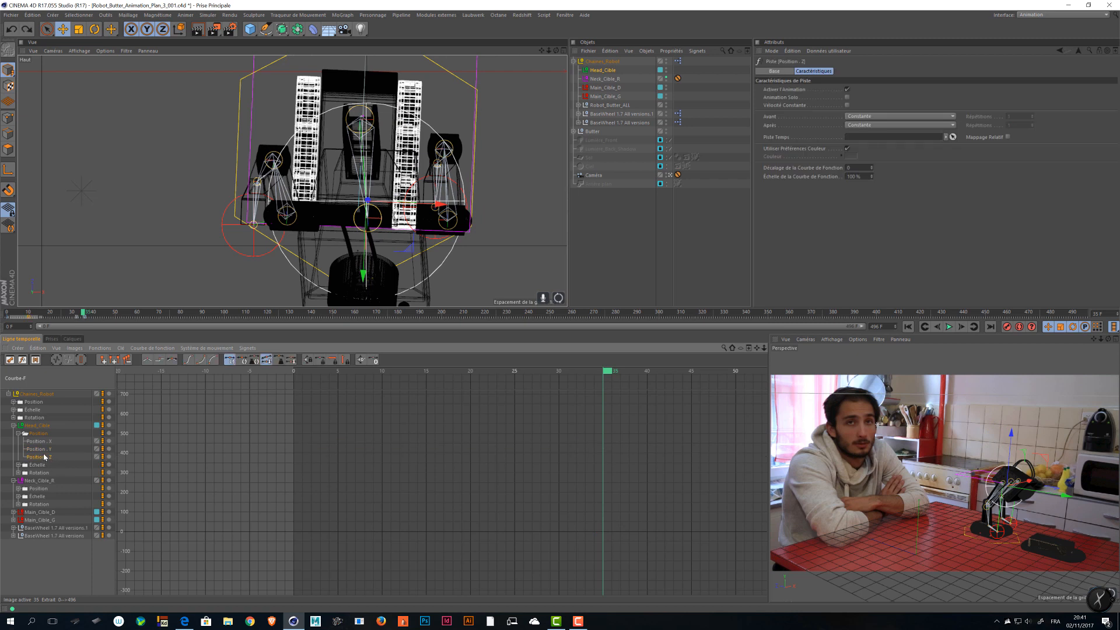
key(ctrl+z)
key(ctrl+z)
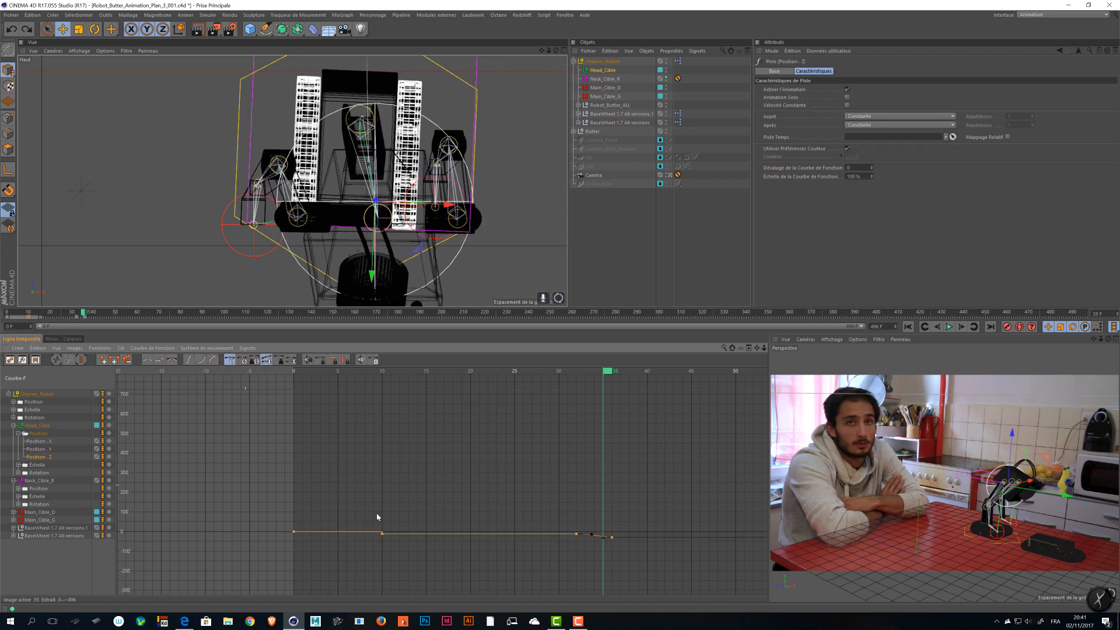
drag(406, 513, 363, 538)
drag(611, 378, 359, 402)
drag(667, 503, 279, 586)
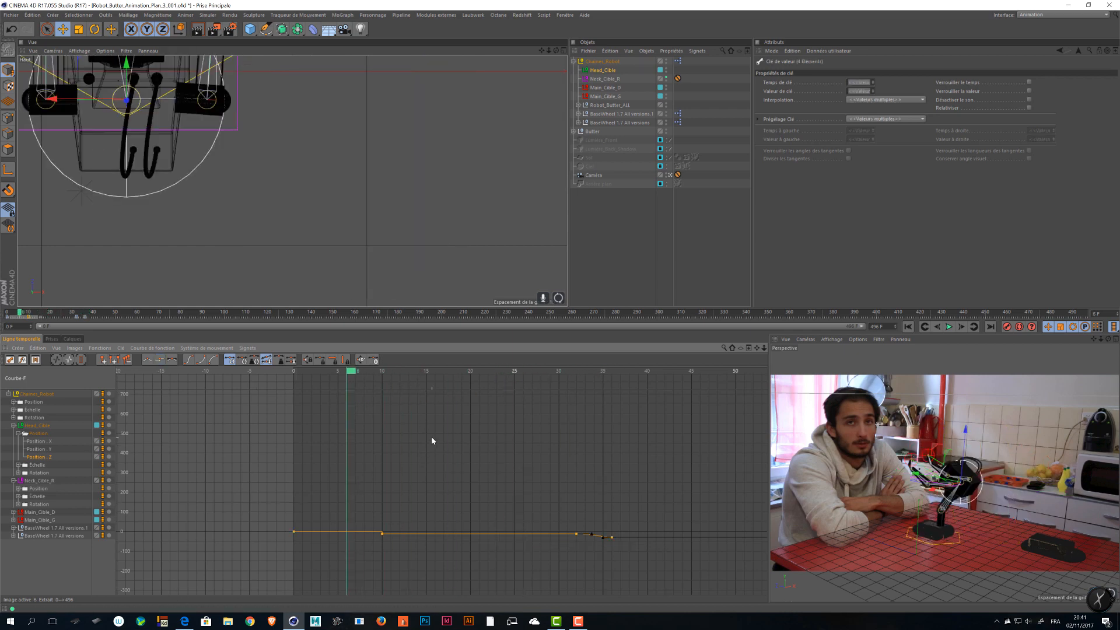
key(Delete)
drag(445, 376, 588, 379)
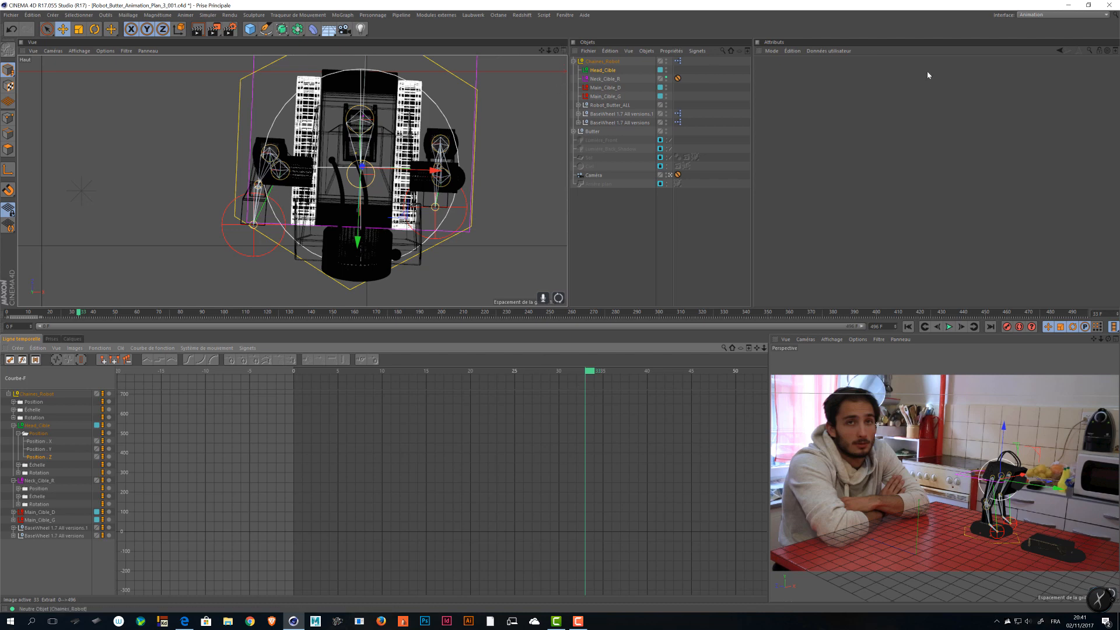
- Return to the perspective view and display all the robot's keys in the timeline's dope sheet
click(563, 50)
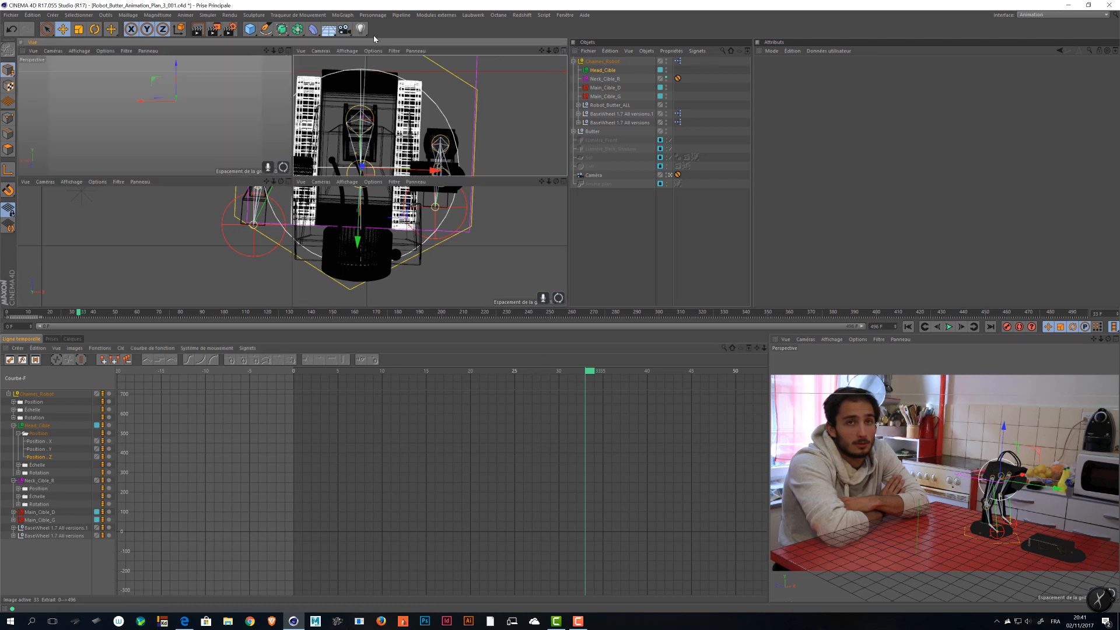
click(289, 51)
alt+drag(363, 208, 517, 238)
key(ctrl+a)
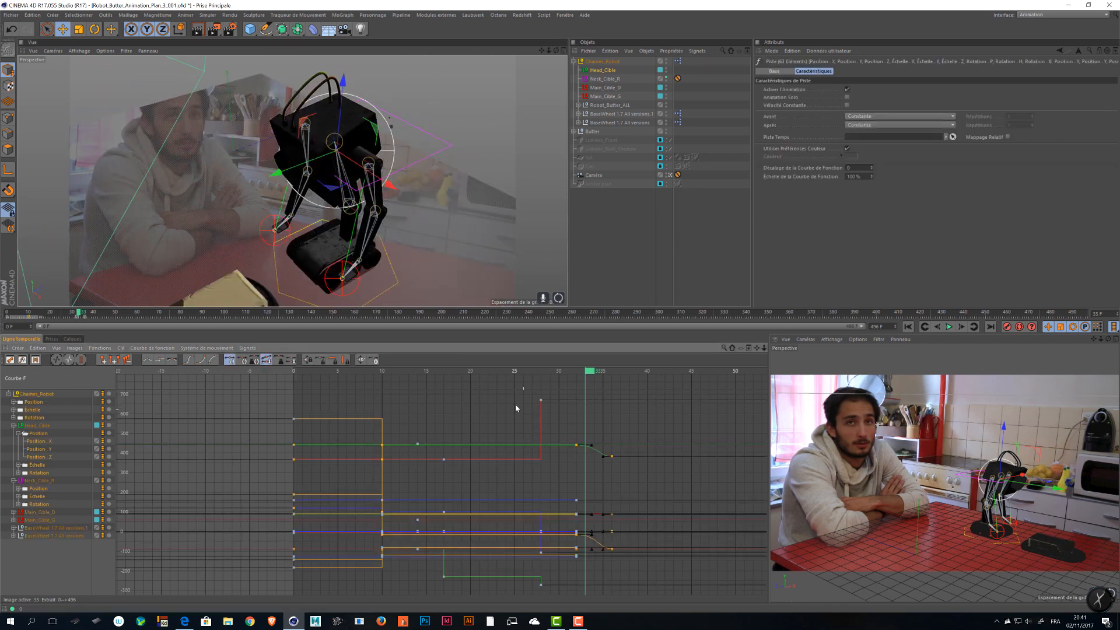
click(35, 360)
alt+right_drag(556, 430, 519, 431)
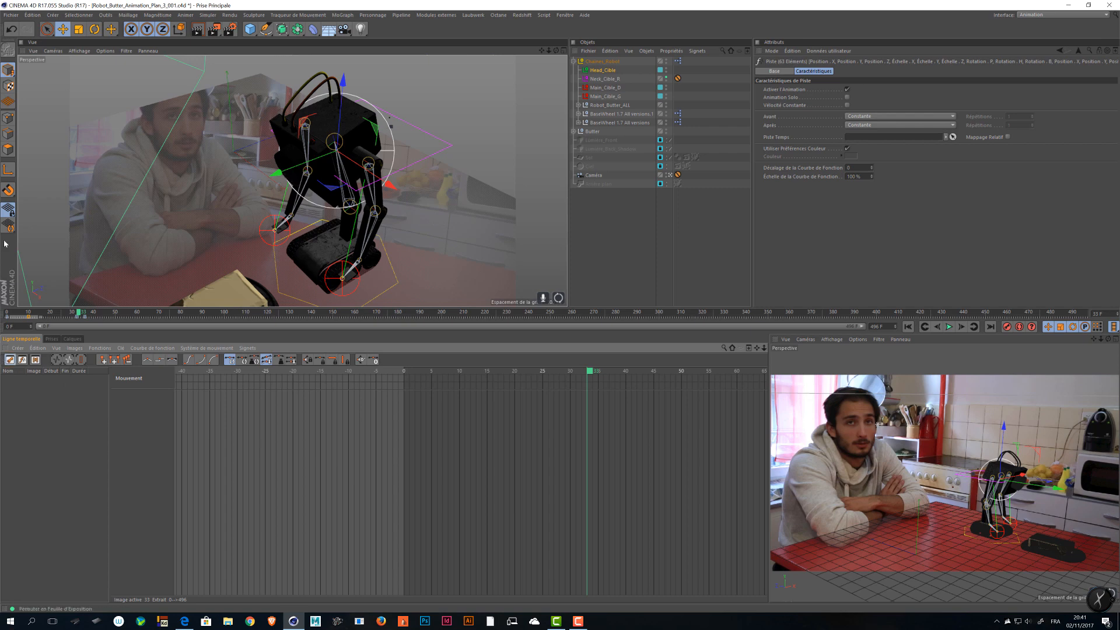
click(10, 359)
key(h)
mouse_move(684, 382)
mouse_down()
mouse_move(500, 379)
mouse_move(751, 389)
mouse_move(693, 385)
mouse_up()
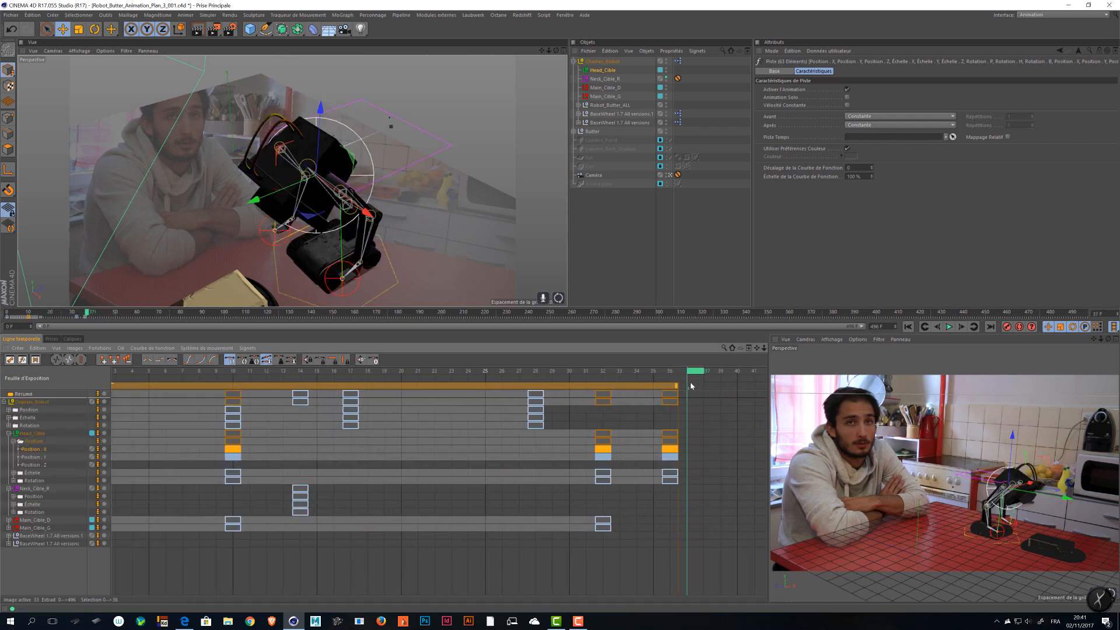
alt+right_drag(715, 420, 685, 429)
alt+middle_drag(684, 430, 632, 429)
- Select both hand targets, Main_Cible_D and Main_Cible_G, and move them forward toward the butter dish at frame 36
alt+drag(362, 264, 455, 173)
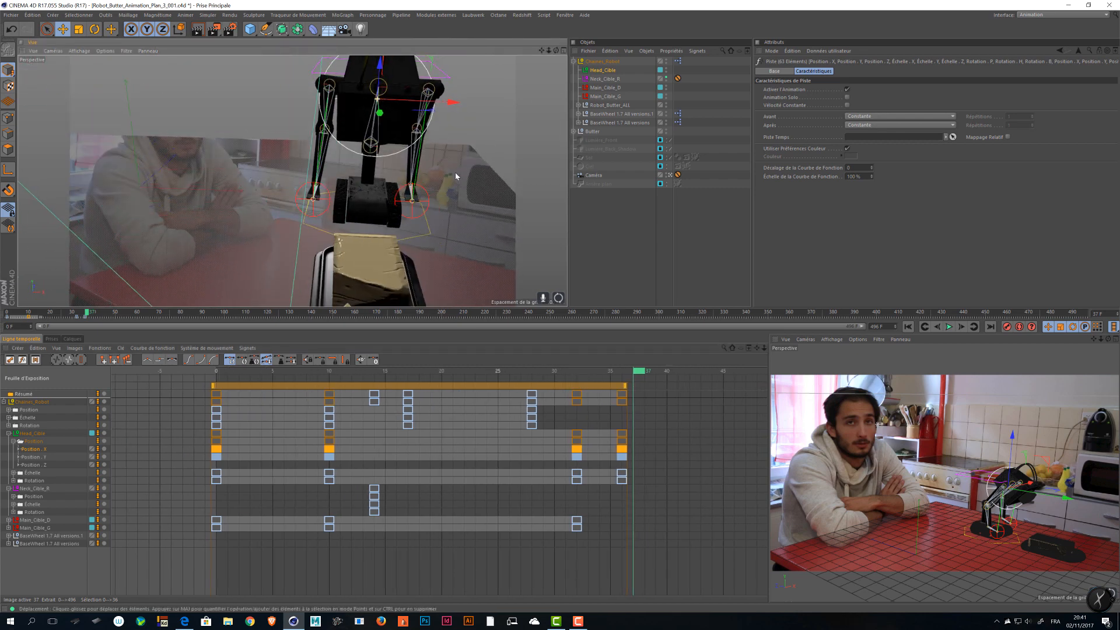
click(326, 205)
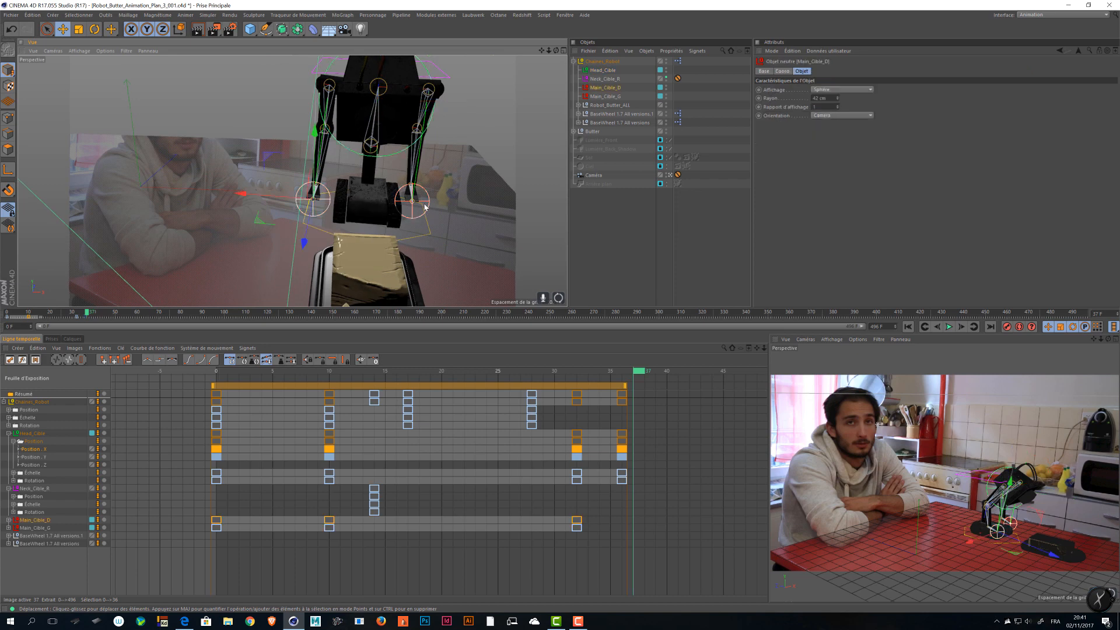
mouse_move(634, 375)
mouse_down()
mouse_move(470, 377)
mouse_move(627, 382)
mouse_up()
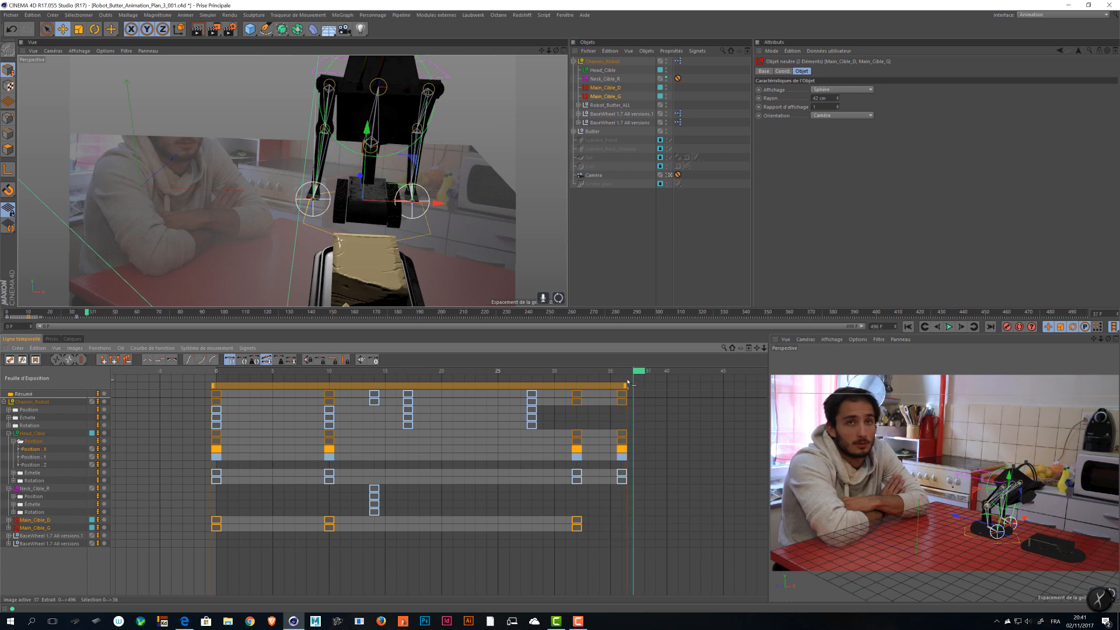
alt+drag(467, 202, 413, 200)
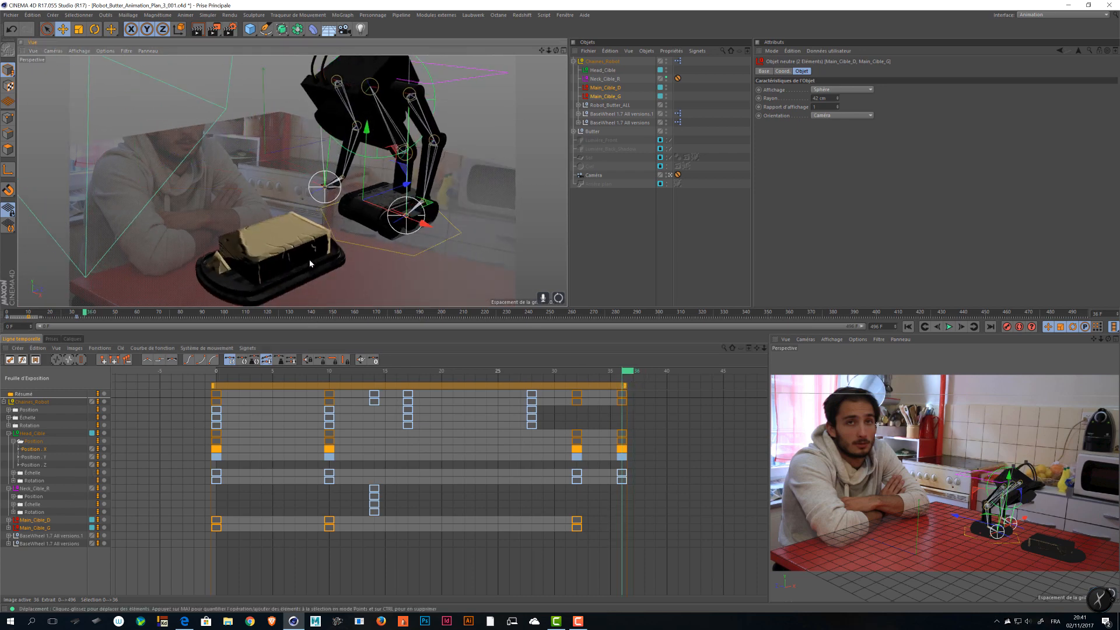
alt+drag(310, 263, 238, 155)
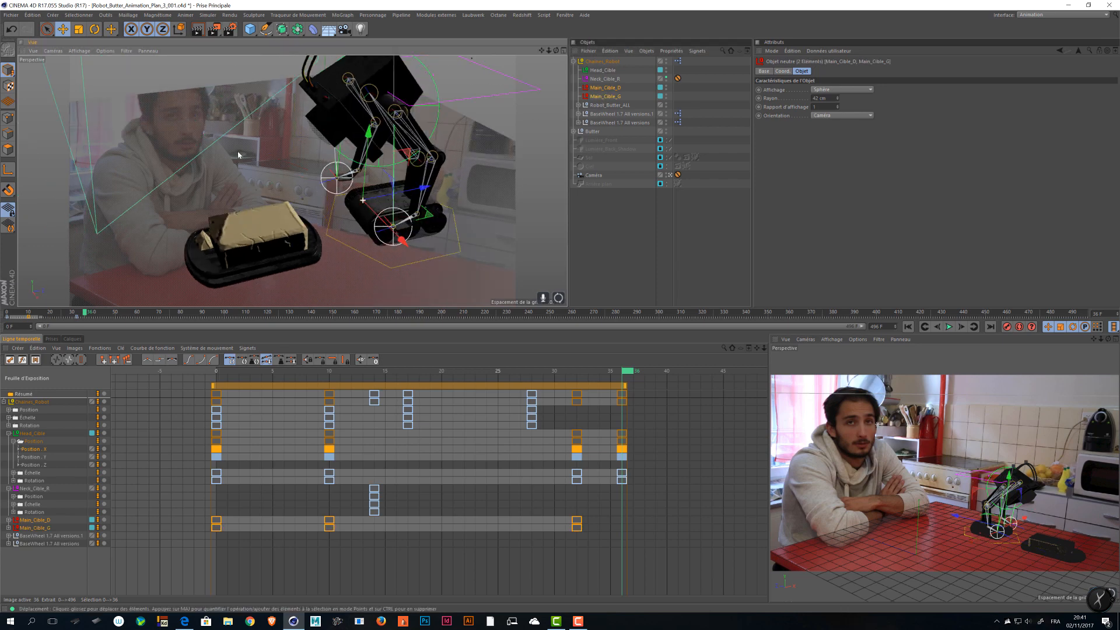
drag(423, 188, 374, 187)
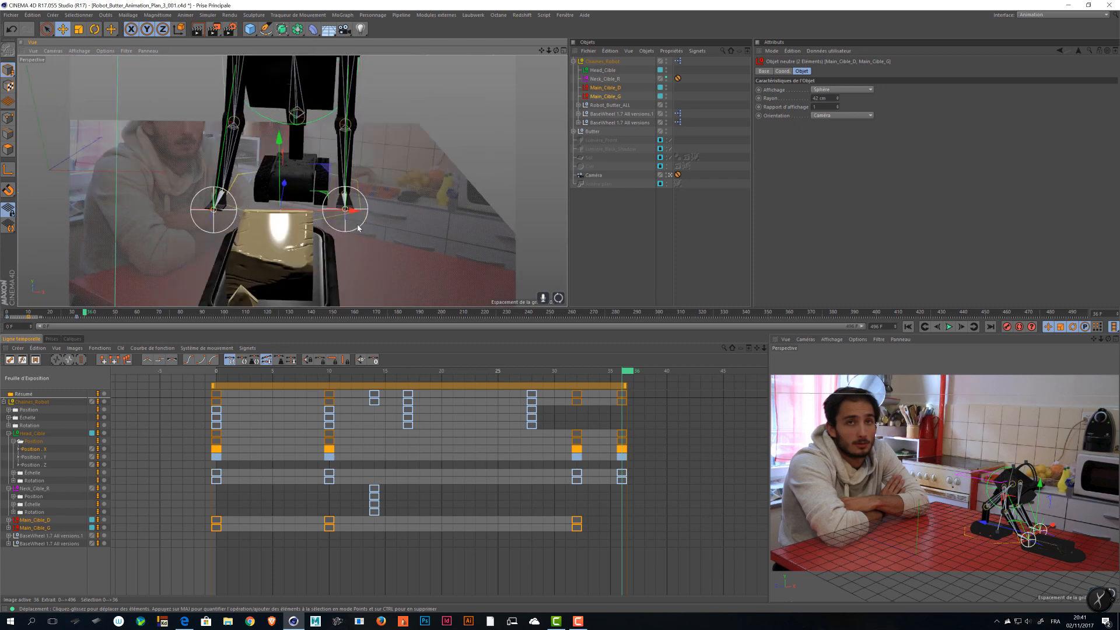
- Select only the hand target Main_Cible_G with the Move tool active
key(r)
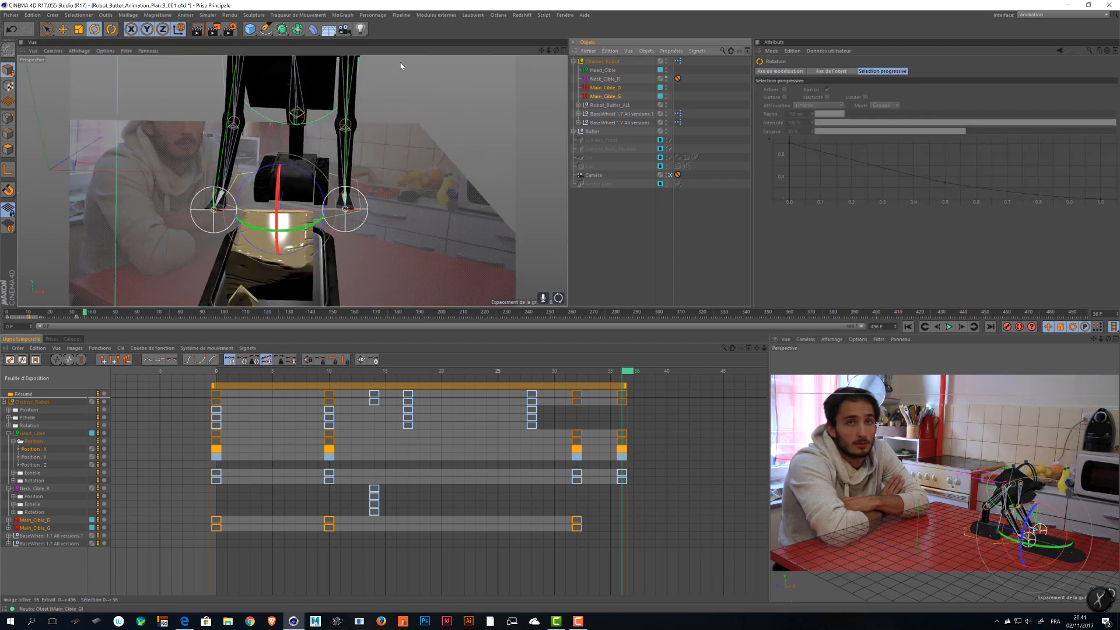
click(363, 222)
key(e)
alt+drag(400, 230, 167, 210)
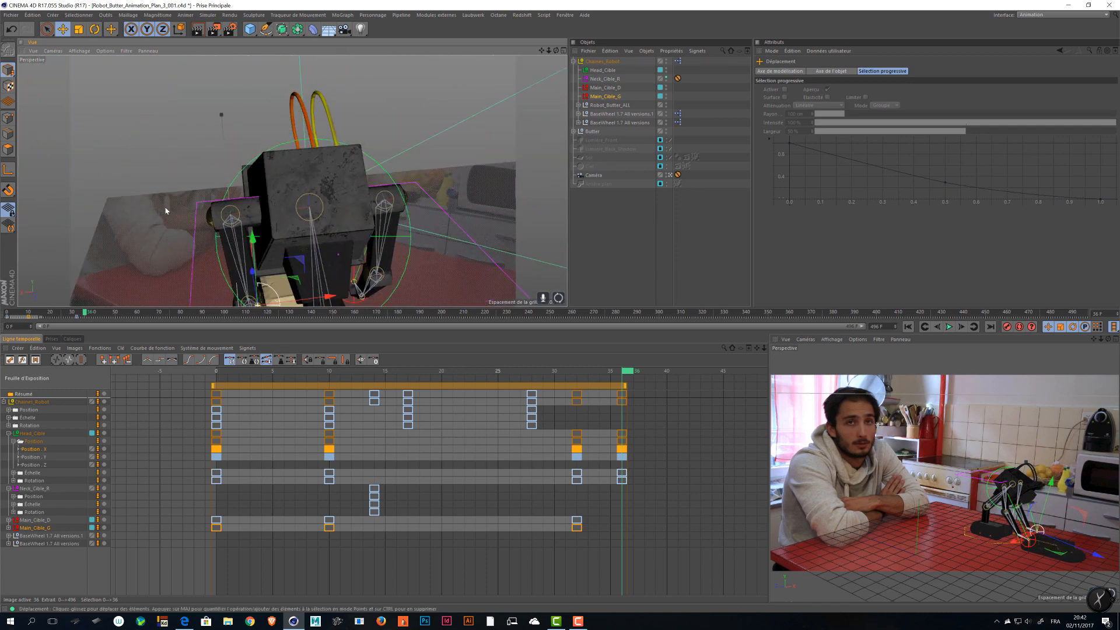
scroll(272, 233, up, 8)
alt+drag(254, 212, 232, 182)
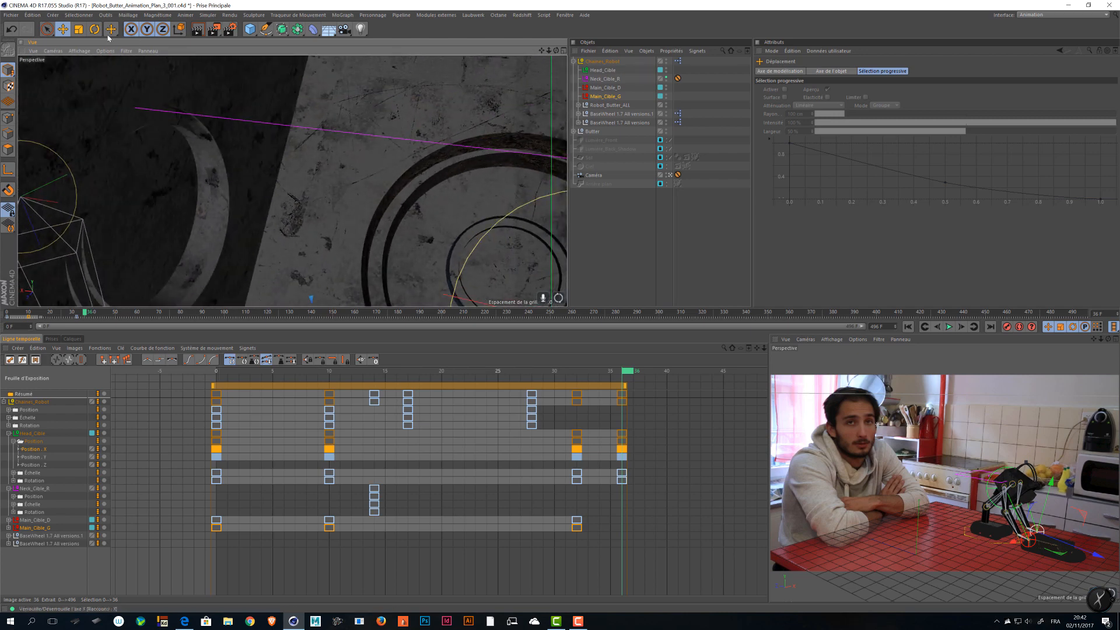
- Examine the Main_Cible_G hand against the butter with shading lines displayed, and restore the shading without lines
click(80, 51)
click(83, 70)
mouse_move(158, 150)
alt+mouse_down()
mouse_move(218, 160)
mouse_move(321, 121)
mouse_move(360, 156)
mouse_move(334, 159)
mouse_move(411, 169)
mouse_move(325, 195)
mouse_move(555, 184)
alt+mouse_up()
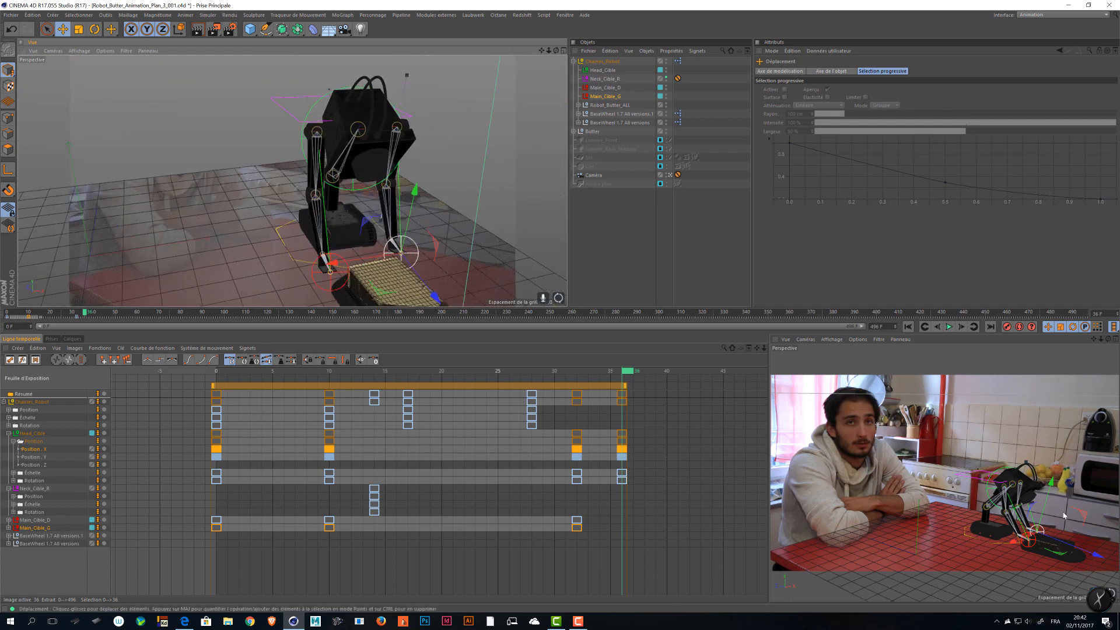
alt+drag(473, 181, 385, 135)
scroll(472, 139, up, 5)
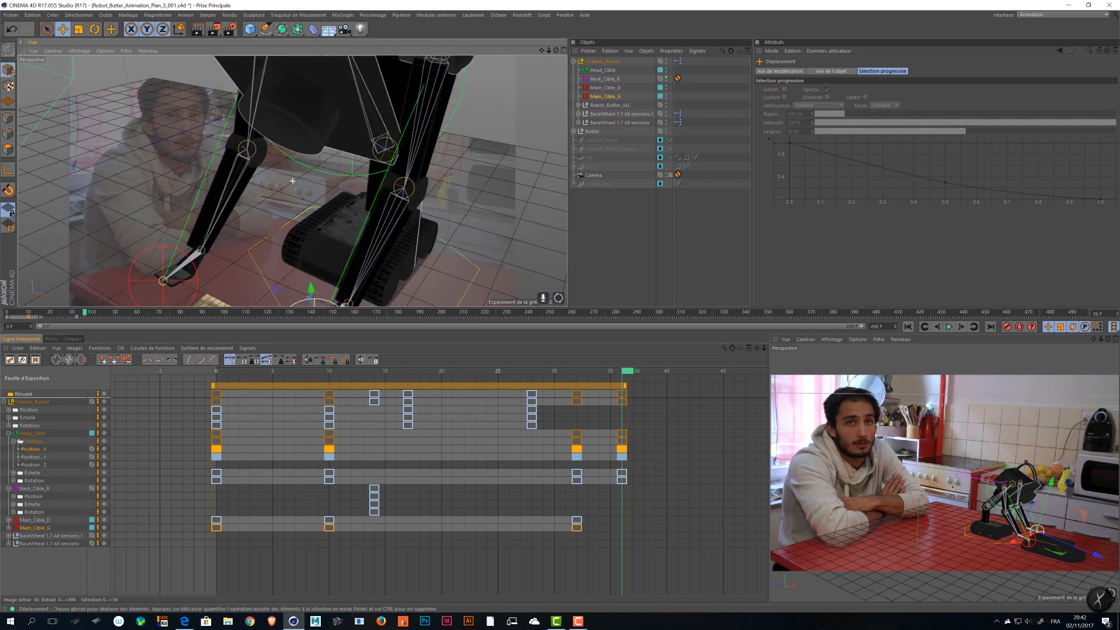
alt+middle_drag(277, 286, 298, 208)
alt+drag(299, 207, 392, 240)
alt+right_drag(337, 212, 424, 212)
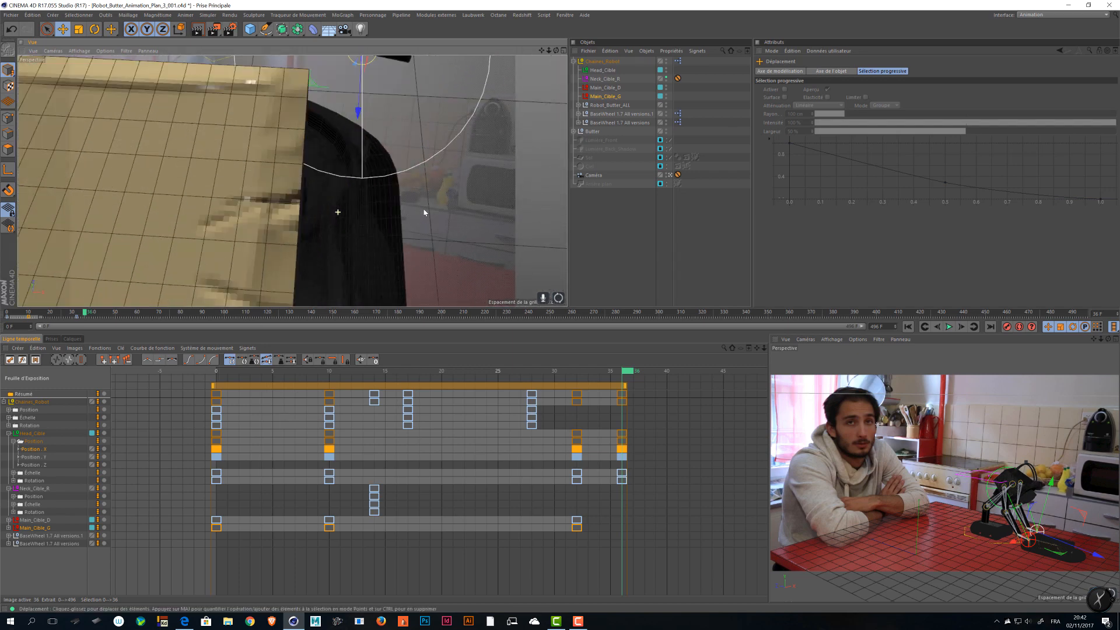
alt+drag(424, 213, 295, 100)
alt+middle_drag(395, 144, 312, 149)
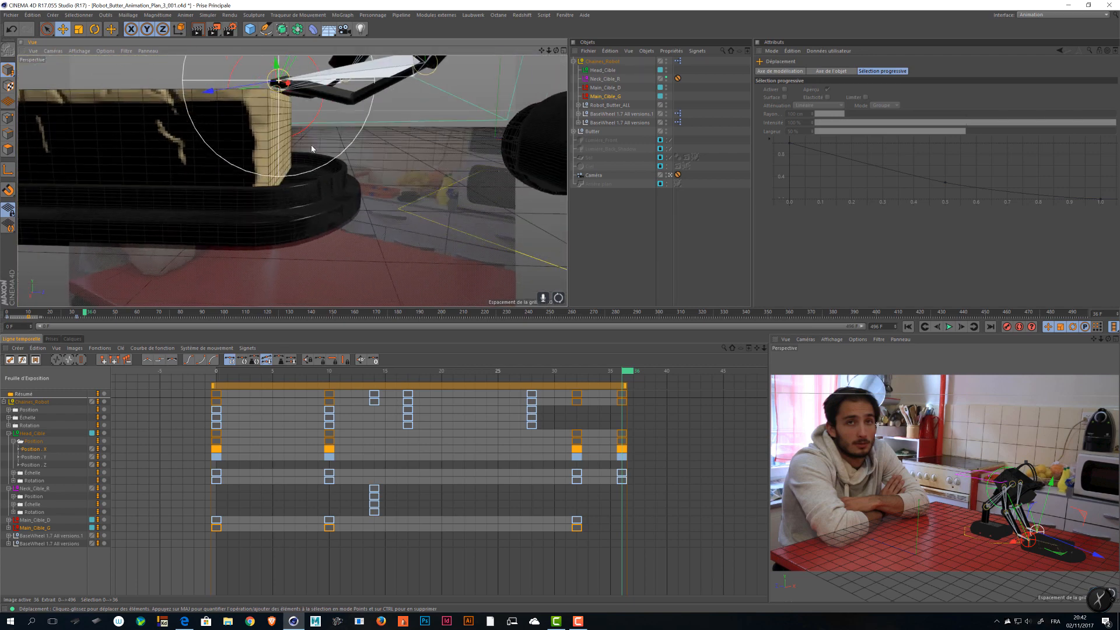
alt+drag(311, 149, 164, 75)
click(79, 50)
click(80, 65)
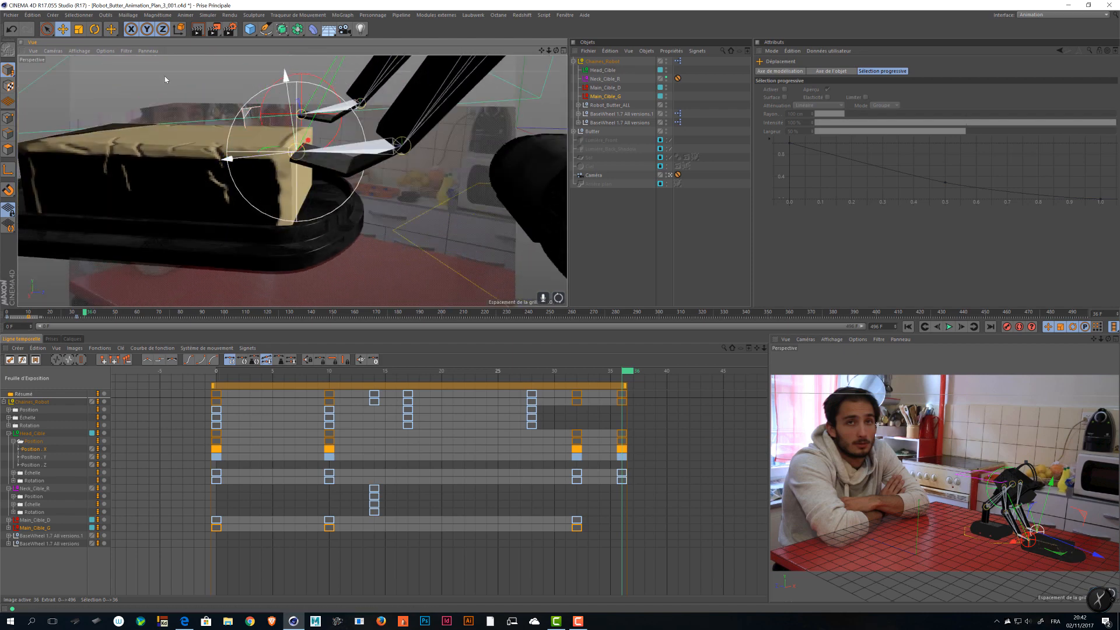
- Lower Main_Cible_G onto the dish beside the butter and record its key at frame 36
drag(248, 114, 293, 211)
alt+drag(293, 210, 255, 178)
drag(242, 257, 294, 284)
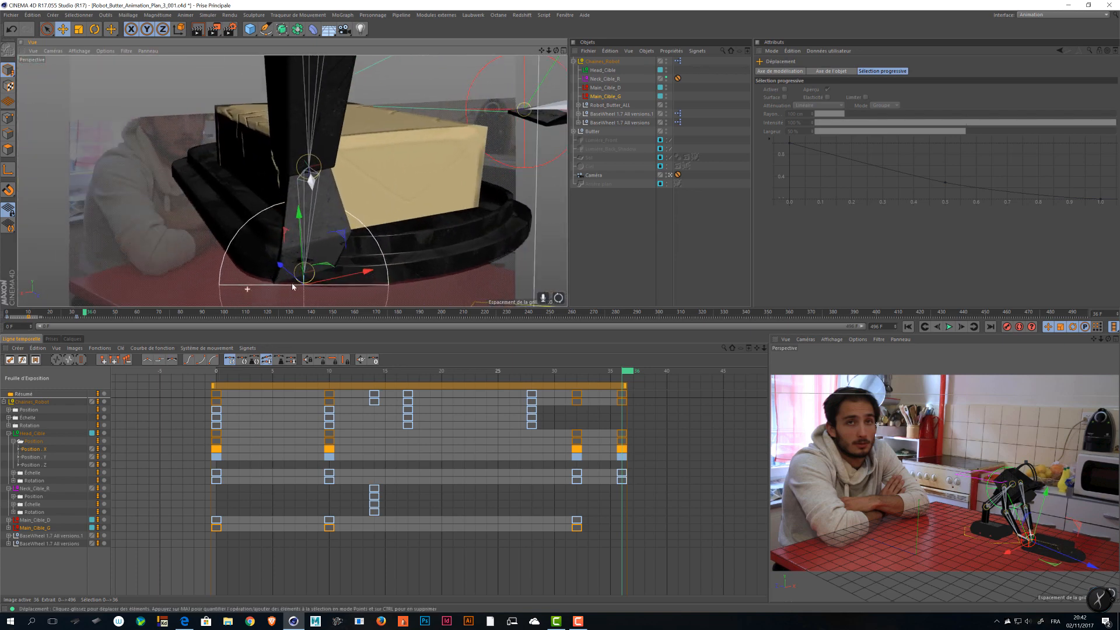
alt+right_drag(294, 285, 180, 148)
alt+middle_drag(180, 148, 165, 134)
alt+drag(165, 133, 408, 195)
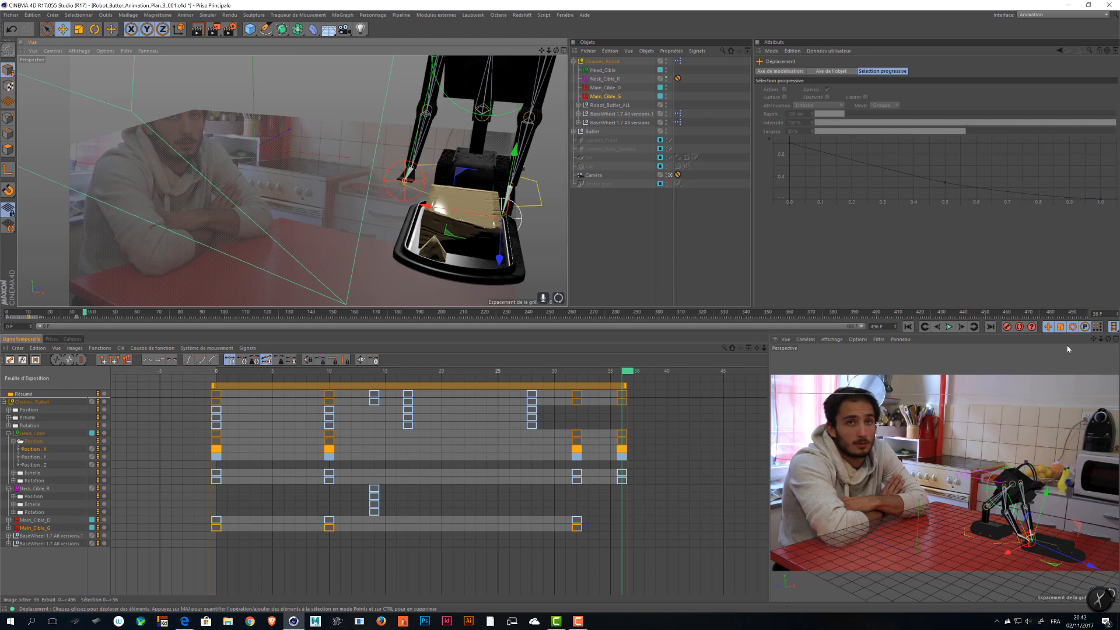
click(1006, 328)
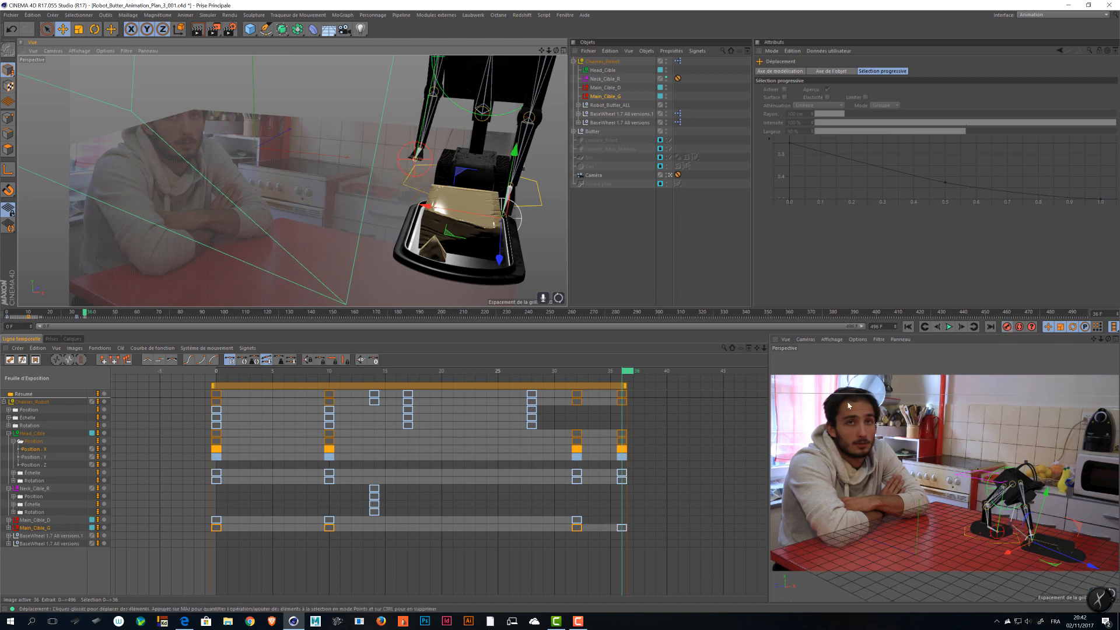
- Move the hand target Main_Cible_D from beside the tracks to the rear edge of the butter dish
click(605, 87)
alt+drag(420, 175, 410, 183)
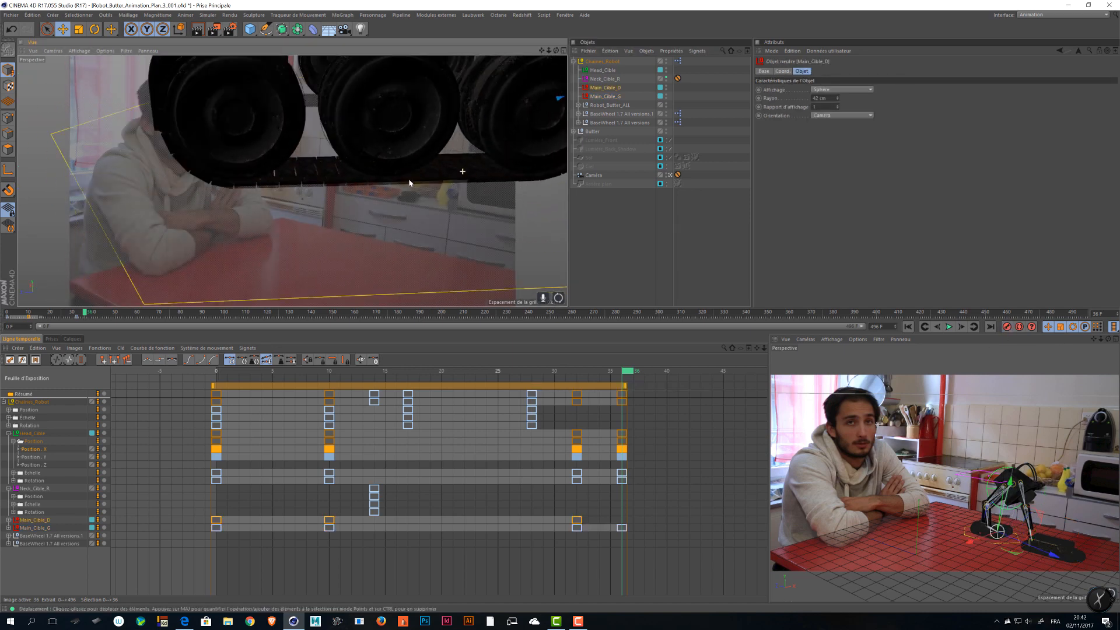
alt+right_drag(409, 184, 363, 181)
alt+middle_drag(414, 126, 335, 167)
key(ctrl+Tab)
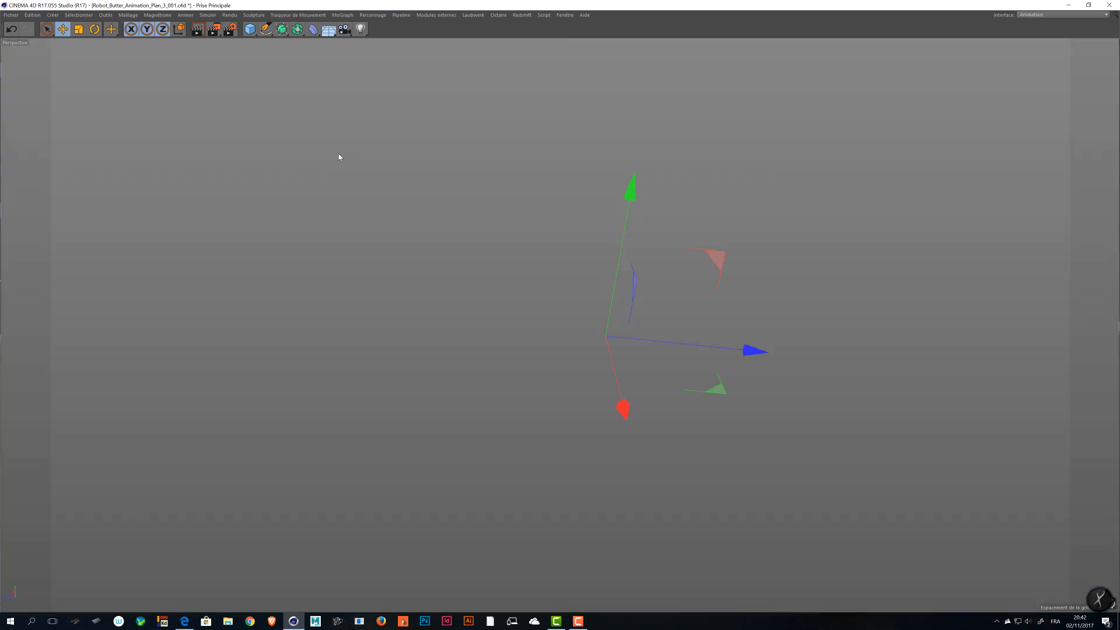
alt+drag(547, 242, 453, 252)
alt+middle_drag(452, 253, 397, 226)
alt+drag(398, 226, 296, 203)
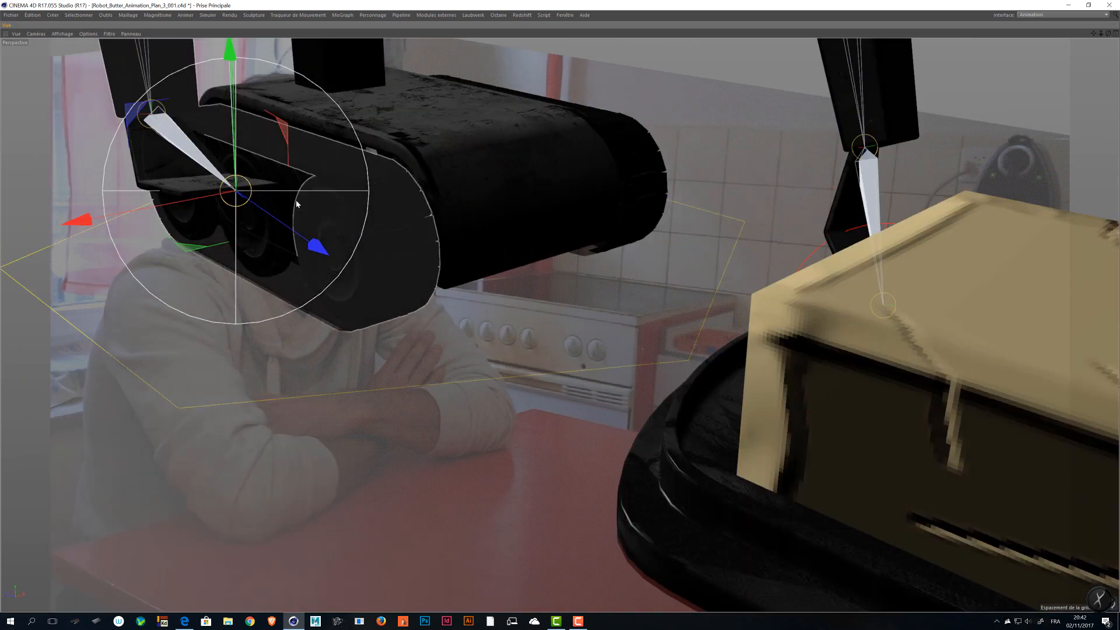
alt+drag(220, 154, 646, 204)
alt+drag(620, 216, 490, 449)
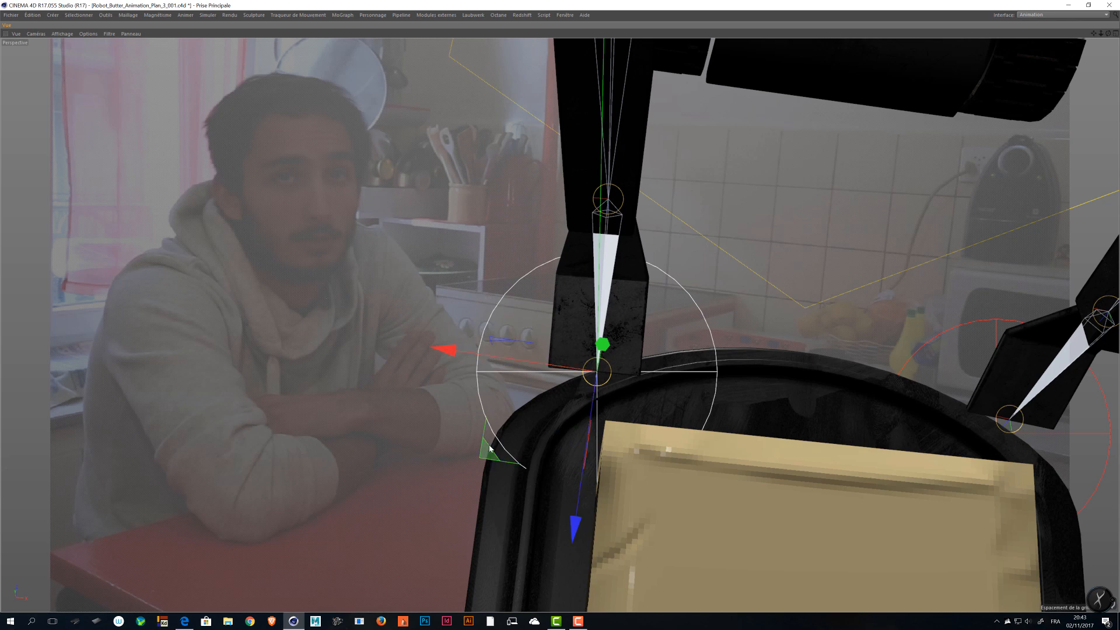
- Lower Main_Cible_D toward the dish in the side view and check its placement in the front view
key(ctrl+Tab)
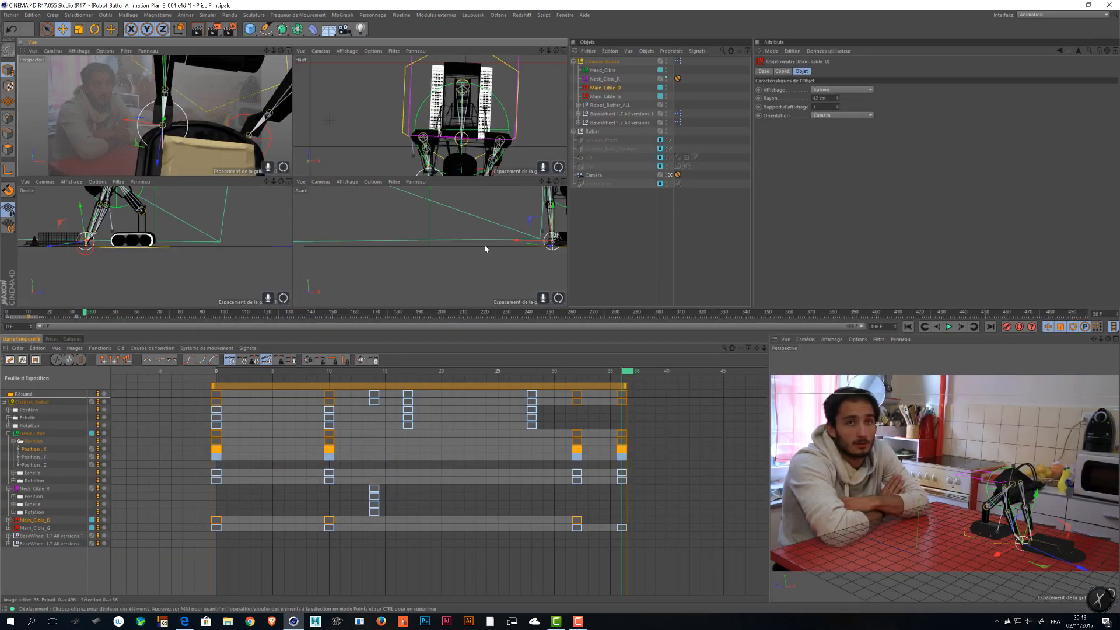
scroll(484, 249, up, 2)
scroll(109, 234, up, 8)
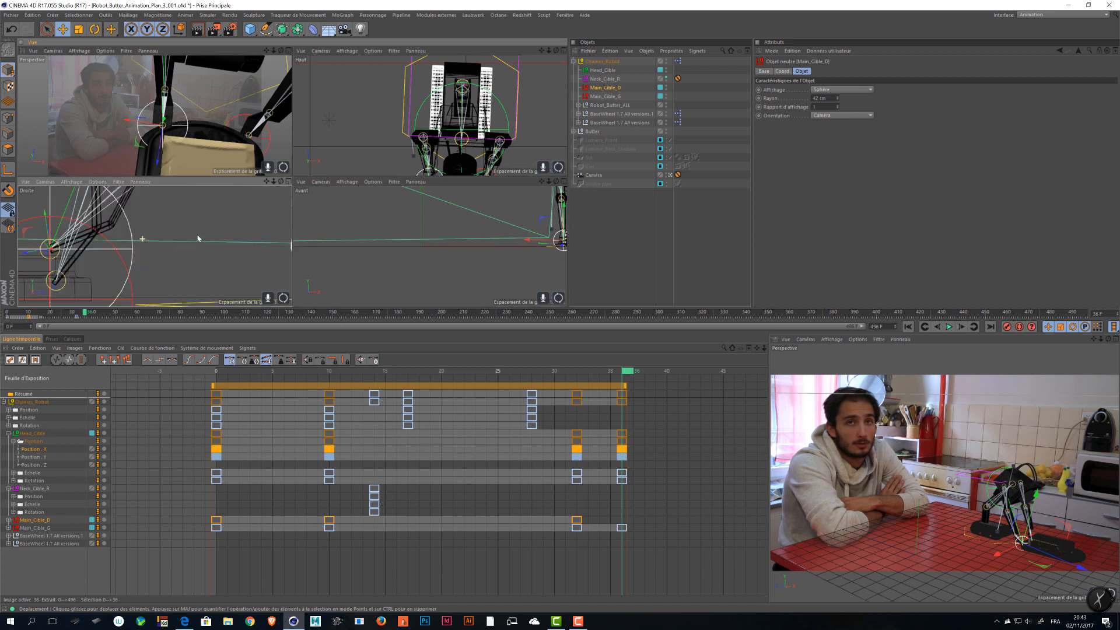
middle_drag(95, 219, 172, 237)
drag(167, 227, 195, 278)
alt+middle_drag(491, 264, 409, 258)
alt+right_drag(408, 257, 437, 247)
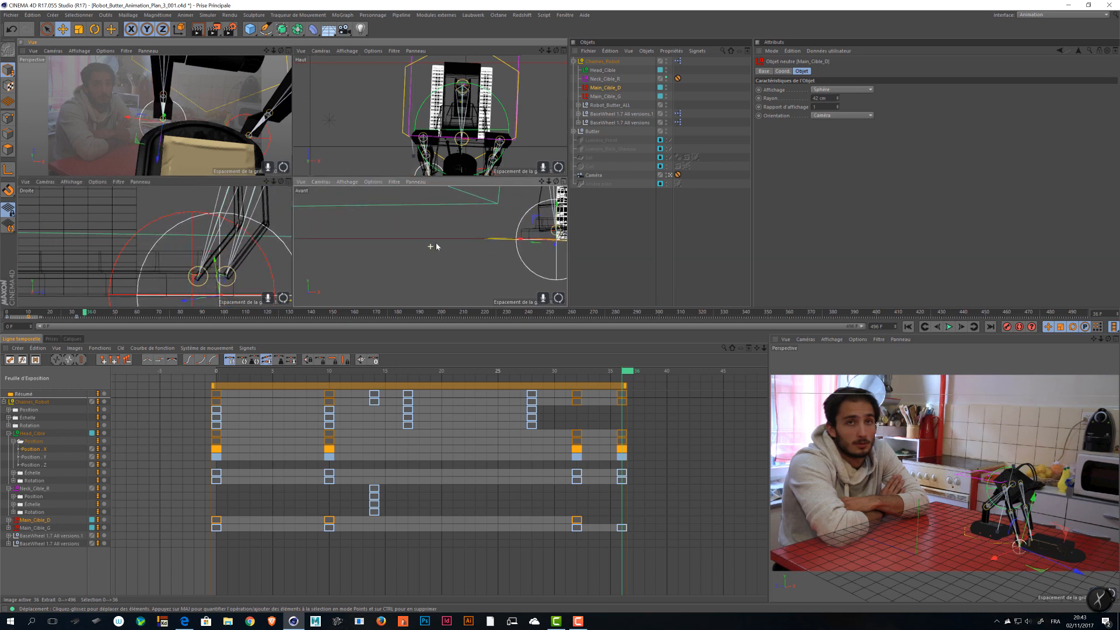
alt+middle_drag(438, 247, 379, 247)
alt+right_drag(379, 247, 499, 247)
alt+middle_drag(500, 247, 273, 248)
alt+middle_drag(545, 245, 166, 268)
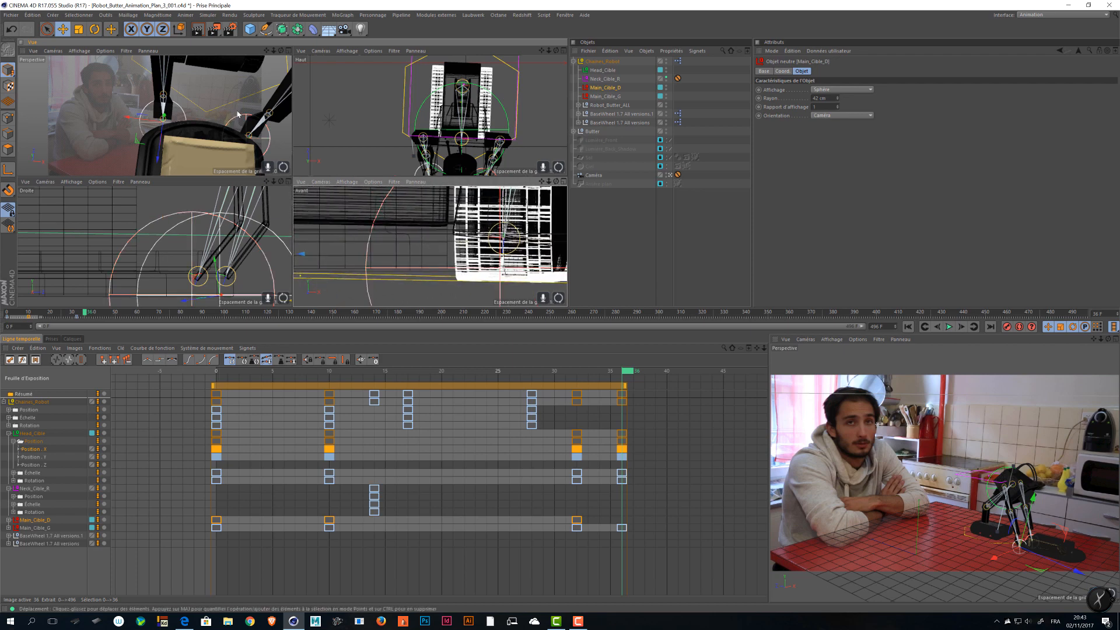
- Move Main_Cible_D further forward against the butter on the dish
middle_click(239, 116)
scroll(244, 123, down, 2)
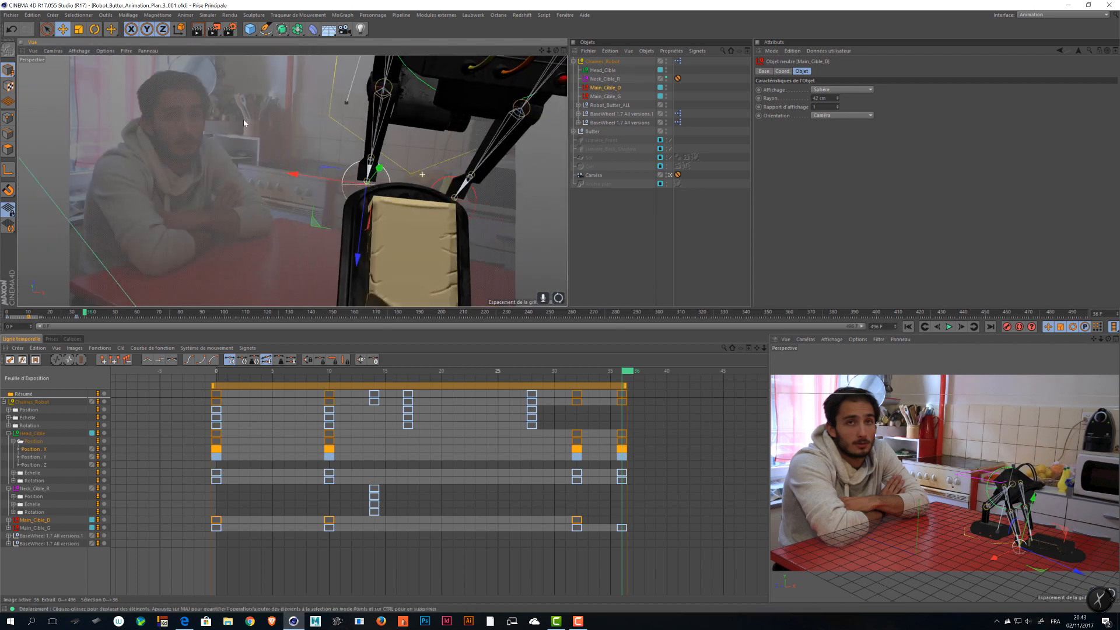
alt+drag(385, 201, 463, 181)
scroll(462, 181, up, 5)
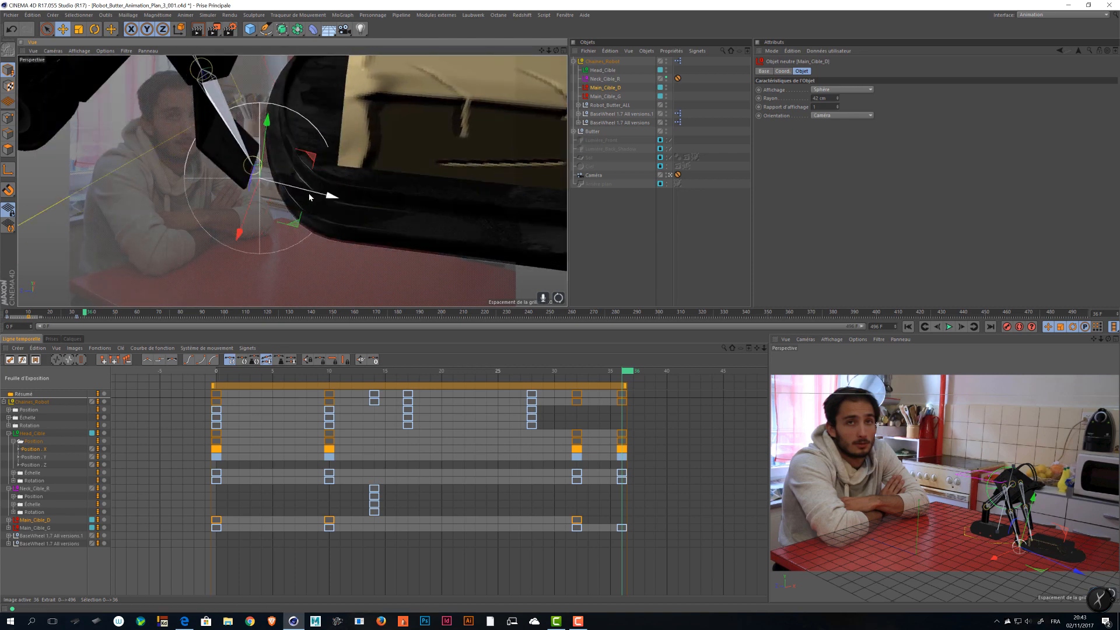
drag(309, 197, 534, 156)
scroll(487, 172, down, 6)
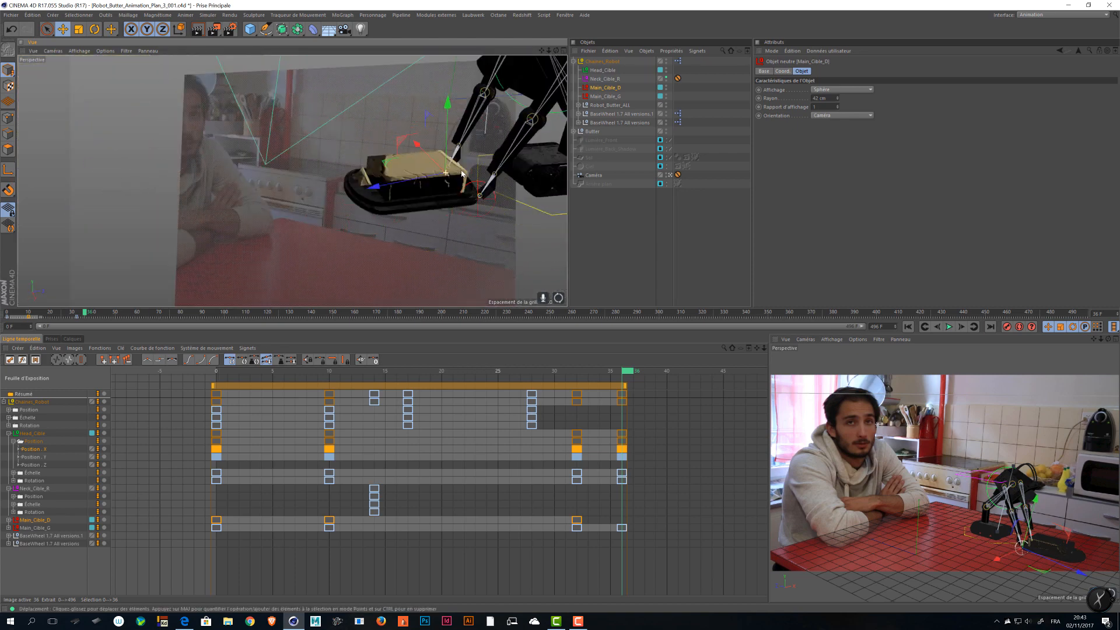
alt+middle_drag(534, 156, 387, 197)
alt+drag(387, 197, 356, 217)
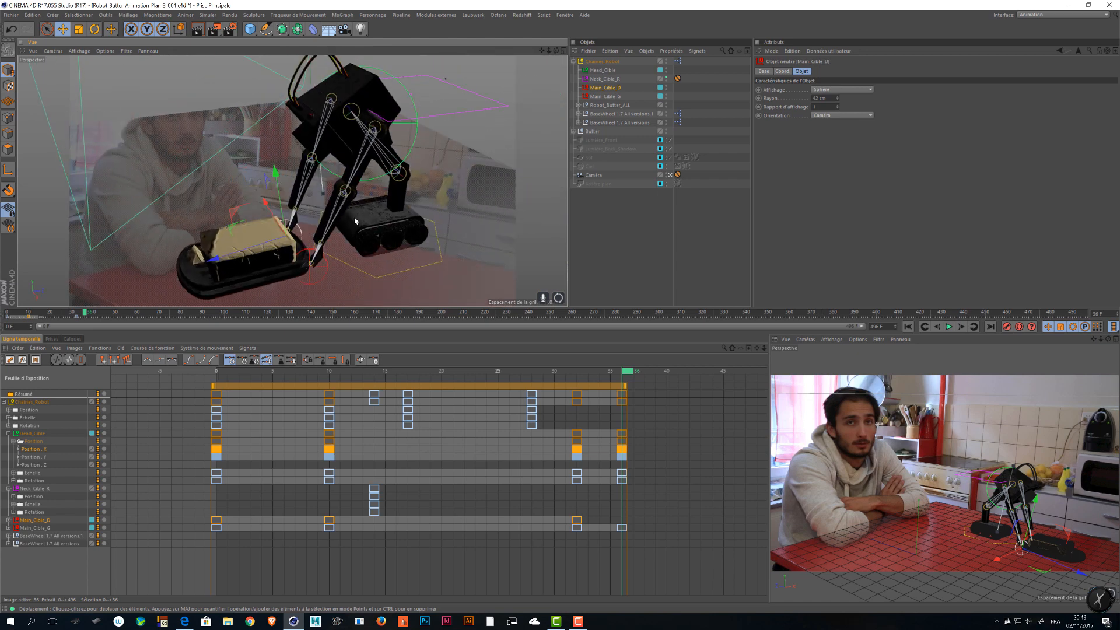
scroll(355, 218, up, 5)
scroll(325, 212, down, 3)
alt+middle_drag(325, 212, 357, 210)
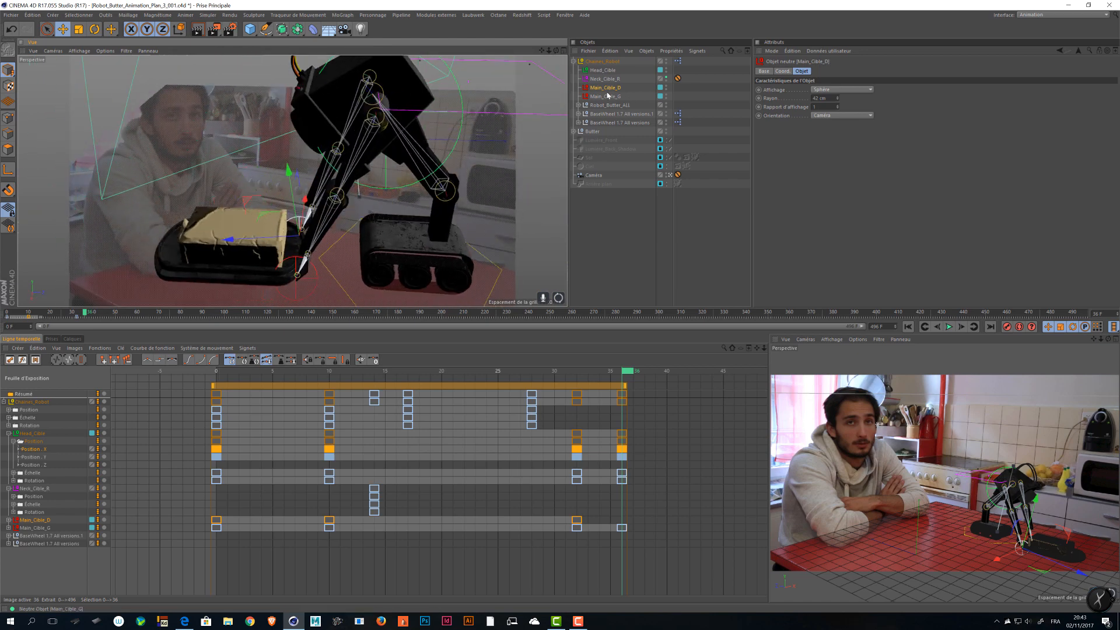
- Move Head_Cible forward and down toward the butter dish and record its key at frame 36
click(602, 69)
alt+middle_drag(389, 160, 403, 175)
alt+drag(403, 175, 399, 148)
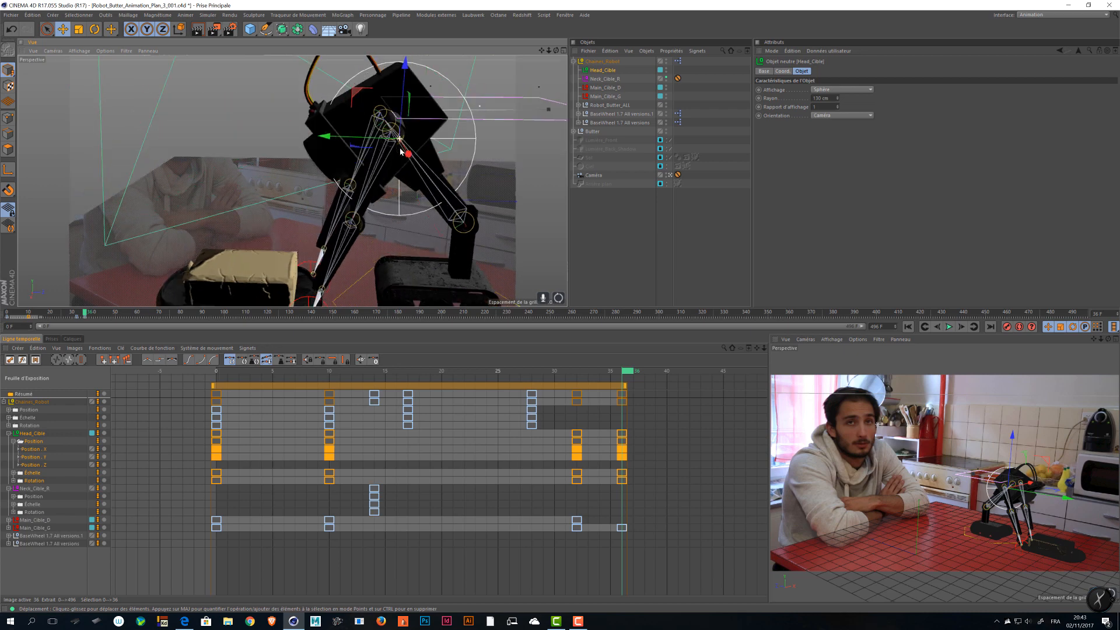
drag(344, 96, 360, 117)
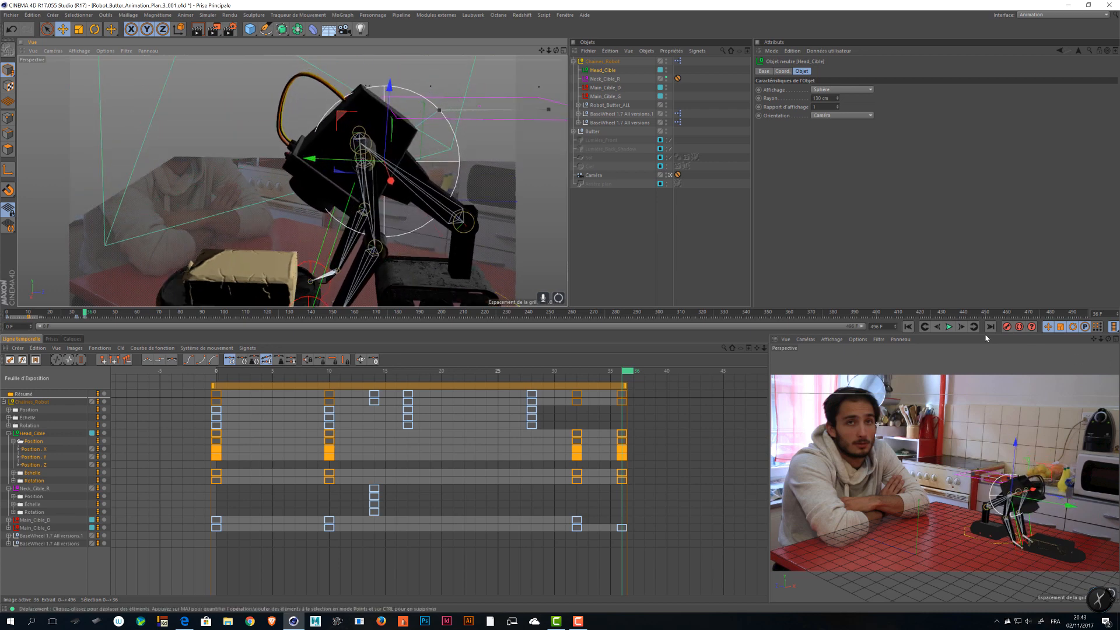
alt+middle_drag(432, 249, 469, 183)
alt+drag(469, 183, 402, 214)
alt+middle_drag(440, 213, 396, 201)
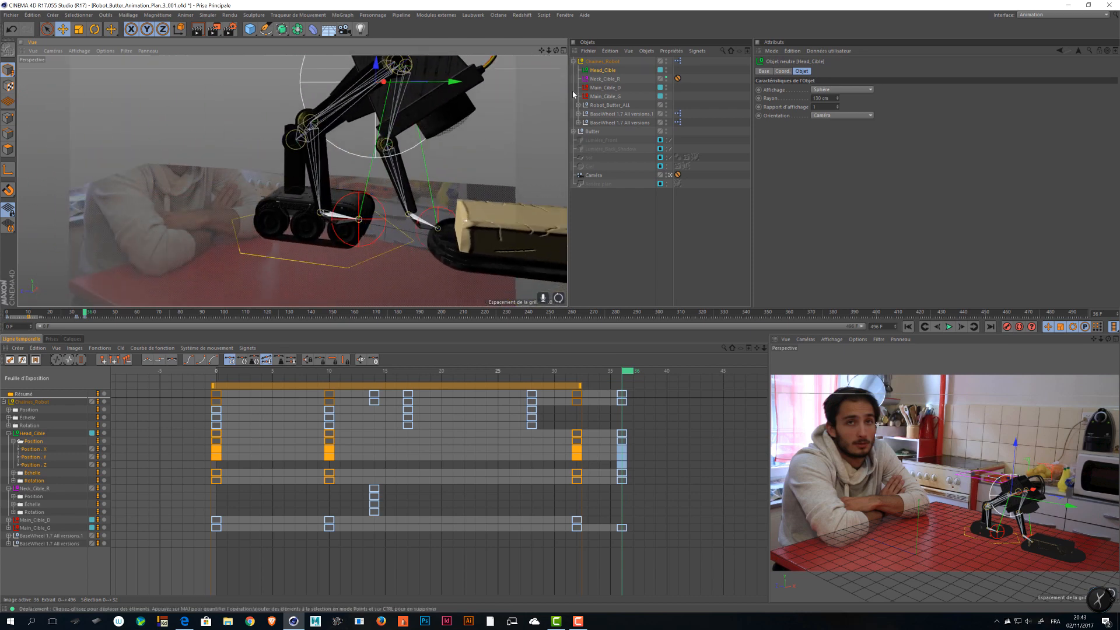
- Select Main_Cible_D and move it forward from the tracks toward the butter dish
click(603, 90)
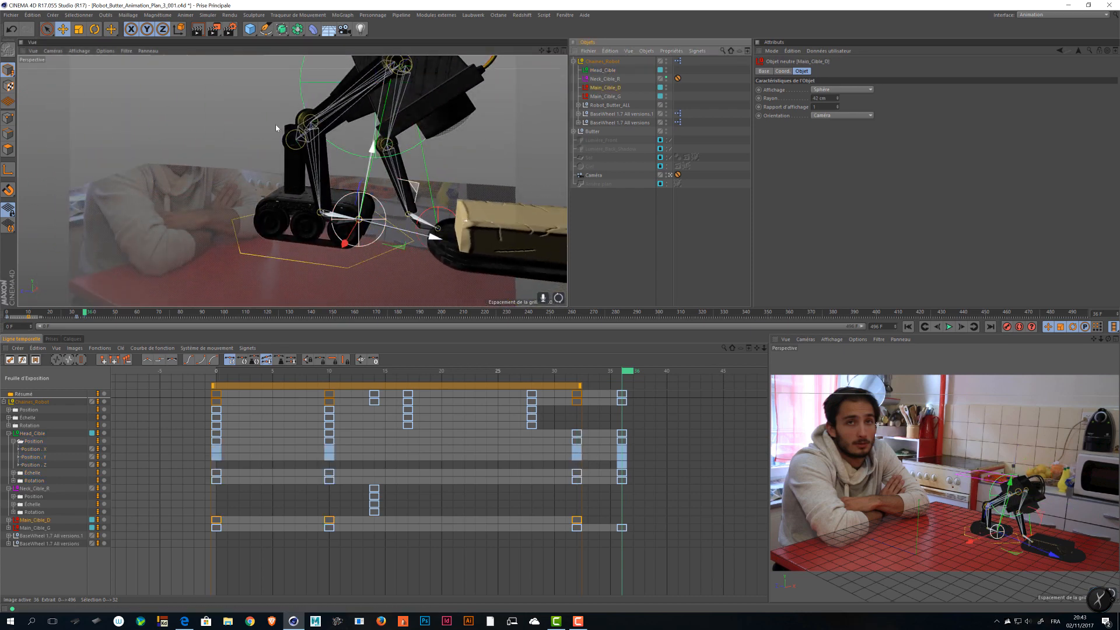
drag(418, 191, 504, 230)
alt+right_drag(398, 265, 282, 230)
alt+drag(282, 230, 325, 220)
alt+right_drag(326, 220, 257, 143)
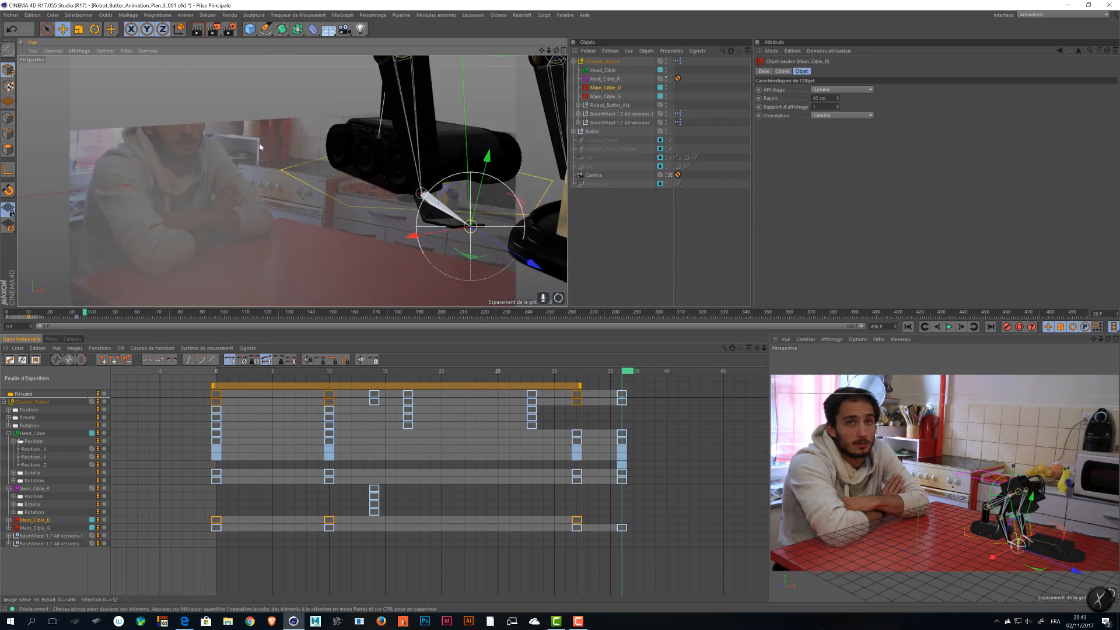
- Place Main_Cible_D on the dish rim at the corner of the butter and record its key at frame 36
alt+middle_drag(489, 240, 364, 232)
alt+drag(364, 232, 264, 248)
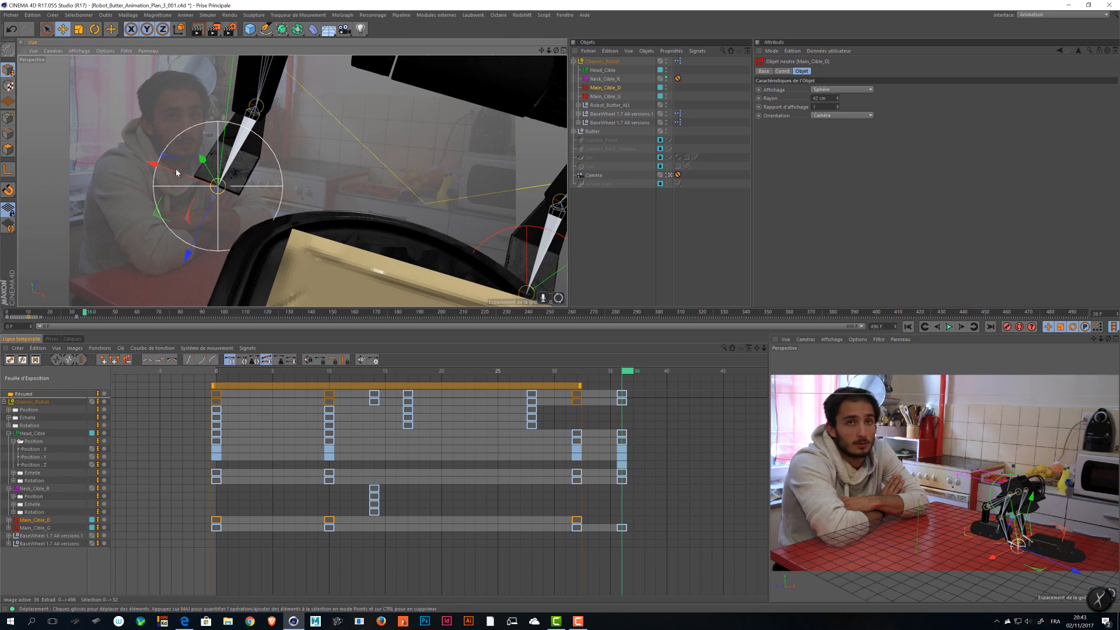
drag(162, 218, 244, 254)
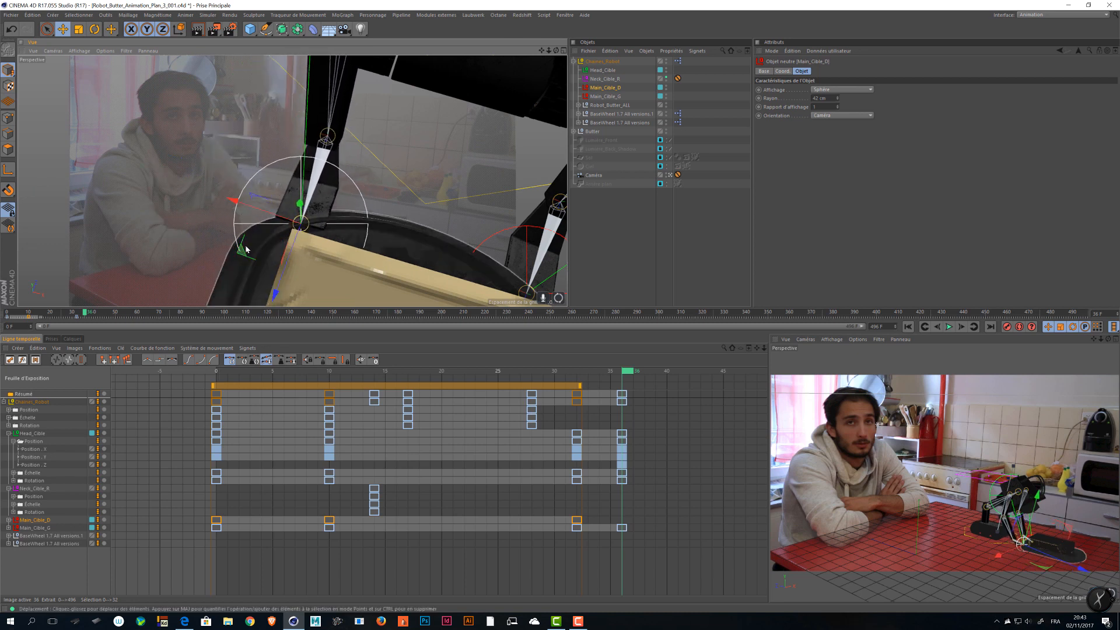
alt+drag(242, 253, 242, 146)
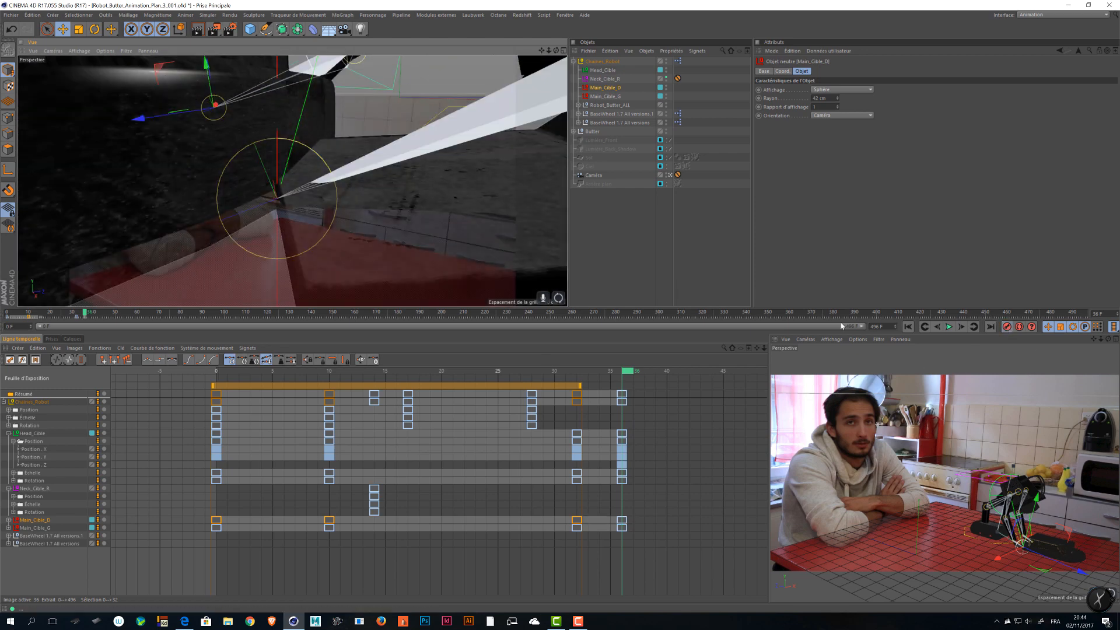
alt+drag(326, 181, 392, 201)
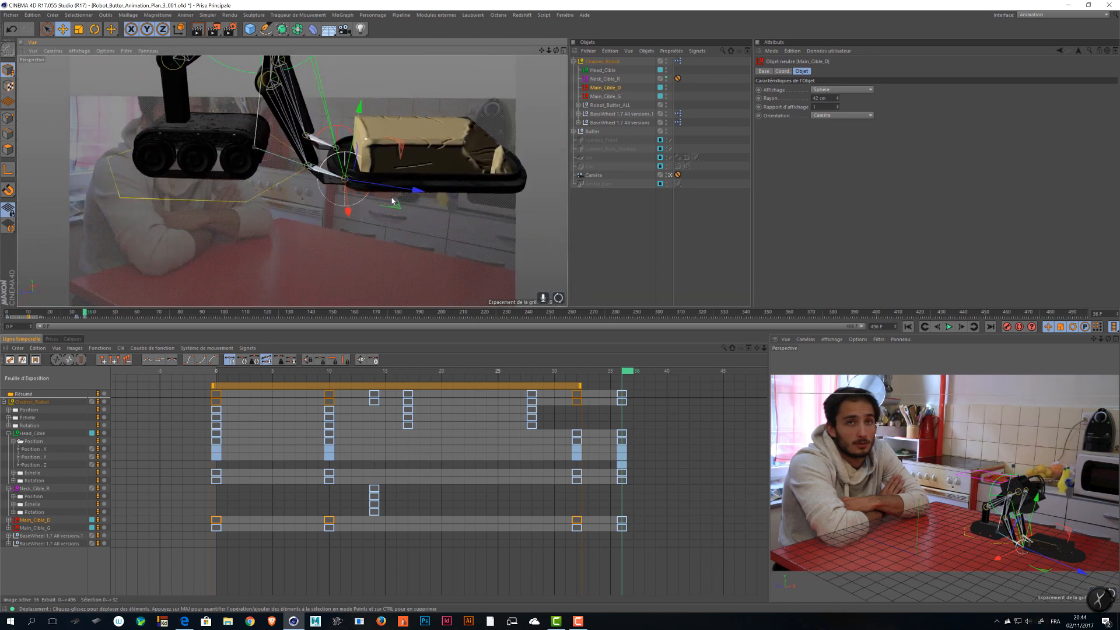
- Set the interpolation of all animation keys to Par étapes, return to frame 0 and deselect the keys
right_click(410, 204)
drag(678, 555, 571, 511)
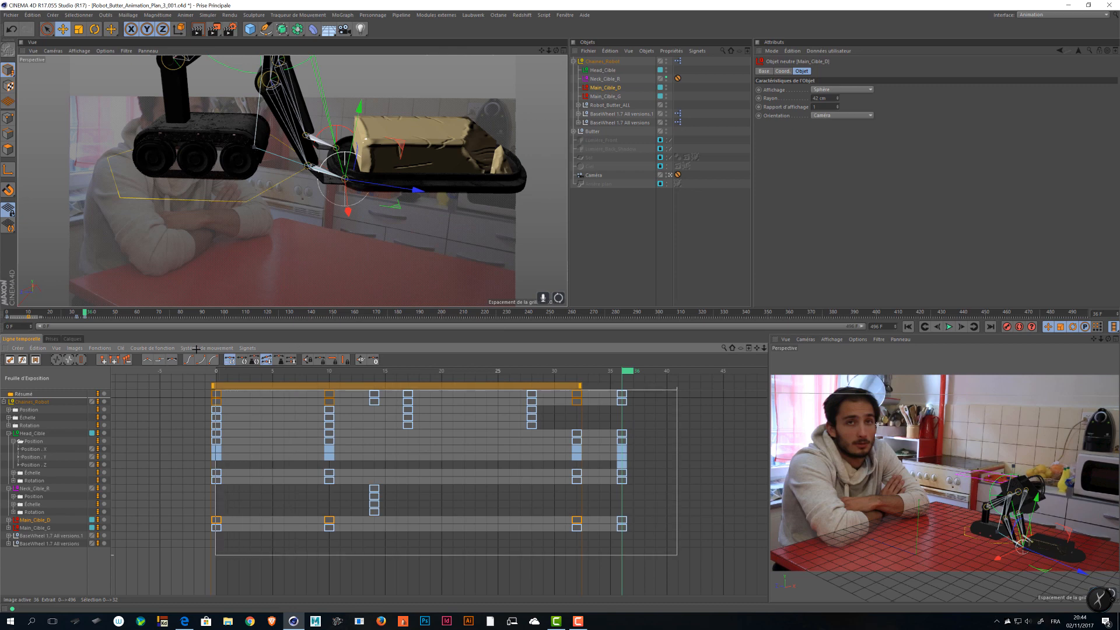
drag(196, 349, 197, 348)
click(878, 100)
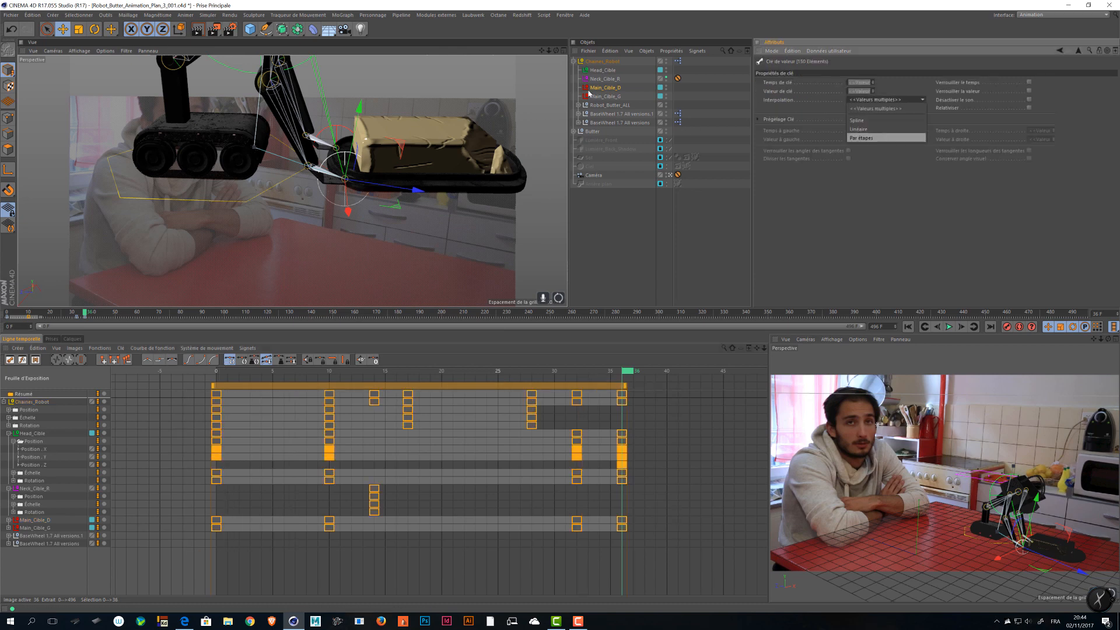
drag(84, 315, 1, 330)
click(675, 483)
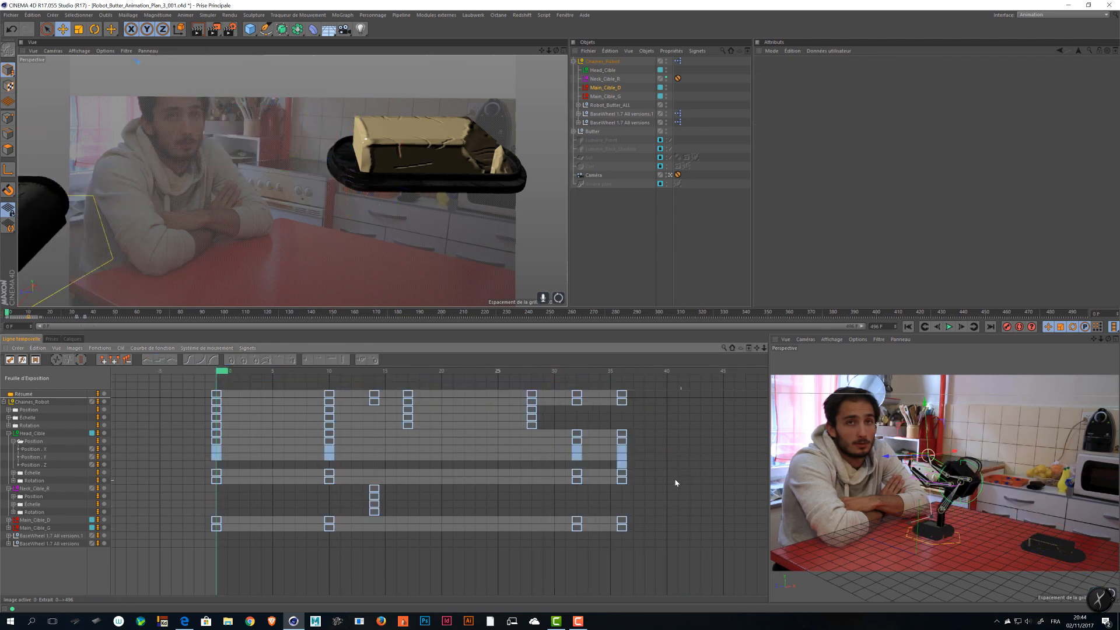
- Try a slight rotation of the whole Butter object at frame 0 and undo it
click(391, 178)
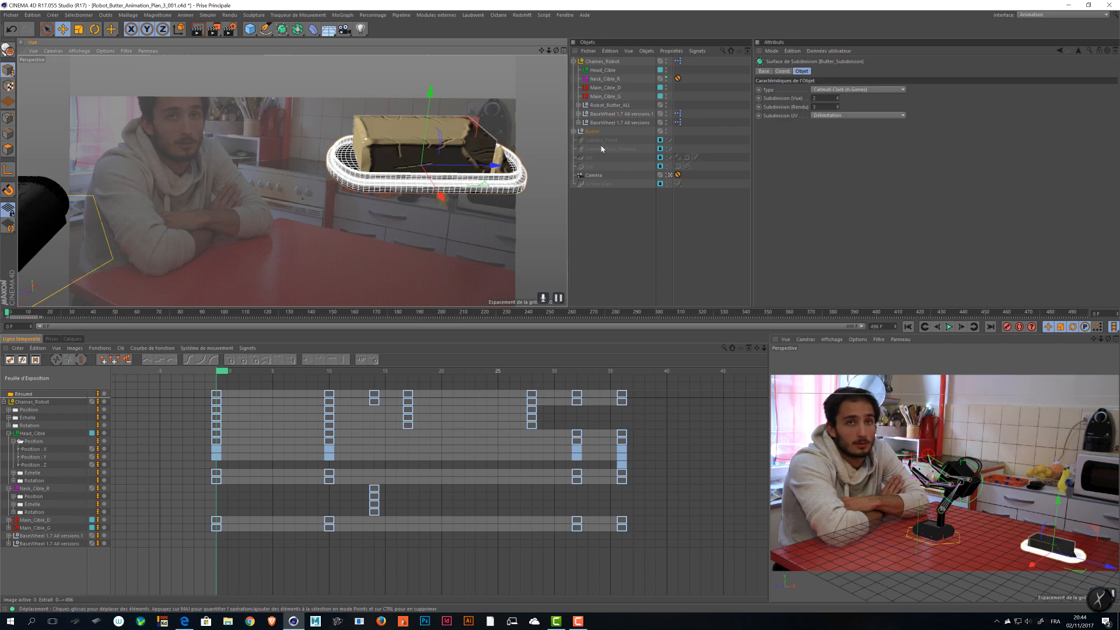
click(591, 131)
alt+drag(477, 208, 440, 190)
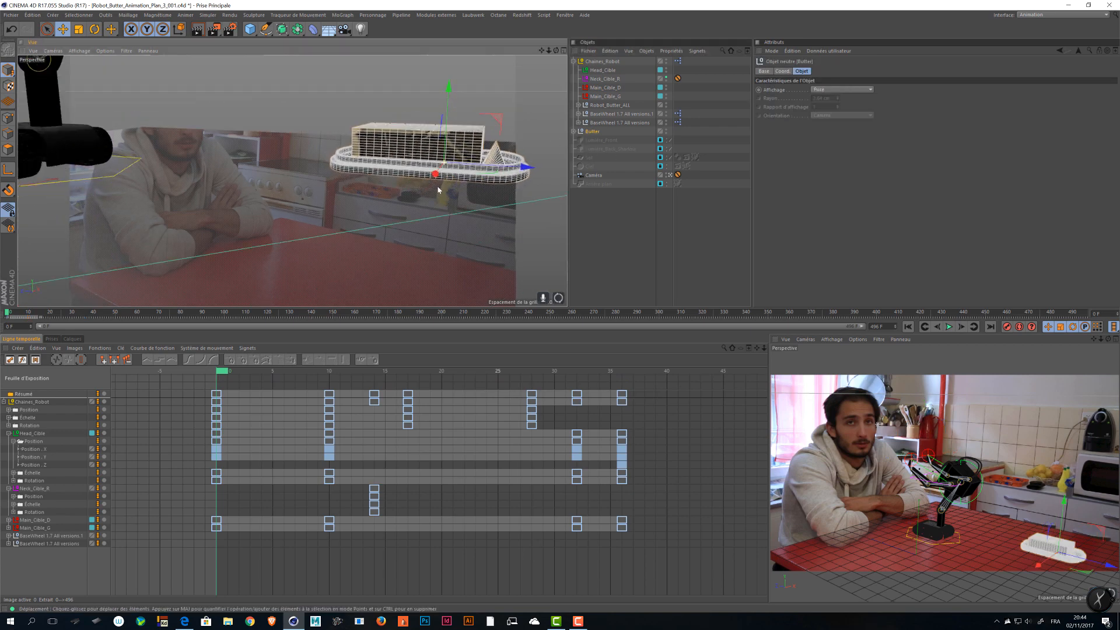
alt+middle_drag(440, 190, 383, 282)
key(r)
drag(428, 215, 430, 216)
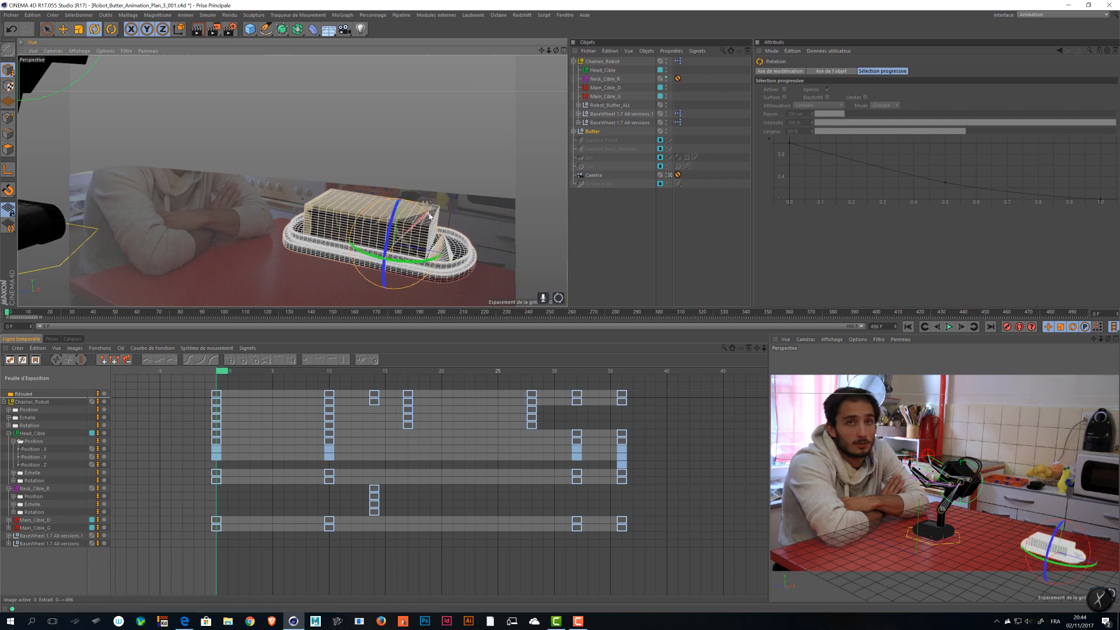
key(ctrl+z)
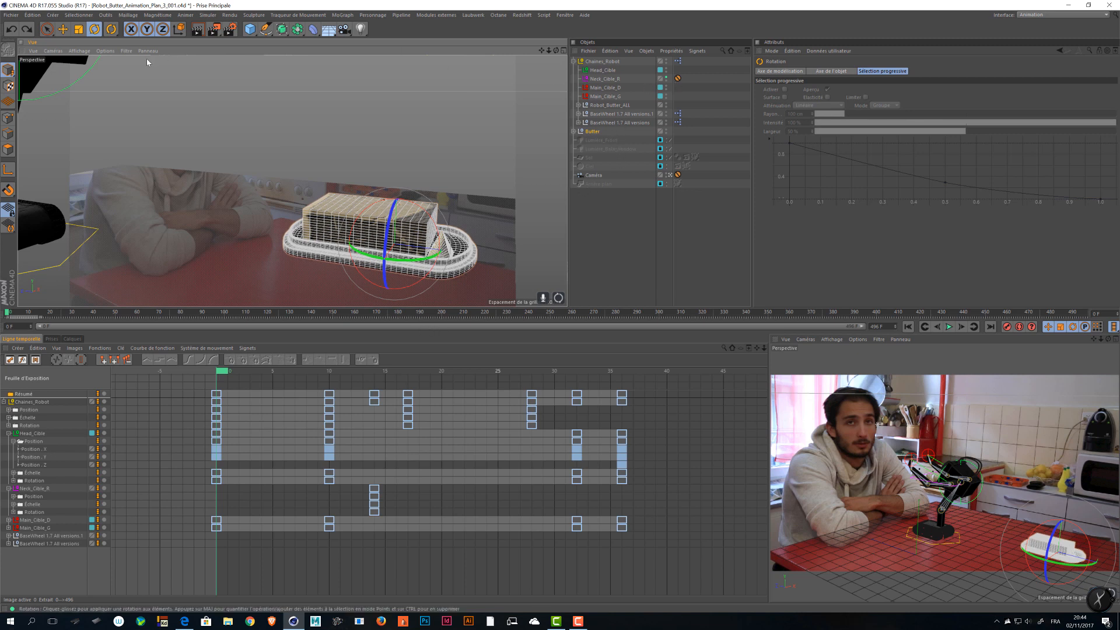
alt+drag(422, 274, 410, 173)
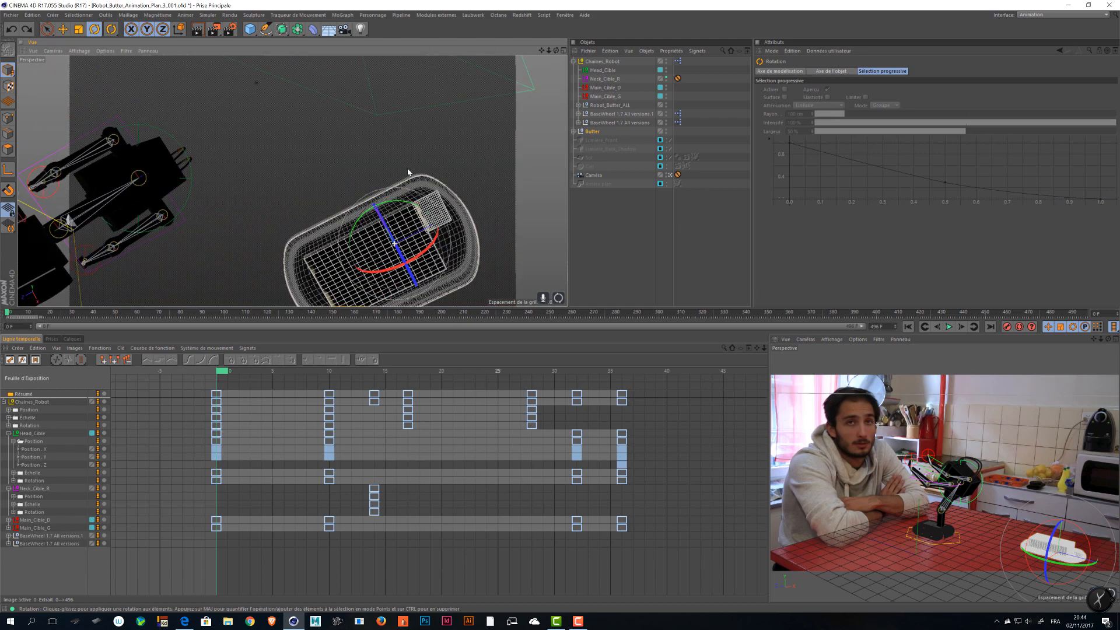
- Cap the open underside of the Plate object in the Butter group with Close Polygon Hole
alt+right_drag(410, 173, 477, 185)
alt+drag(477, 185, 375, 117)
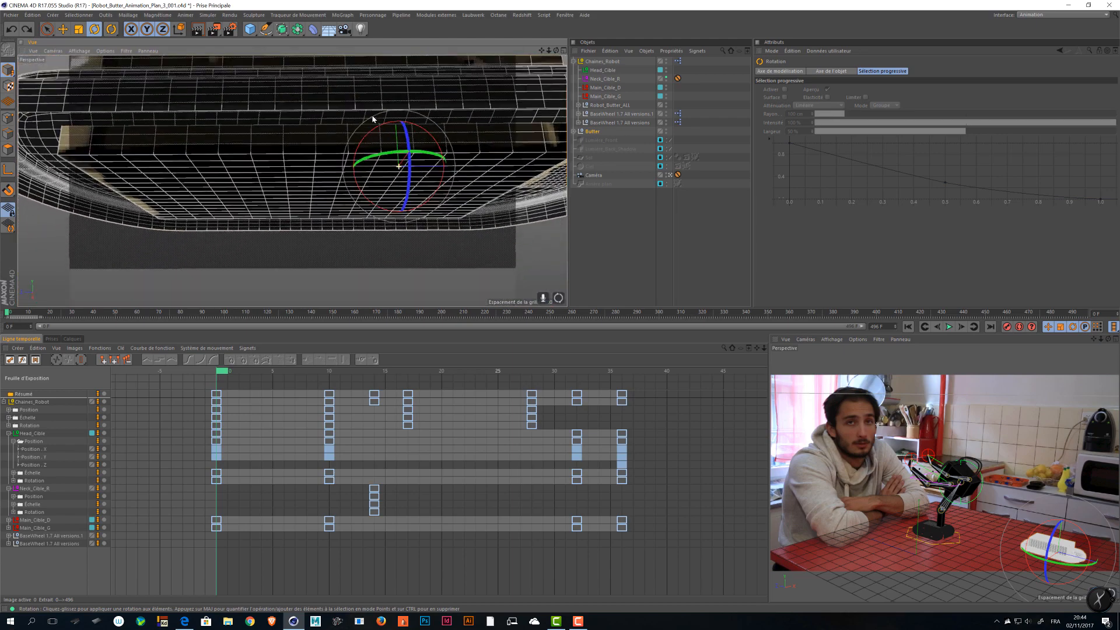
alt+right_drag(375, 118, 245, 82)
alt+drag(245, 82, 286, 85)
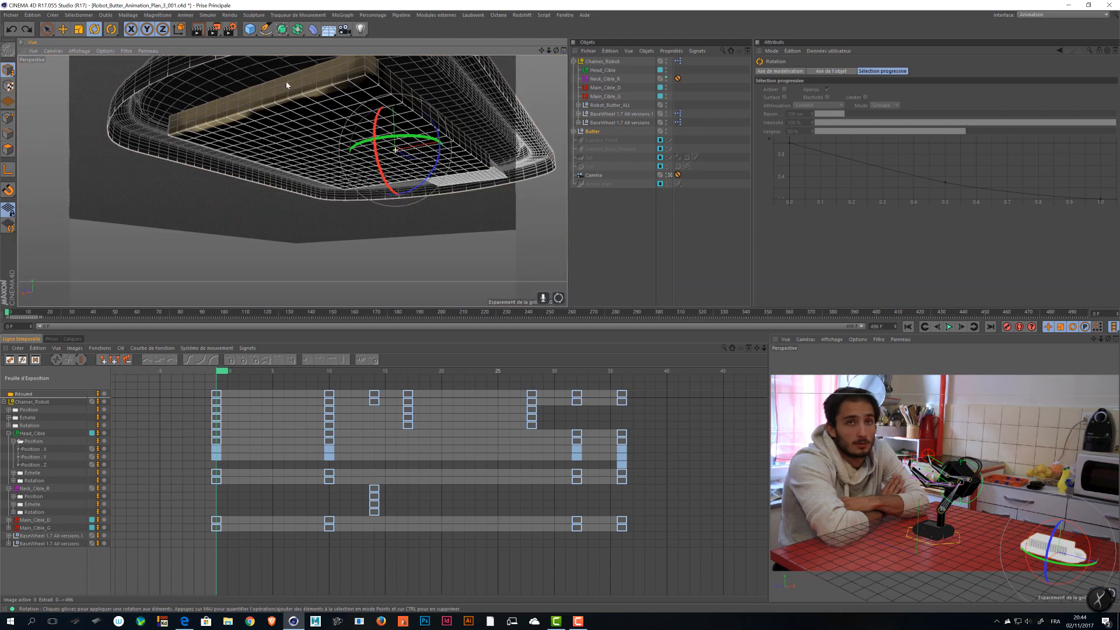
click(573, 131)
click(600, 149)
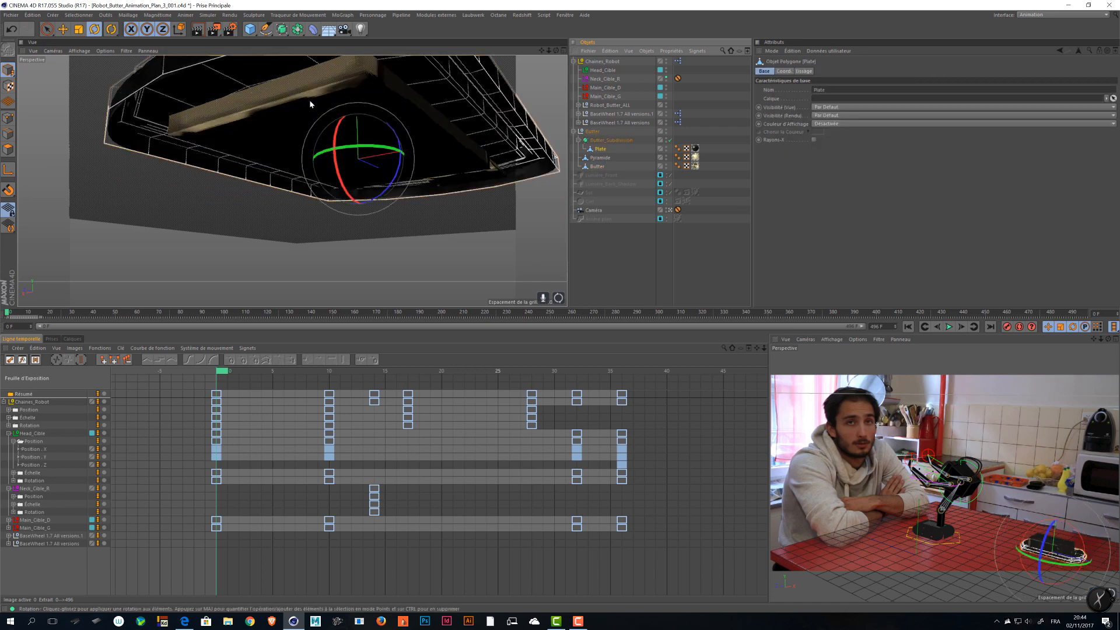
alt+drag(313, 103, 462, 163)
click(8, 133)
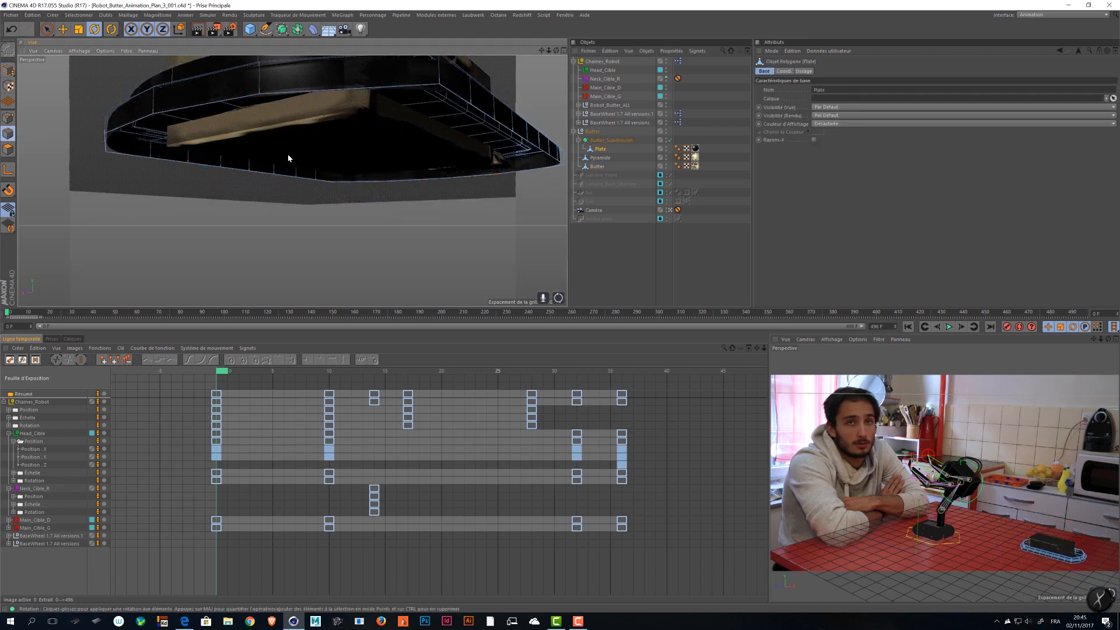
alt+drag(288, 155, 524, 96)
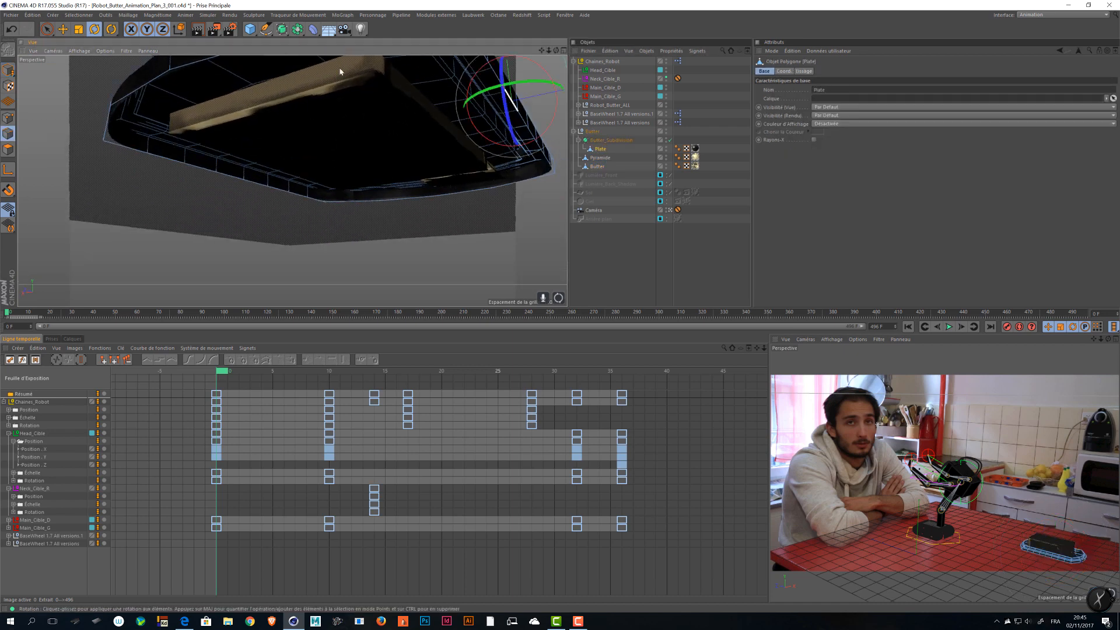
right_click(453, 220)
click(430, 231)
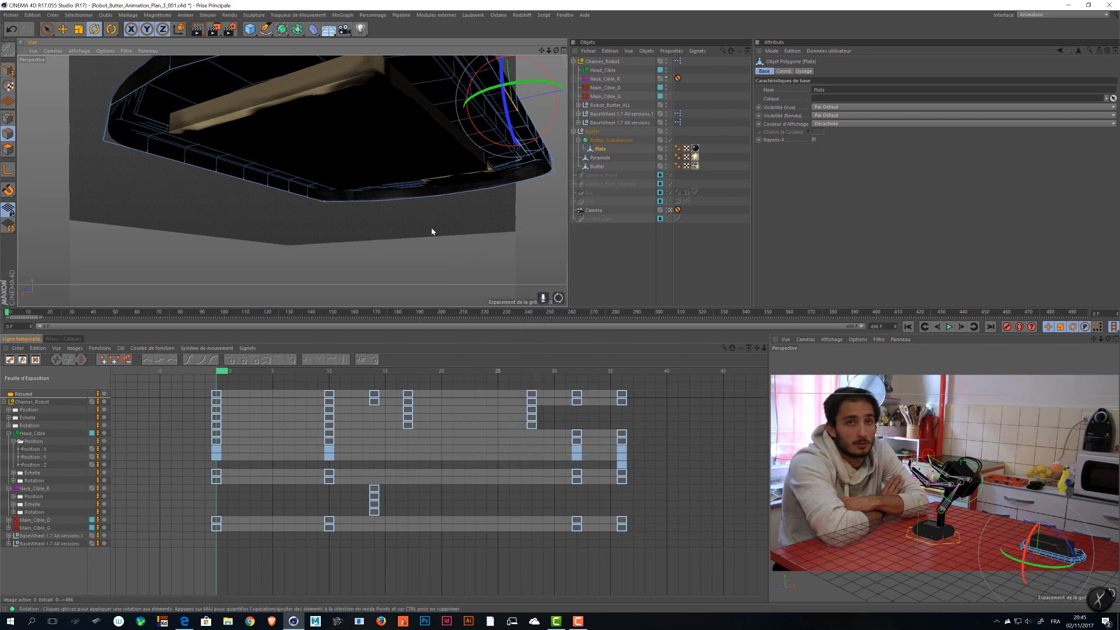
right_click(470, 191)
click(518, 220)
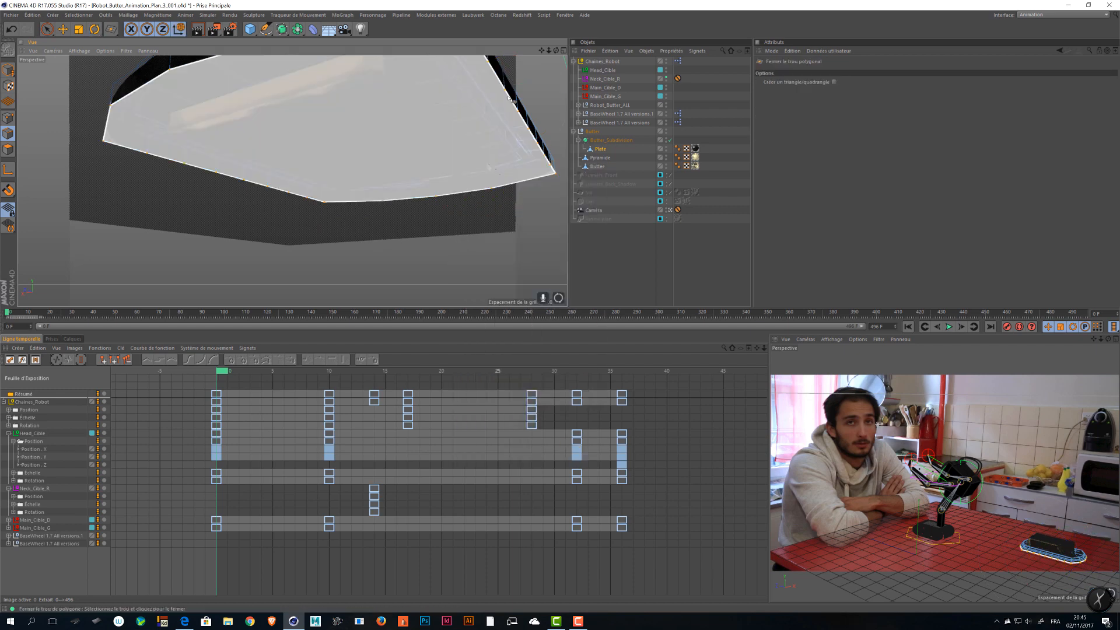
- Select the new bottom faces of the plate and inset them with Extrude Inner
alt+drag(508, 125, 434, 161)
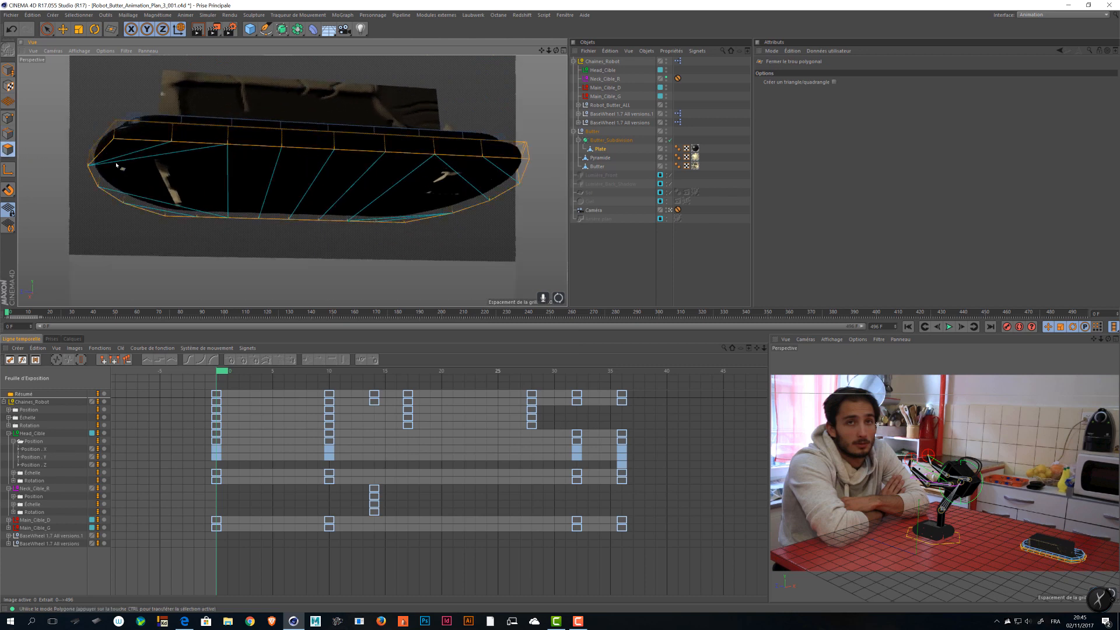
drag(47, 30, 66, 42)
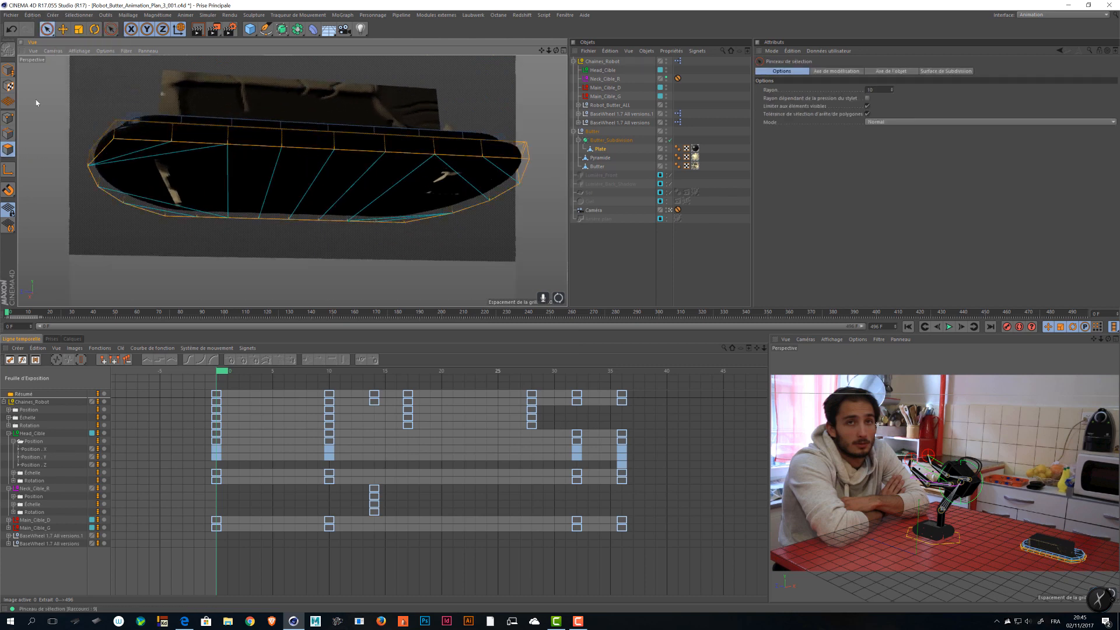
click(245, 178)
click(393, 189)
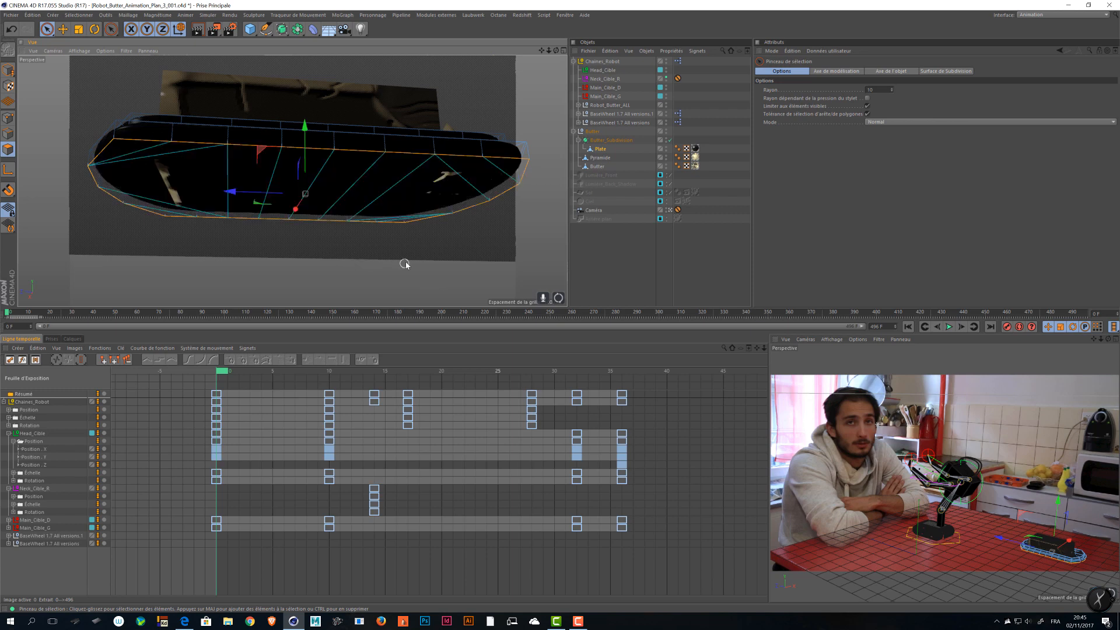
key(i)
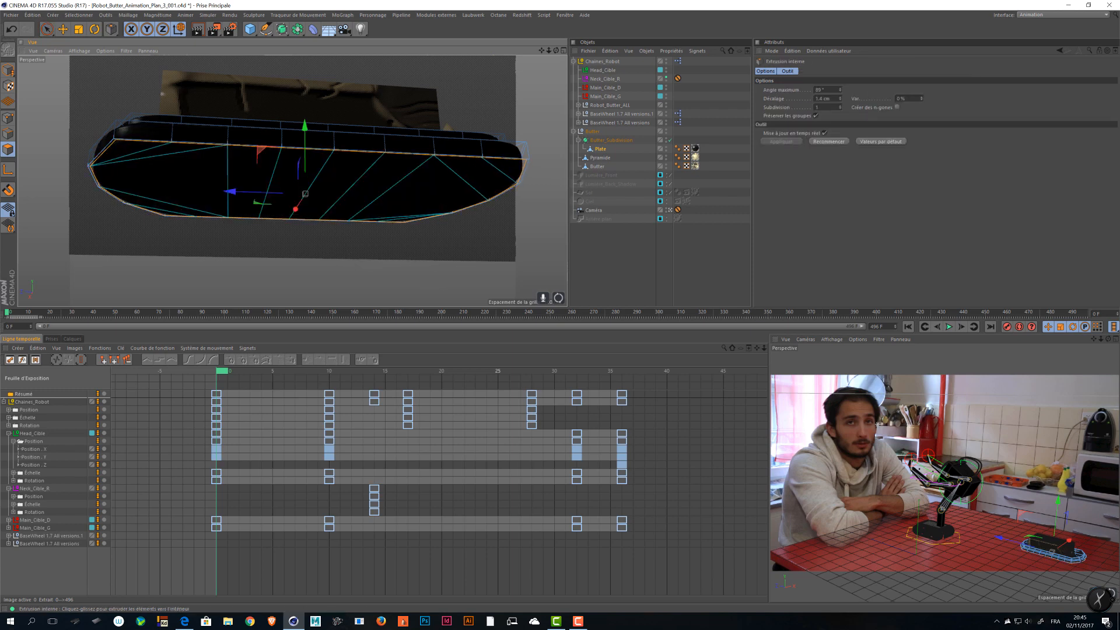
drag(393, 188, 408, 188)
drag(472, 266, 411, 266)
alt+drag(464, 234, 415, 247)
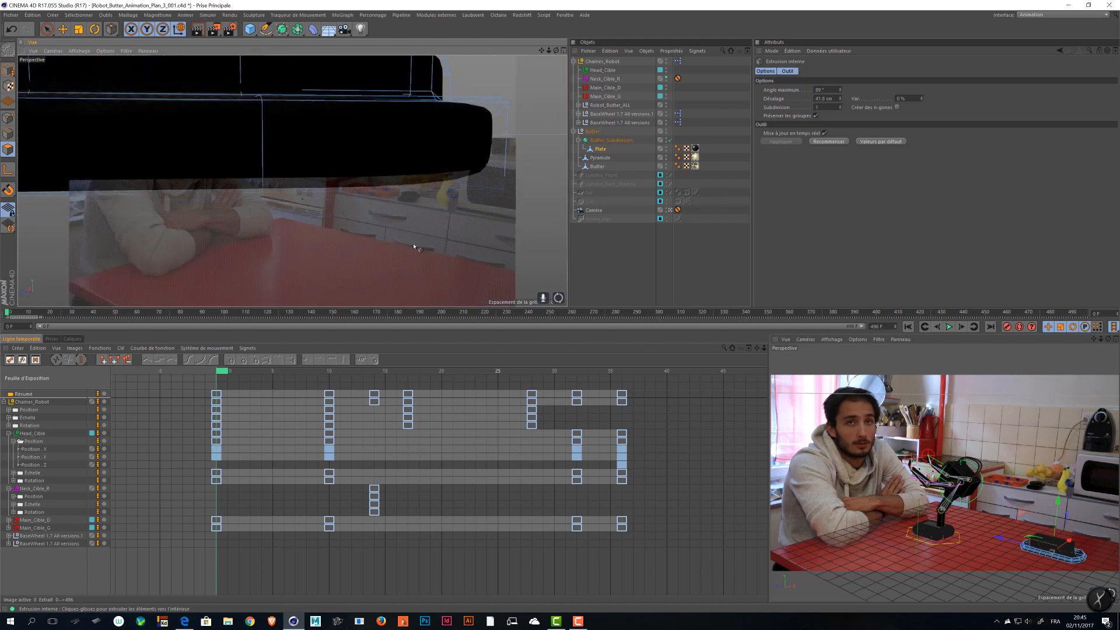
- Loop-select the plate's bottom outer edge and bevel it with a 0.62 cm offset and subdivision 1
key(u)
key(l)
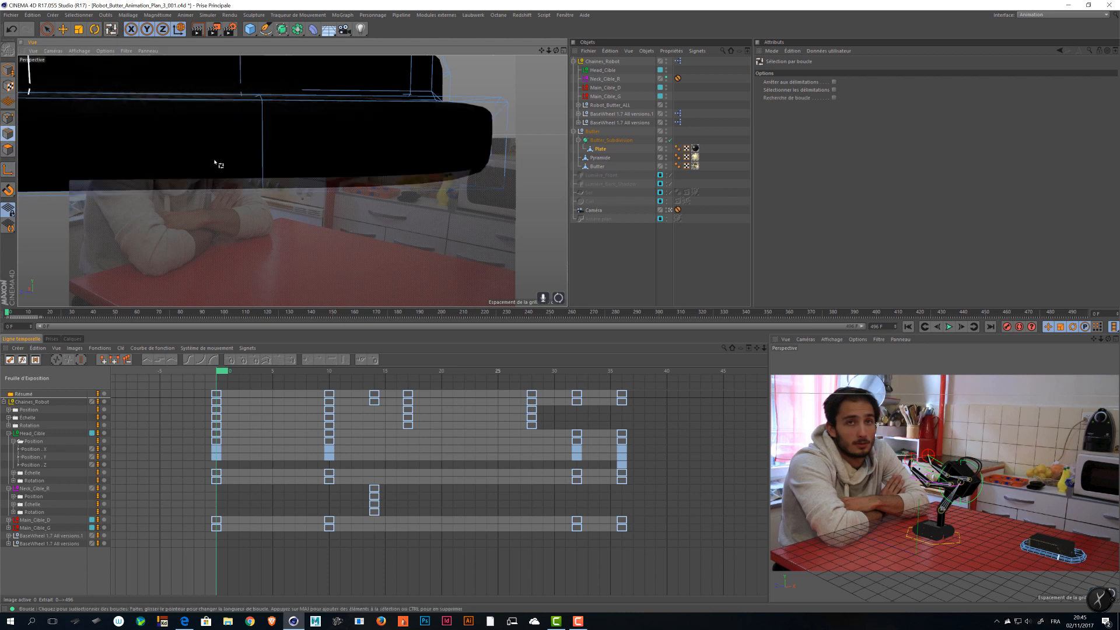
alt+drag(215, 163, 479, 172)
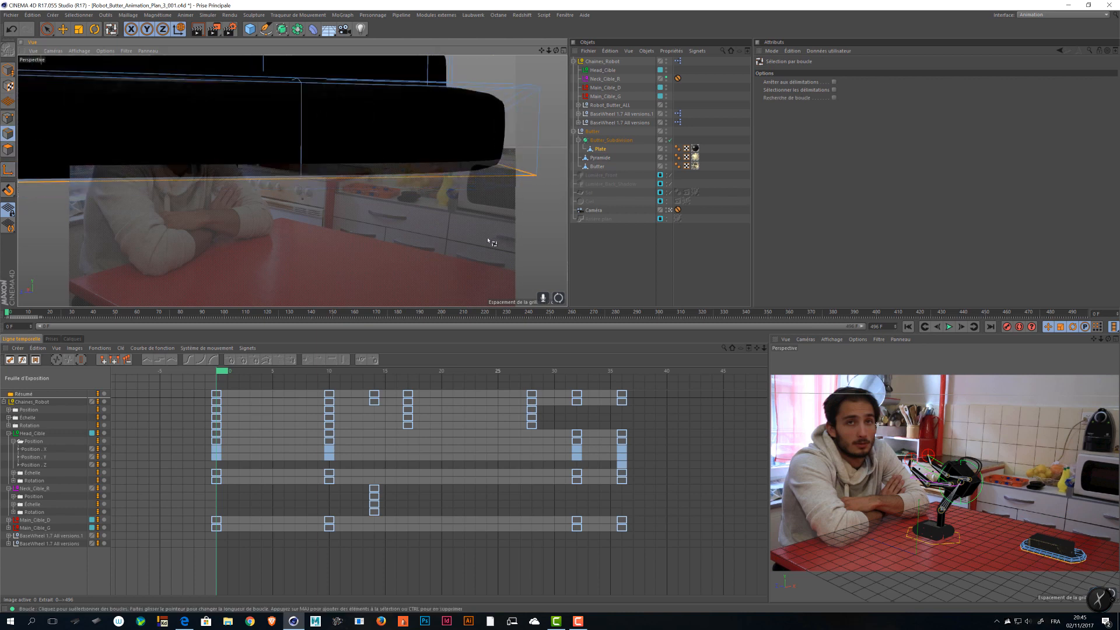
key(m)
key(s)
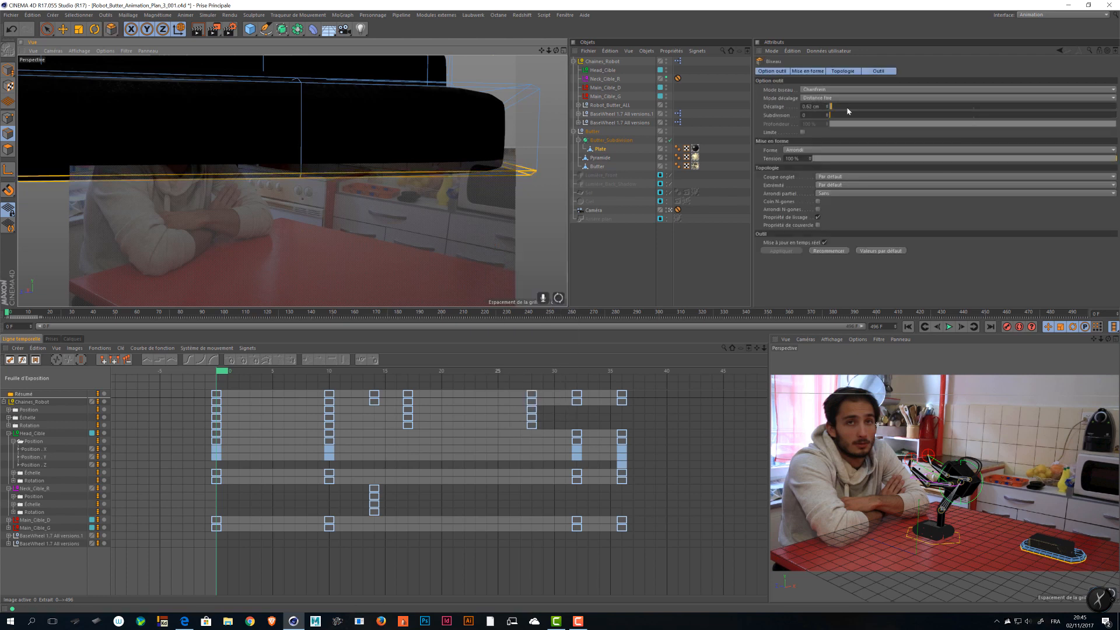
click(827, 114)
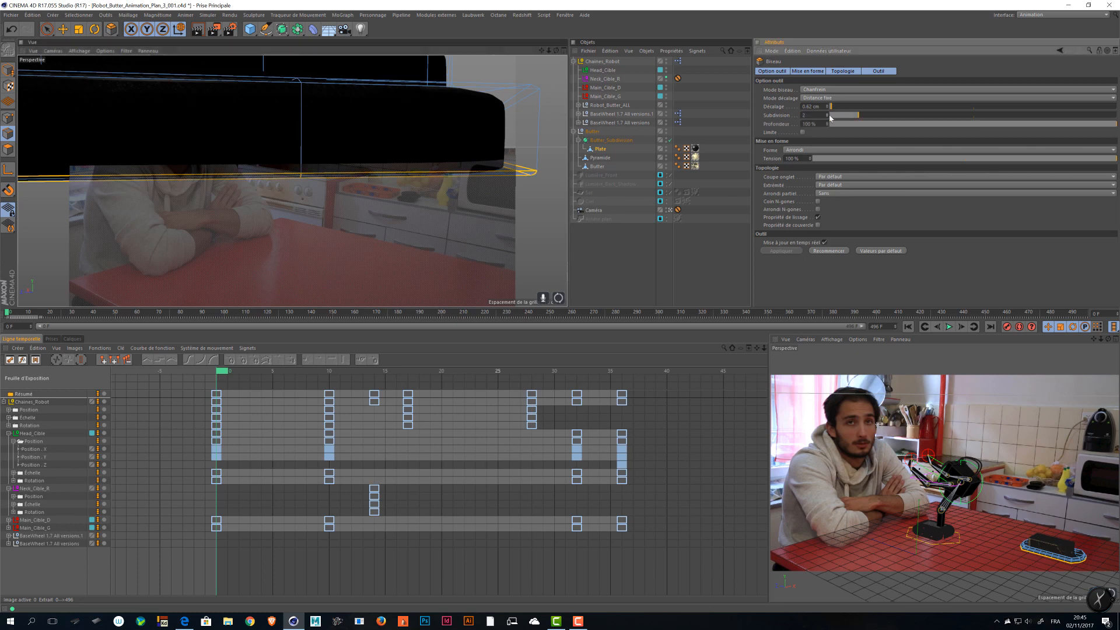
- Inspect the plate's closed, bevelled underside from several angles and in a preview render of the view
alt+right_drag(453, 199, 342, 226)
alt+drag(342, 225, 230, 108)
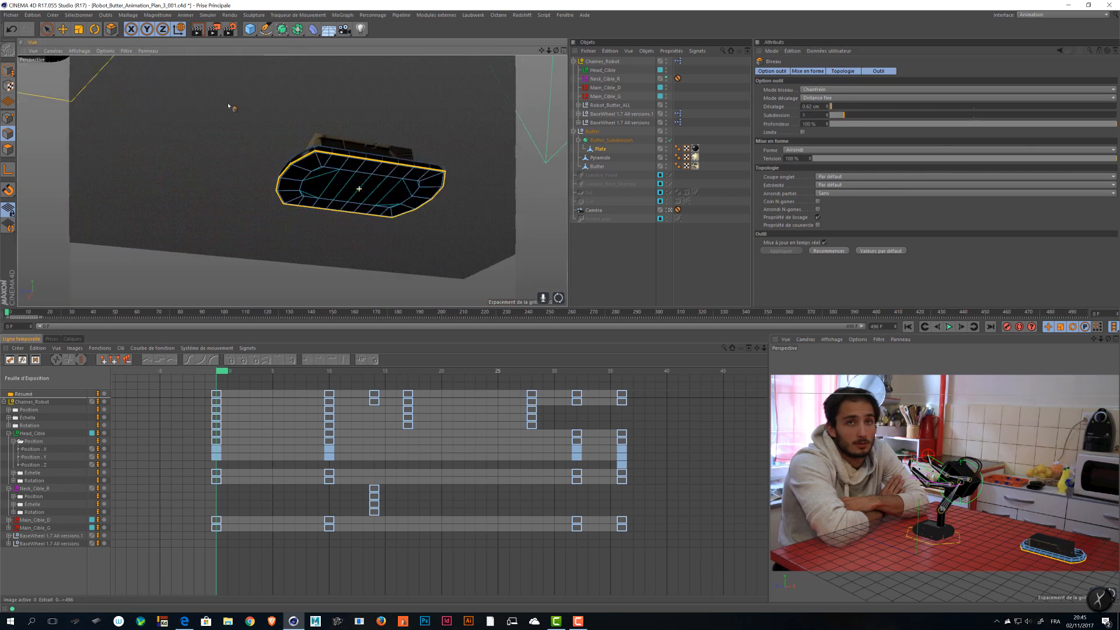
alt+right_drag(229, 107, 257, 175)
alt+drag(256, 175, 308, 227)
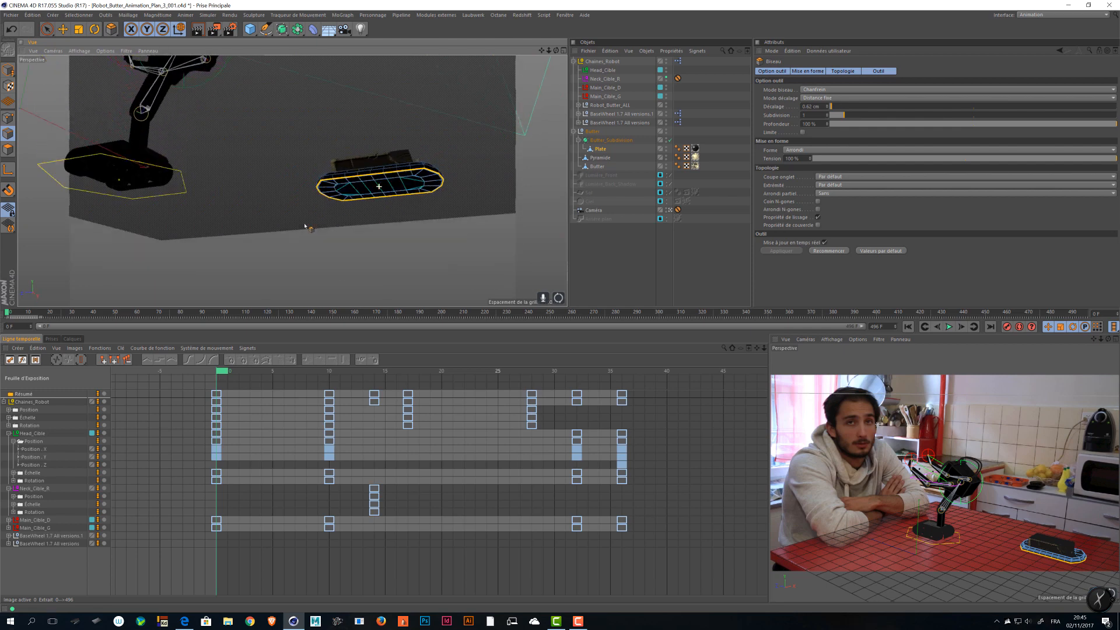
alt+right_drag(307, 228, 343, 193)
alt+drag(342, 192, 409, 183)
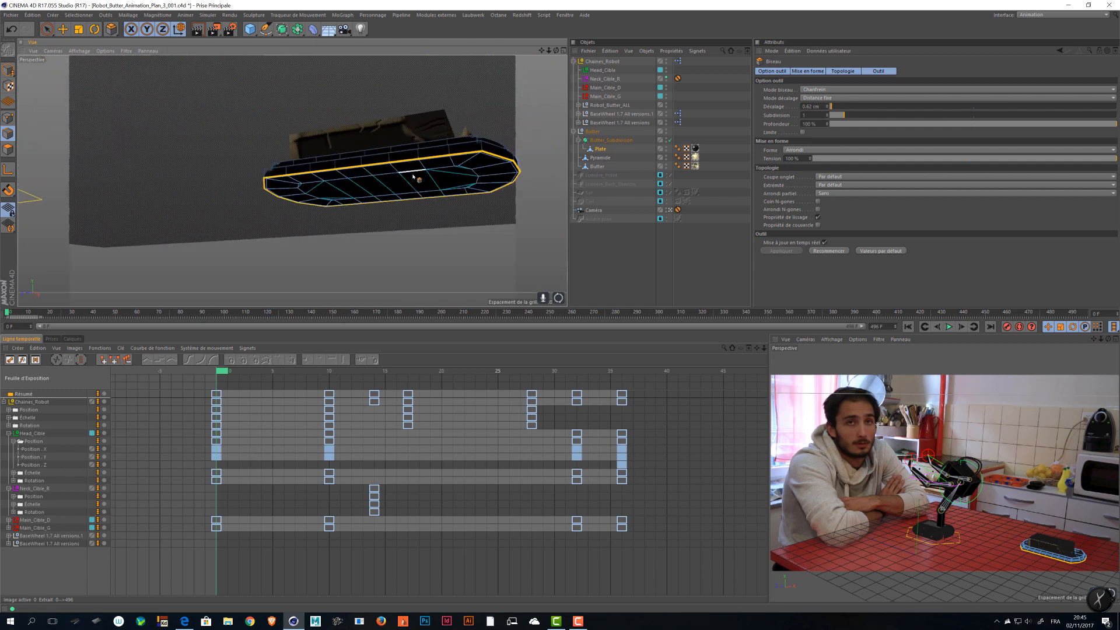
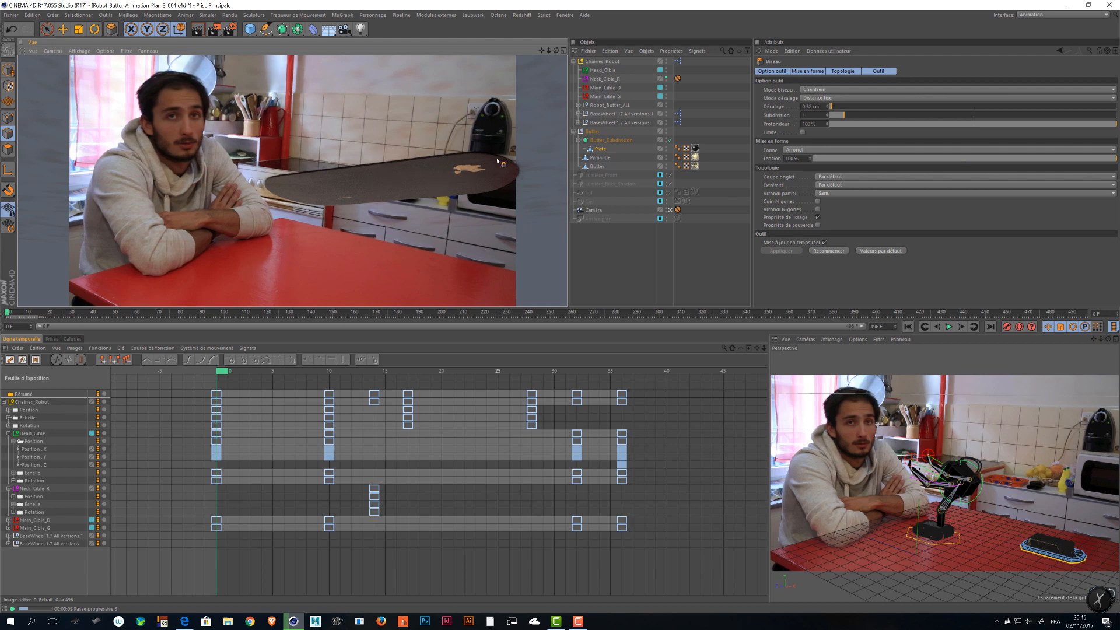
alt+drag(374, 162, 48, 162)
- Return to model mode, frame the whole Butter group, collapse its hierarchy and keep the group selected
click(9, 70)
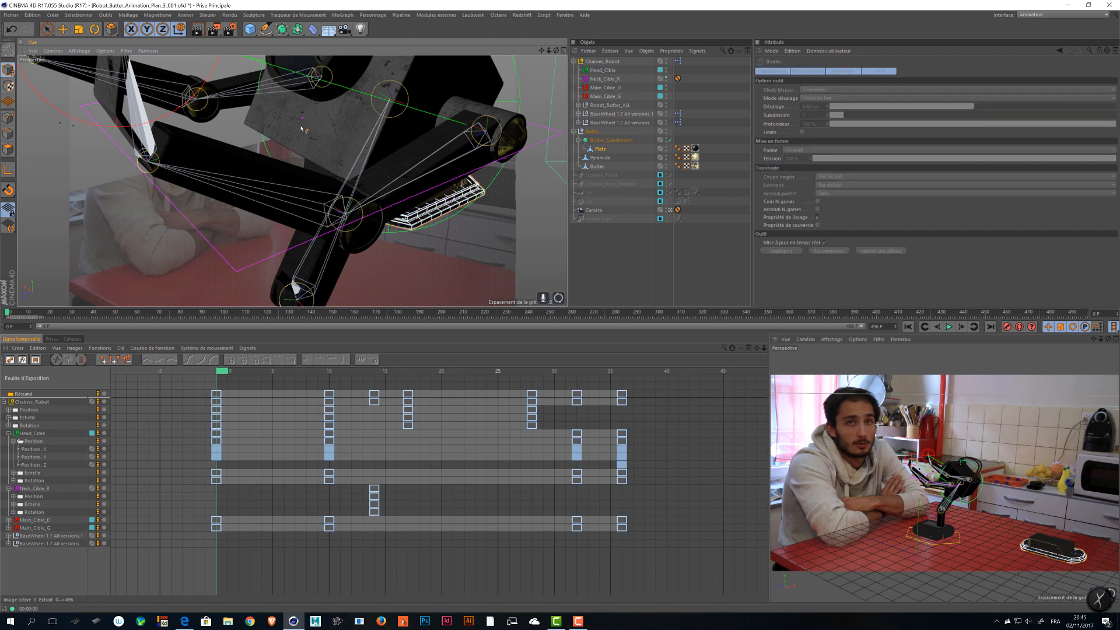
alt+middle_drag(467, 175, 363, 176)
click(595, 131)
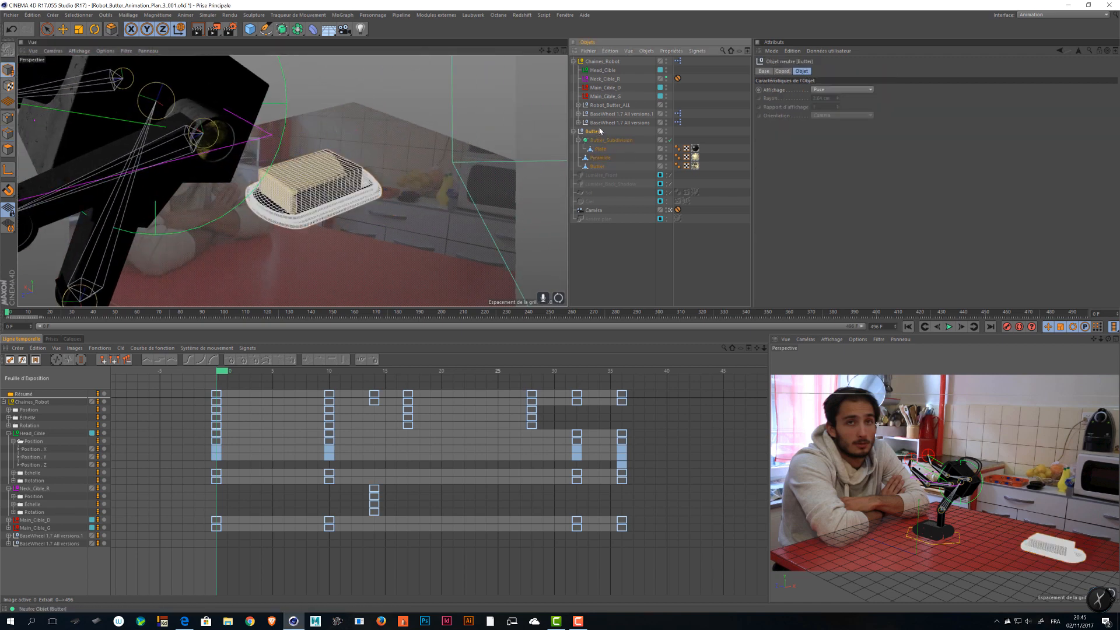
key(o)
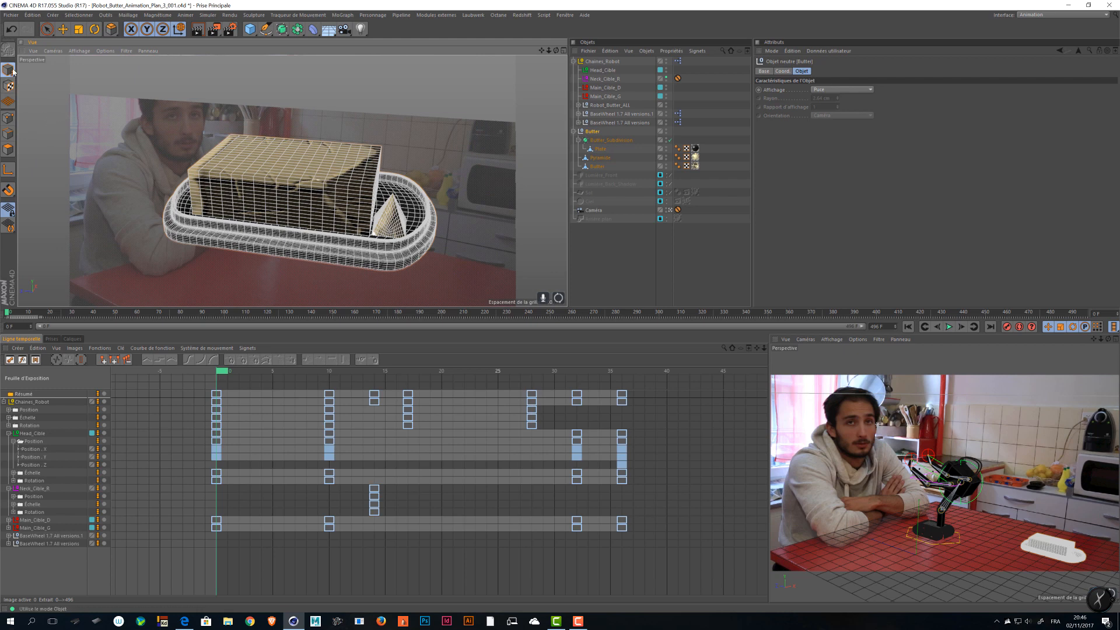
click(679, 249)
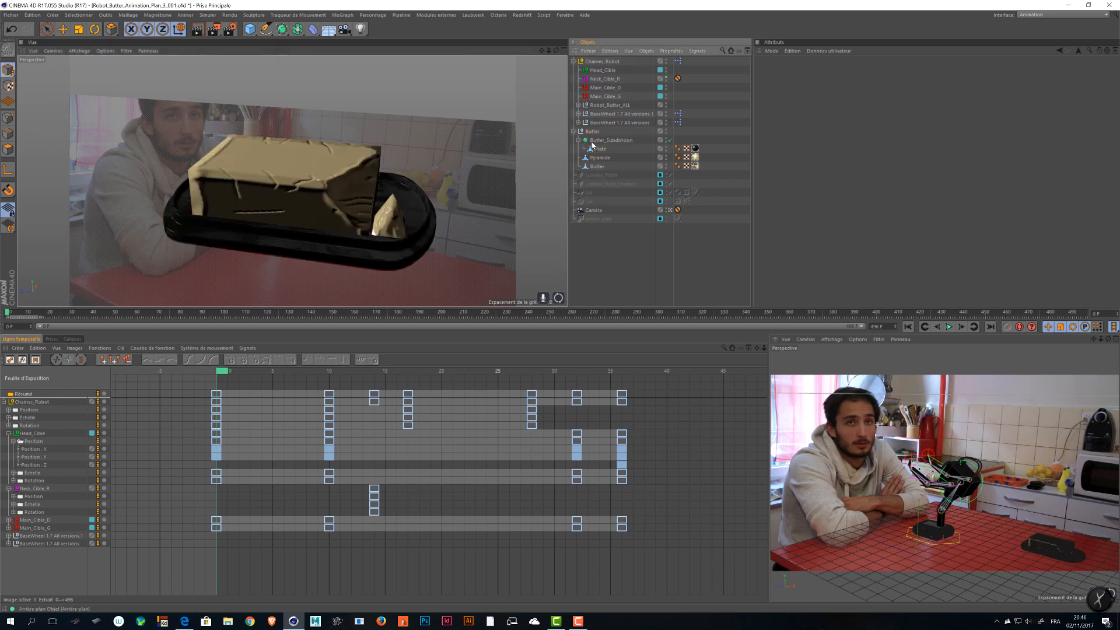
click(574, 131)
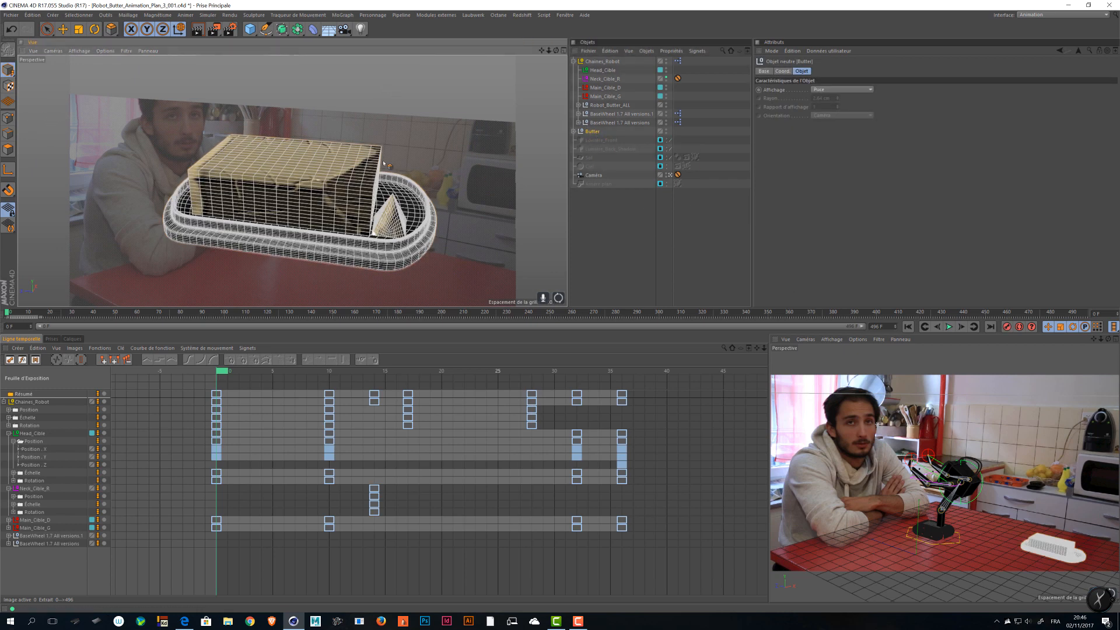
- Activate Live Selection and examine the butter dish's placement relative to the robot in the perspective and top views
alt+right_drag(380, 157, 161, 156)
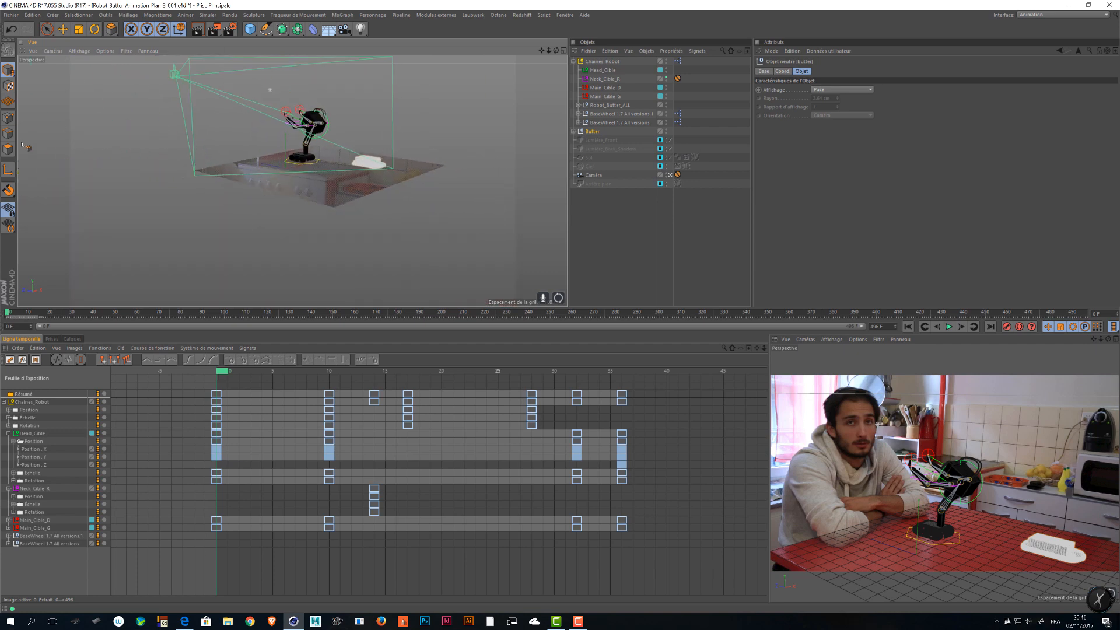
click(47, 29)
alt+drag(326, 140, 293, 149)
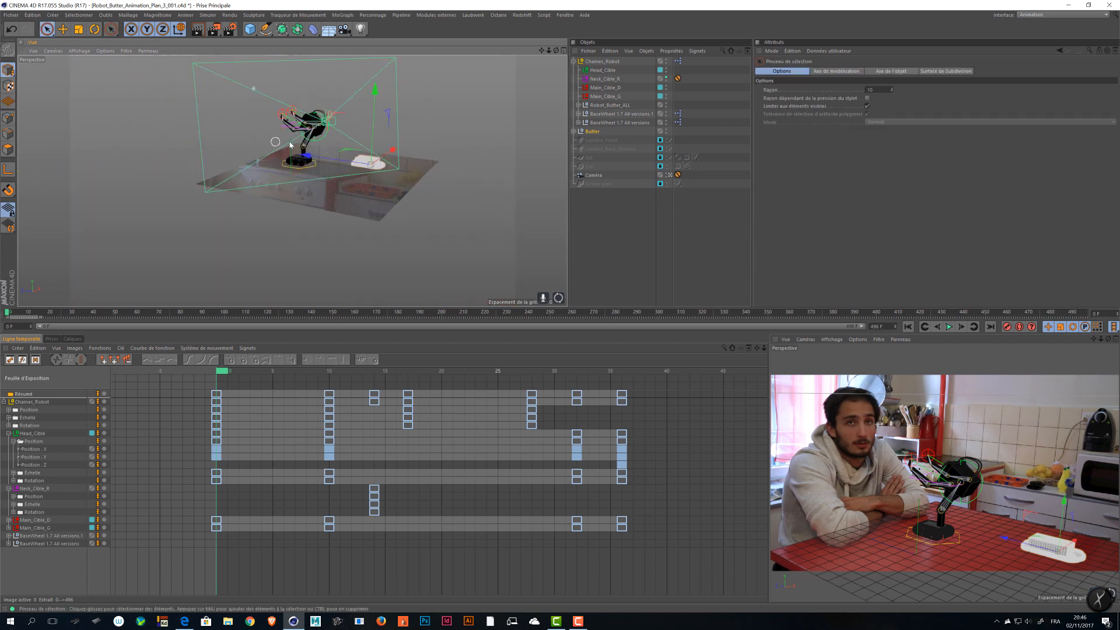
alt+right_drag(292, 149, 507, 163)
alt+middle_drag(390, 265, 331, 232)
alt+right_drag(331, 232, 411, 225)
alt+drag(373, 180, 426, 228)
key(F5)
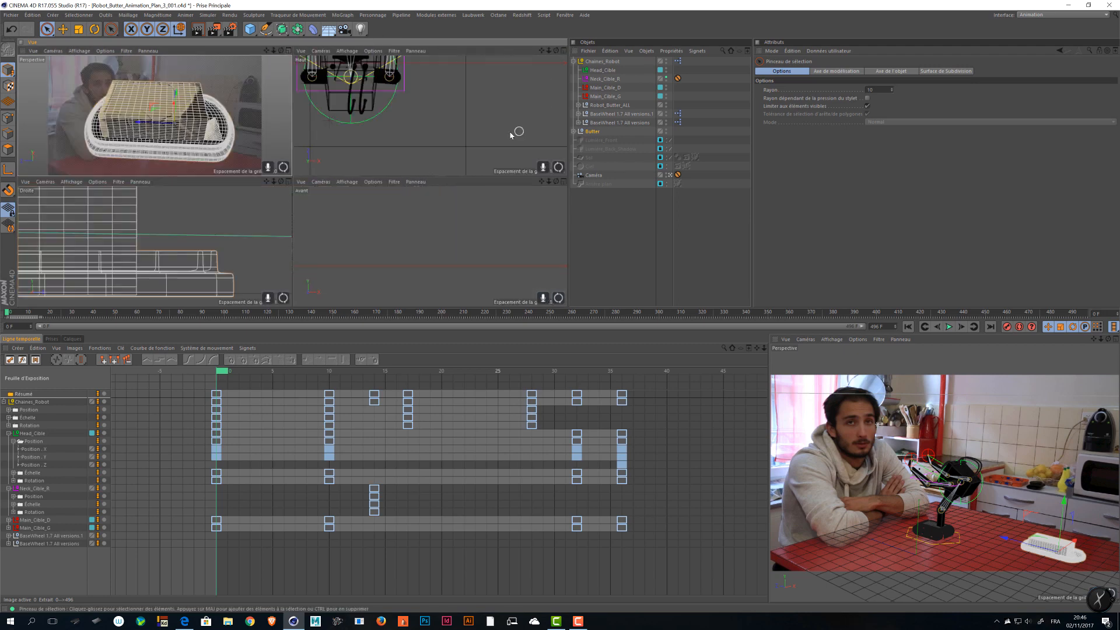
click(564, 51)
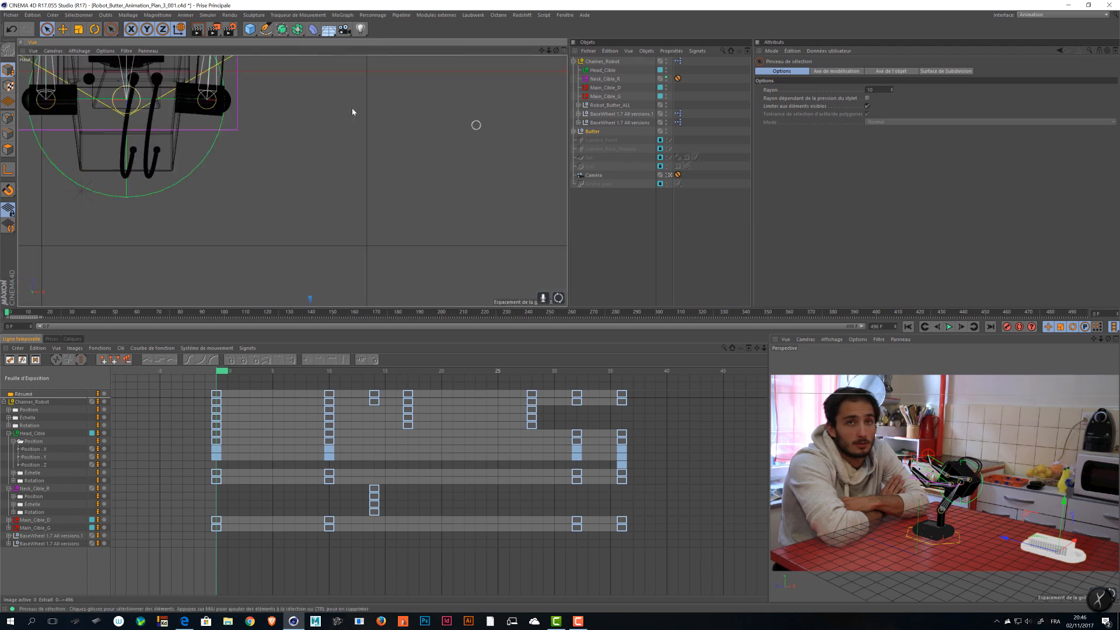
alt+middle_drag(352, 111, 510, 243)
alt+right_drag(509, 242, 255, 119)
alt+middle_drag(255, 120, 199, 50)
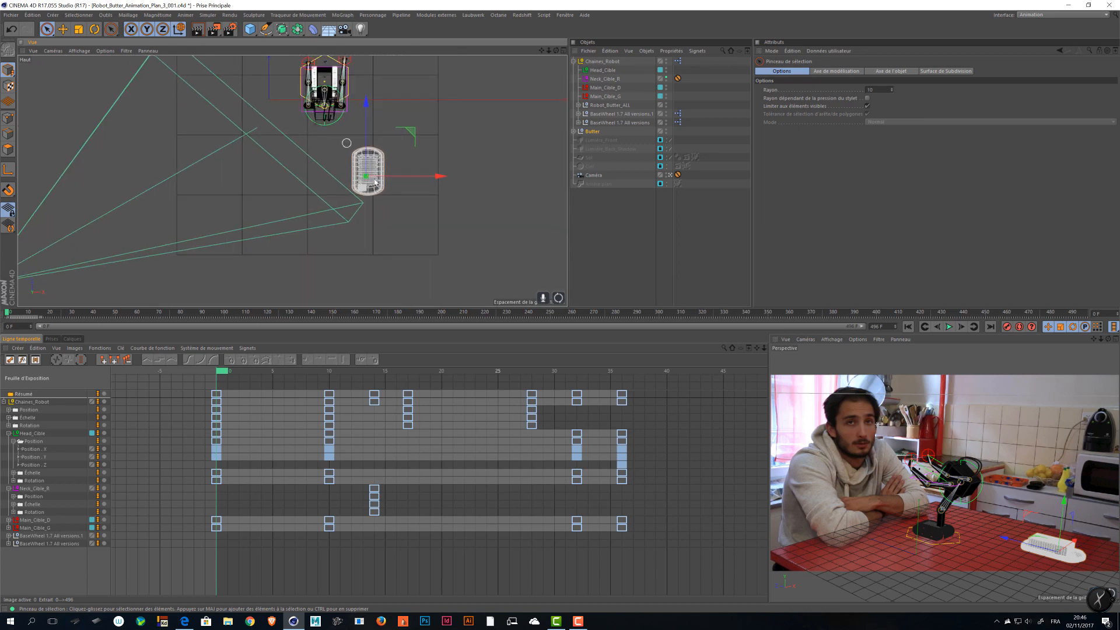
- Go to frame 57 and examine where the robot's hands meet the butter dish in the top and right views
drag(123, 313, 131, 313)
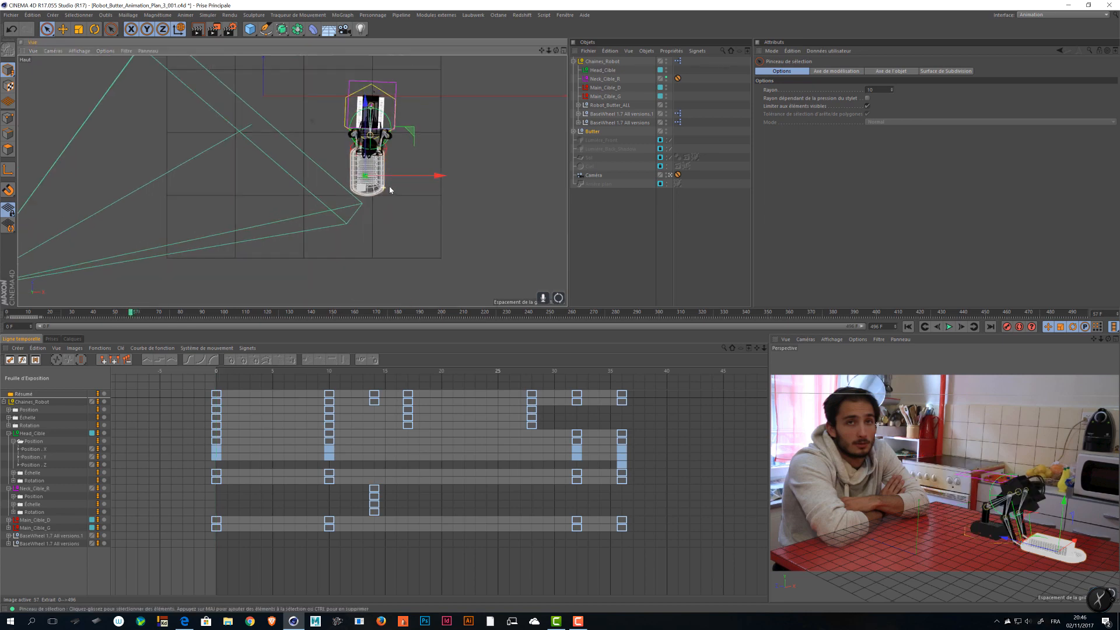
alt+right_drag(387, 188, 474, 188)
alt+middle_drag(269, 235, 288, 224)
alt+right_drag(288, 225, 317, 217)
alt+middle_drag(314, 101, 305, 142)
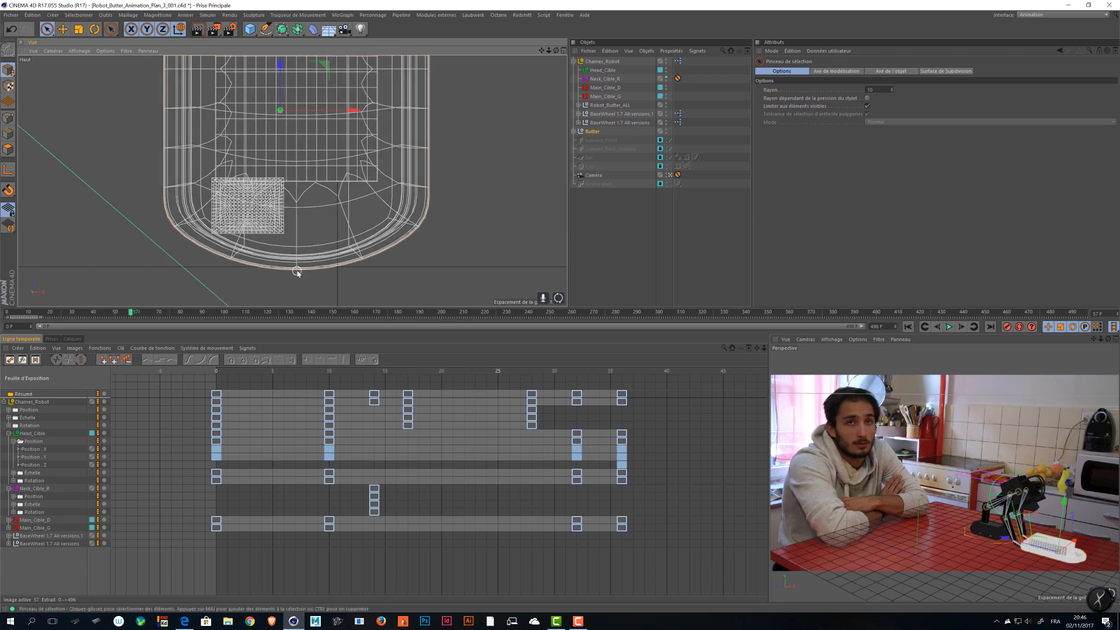
click(563, 51)
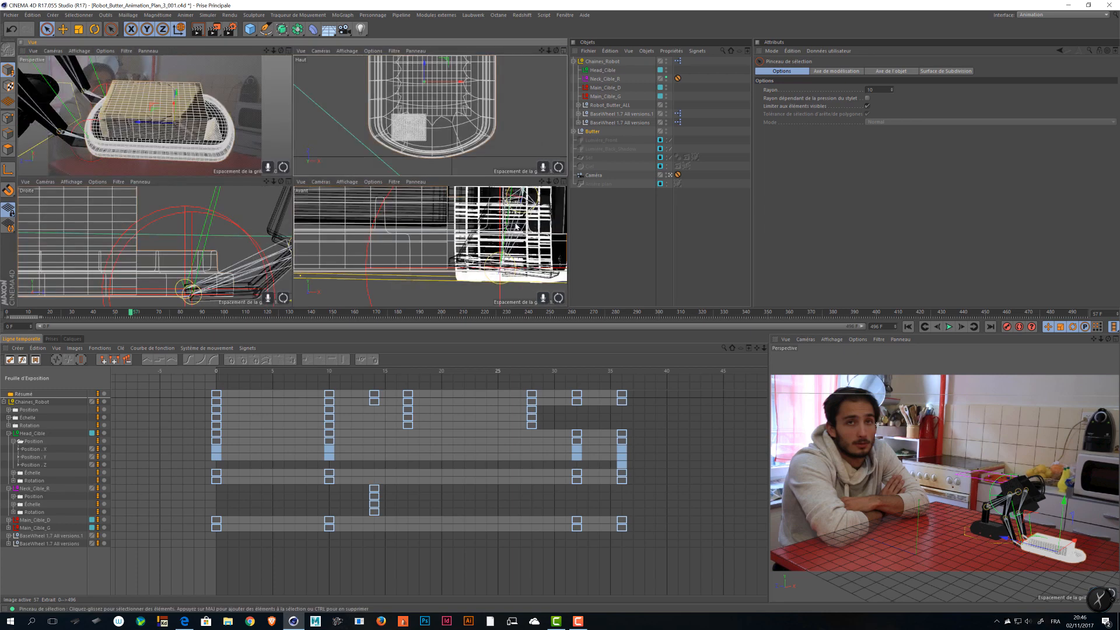
middle_click(159, 261)
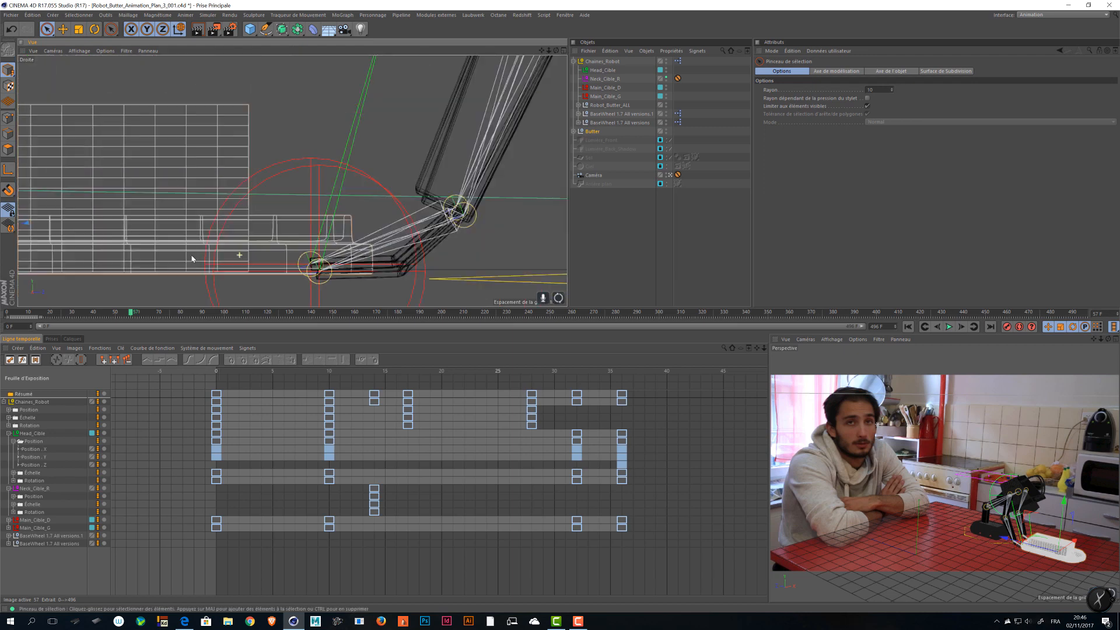
alt+middle_drag(160, 260, 215, 248)
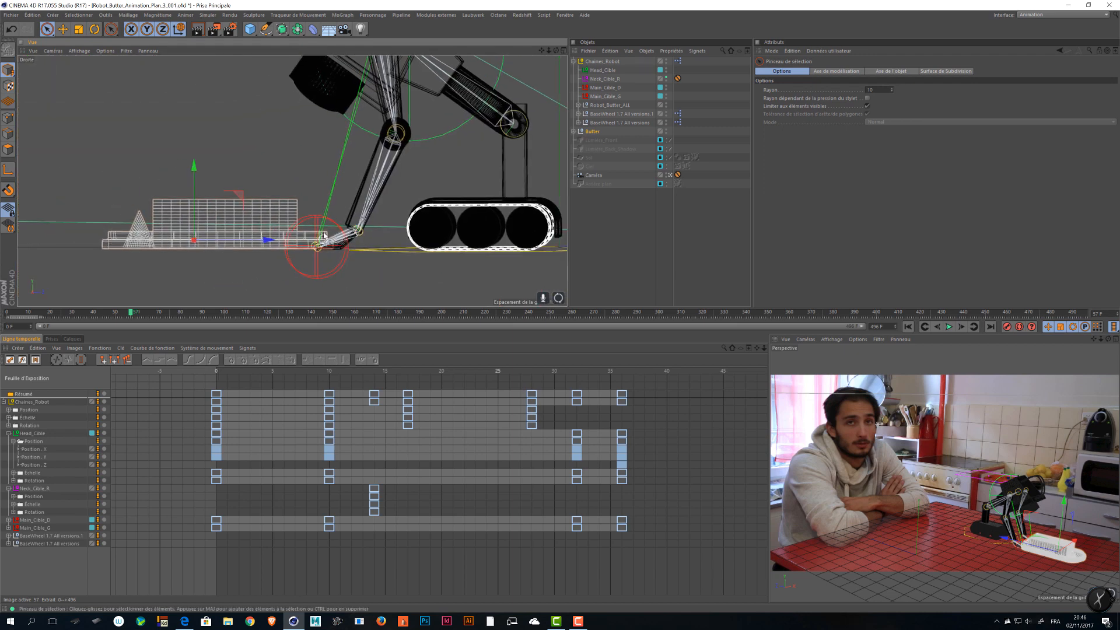
- Move the Butter group's axis to the bottom corner at the plate's far end in the right view
scroll(205, 241, up, 5)
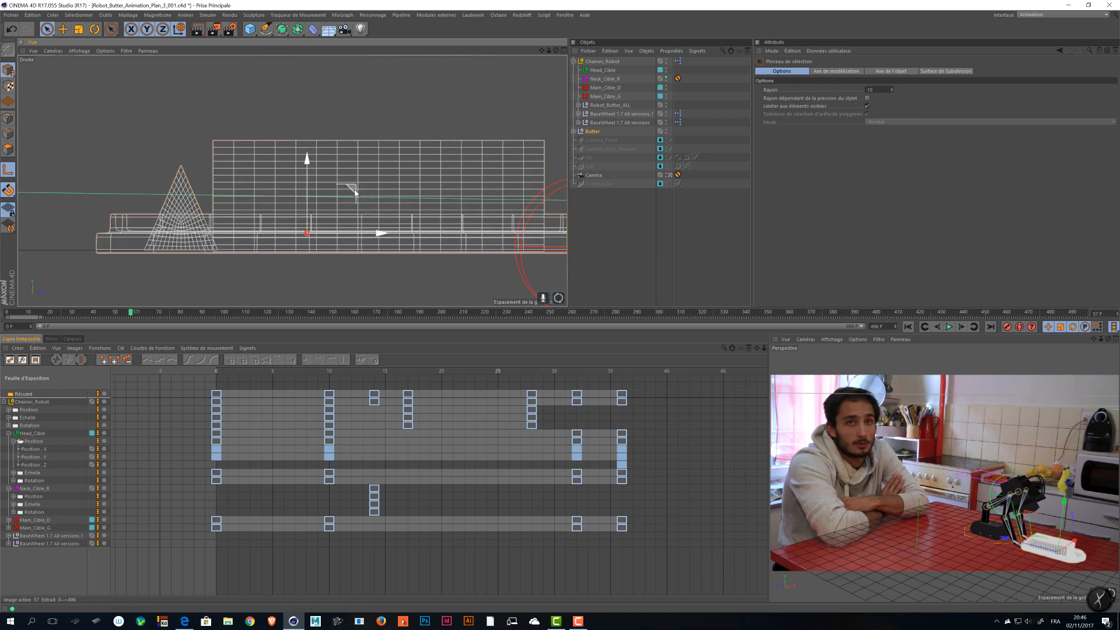
drag(350, 187, 141, 211)
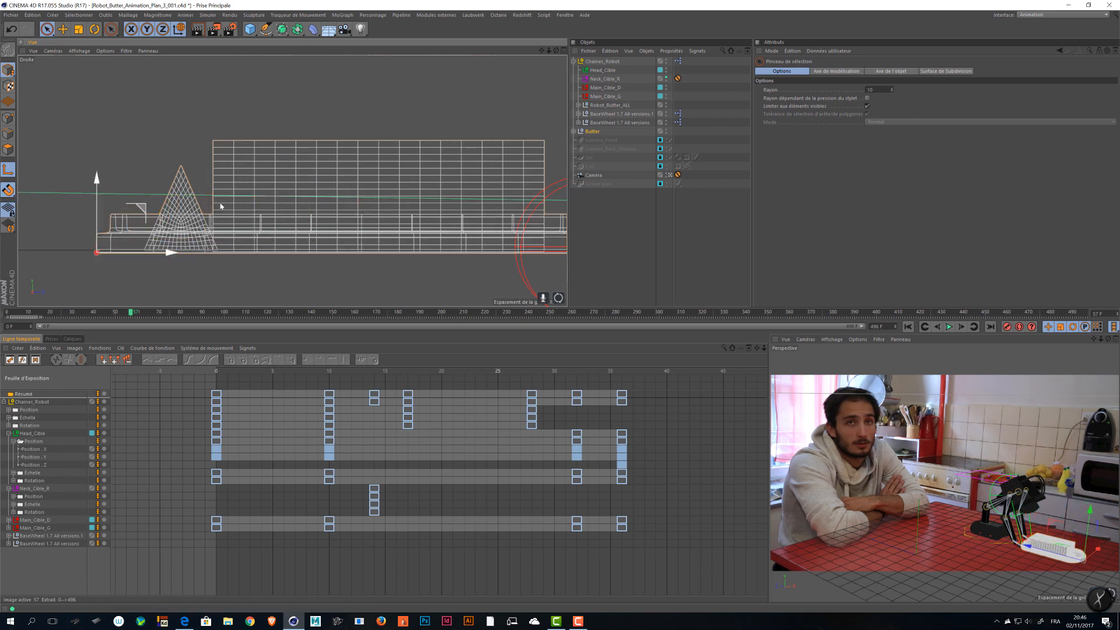
click(574, 131)
click(574, 132)
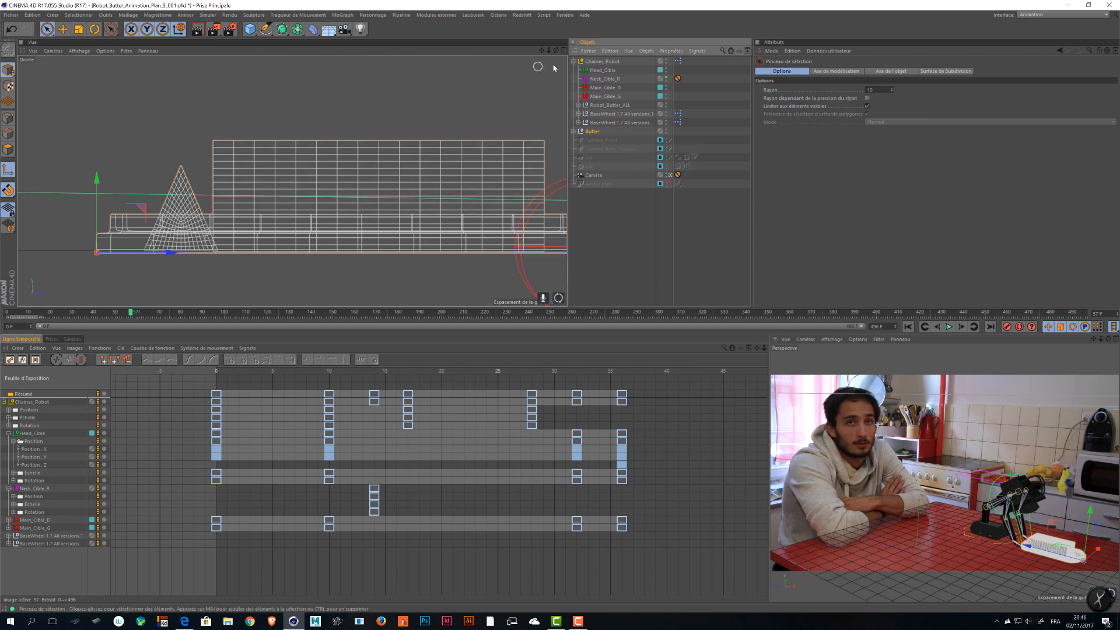
- In the top view, centre the Butter group's axis on the middle vertex of the plate's outer end edge
click(563, 50)
click(564, 51)
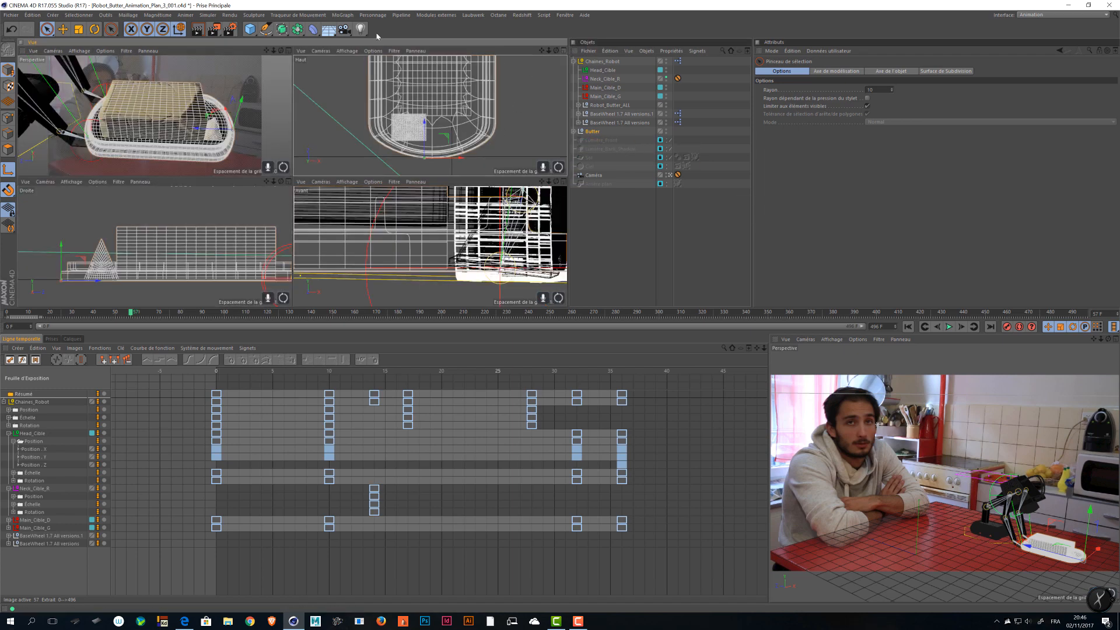
alt+middle_drag(297, 260, 315, 231)
alt+right_drag(315, 228, 395, 230)
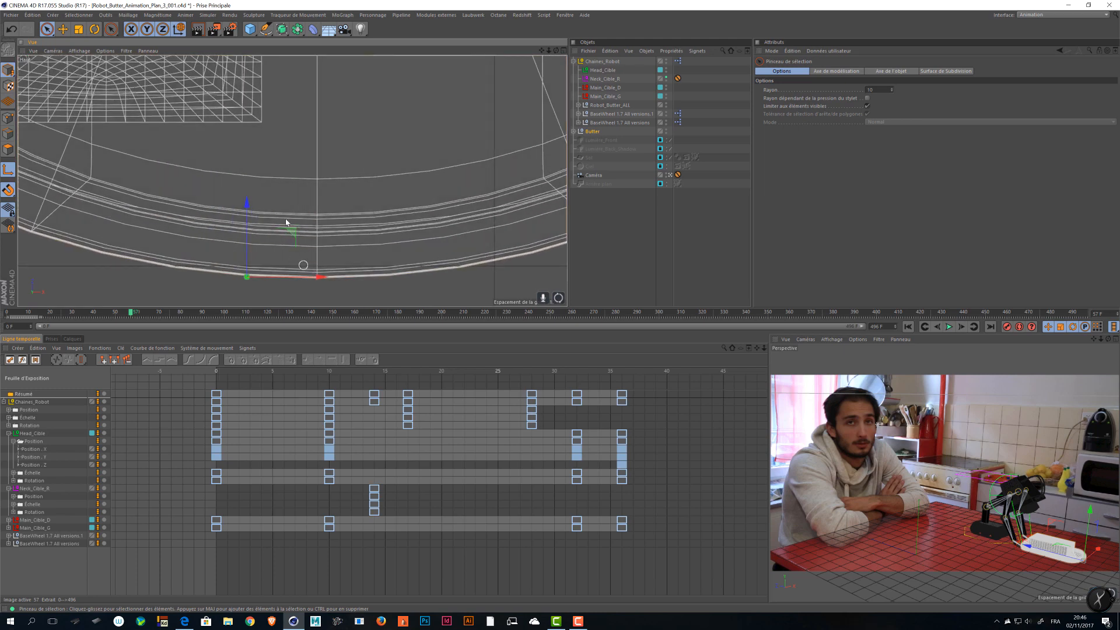
drag(293, 229, 363, 233)
alt+right_drag(325, 274, 418, 268)
alt+middle_drag(313, 258, 348, 190)
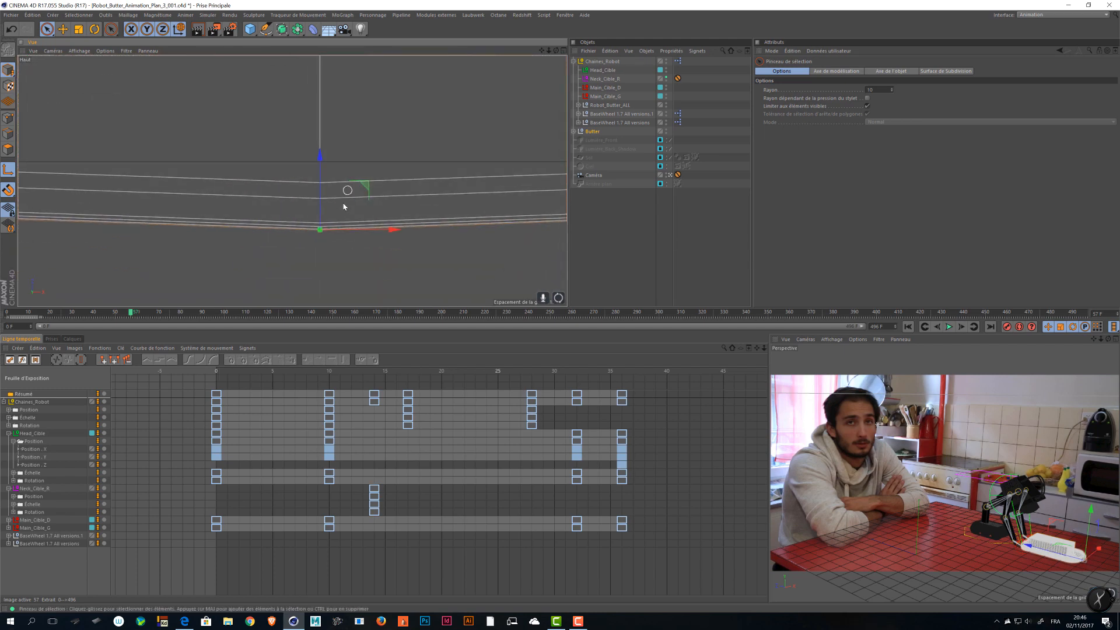
alt+right_drag(343, 206, 440, 204)
alt+middle_drag(289, 270, 352, 173)
alt+right_drag(285, 234, 375, 203)
alt+middle_drag(375, 202, 375, 235)
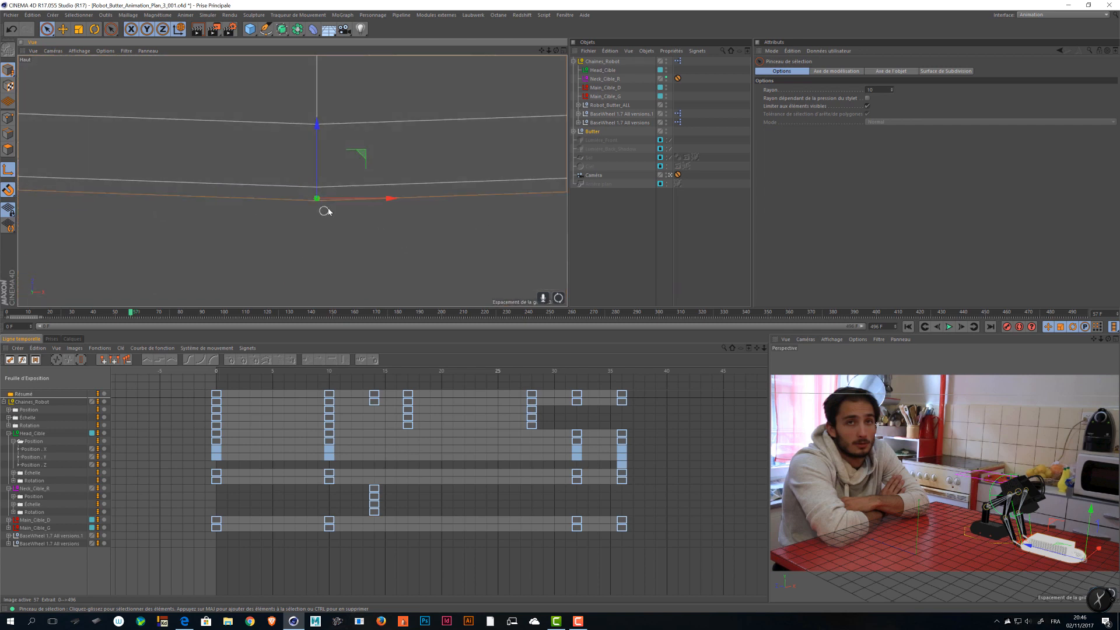
alt+right_drag(325, 210, 361, 205)
mouse_move(314, 137)
mouse_down()
mouse_move(313, 152)
mouse_move(313, 140)
mouse_up()
alt+right_drag(310, 187, 494, 178)
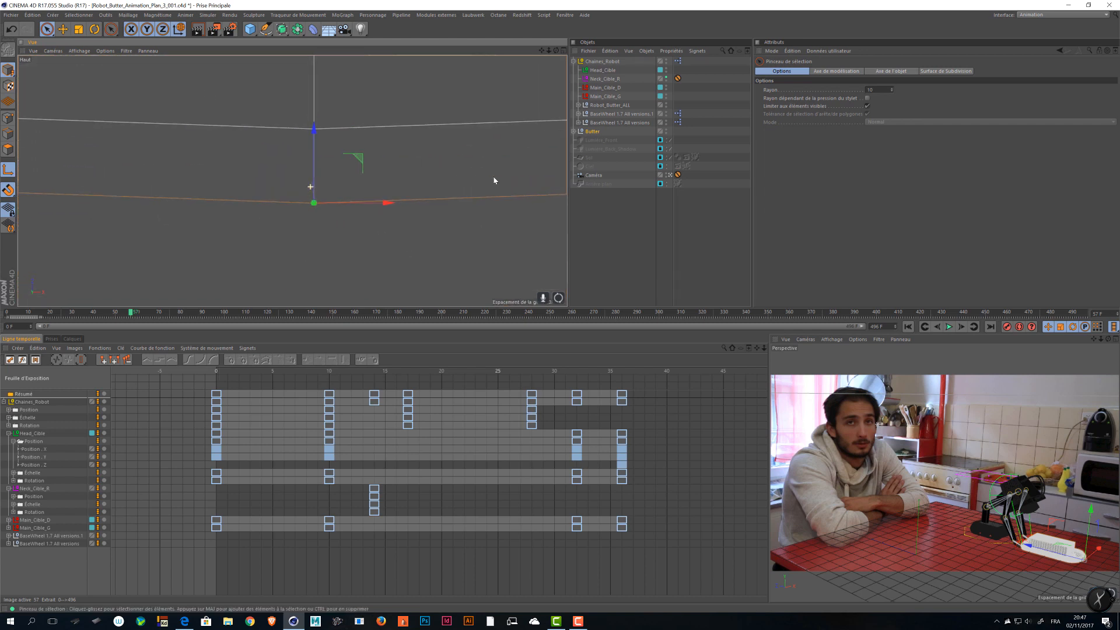
- Examine the Butter group's axis position against the plate's bottom edge in the front and right views
click(563, 50)
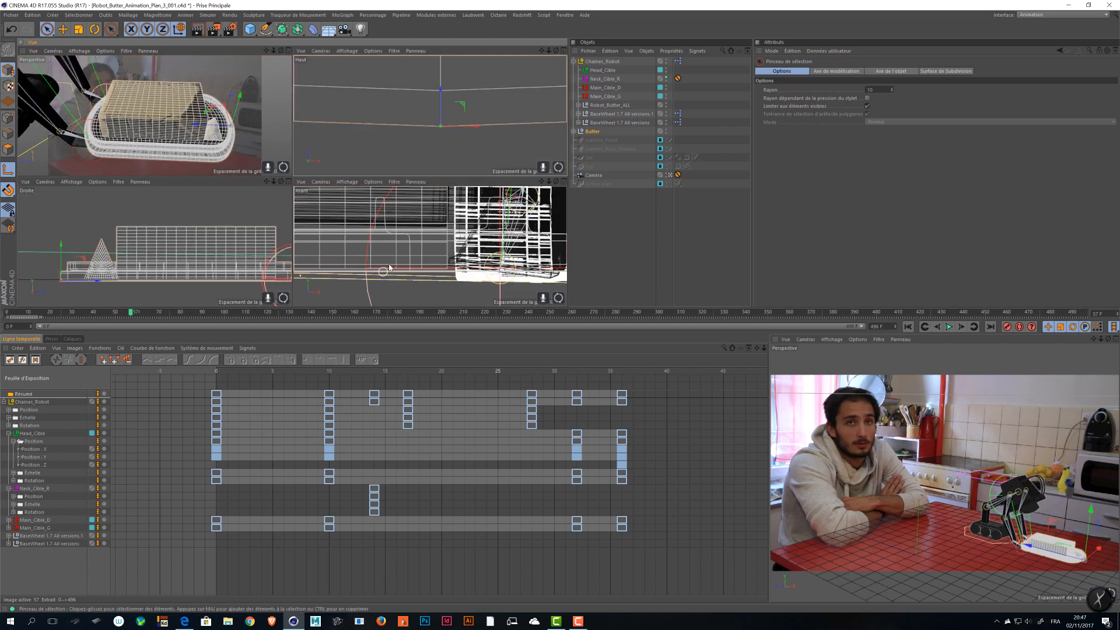
click(564, 182)
alt+right_drag(564, 182, 502, 123)
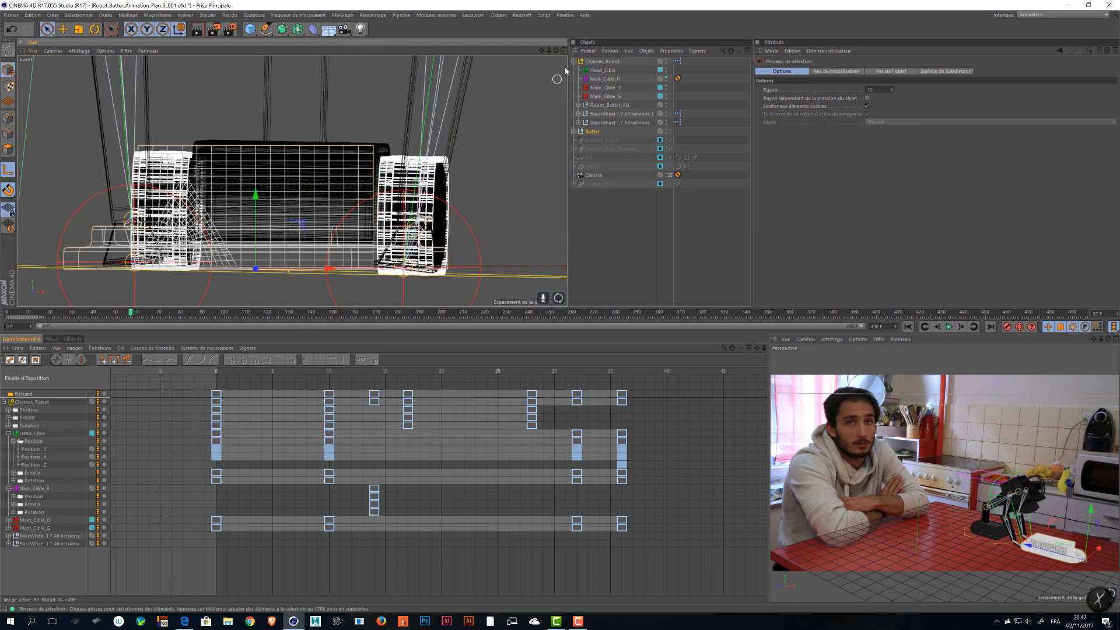
click(563, 50)
click(288, 182)
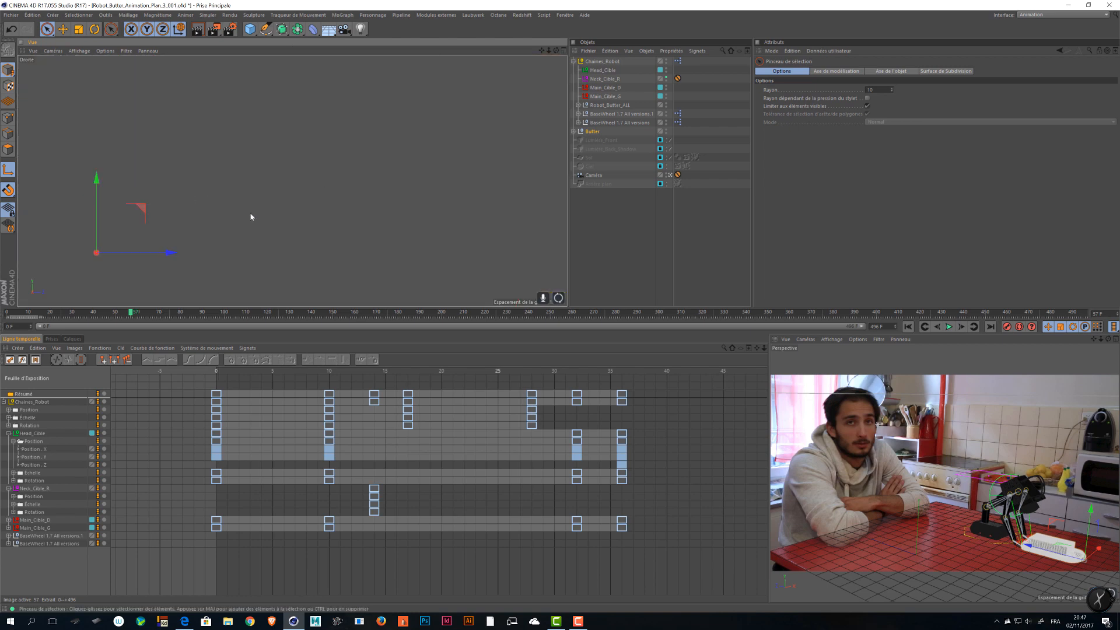
alt+middle_drag(103, 247, 208, 225)
alt+right_drag(207, 225, 304, 222)
alt+middle_drag(158, 265, 191, 245)
alt+right_drag(190, 245, 280, 221)
alt+middle_drag(274, 219, 251, 238)
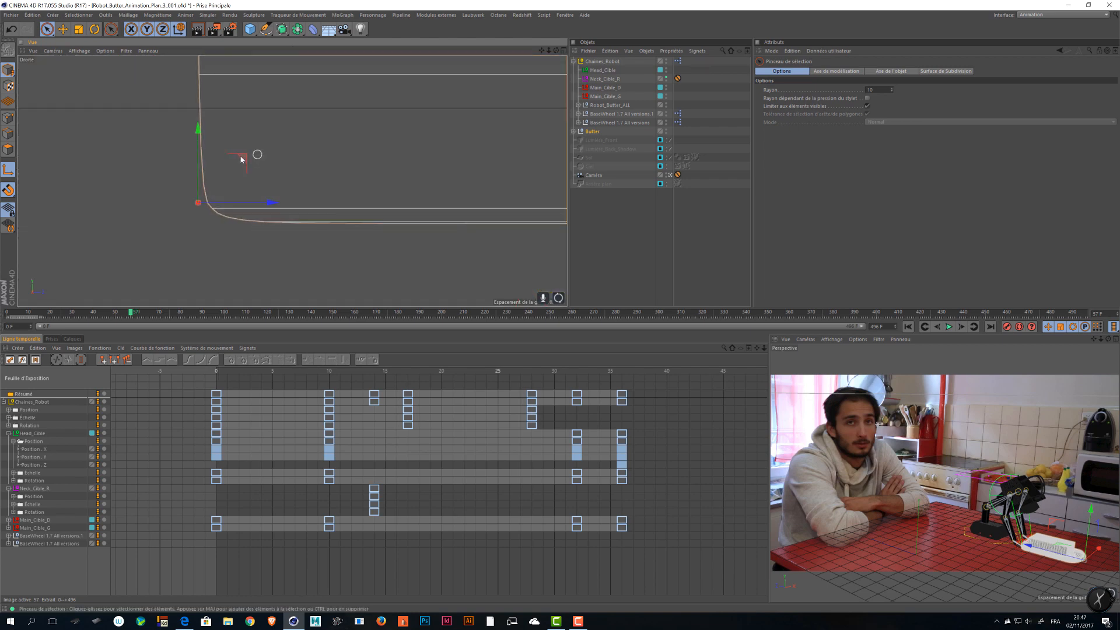
- Disable Butter_Subdivision and snap the Butter group's axis to the lowest corner of the unsmoothed plate's bevel
click(574, 131)
click(610, 140)
click(669, 141)
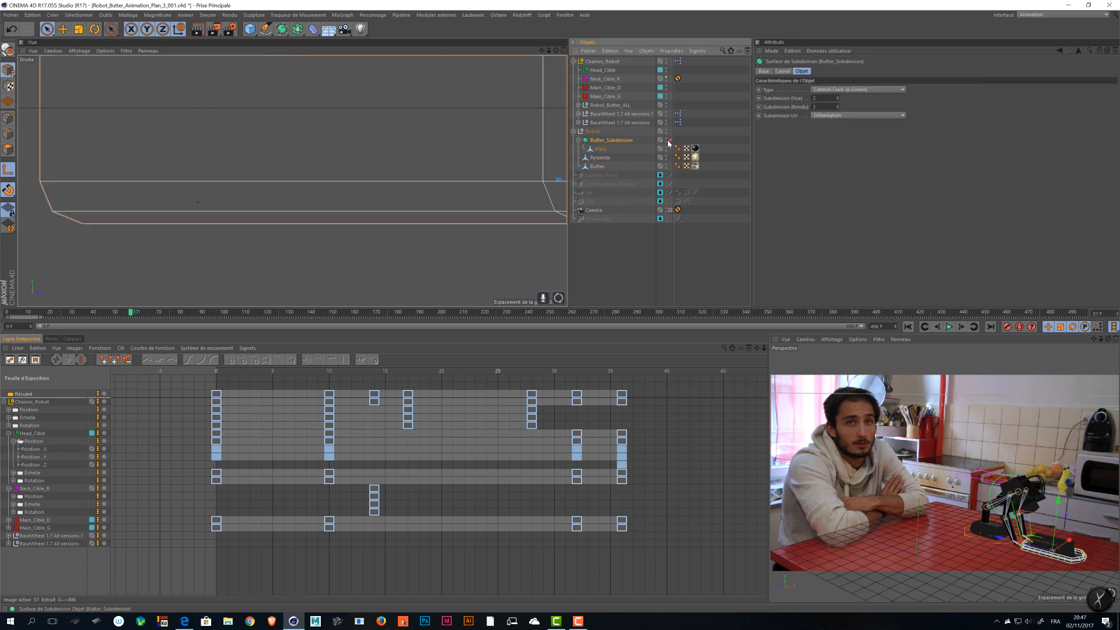
scroll(235, 162, down, 5)
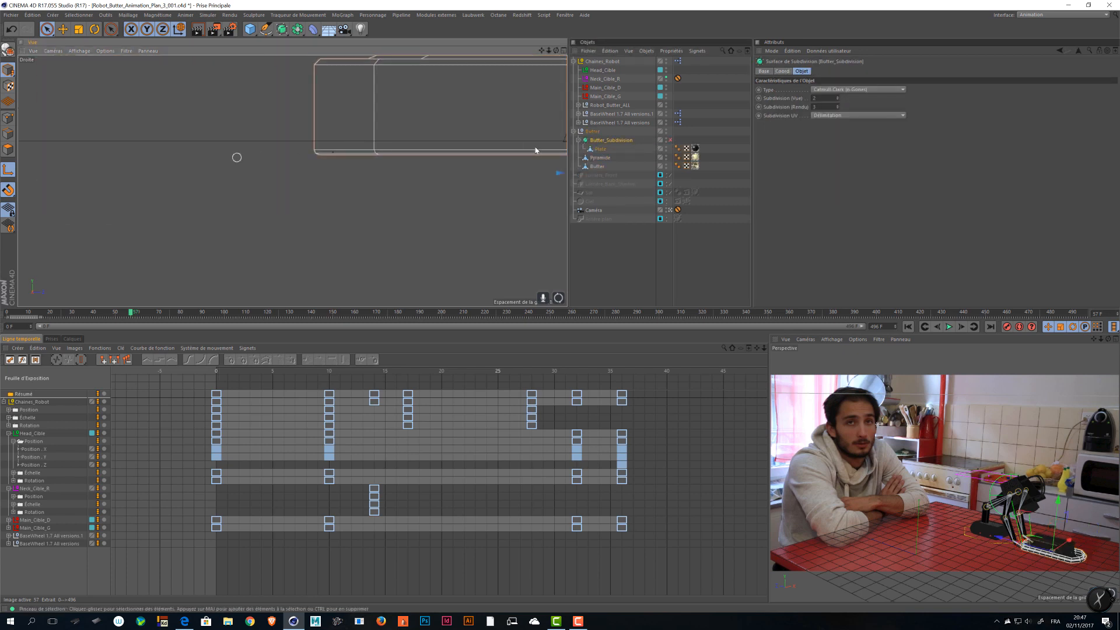
click(591, 133)
scroll(263, 87, up, 5)
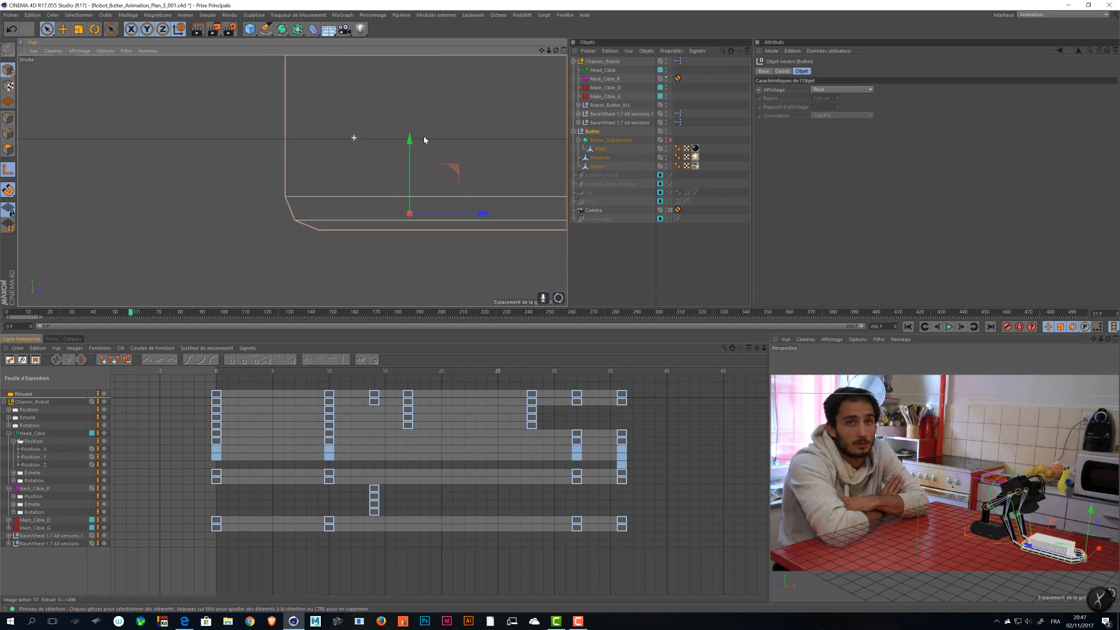
drag(455, 174, 364, 188)
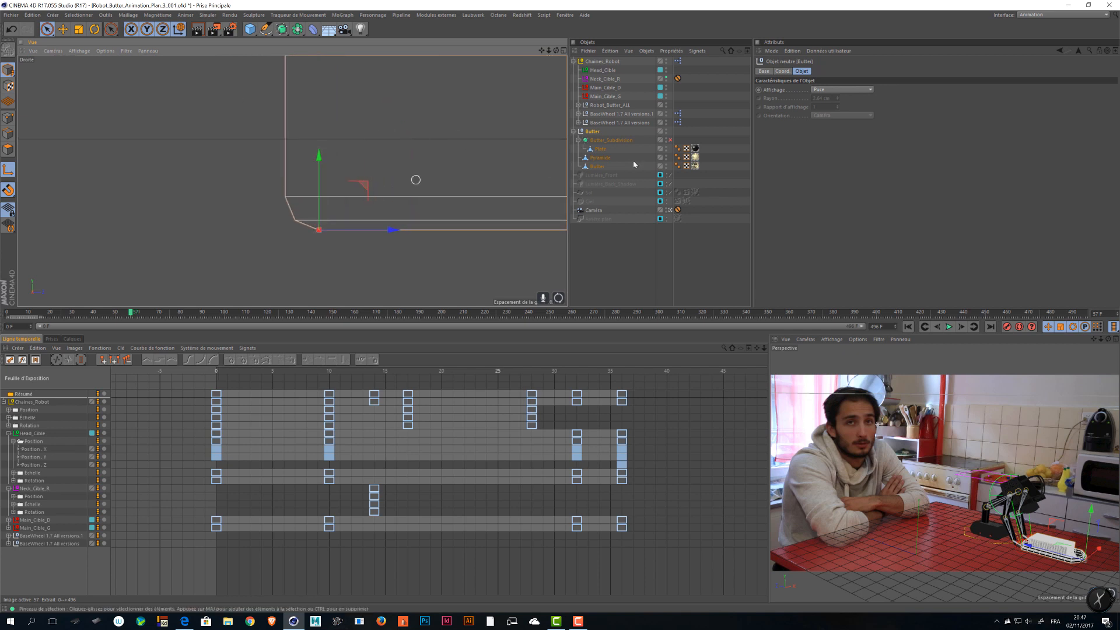
- Re-enable Butter_Subdivision and check the axis against the smoothed plate's bottom edge
click(670, 139)
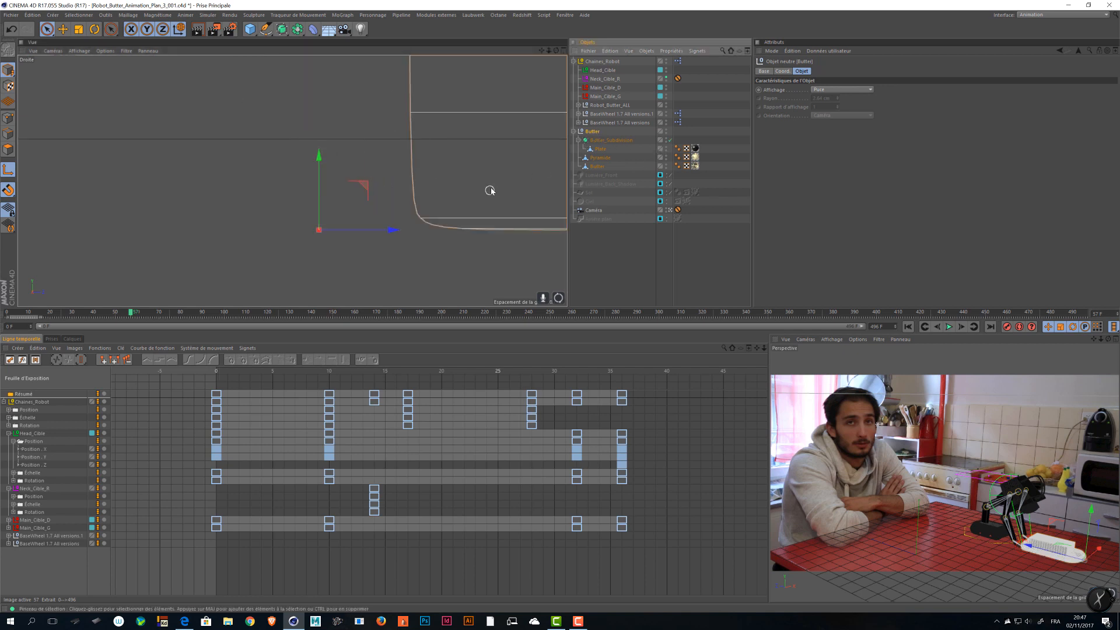
scroll(491, 188, down, 4)
scroll(356, 204, up, 8)
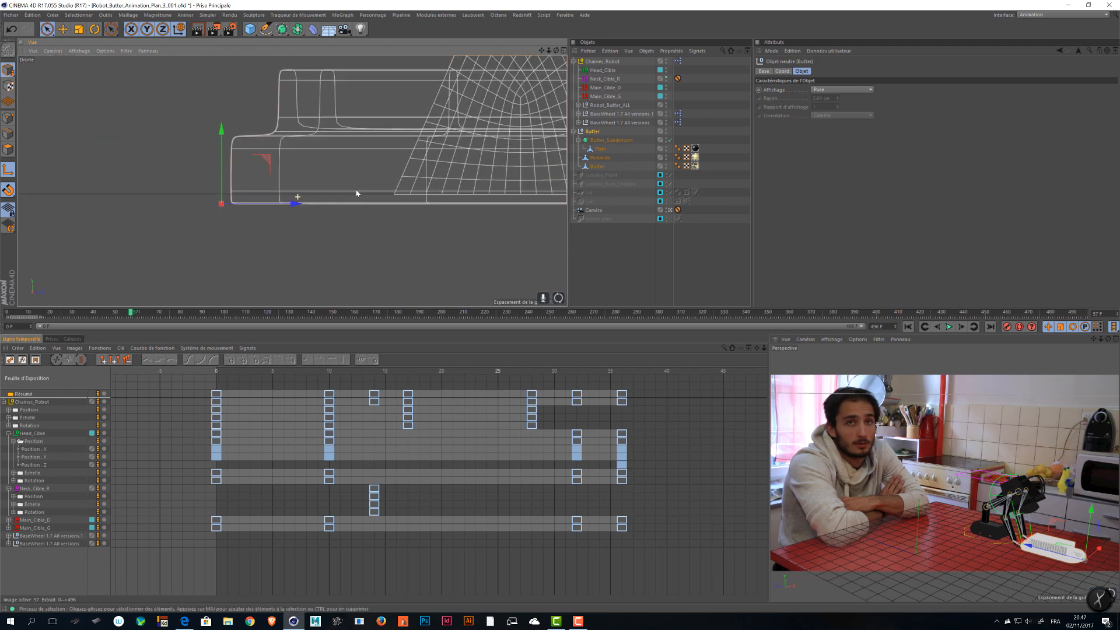
- Try a different viewport subdivision level on Butter_Subdivision, then reselect the Butter group
click(612, 141)
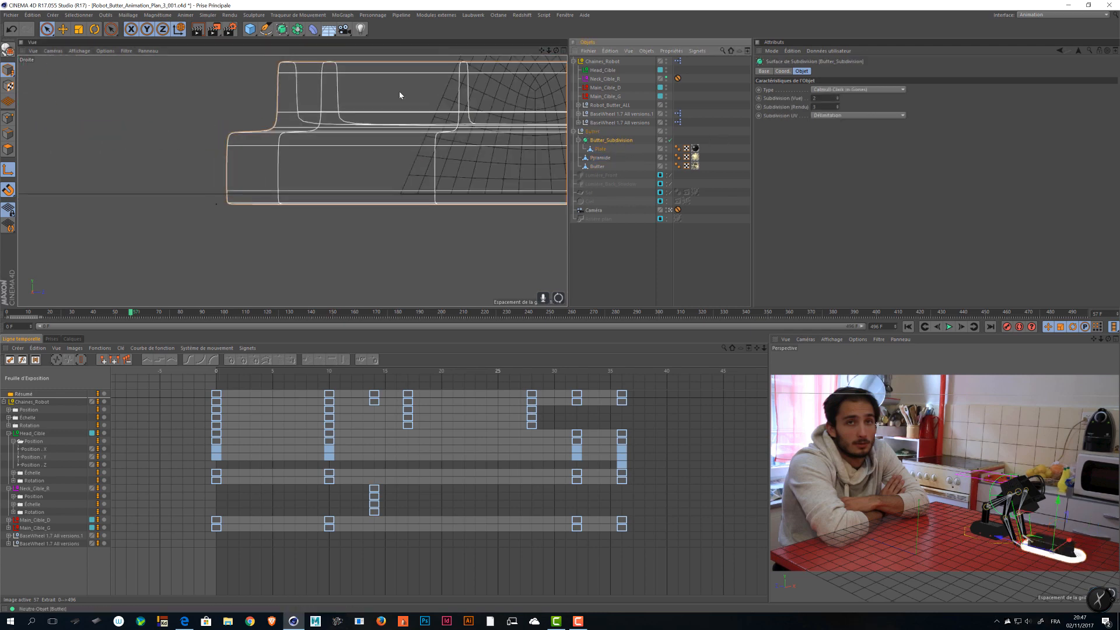
click(834, 98)
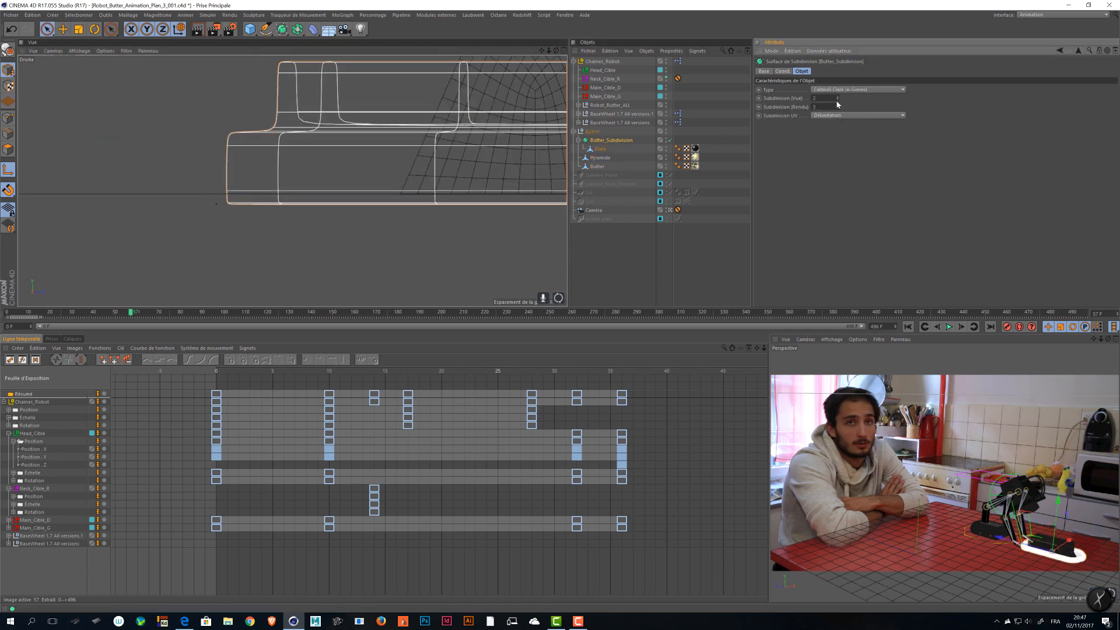
click(839, 98)
click(838, 98)
click(618, 132)
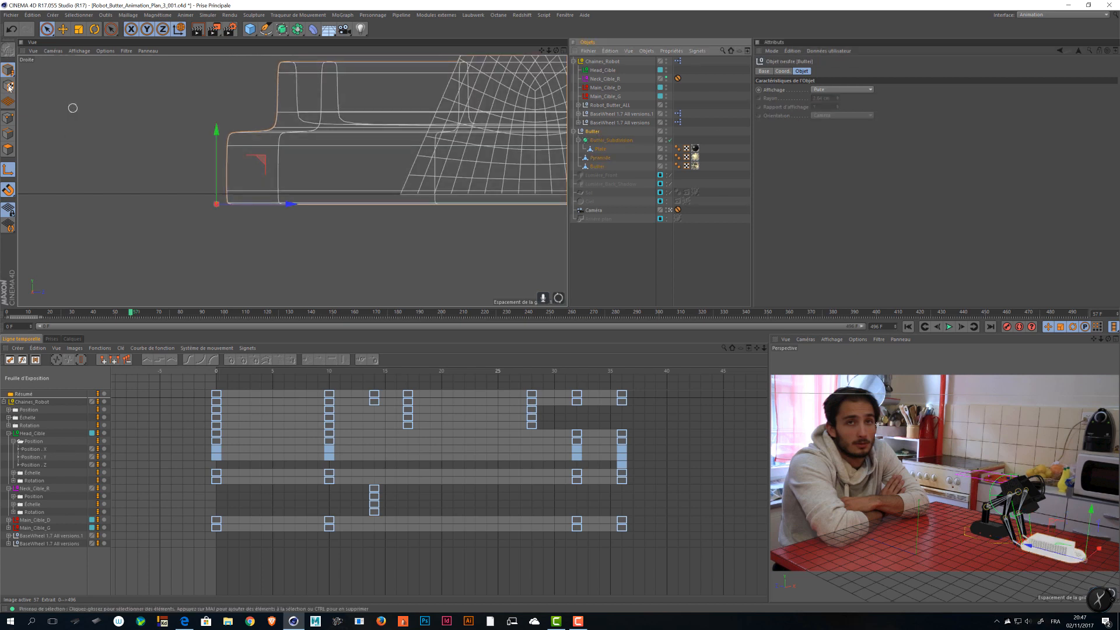
- Activate the Rotate tool for the Butter group in the perspective view and turn off axis editing and snapping
middle_click(275, 62)
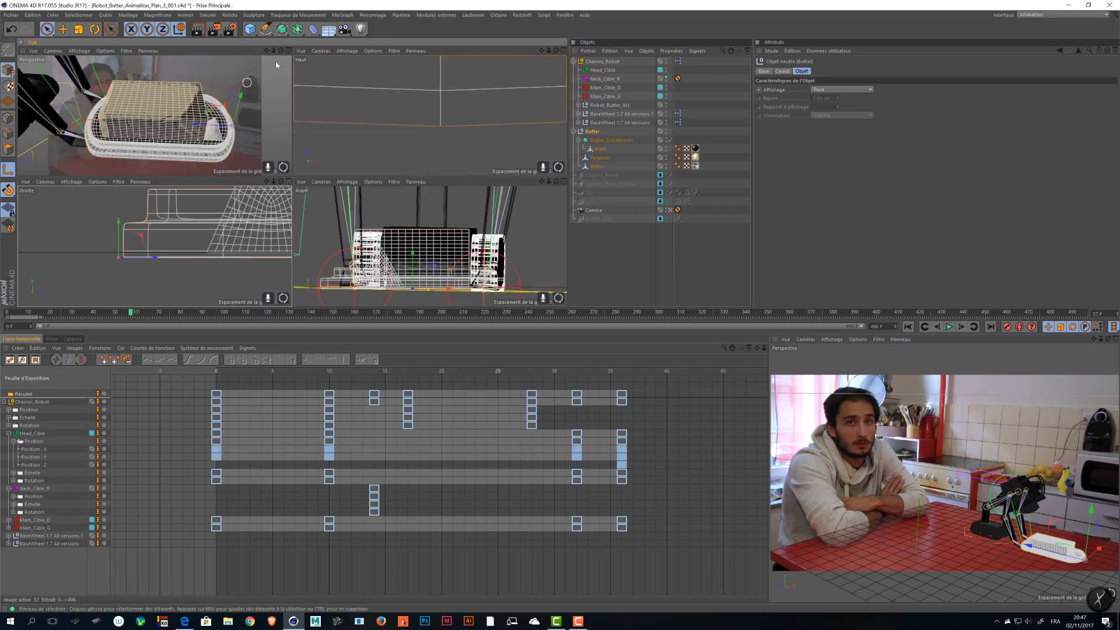
click(288, 51)
alt+drag(337, 117, 400, 183)
key(r)
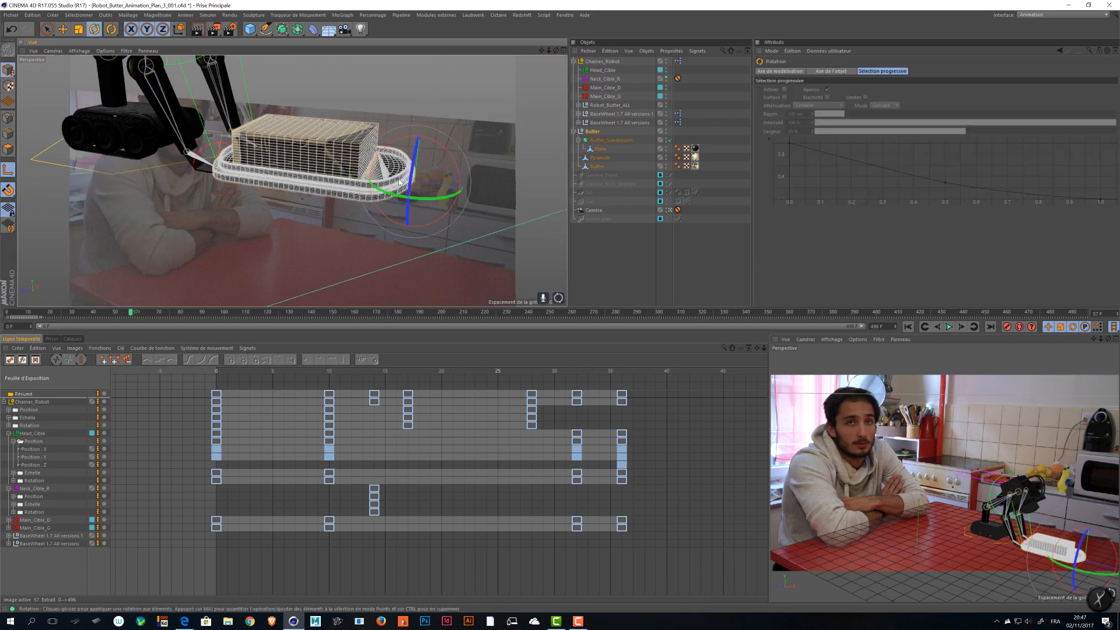
click(8, 170)
mouse_move(450, 156)
alt+mouse_down()
mouse_move(416, 156)
mouse_move(437, 149)
mouse_move(429, 140)
mouse_move(454, 149)
alt+mouse_up()
click(8, 190)
alt+right_drag(453, 149, 470, 146)
mouse_move(476, 152)
alt+mouse_down()
mouse_move(432, 171)
mouse_move(491, 168)
mouse_move(481, 157)
alt+mouse_up()
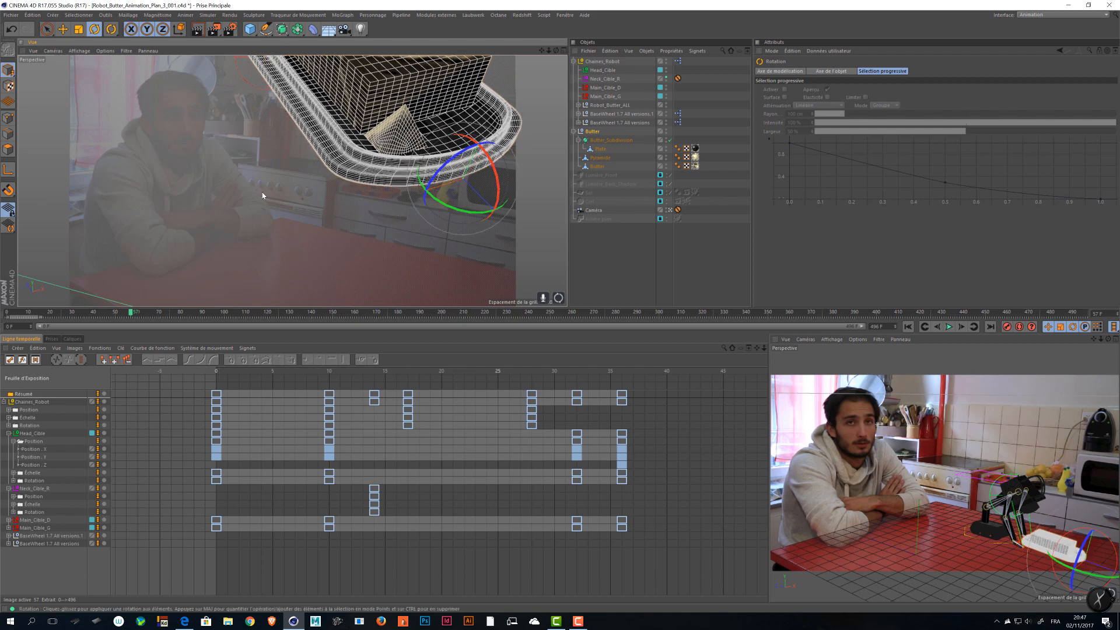
- Inspect the rotation pivot at the plate's far end, keep the whole Butter group selected and save the scene
alt+drag(261, 192, 473, 168)
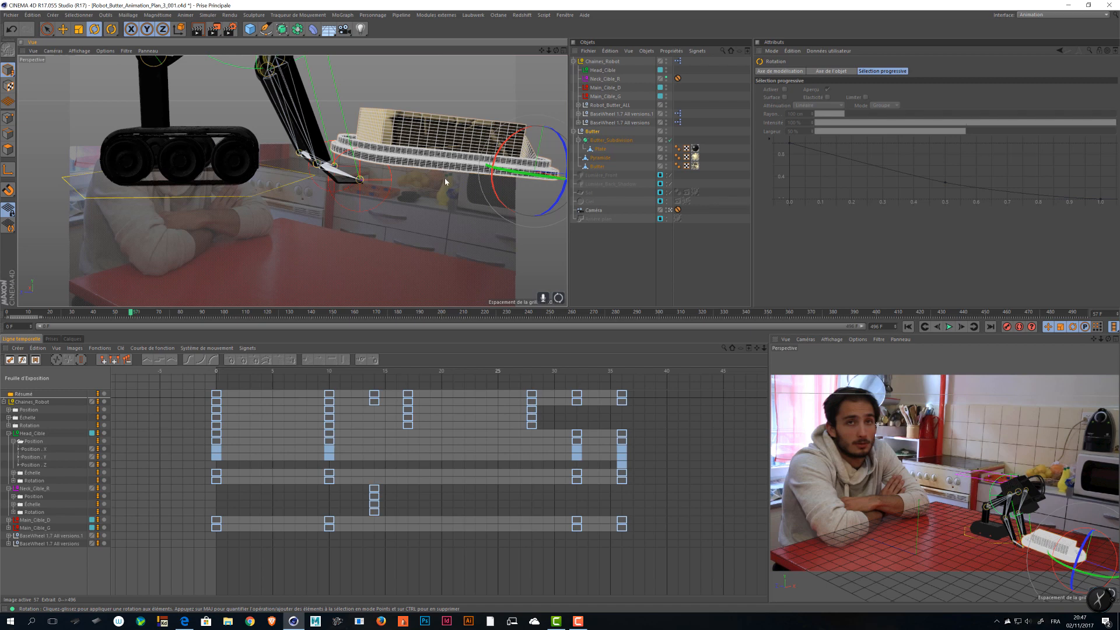
alt+drag(446, 182, 400, 208)
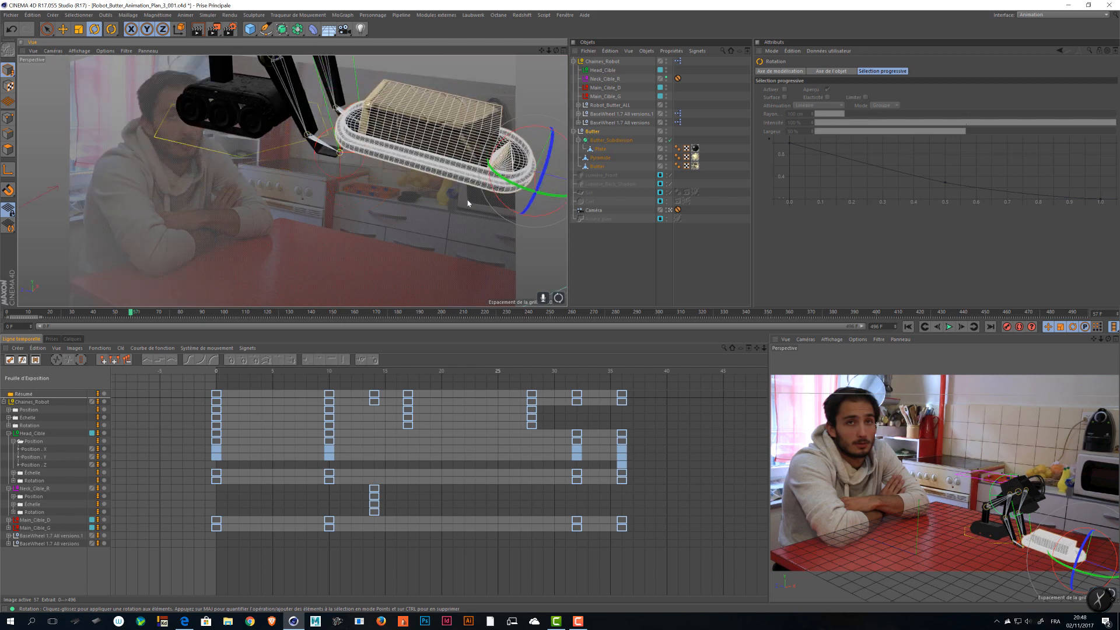
alt+middle_drag(438, 225, 385, 262)
click(446, 197)
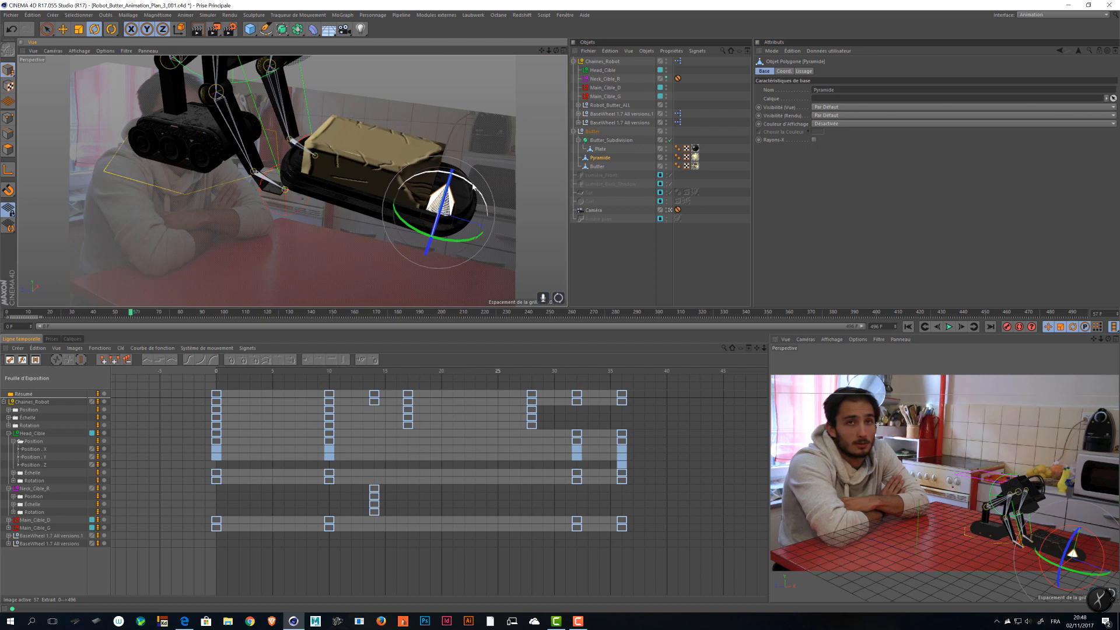
click(473, 187)
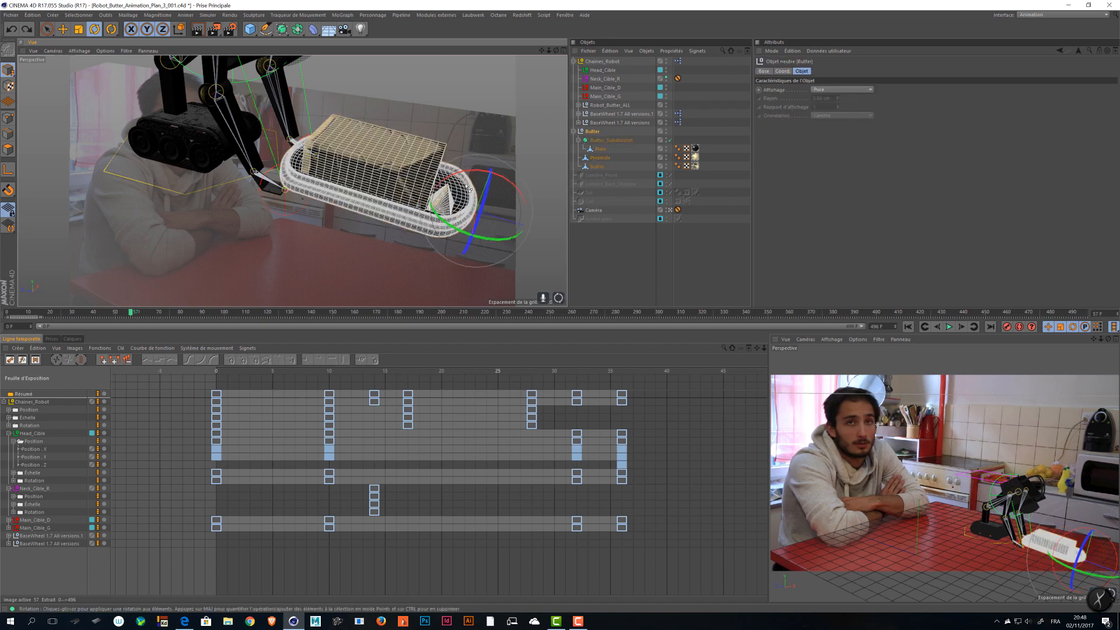
key(ctrl+s)
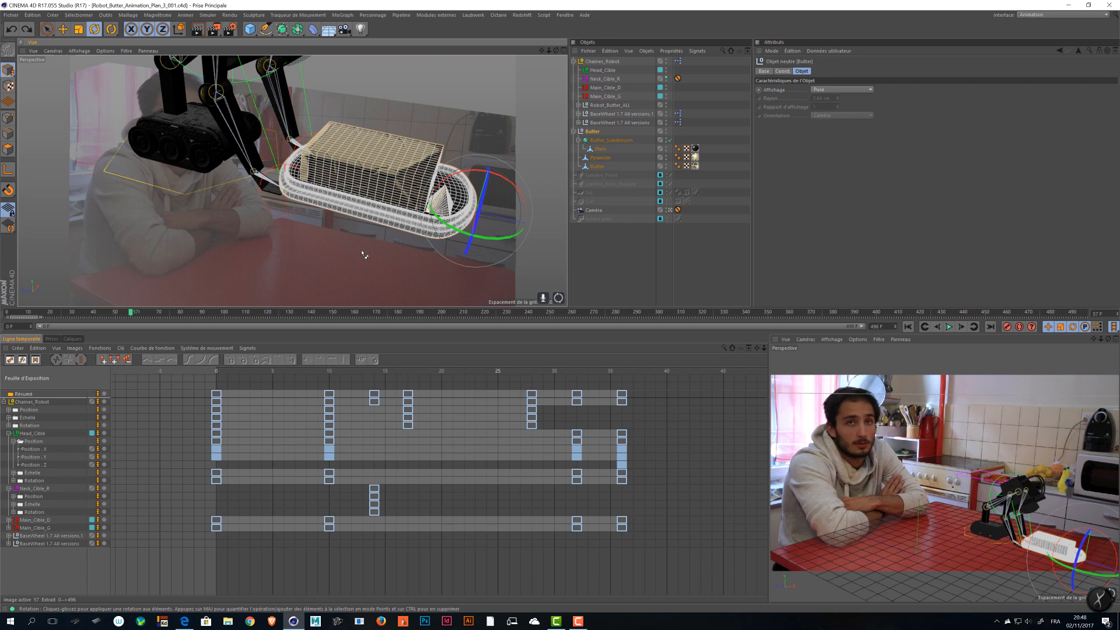
- Go to frame 38 and examine where the robot's hands meet the edge of the butter plate
alt+drag(362, 254, 324, 203)
scroll(344, 187, up, 5)
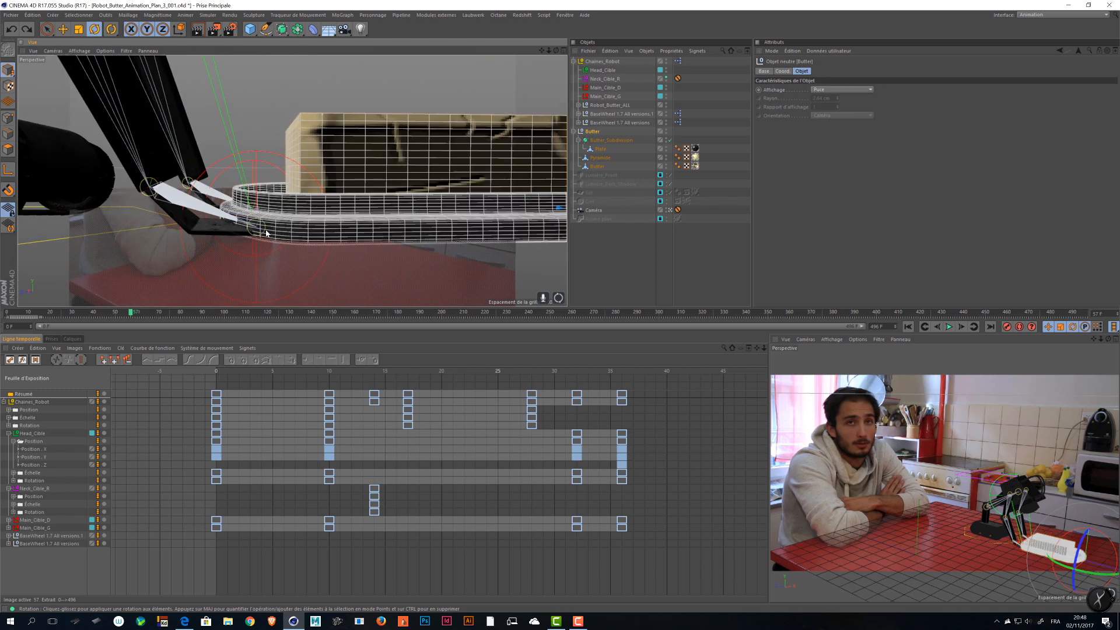
drag(116, 314, 89, 314)
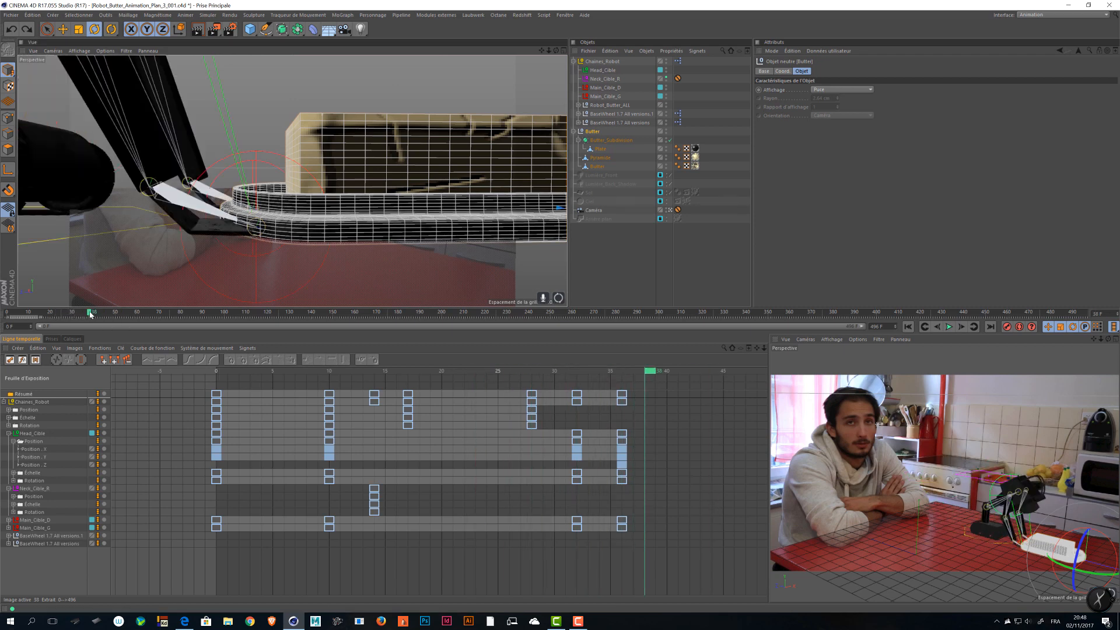
alt+drag(184, 263, 159, 268)
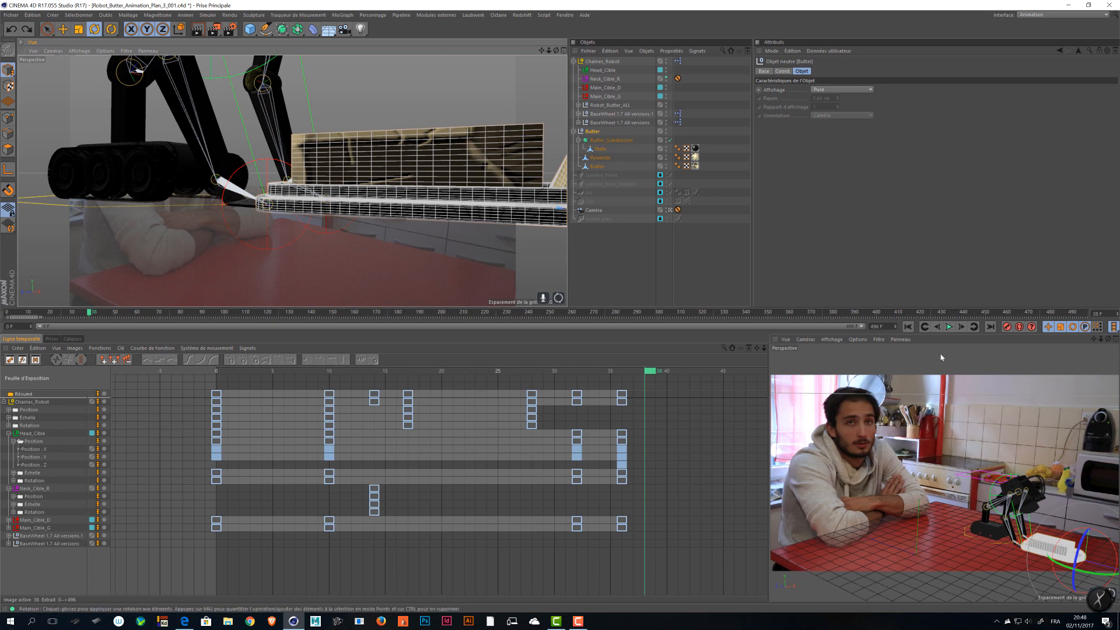
- Render a full-size preview of the camera view at frame 38, then return to the animation layout
middle_click(904, 360)
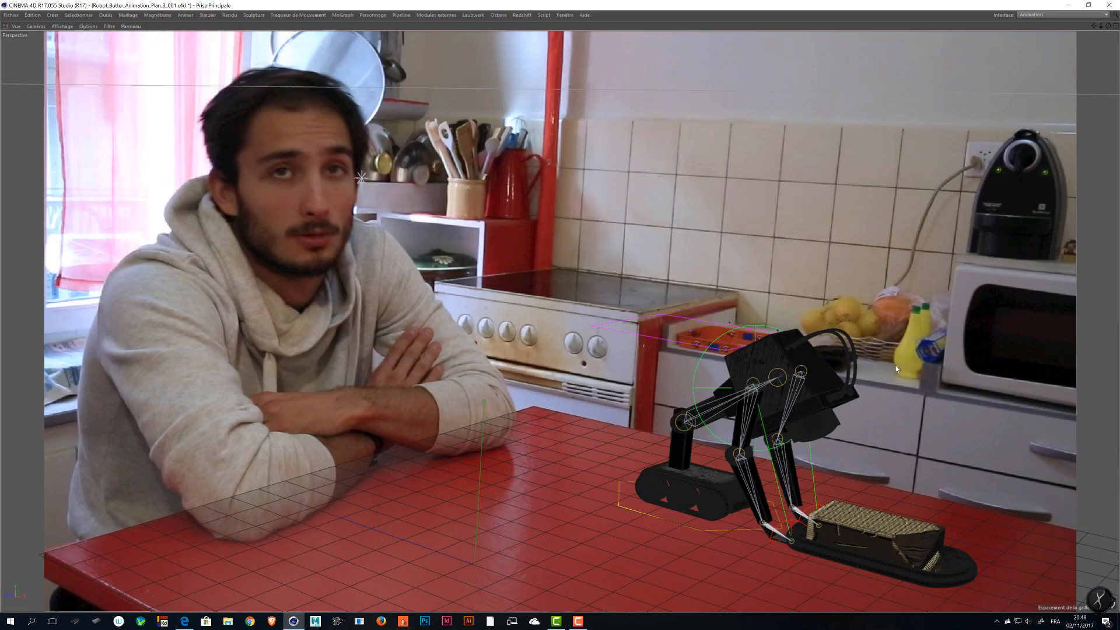
key(ctrl+r)
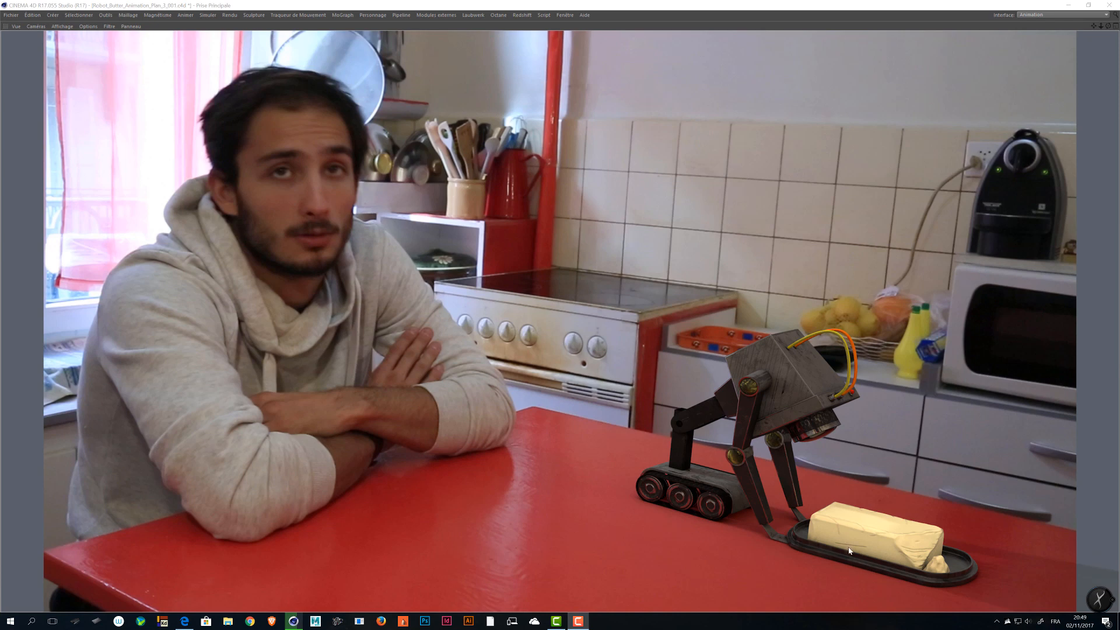
key(ctrl+Tab)
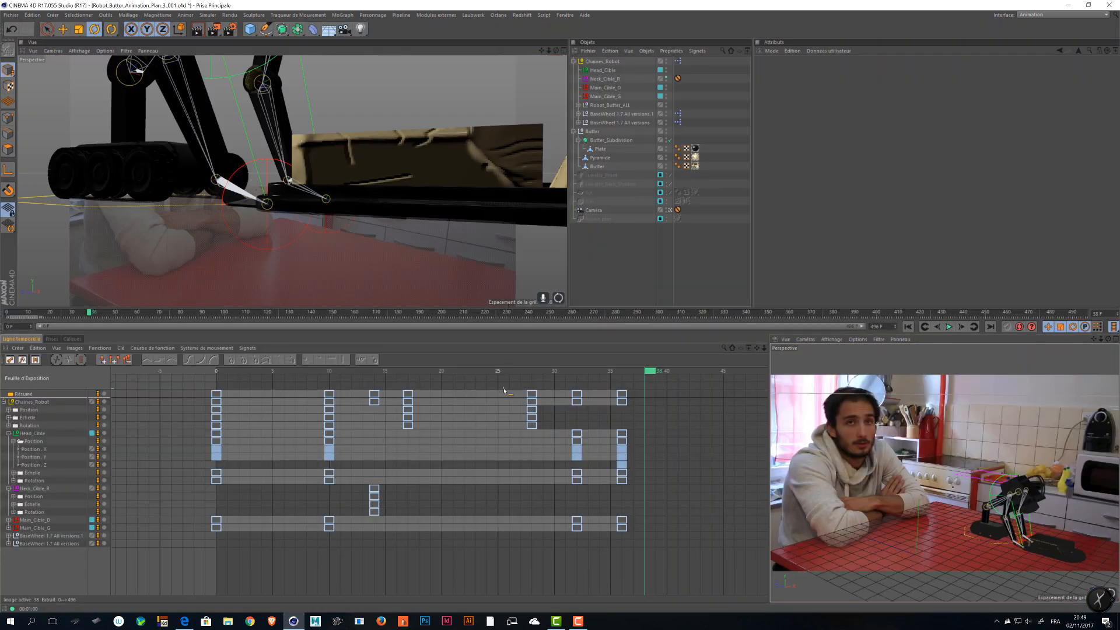
- Set the Butter group's Y position to 0 cm
click(421, 201)
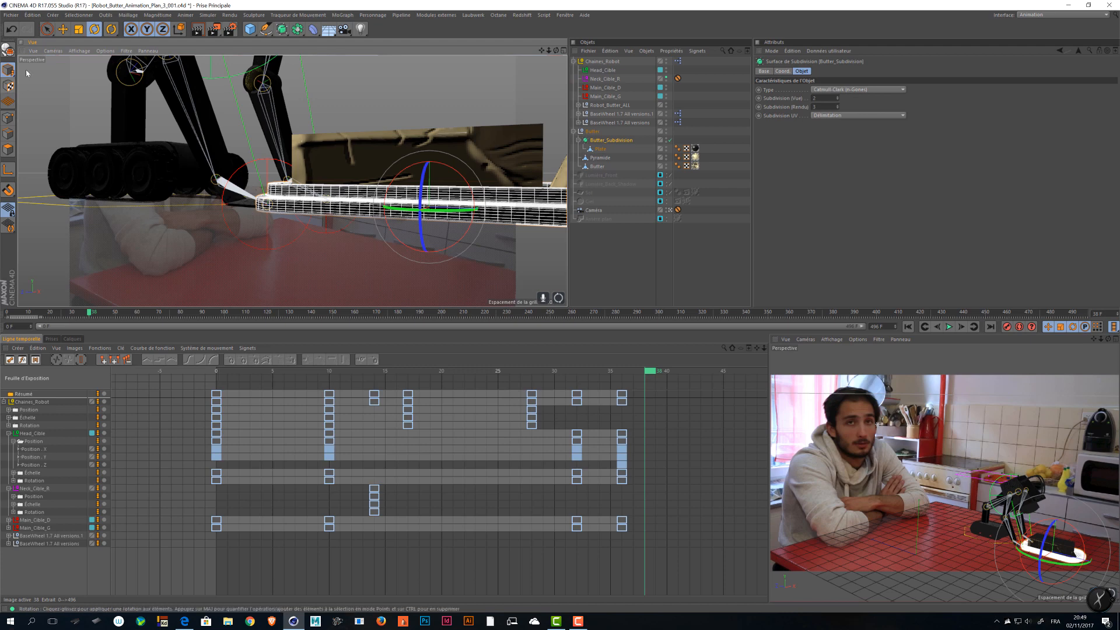
click(593, 131)
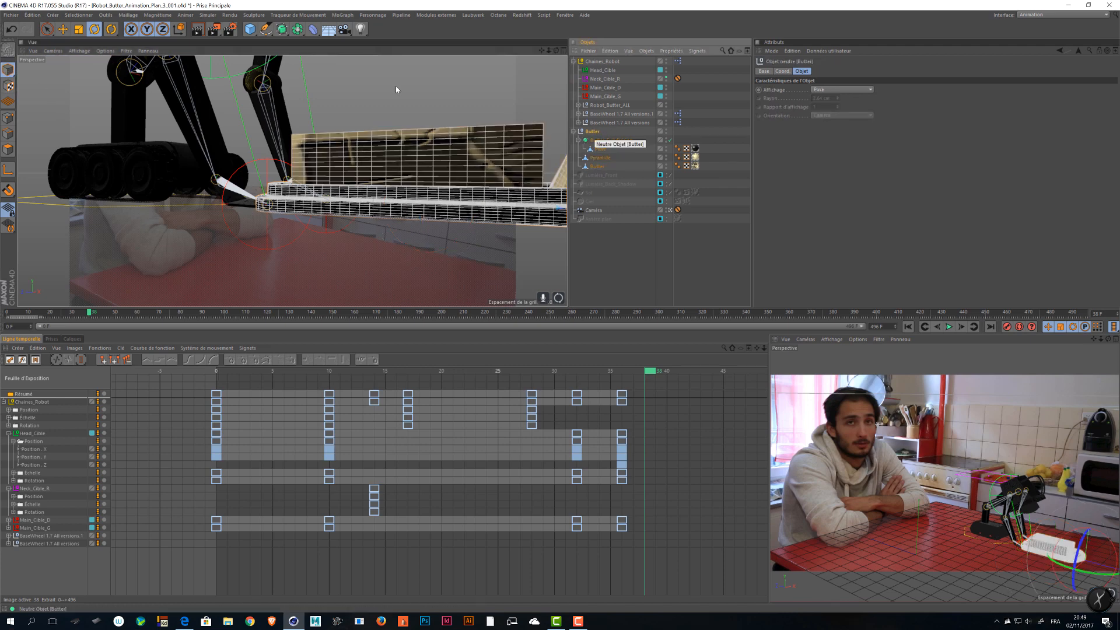
click(788, 72)
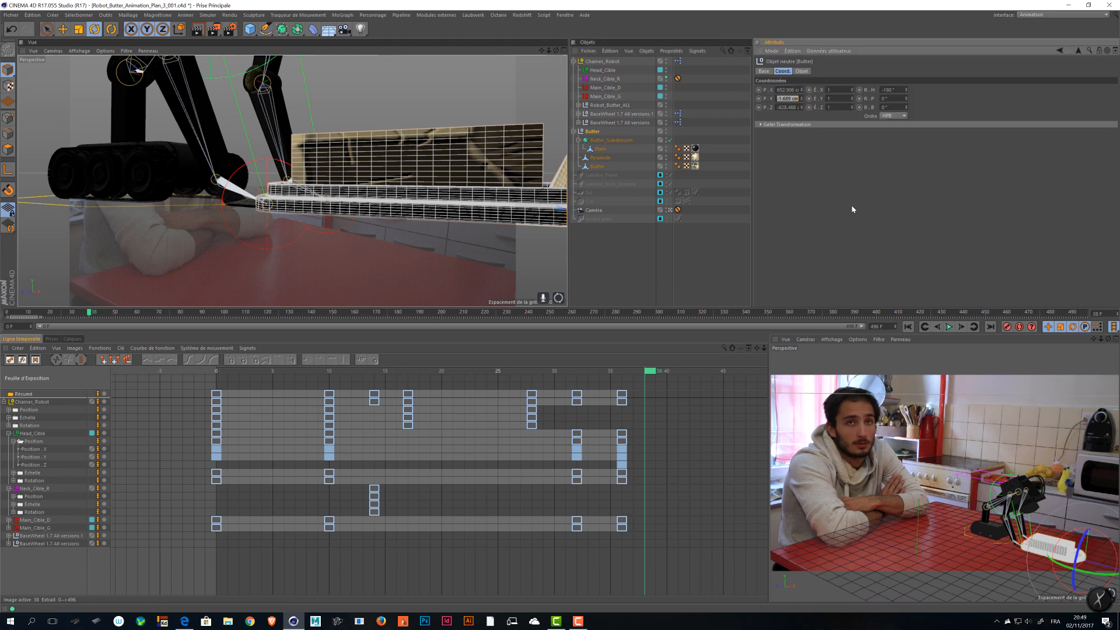
text(0)
key(Return)
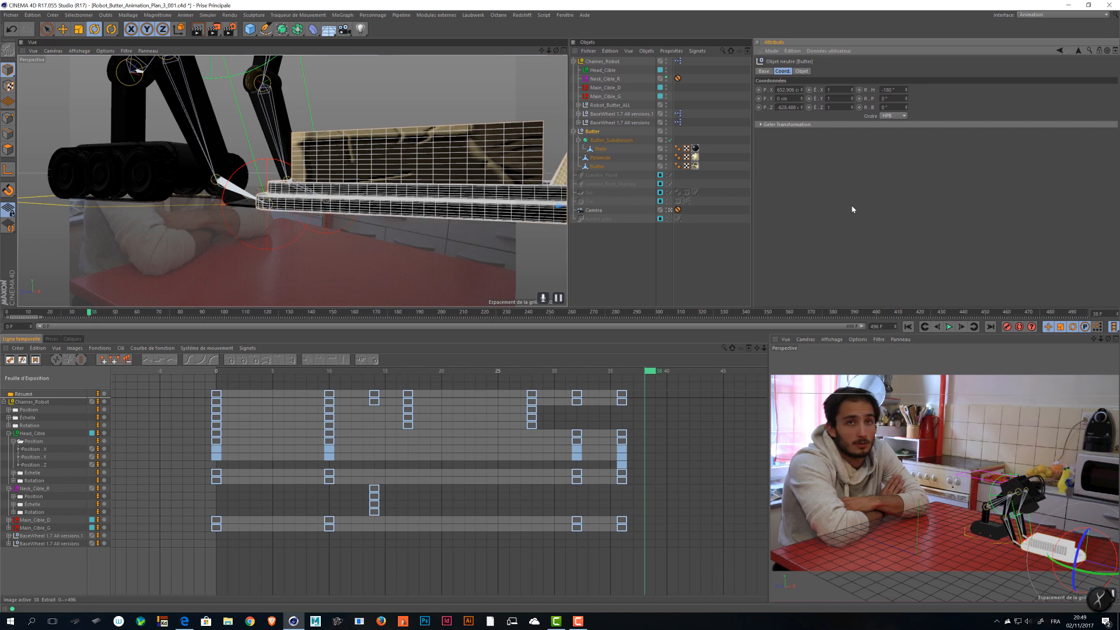
- Check the Butter group's height and pivot in the perspective and four-view layouts, return to the perspective view and save the scene
alt+drag(338, 230, 420, 214)
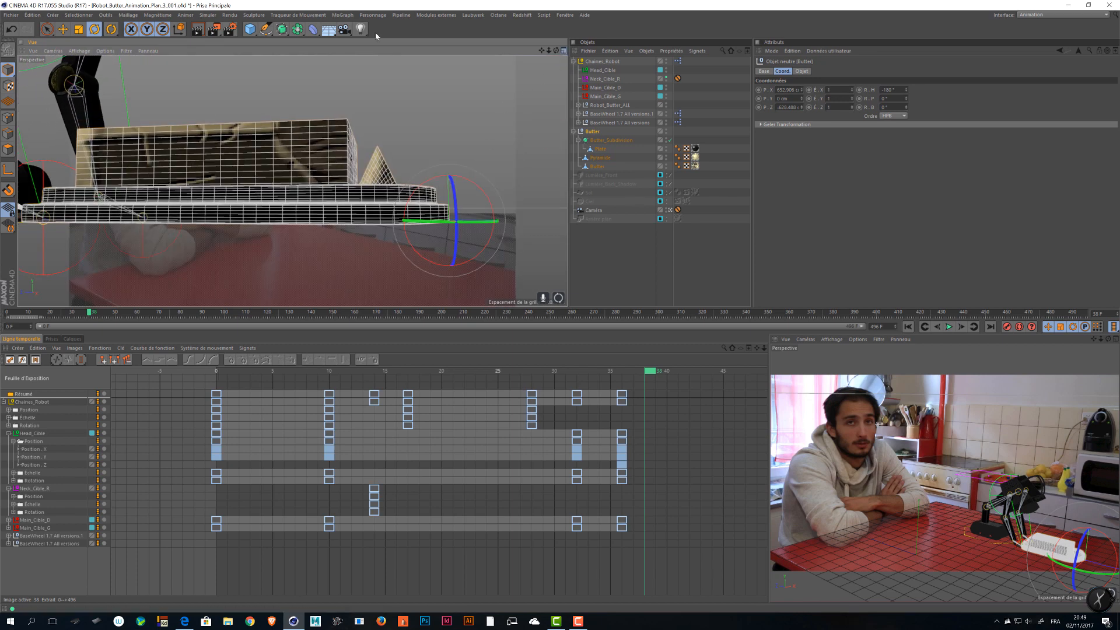
middle_click(403, 146)
scroll(415, 290, up, 4)
scroll(105, 251, up, 5)
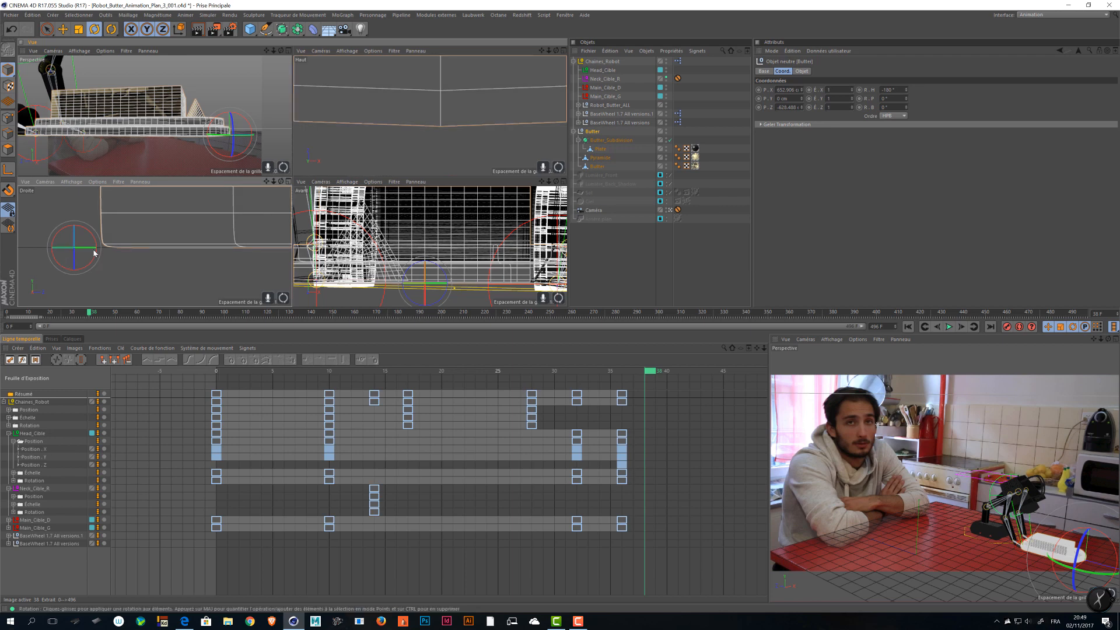
click(289, 51)
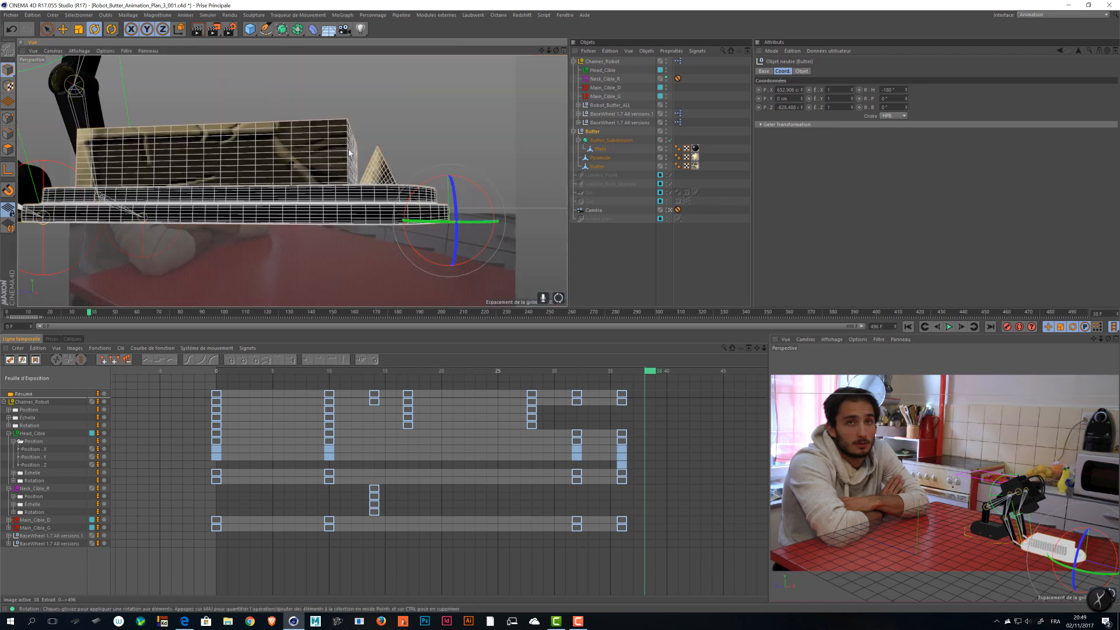
scroll(228, 147, up, 8)
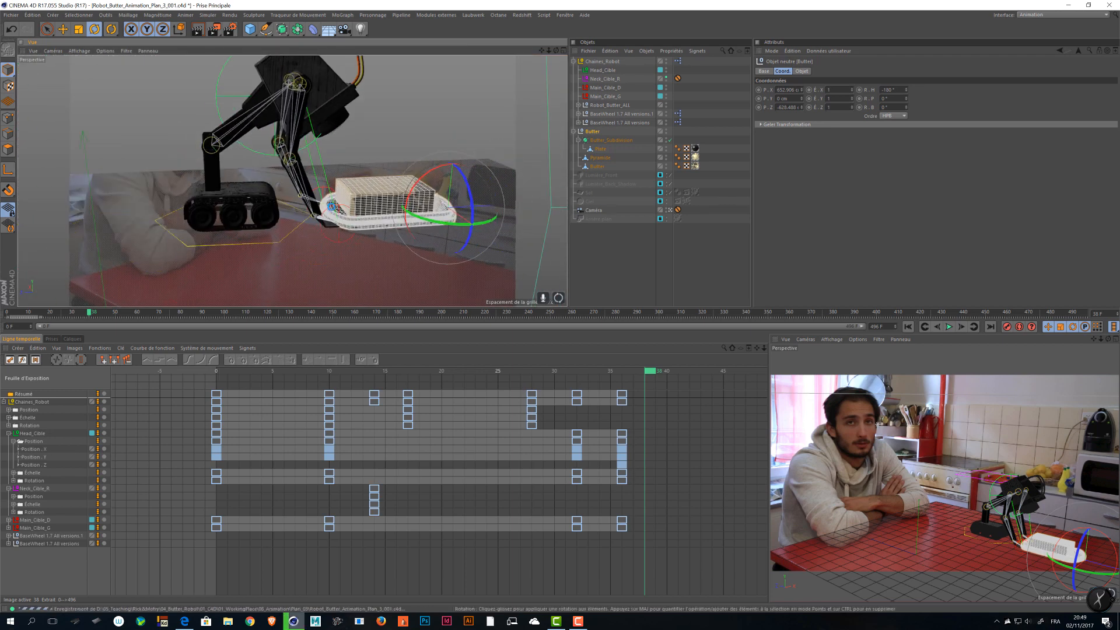
scroll(227, 147, up, 3)
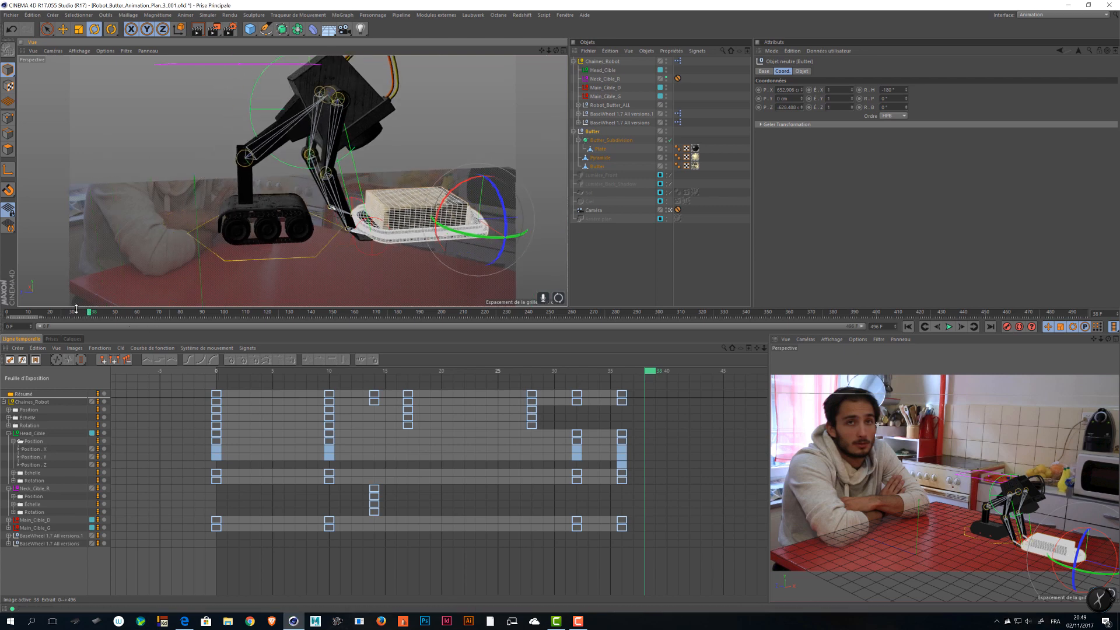
- At frame 39, raise the hand targets Main_Cible_D and Main_Cible_G together by about 20 cm and record a keyframe
mouse_move(76, 309)
mouse_down()
mouse_move(49, 315)
mouse_move(89, 316)
mouse_up()
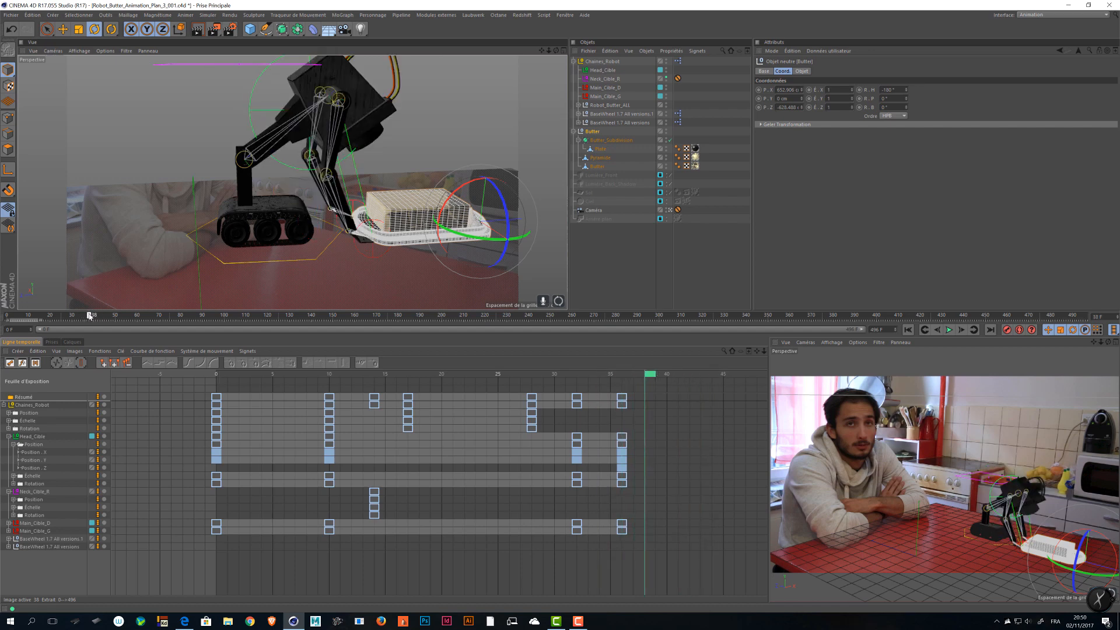
scroll(402, 239, up, 6)
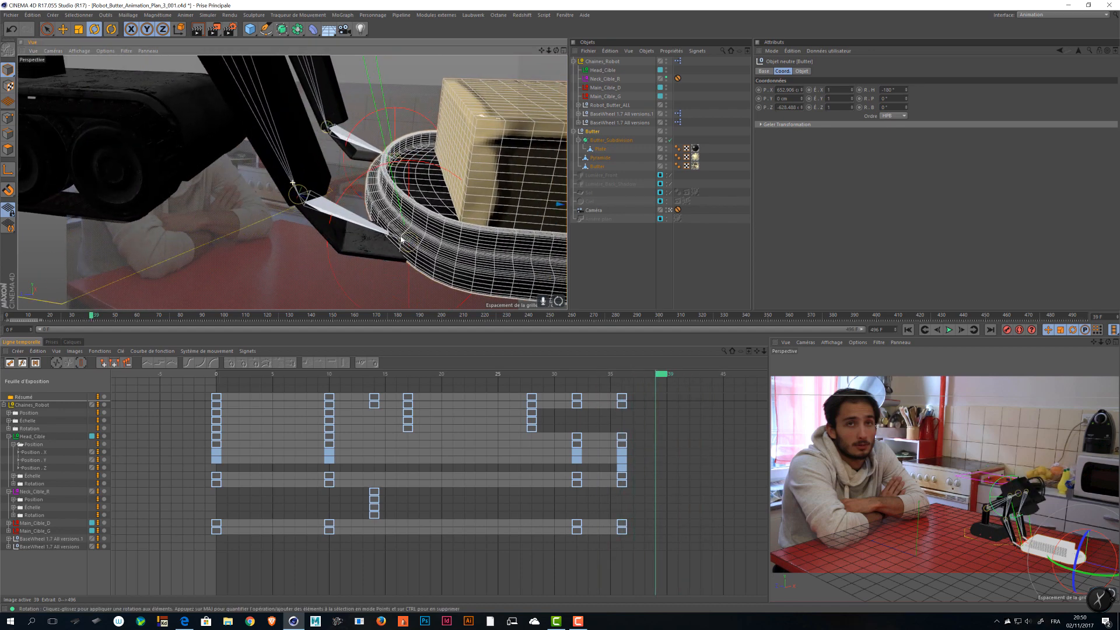
alt+drag(401, 240, 389, 114)
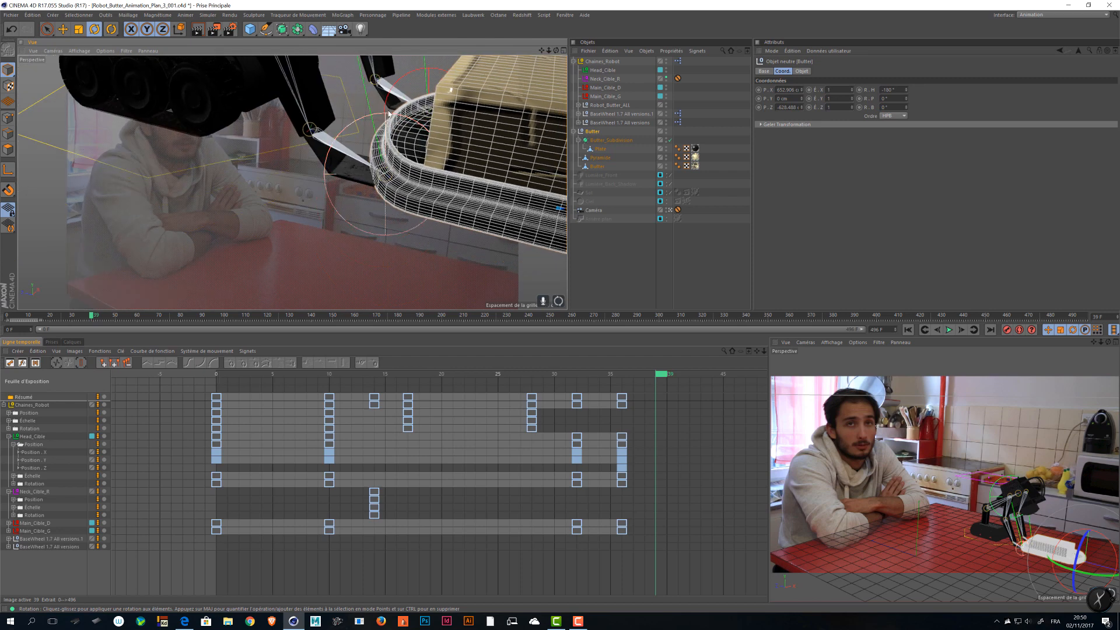
click(605, 88)
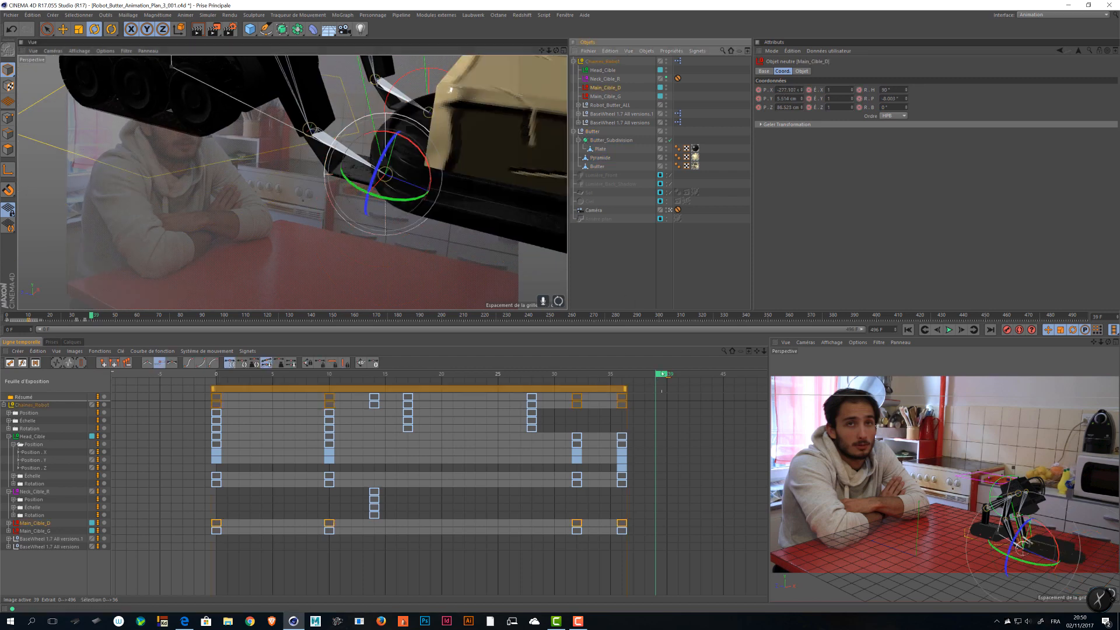
drag(663, 374, 625, 376)
alt+drag(408, 175, 383, 224)
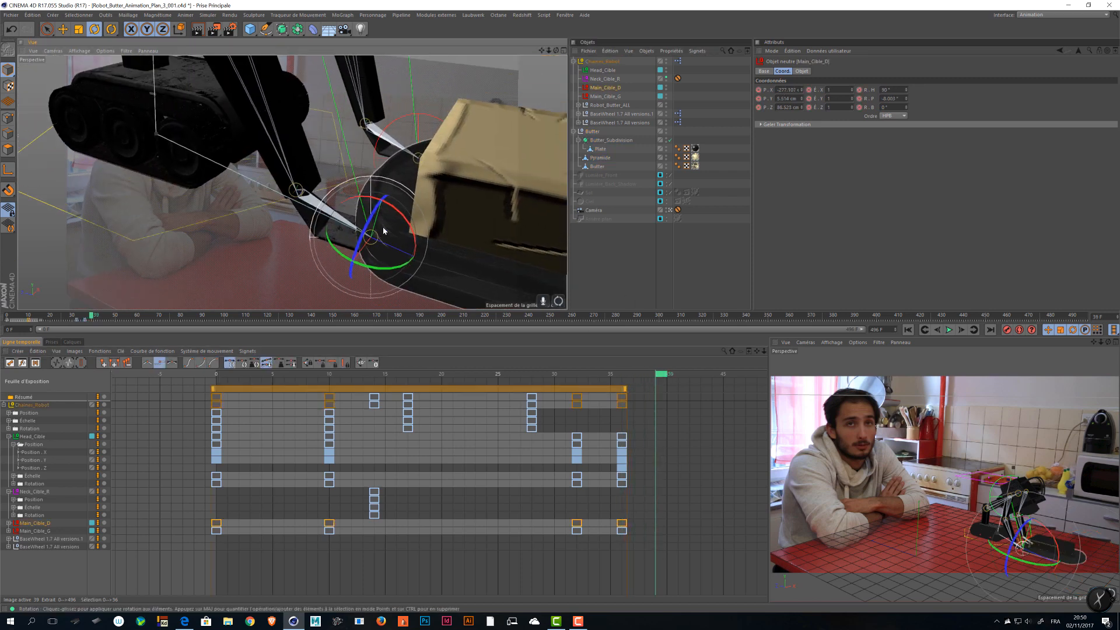
key(e)
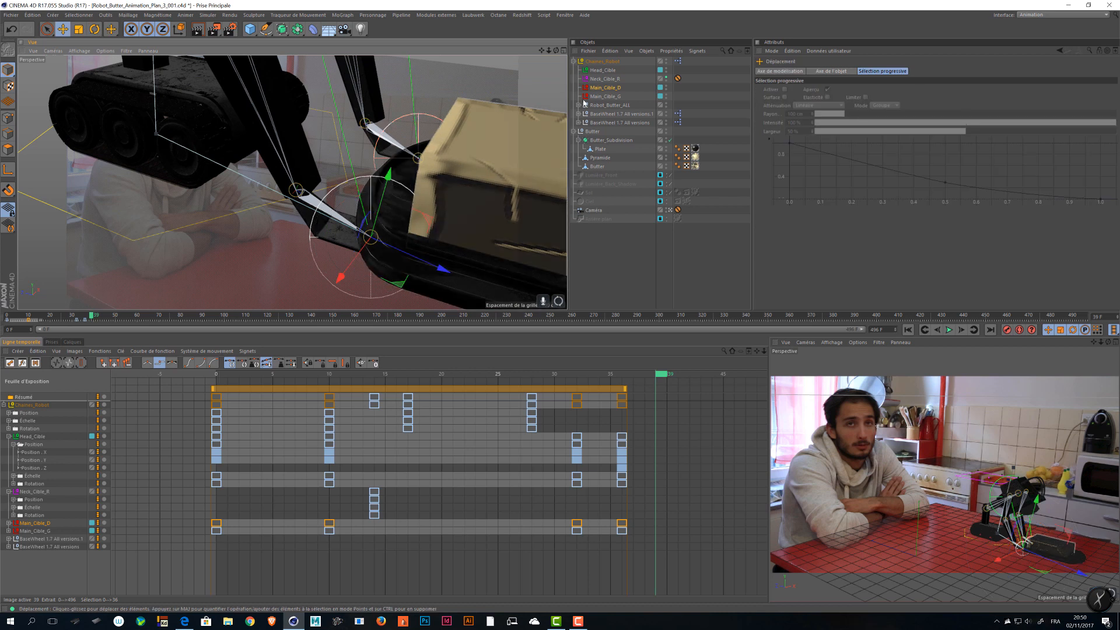
shift+click(397, 164)
drag(397, 164, 410, 124)
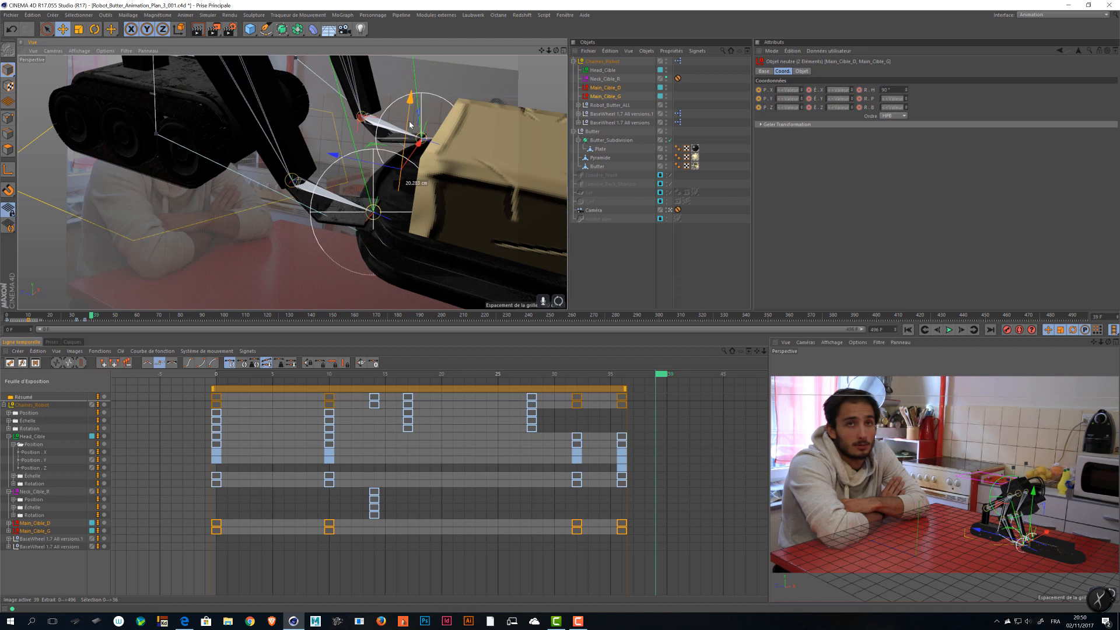
click(1007, 331)
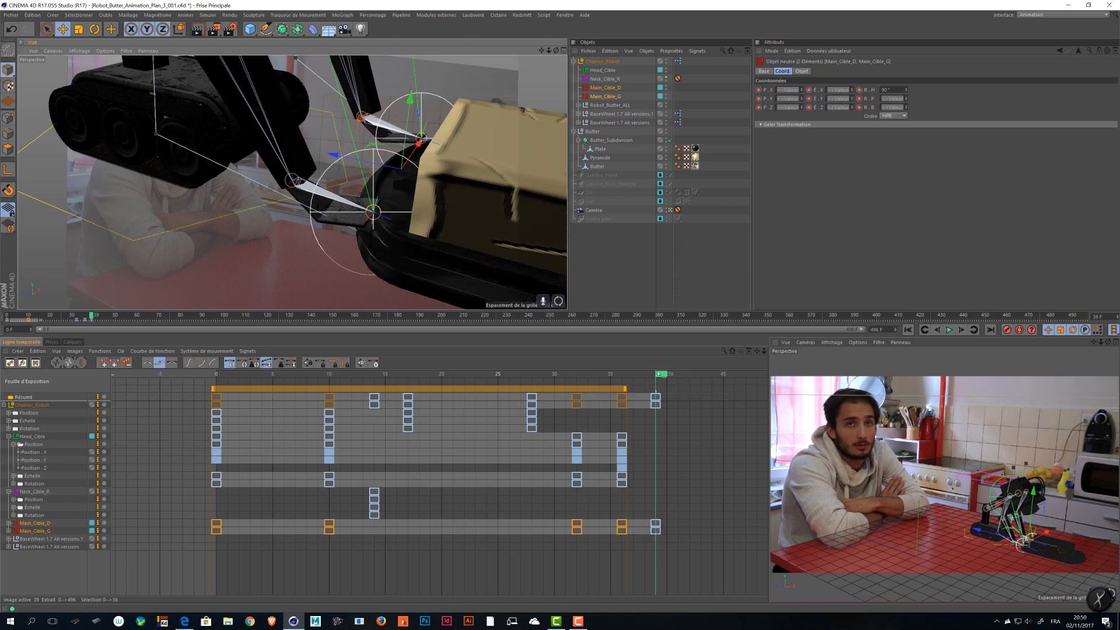
- Scrub between frames 37 and 39 to examine how the robot's hands lift at the plate's edge
drag(660, 374, 638, 374)
alt+drag(309, 200, 363, 191)
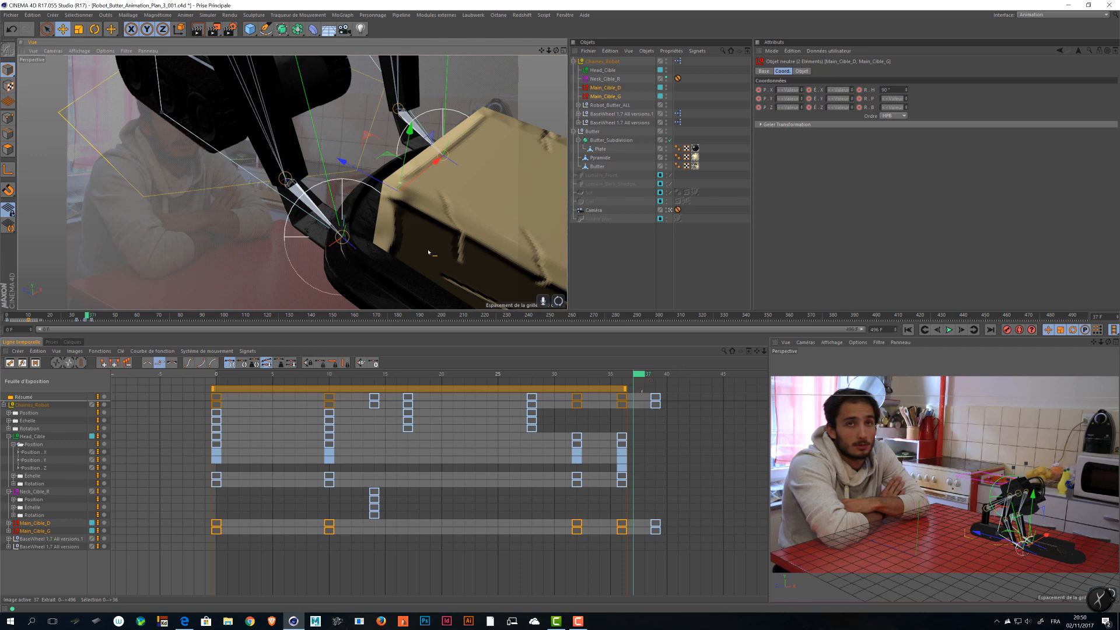
drag(639, 374, 682, 379)
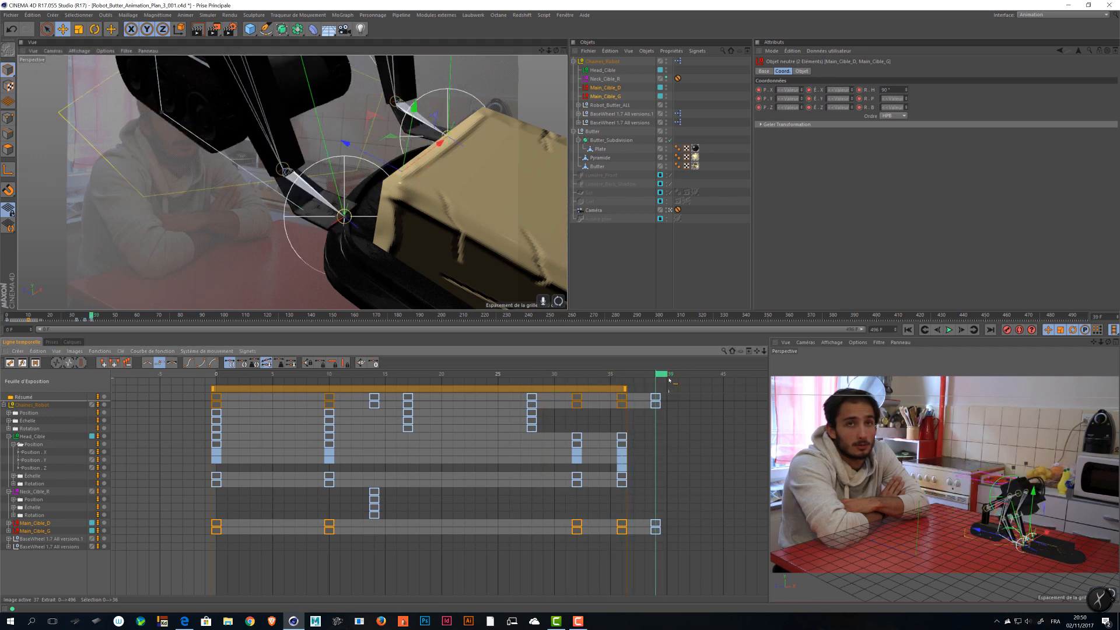
alt+drag(450, 283, 490, 233)
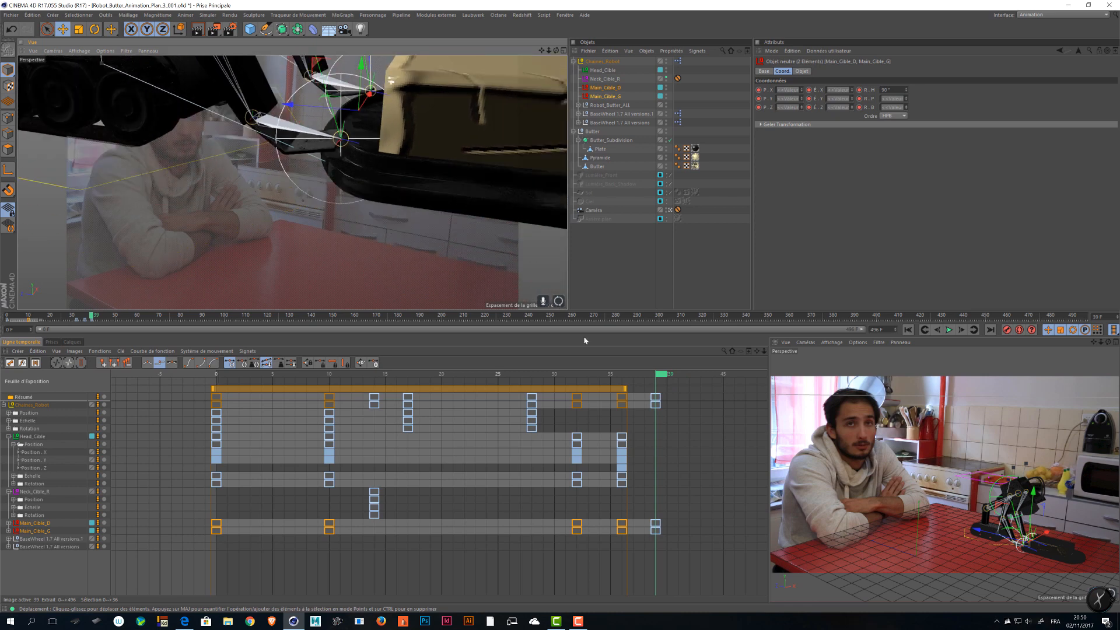
- At frame 36, select the Butter group, collapse its hierarchy and display its basic properties
drag(662, 375, 627, 381)
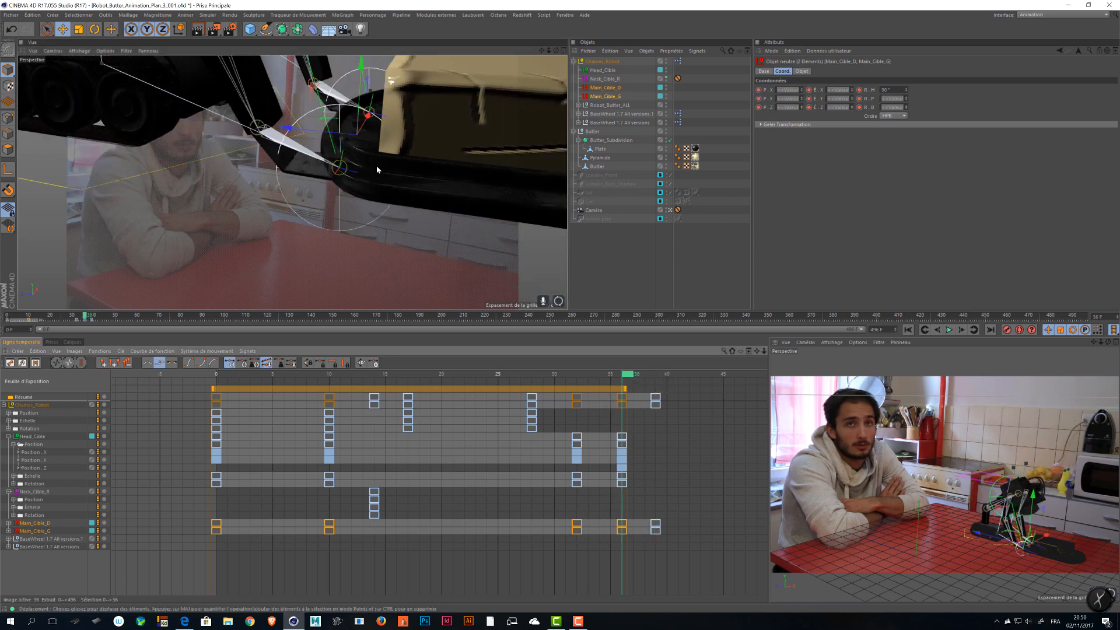
alt+middle_drag(424, 151, 380, 177)
click(591, 133)
click(574, 131)
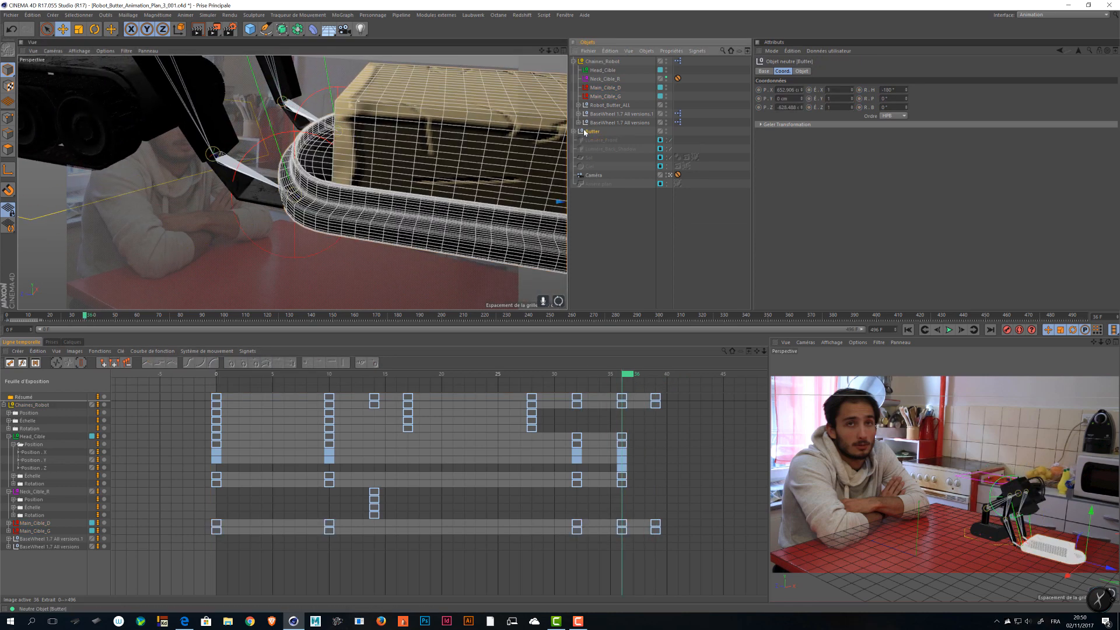
alt+middle_drag(485, 135, 182, 94)
scroll(182, 94, down, 1)
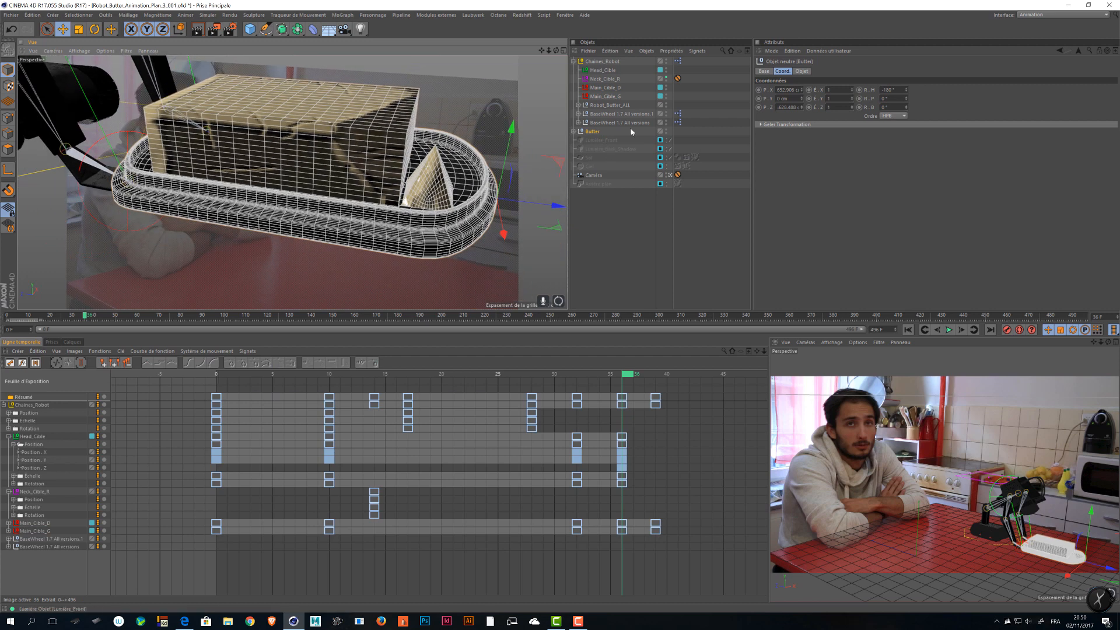
click(763, 71)
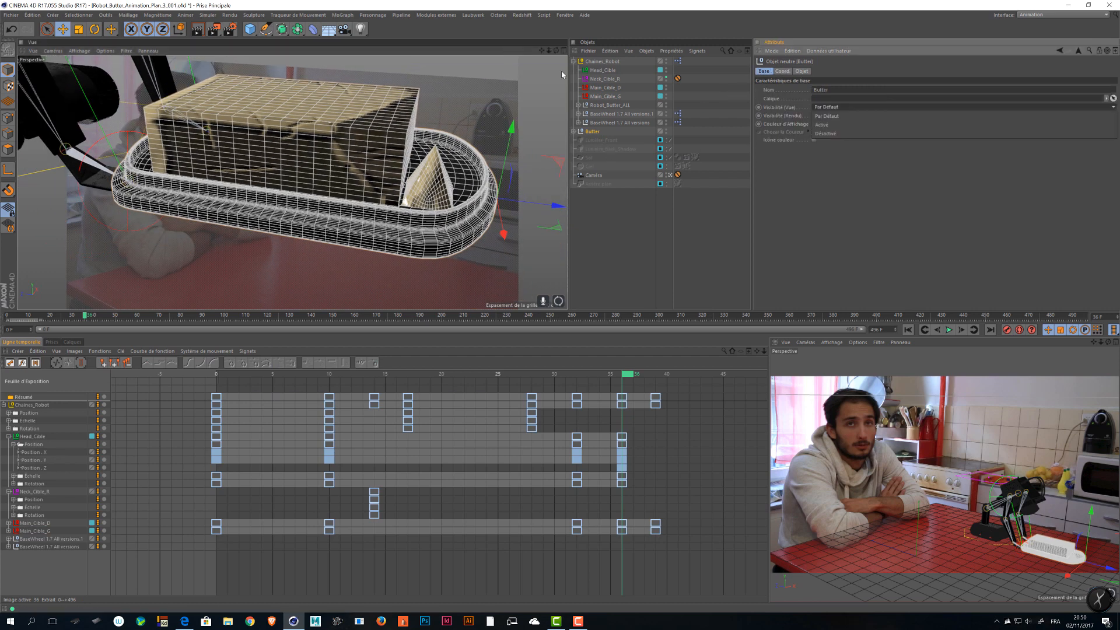
click(823, 108)
click(835, 115)
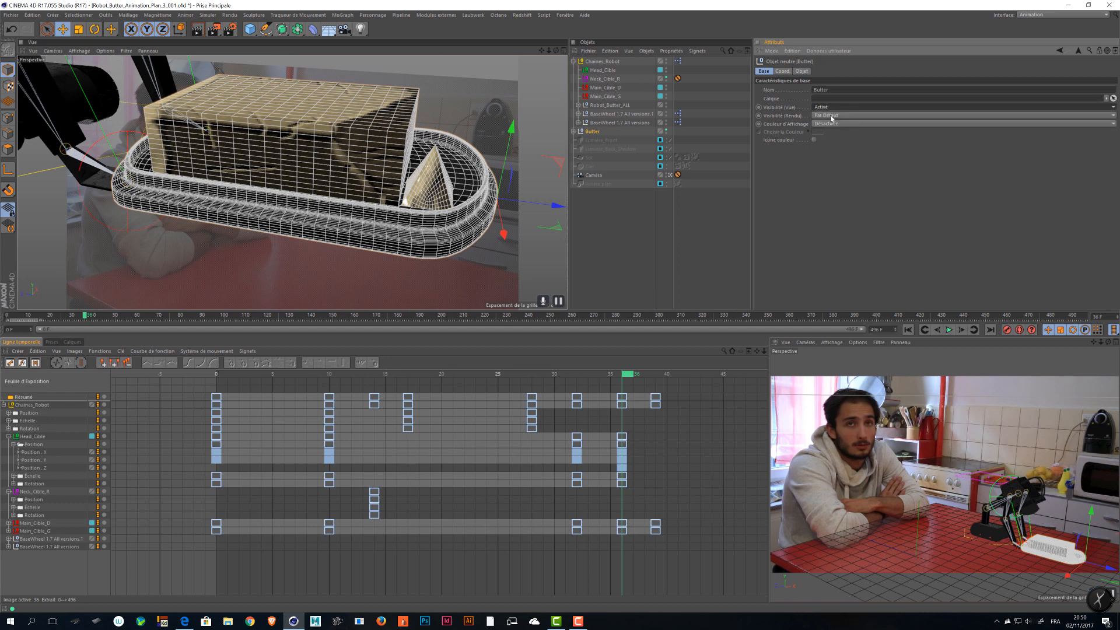
click(830, 109)
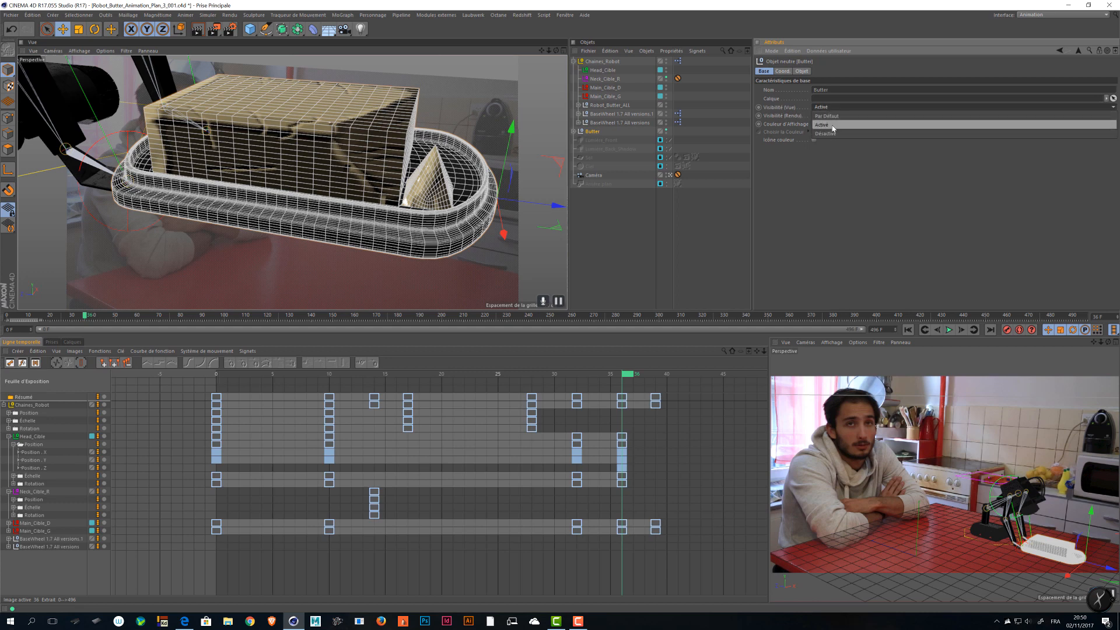
click(833, 123)
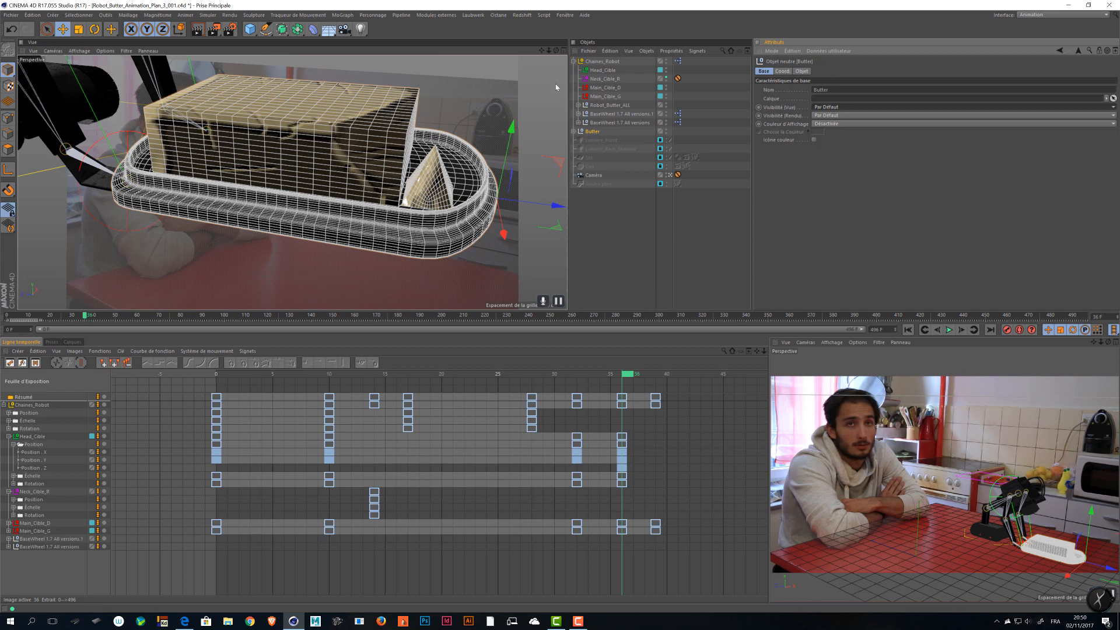
- Turn on the Butter group's display colour, set it to yellow and apply it to the object's icon
click(832, 125)
click(835, 151)
click(821, 132)
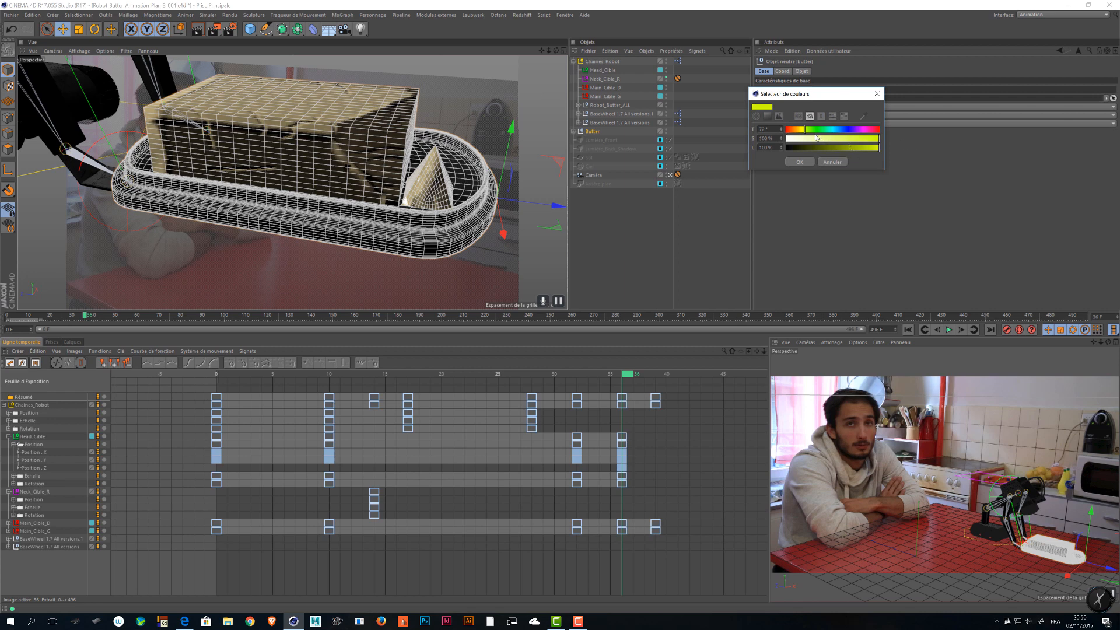
click(797, 162)
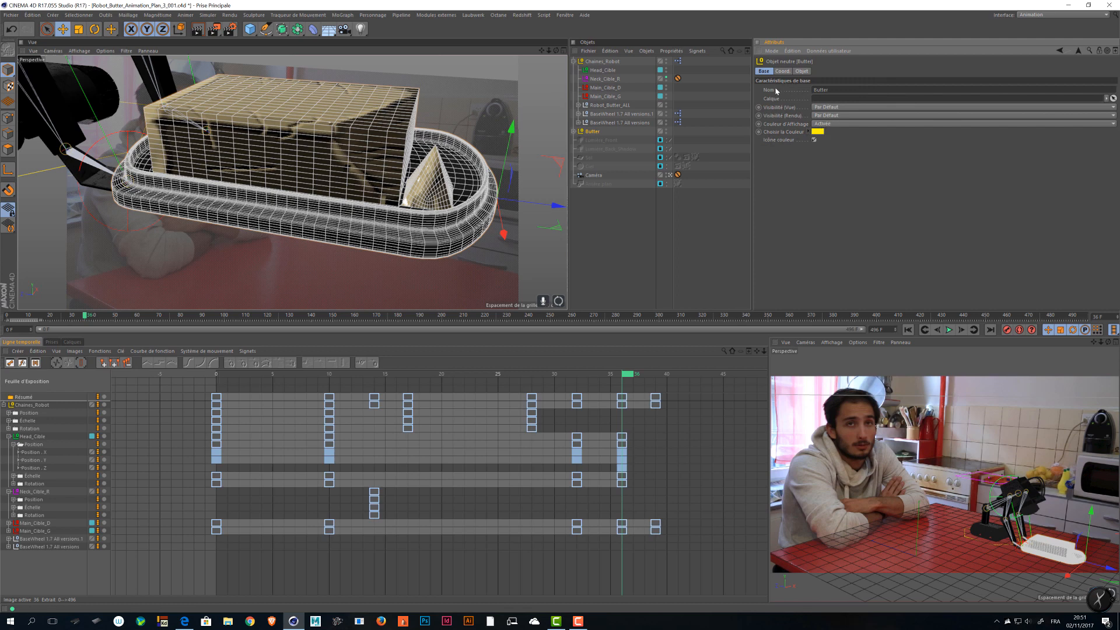
- Review the Butter group's display colour, icon colour and visibility options, and show its coordinates
click(809, 125)
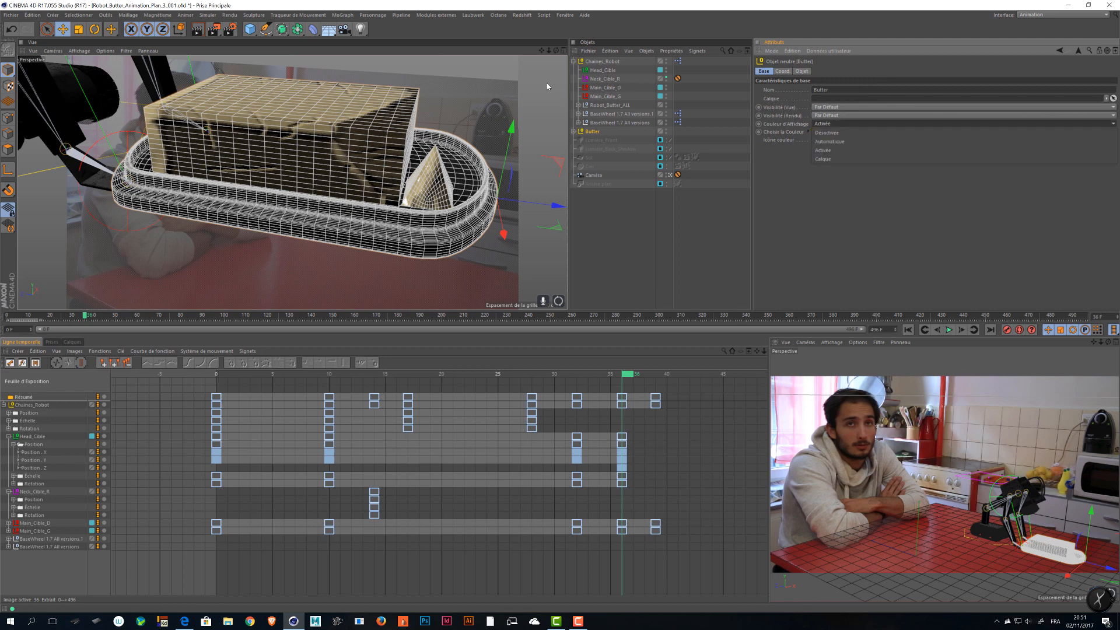
click(780, 139)
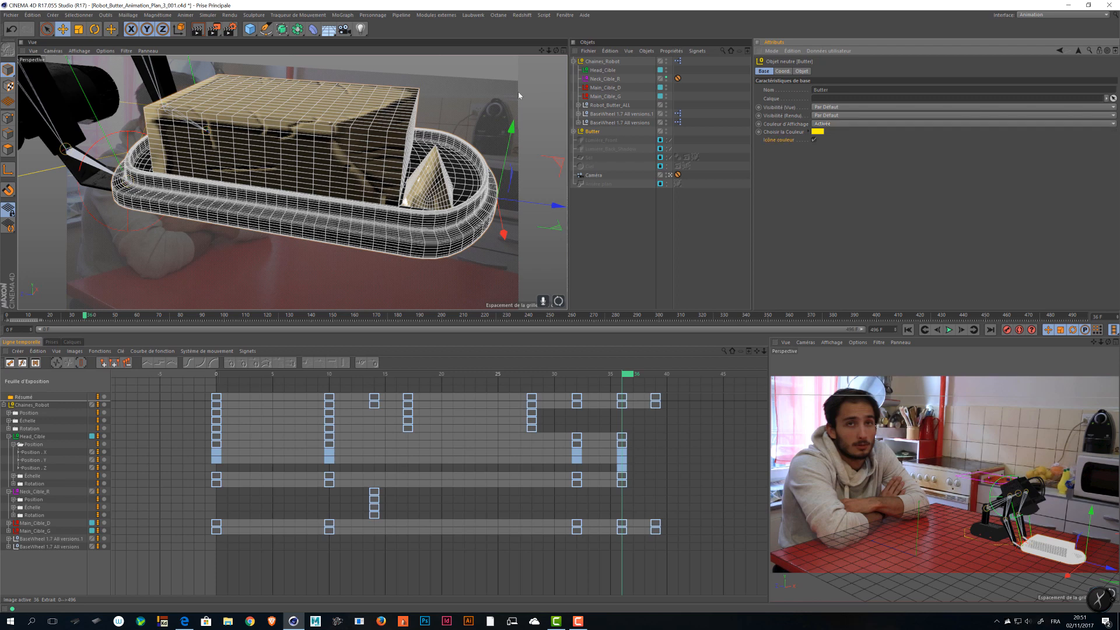
click(597, 133)
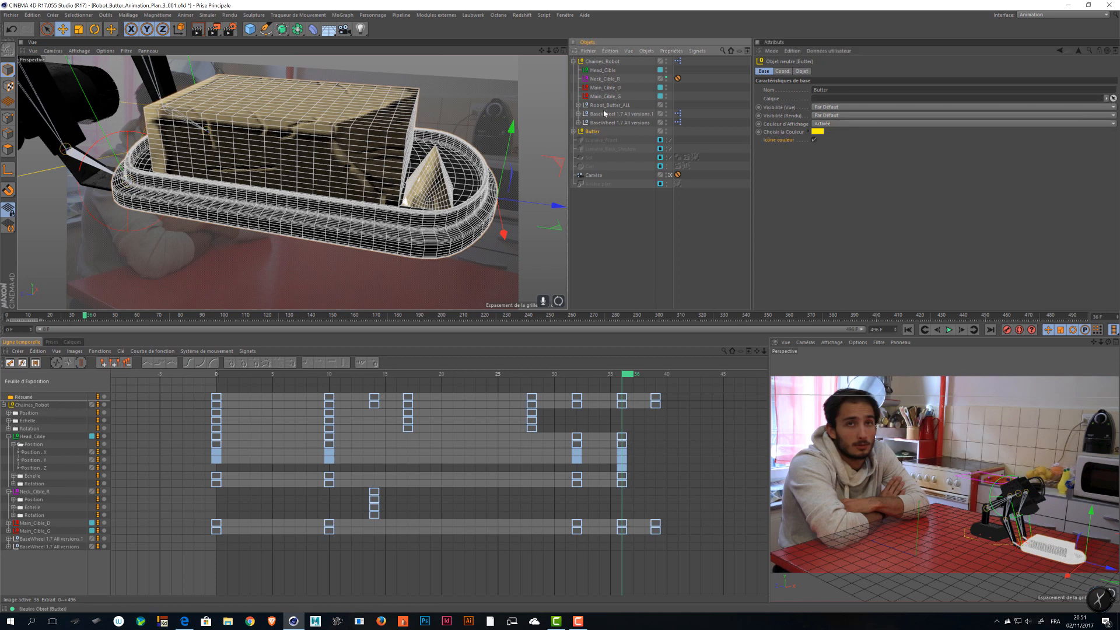
click(808, 132)
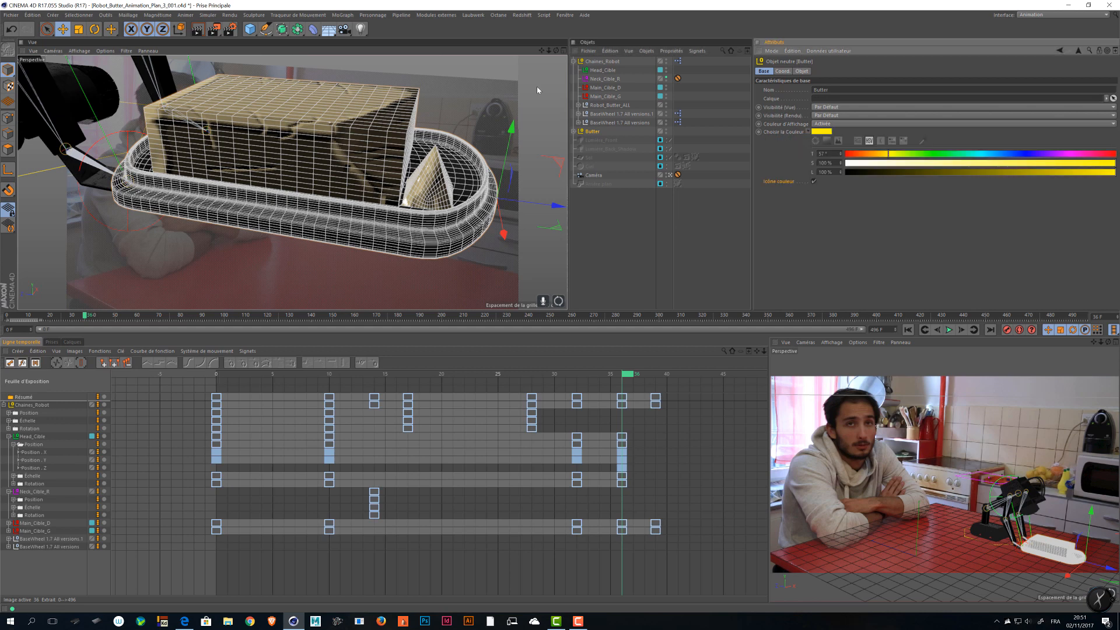
click(808, 132)
click(818, 123)
click(825, 116)
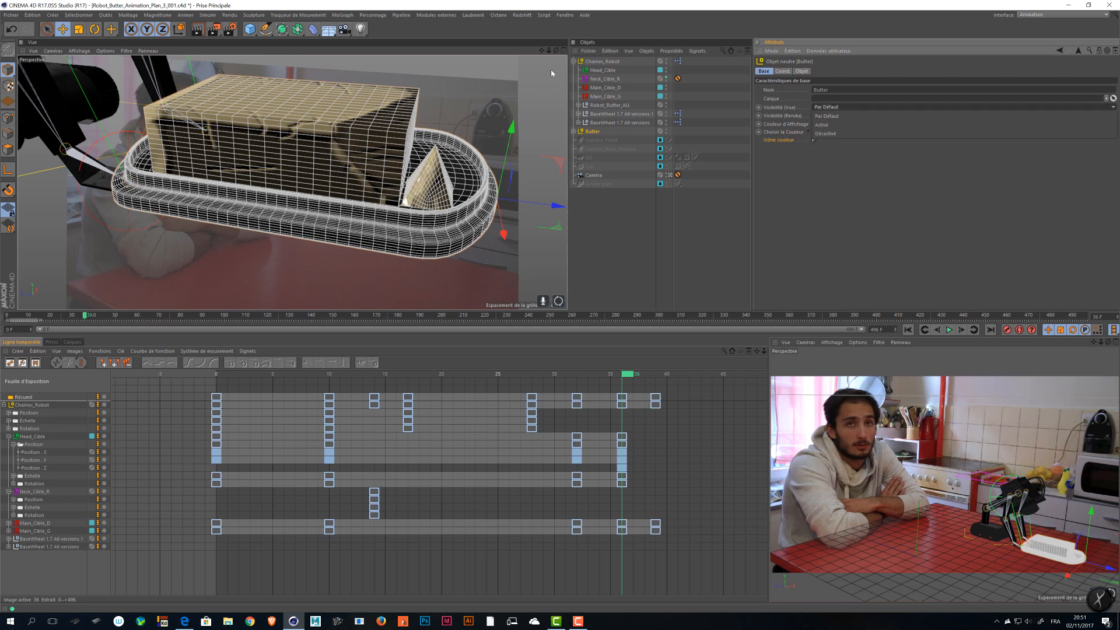
click(827, 116)
click(782, 71)
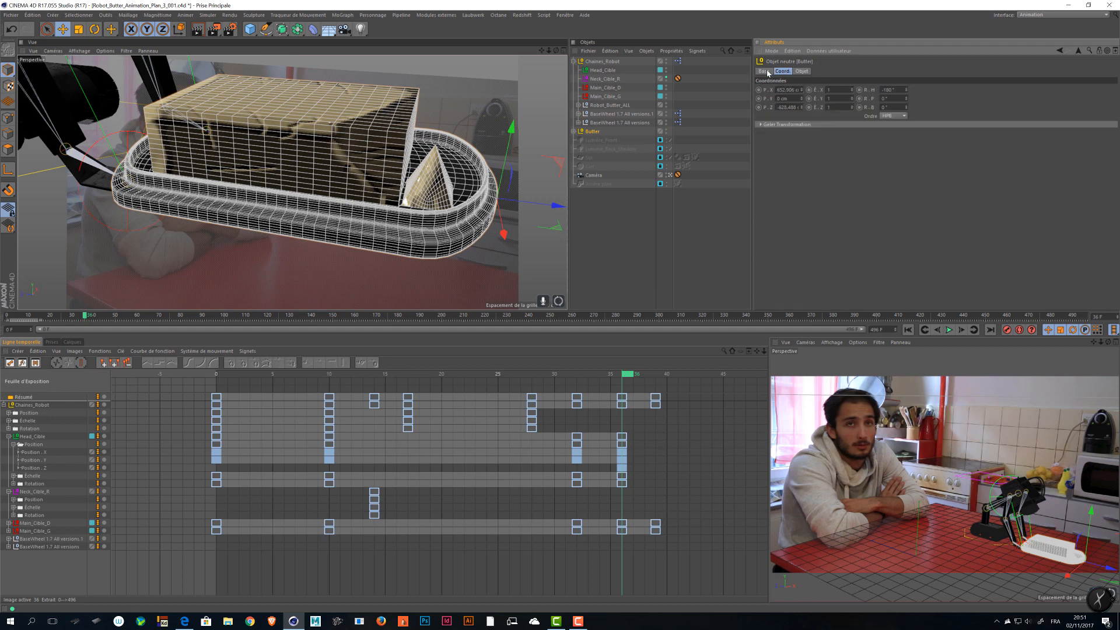
- Examine the basic properties and object display settings of the Chaines_Robot null as a reference for the Butter null
click(764, 71)
click(602, 61)
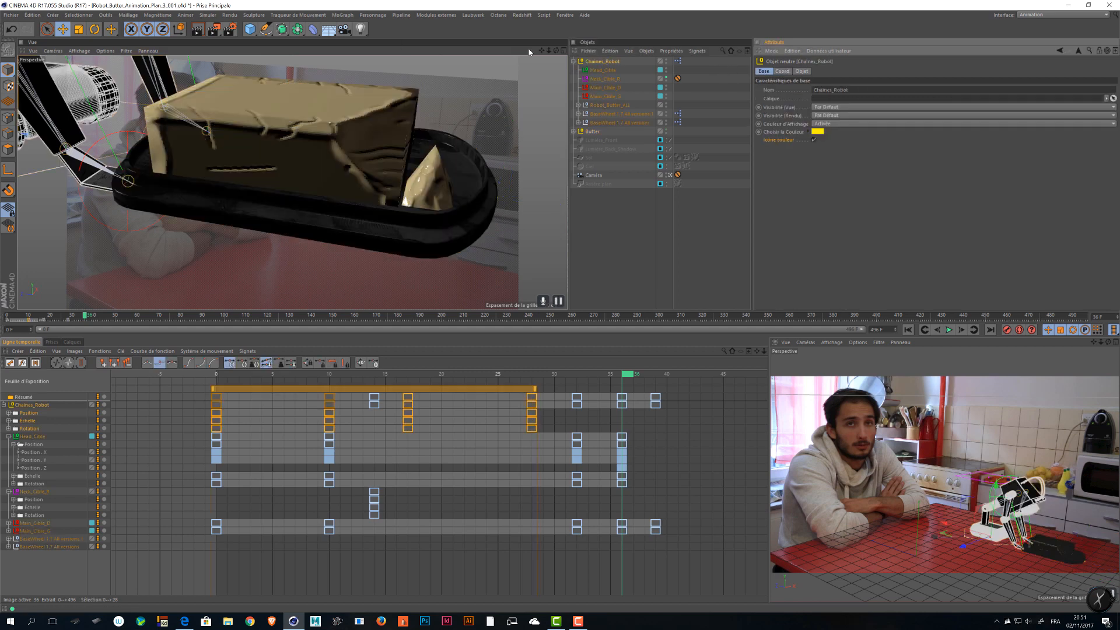
click(802, 71)
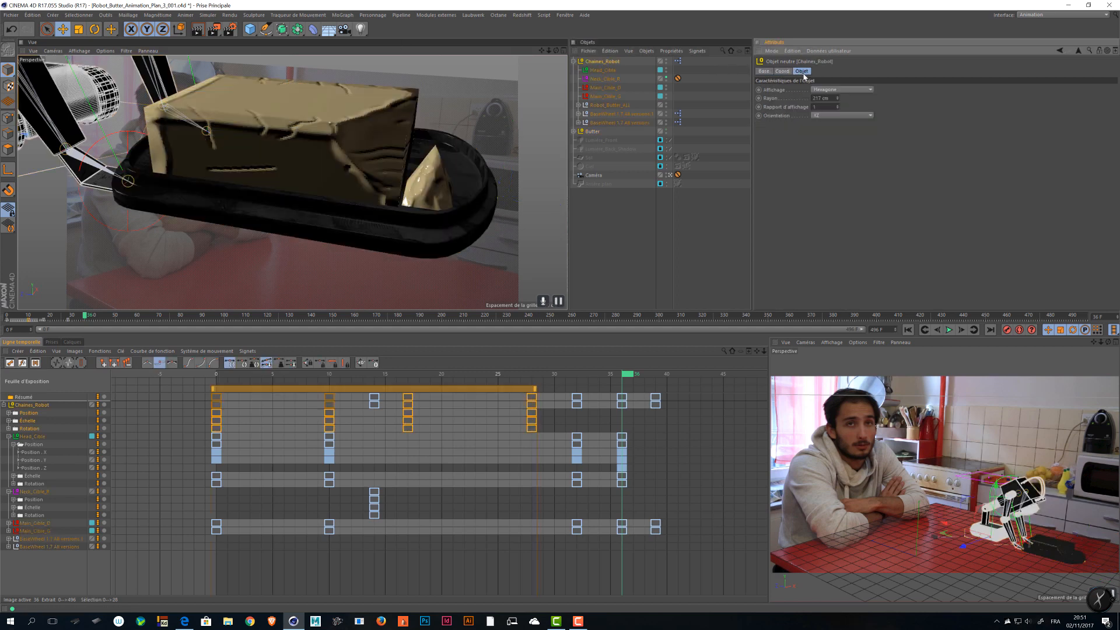
- Set the Butter null's display shape to Cercle and enlarge its radius to about 73 cm
click(581, 133)
click(842, 90)
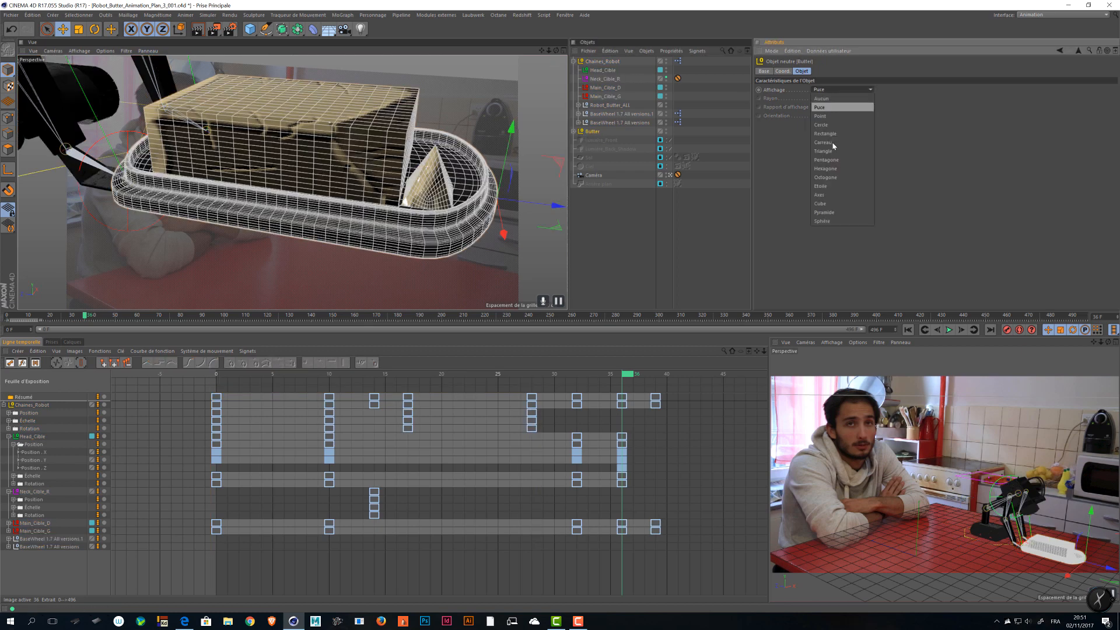
click(782, 148)
click(829, 91)
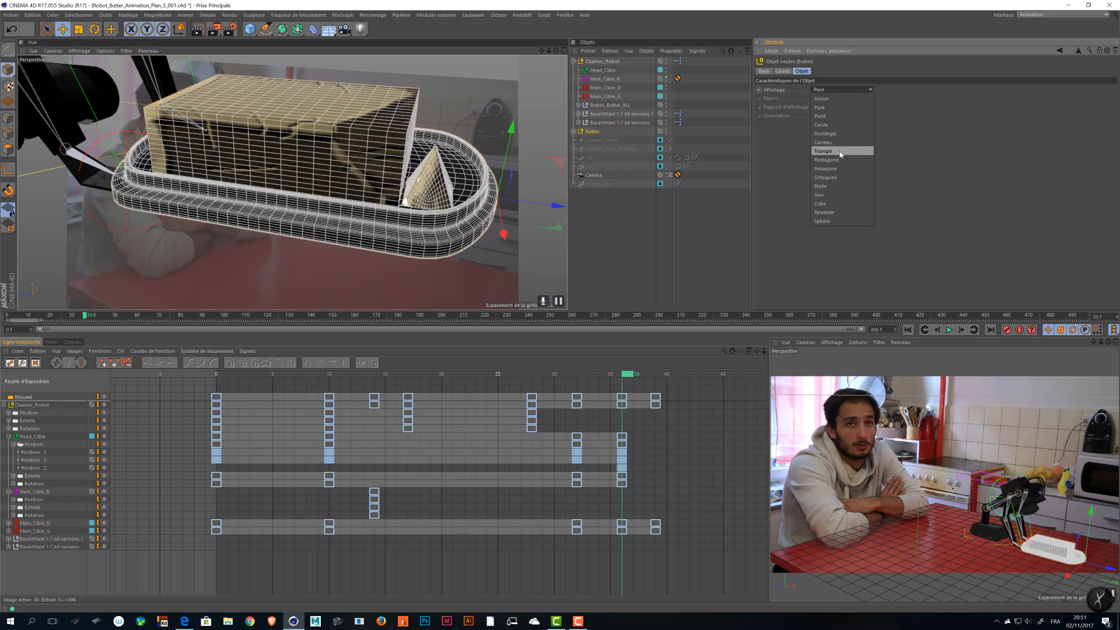
click(840, 125)
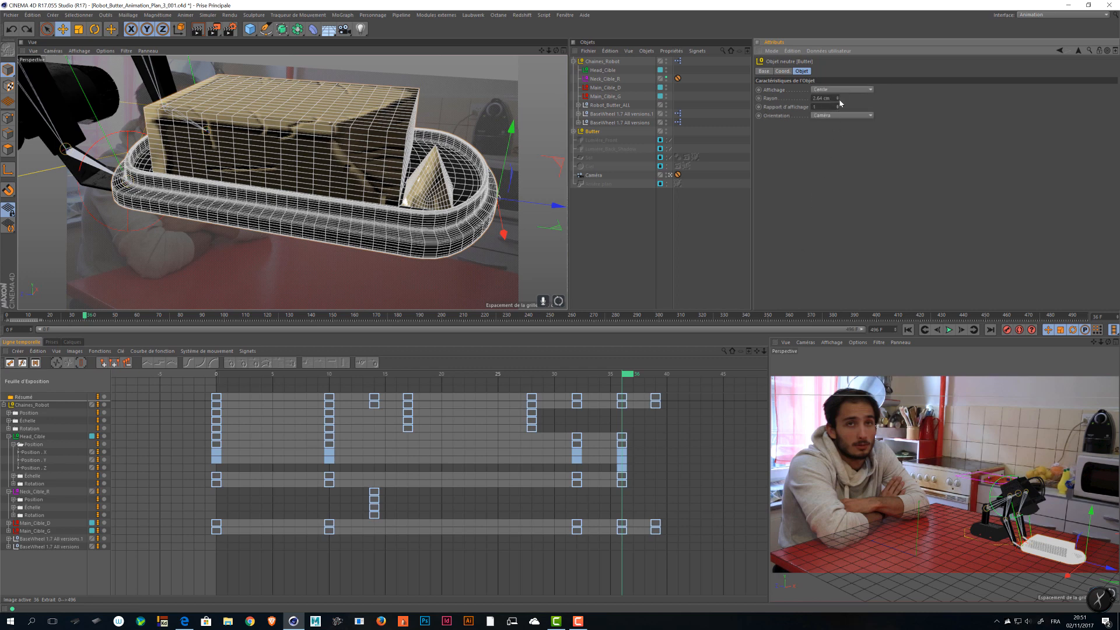
drag(837, 98, 837, 98)
click(696, 245)
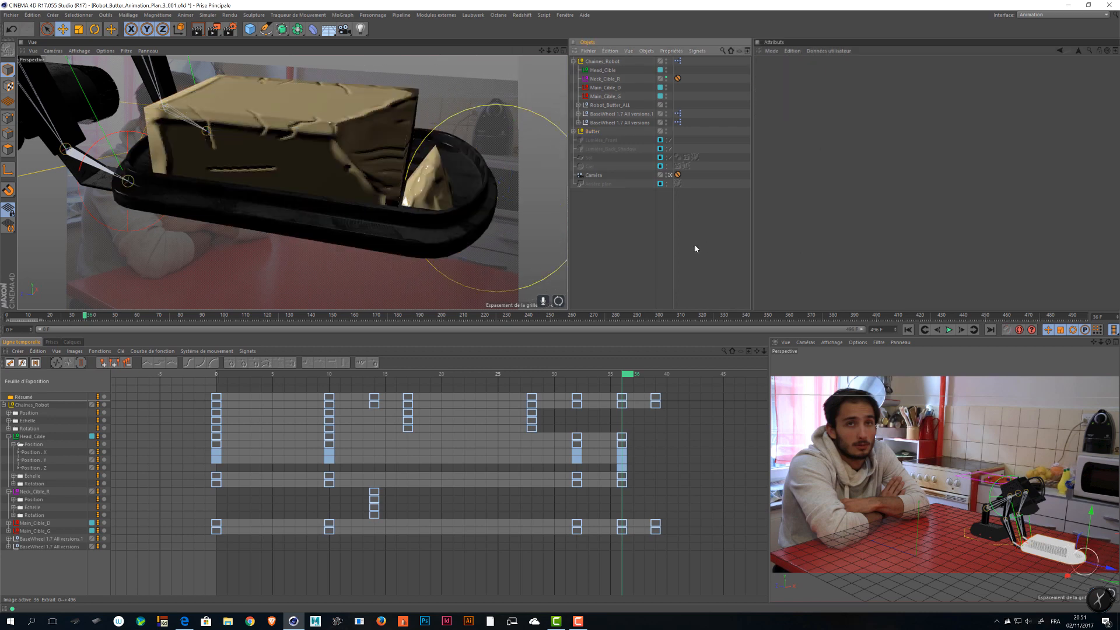
- Set the orientation of the Butter null's display circle to ZY
scroll(410, 184, up, 5)
scroll(483, 184, down, 4)
alt+middle_drag(483, 187, 458, 173)
click(503, 96)
mouse_move(457, 173)
alt+mouse_down()
mouse_move(429, 175)
mouse_move(443, 159)
alt+mouse_up()
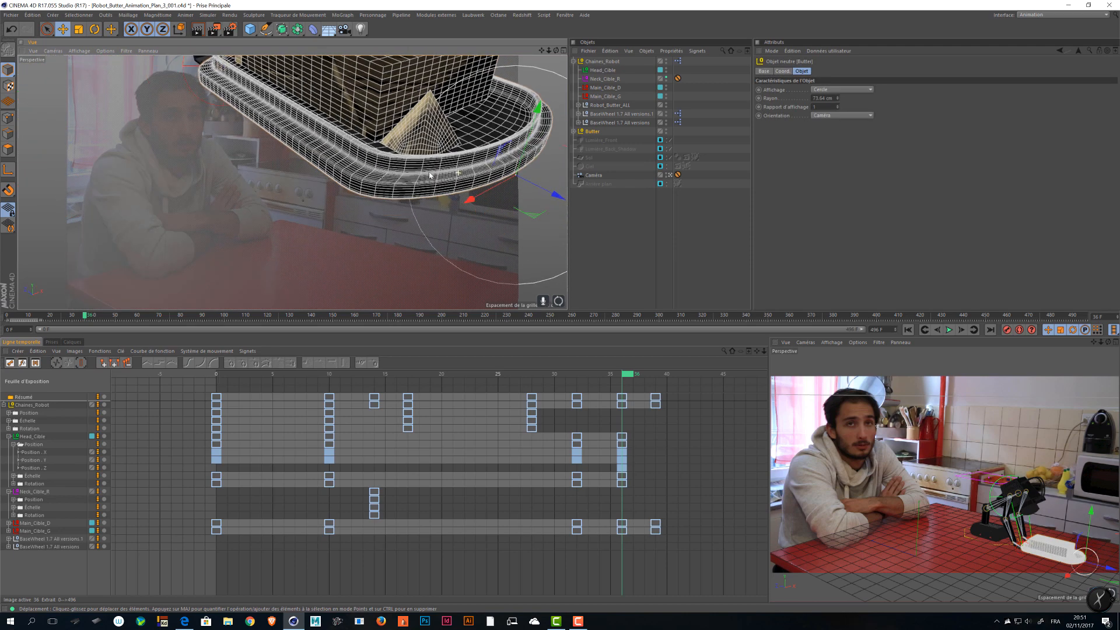
scroll(429, 175, down, 5)
scroll(443, 159, down, 1)
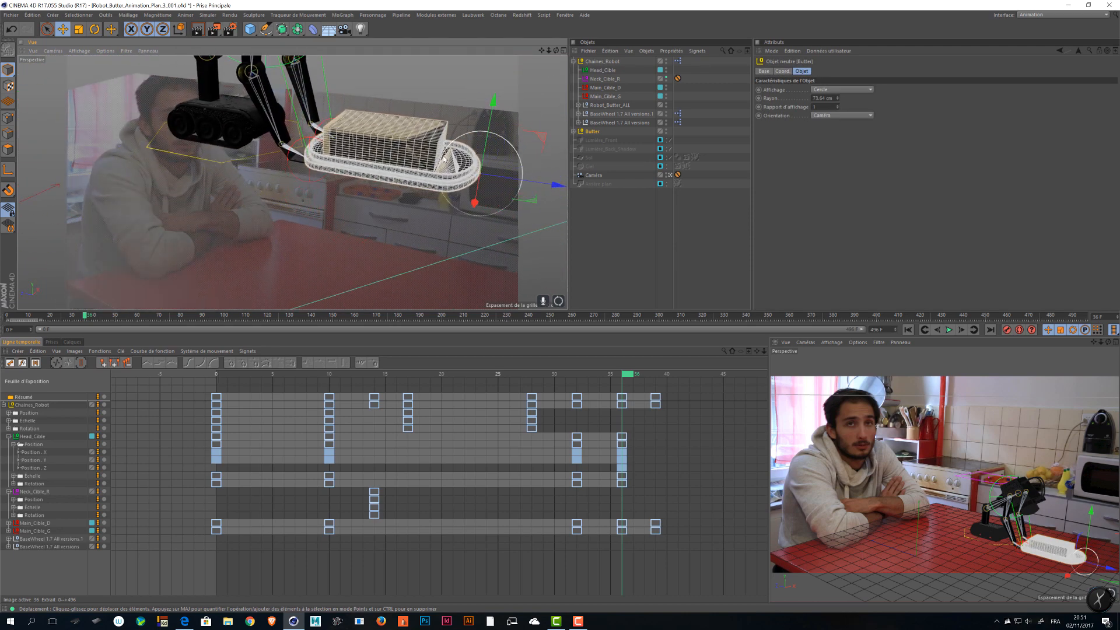
click(843, 115)
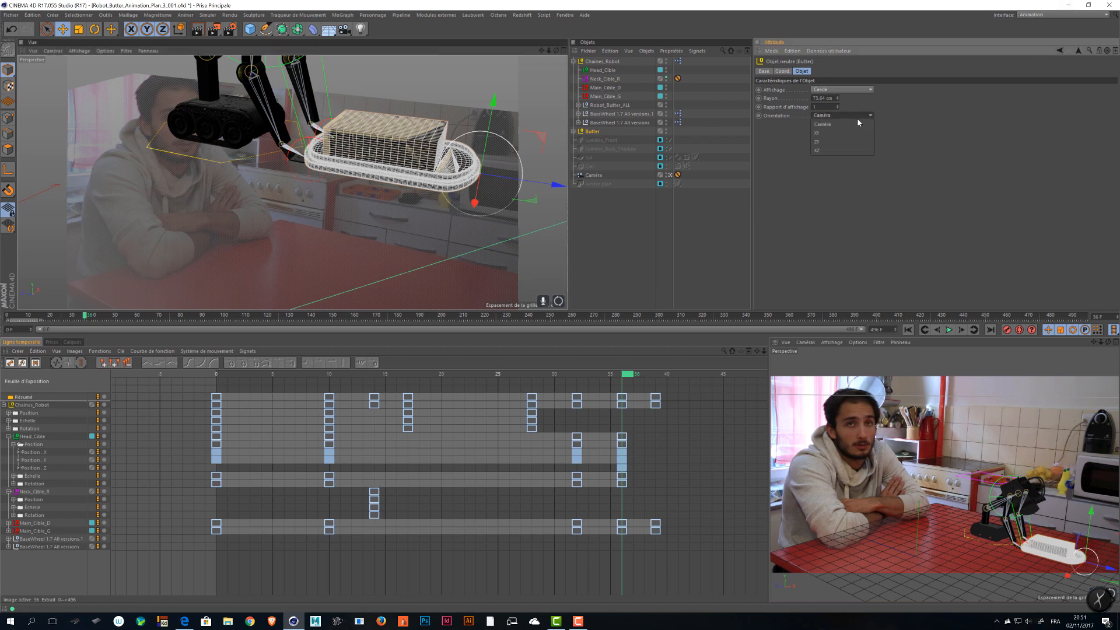
click(840, 142)
mouse_move(418, 193)
alt+mouse_down()
mouse_move(375, 195)
mouse_move(455, 192)
mouse_move(432, 181)
alt+mouse_up()
- Try the Pentagone display shape on the Butter null and return it to Cercle
click(836, 90)
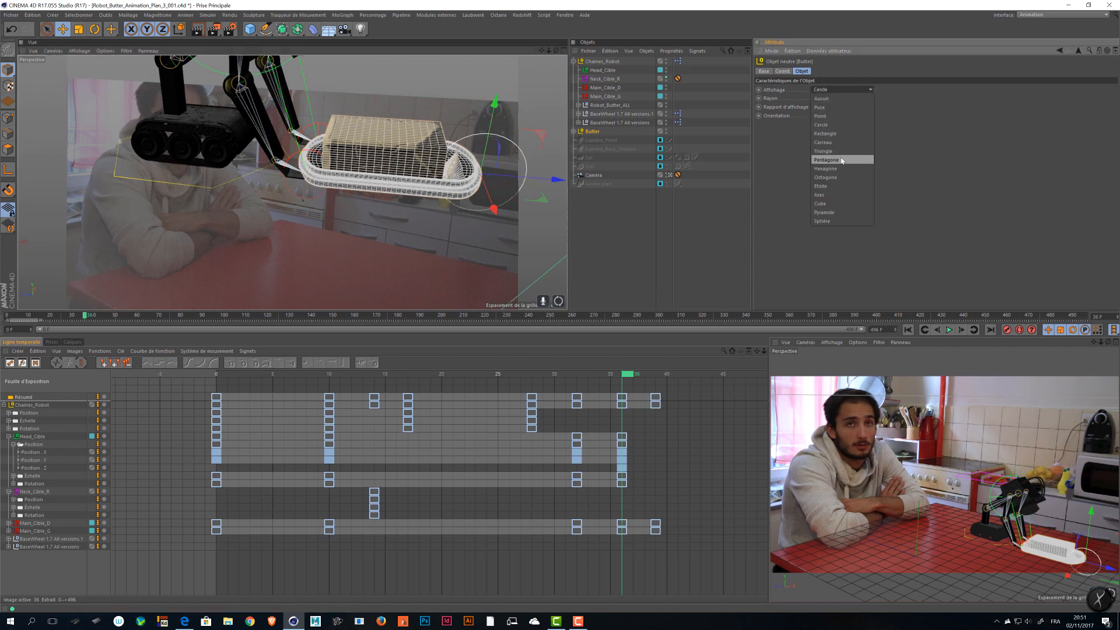
click(837, 159)
mouse_move(495, 190)
alt+mouse_down()
mouse_move(478, 198)
mouse_move(502, 187)
mouse_move(490, 177)
alt+mouse_up()
click(829, 116)
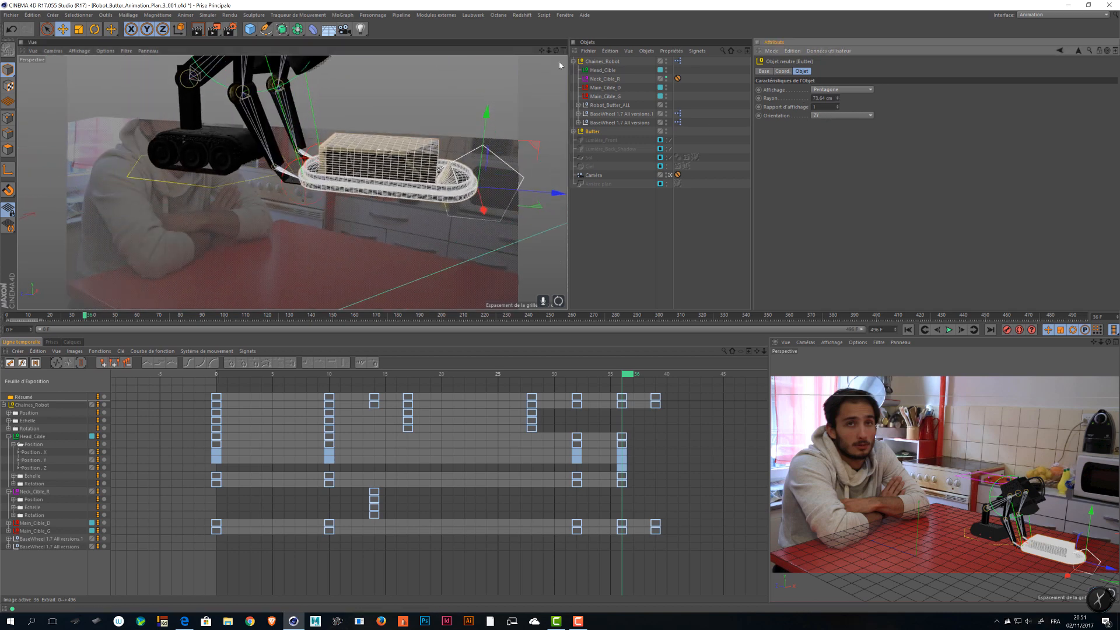
click(829, 125)
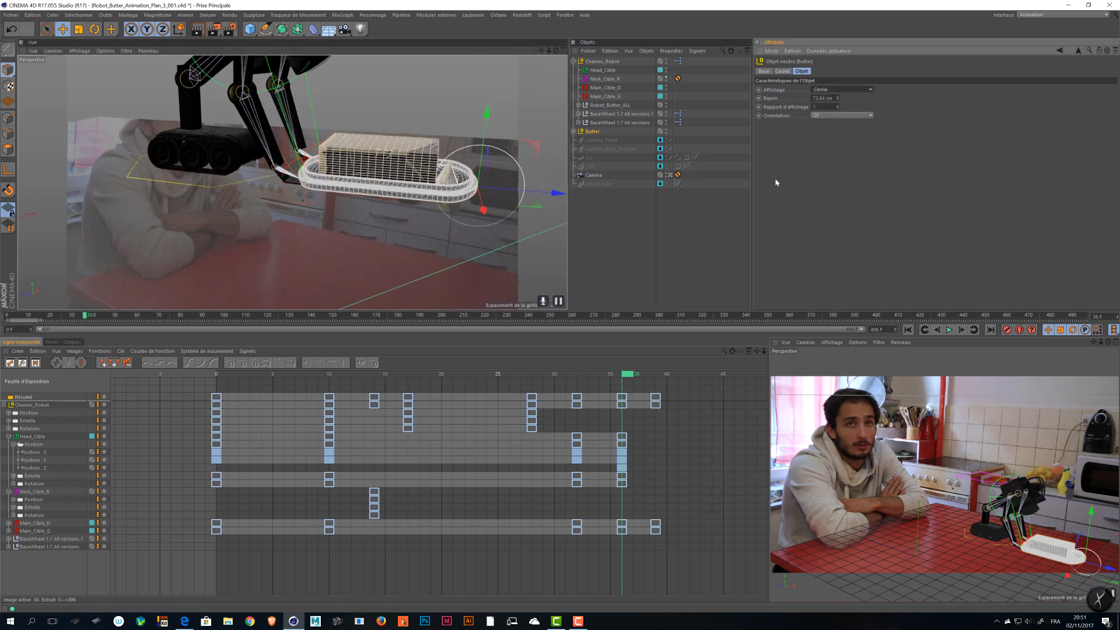
- Record a keyframe for the Butter group at frame 36
alt+drag(420, 193, 411, 188)
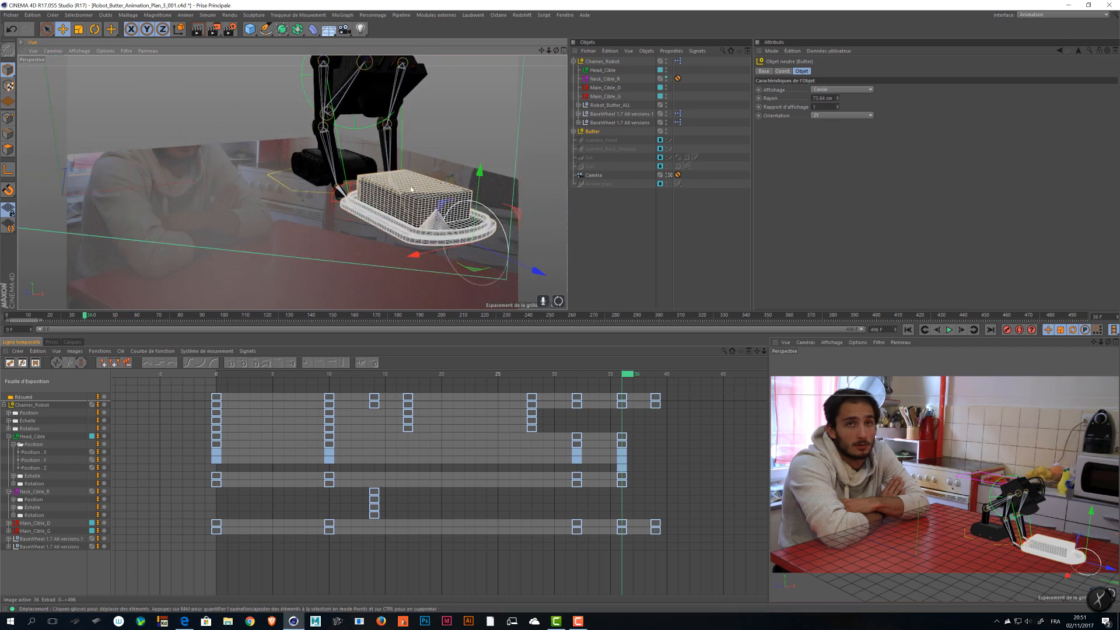
alt+right_drag(411, 188, 493, 183)
alt+drag(494, 183, 442, 174)
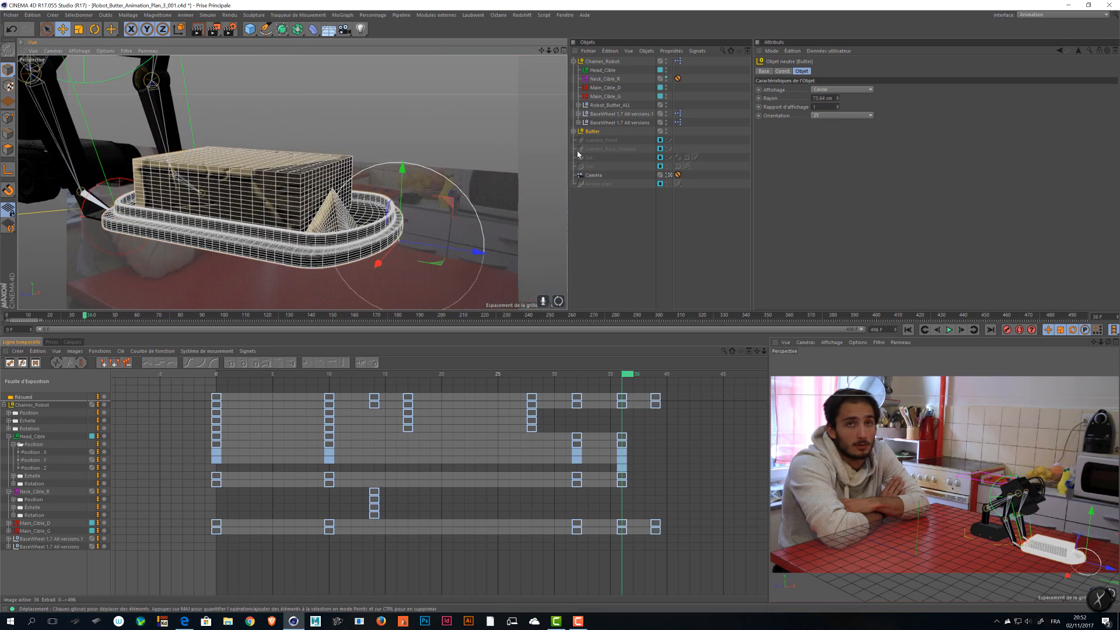
alt+middle_drag(361, 183, 463, 147)
mouse_move(629, 376)
mouse_down()
mouse_move(668, 375)
mouse_move(629, 374)
mouse_up()
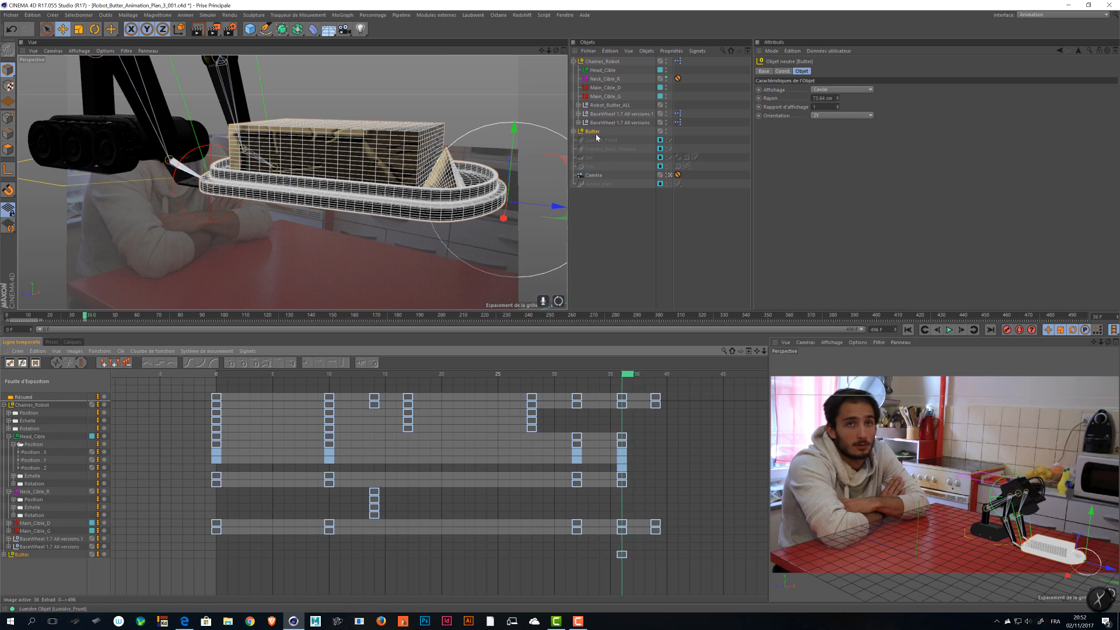
- At frame 39, rotate the Butter group slightly to tilt the plate up at the robot's hands and record a keyframe
drag(628, 374, 661, 373)
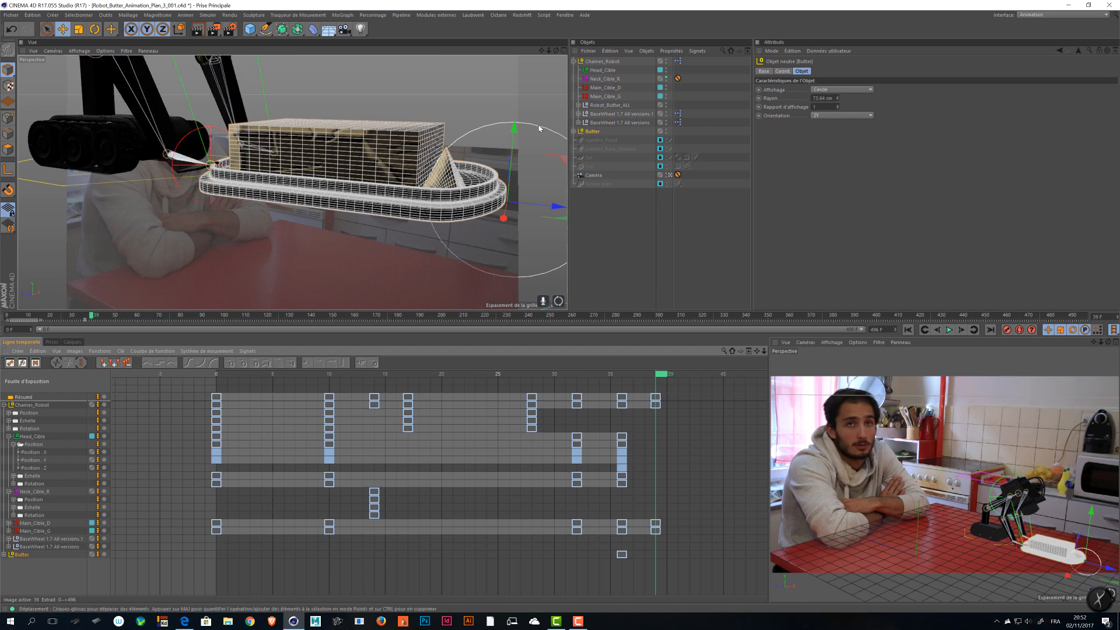
drag(524, 127, 369, 92)
key(r)
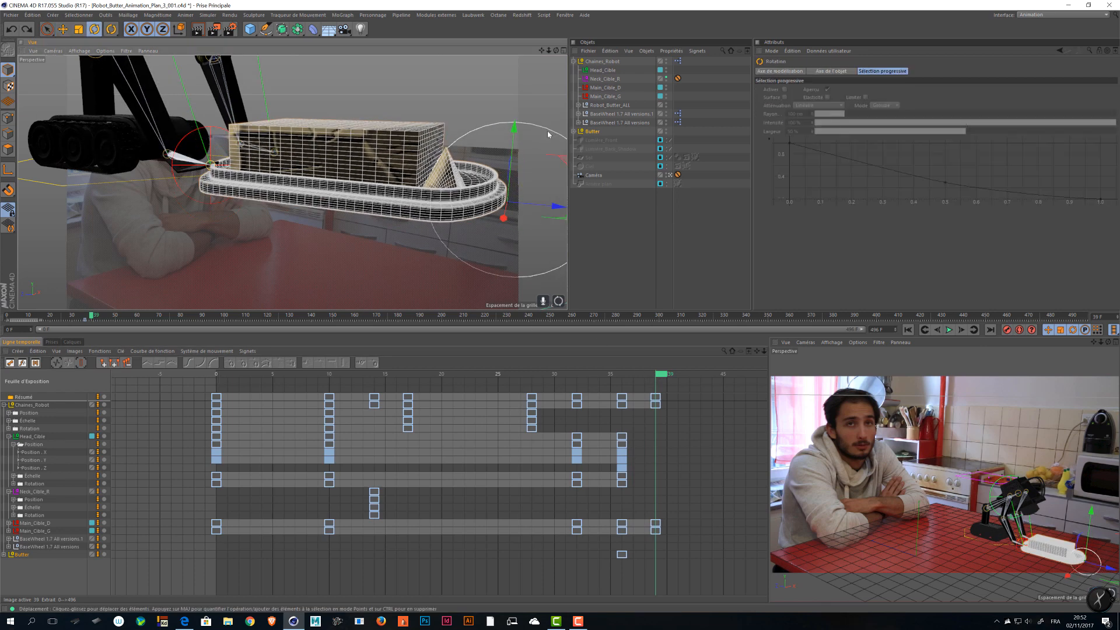
drag(533, 164, 537, 170)
alt+drag(257, 155, 314, 144)
alt+right_drag(314, 145, 343, 178)
alt+drag(343, 178, 367, 123)
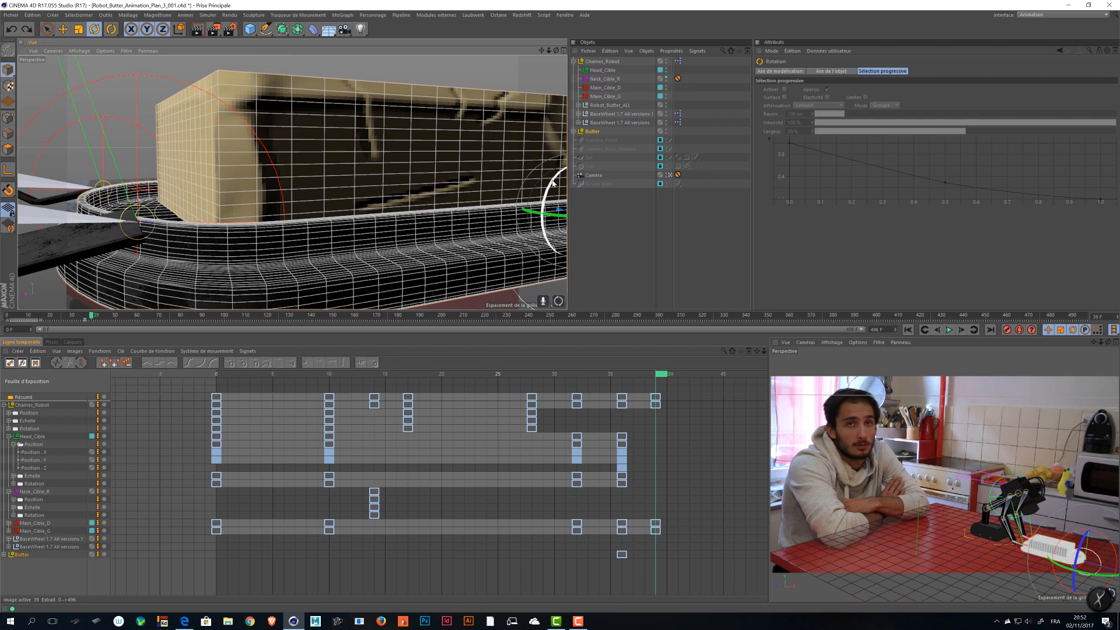
drag(553, 183, 555, 182)
alt+drag(344, 174, 328, 193)
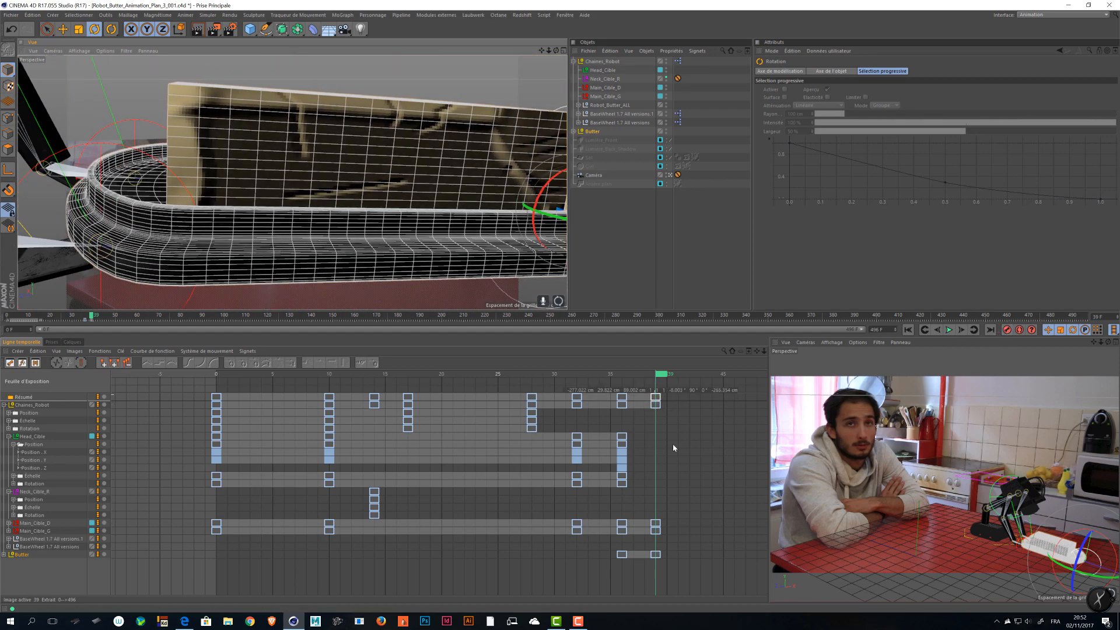
- Adjust the Main_Cible_D hand target against the tilted plate at frame 39 and record its keyframe
alt+drag(219, 149, 138, 189)
alt+middle_drag(139, 189, 234, 139)
key(e)
alt+drag(293, 182, 265, 168)
alt+right_drag(233, 175, 267, 166)
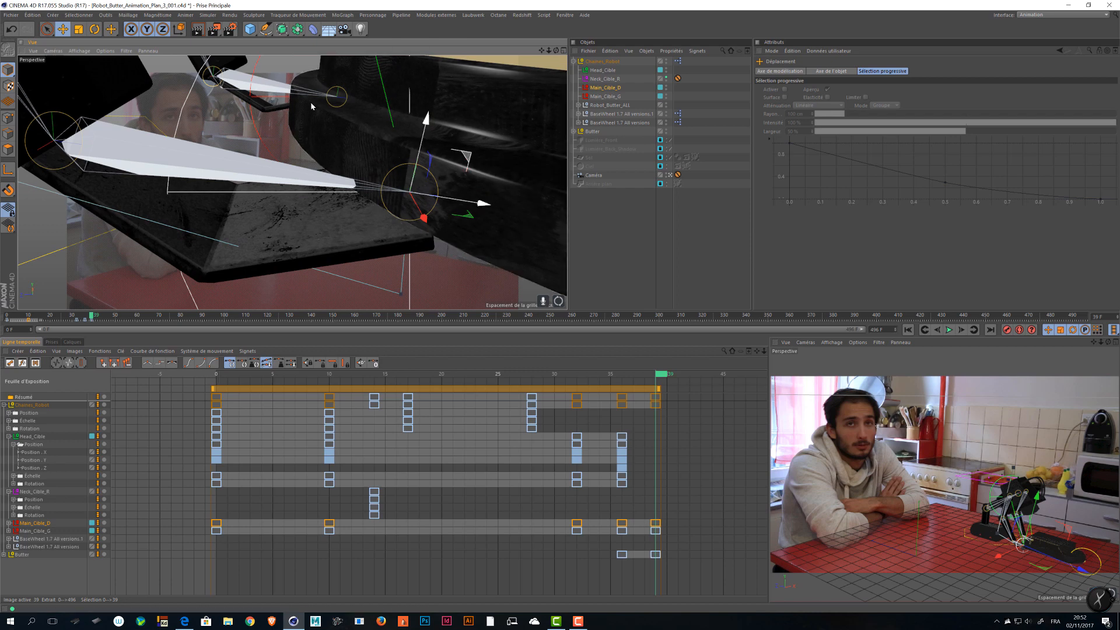
drag(469, 156, 50, 65)
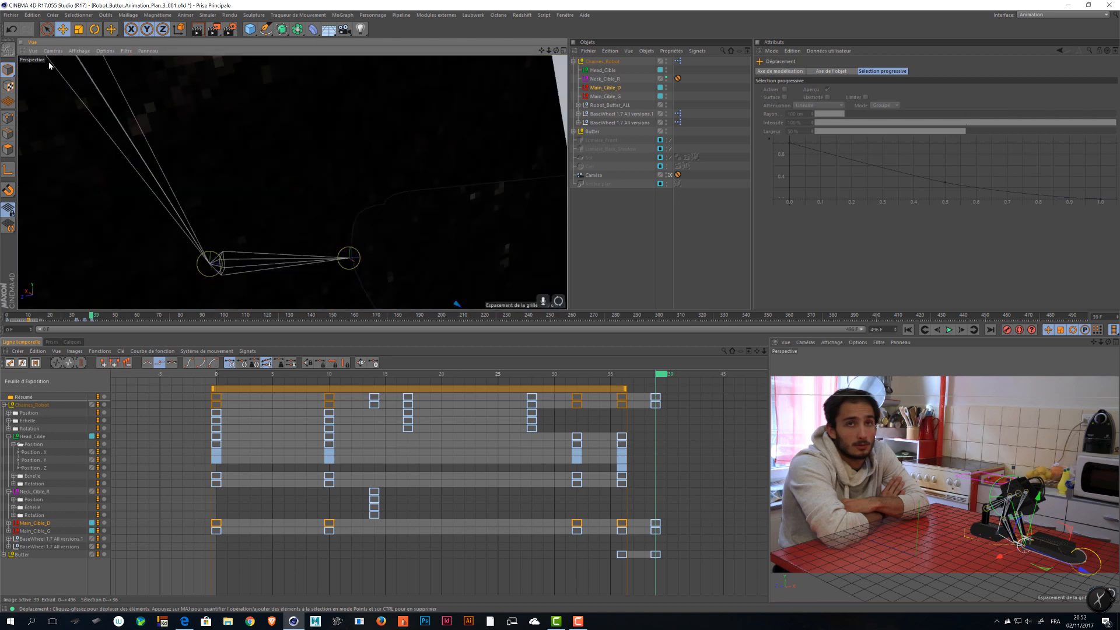
- Move the Main_Cible_G hand target to fit the plate's edge at frame 39 and record its keyframe
alt+drag(301, 112, 393, 135)
click(339, 174)
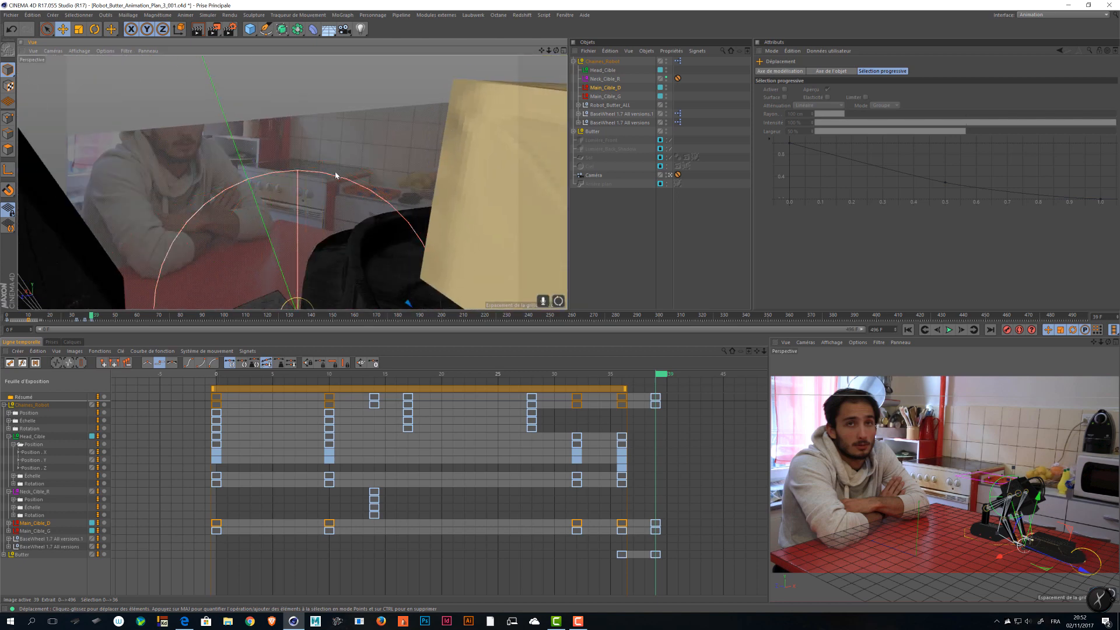
alt+drag(187, 167, 350, 96)
alt+middle_drag(350, 96, 347, 127)
alt+right_drag(347, 127, 440, 177)
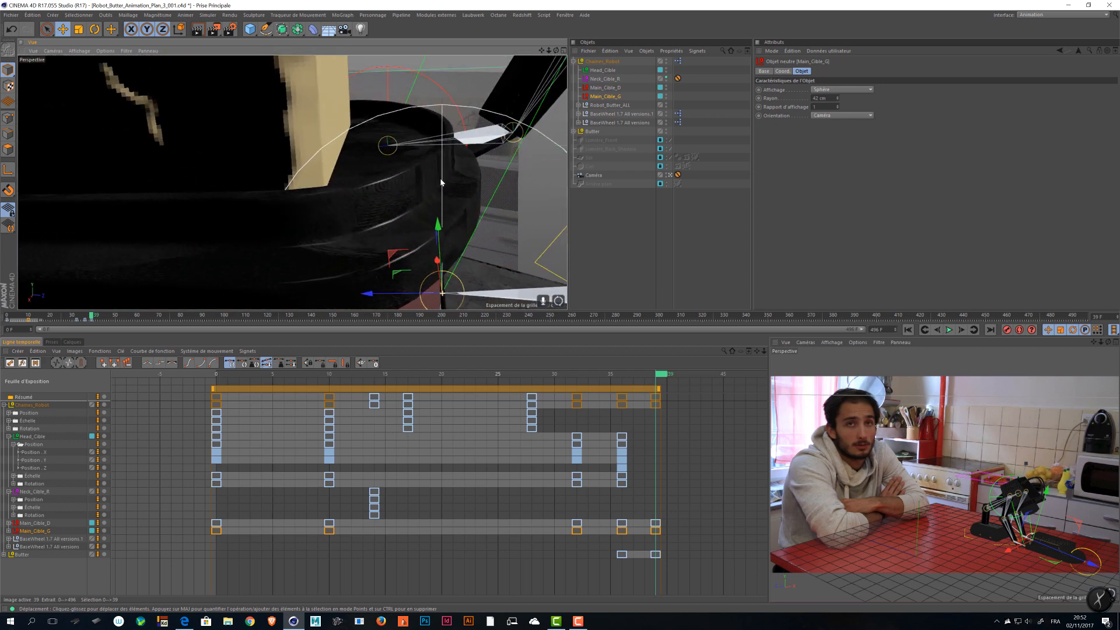
alt+middle_drag(440, 177, 392, 117)
drag(357, 214, 434, 187)
alt+right_drag(434, 187, 301, 190)
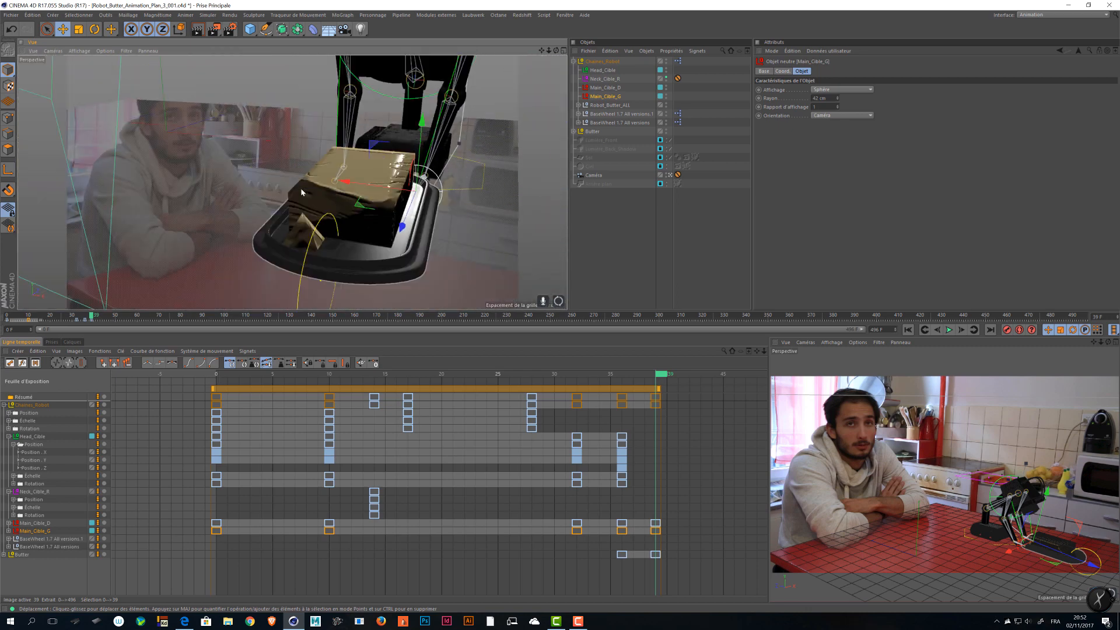
click(1007, 332)
alt+drag(303, 195, 420, 245)
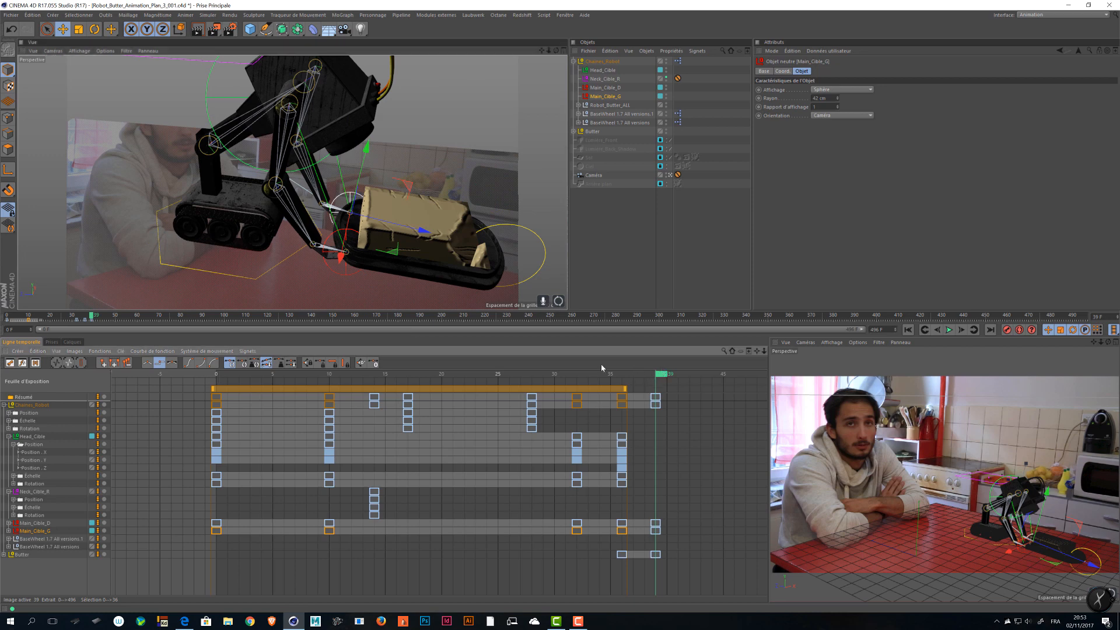
- Select all keyframes at frames 36 and 39 and set their interpolation to Par étapes
mouse_move(658, 375)
mouse_down()
mouse_move(607, 375)
mouse_move(665, 375)
mouse_move(611, 379)
mouse_move(666, 378)
mouse_move(638, 379)
mouse_move(655, 383)
mouse_up()
drag(628, 385, 591, 562)
click(882, 99)
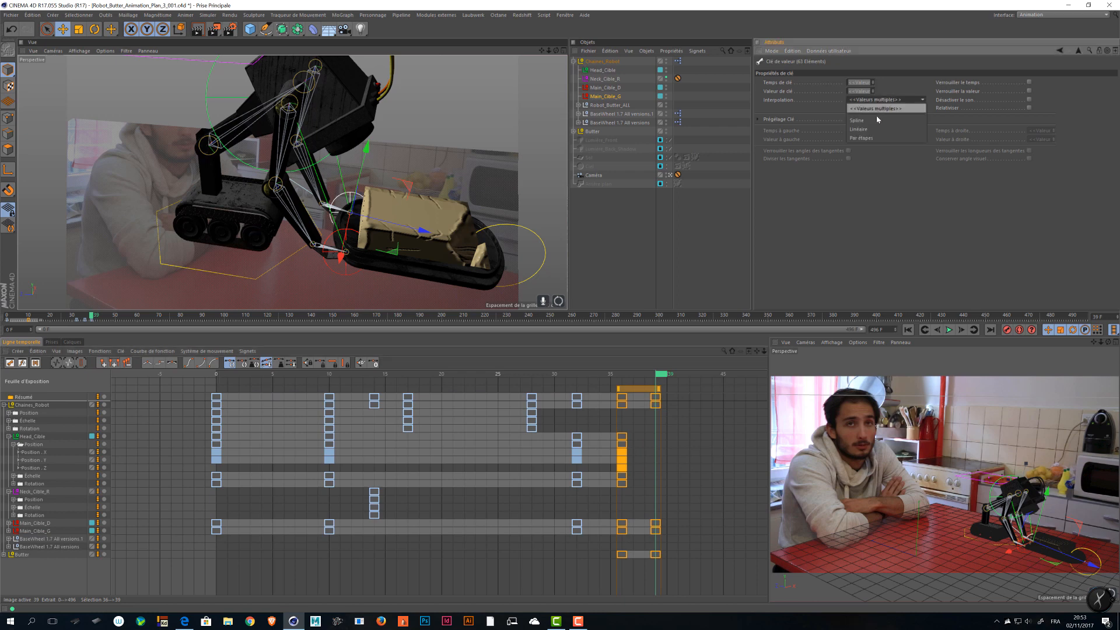
click(861, 137)
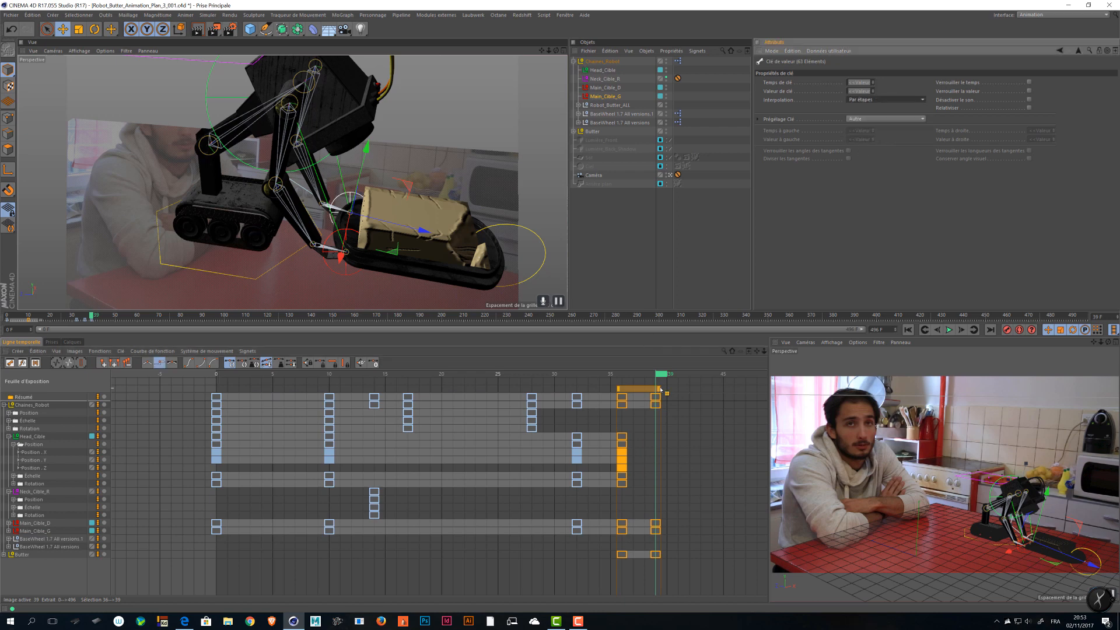
mouse_move(664, 377)
mouse_down()
mouse_move(639, 376)
mouse_move(660, 377)
mouse_up()
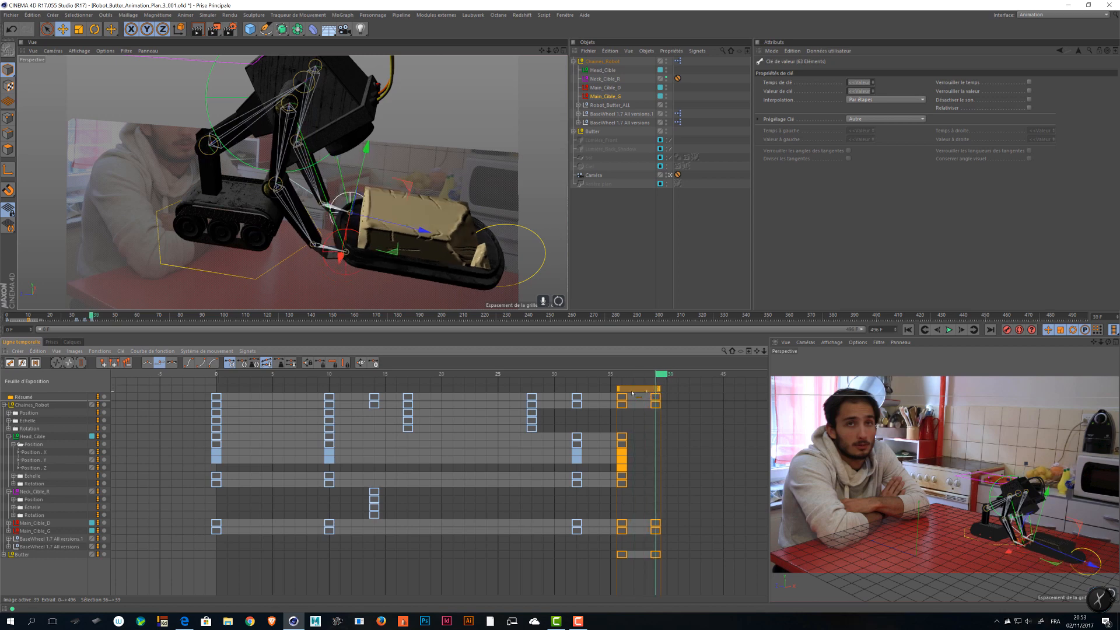
- Enlarge the camera view to full screen and render frame 39 to check the robot and plate pose
key(ctrl+Tab)
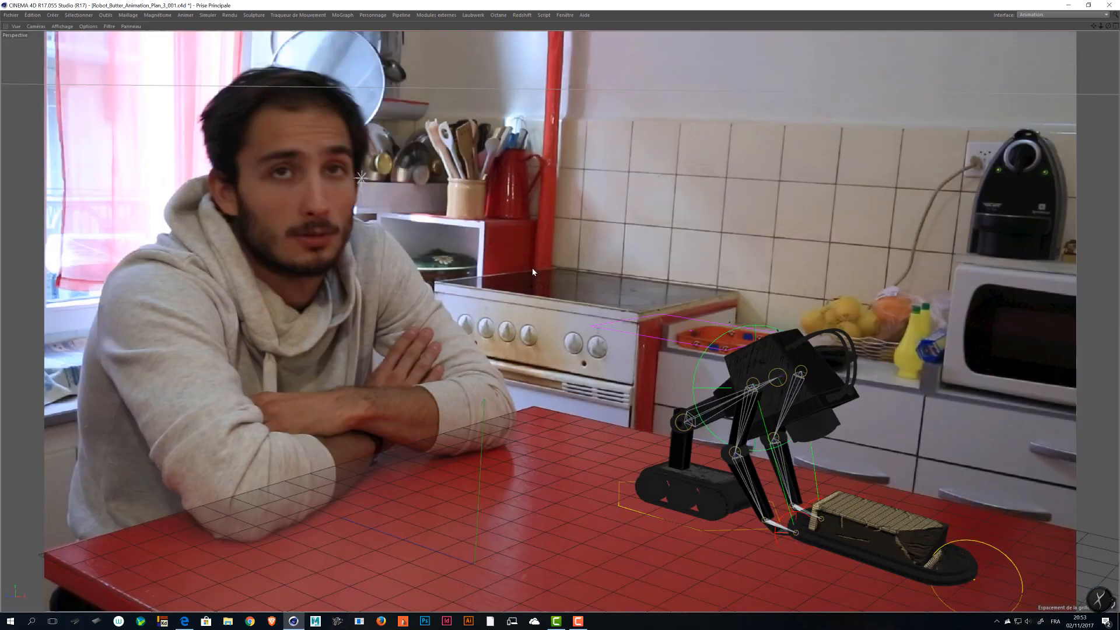
key(ctrl+Tab)
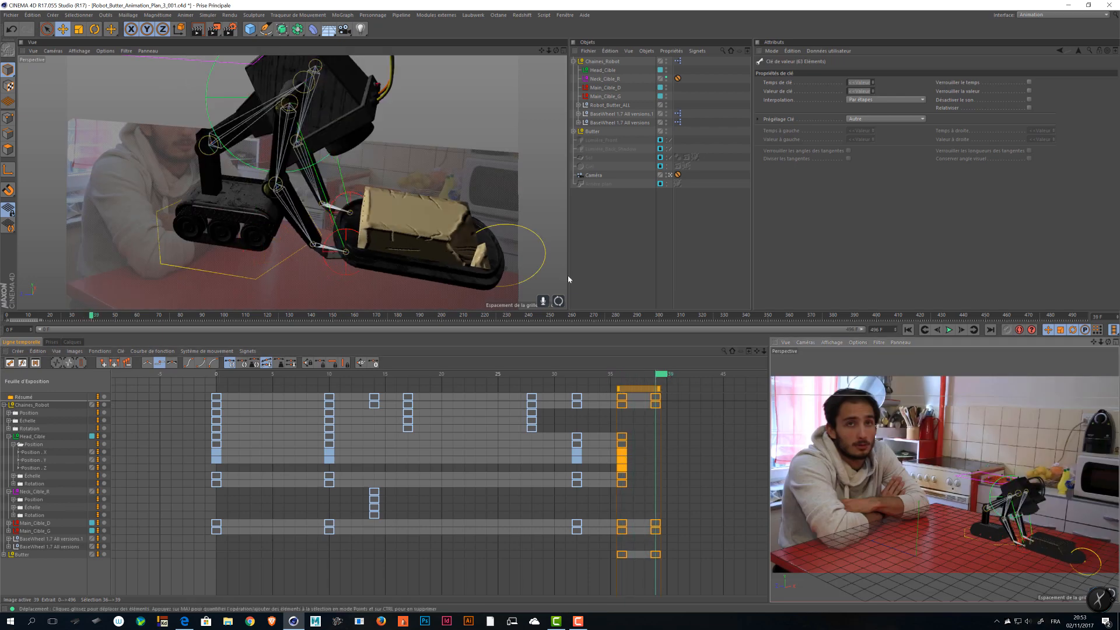
key(ctrl+Tab)
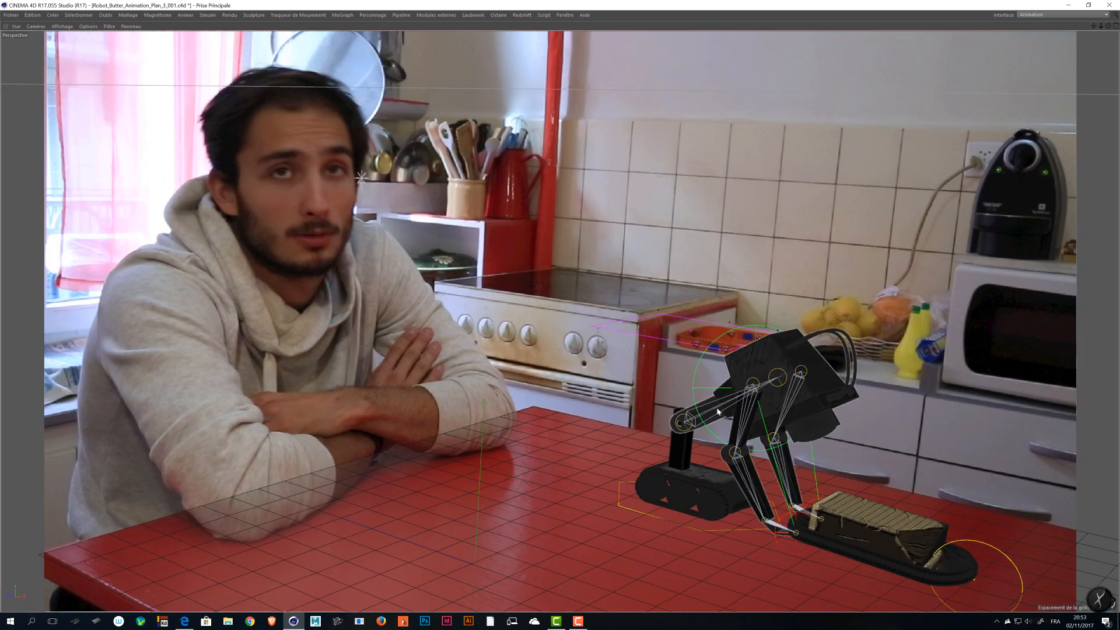
key(ctrl+r)
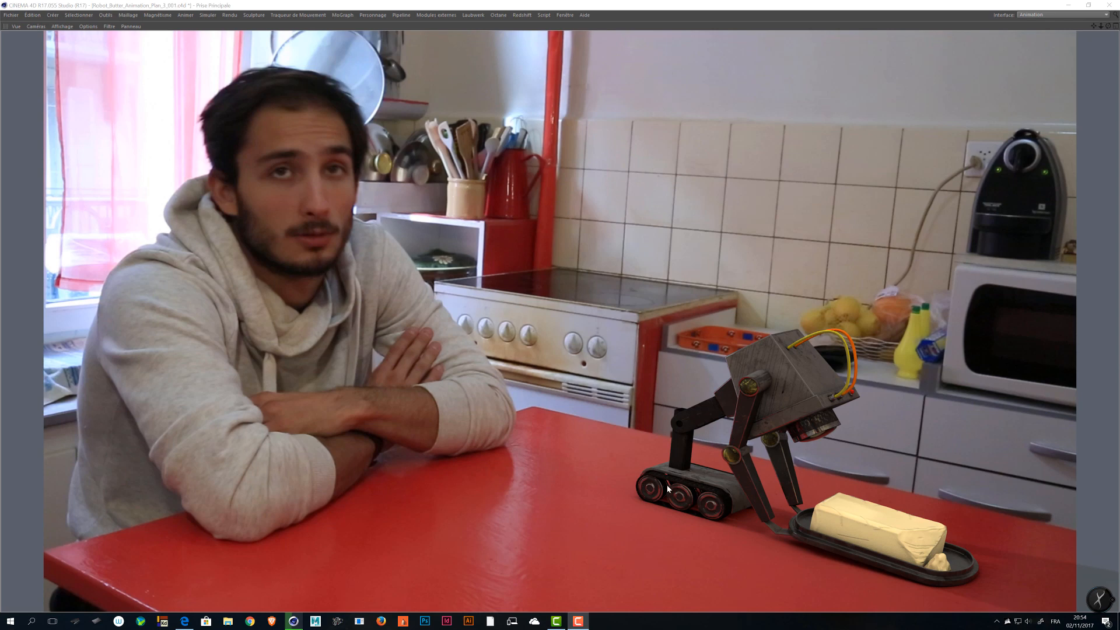
click(443, 277)
key(ctrl+Tab)
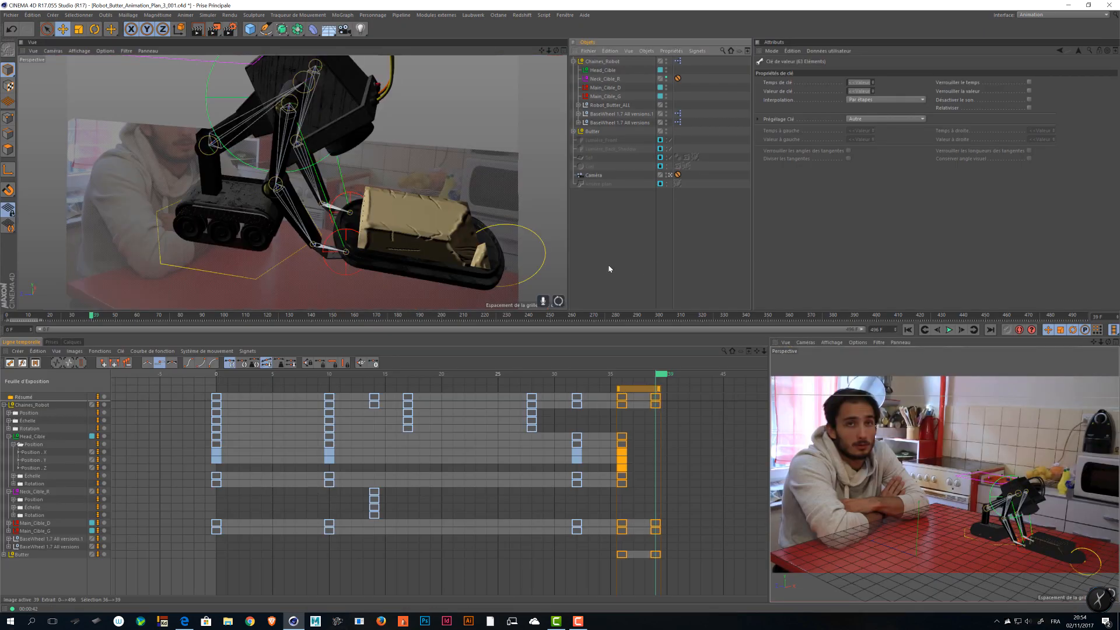
- Save the project, select every object from Chaines_Robot through Butter and record keyframes for all of them at frame 39
key(ctrl+s)
click(594, 132)
shift+click(605, 62)
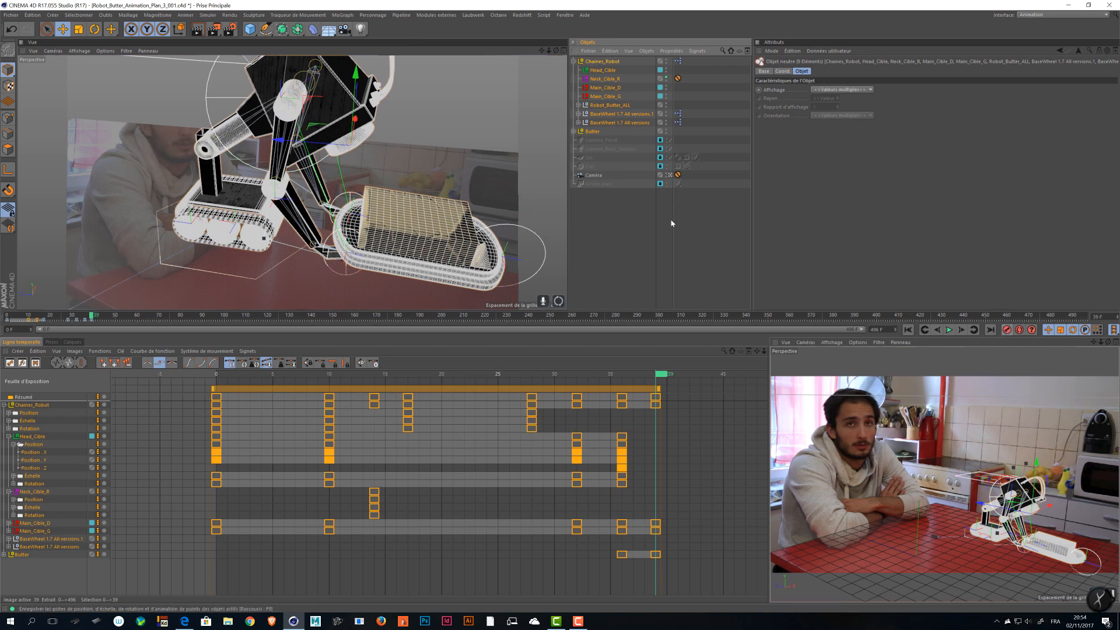
click(1007, 330)
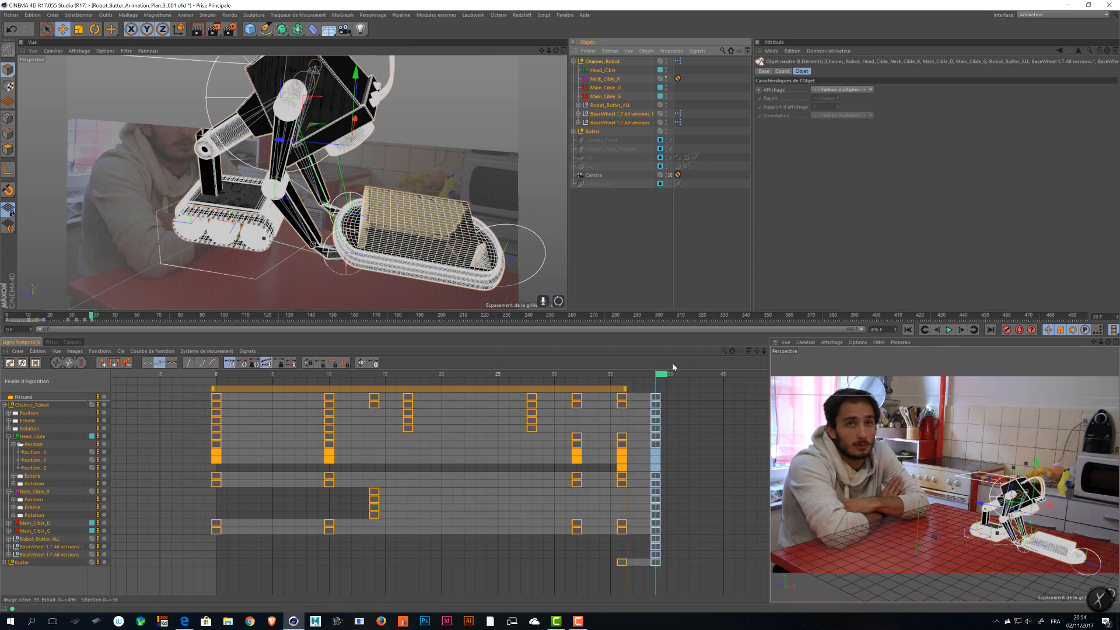
- Undo the keyframes recorded on every object and record keyframes at frame 39 for only Chaines_Robot and Butter
key(ctrl+z)
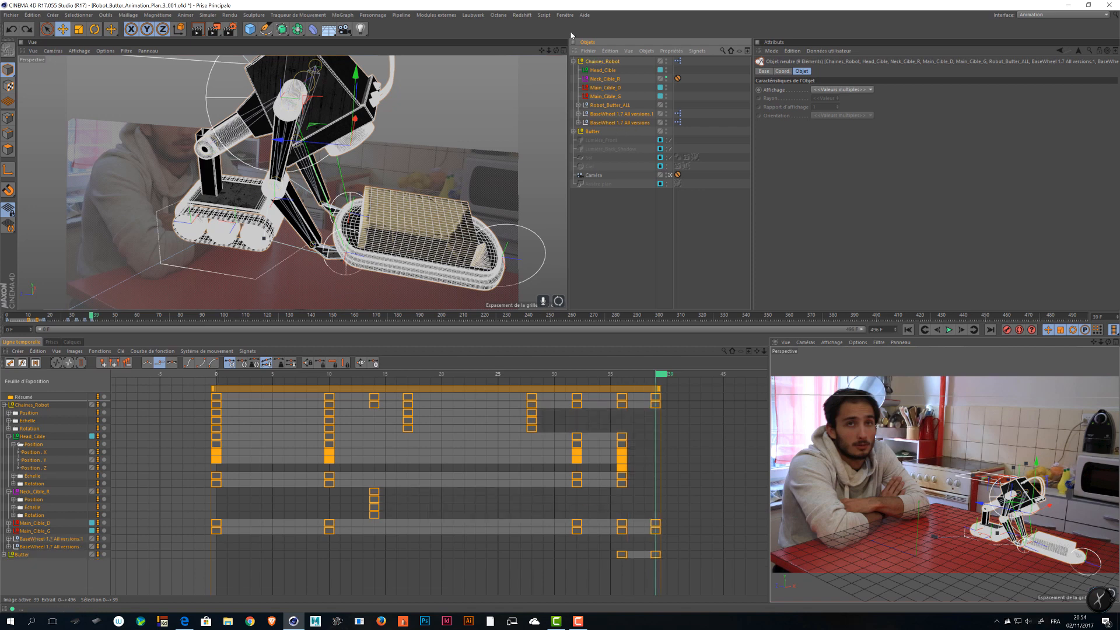
click(574, 62)
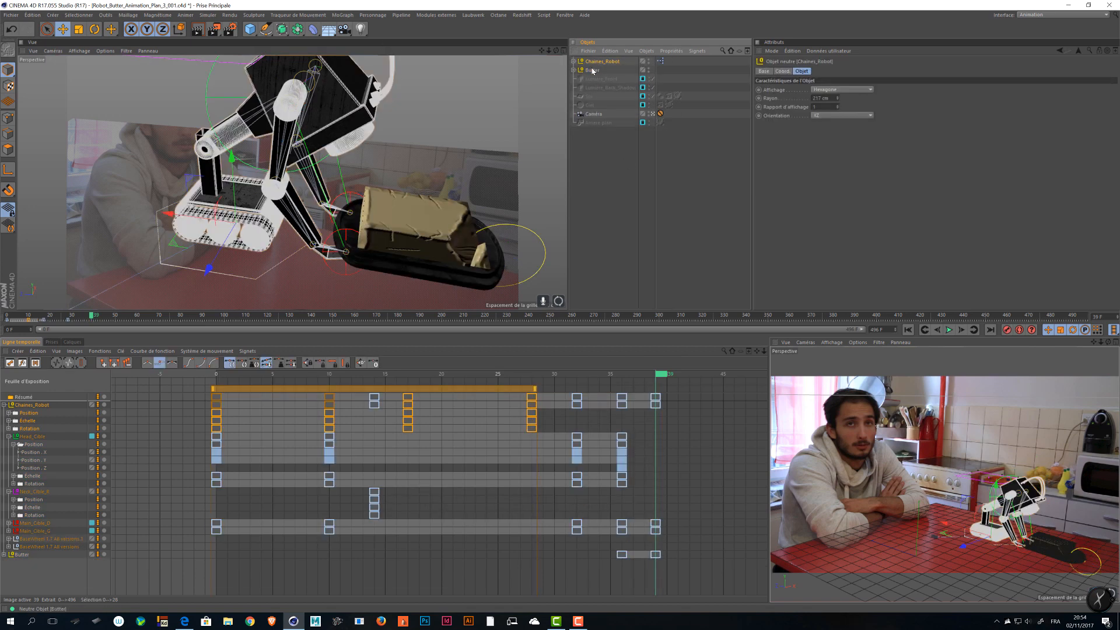
click(1007, 330)
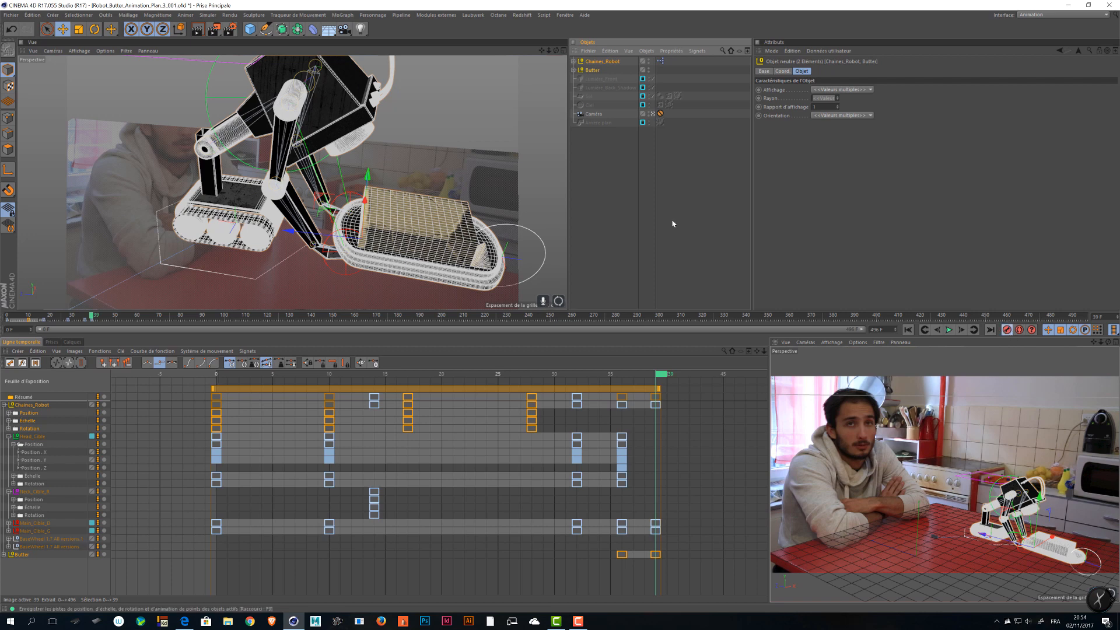
- At frame 60, move Chaines_Robot and Butter together across the table toward the seated man and record their keyframes
drag(662, 375, 707, 386)
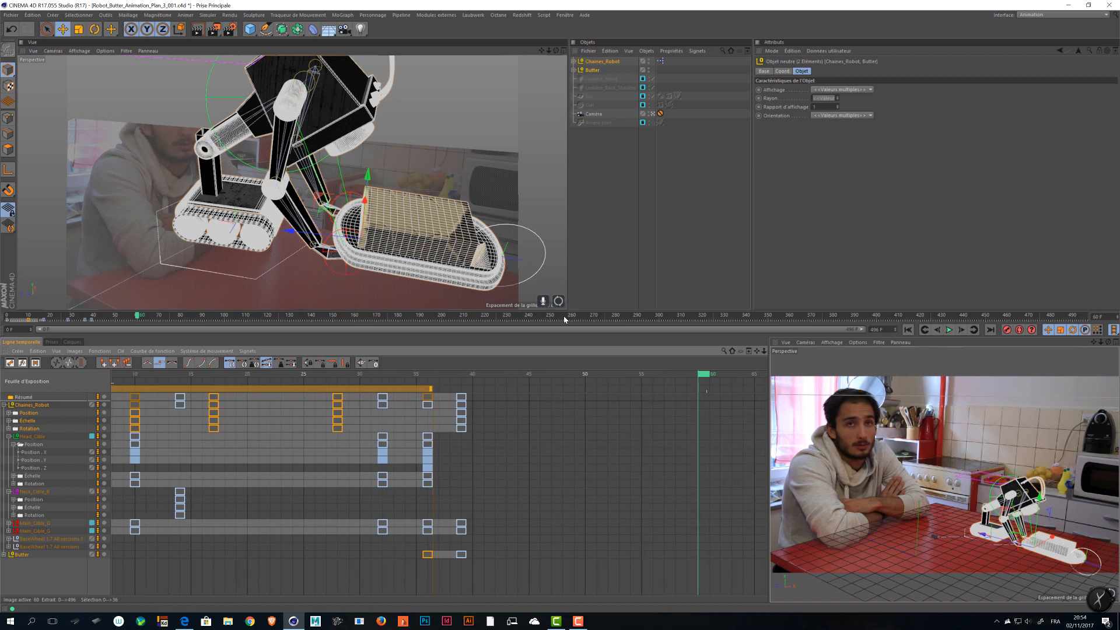
scroll(312, 207, down, 6)
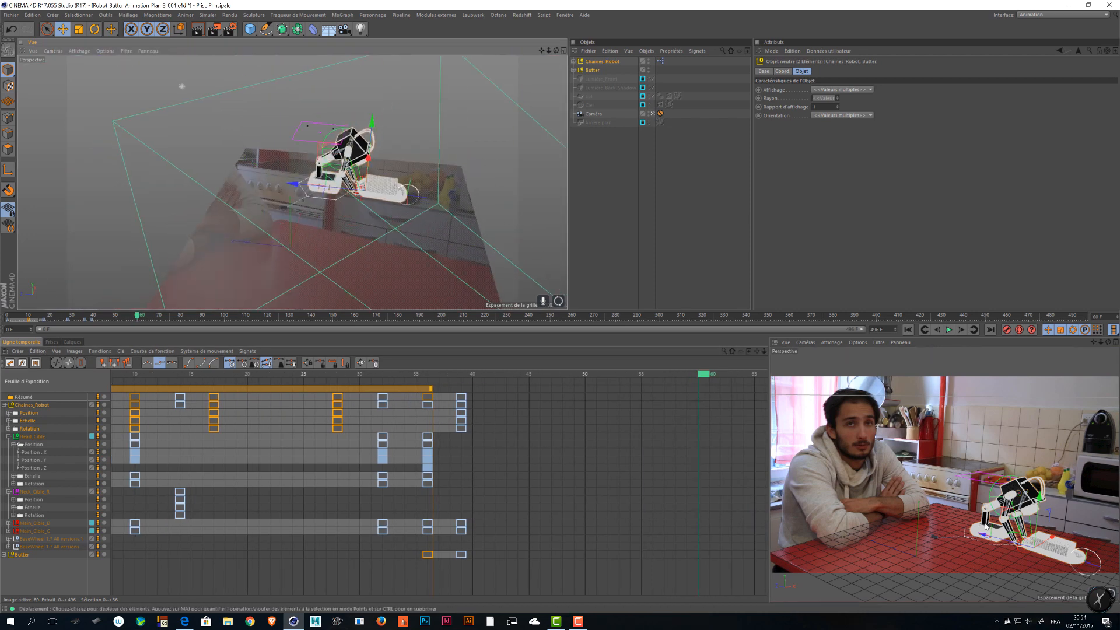
alt+drag(341, 208, 295, 226)
click(1007, 329)
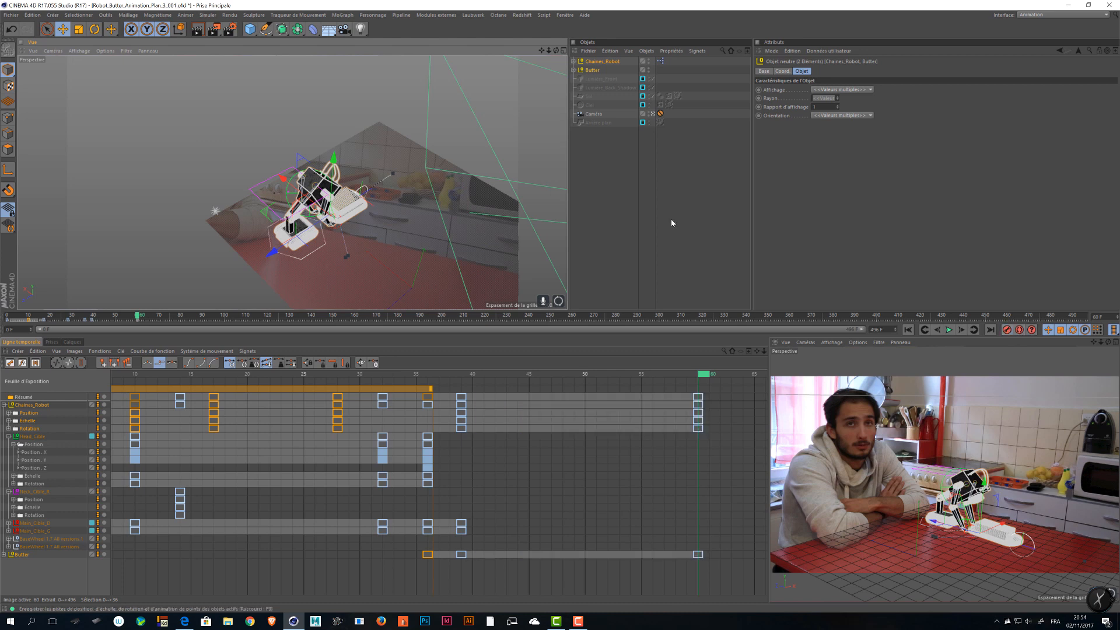
- Select all keyframes from frame 28 through frame 60 and set their interpolation to Par étapes
drag(702, 376, 635, 379)
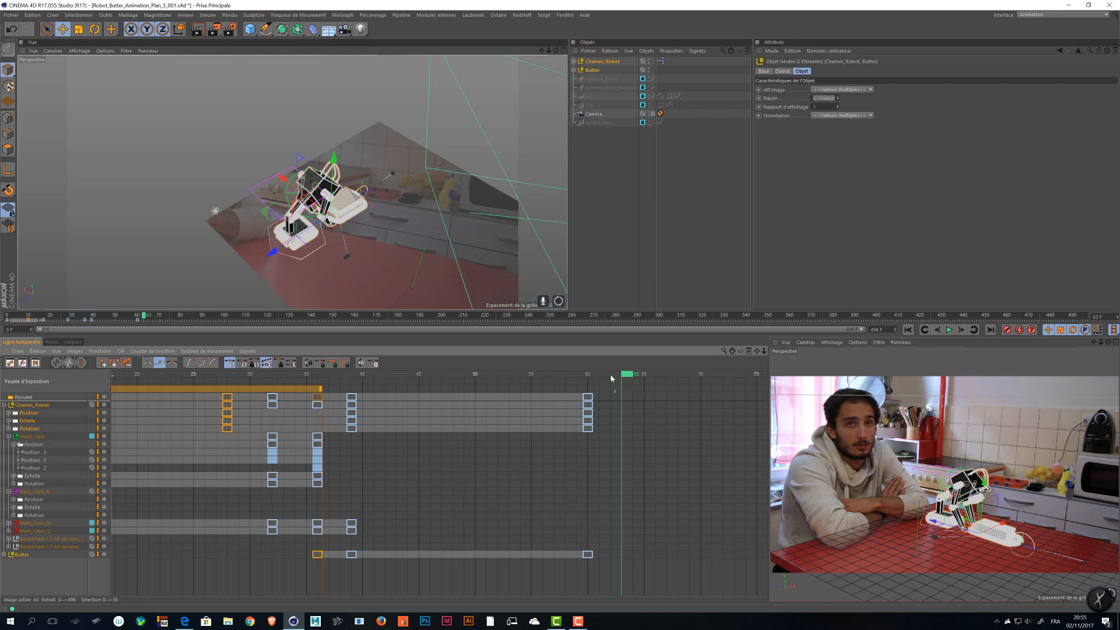
mouse_move(601, 374)
mouse_down()
mouse_move(302, 378)
mouse_move(619, 382)
mouse_up()
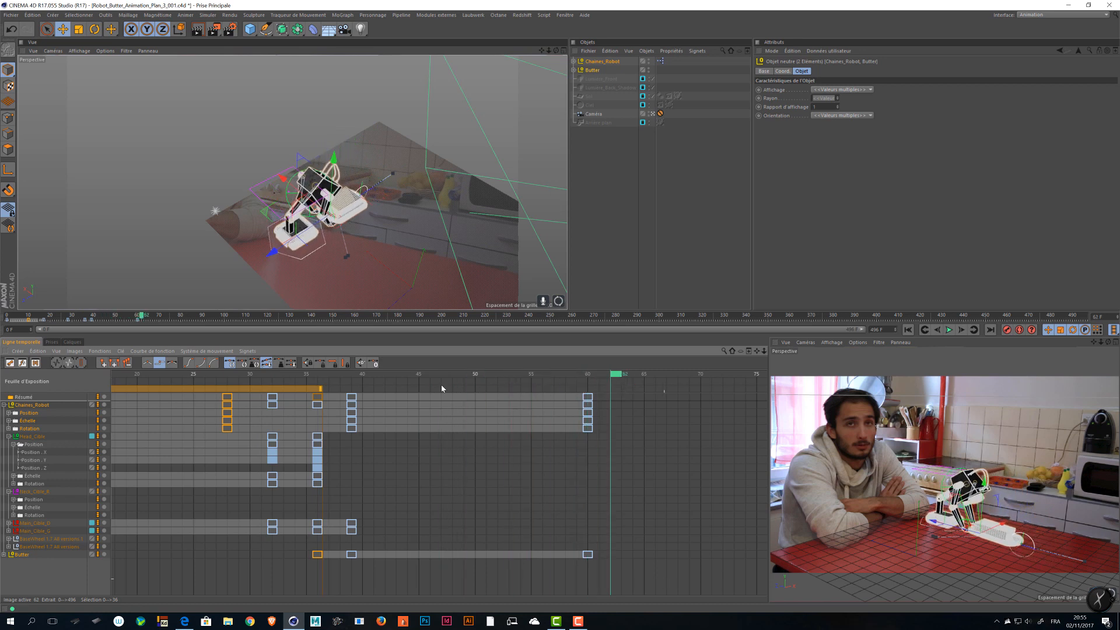
key(ctrl+a)
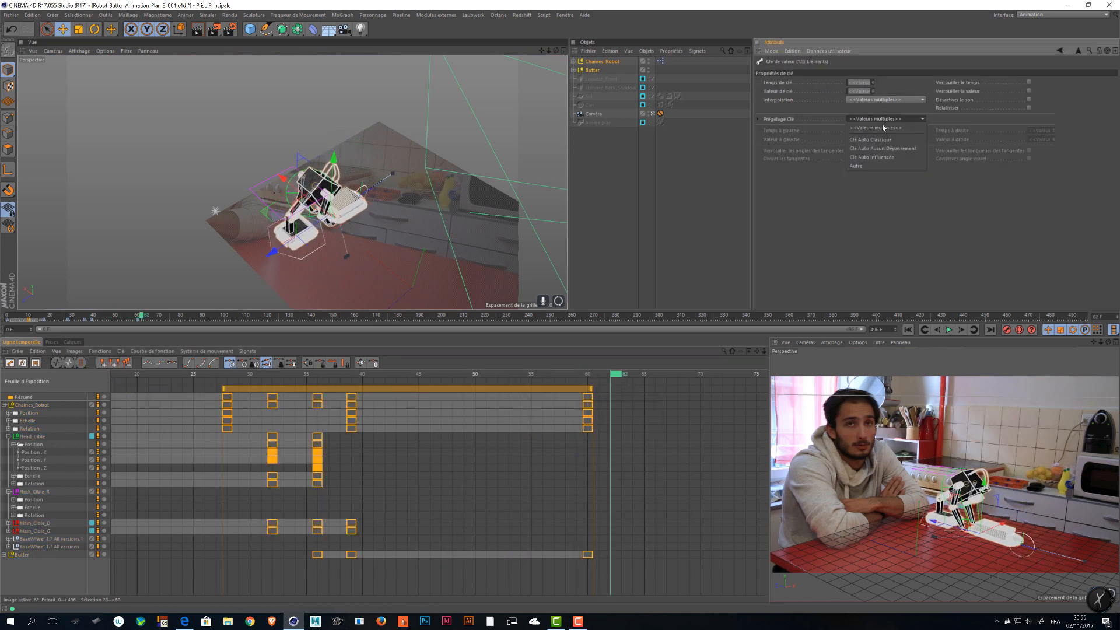
click(885, 100)
click(866, 138)
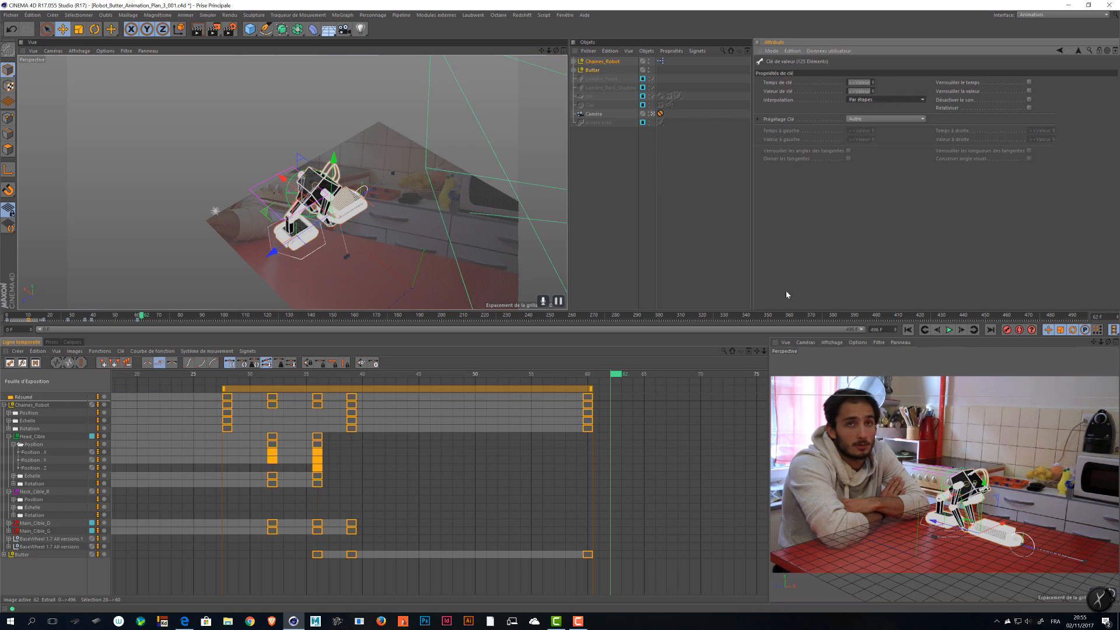
- Set the animation's end to frame 100 and play it back to check the motion
mouse_move(619, 374)
mouse_down()
mouse_move(438, 374)
mouse_move(639, 374)
mouse_up()
drag(676, 415, 600, 417)
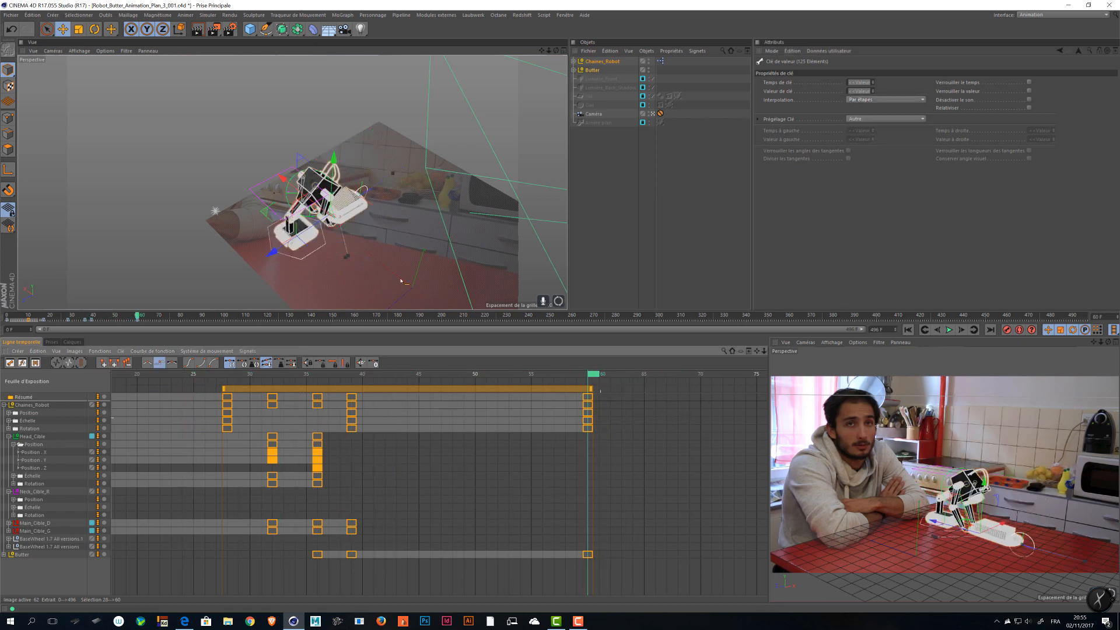
click(908, 330)
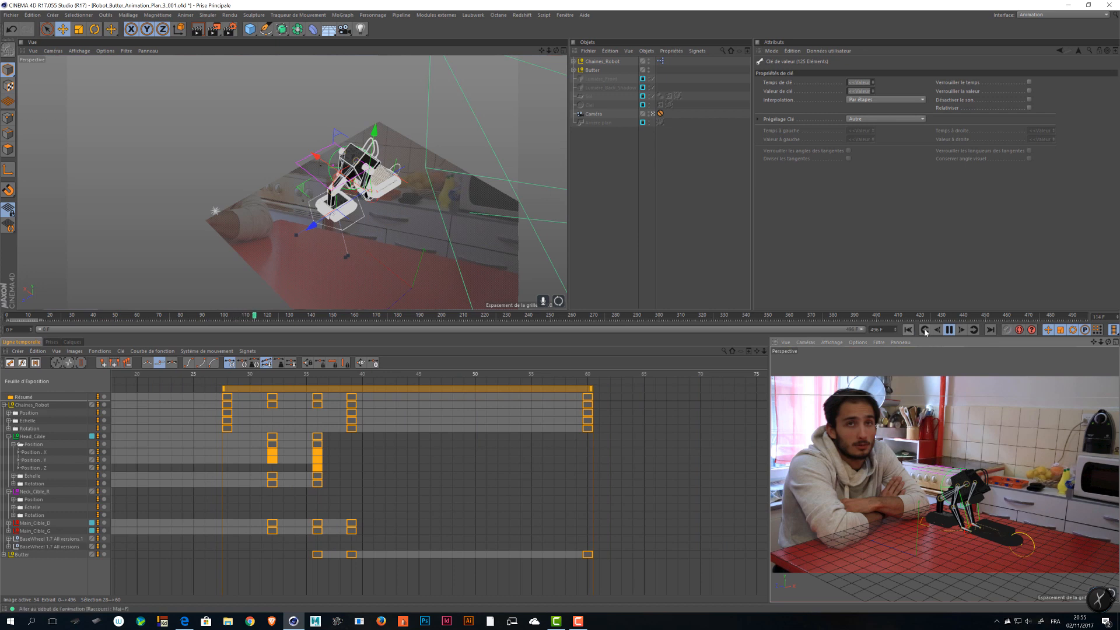
drag(884, 329, 844, 327)
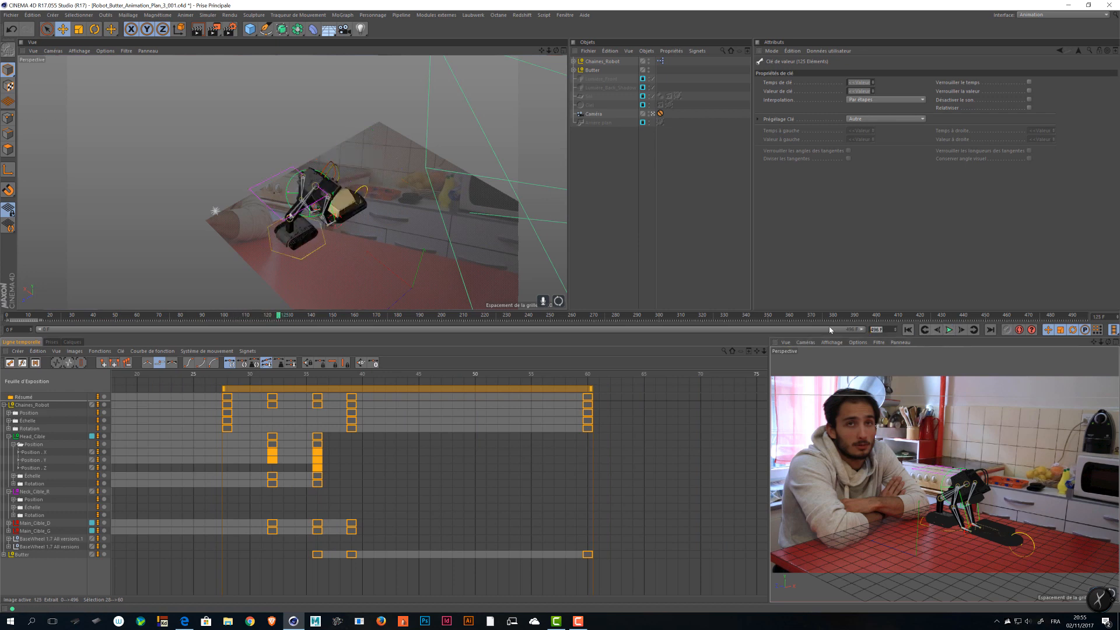
text(100)
key(Return)
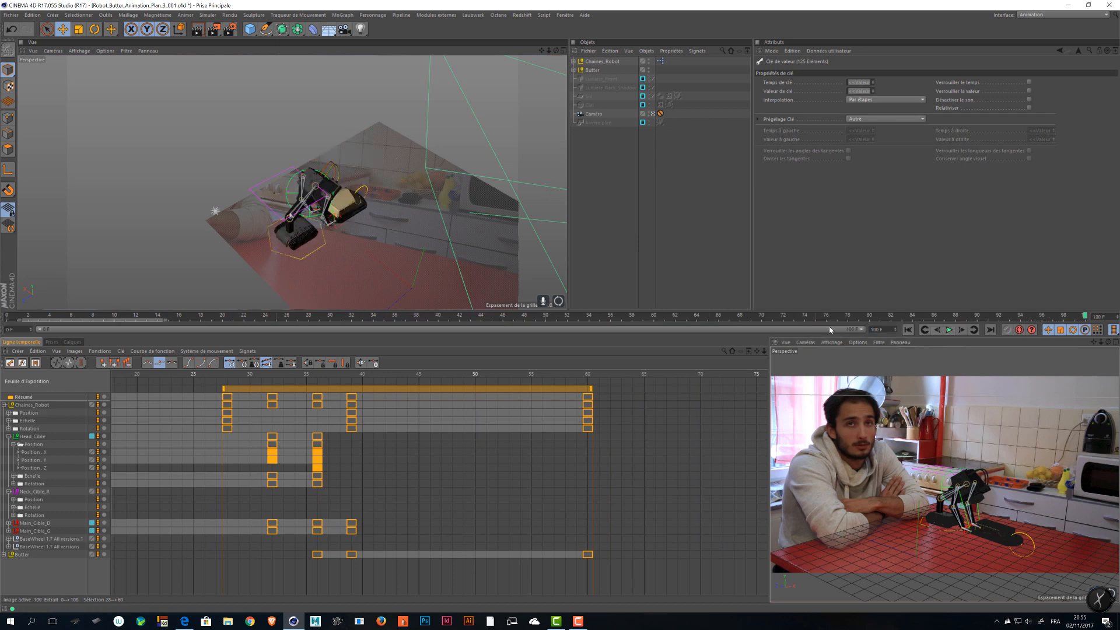
click(953, 332)
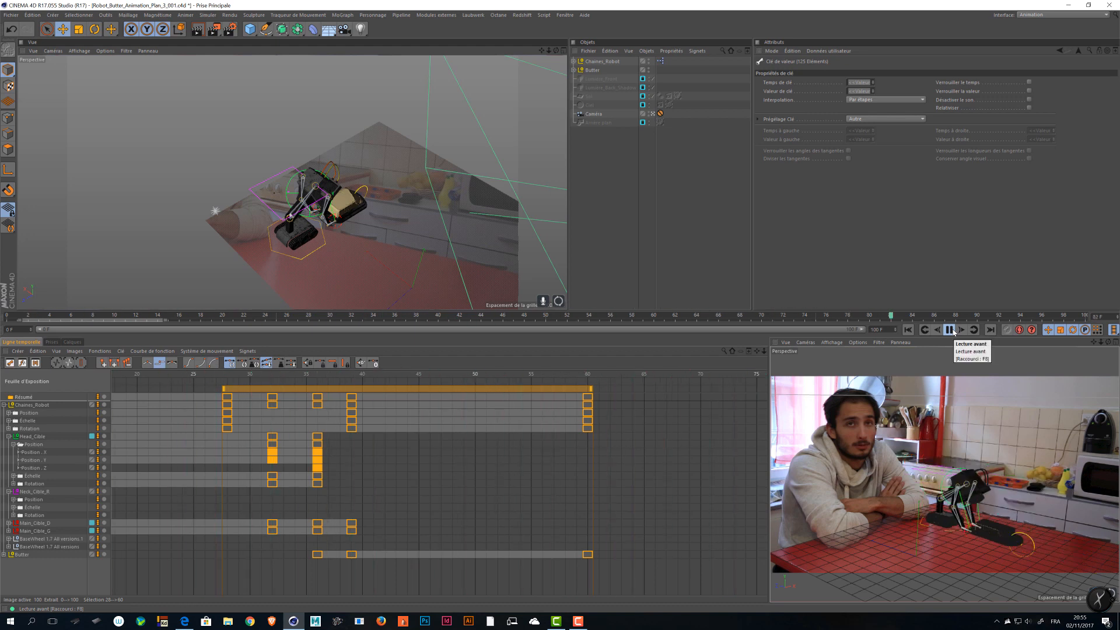
key(F8)
- Select the hand targets Main_Cible_D and Main_Cible_G and record their keyframes at frame 60
drag(490, 377, 672, 382)
alt+drag(478, 248, 412, 288)
alt+right_drag(412, 288, 419, 200)
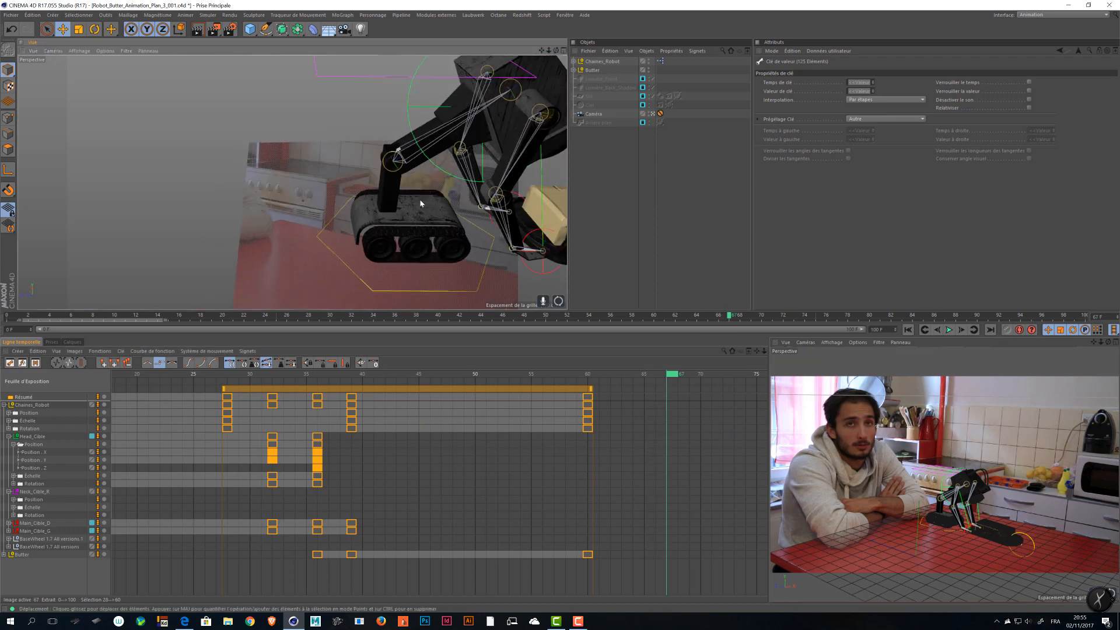
alt+middle_drag(420, 201, 288, 189)
drag(675, 375, 597, 378)
click(573, 61)
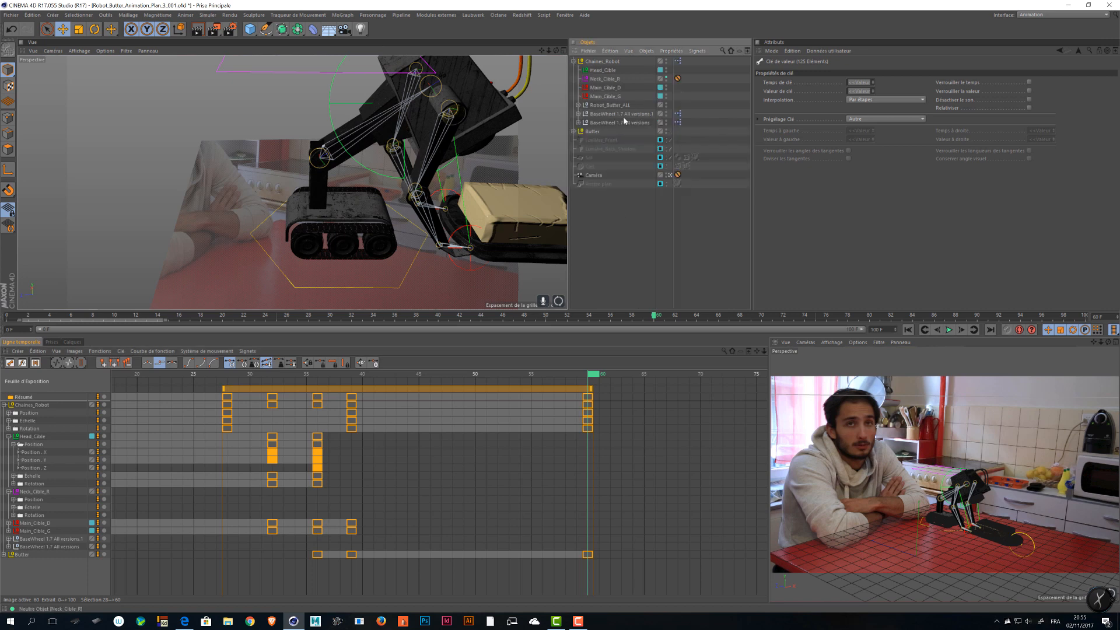
click(605, 88)
ctrl+click(608, 97)
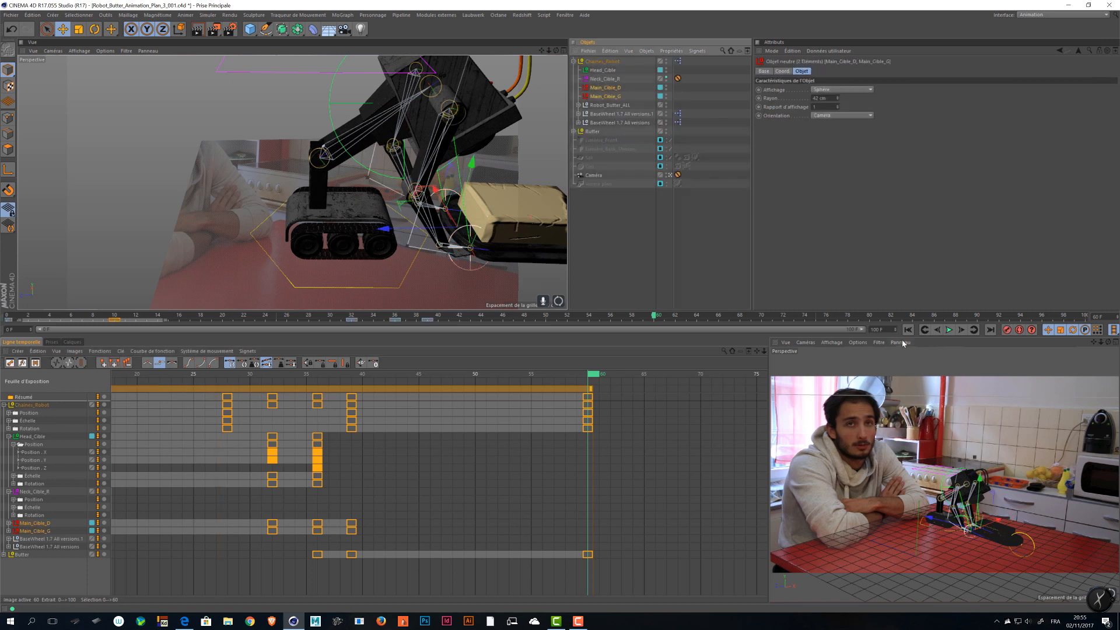
click(1008, 330)
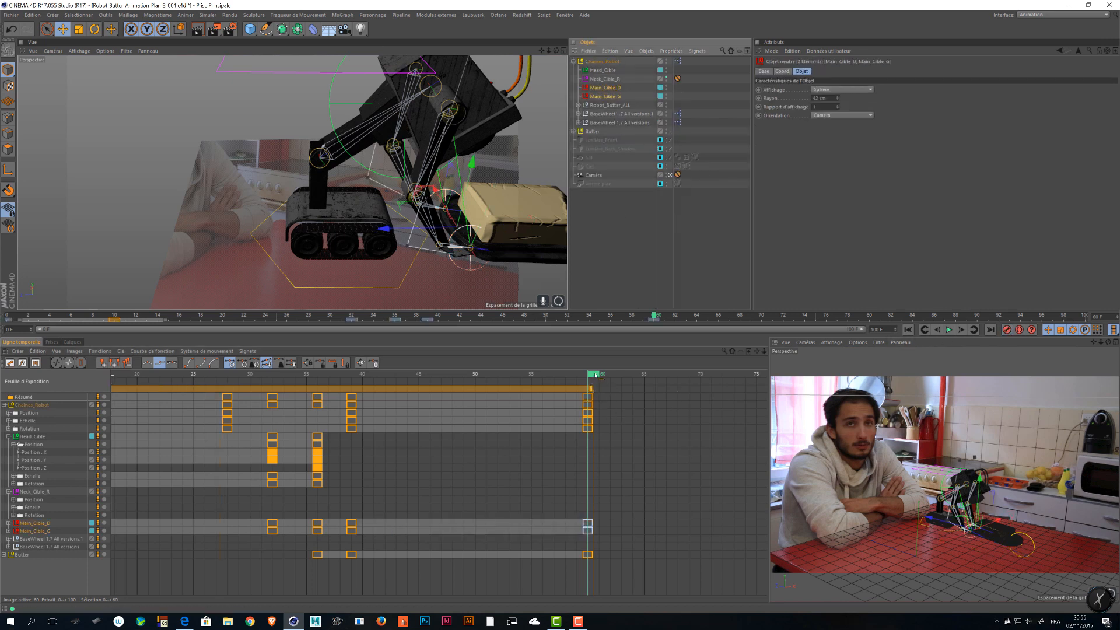
- At frame 65, pull both hand targets slightly back from the butter plate and record their keyframes
drag(595, 375, 656, 369)
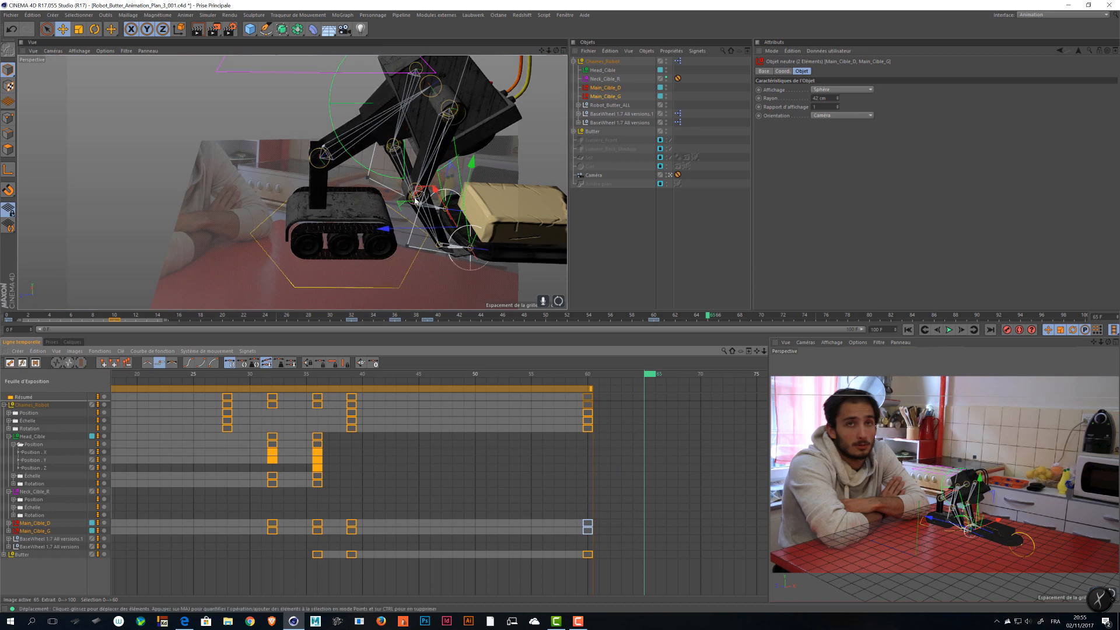
drag(415, 200, 402, 202)
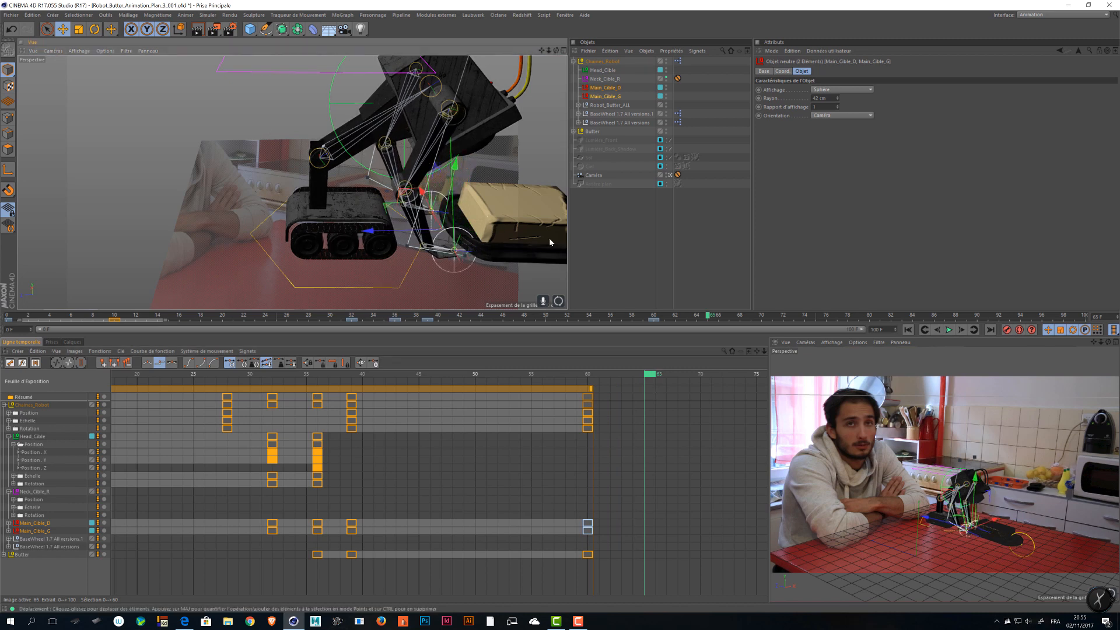
key(F9)
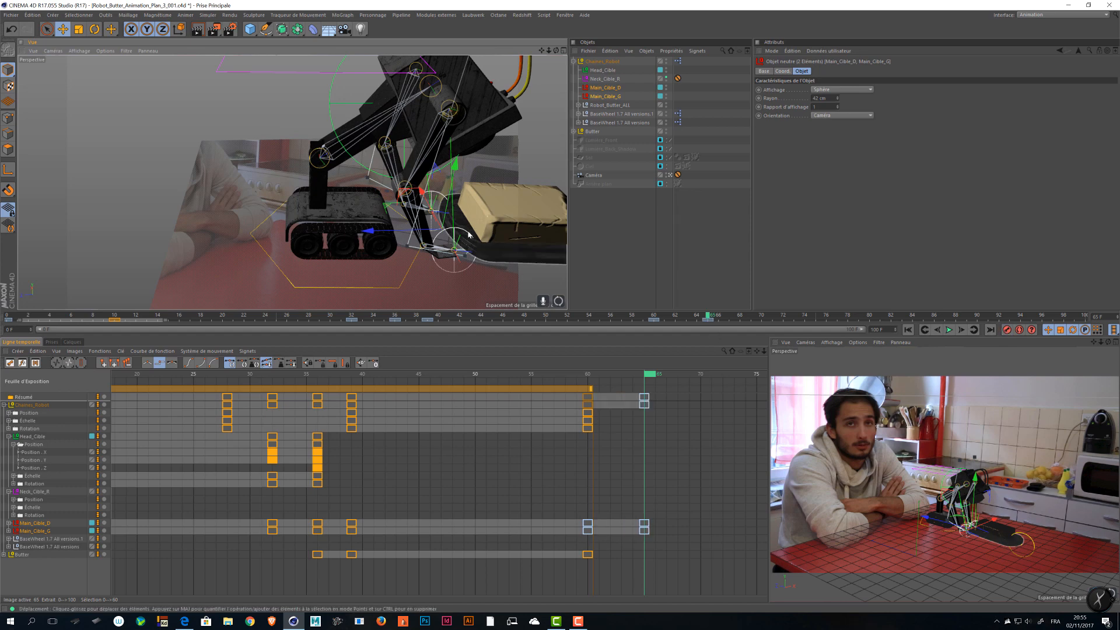
- Record a Head_Cible keyframe at frame 60, and at frame 65 raise the head back upright over the base and record it
alt+drag(469, 234, 317, 125)
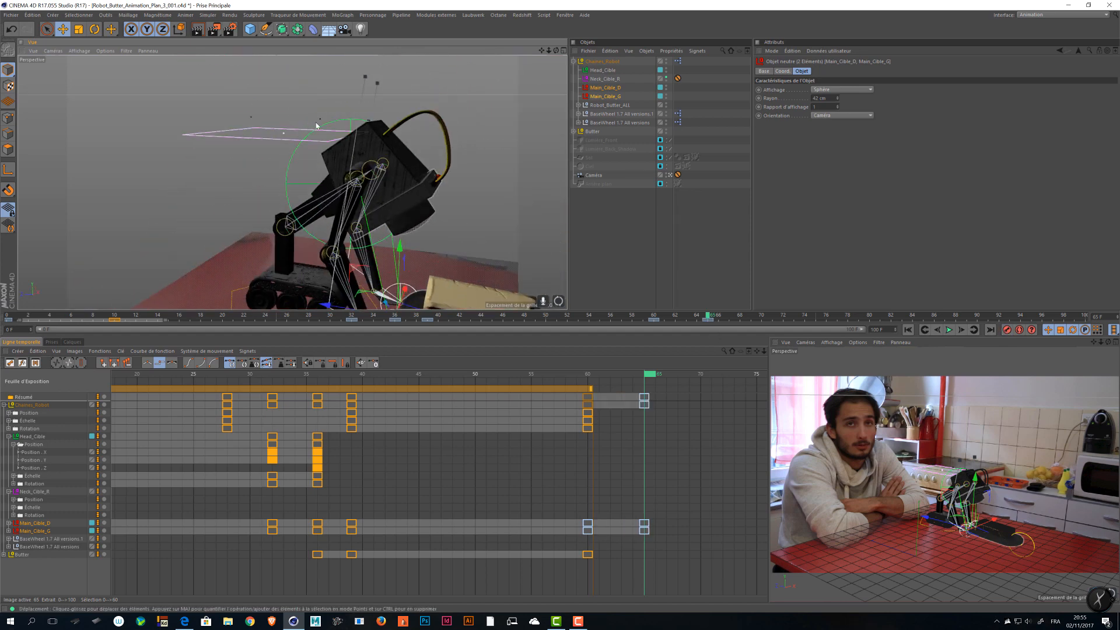
click(316, 126)
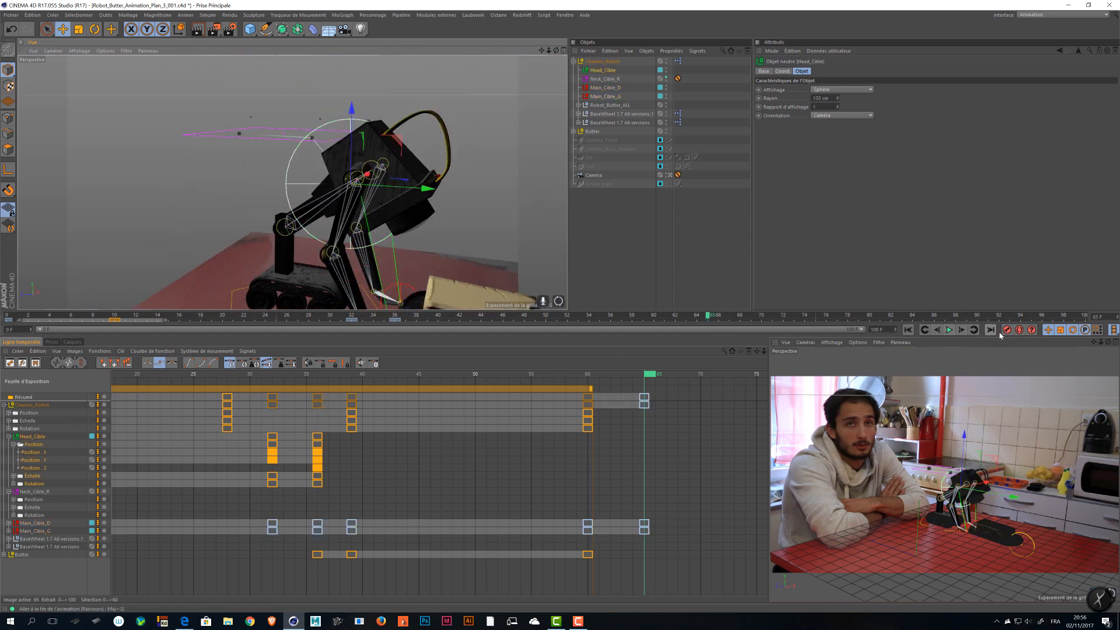
click(588, 376)
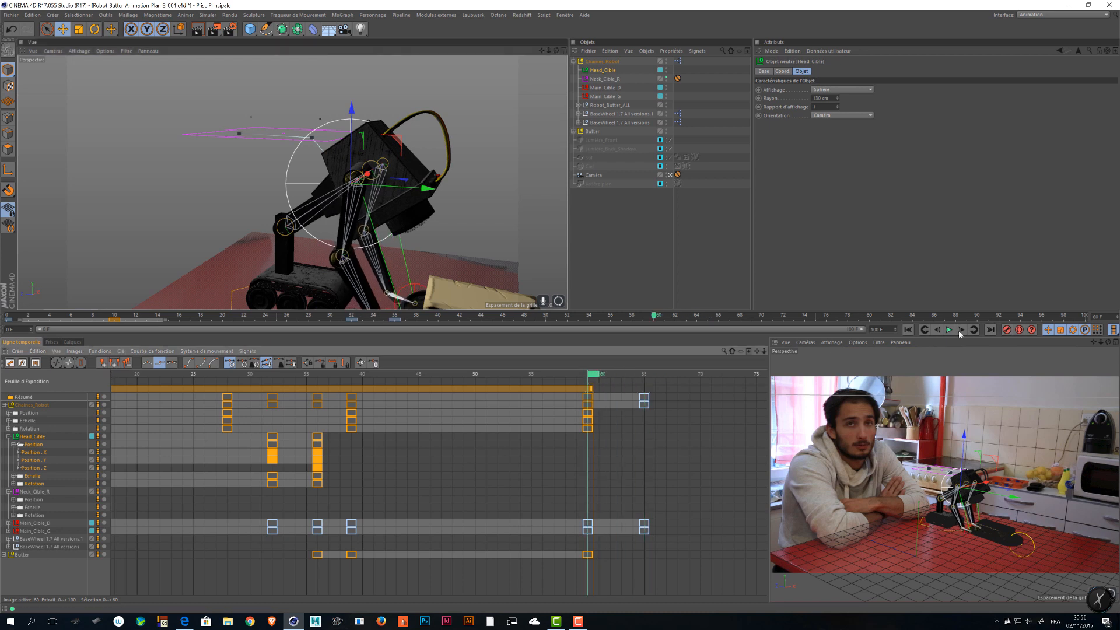
key(F9)
click(645, 374)
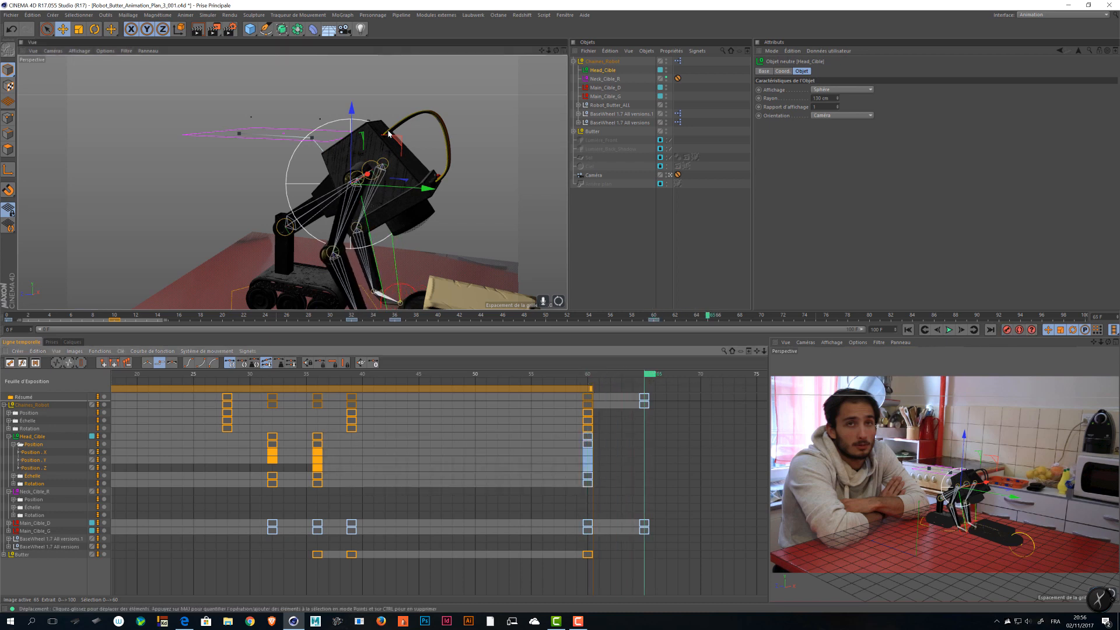
drag(389, 133, 329, 122)
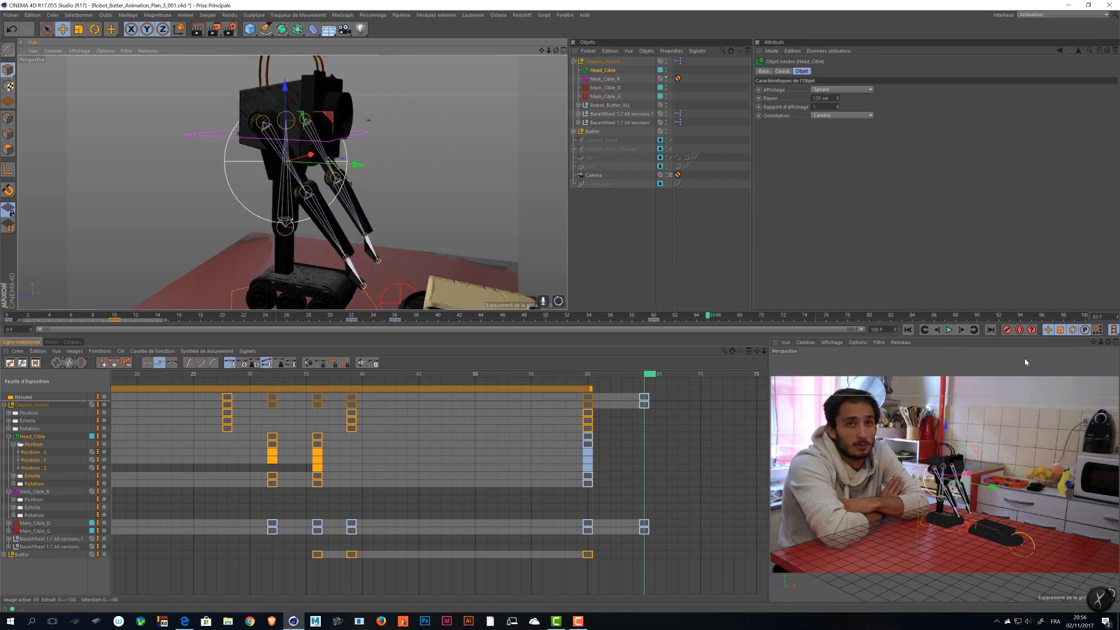
key(F9)
- Move the Main_Cible_D and Main_Cible_G keyframes from frame 65 to frame 62
click(606, 88)
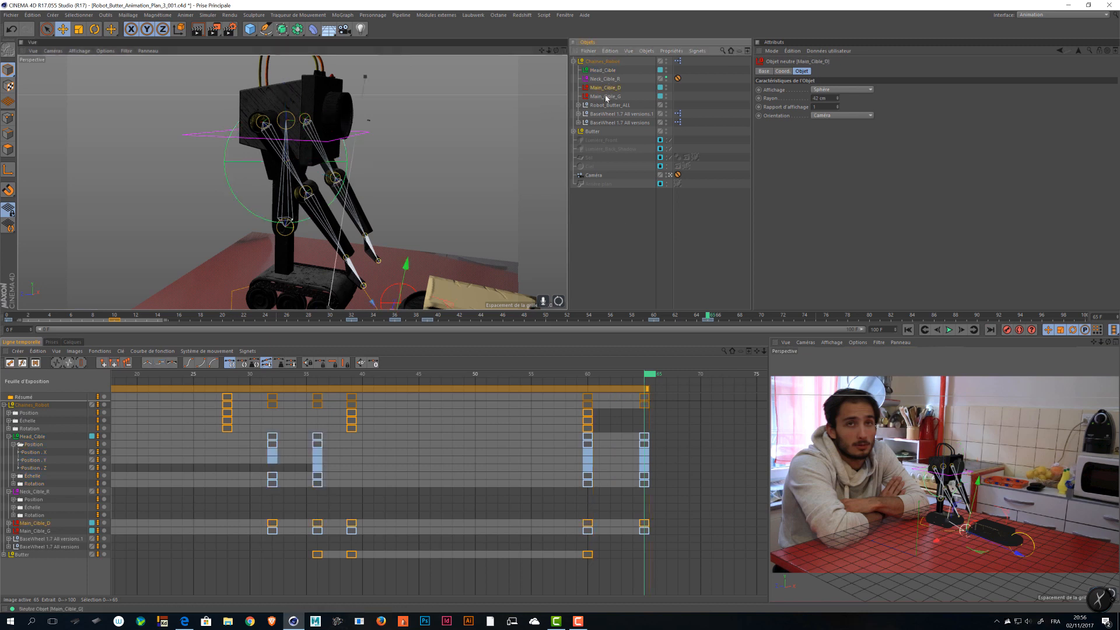
ctrl+click(605, 96)
scroll(394, 271, up, 2)
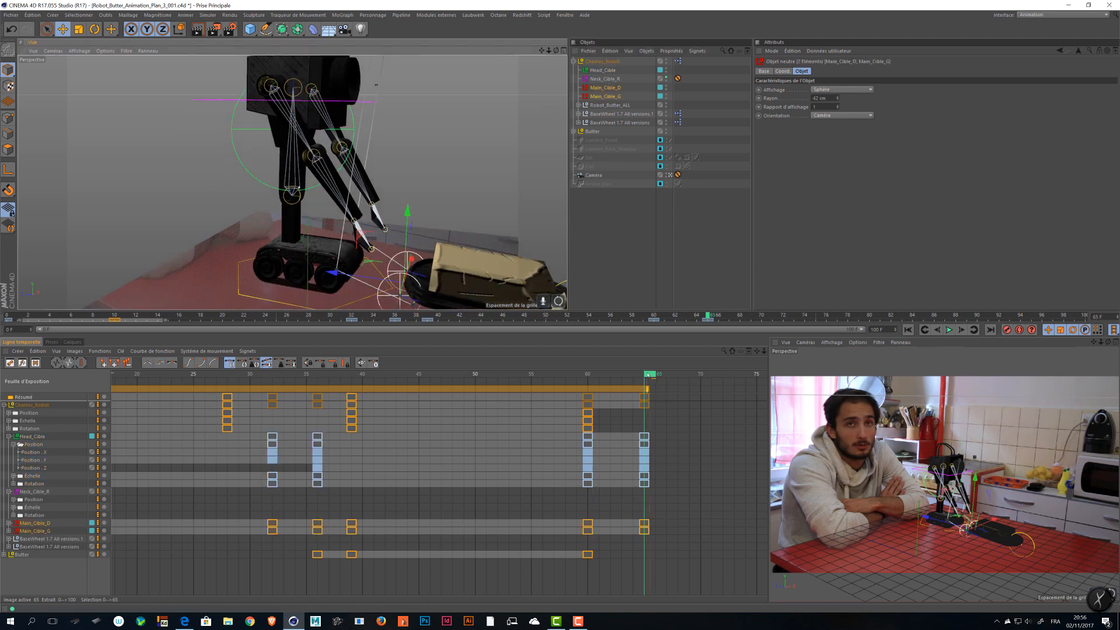
drag(648, 375, 616, 381)
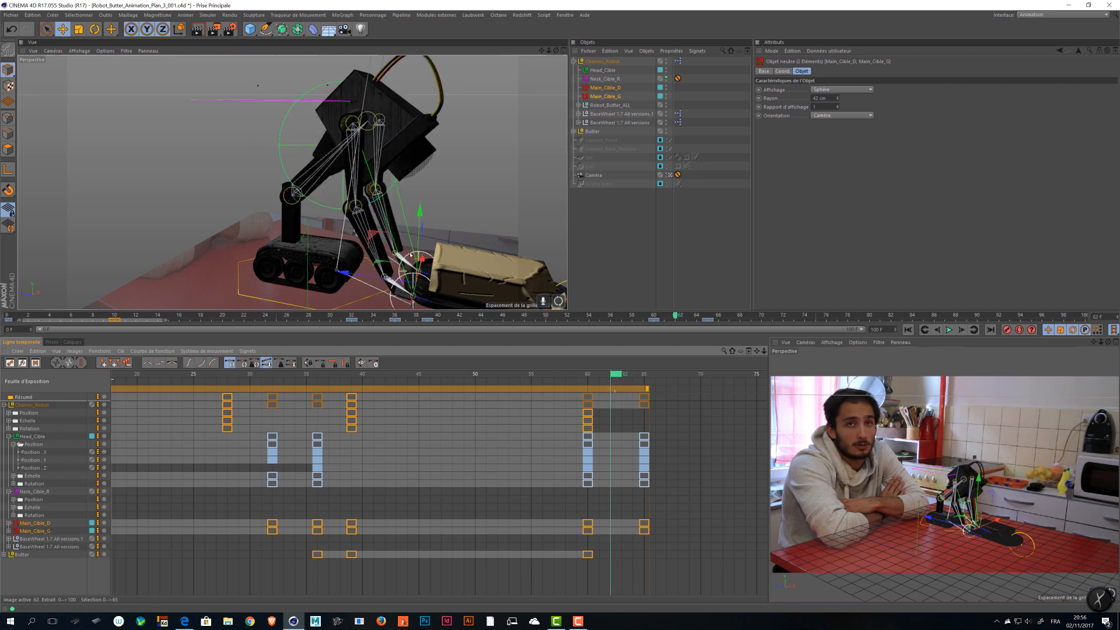
mouse_move(631, 516)
mouse_down()
mouse_move(671, 534)
mouse_move(603, 526)
mouse_move(611, 511)
mouse_up()
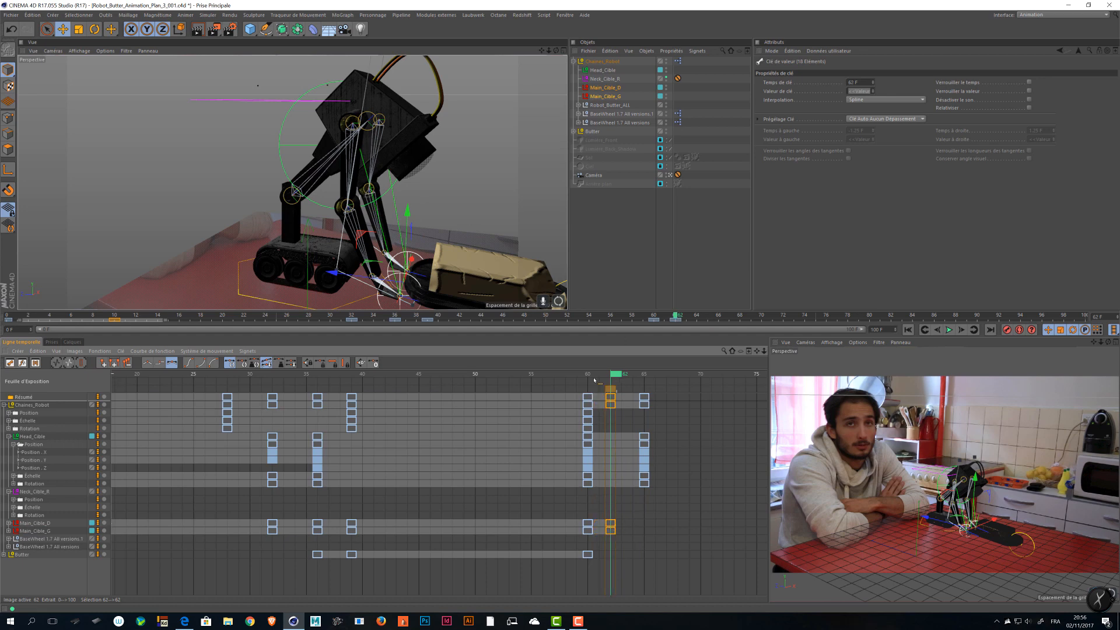
- At frame 65, bring both hand targets up close to the robot's body, record their keyframes and scrub back to frame 60
drag(595, 379, 653, 385)
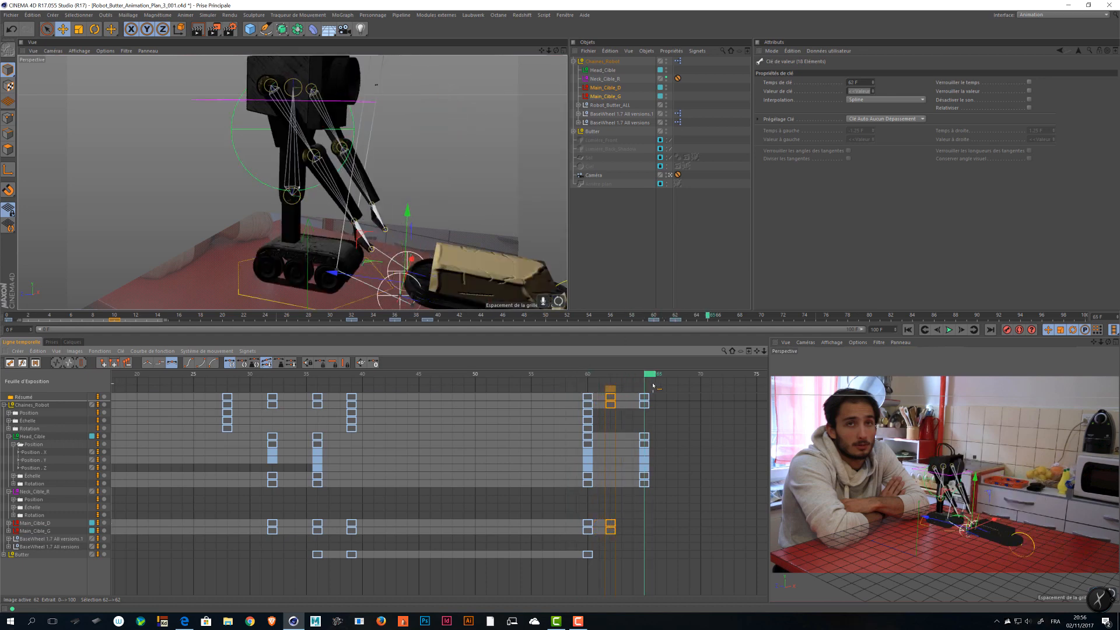
drag(362, 238, 302, 180)
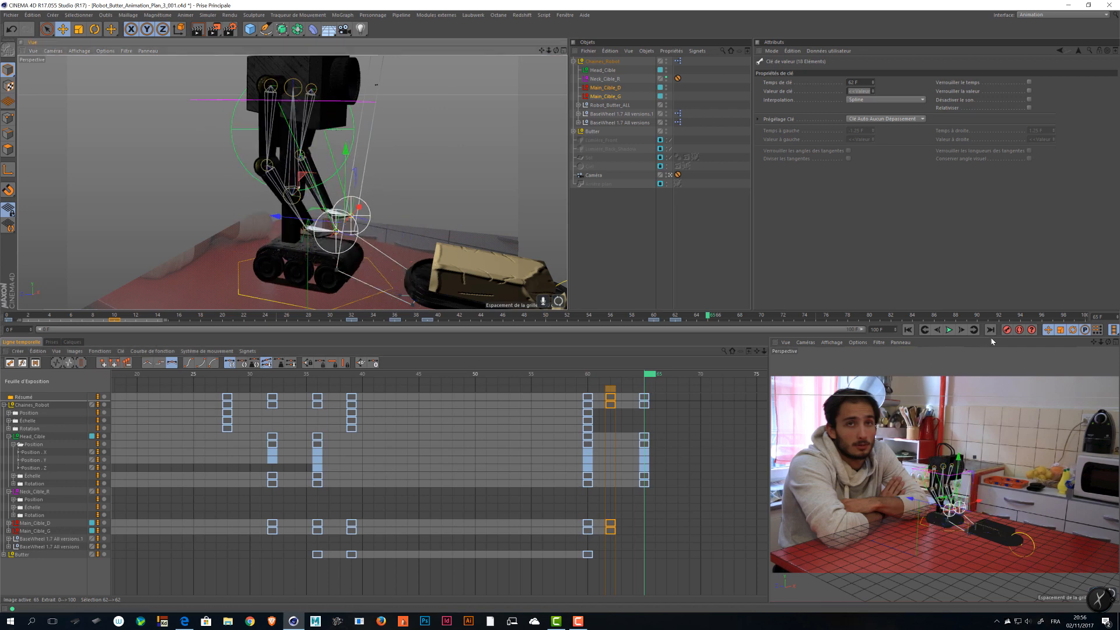
click(590, 374)
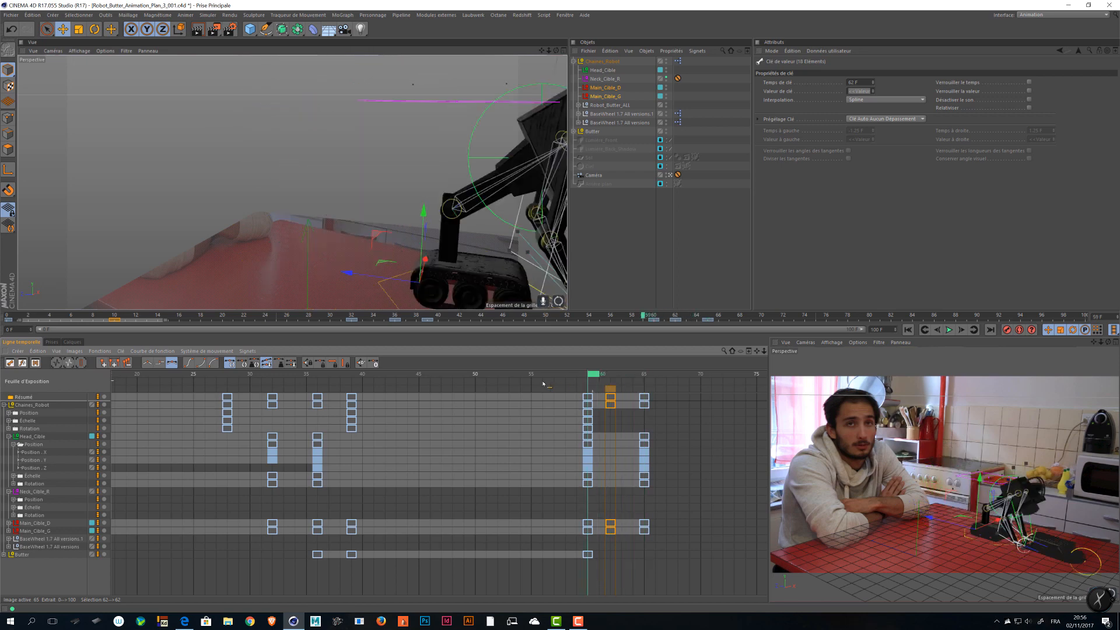
drag(543, 384, 592, 393)
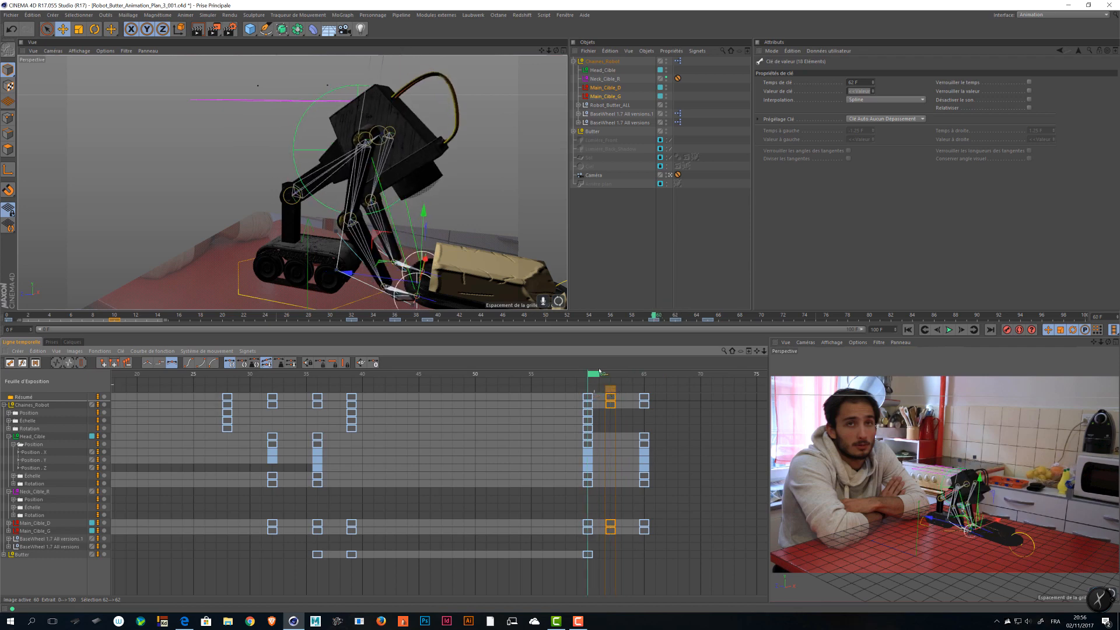
- At frame 62, lay the Butter object flat by setting its pitch rotation to 0°, record that rotation keyframe and save the project
click(592, 133)
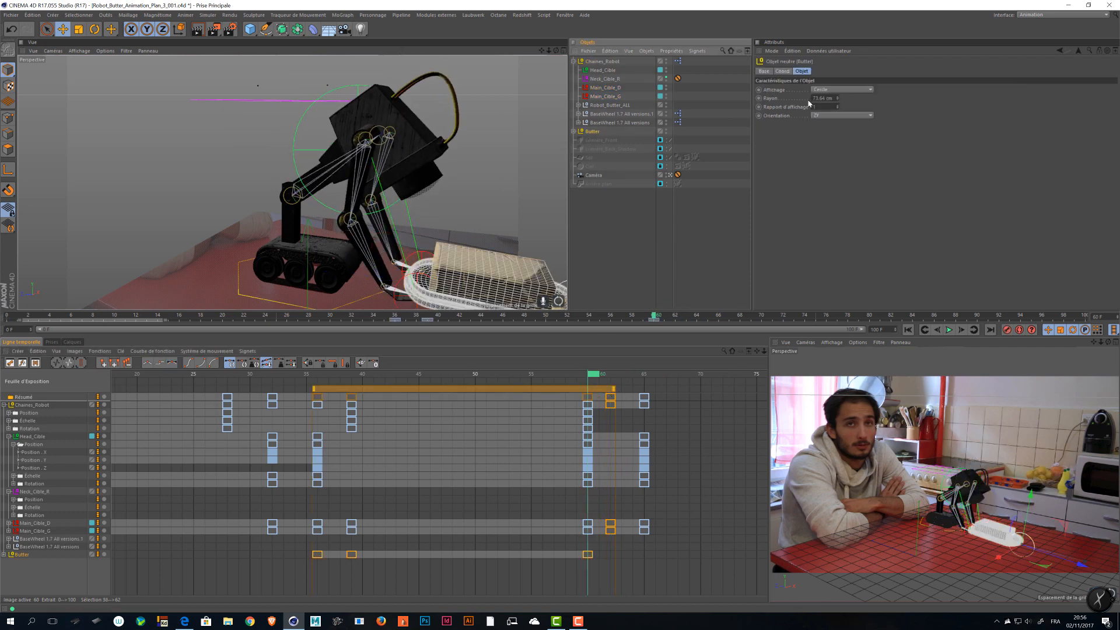
alt+middle_drag(473, 304, 397, 203)
alt+right_drag(398, 203, 477, 240)
alt+drag(477, 241, 452, 196)
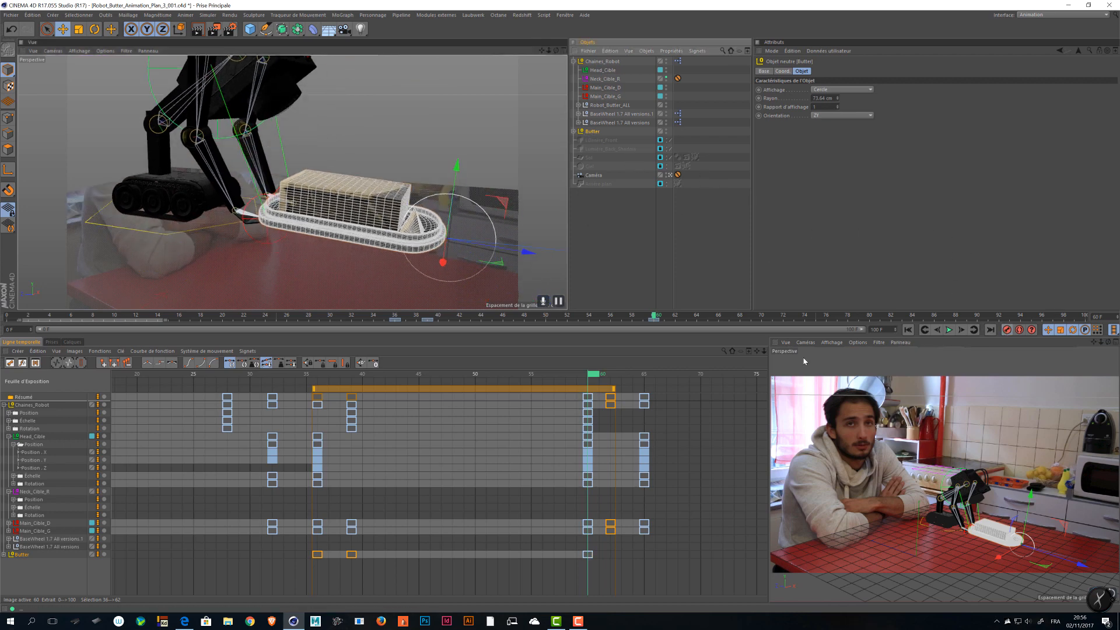
drag(587, 377, 615, 376)
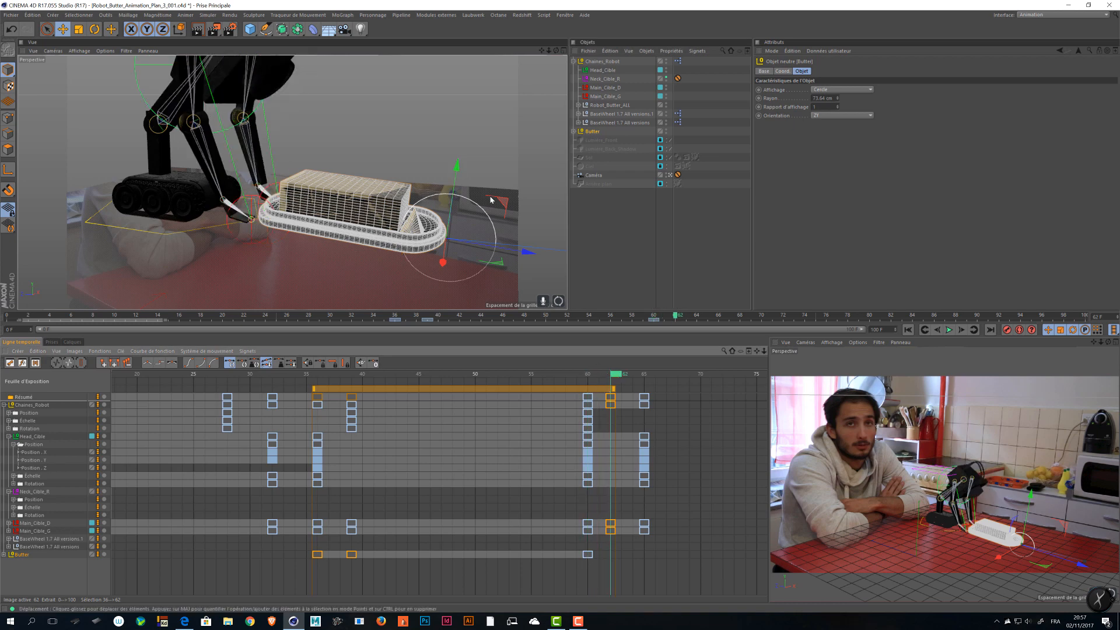
scroll(536, 134, up, 3)
alt+middle_drag(537, 135, 538, 116)
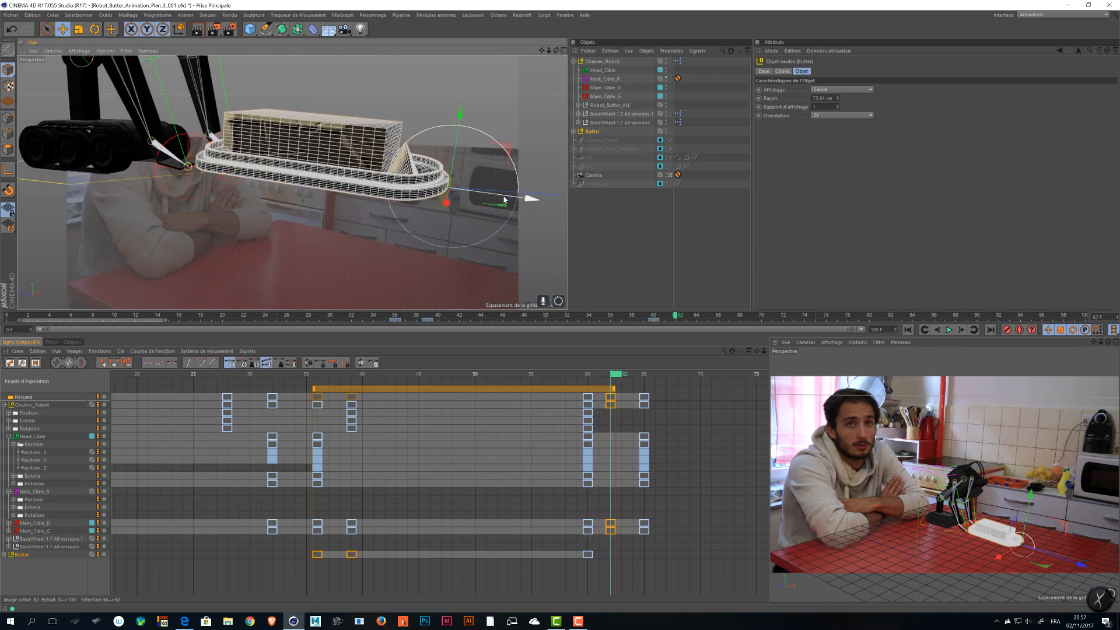
scroll(400, 191, up, 6)
alt+drag(401, 191, 302, 128)
key(r)
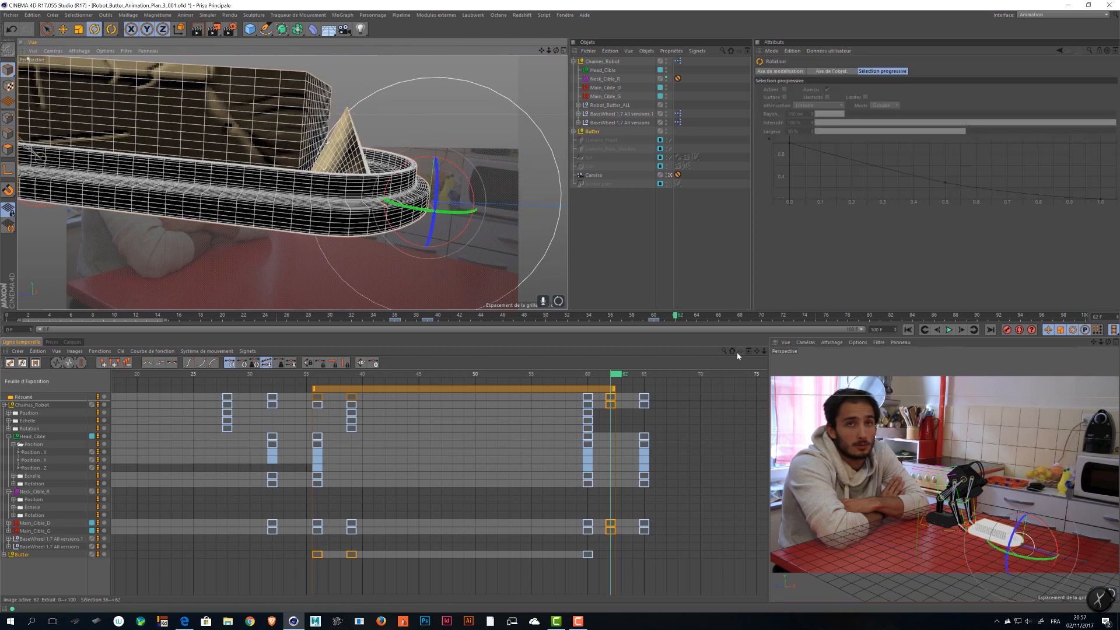
click(592, 131)
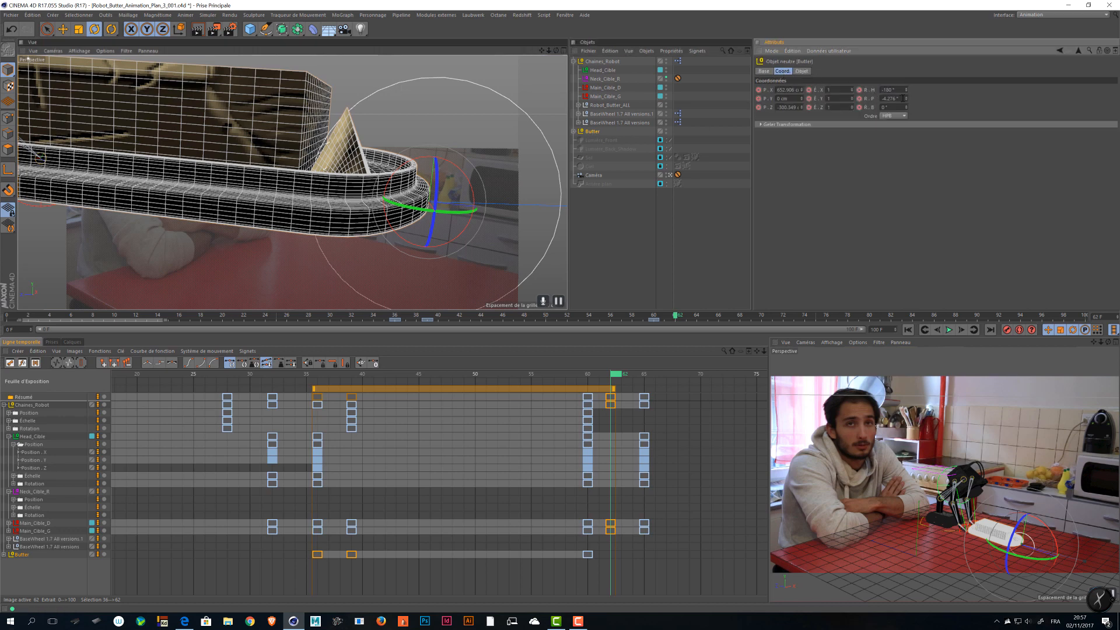
text(0)
key(Return)
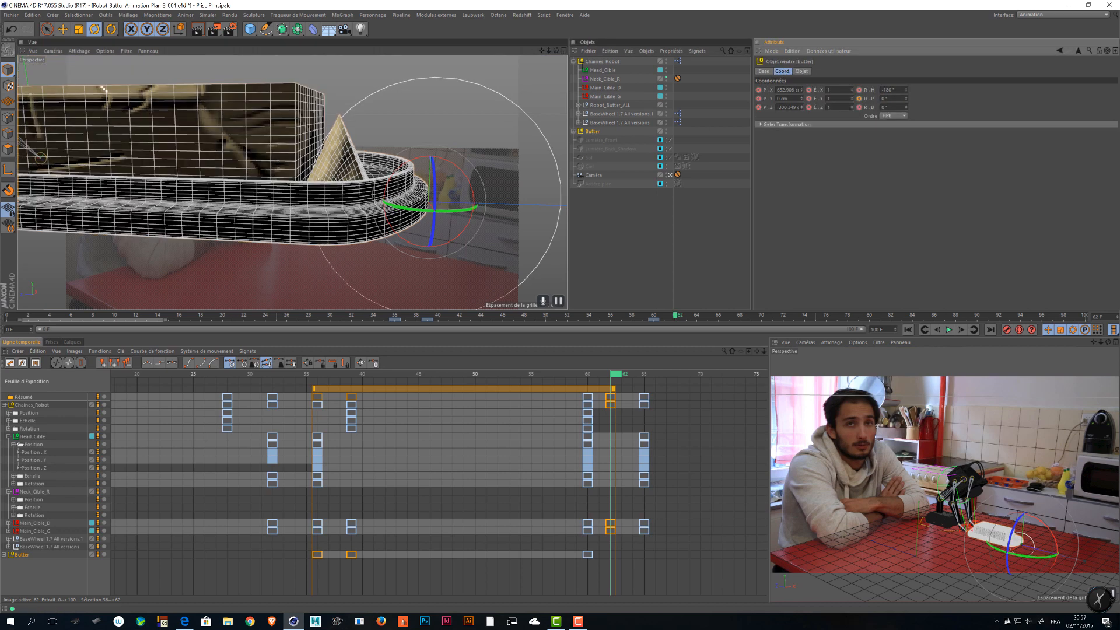
ctrl+click(860, 98)
scroll(402, 204, down, 5)
alt+drag(402, 204, 279, 104)
alt+drag(371, 146, 350, 189)
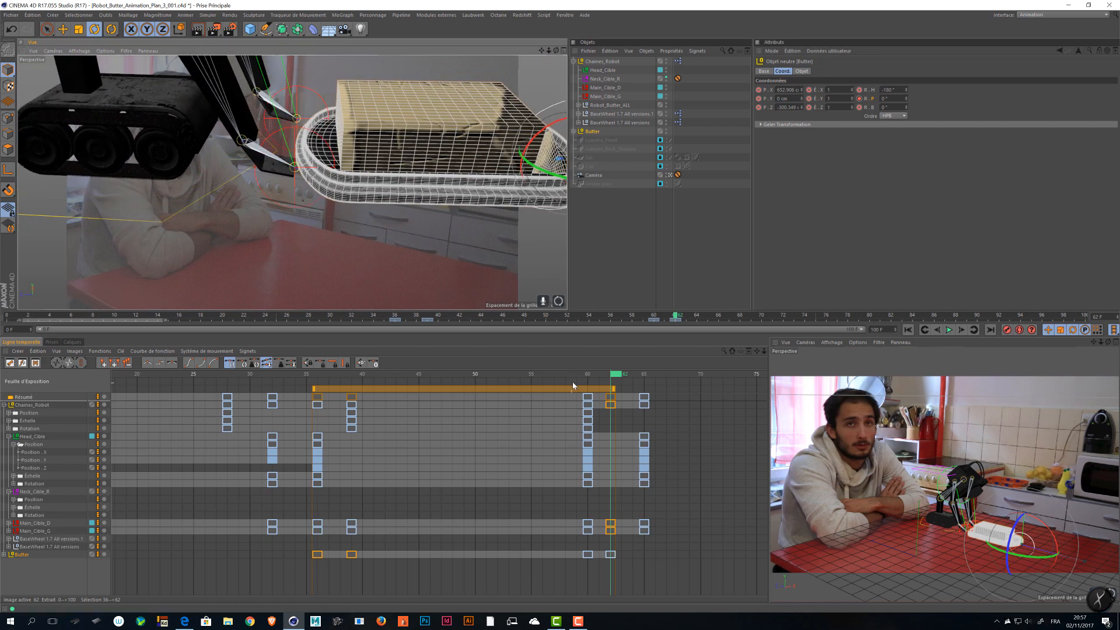
mouse_move(615, 378)
mouse_down()
mouse_move(590, 377)
mouse_move(645, 375)
mouse_move(613, 375)
mouse_up()
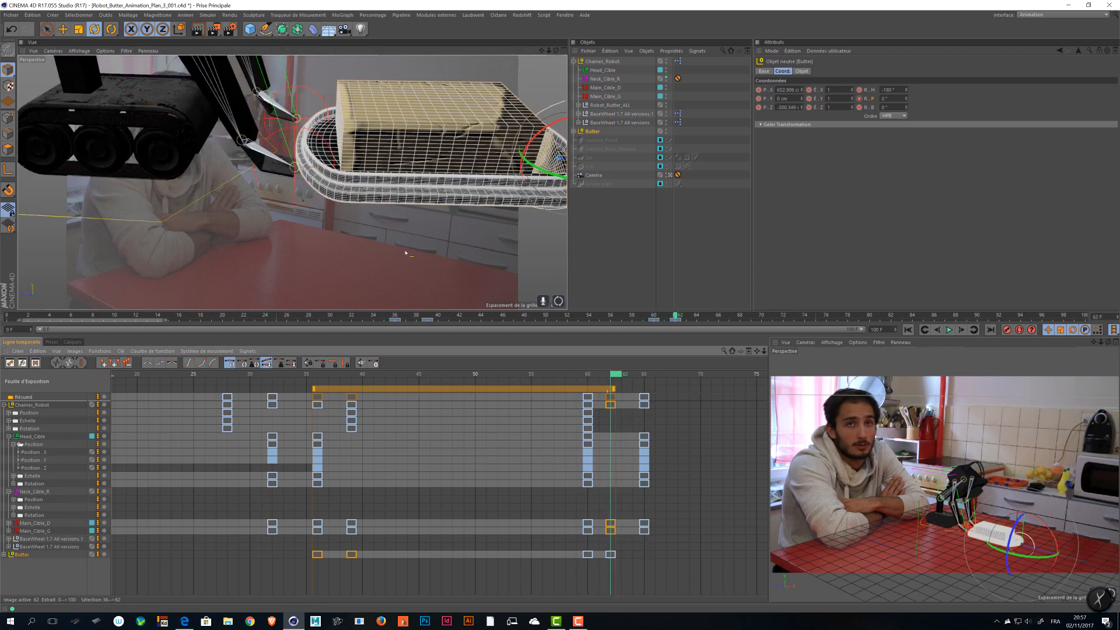
key(ctrl+s)
- Show the animation curves of all the keyframed objects, framed to fit the timeline, and save the project
key(ctrl+a)
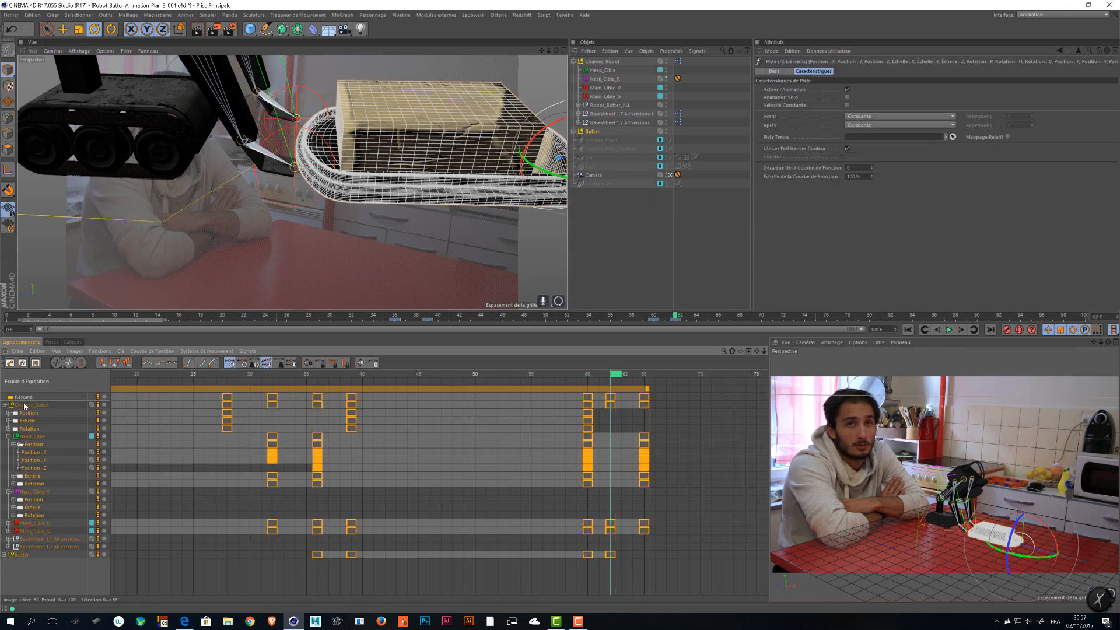
click(21, 365)
key(h)
key(g)
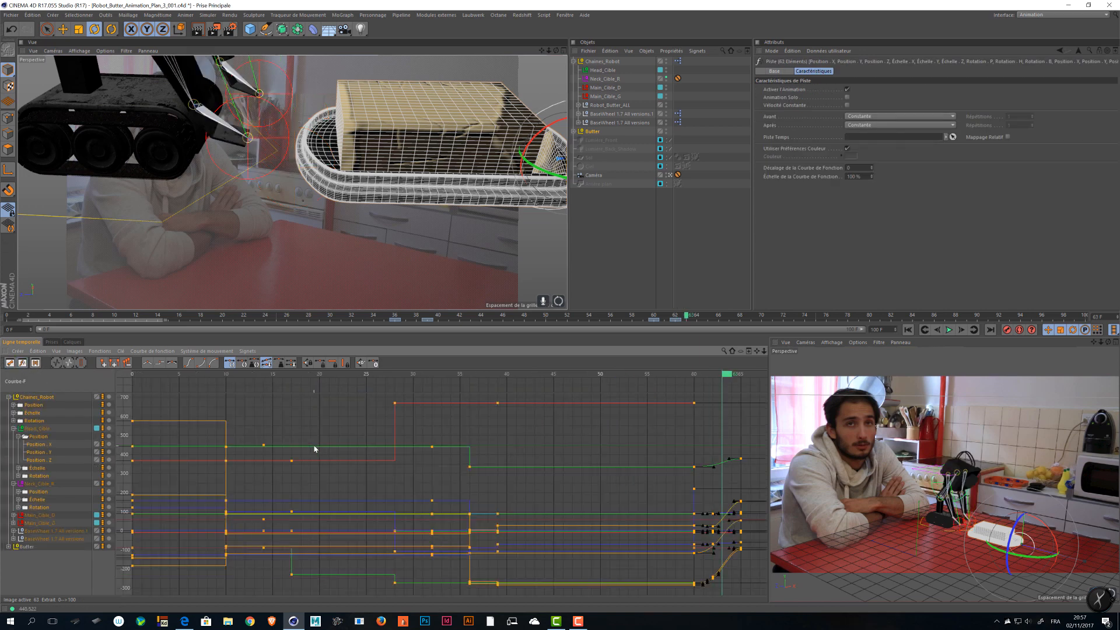
alt+right_drag(445, 450, 409, 461)
drag(578, 431, 550, 445)
key(ctrl+s)
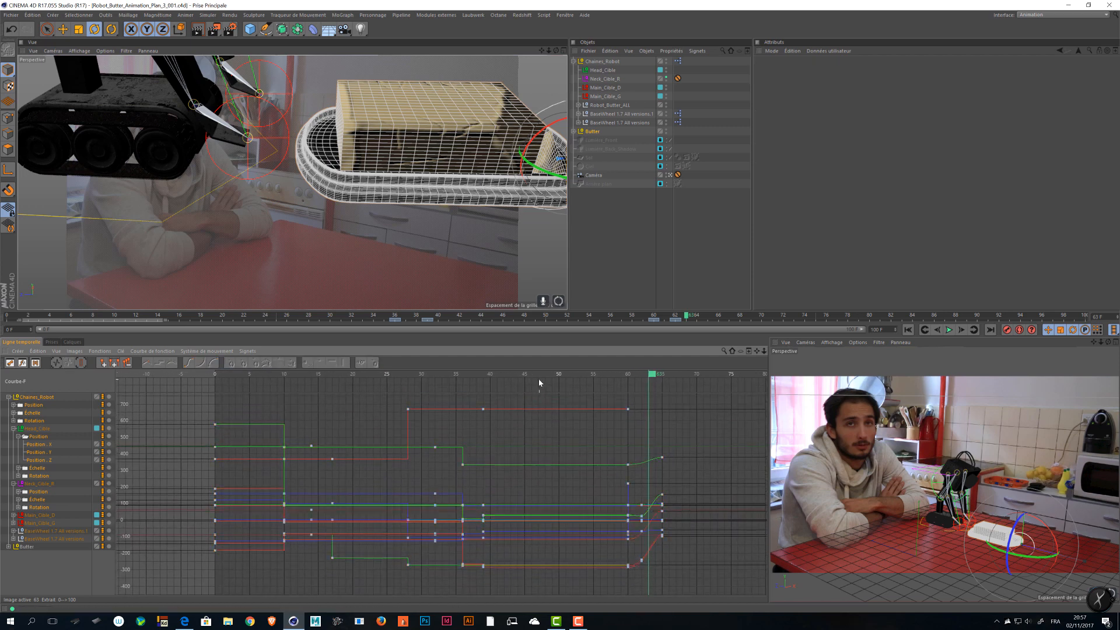
- Select every keyframe in the animation curves and set their interpolation to Par étapes
mouse_move(689, 316)
mouse_down()
mouse_move(42, 315)
mouse_move(557, 316)
mouse_move(706, 300)
mouse_move(632, 301)
mouse_move(672, 303)
mouse_up()
alt+right_drag(437, 219, 381, 202)
alt+drag(380, 202, 426, 230)
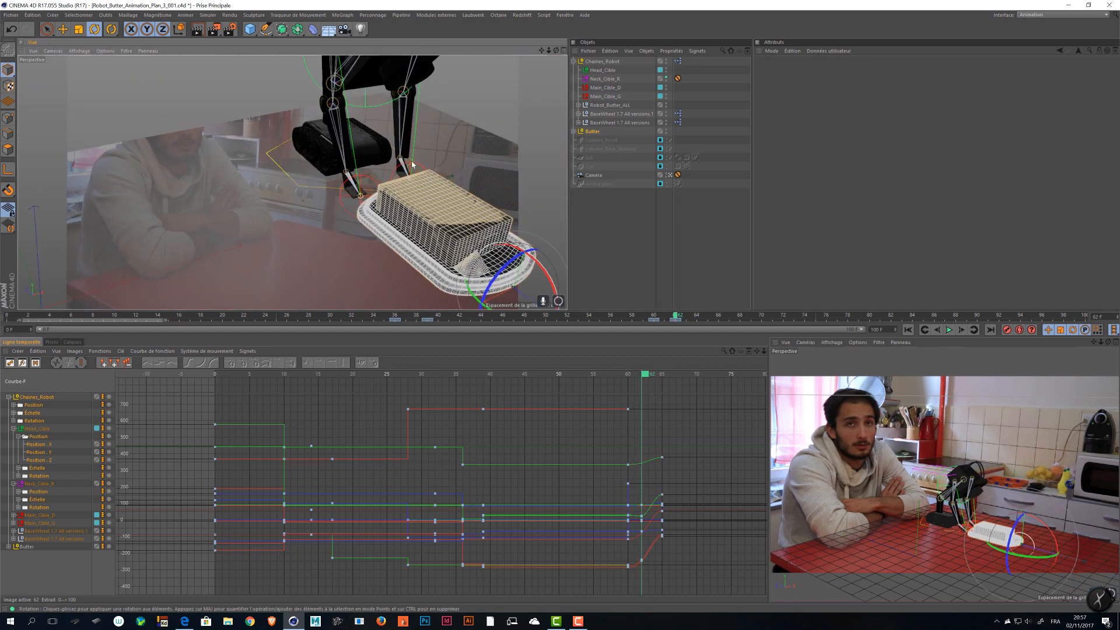
alt+right_drag(426, 230, 408, 210)
alt+drag(408, 210, 461, 182)
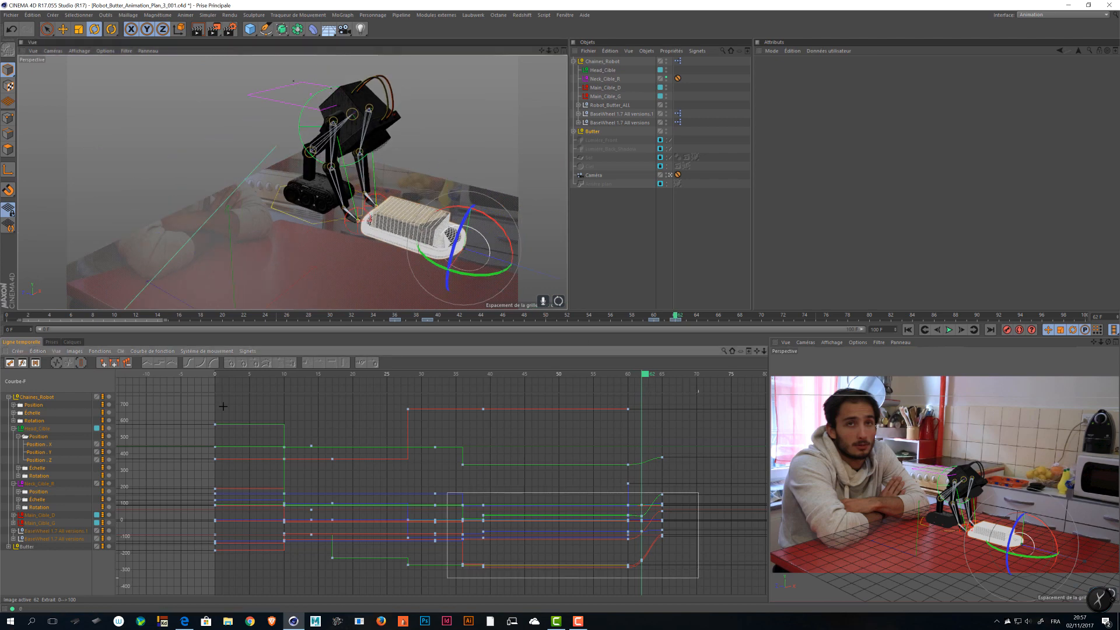
key(ctrl+a)
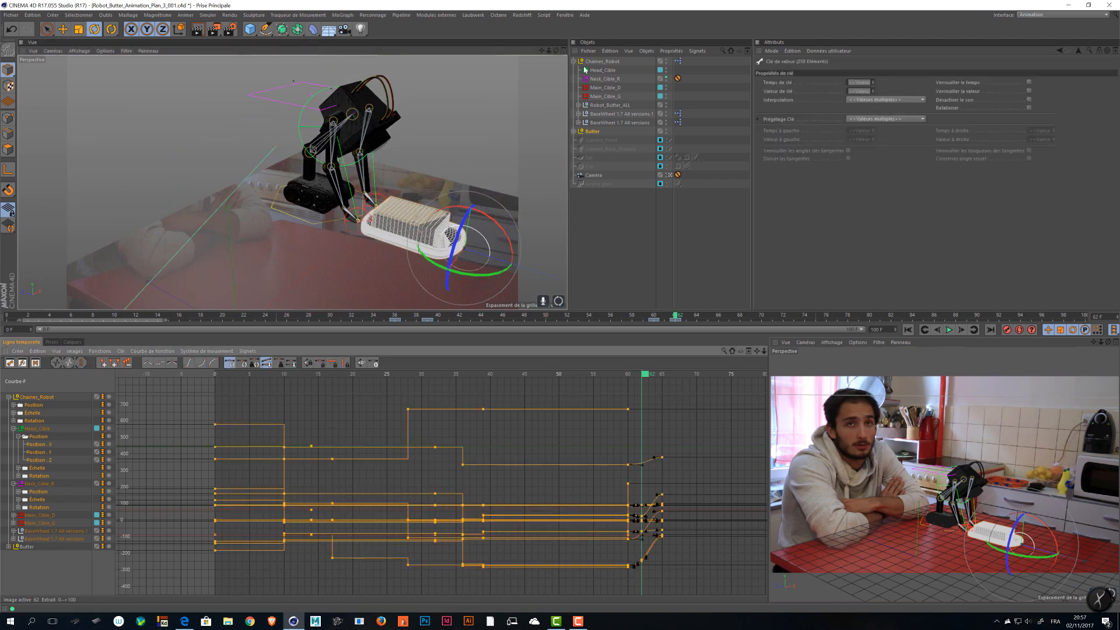
click(885, 100)
click(878, 138)
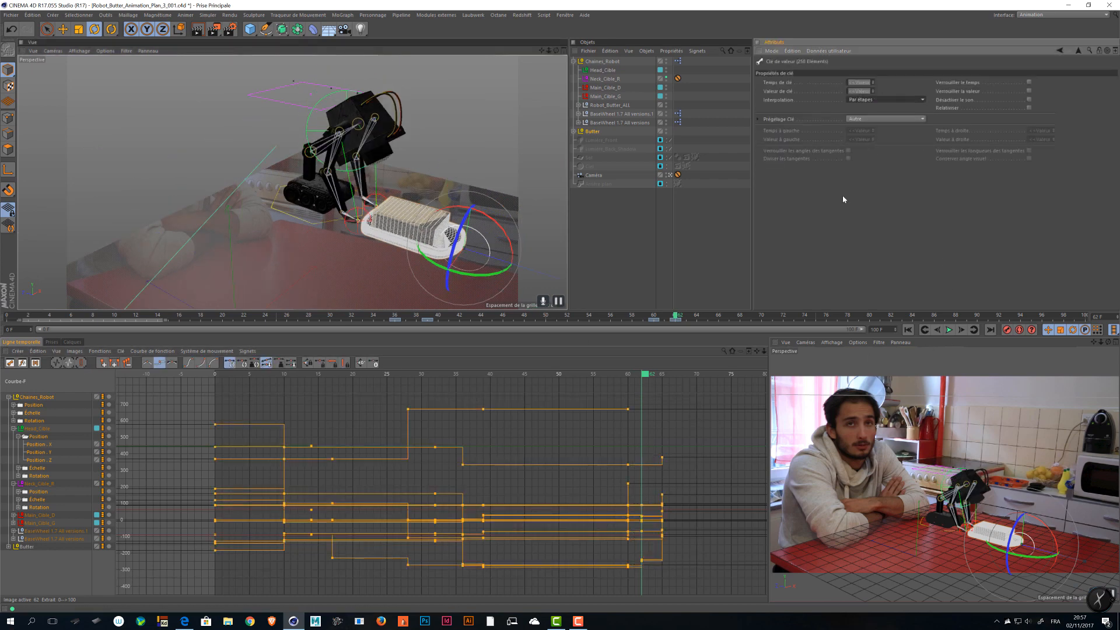
- Scrub through the butter push and play the animation in the enlarged camera view to check the stepped poses
click(665, 315)
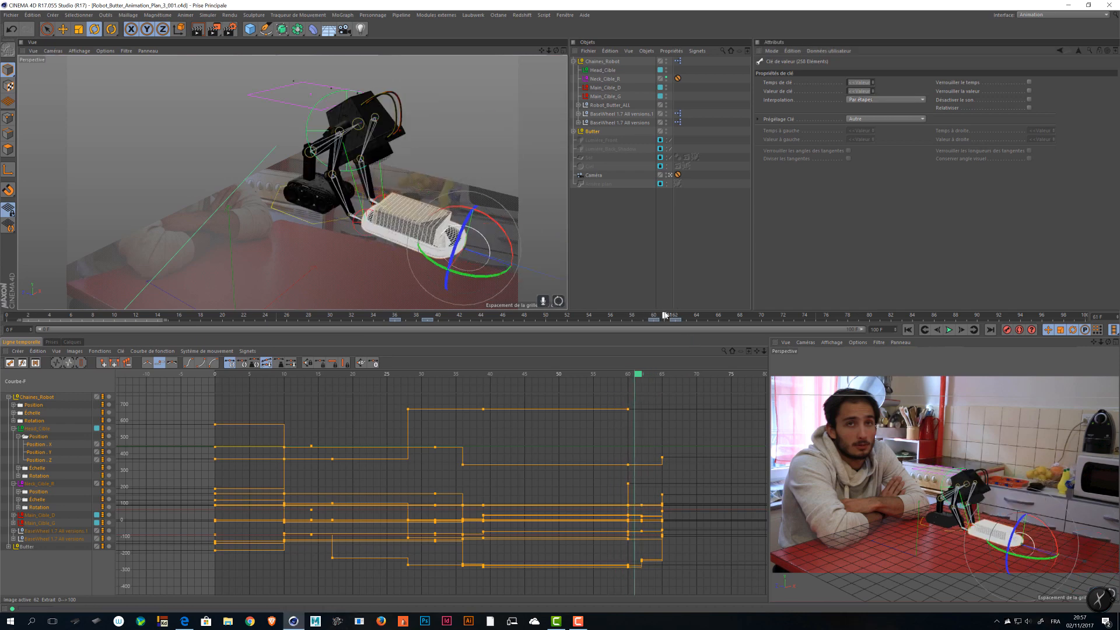
drag(665, 315, 396, 317)
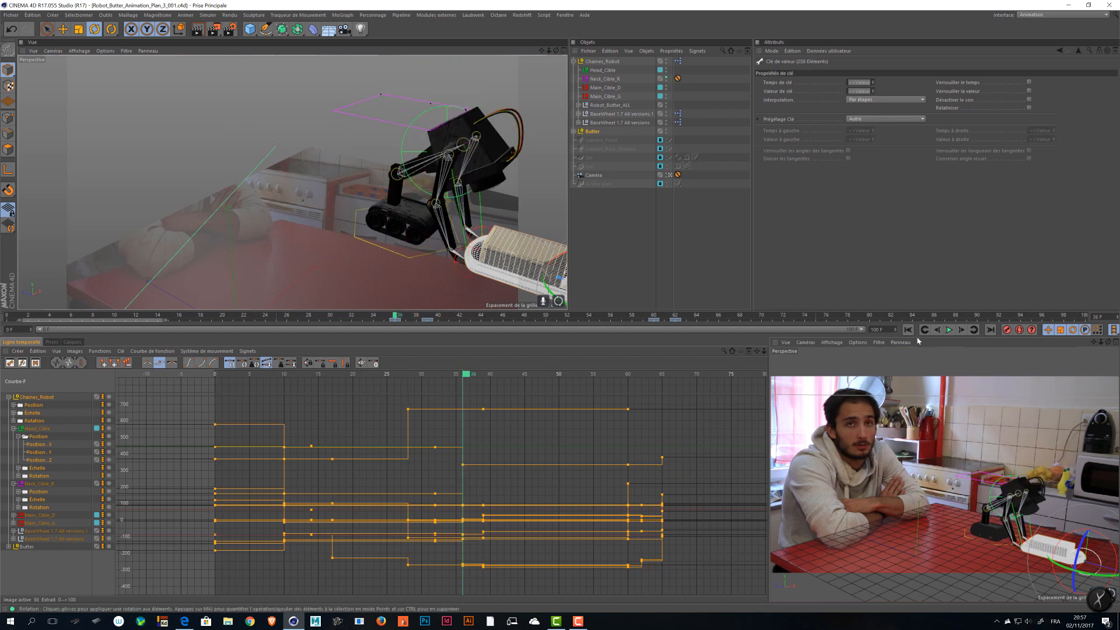
click(610, 301)
click(950, 331)
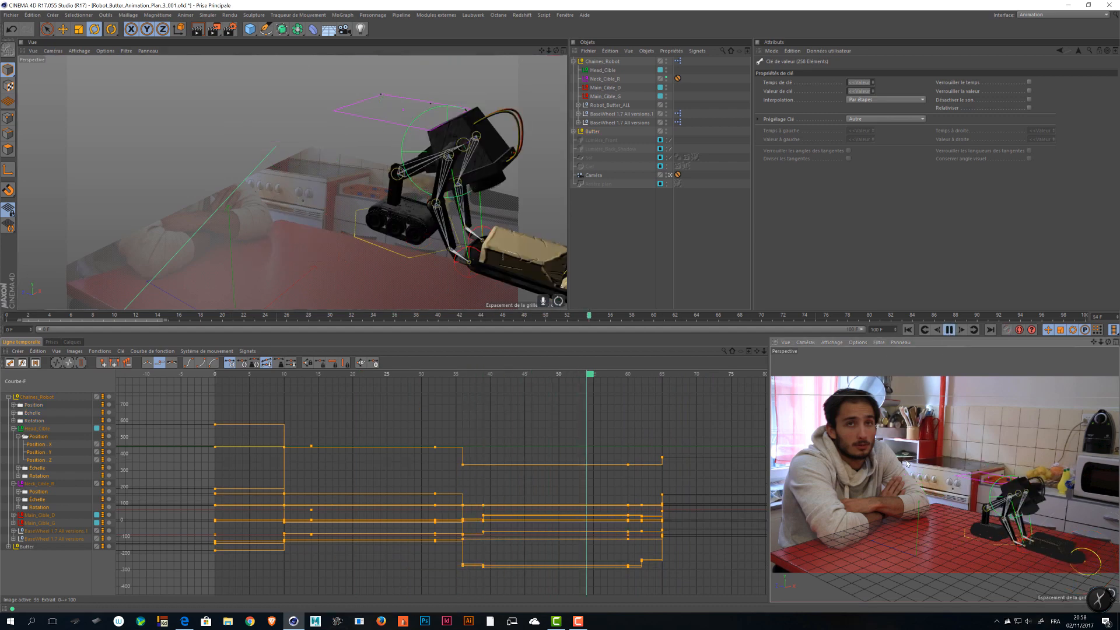
middle_click(907, 464)
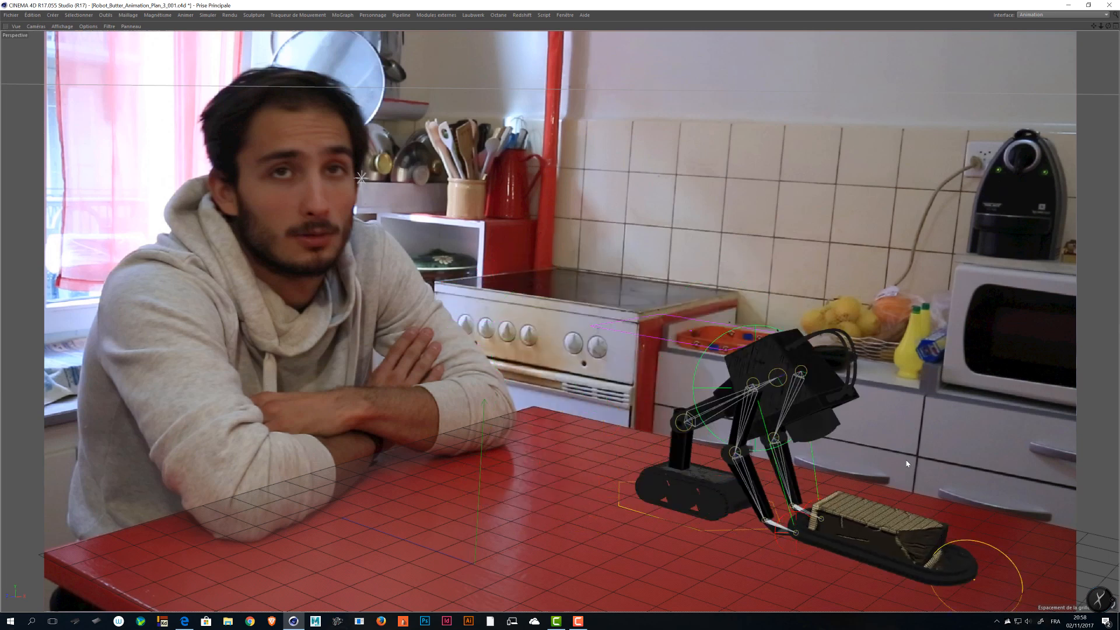
key(ctrl+Tab)
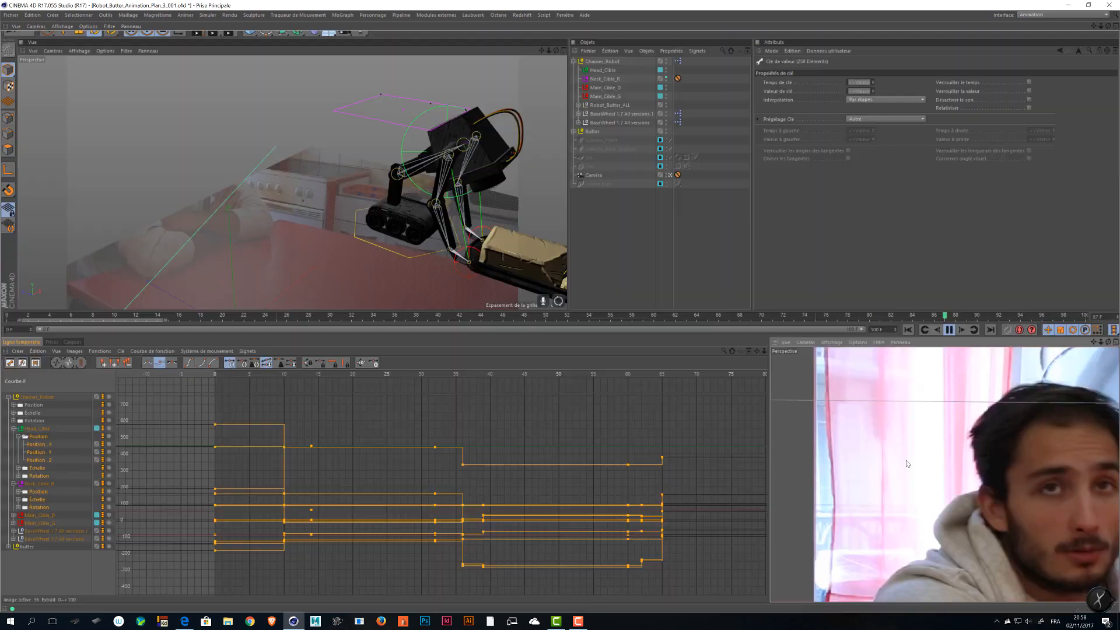
- Switch to the "You pass butter." YouTube video in the browser and replay the shots around 0:33 to 0:38 to study the robot's movement
key(alt+Tab)
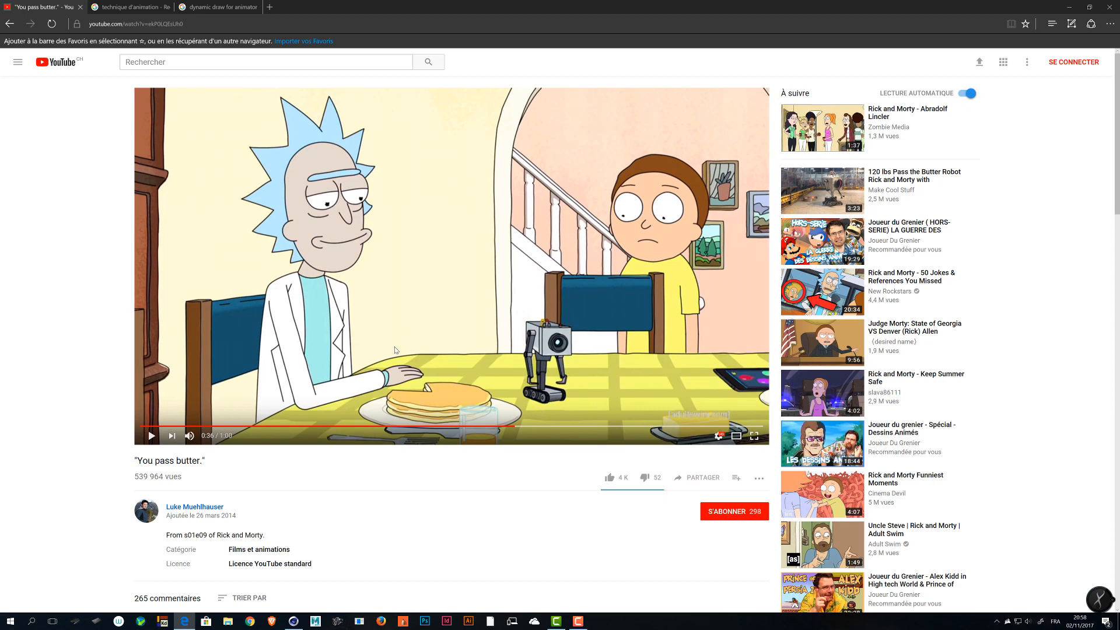
click(395, 350)
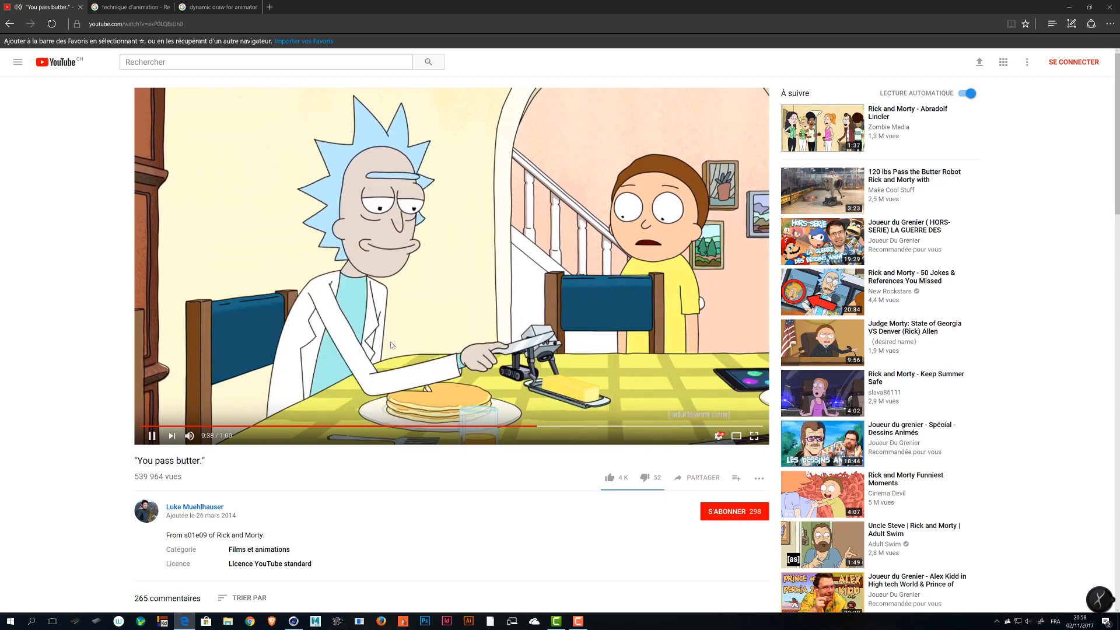
click(425, 322)
click(505, 427)
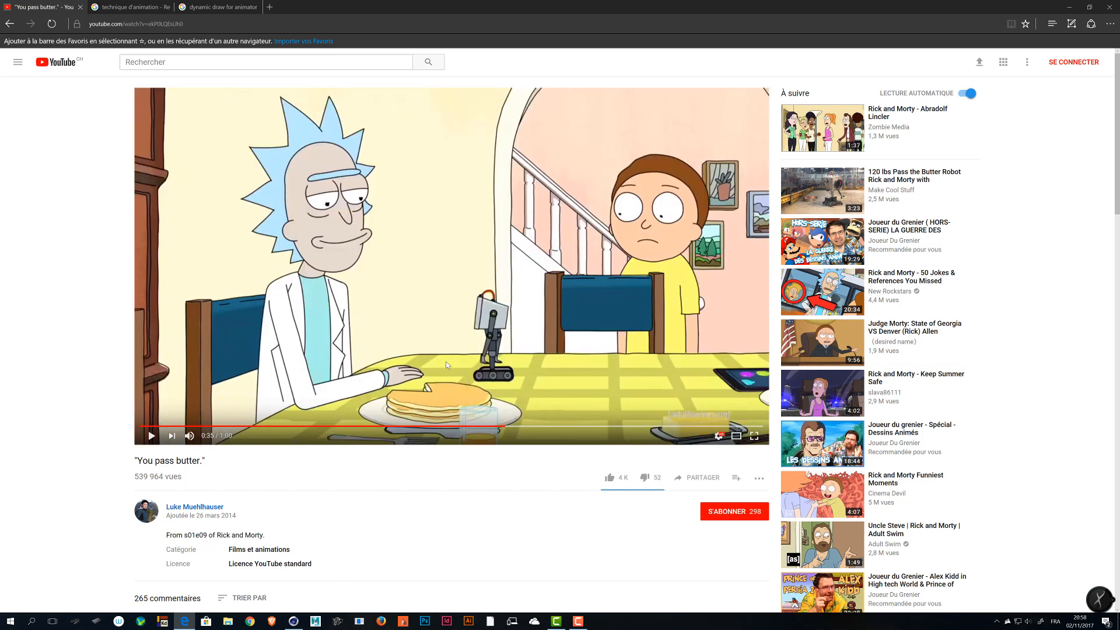
click(446, 362)
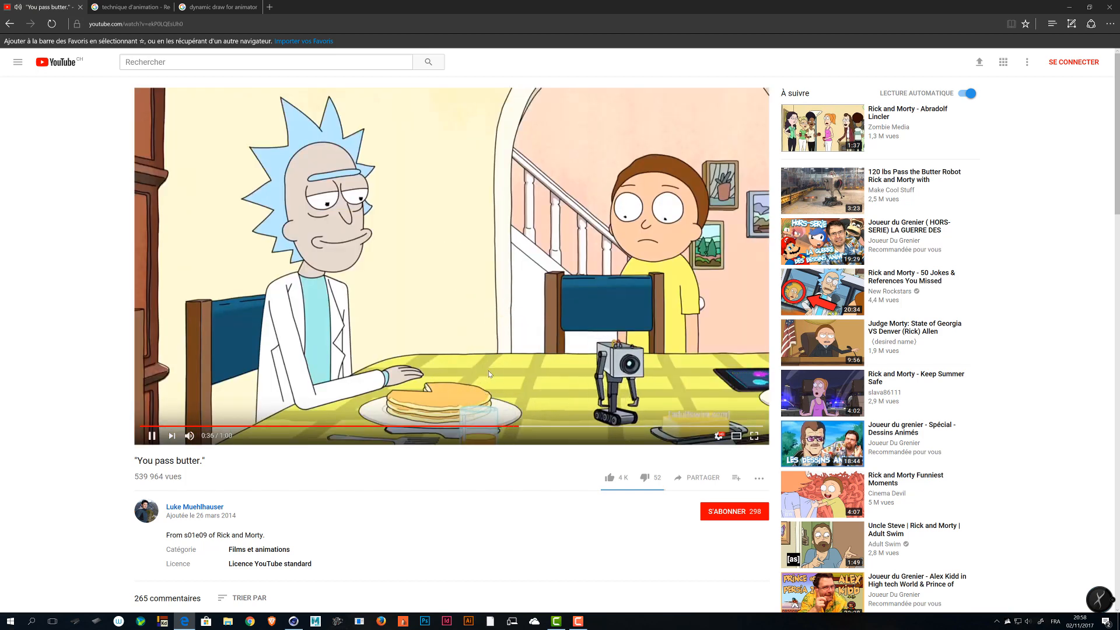
click(490, 374)
click(481, 427)
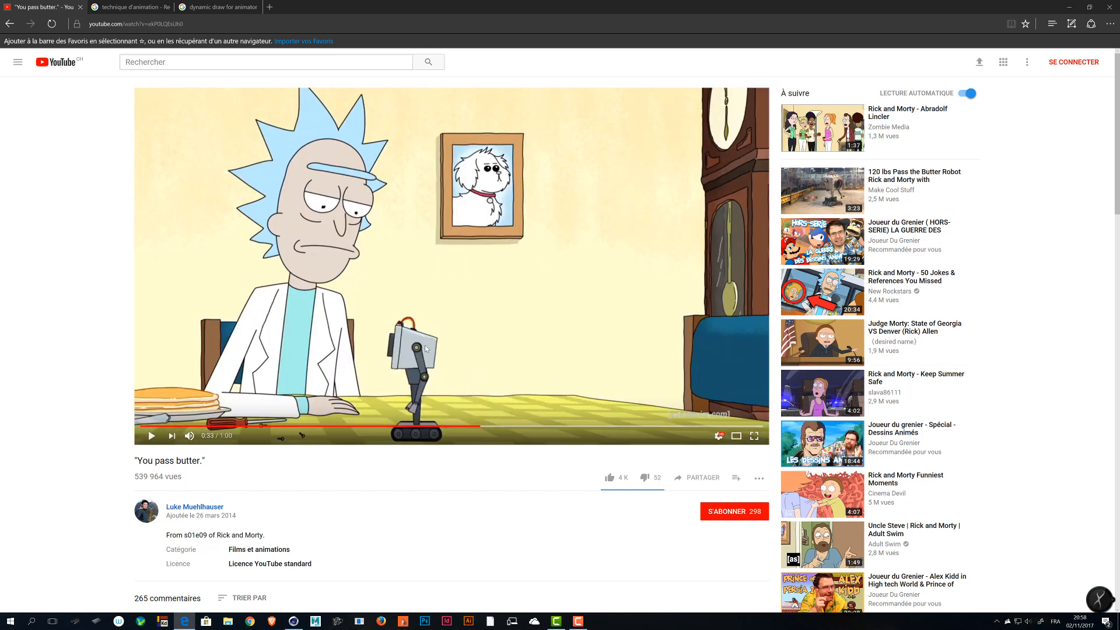
click(435, 364)
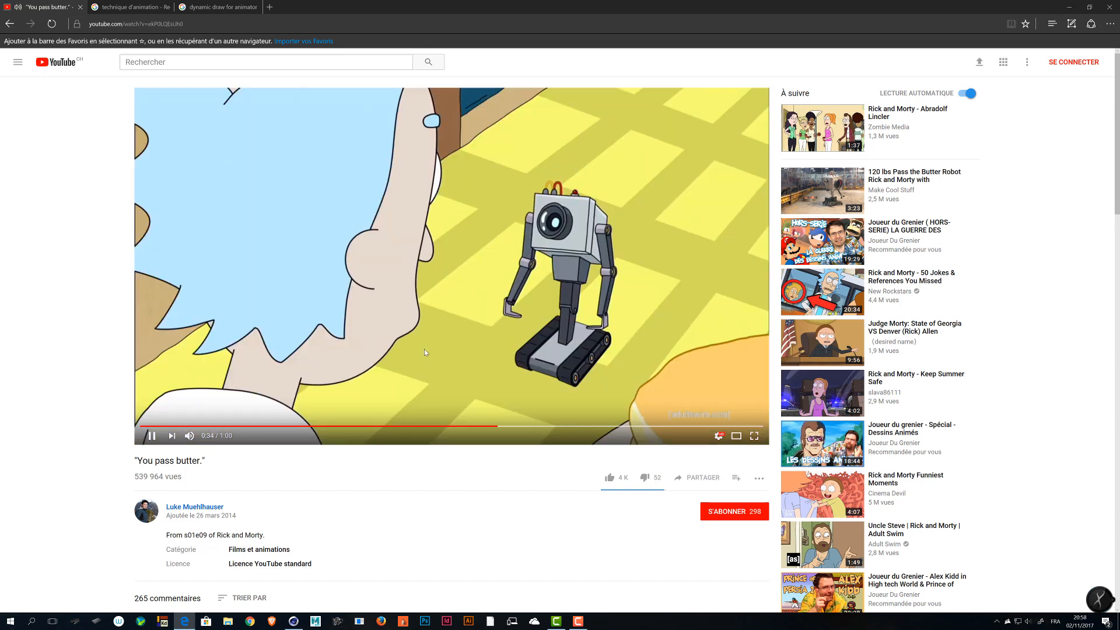
click(425, 350)
- Replay the reference clip from 0:35 to 0:40, studying the robot's pose after the butter delivery, and return to Cinema 4D
click(449, 354)
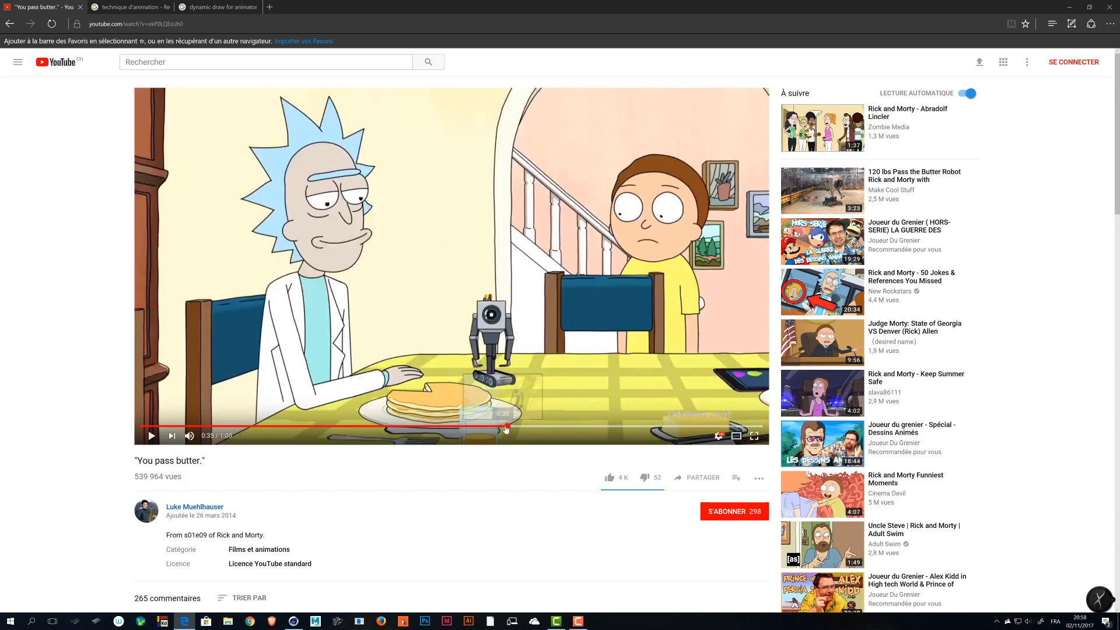
click(421, 348)
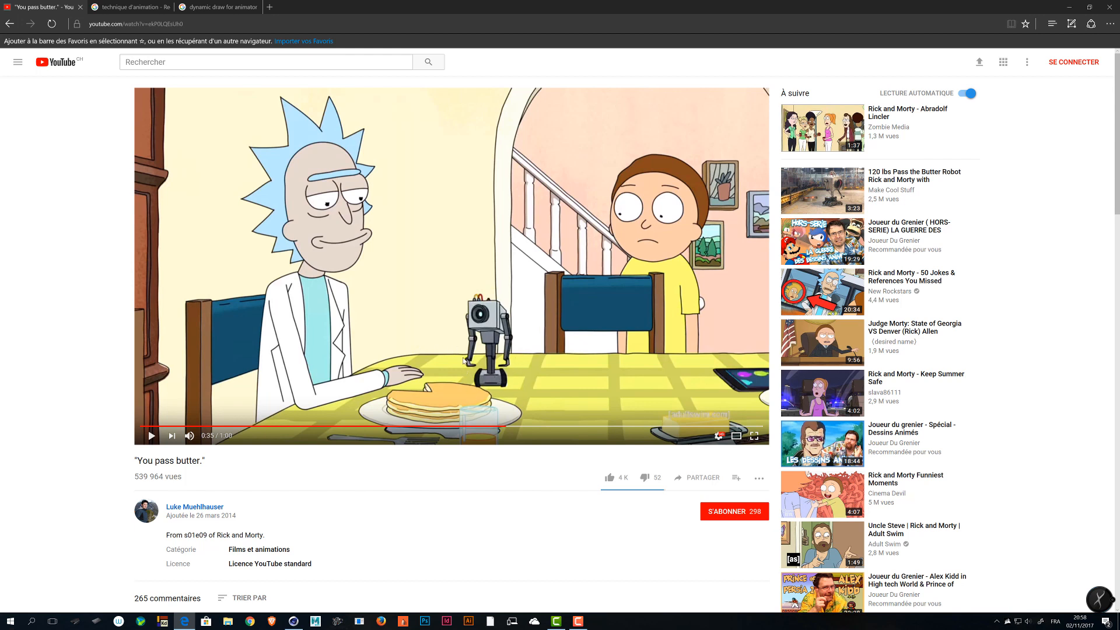
click(478, 346)
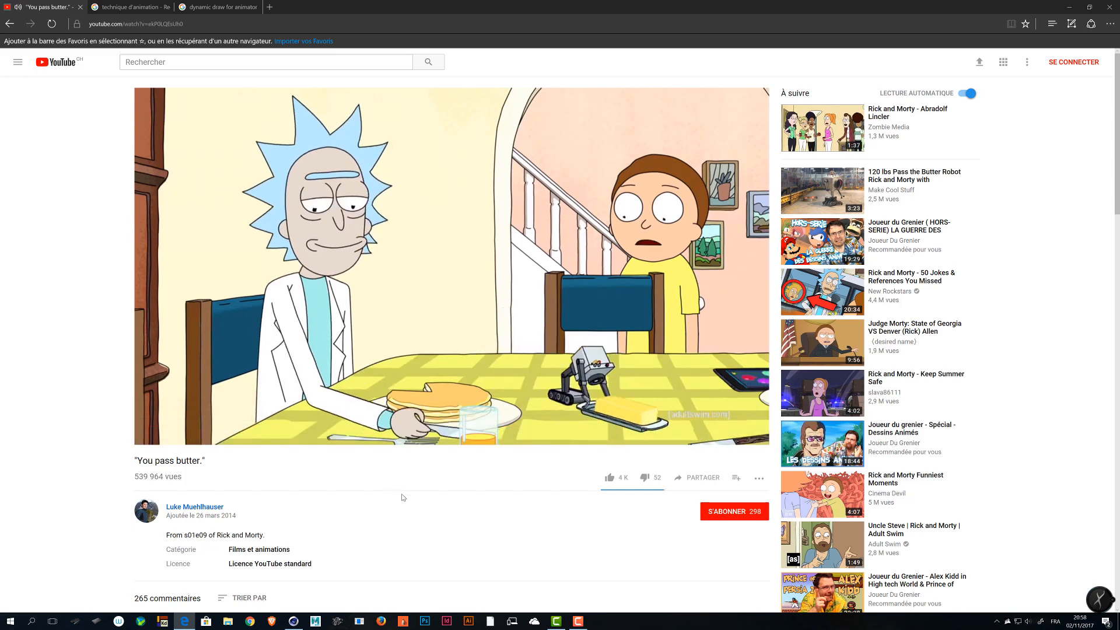
key(space)
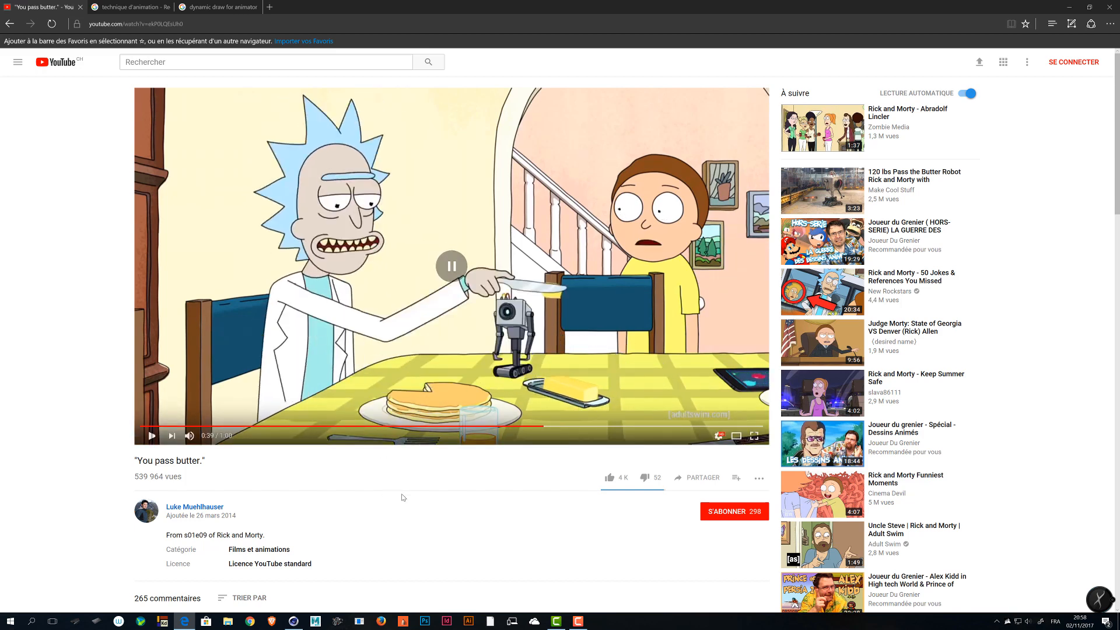
key(space)
key(space)
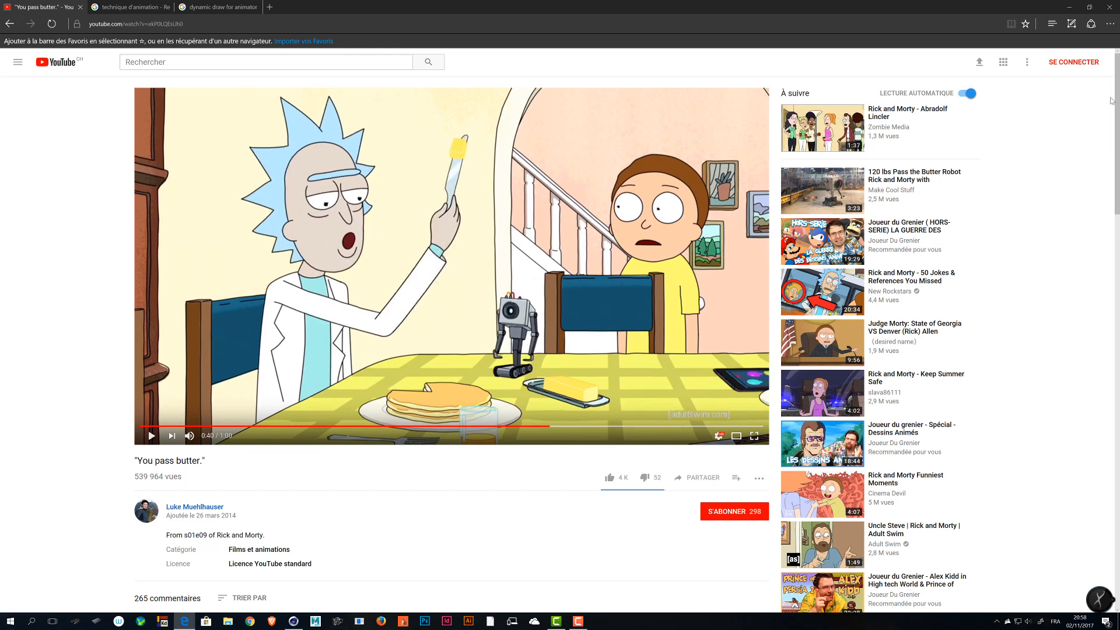
click(1073, 4)
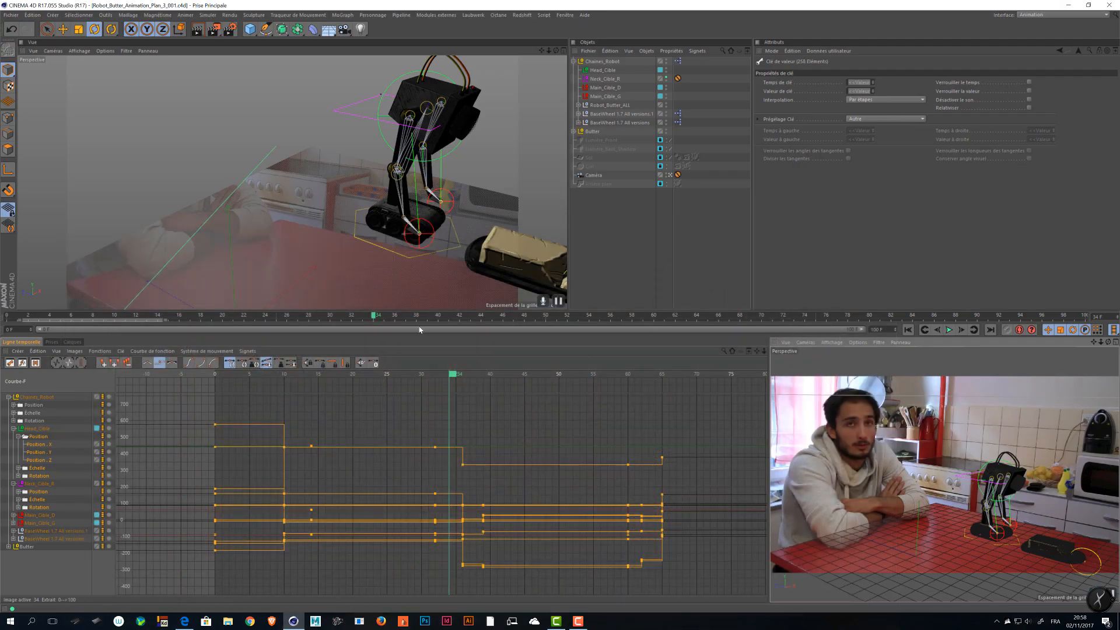
- Record a keyframe for the Neck_Cible_R target at frame 64
drag(367, 318, 783, 342)
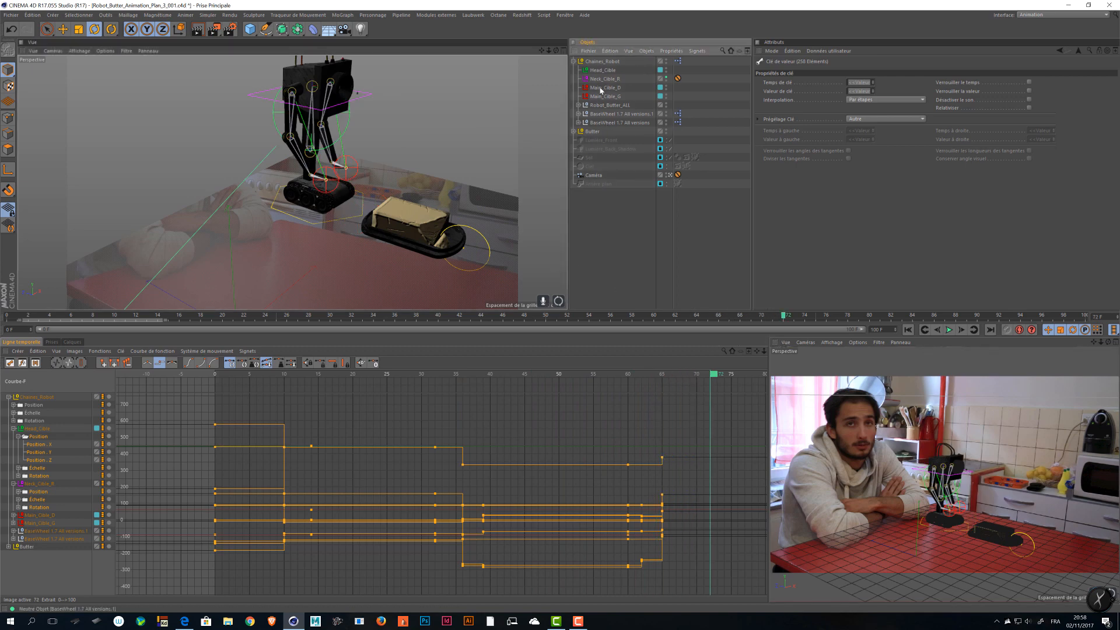
click(609, 70)
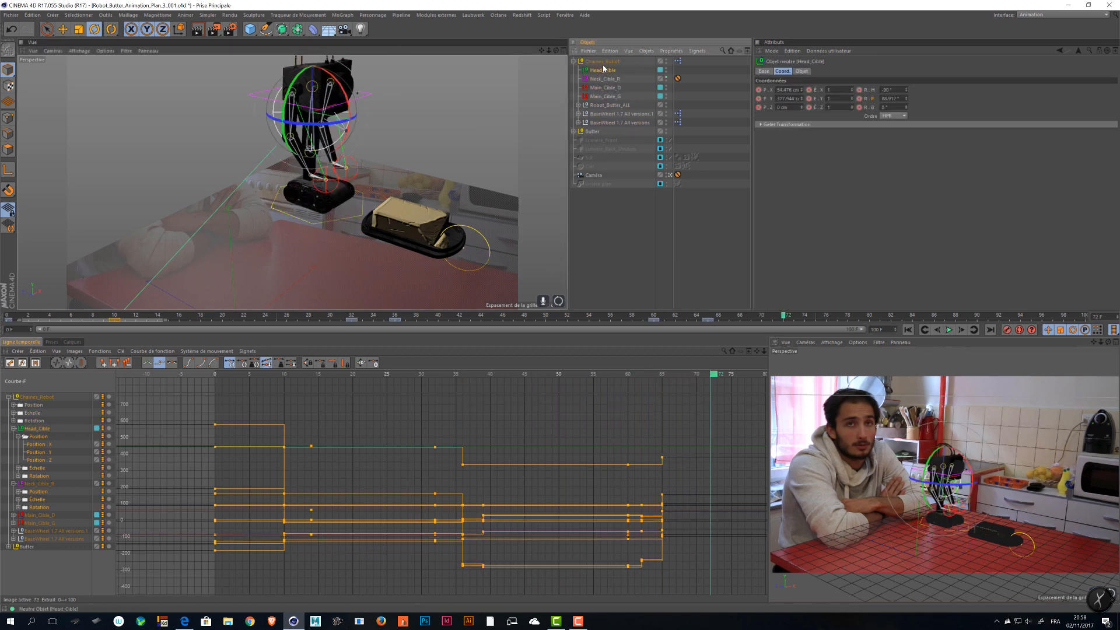
click(605, 79)
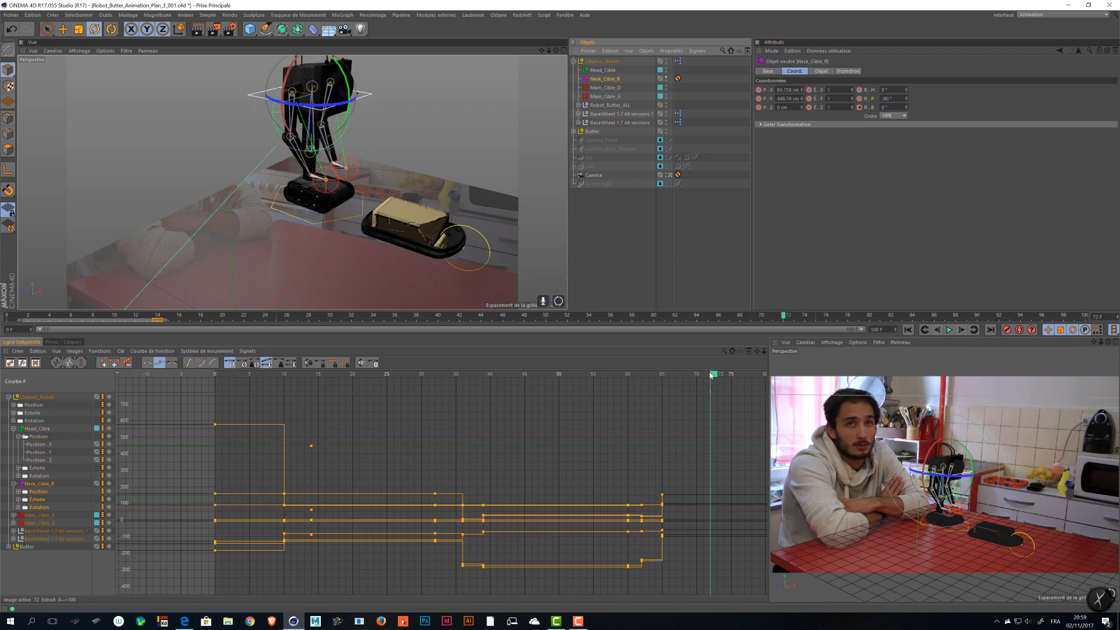
drag(710, 375, 655, 397)
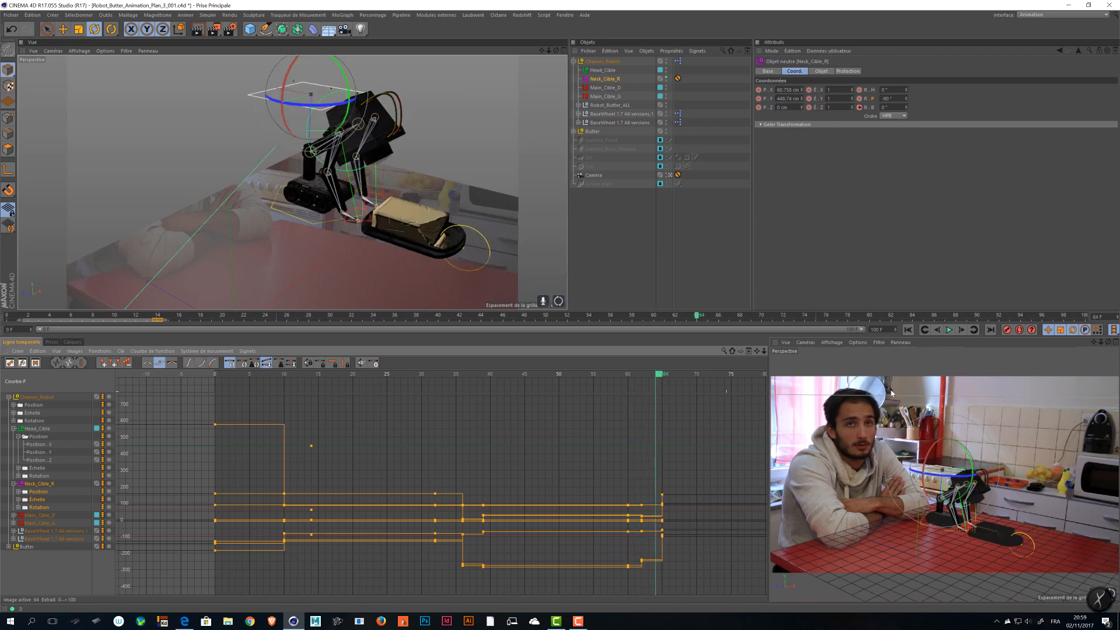
click(1007, 330)
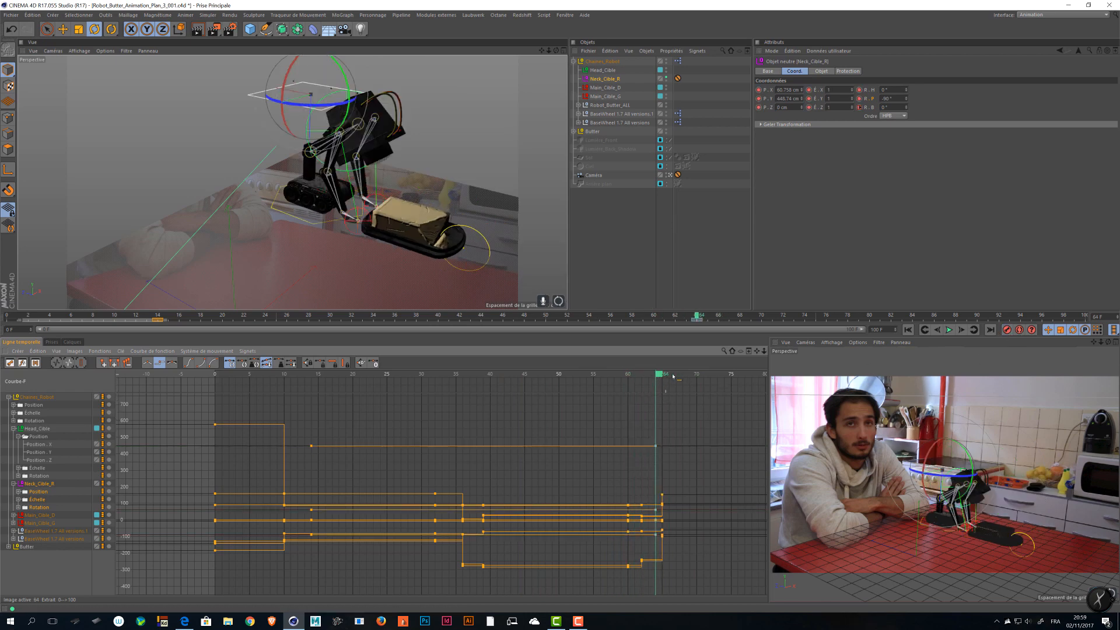
- Try rotating the Neck_Cible_R target and the whole Chaines_Robot separately at frame 69, undoing each rotation
drag(673, 376, 690, 376)
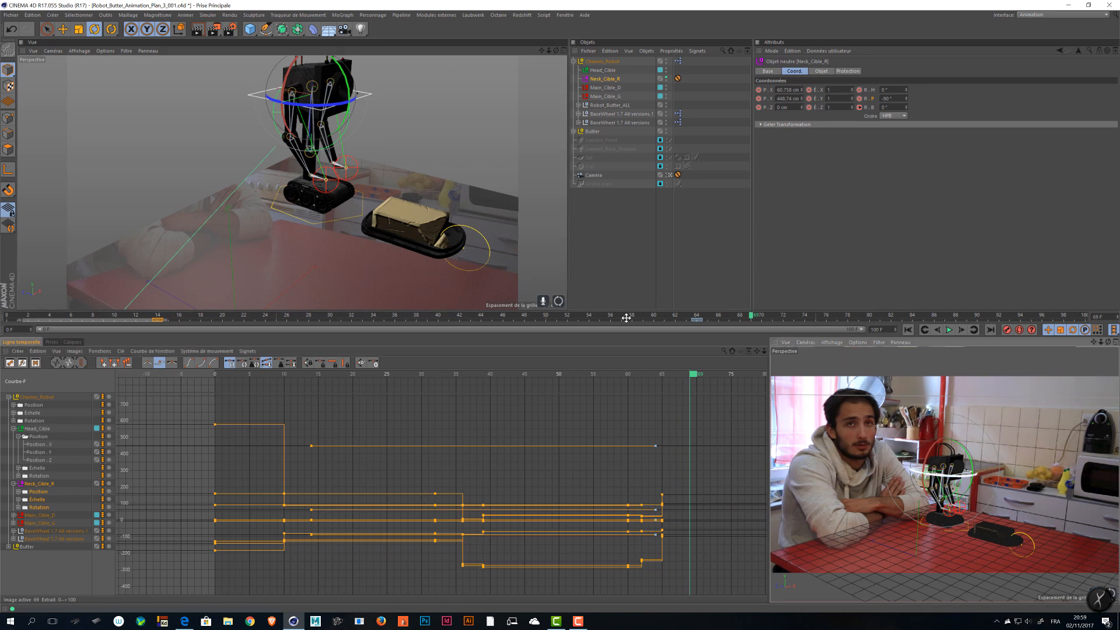
drag(945, 476, 850, 461)
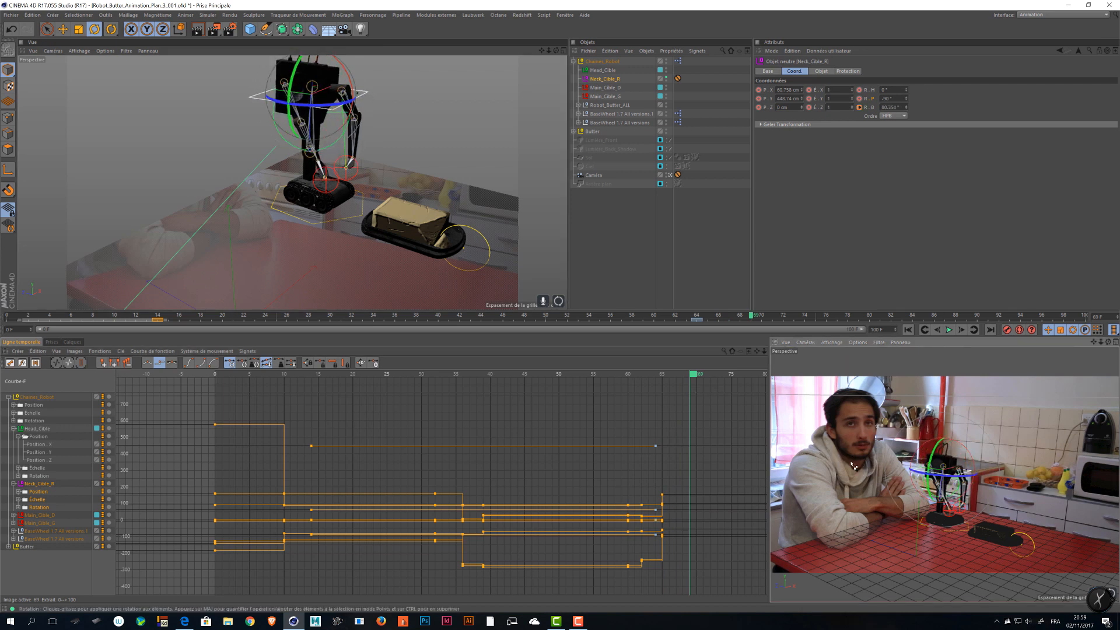
key(ctrl+z)
click(603, 61)
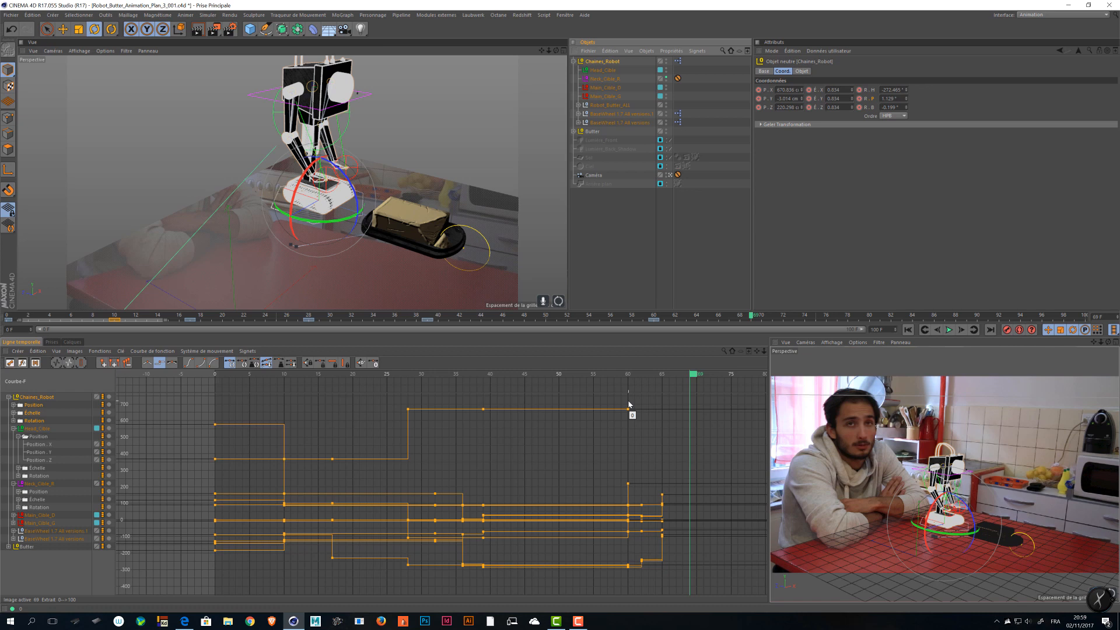
drag(343, 224, 195, 153)
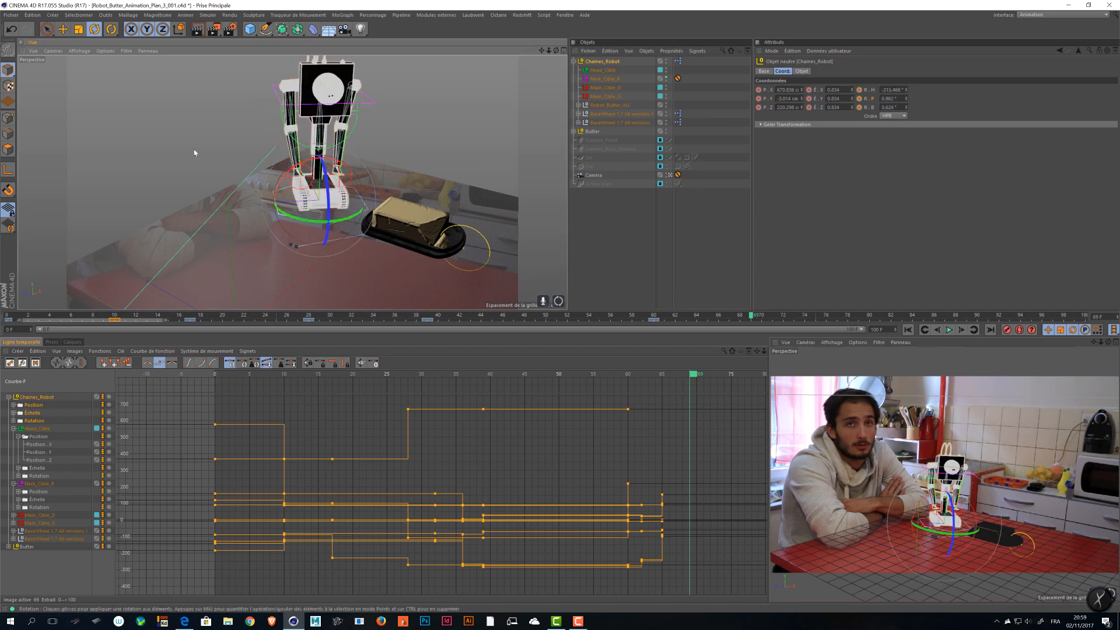
key(ctrl+z)
- Try combining a neck target rotation with a turn of the whole robot at frame 69, and undo both
click(371, 95)
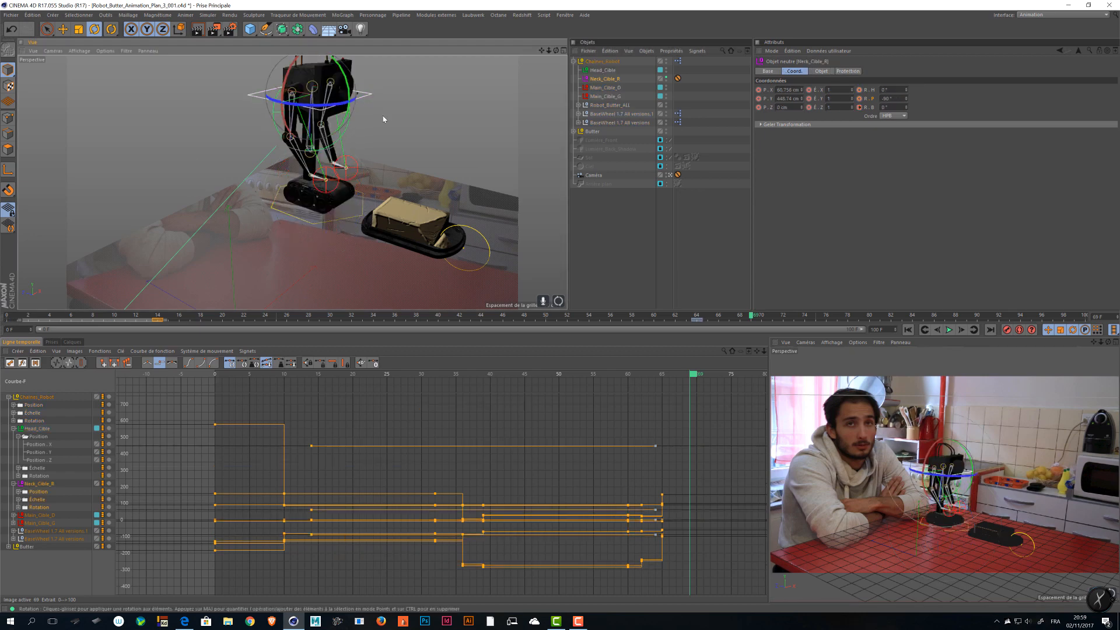
drag(345, 104, 273, 109)
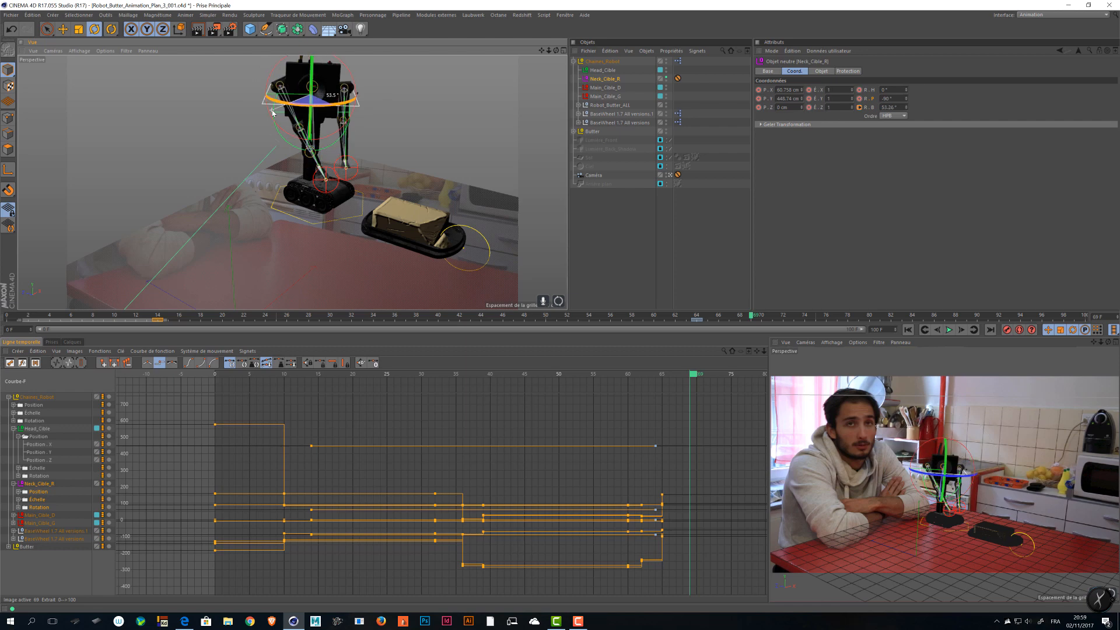
click(336, 217)
drag(336, 218, 247, 215)
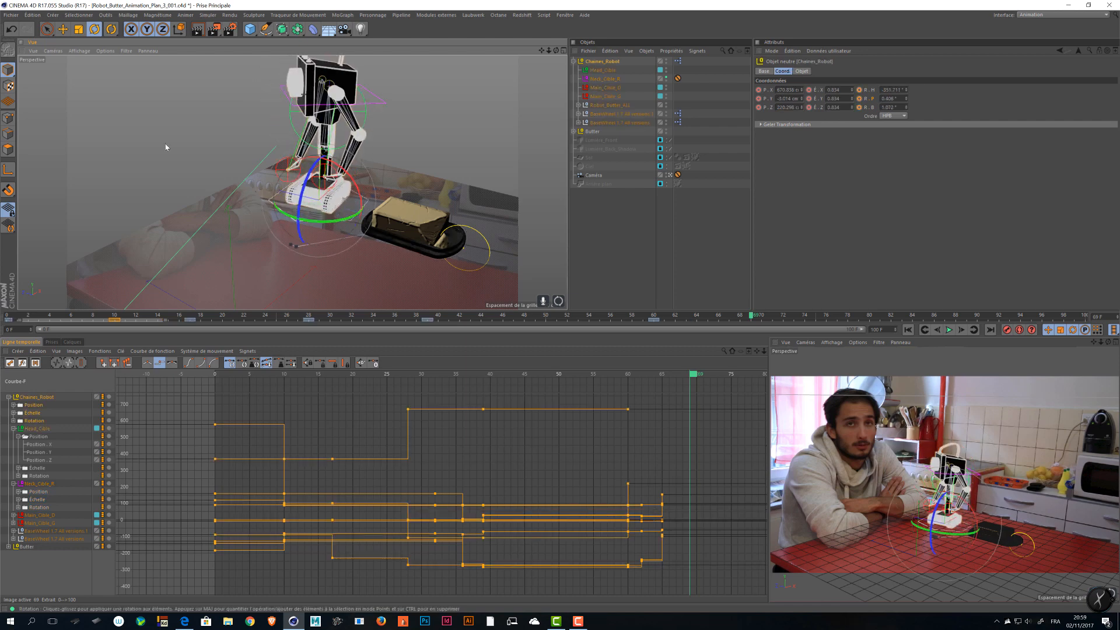
key(ctrl+z)
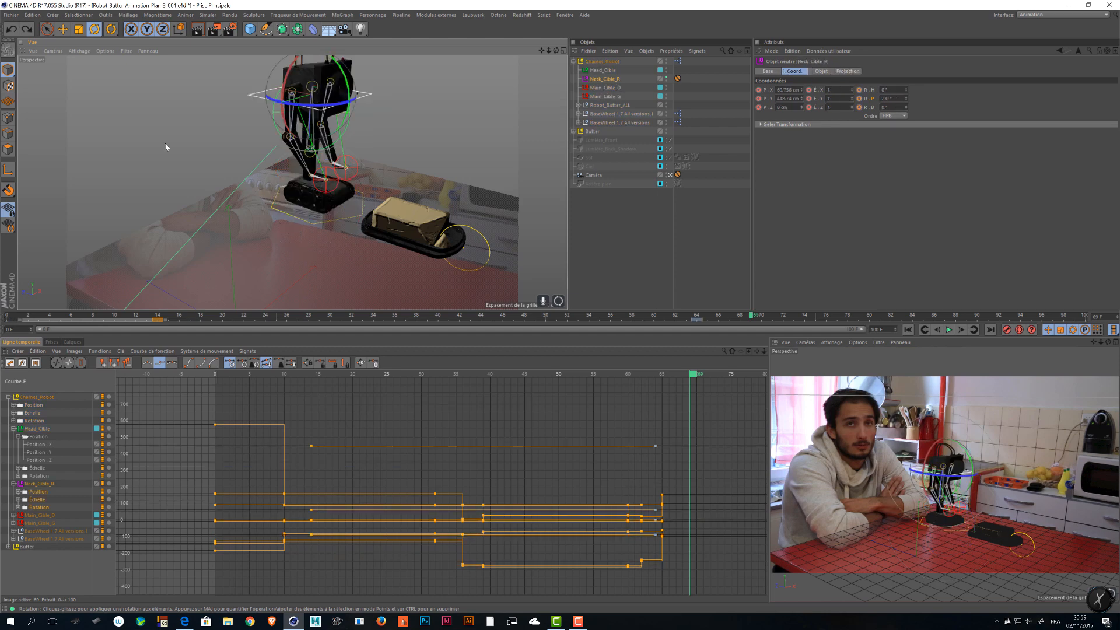
click(603, 62)
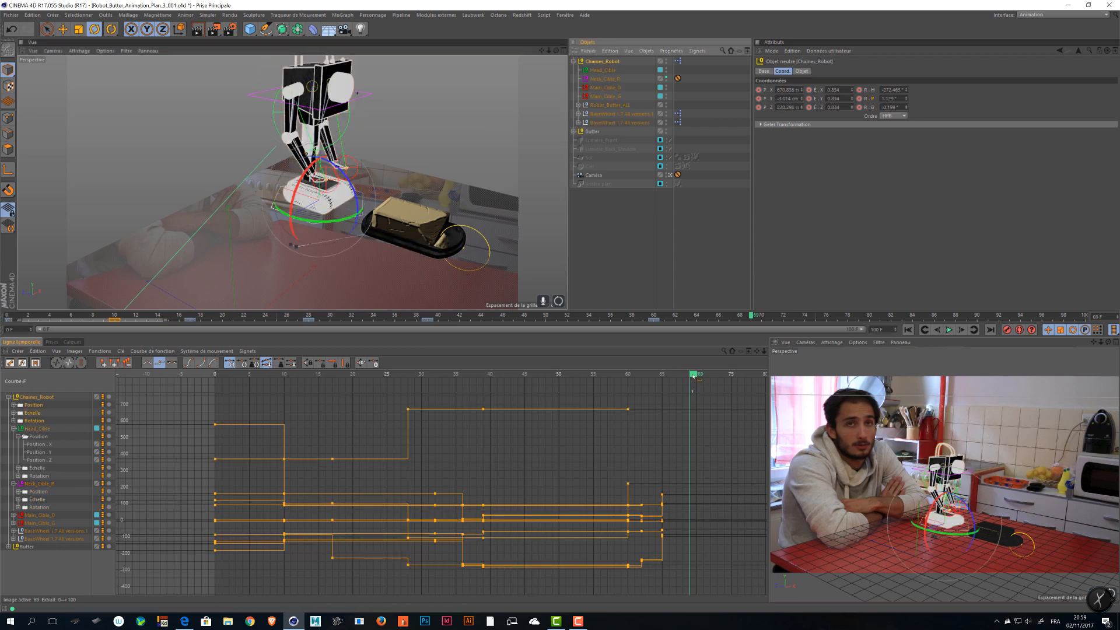
key(ctrl+z)
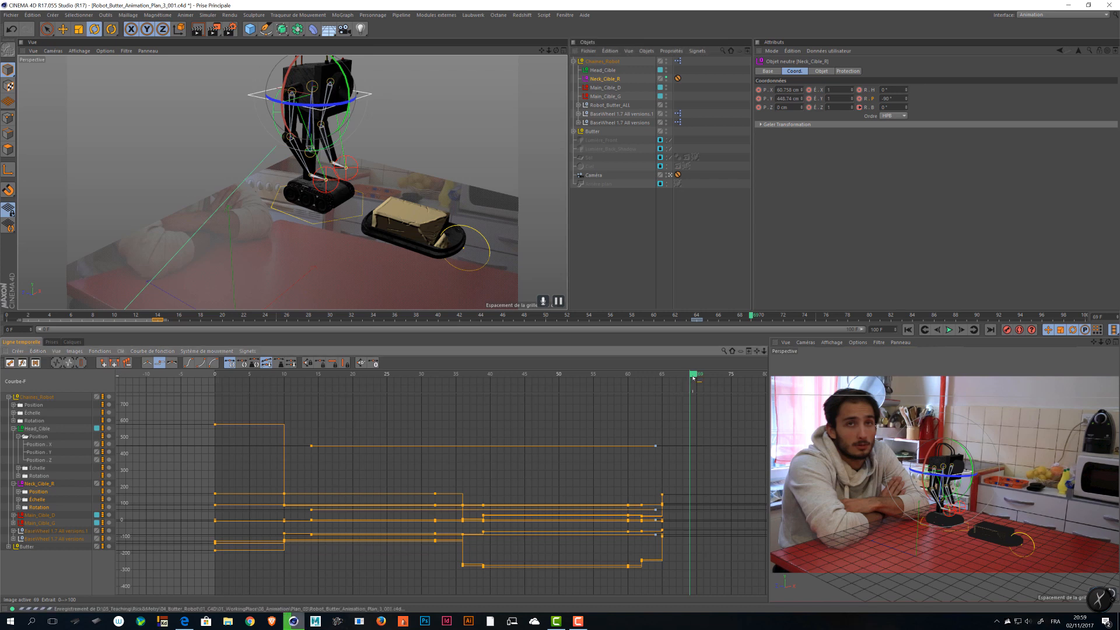
- Save the scene and record a keyframe for Chaines_Robot at frame 65
key(ctrl+s)
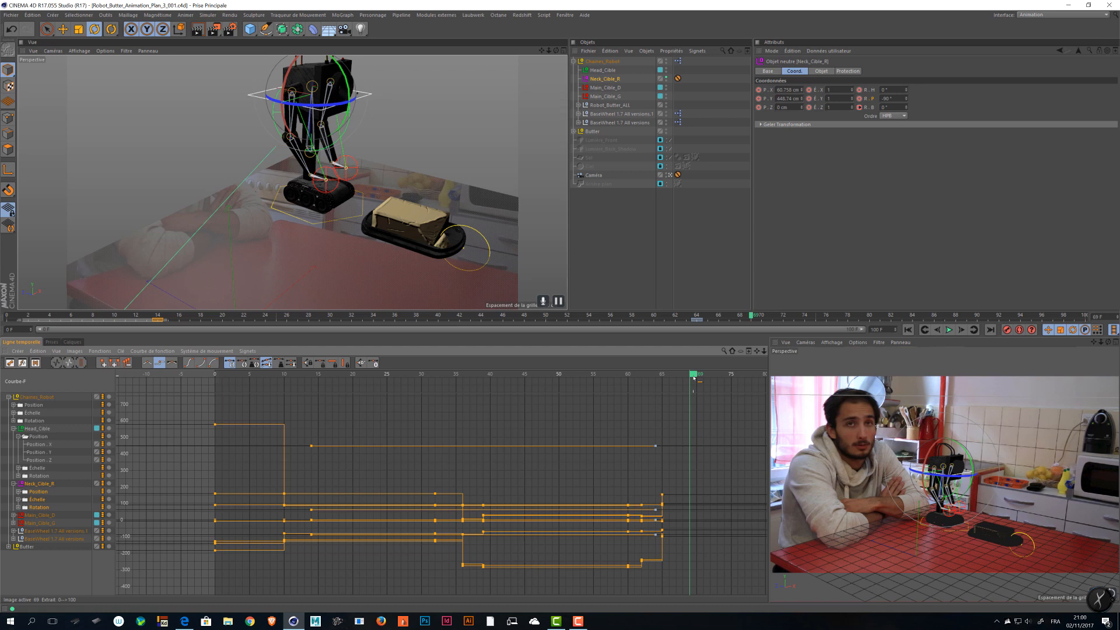
drag(694, 374, 669, 377)
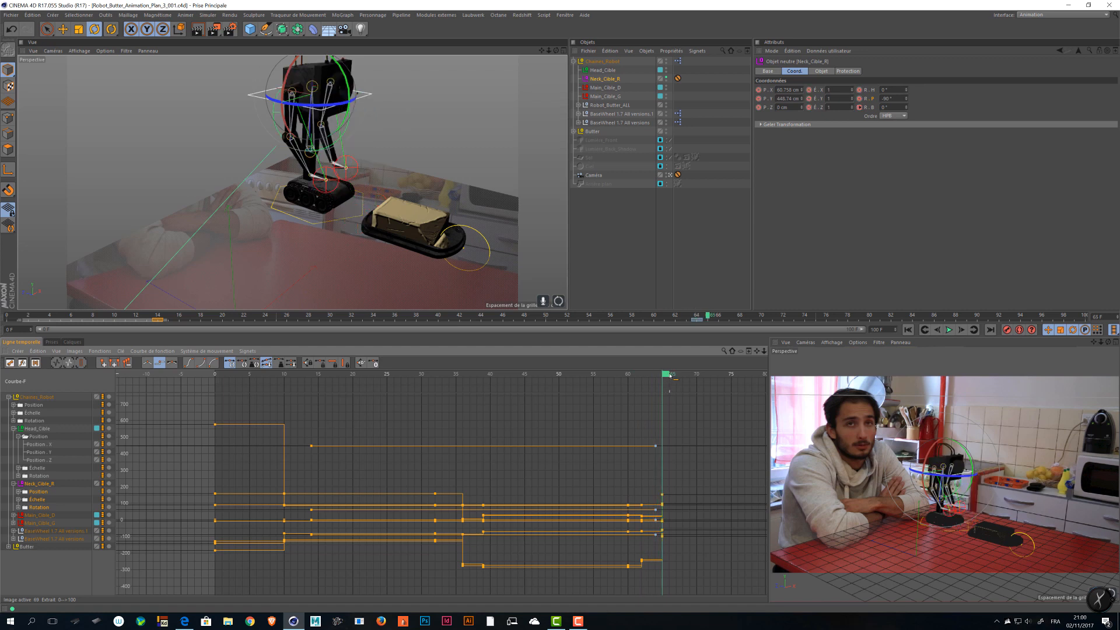
click(602, 62)
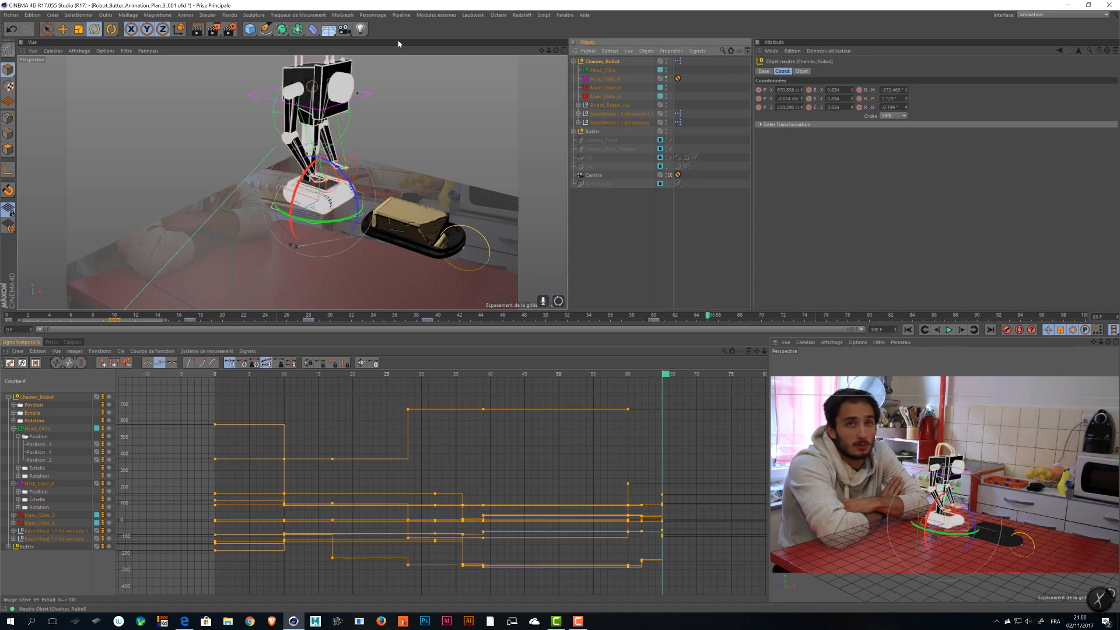
click(1007, 331)
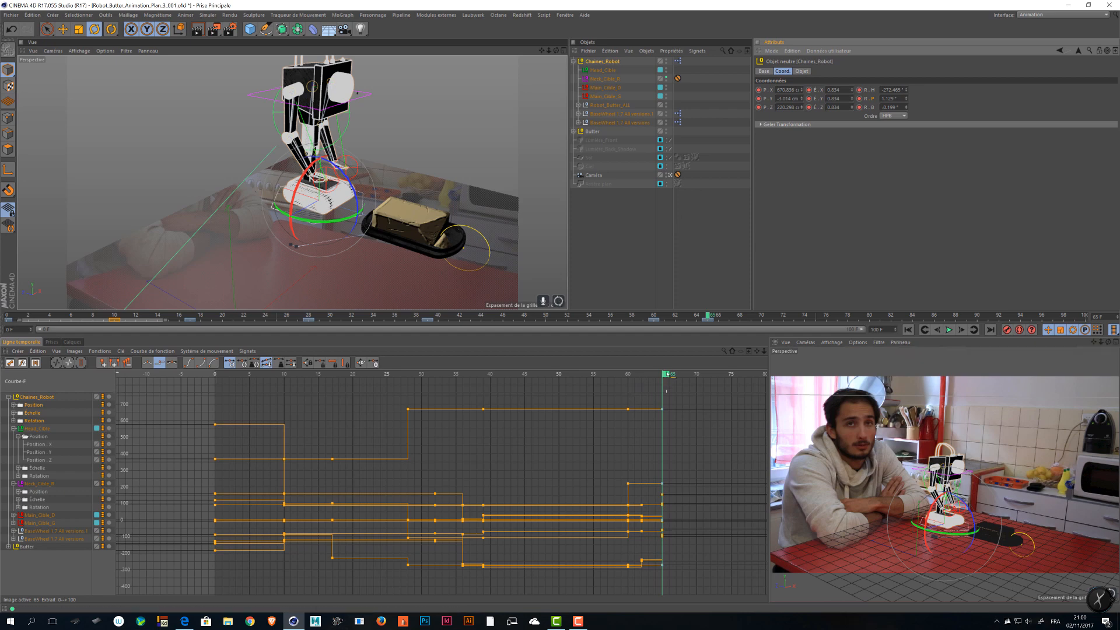
- Turn Chaines_Robot to a heading of about -407° at frame 75 and record a keyframe
drag(668, 374, 733, 377)
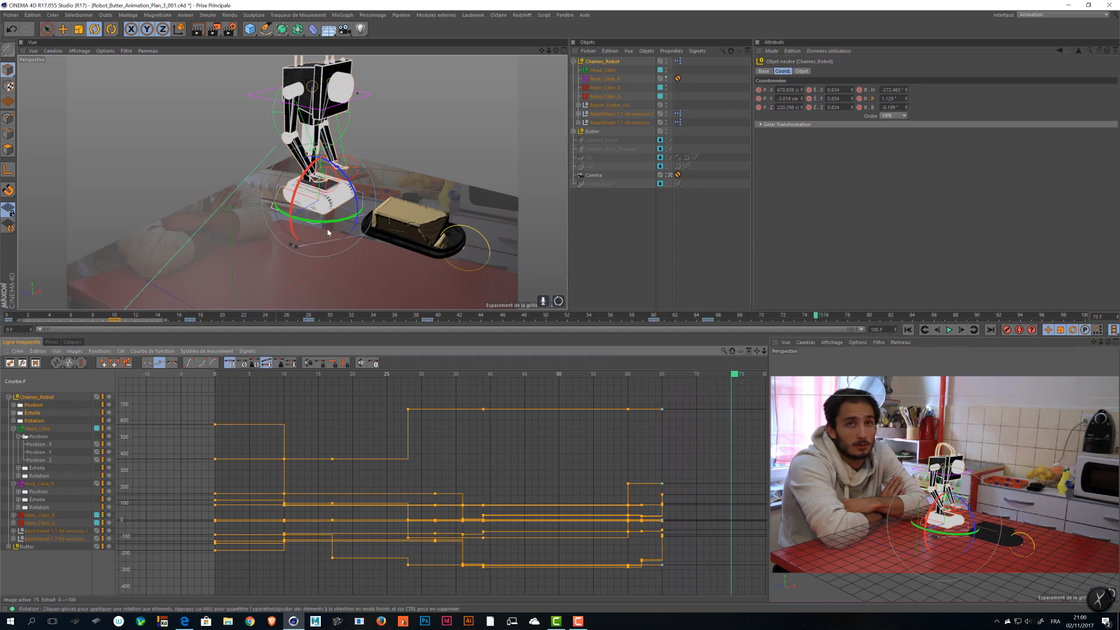
drag(328, 232, 222, 184)
click(1007, 330)
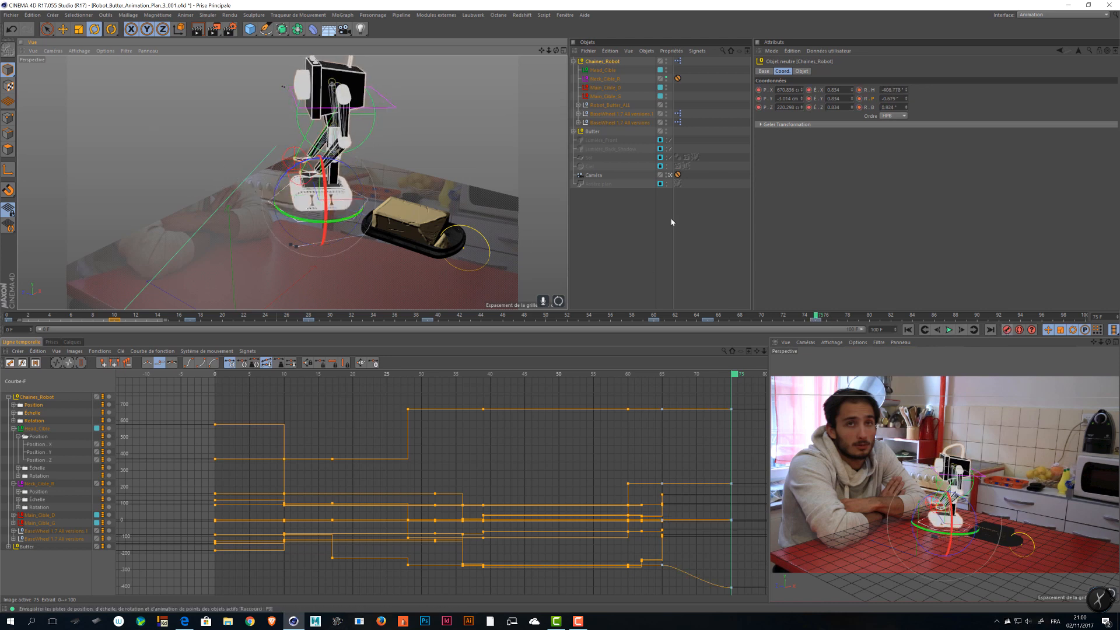
- Play the animation from frame 54 to check the robot's turn away from the butter
drag(674, 375, 589, 374)
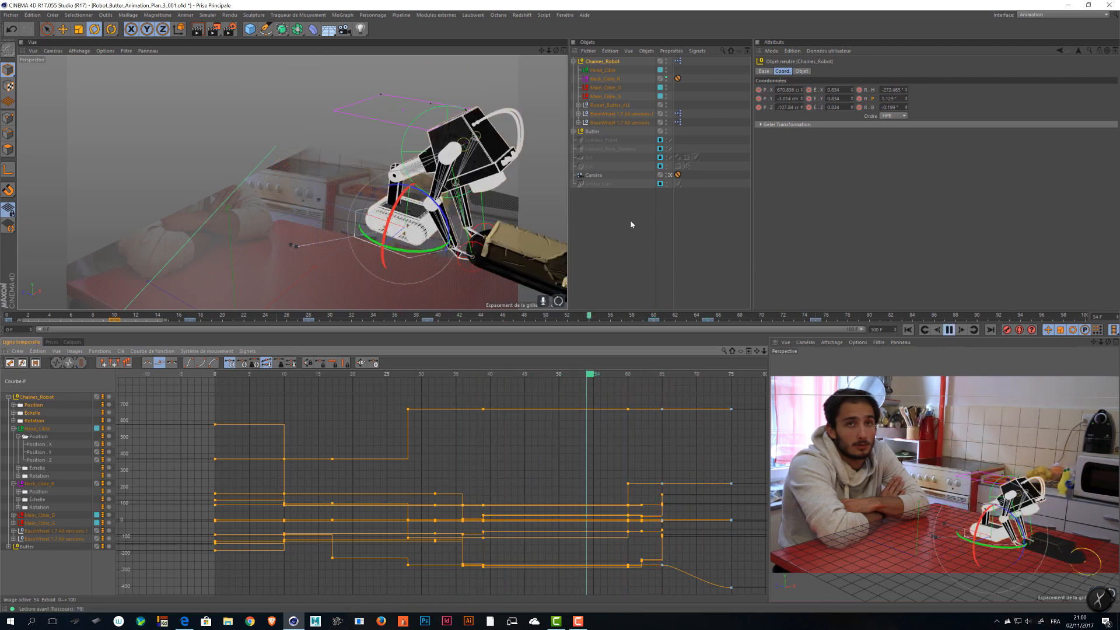
key(F8)
key(F8)
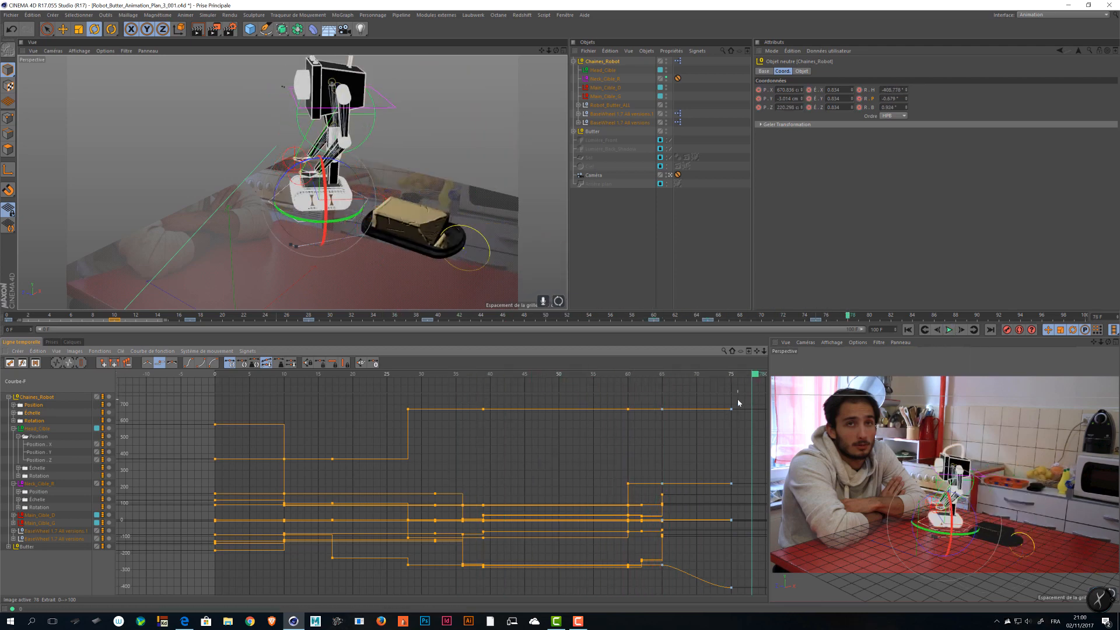
- Keyframe Neck_Cible_R at frame 65, and again at frame 70 with its B rotation turned to about 30°
drag(753, 375, 666, 379)
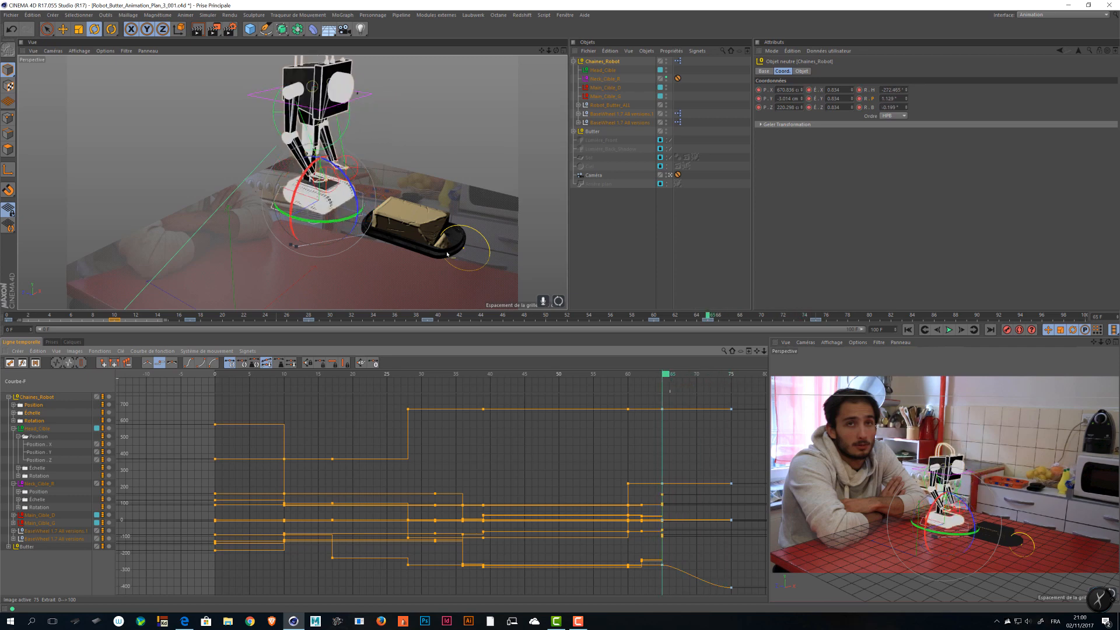
click(605, 79)
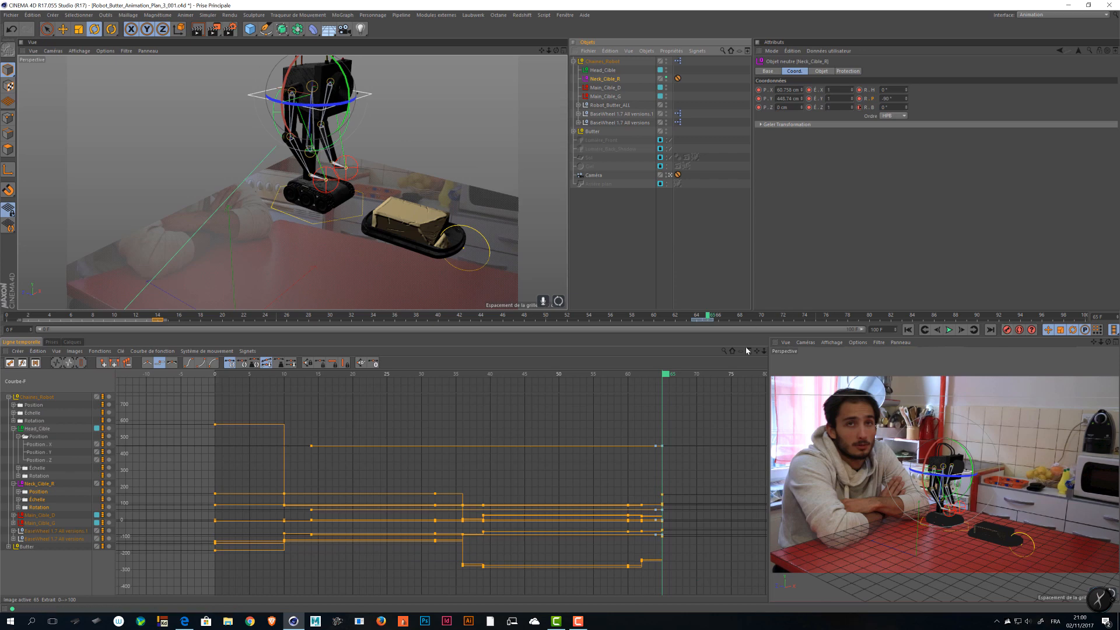
drag(665, 378, 743, 379)
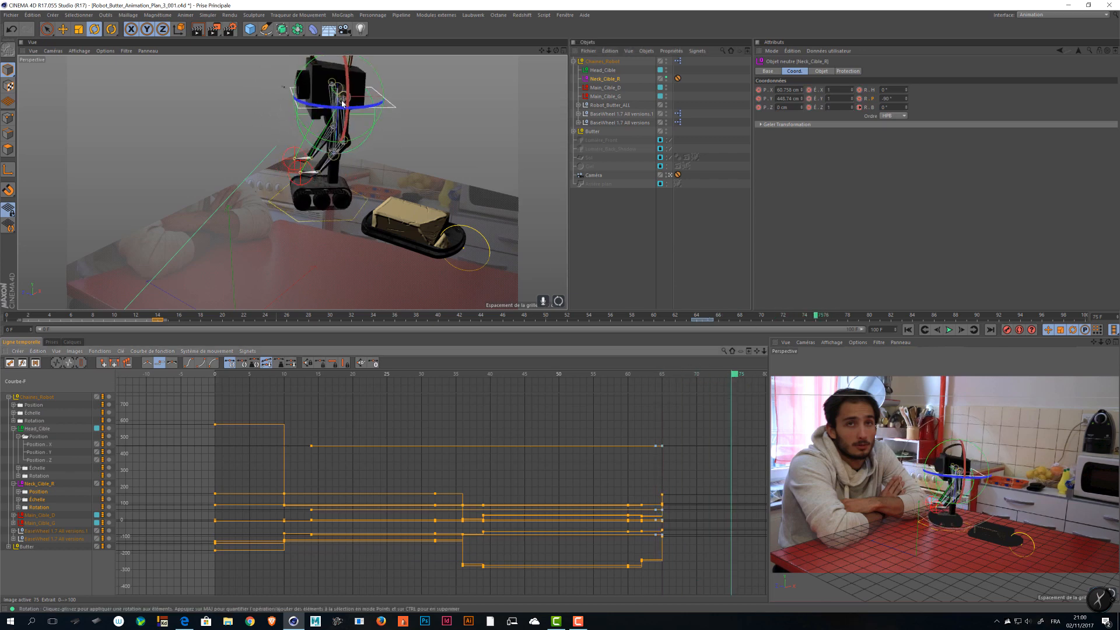
click(701, 377)
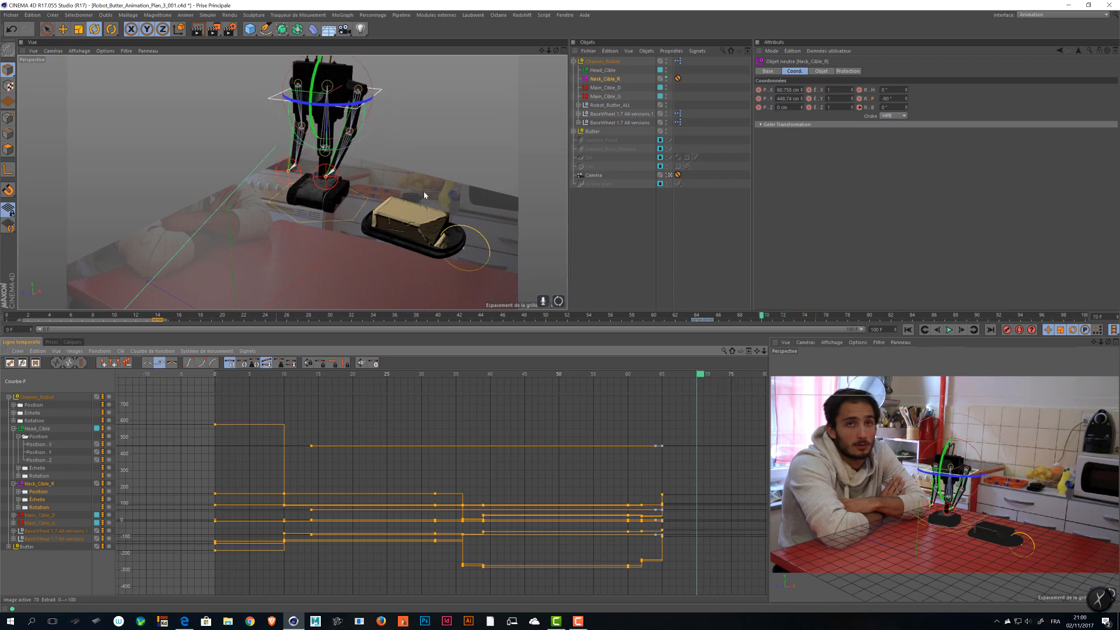
drag(300, 100, 304, 121)
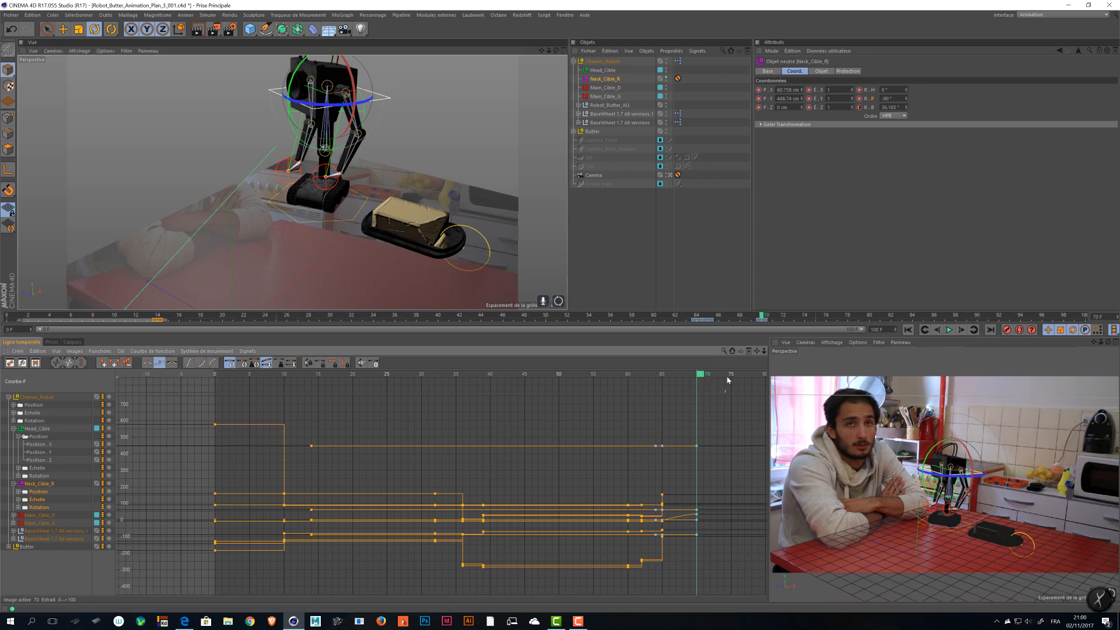
- Set the B rotation of Neck_Cible_R to 0° at frame 75 and record a keyframe
drag(702, 376, 738, 376)
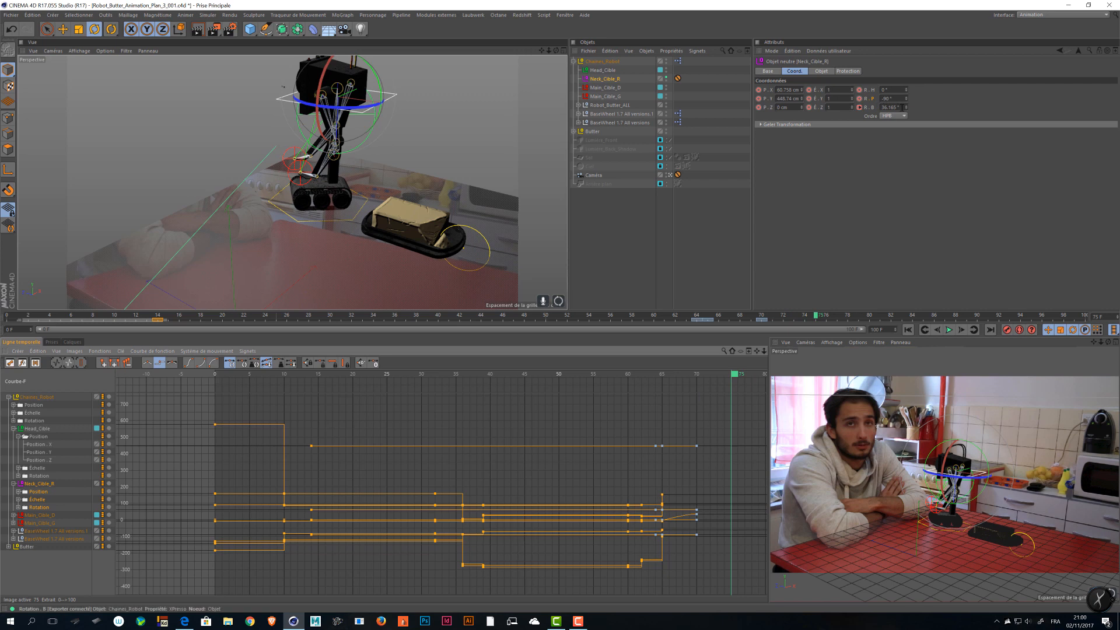
click(893, 107)
text(0)
key(Return)
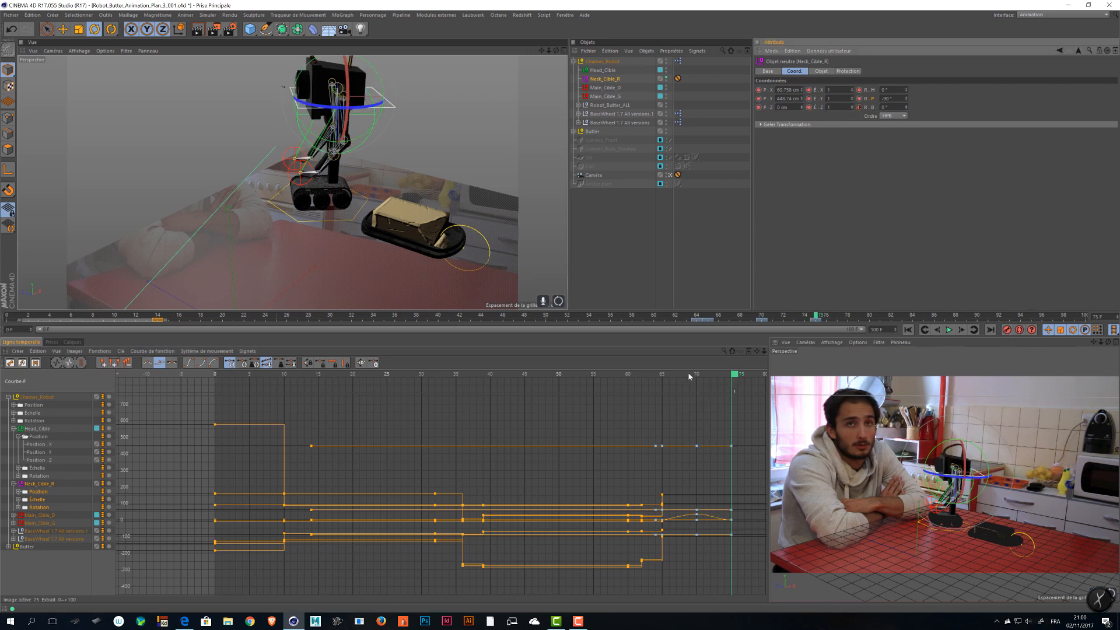
- Isolate the Neck_Cible_R curves and move their frame 70 keys to frame 67
click(49, 485)
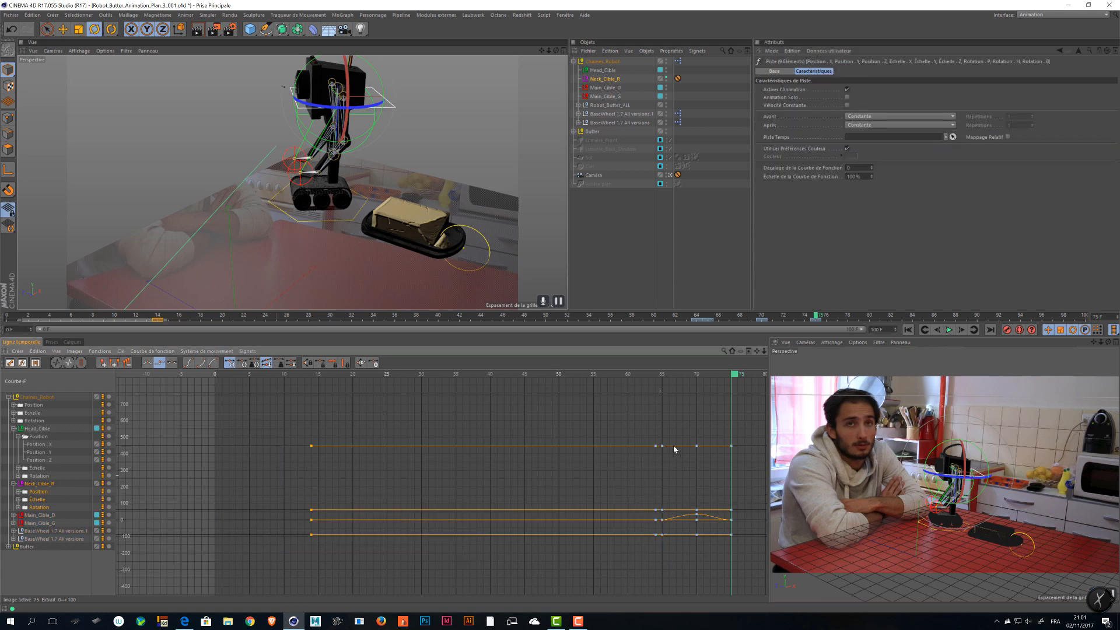
drag(709, 420, 690, 594)
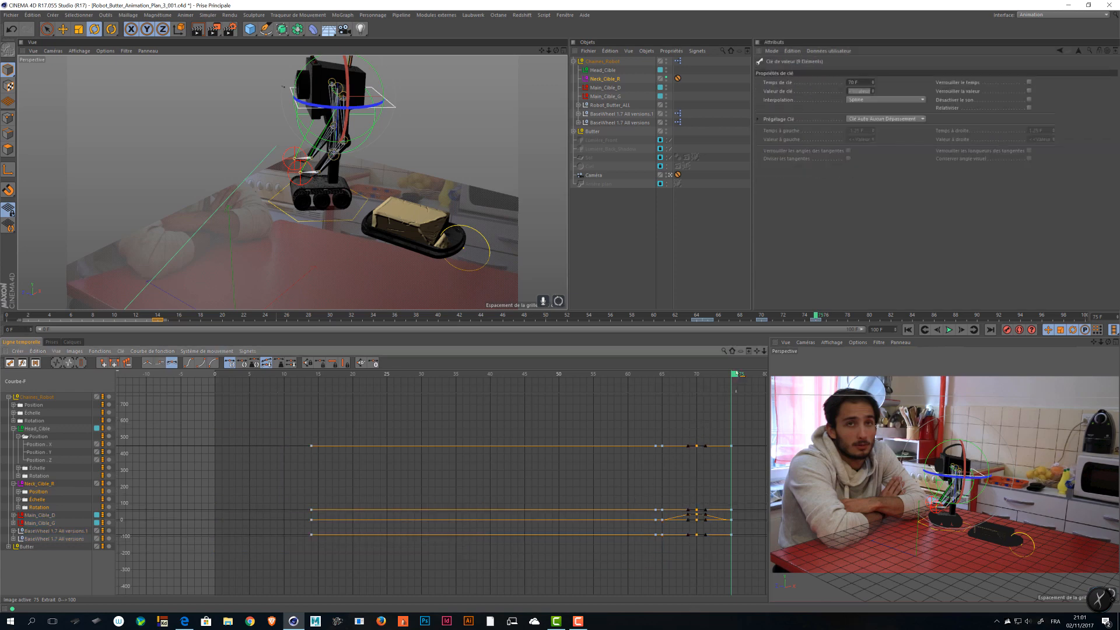
drag(737, 374, 665, 376)
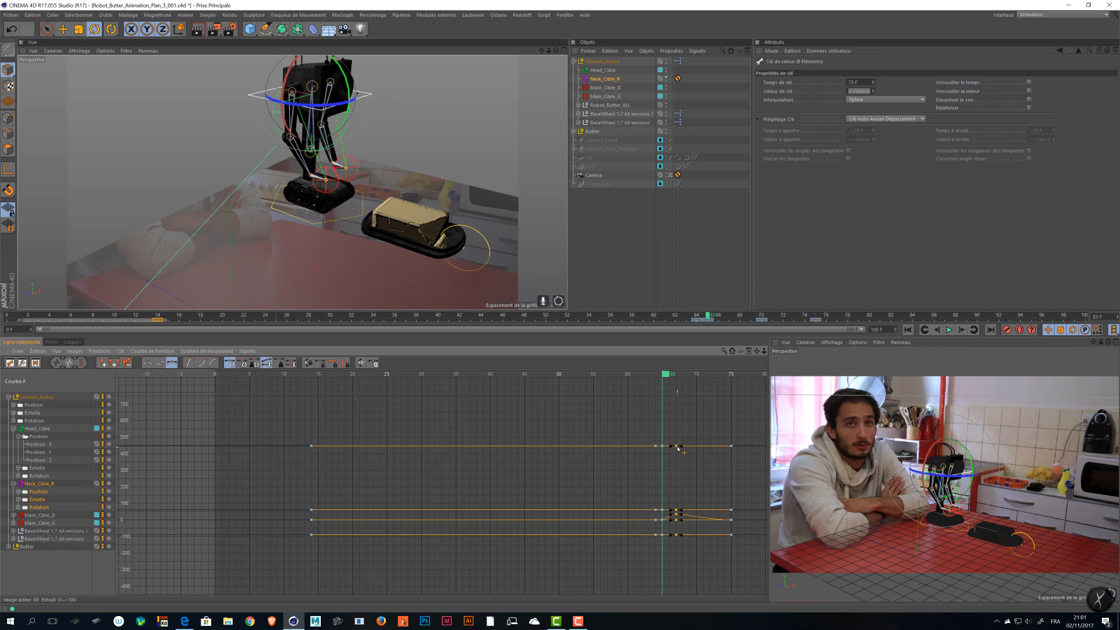
- Select the Neck_Cible_R keys from frames 64 to 67 and shift them three frames earlier
mouse_move(671, 375)
mouse_down()
mouse_move(730, 375)
mouse_move(657, 377)
mouse_move(690, 377)
mouse_move(676, 376)
mouse_up()
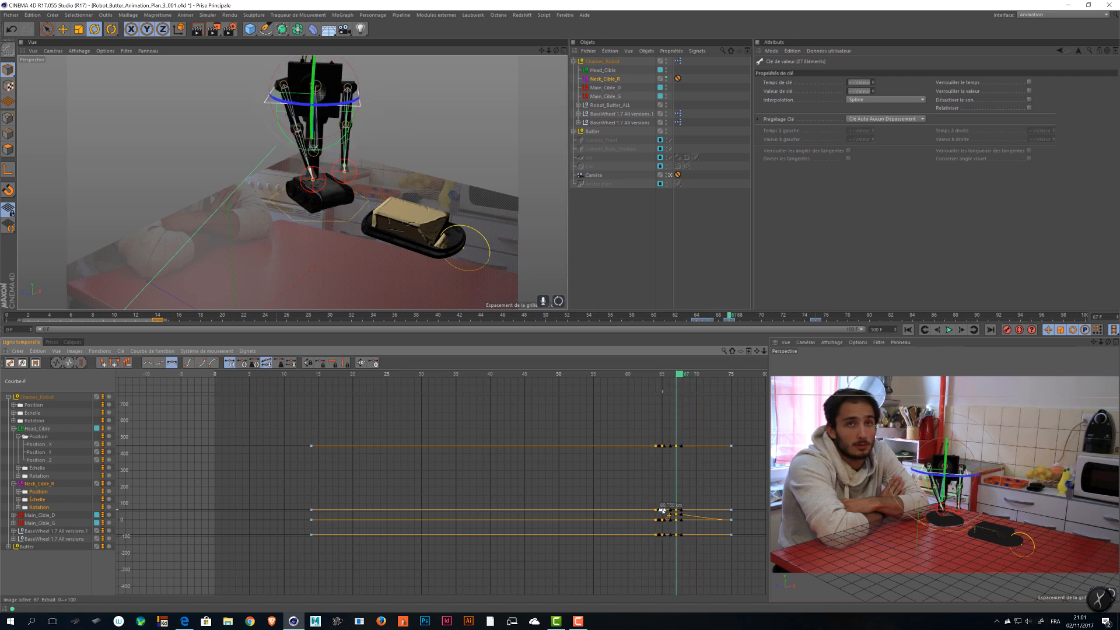
drag(662, 510, 646, 510)
mouse_move(676, 375)
mouse_down()
mouse_move(630, 377)
mouse_move(657, 380)
mouse_up()
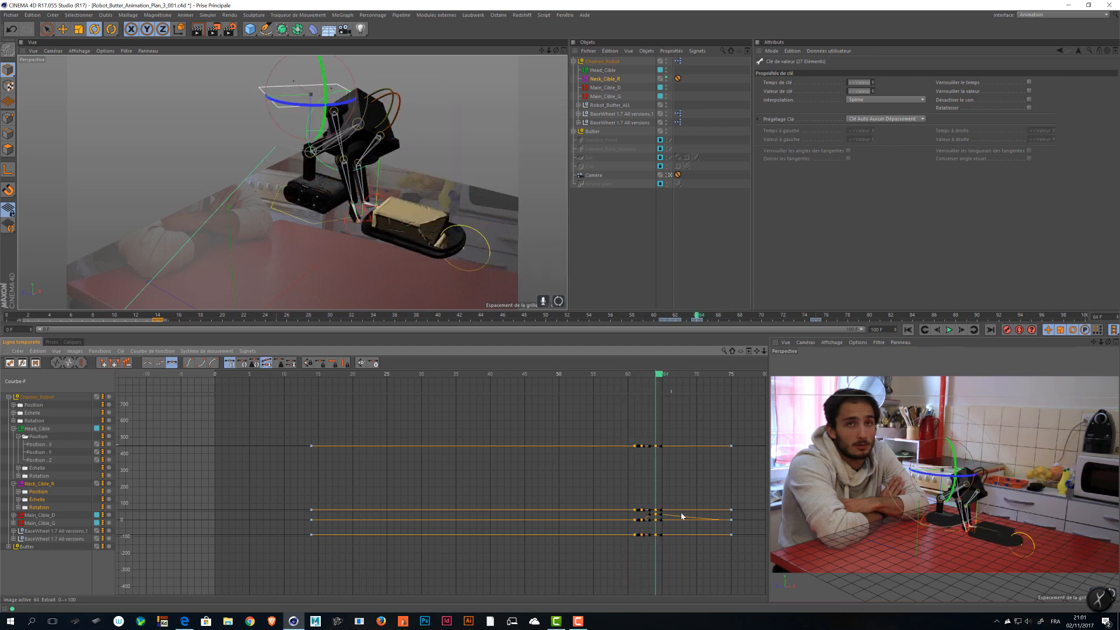
- Switch the timeline to the dope sheet and shift the selected Neck_Cible_R keys two frames later, to frames 63 through 66
alt+right_drag(682, 516, 708, 495)
alt+middle_drag(708, 494, 585, 521)
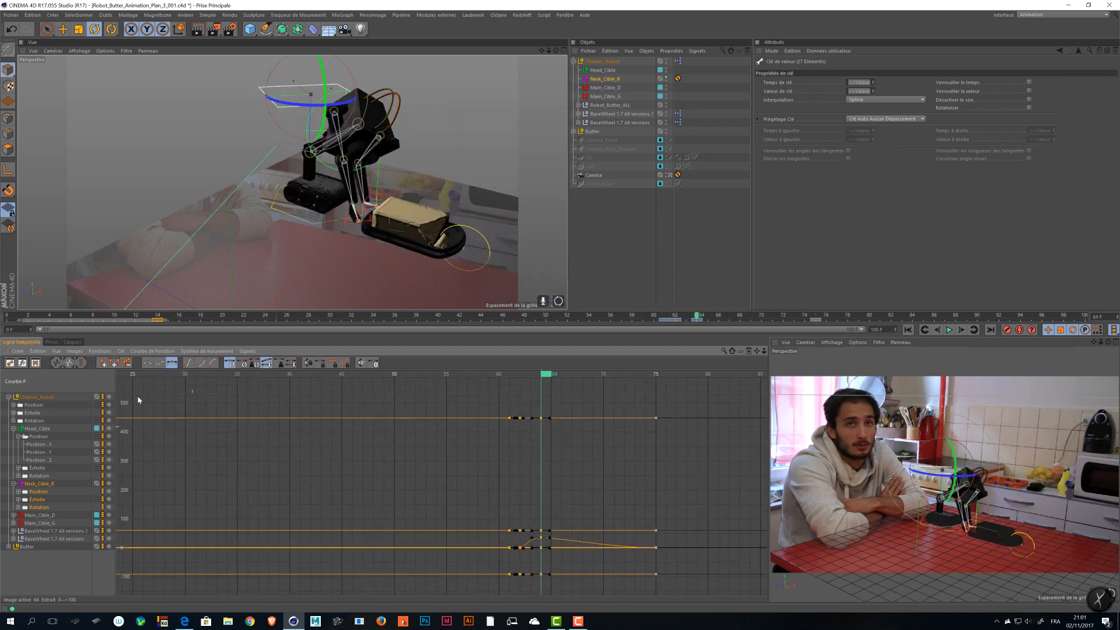
click(13, 363)
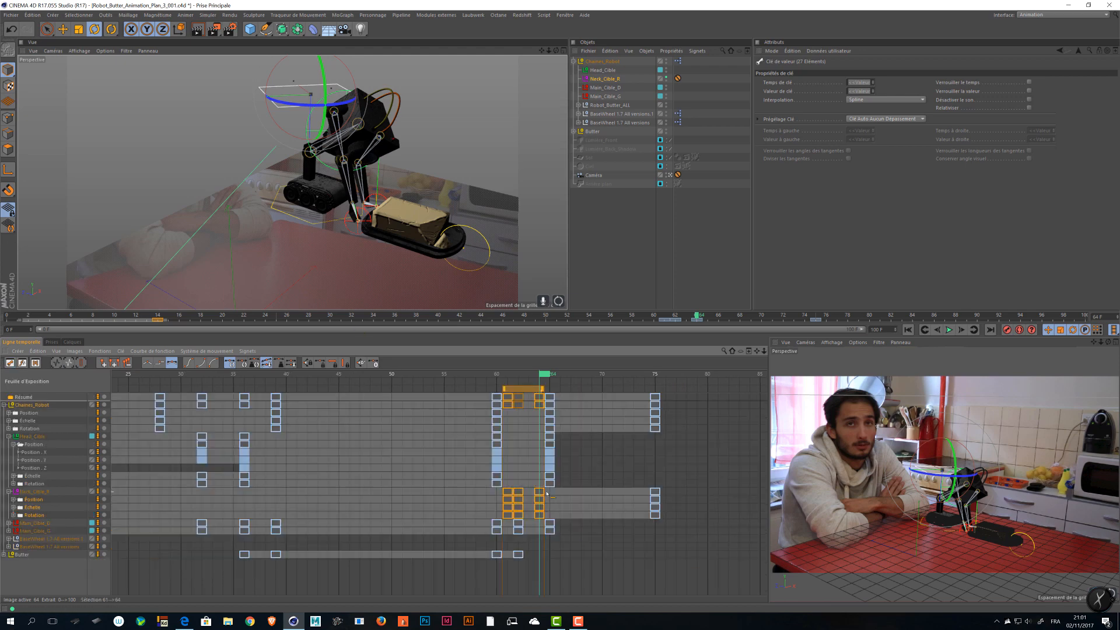
drag(547, 493, 563, 495)
drag(567, 377, 666, 385)
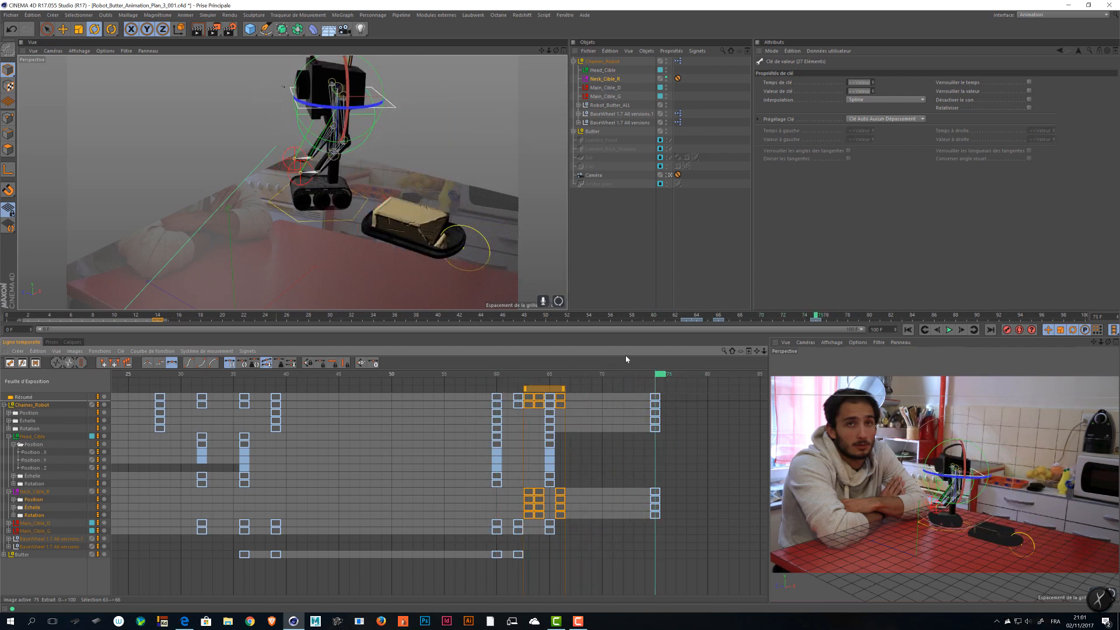
- Record a Head_Cible keyframe at frame 65, and another at frame 75 with the head moved to about X 111 cm, Y 379 cm
click(602, 71)
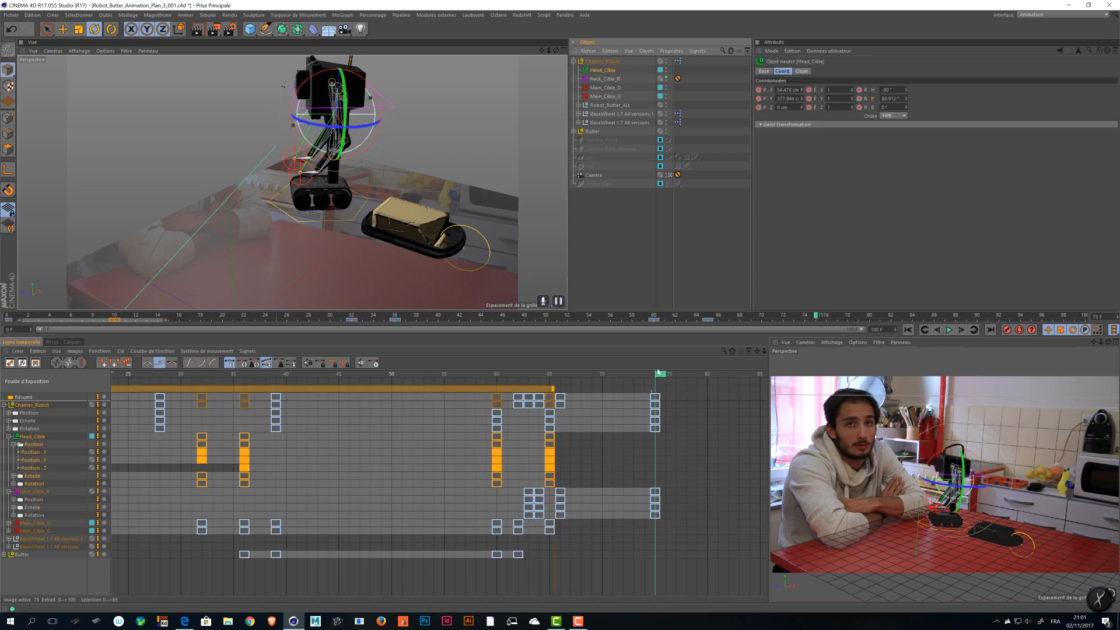
drag(658, 373, 585, 374)
key(e)
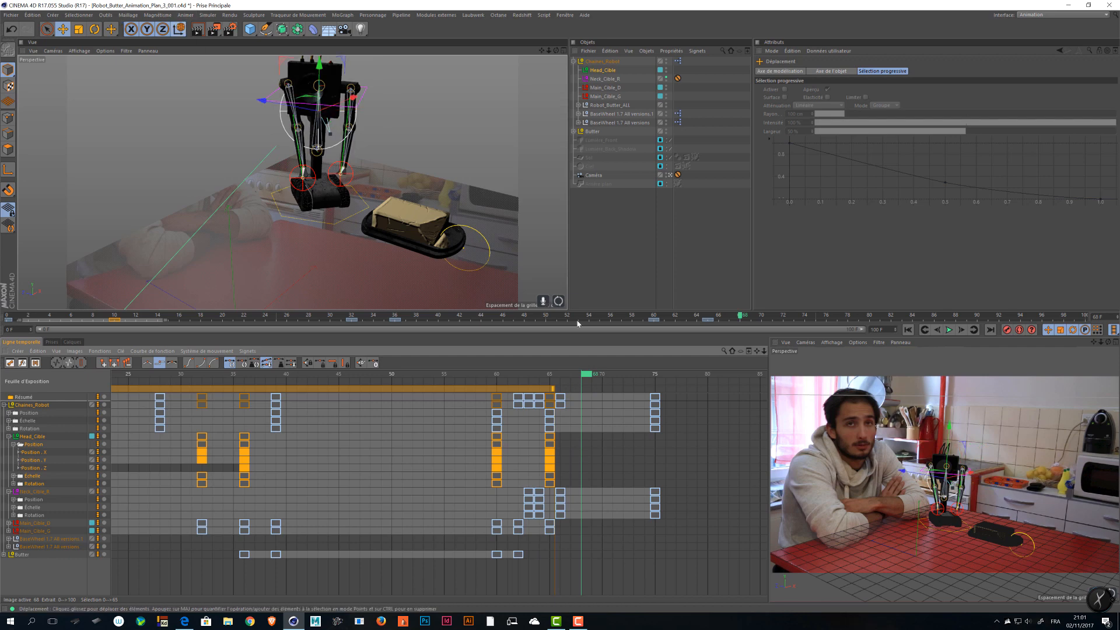
alt+drag(336, 119, 487, 192)
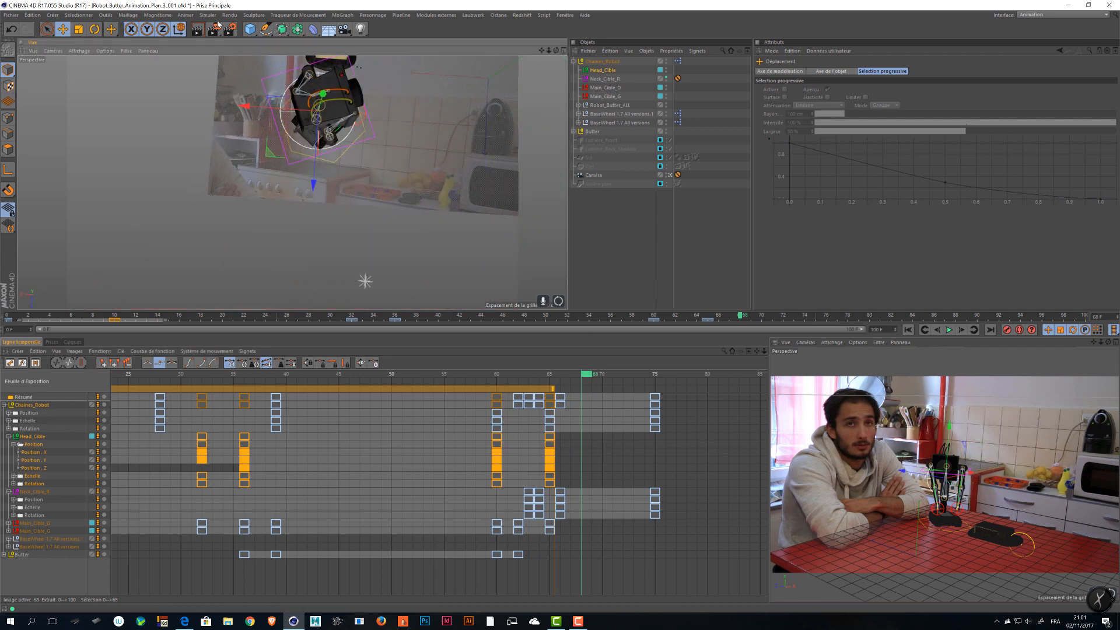
alt+drag(263, 147, 615, 303)
click(602, 70)
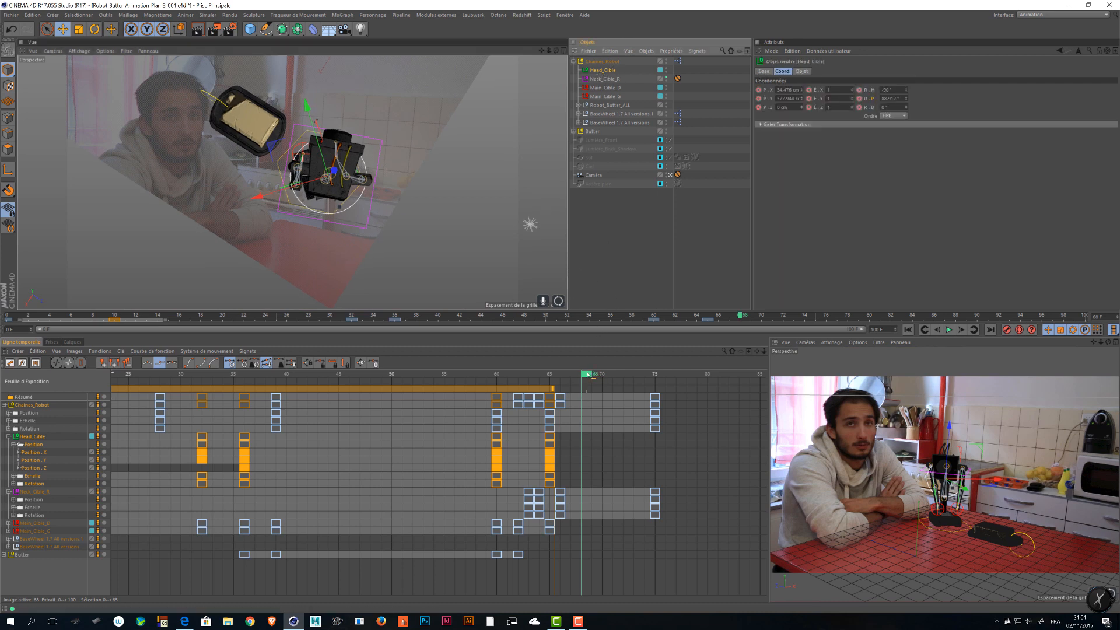
drag(588, 374, 673, 385)
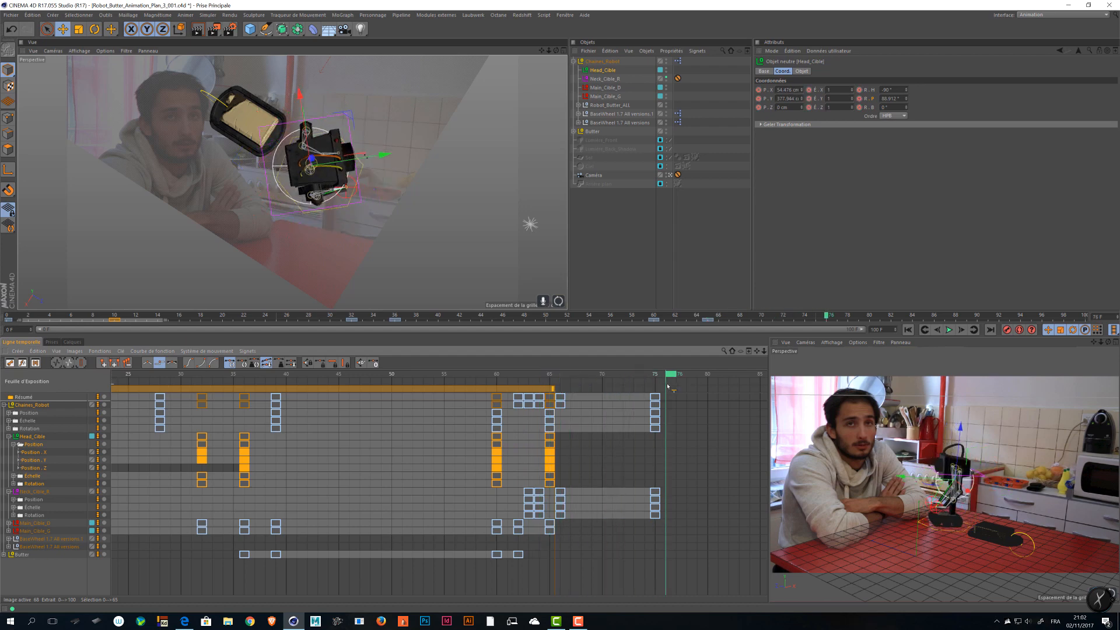
alt+drag(256, 140, 248, 66)
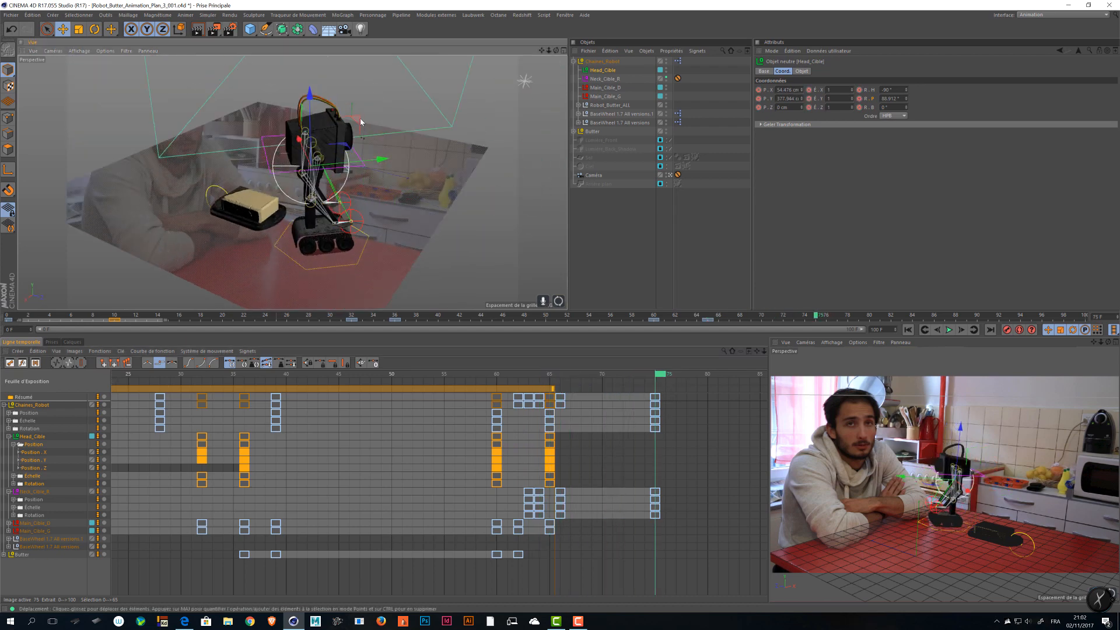
mouse_move(663, 377)
mouse_down()
mouse_move(552, 378)
mouse_move(669, 375)
mouse_up()
click(1007, 327)
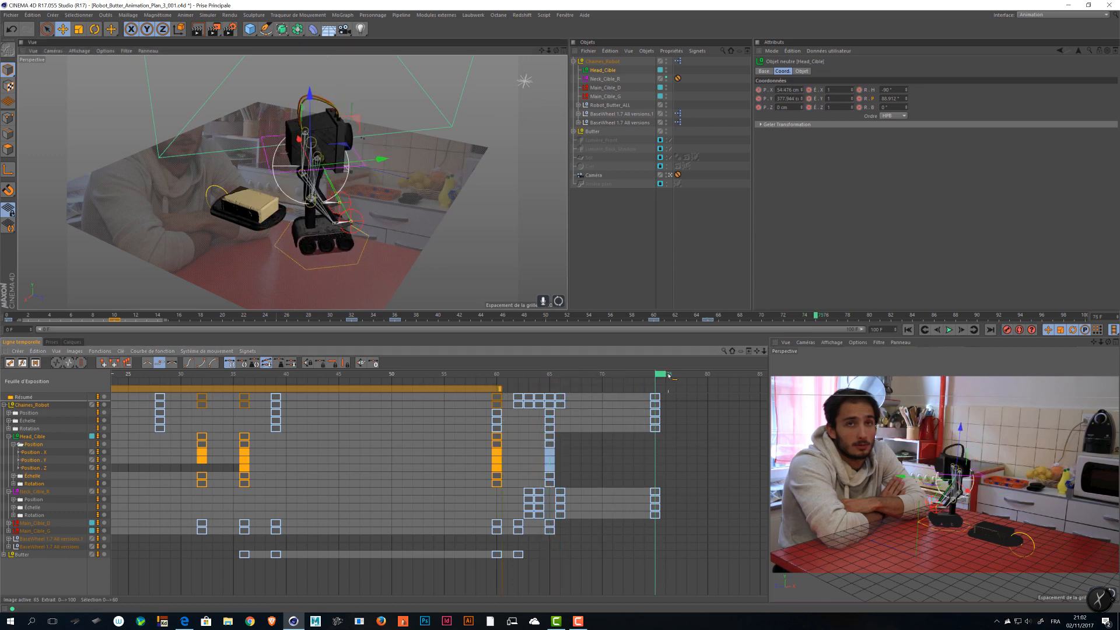
alt+drag(322, 191, 343, 122)
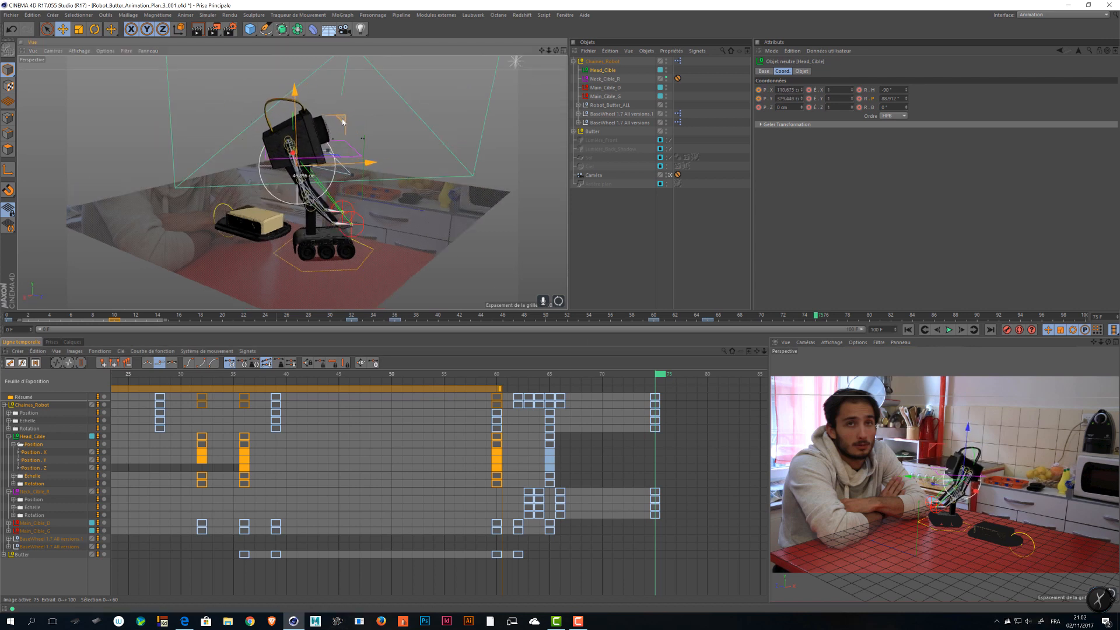
click(1007, 330)
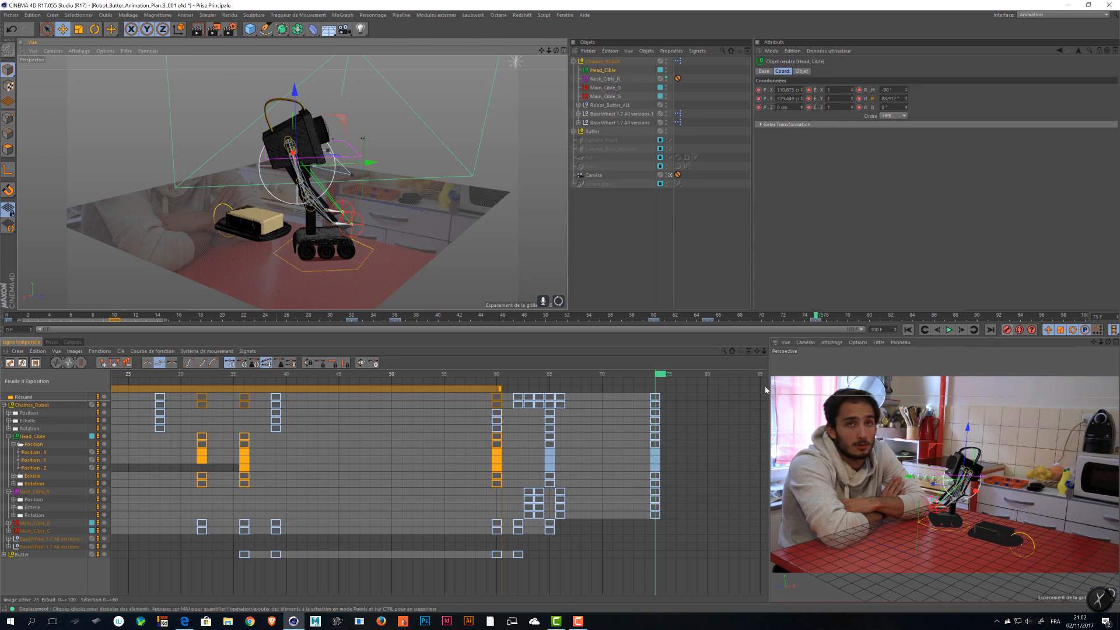
- Move Main_Cible_D and Main_Cible_G together closer to the robot's base at frame 75 and record a keyframe
click(594, 89)
shift+click(595, 95)
drag(387, 184, 360, 180)
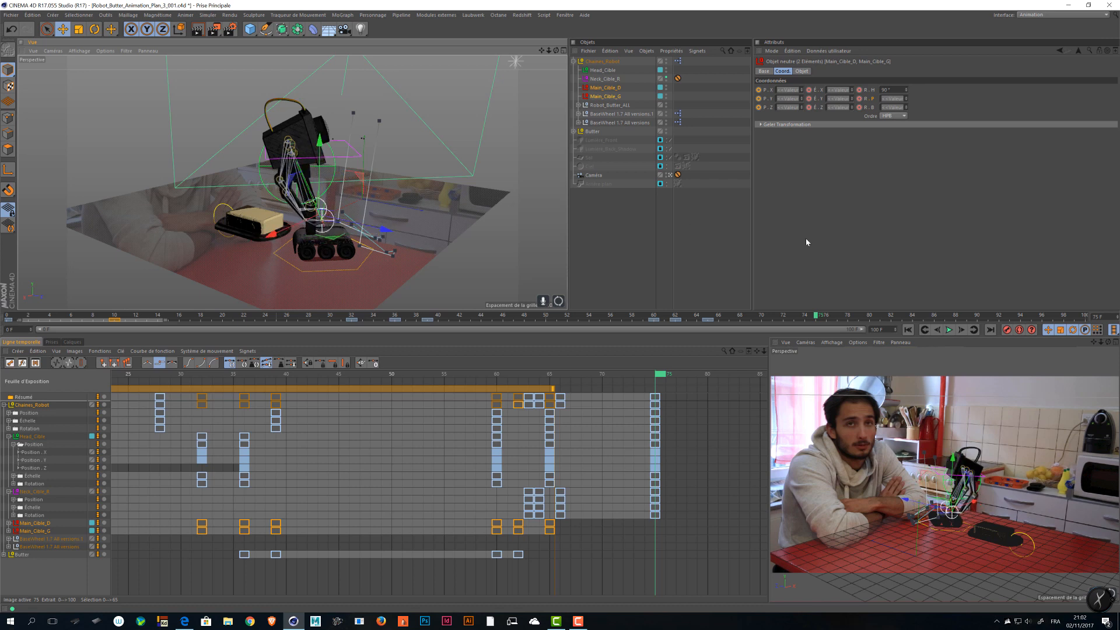
key(F9)
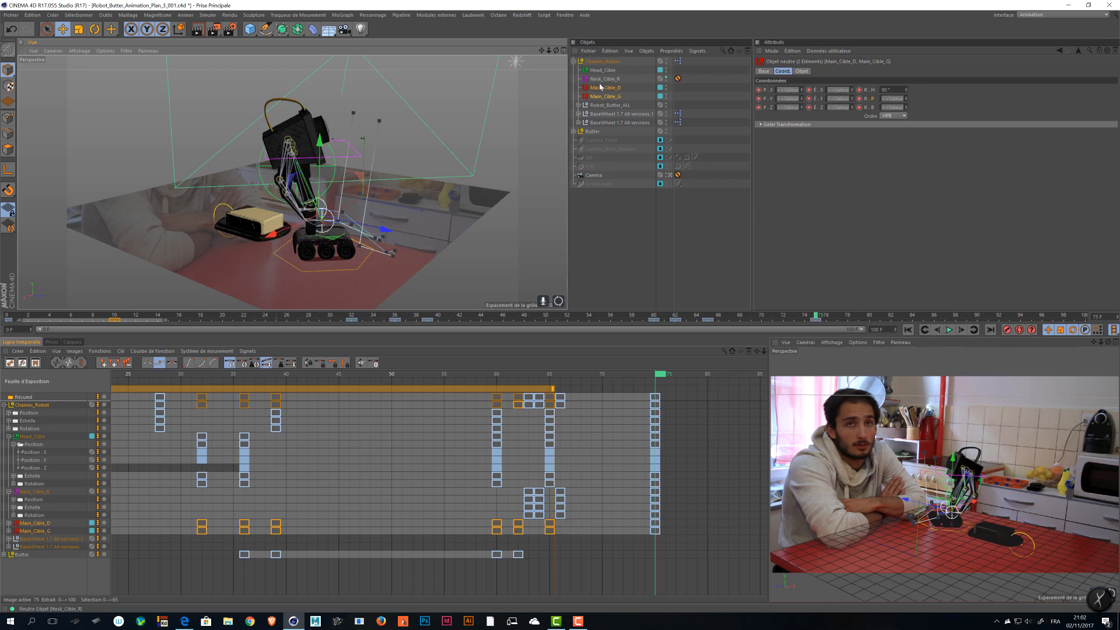
- Shift the whole Chaines_Robot rig slightly toward the butter at frame 75, straighten Head_Cible back over the base, and keyframe the head
click(602, 61)
drag(263, 248, 253, 255)
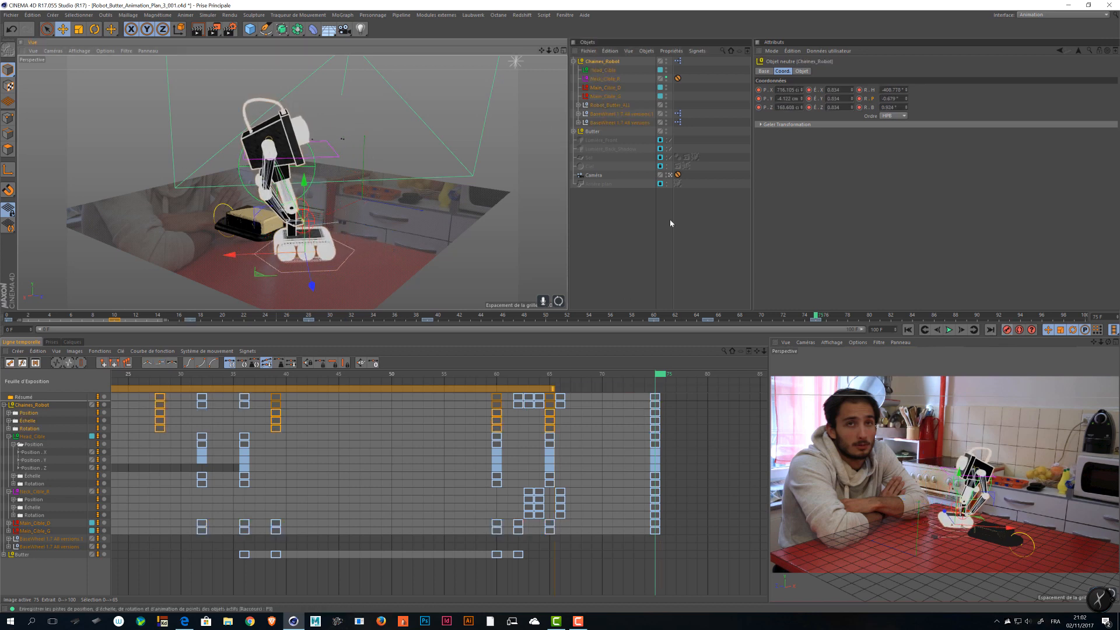
click(603, 70)
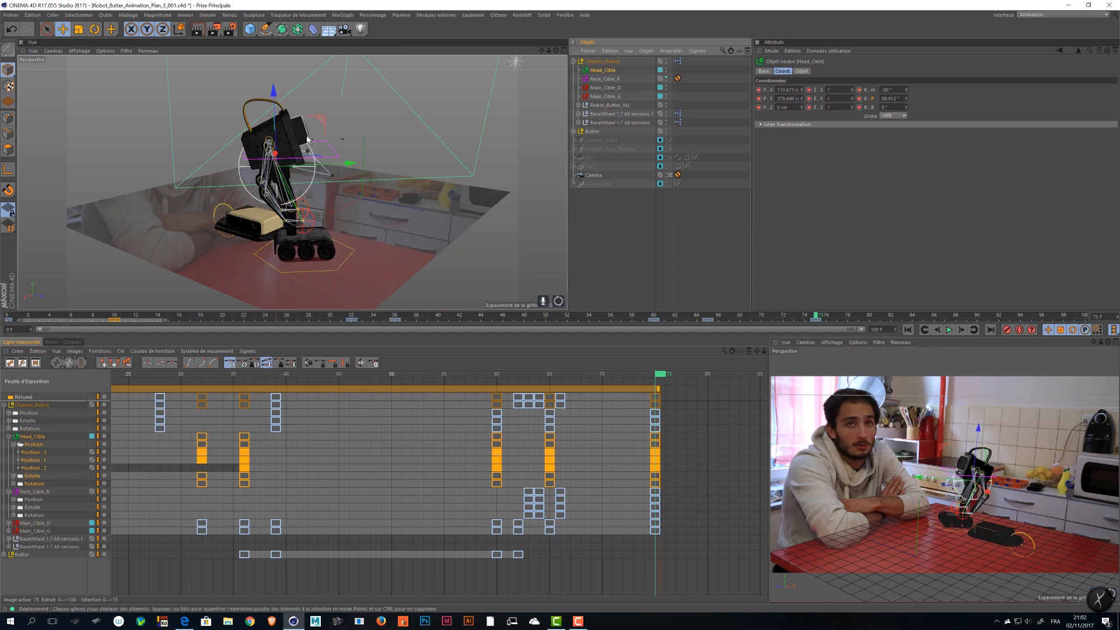
drag(332, 168, 344, 167)
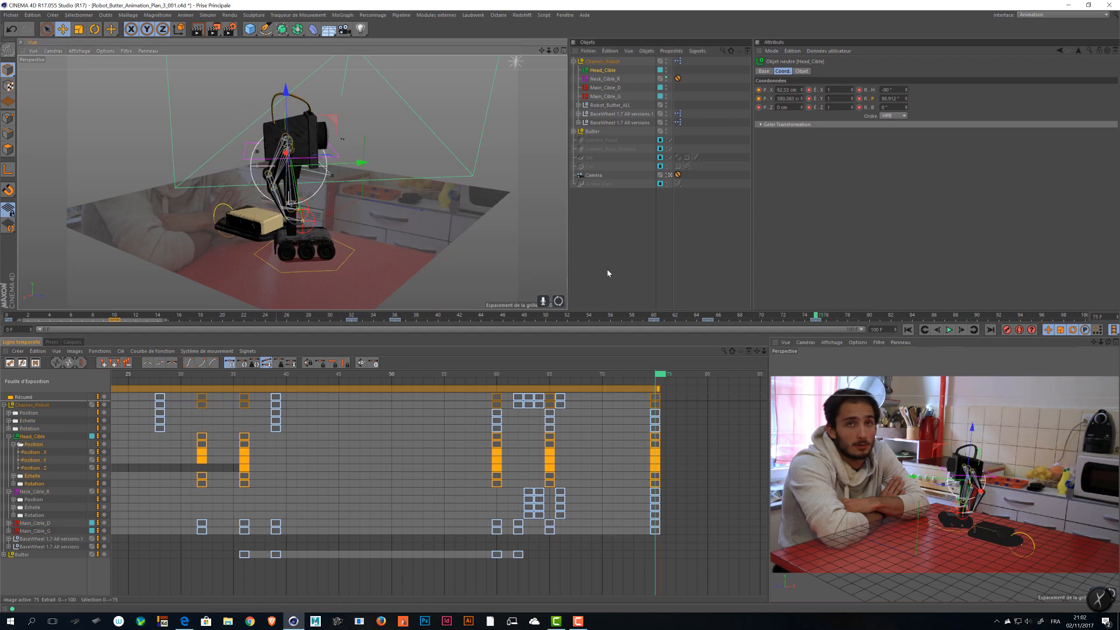
click(1011, 330)
- Select all animation keys and set their interpolation to Par étapes
drag(795, 309, 384, 317)
key(ctrl+a)
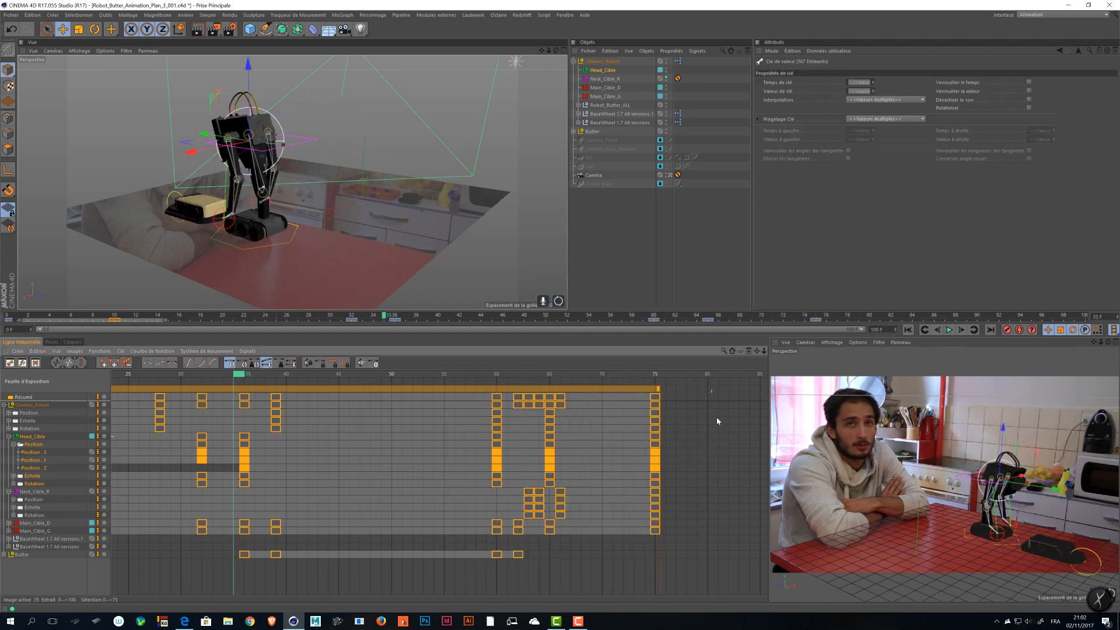
click(882, 100)
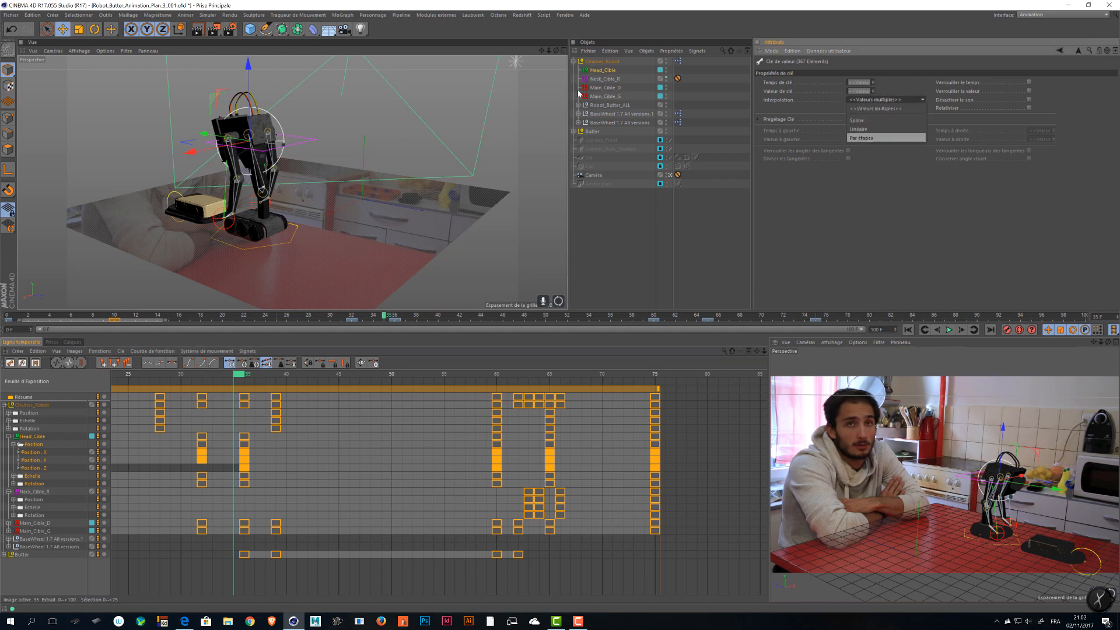
click(885, 137)
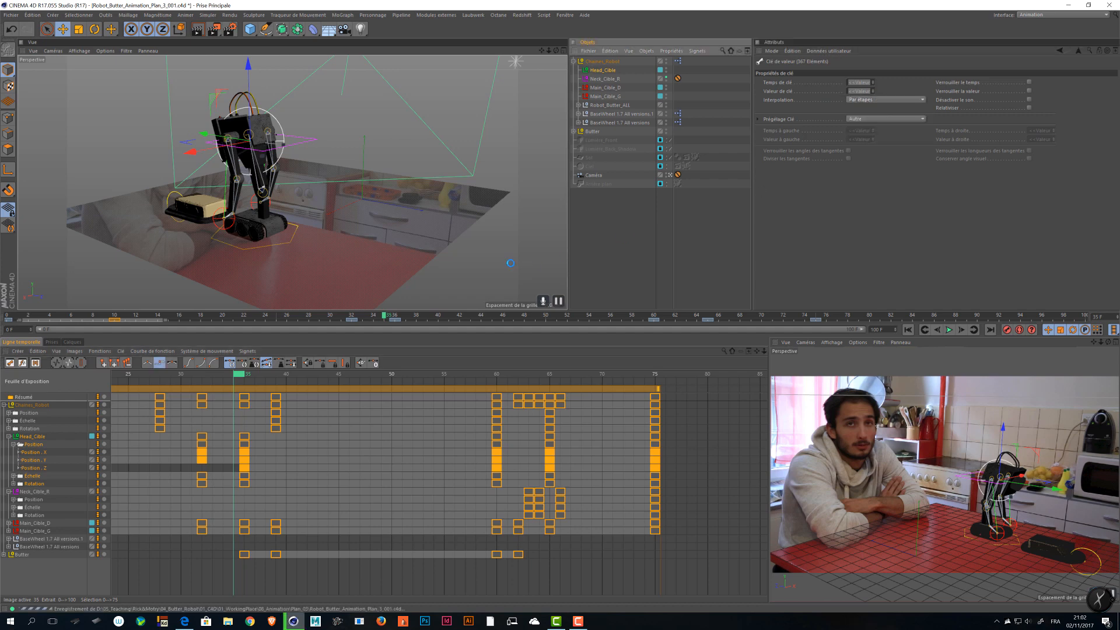
- Play the stepped animation in the enlarged camera view to review the key poses, and stop the playback
click(949, 330)
middle_click(928, 362)
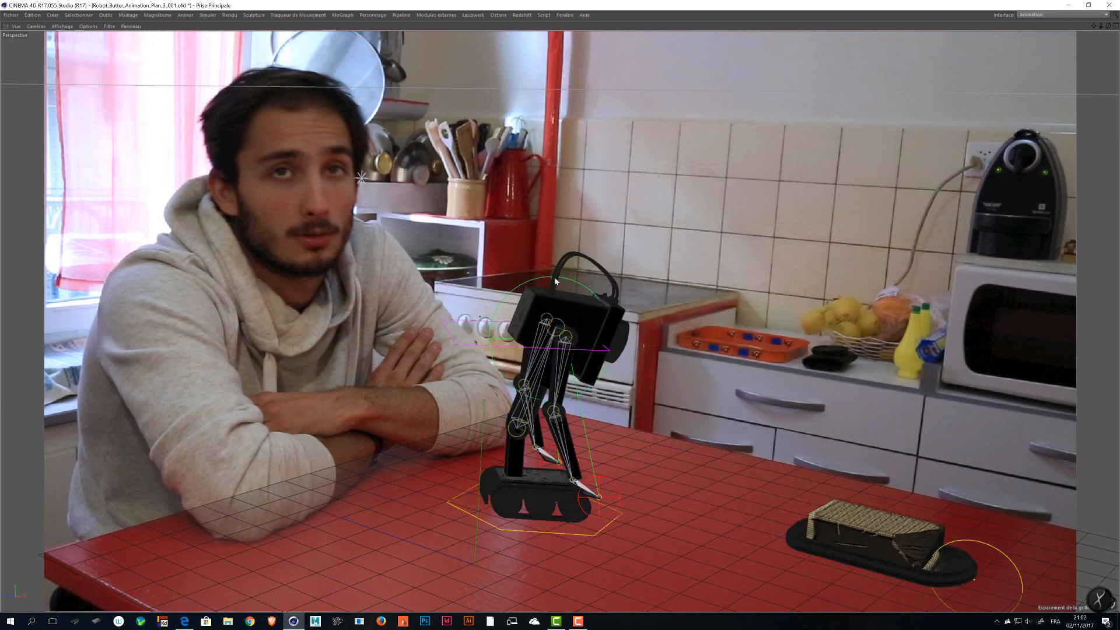
key(ctrl+Tab)
click(949, 329)
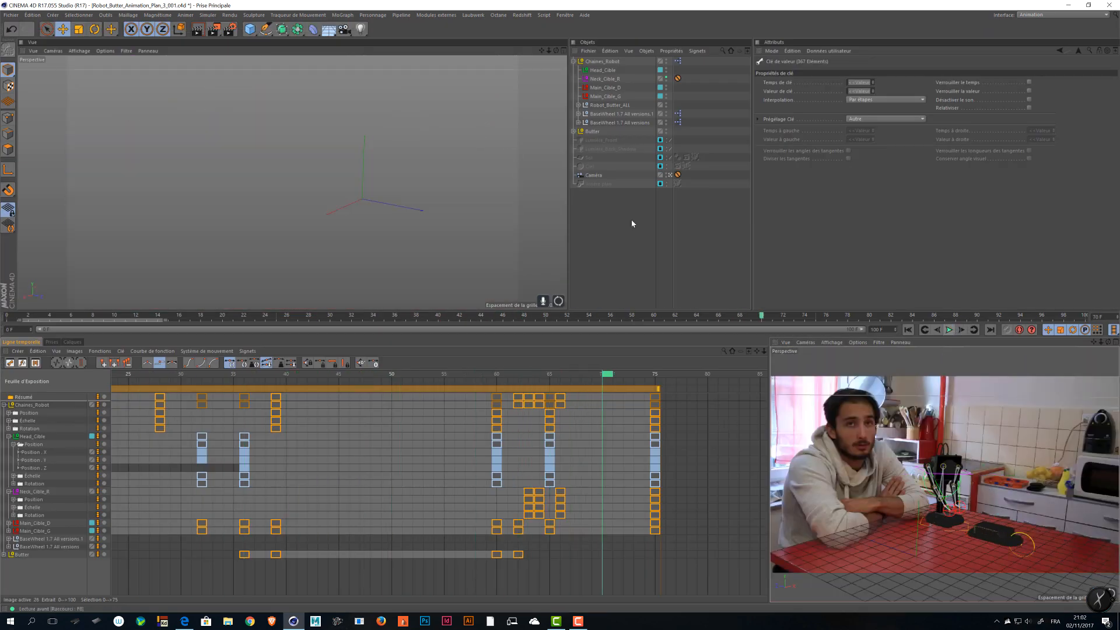
- Set the interpolation of all selected keys to Spline and review the smoothed animation in the enlarged camera view
click(884, 100)
click(882, 109)
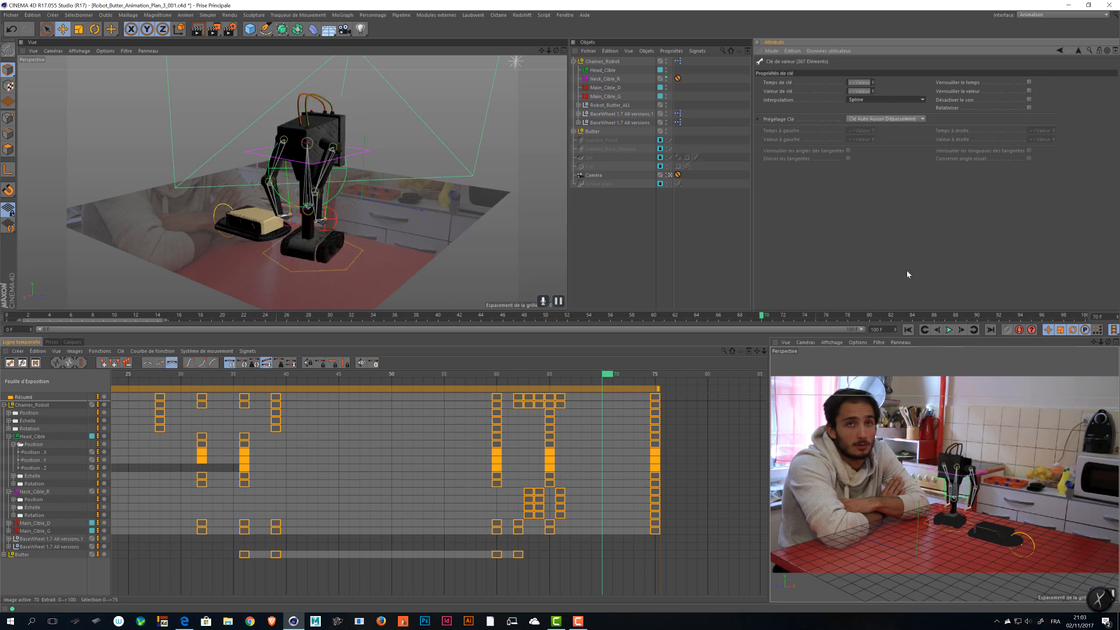
key(ctrl+Tab)
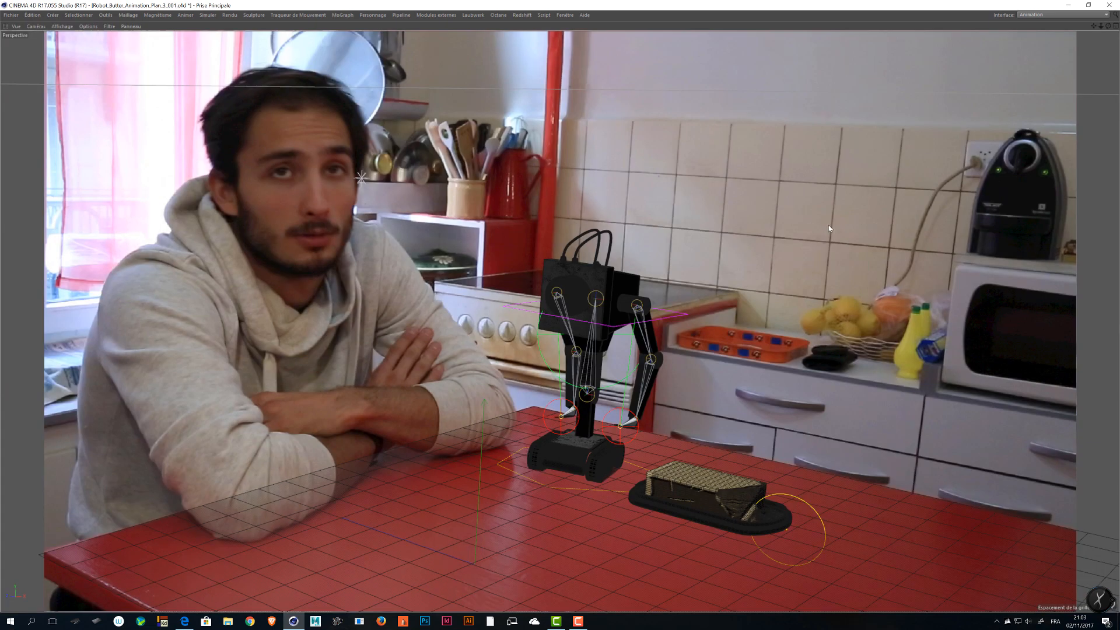
key(ctrl+Tab)
key(ctrl+Tab)
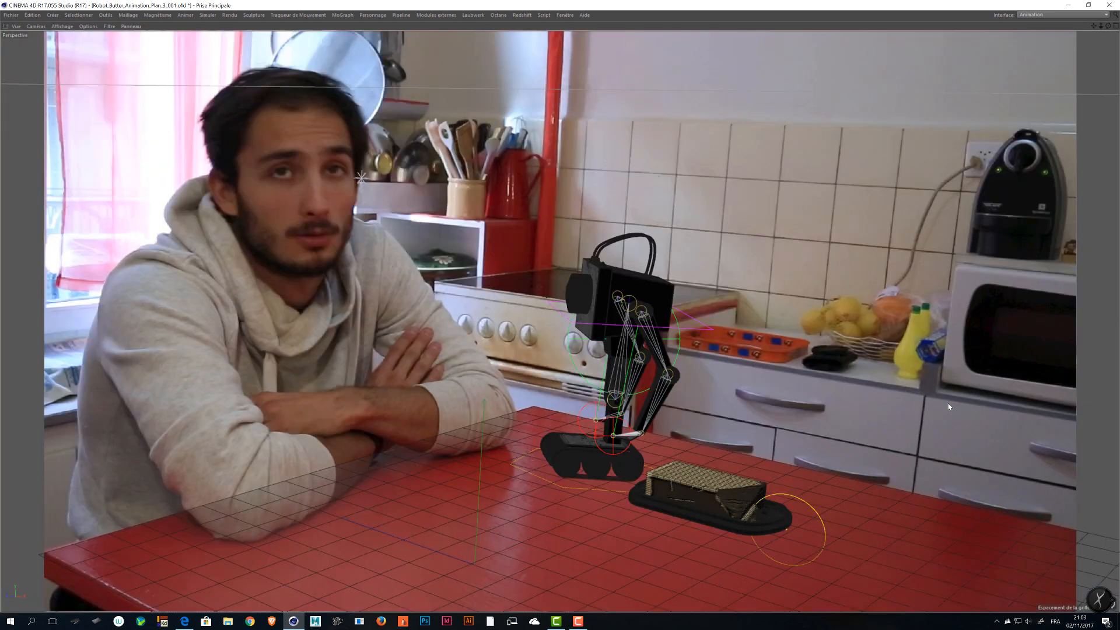
key(F8)
key(ctrl+Tab)
click(949, 330)
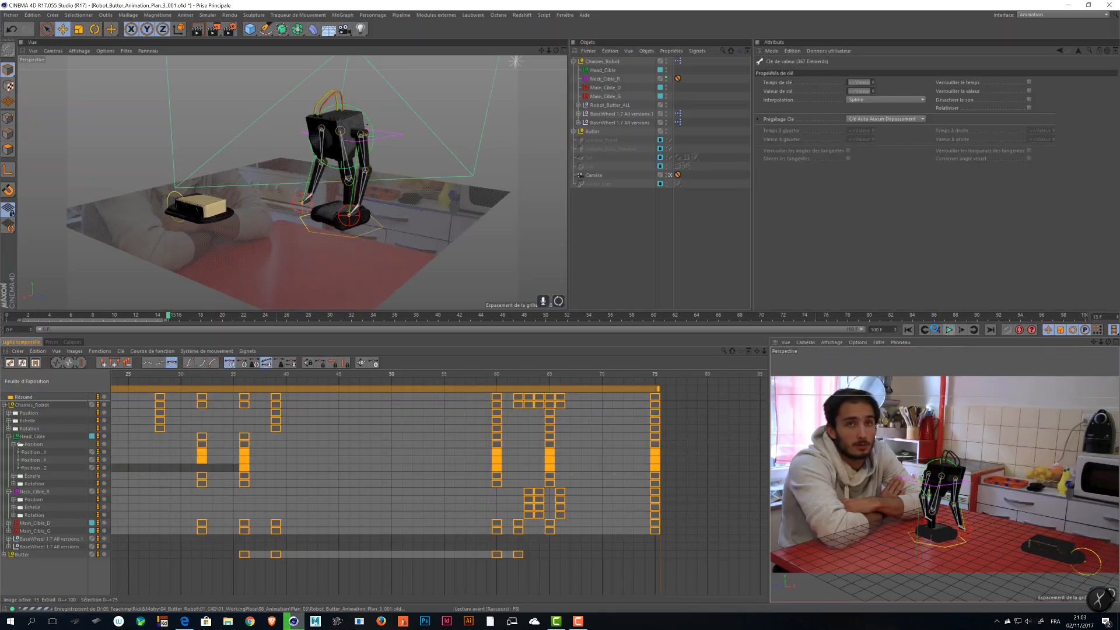